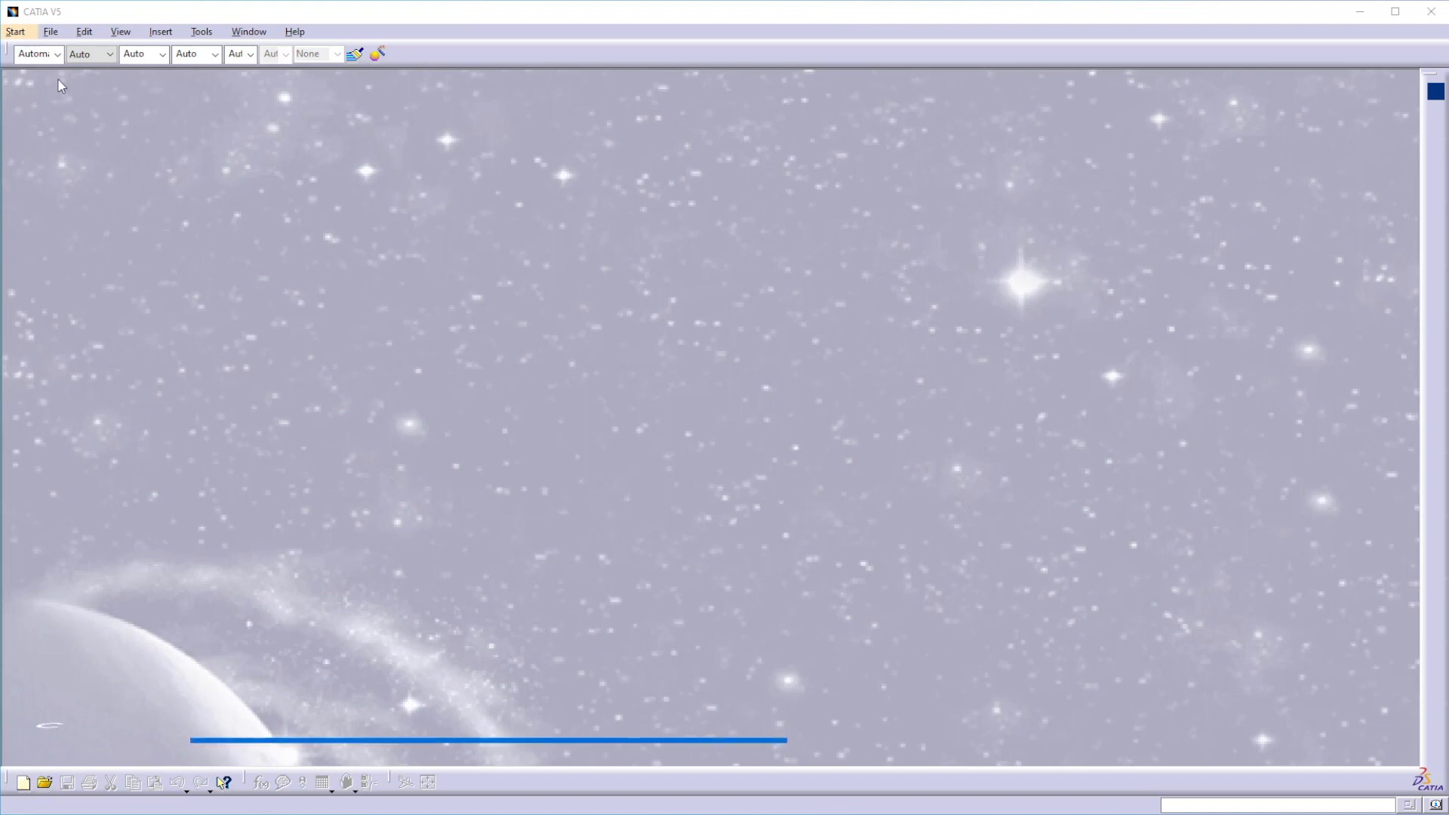
# Step: Create a new Part document named Screw Boss, keeping the default geometrical set option
pyautogui.click(53, 32)
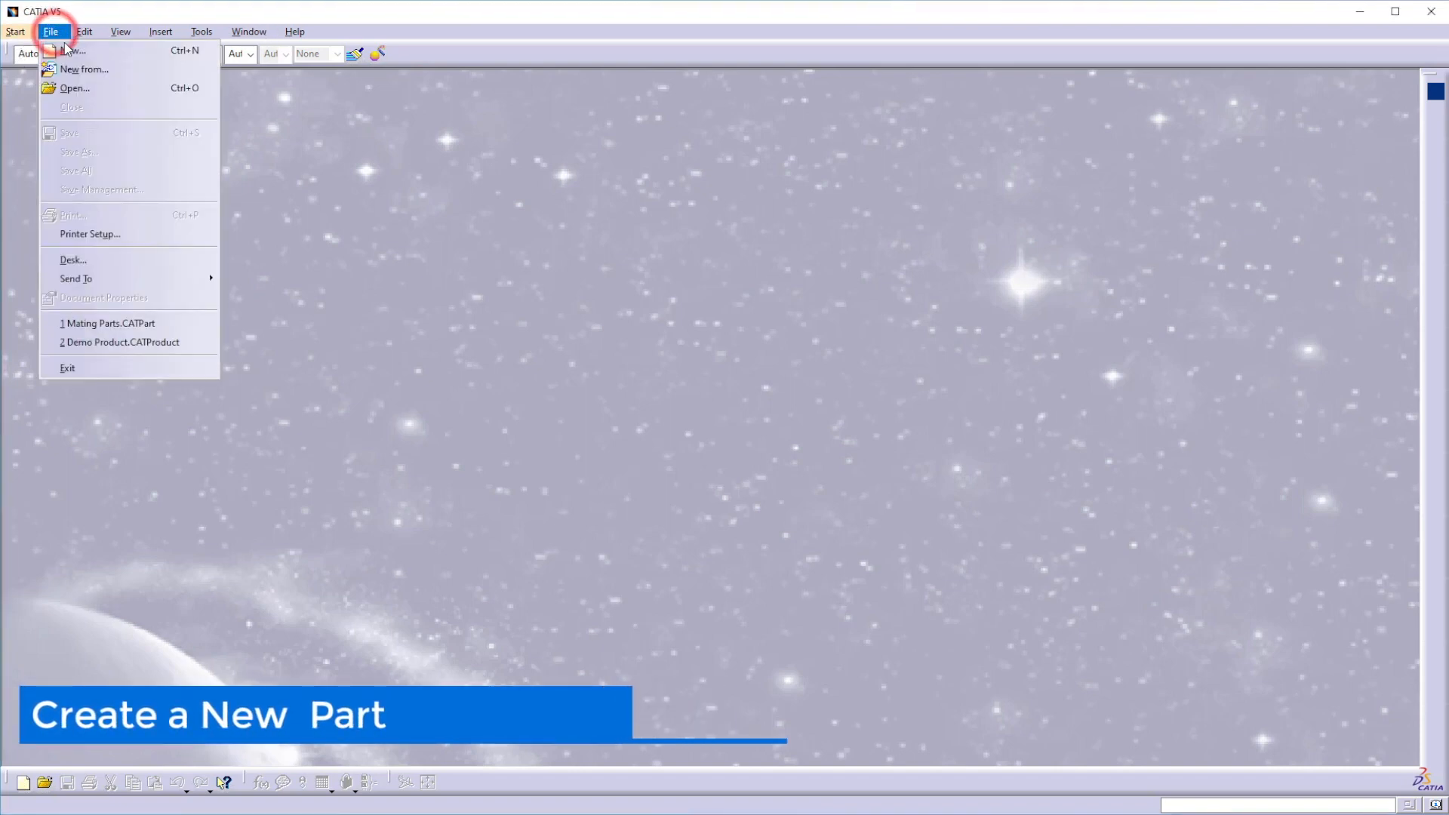
pyautogui.click(68, 49)
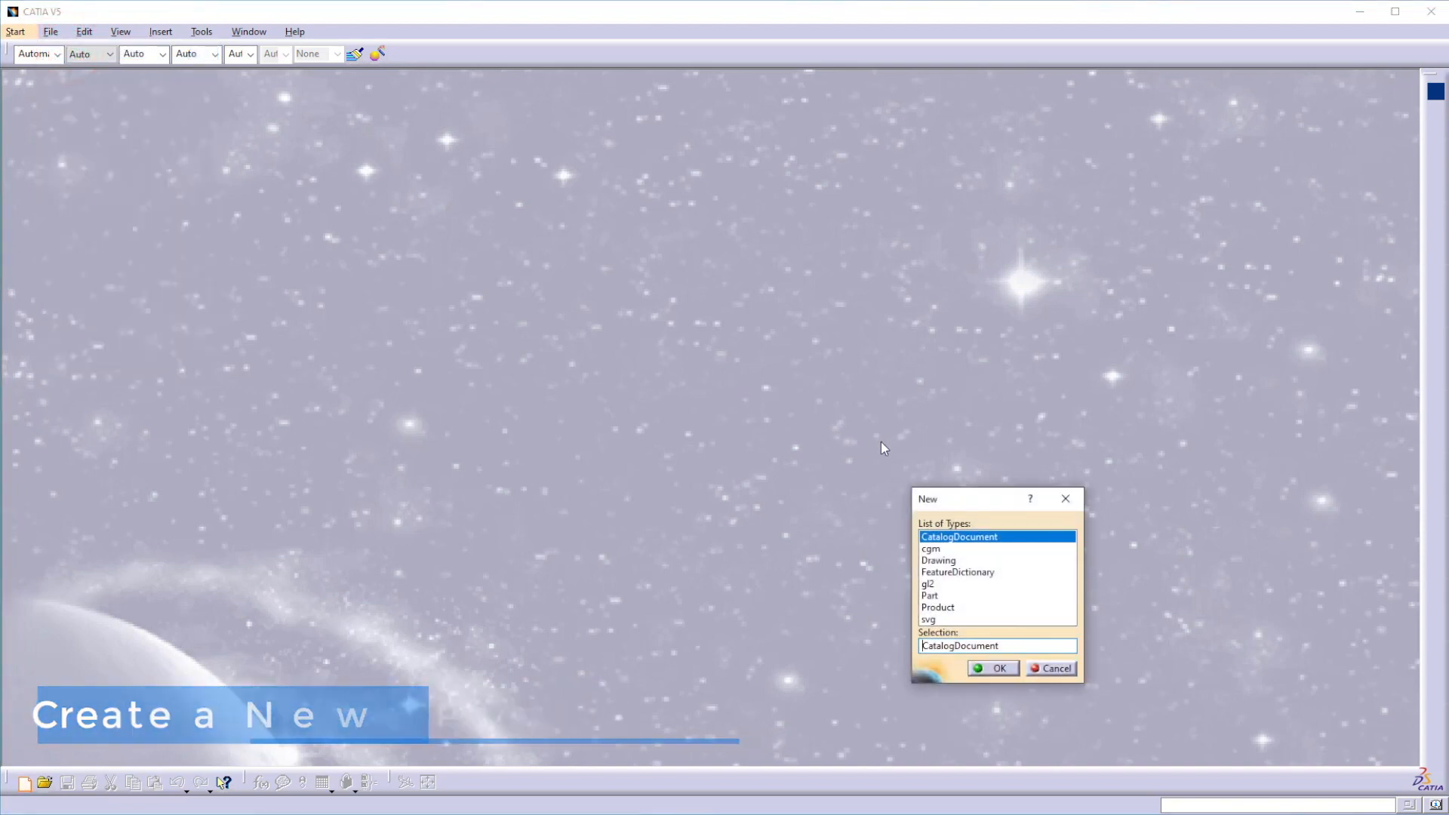
pyautogui.click(930, 596)
pyautogui.click(988, 667)
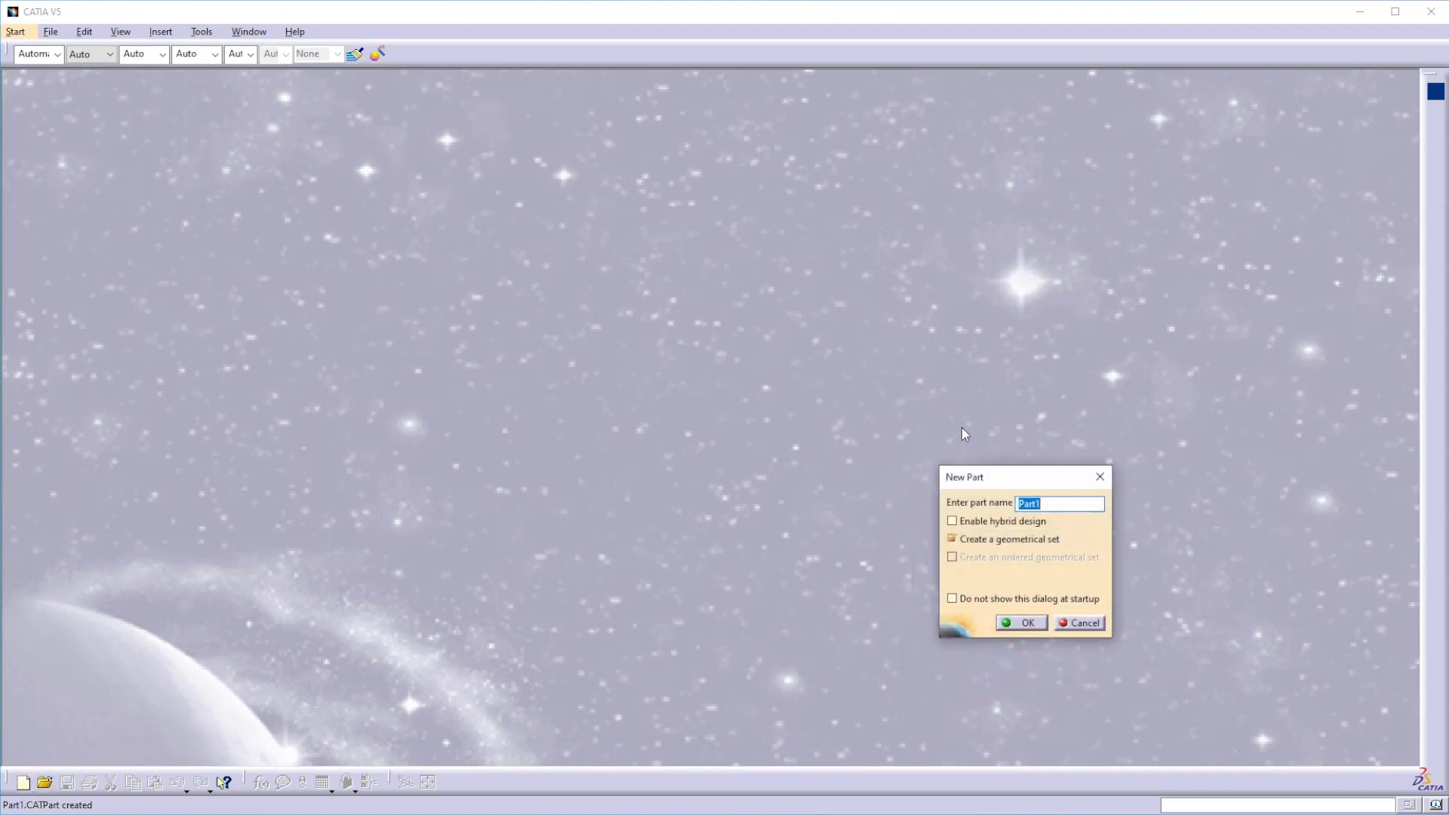
pyautogui.moveTo(1051, 505); pyautogui.dragTo(1018, 501)
pyautogui.write('Screw Boss')
pyautogui.click(1017, 623)
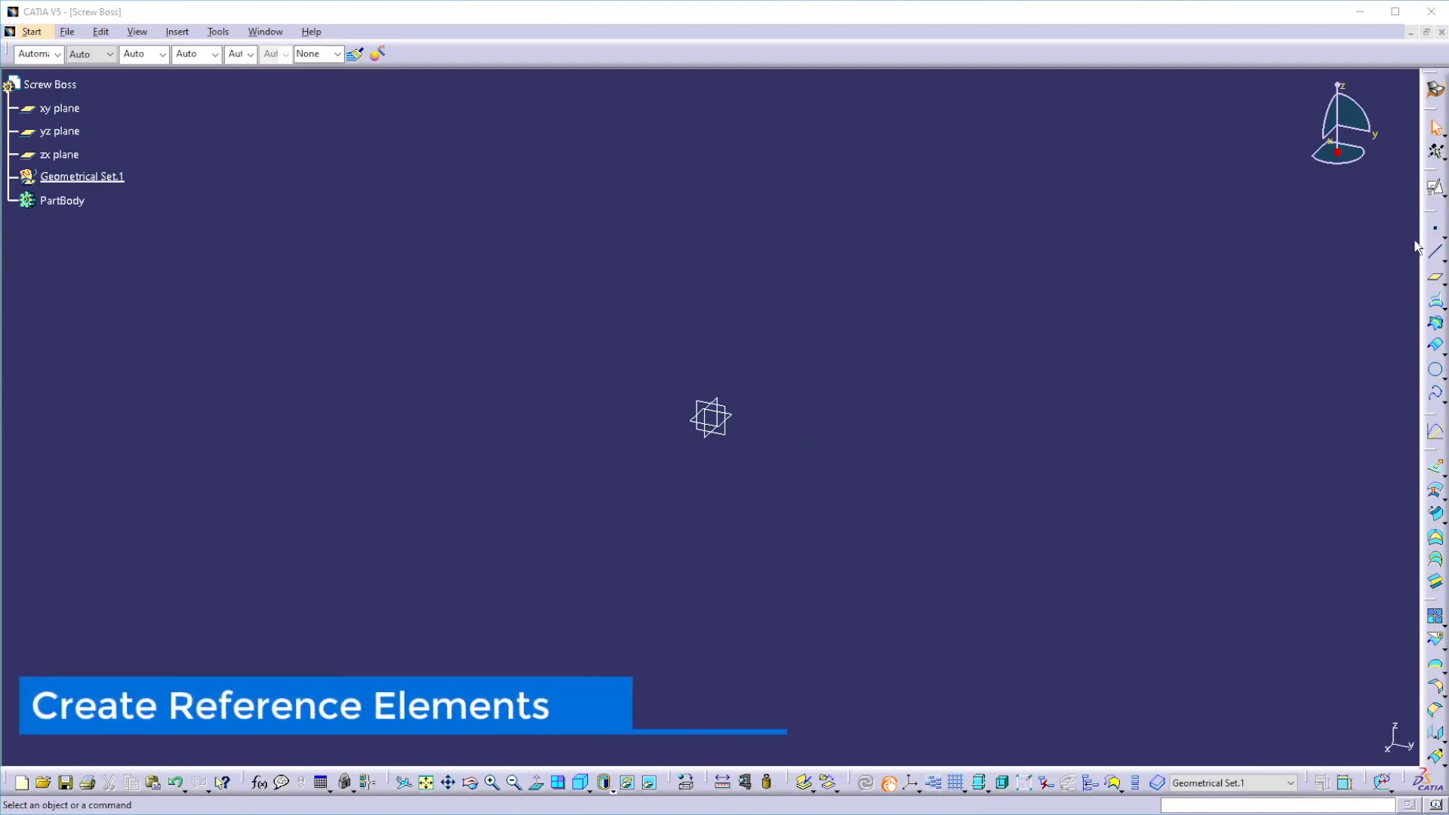
# Step: Create a point at the origin and a point-direction line from it along the Z component, starting at about 21 mm and ending at about 47 mm
pyautogui.click(1435, 230)
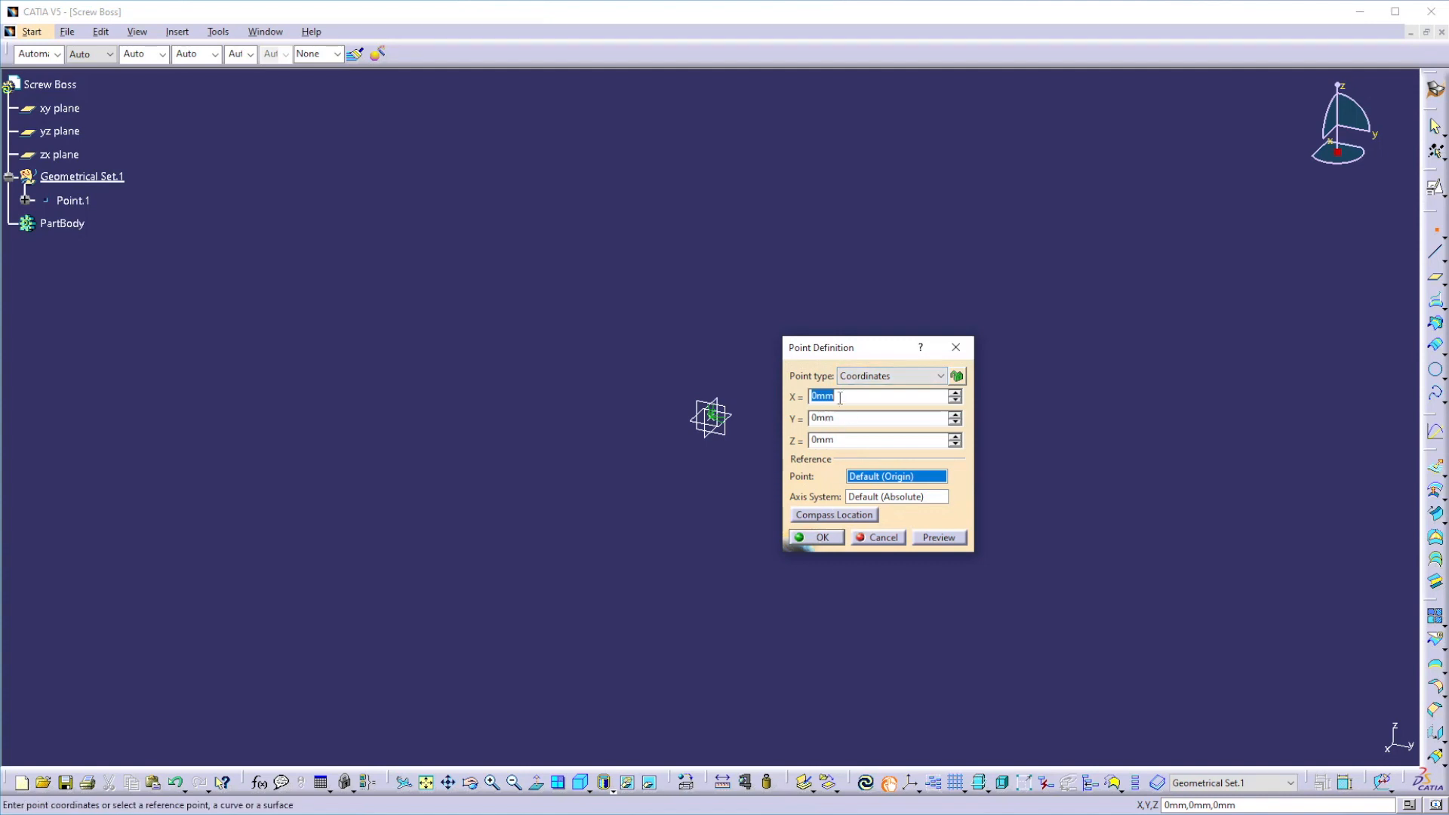
pyautogui.click(822, 537)
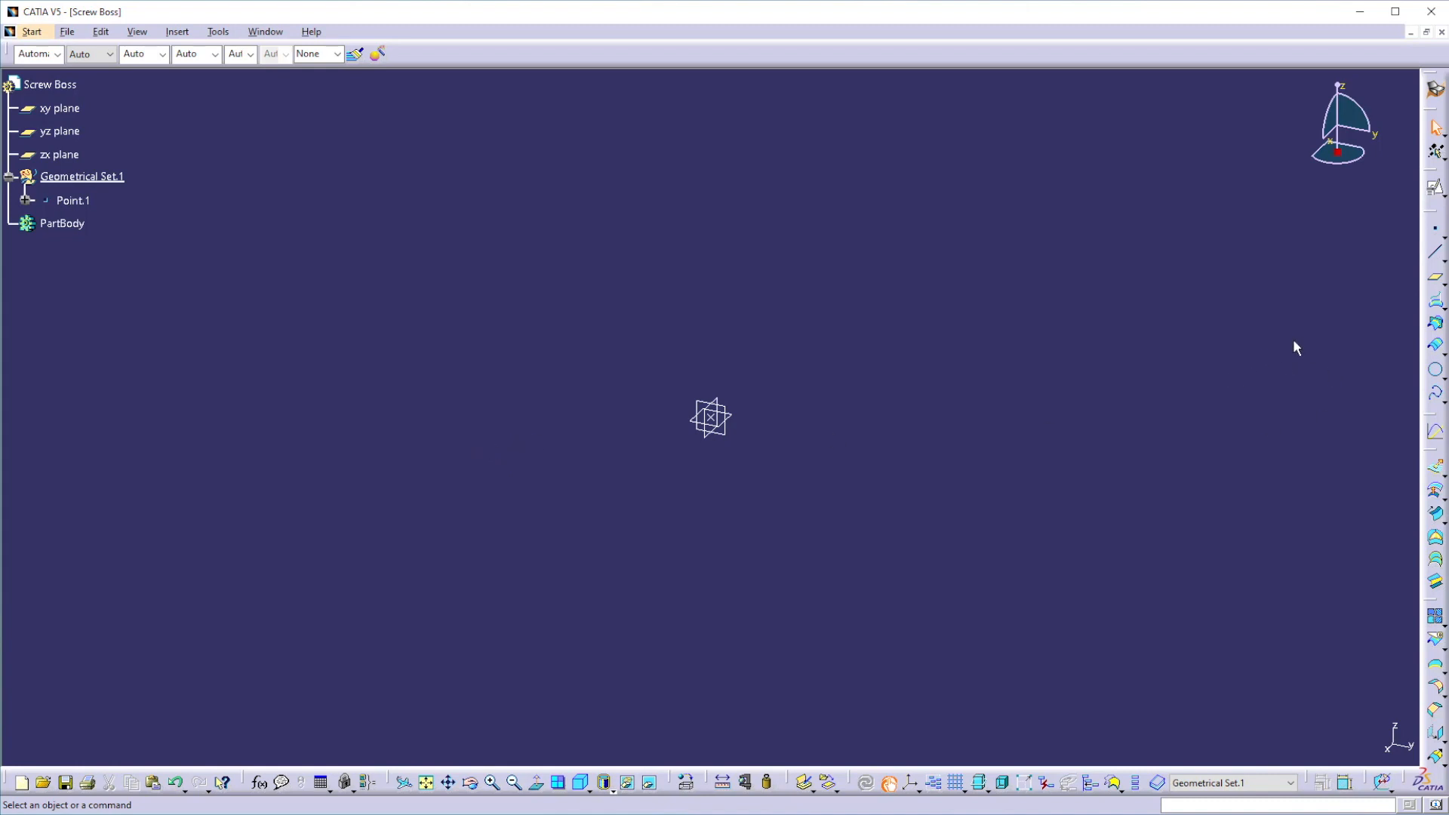
pyautogui.click(1435, 255)
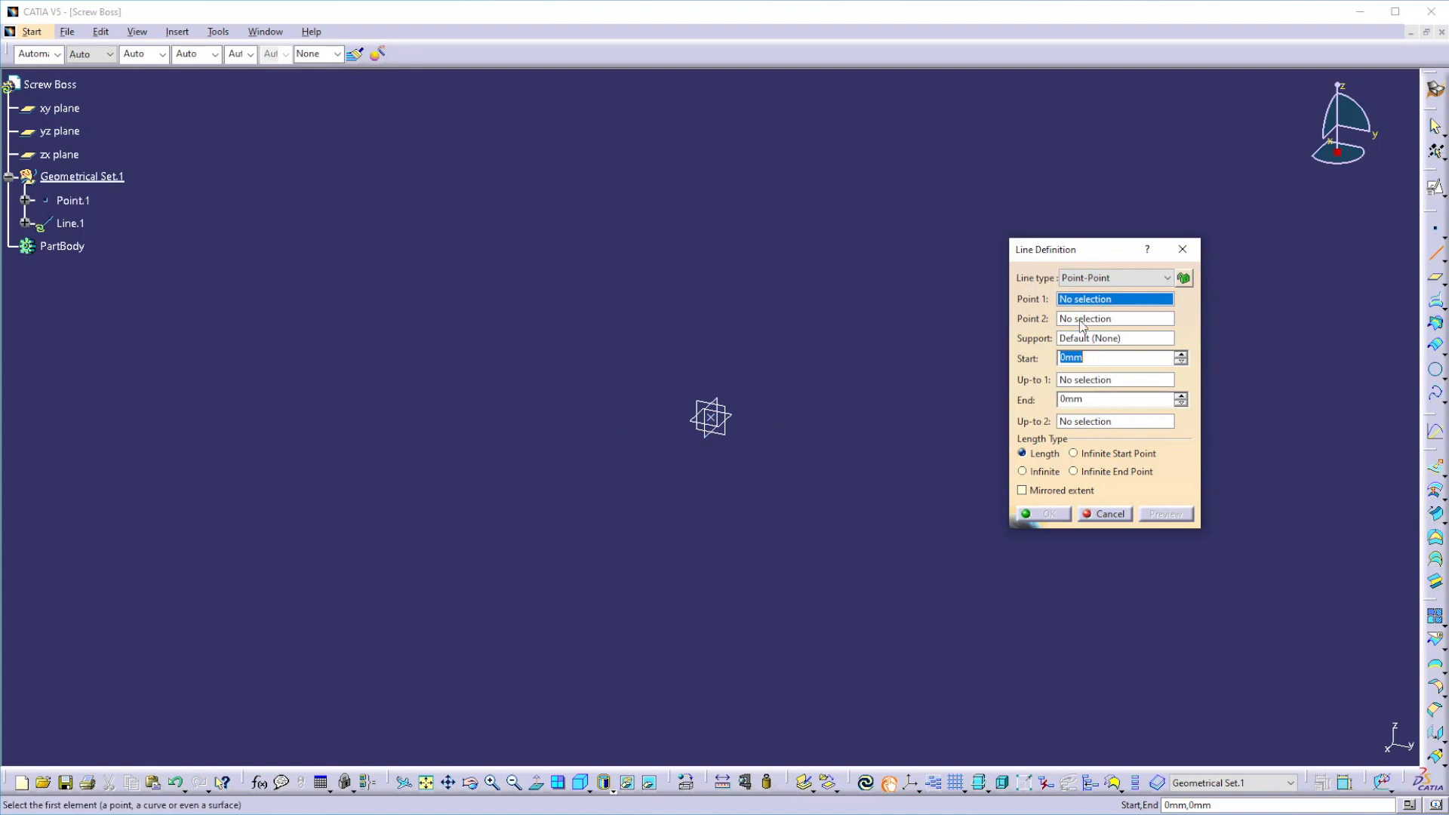
pyautogui.click(1073, 278)
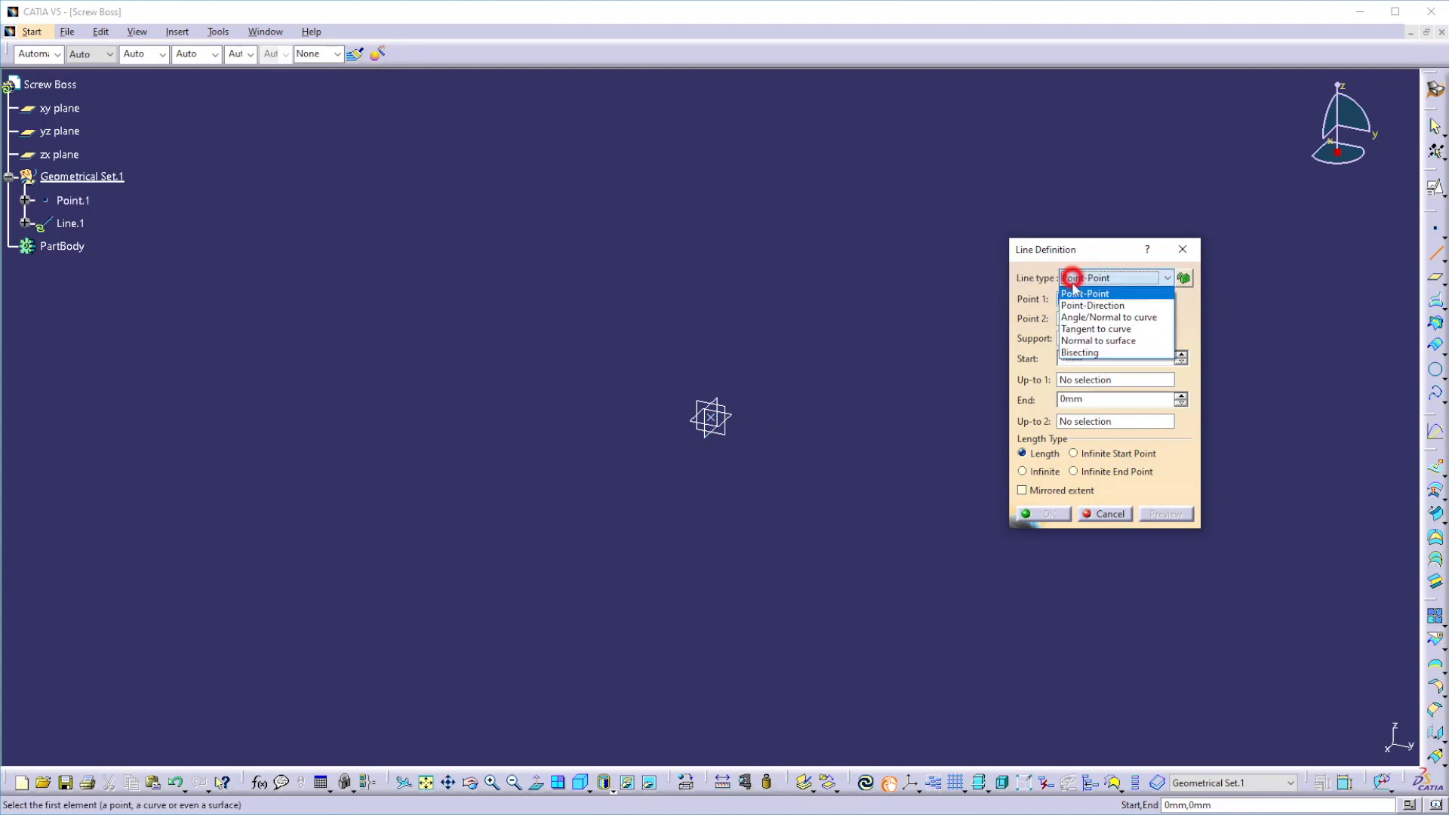
pyautogui.click(1084, 308)
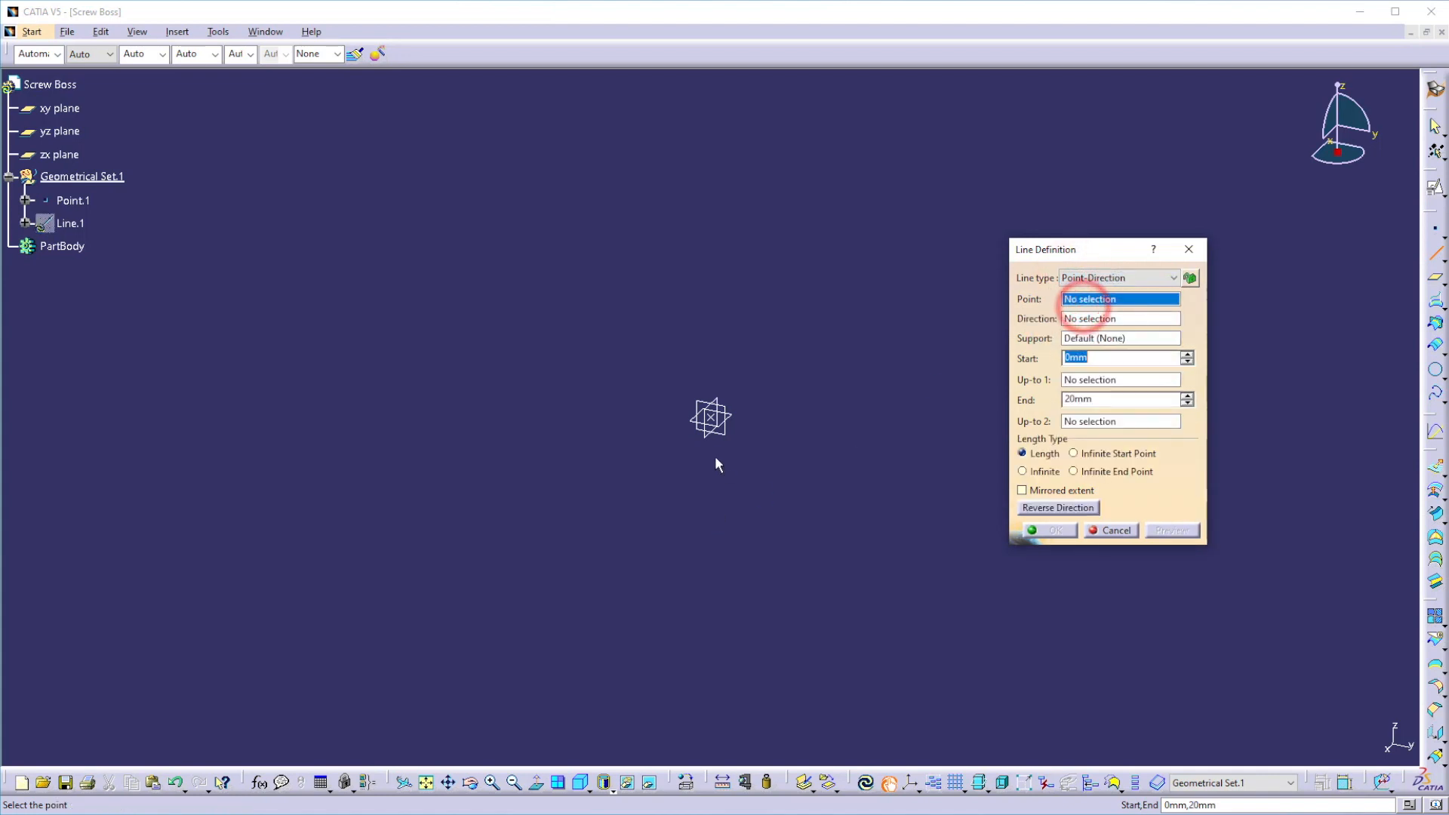
pyautogui.click(718, 420)
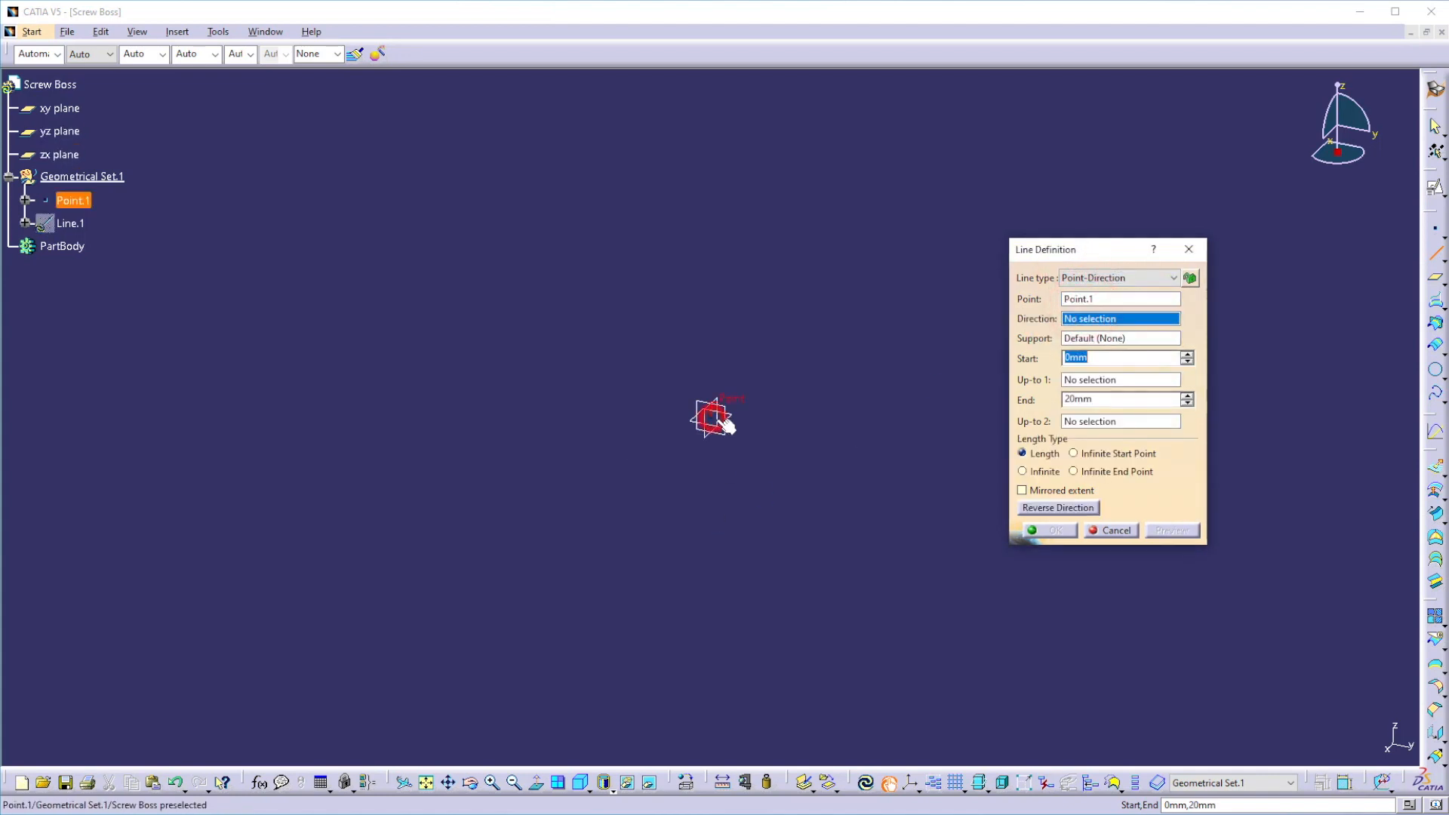
pyautogui.rightClick(1081, 321)
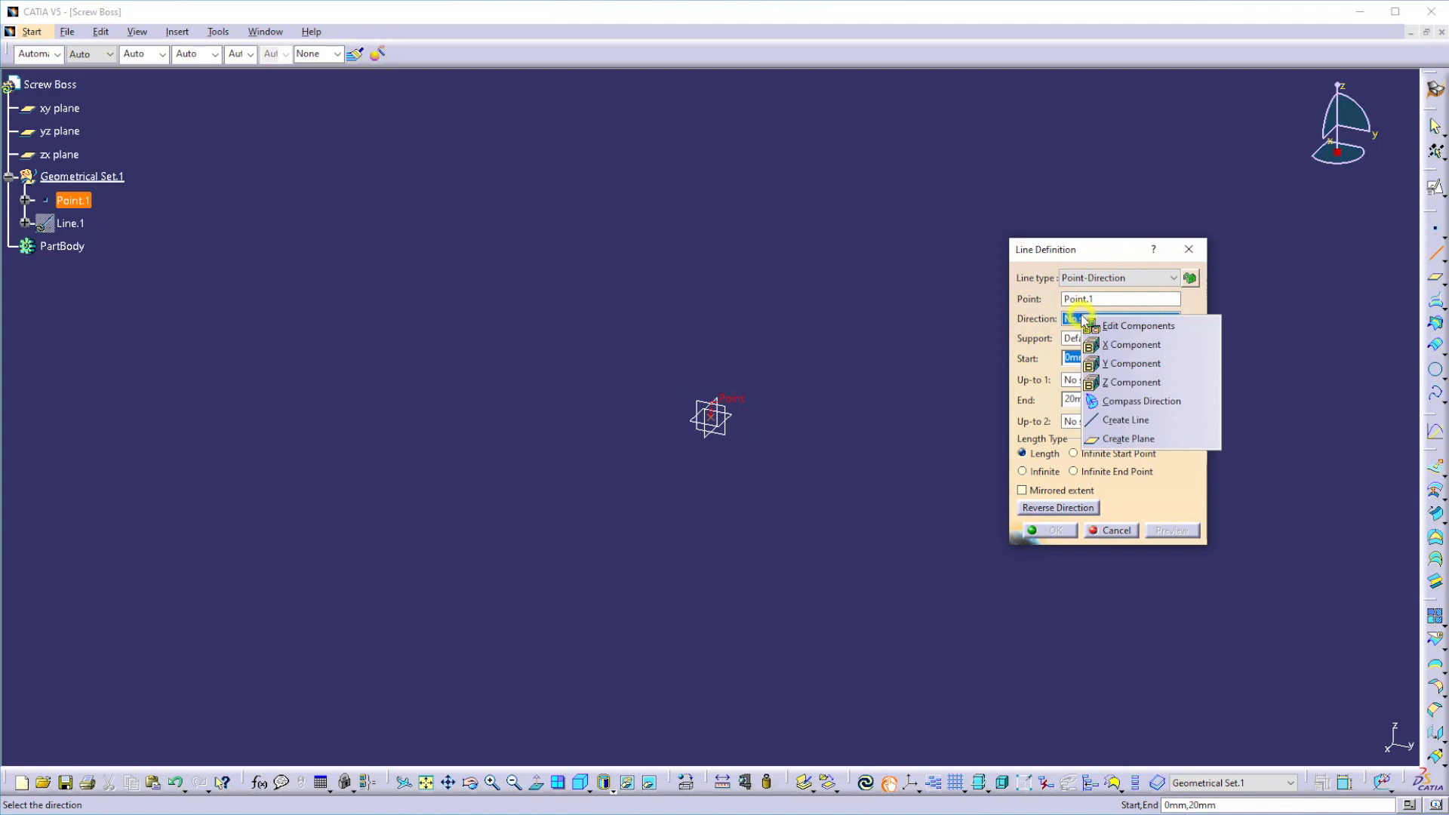
pyautogui.click(1114, 383)
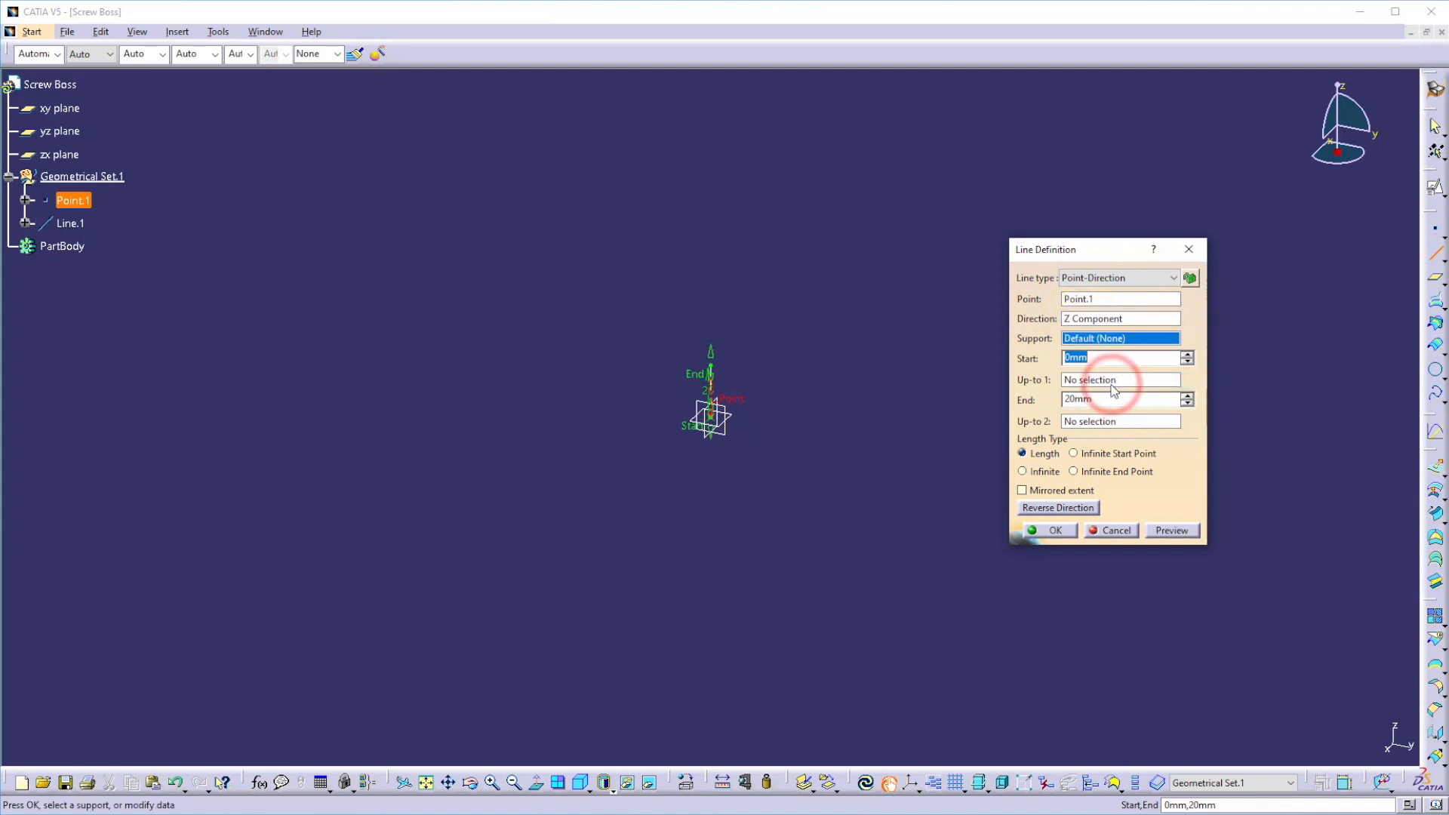
pyautogui.moveTo(710, 367); pyautogui.dragTo(710, 295)
pyautogui.moveTo(693, 438); pyautogui.dragTo(710, 363)
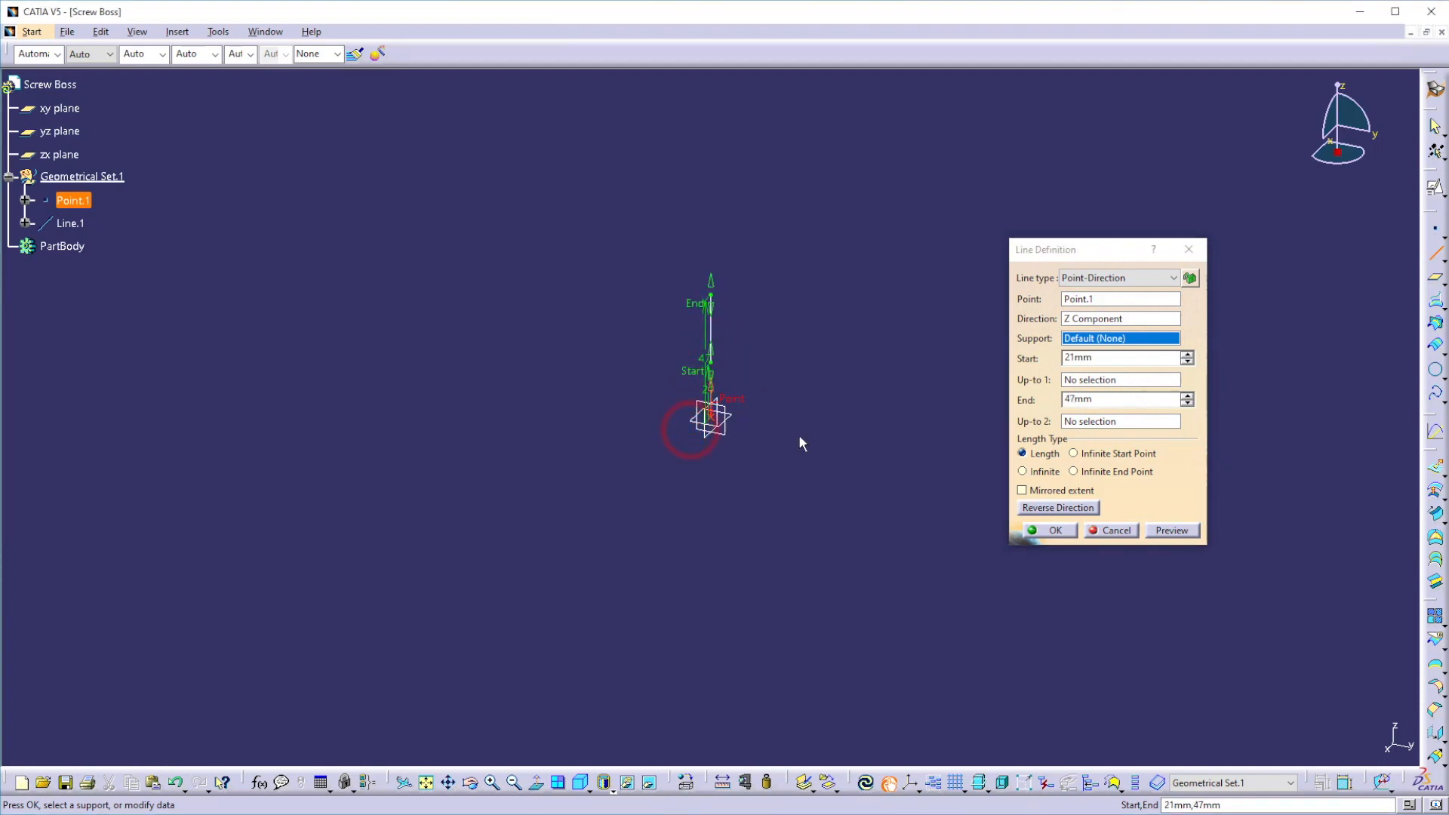
pyautogui.click(1054, 530)
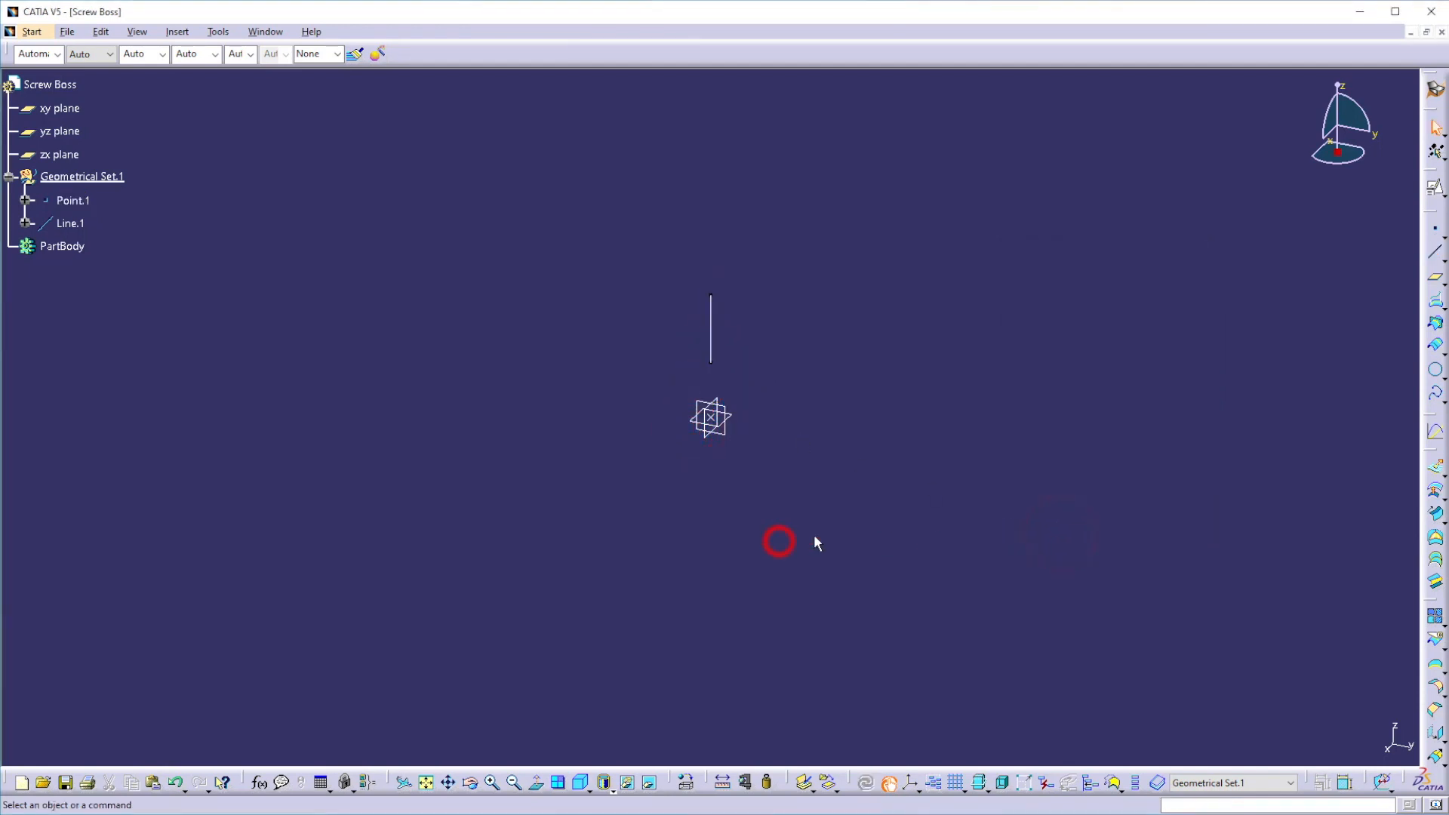
# Step: Rename the geometrical set holding the point and line as Inputs
pyautogui.rightClick(102, 184)
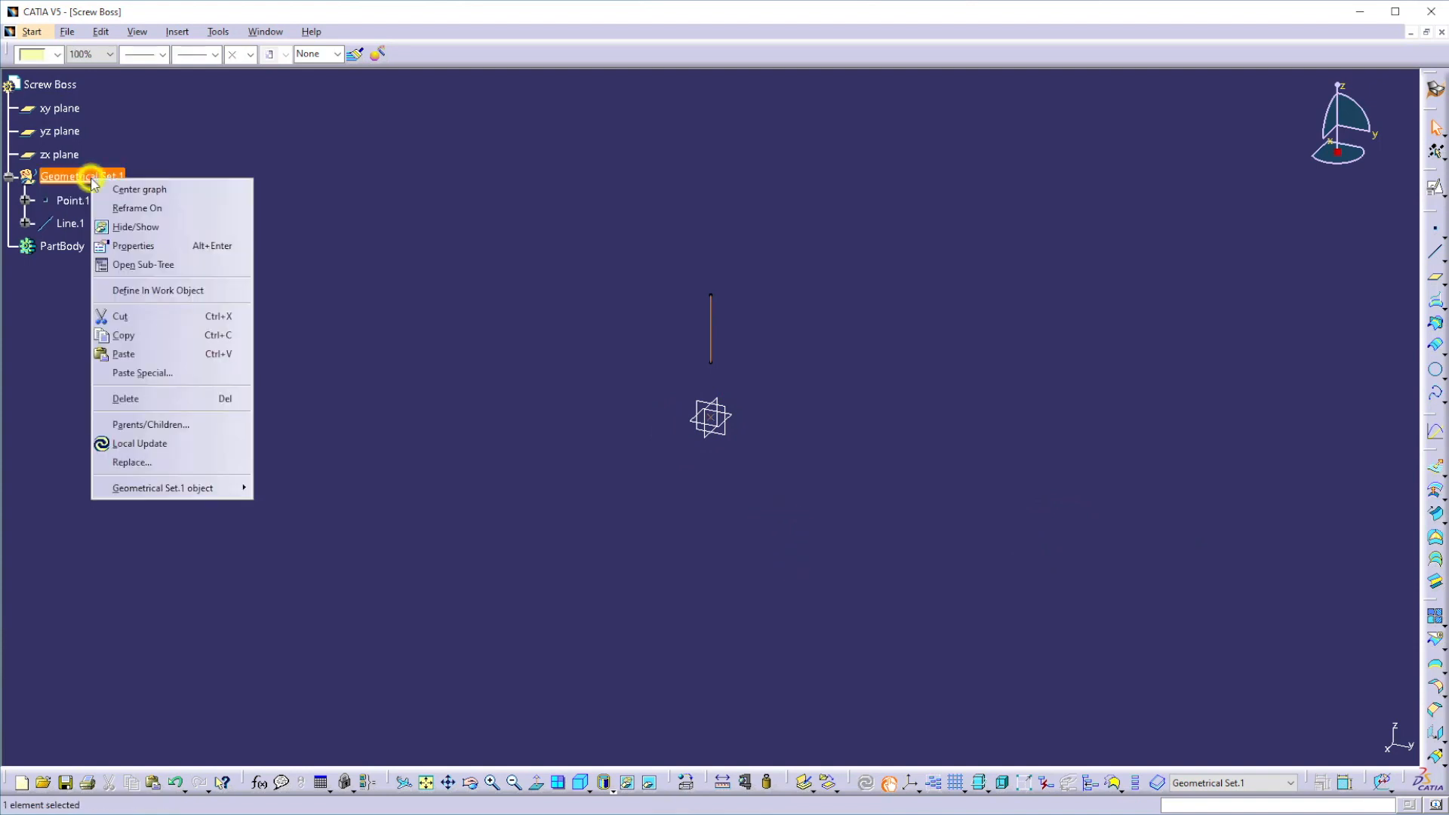
pyautogui.click(137, 246)
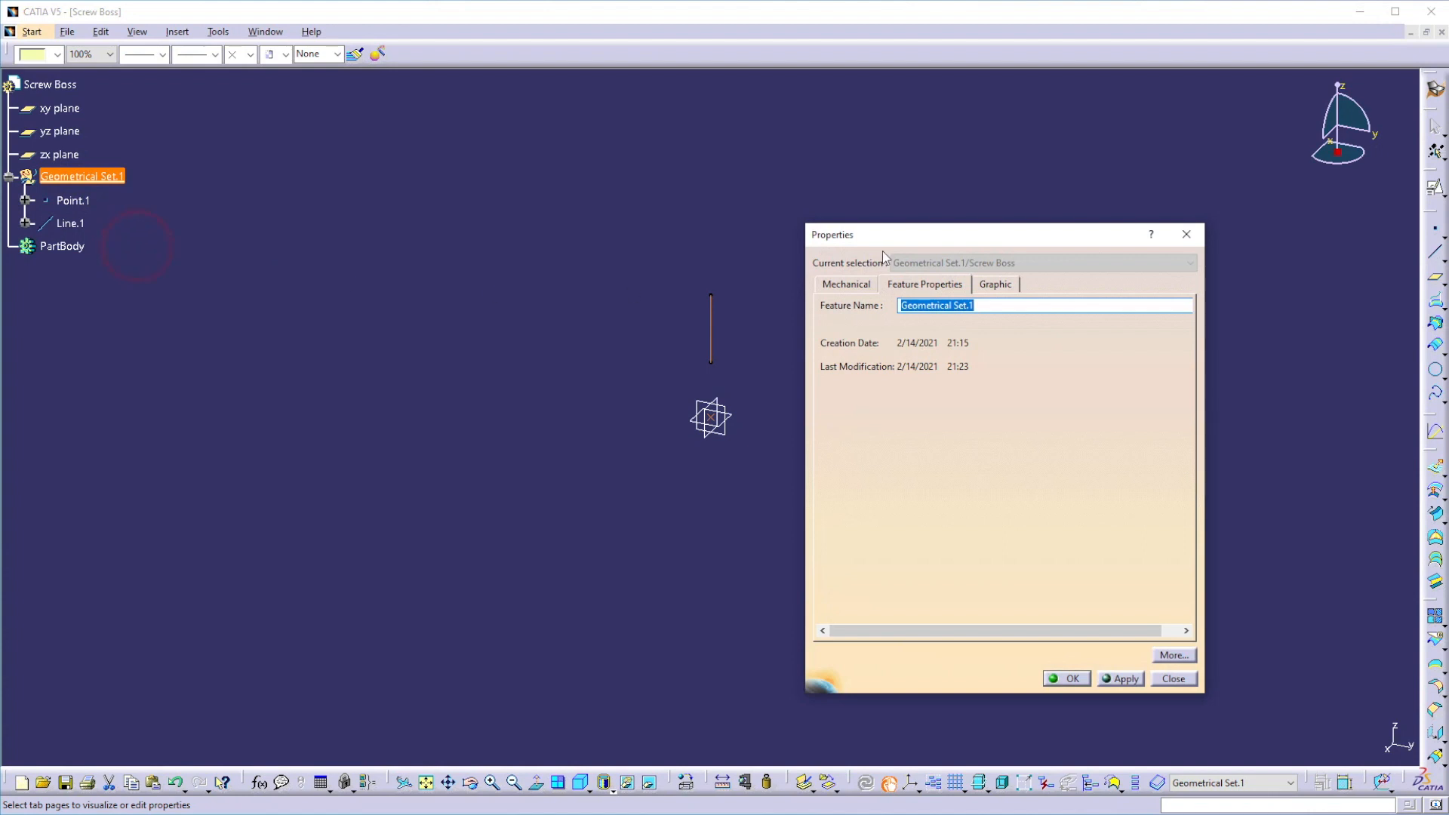
pyautogui.moveTo(987, 308); pyautogui.dragTo(867, 292)
pyautogui.write('Inputs')
pyautogui.click(1067, 676)
# Step: Edit the origin point's properties to name it Start point
pyautogui.rightClick(71, 200)
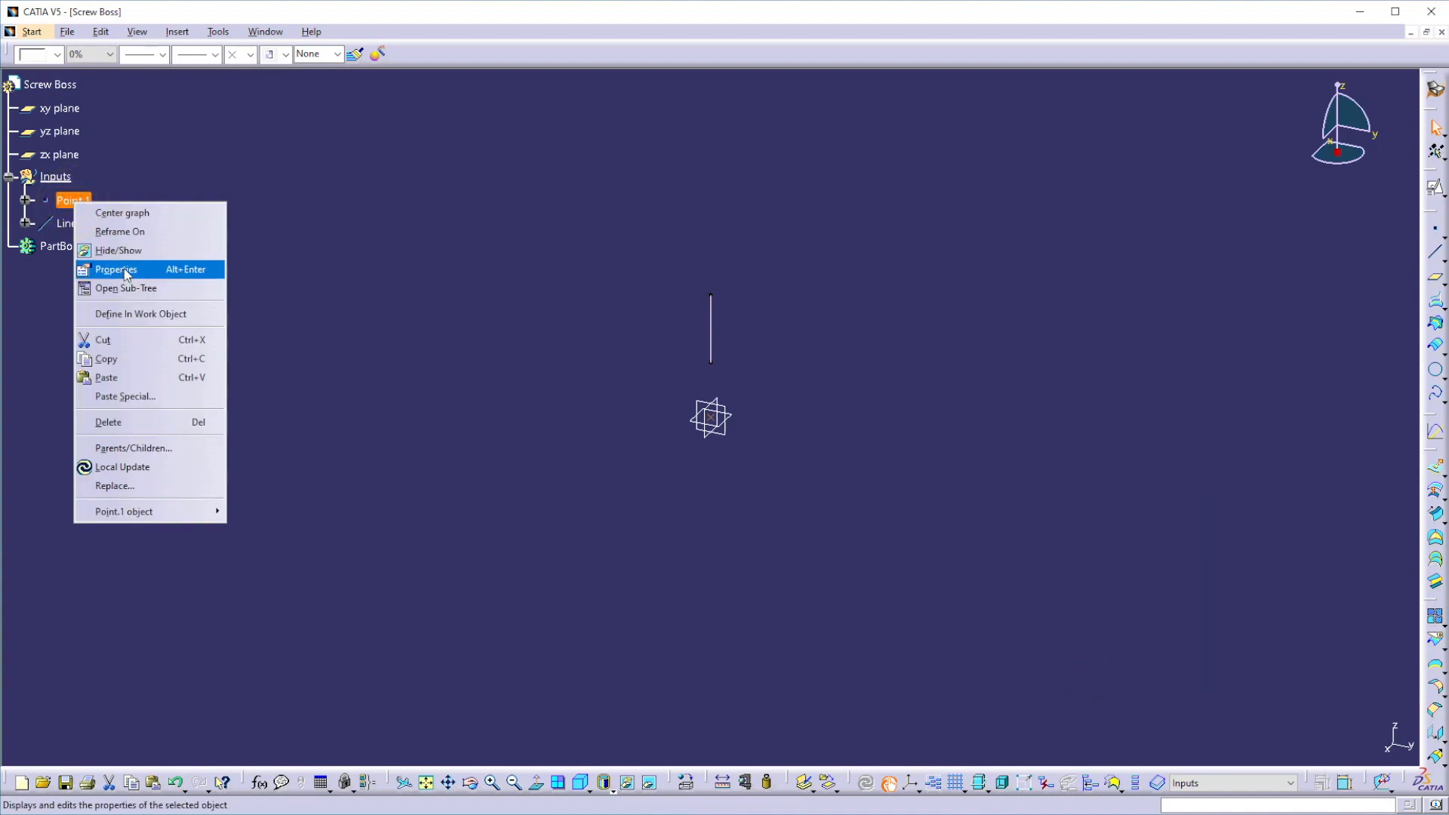
pyautogui.click(124, 269)
pyautogui.doubleClick(944, 308)
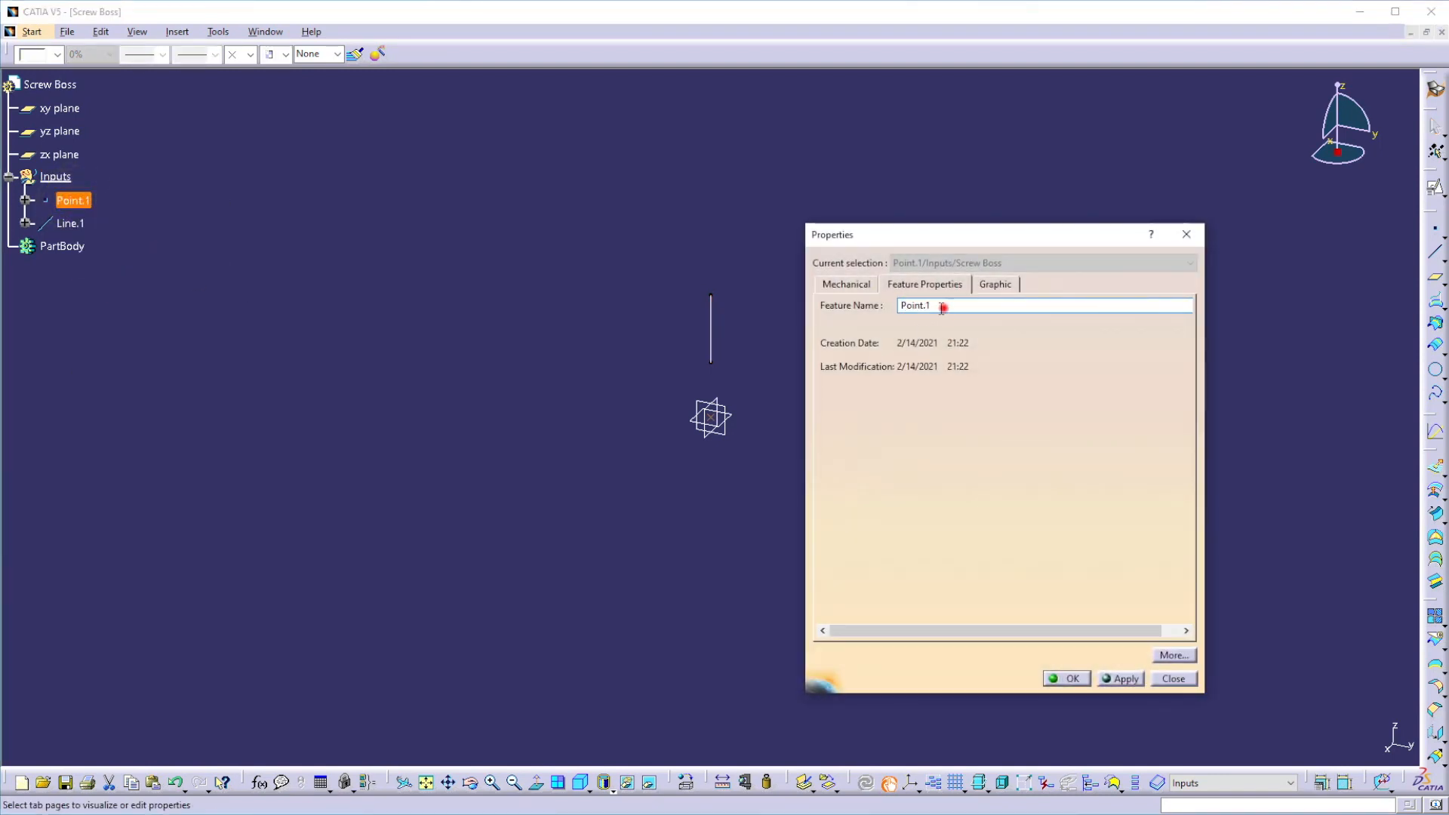
pyautogui.write('Start p')
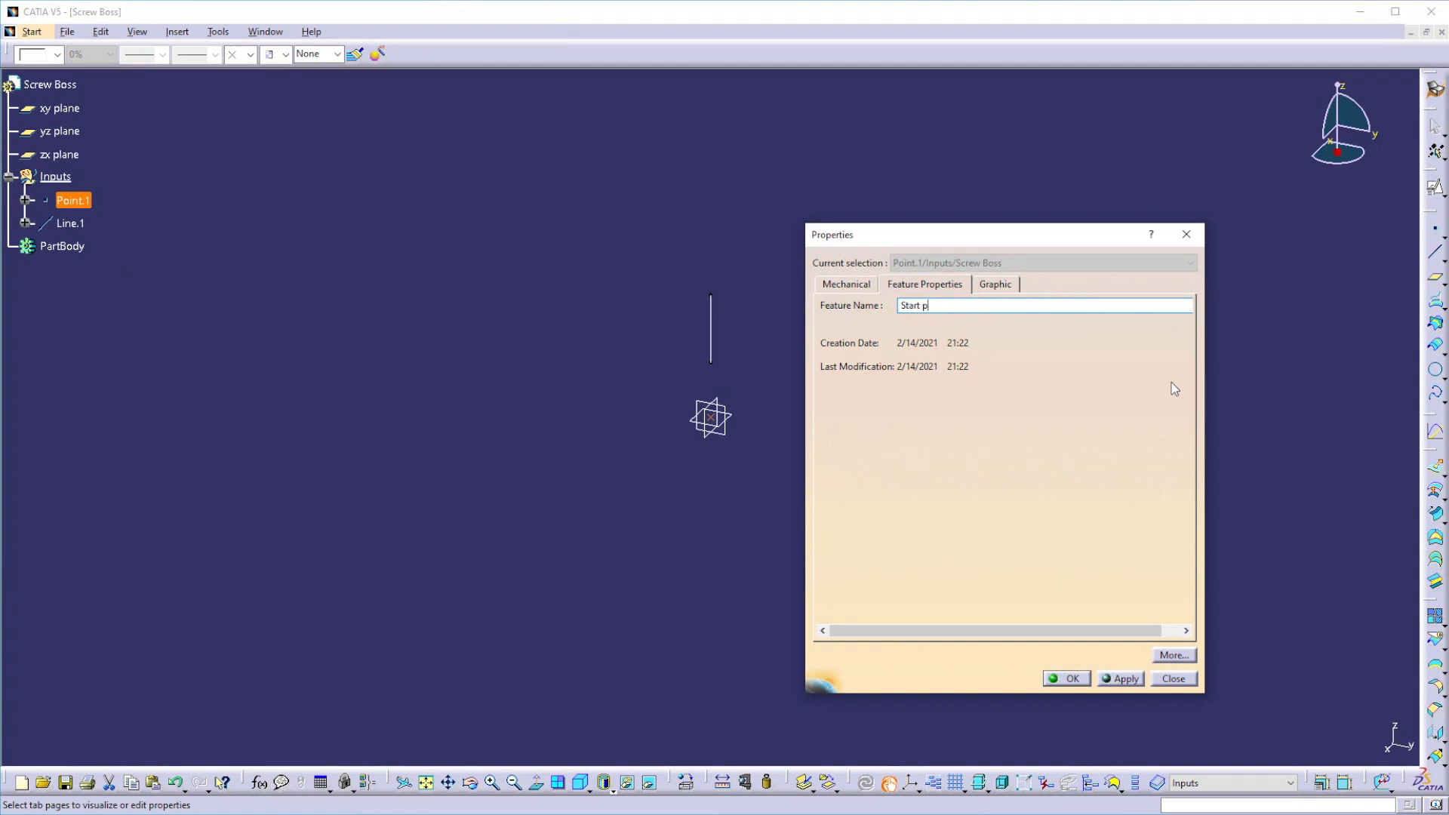
pyautogui.write('oint')
# Step: Set the origin point's graphic properties to a yellow color and the star-like dot symbol
pyautogui.click(990, 287)
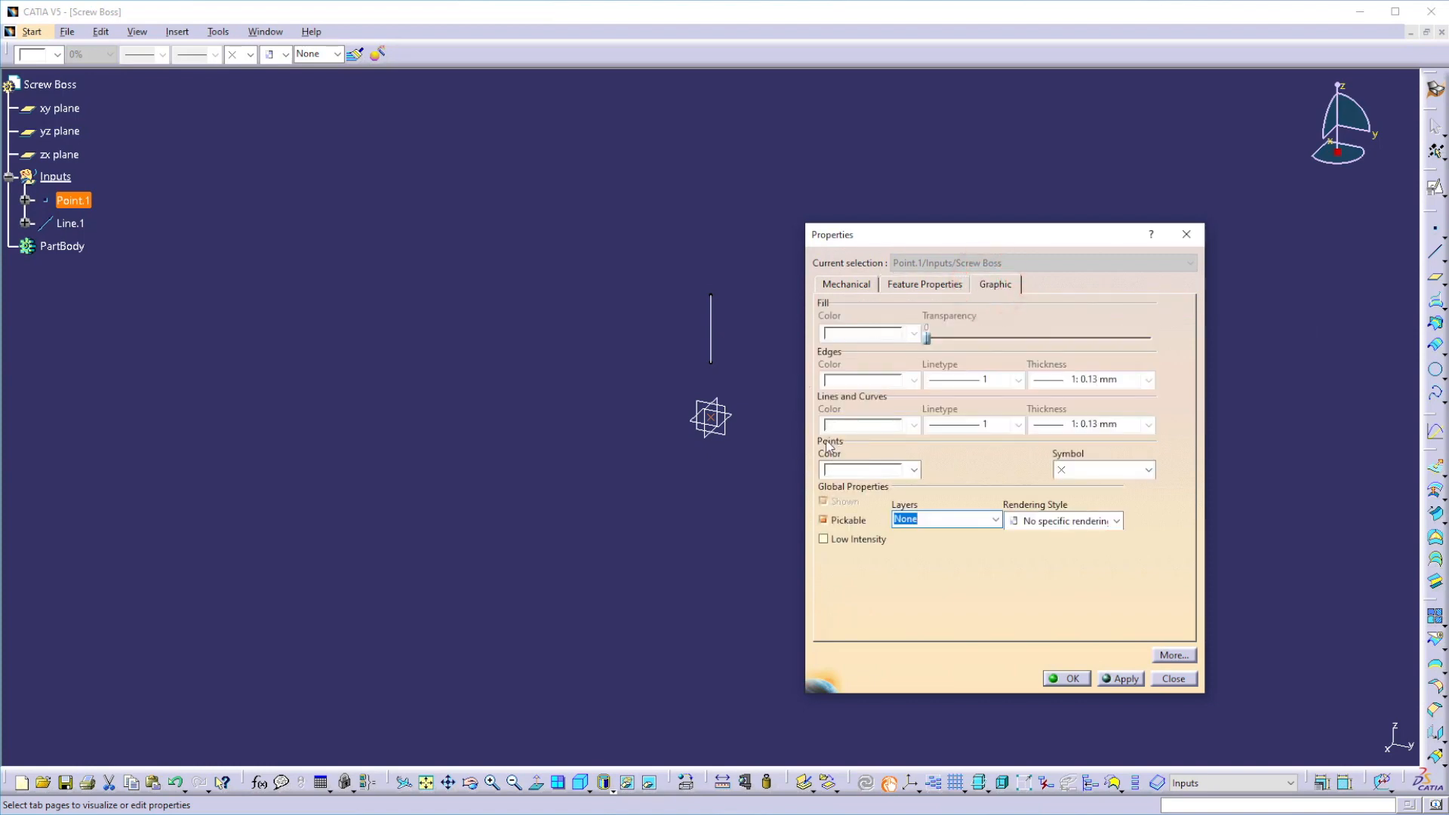
pyautogui.click(853, 469)
pyautogui.click(848, 510)
pyautogui.click(1090, 471)
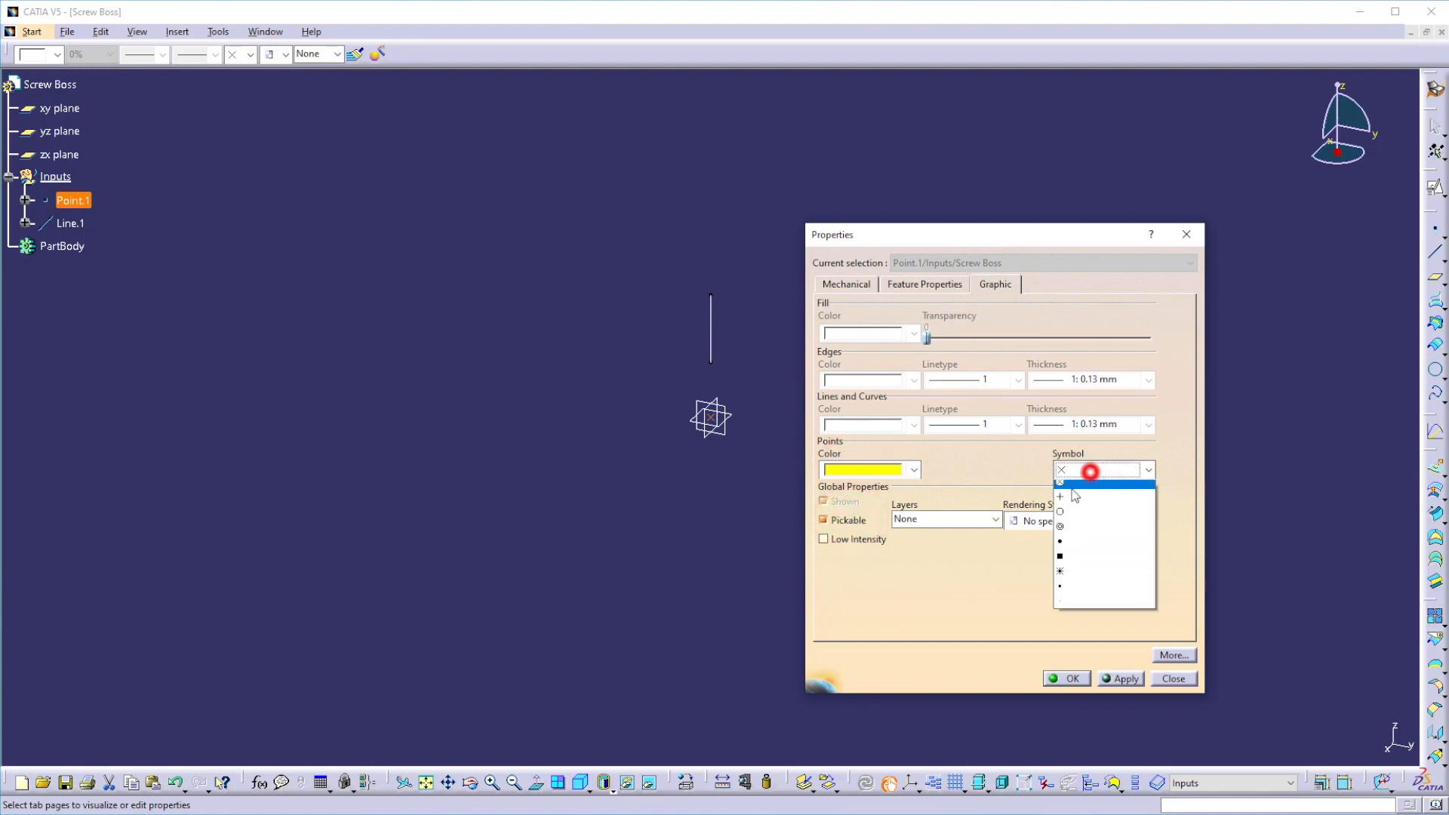
pyautogui.click(1064, 573)
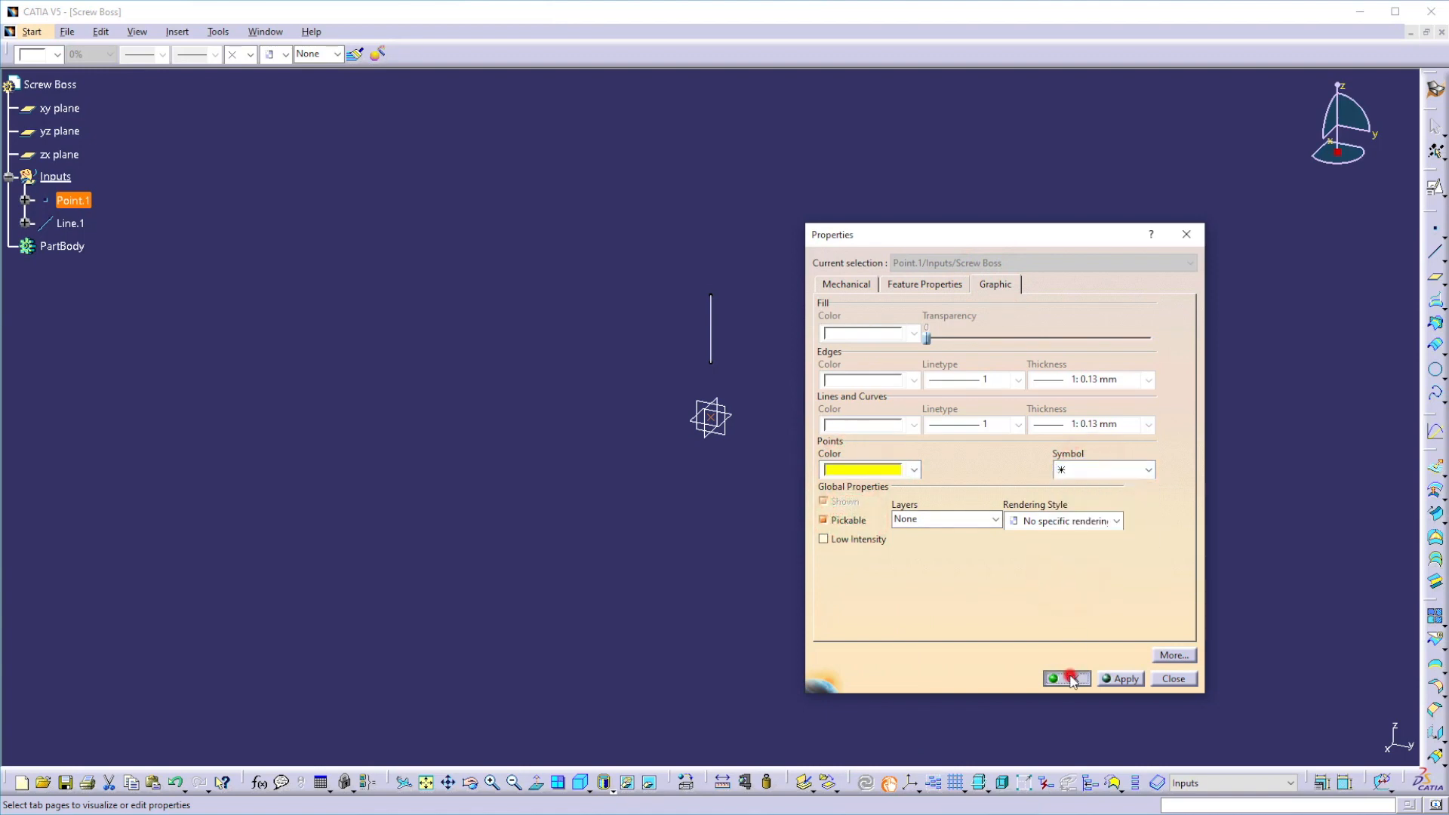
pyautogui.click(1068, 677)
pyautogui.click(501, 511)
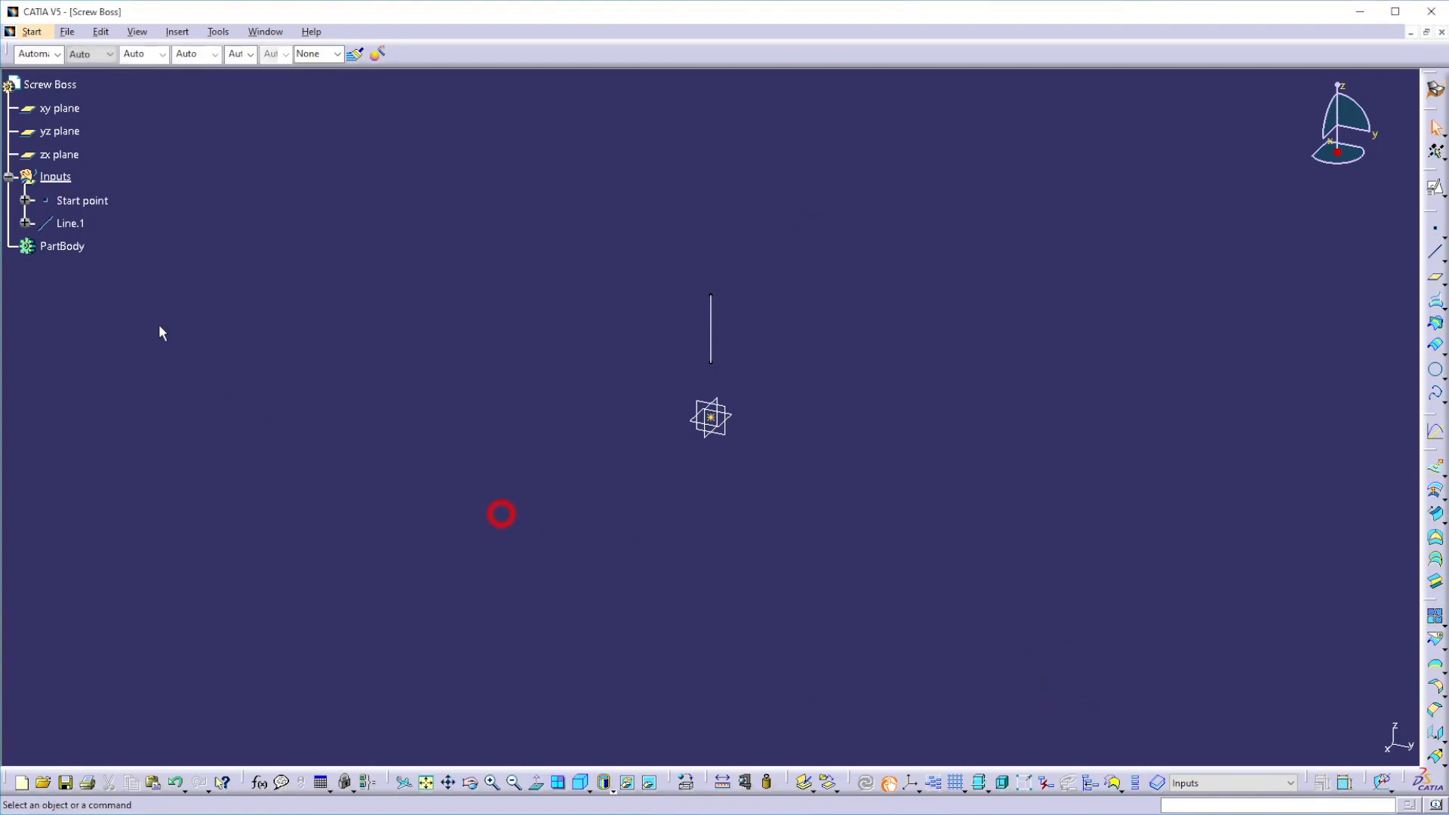
# Step: Edit the Z-direction line's properties to name it Die draw direction
pyautogui.rightClick(75, 225)
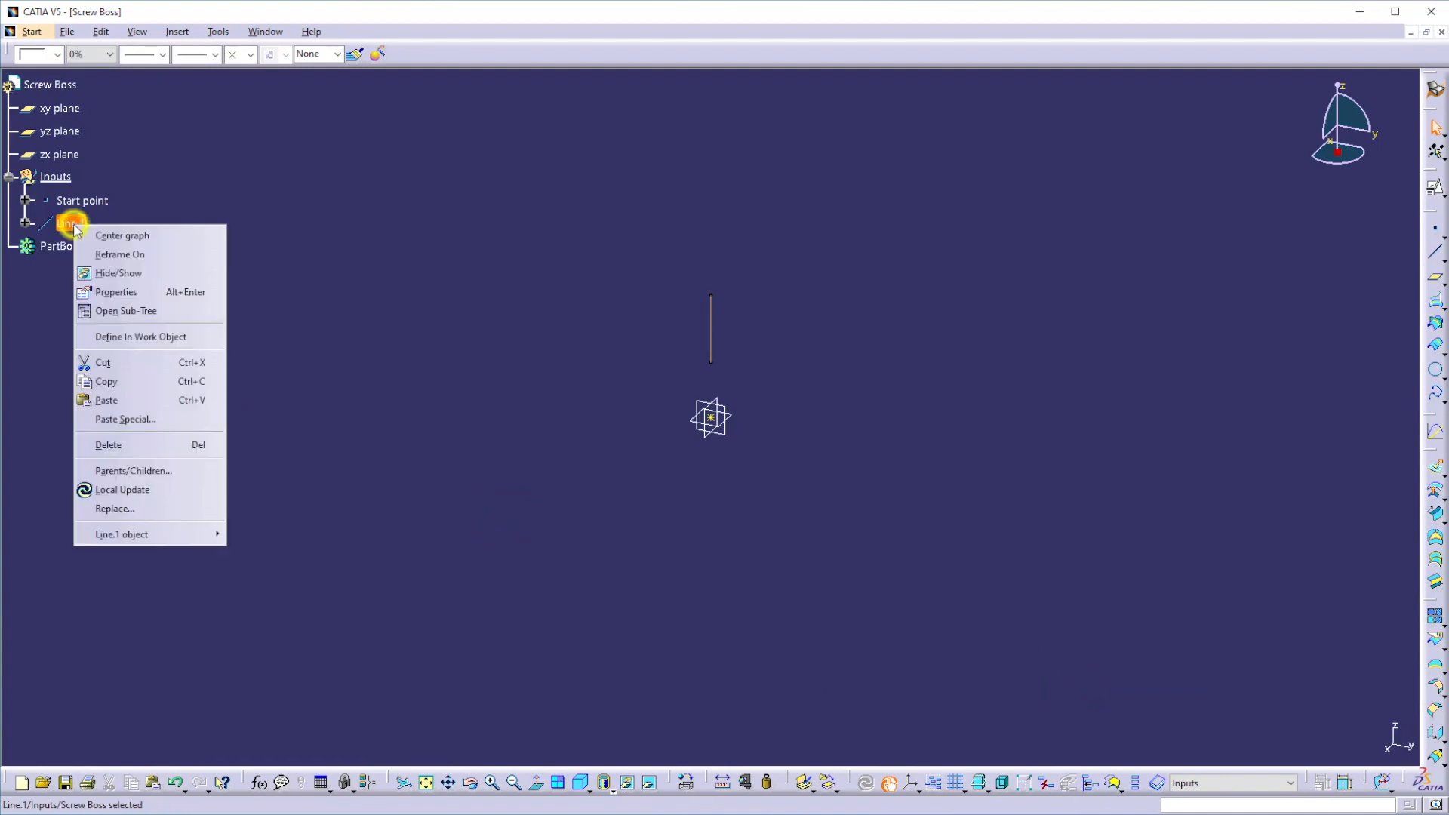
pyautogui.click(122, 299)
pyautogui.click(921, 286)
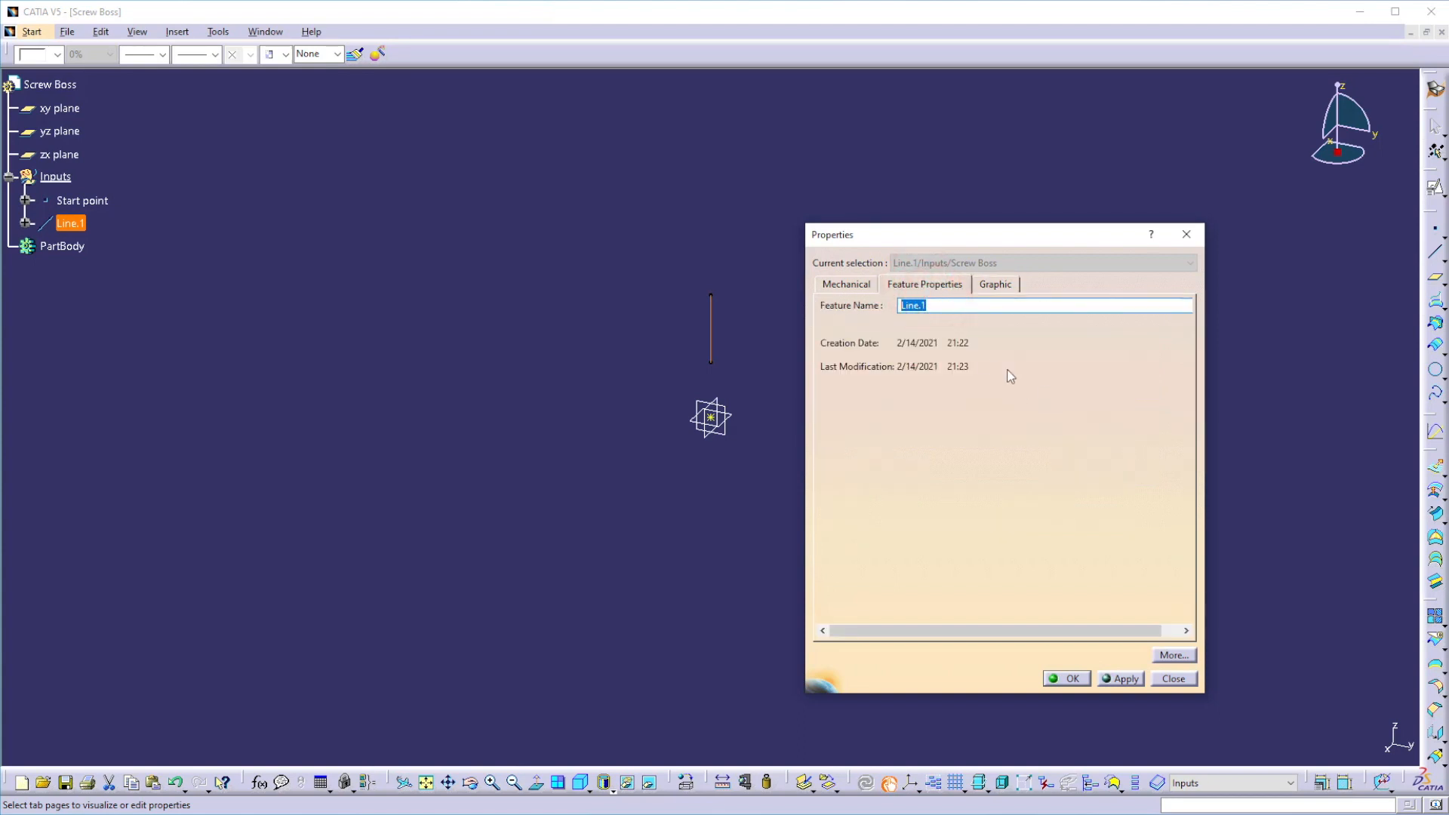
pyautogui.write('Die draw direction')
# Step: Give the Z-direction line a magenta color, linetype 4 and a 0.7 mm thickness
pyautogui.click(998, 284)
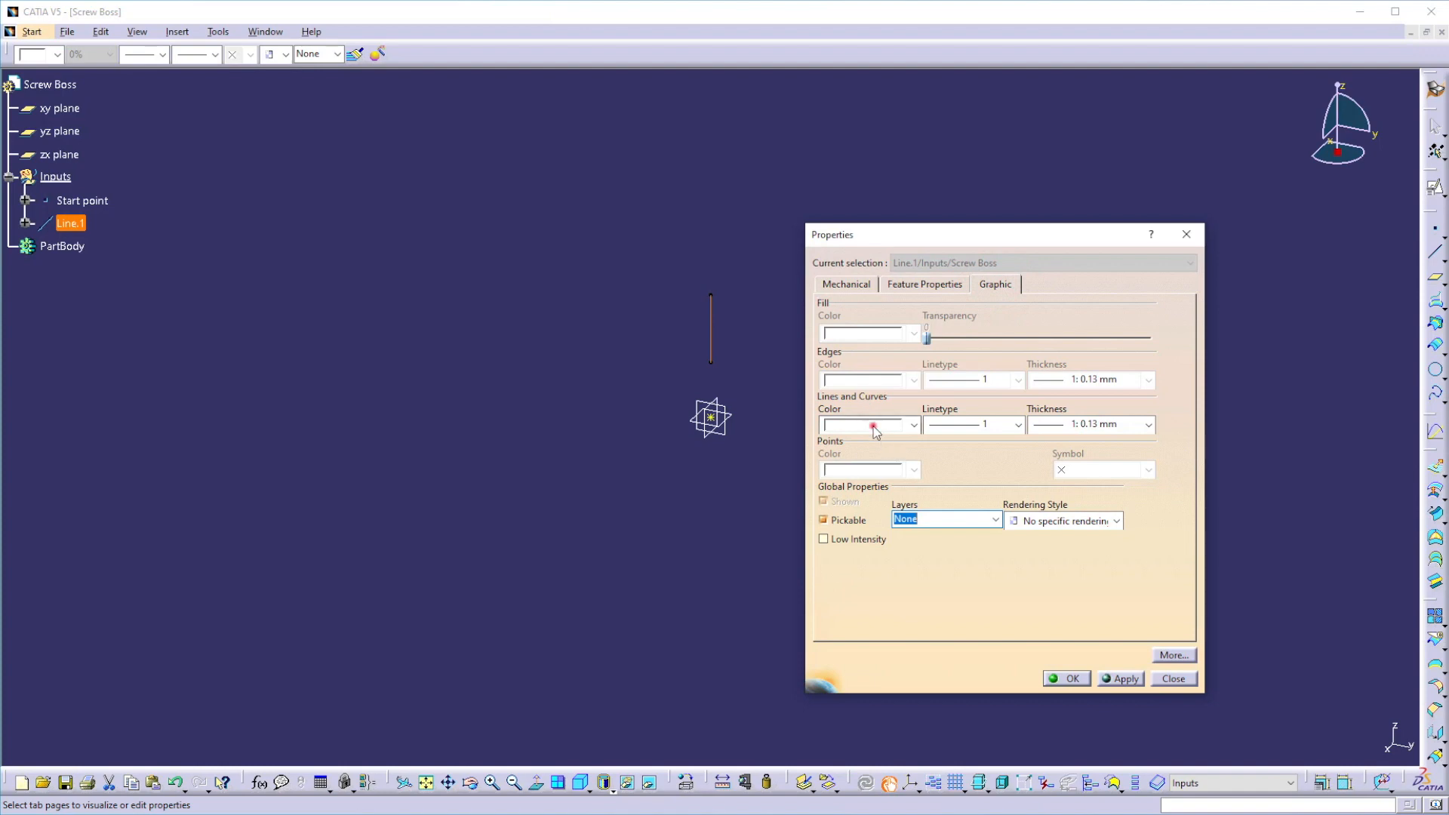
pyautogui.click(872, 426)
pyautogui.click(860, 533)
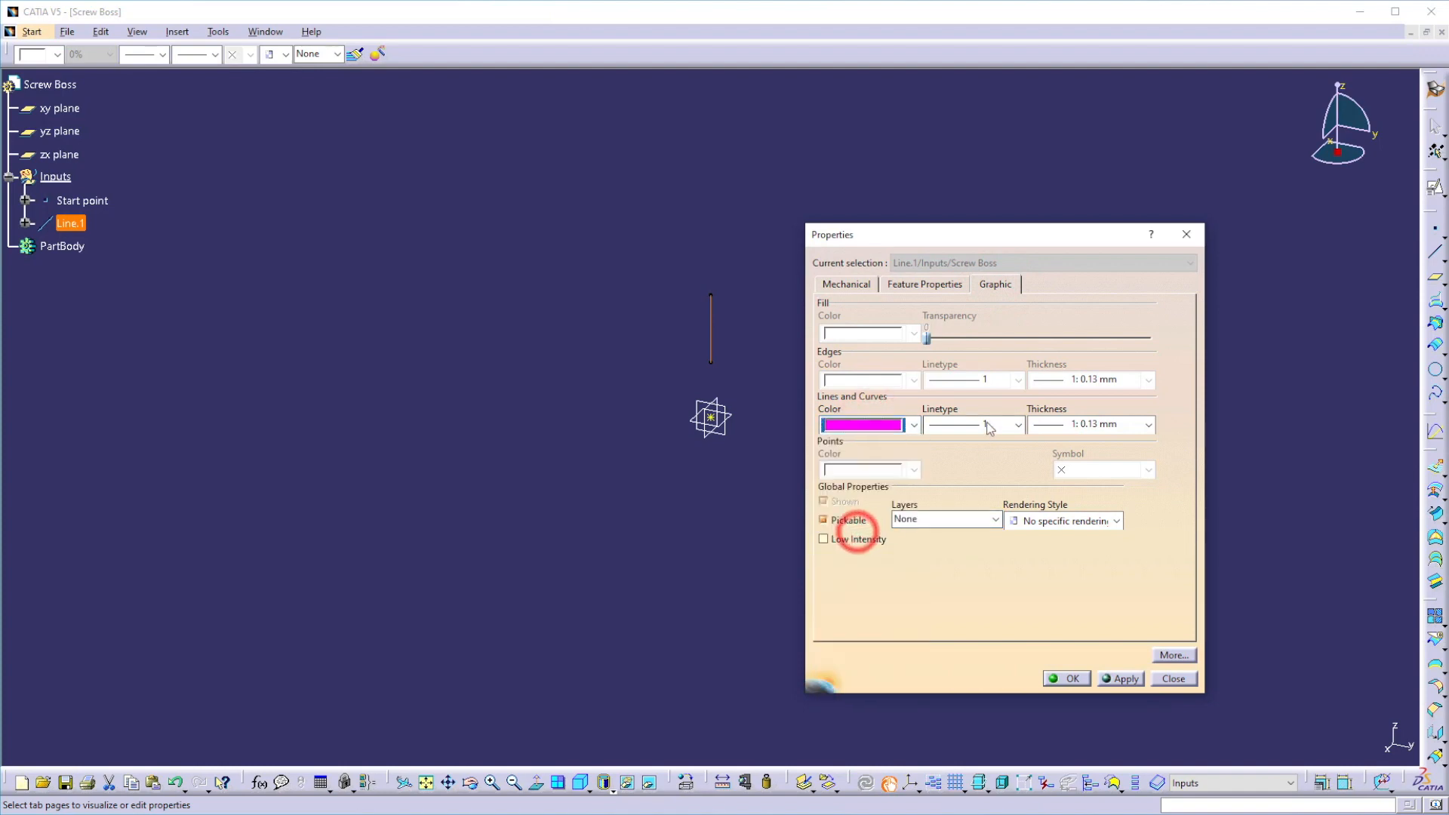
pyautogui.click(981, 425)
pyautogui.click(968, 481)
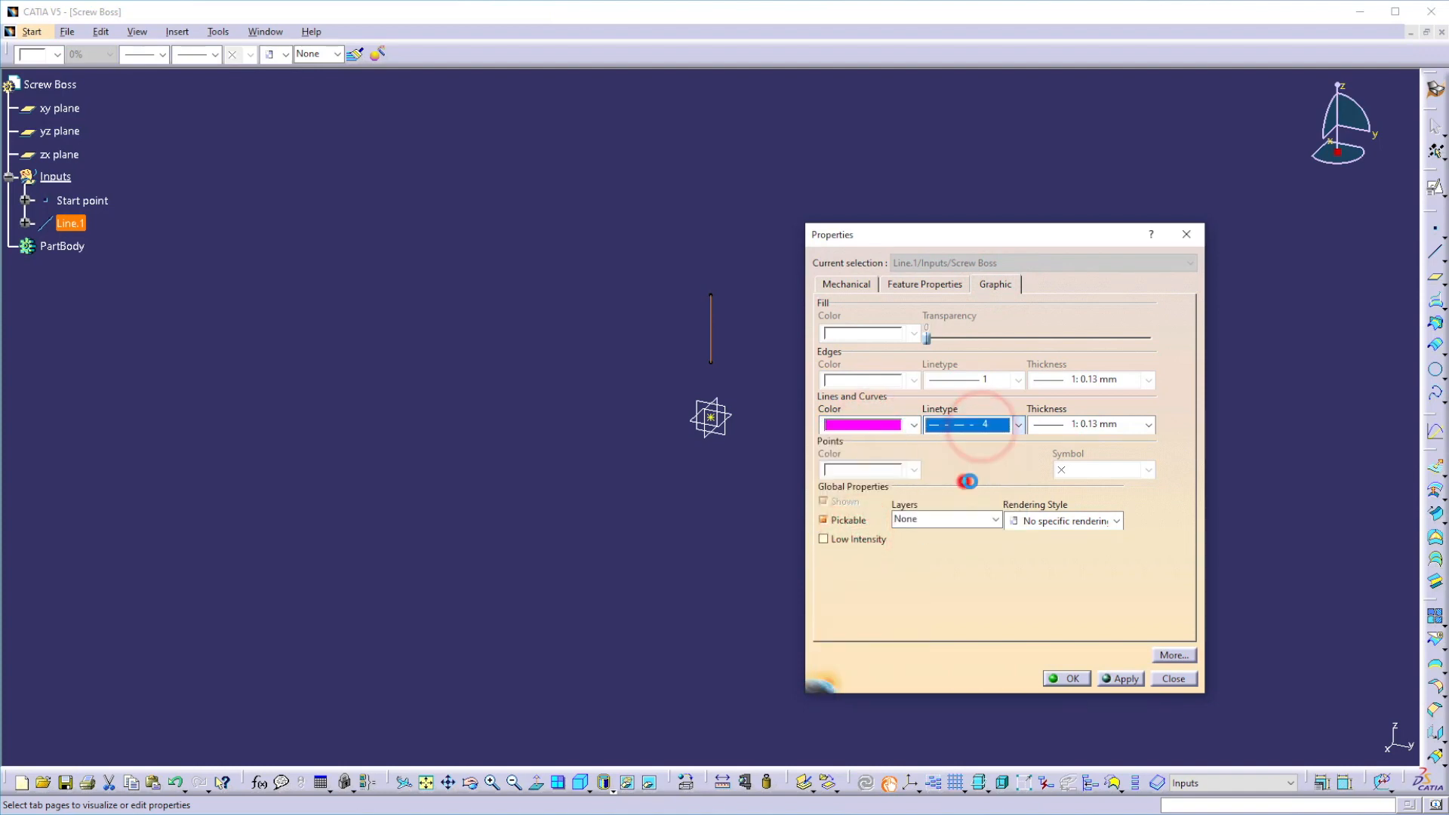
pyautogui.click(1084, 424)
pyautogui.click(1059, 474)
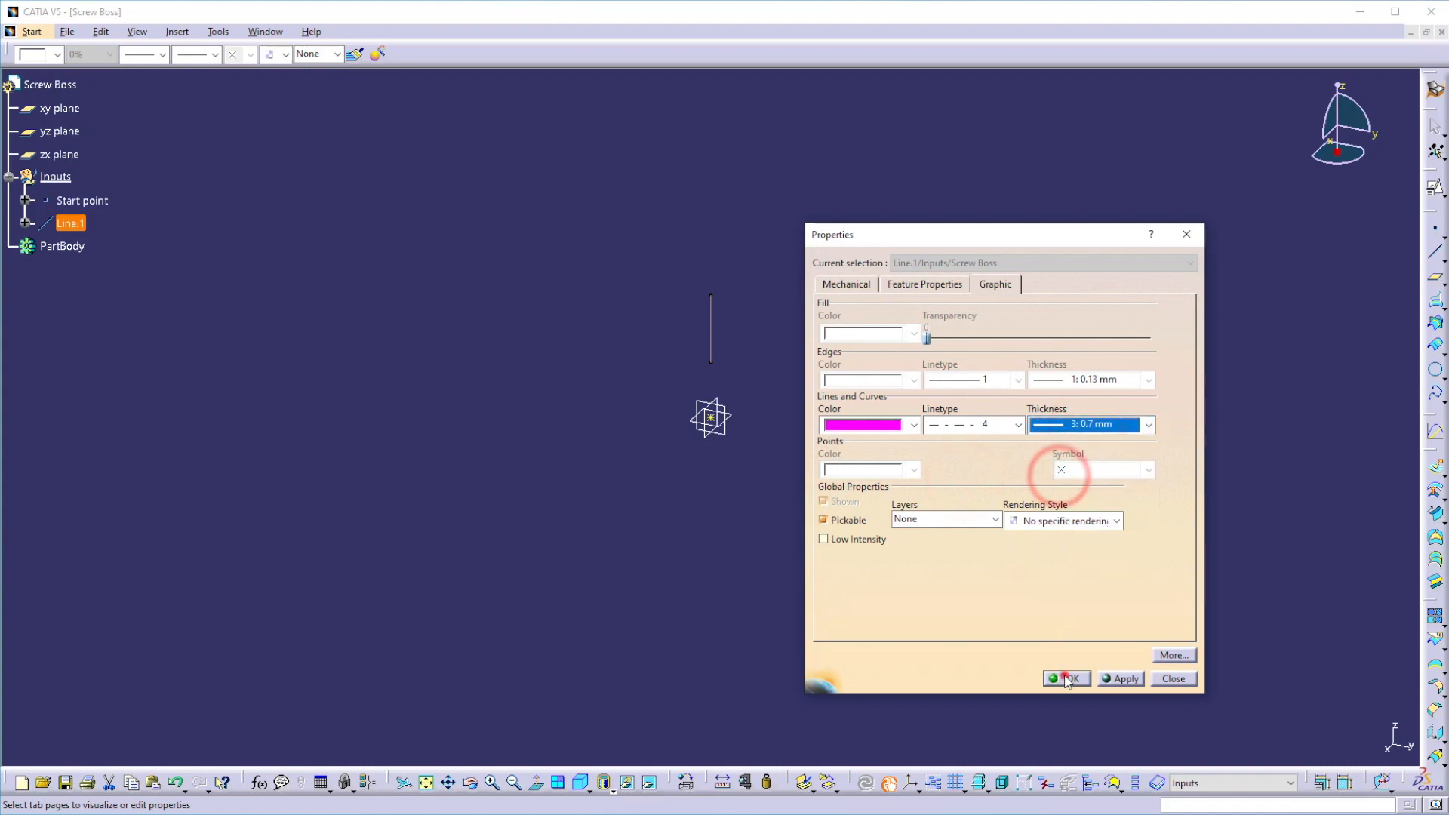
pyautogui.click(1061, 671)
pyautogui.click(475, 525)
# Step: Isolate both the Start point and the Die draw direction line from their construction history
pyautogui.click(105, 202)
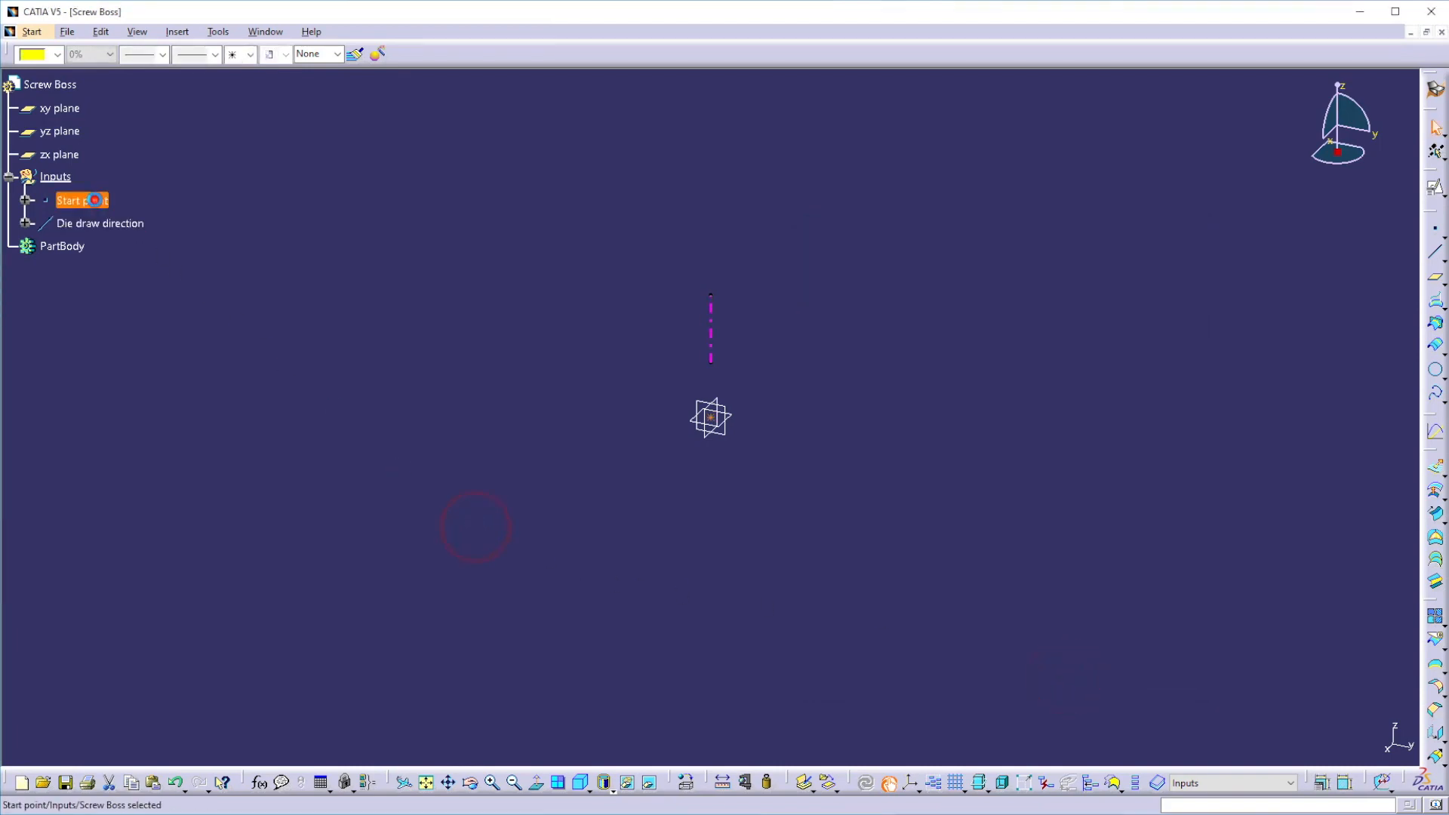
pyautogui.keyDown('ctrl'); pyautogui.click(117, 222); pyautogui.keyUp('ctrl')
pyautogui.rightClick(112, 220)
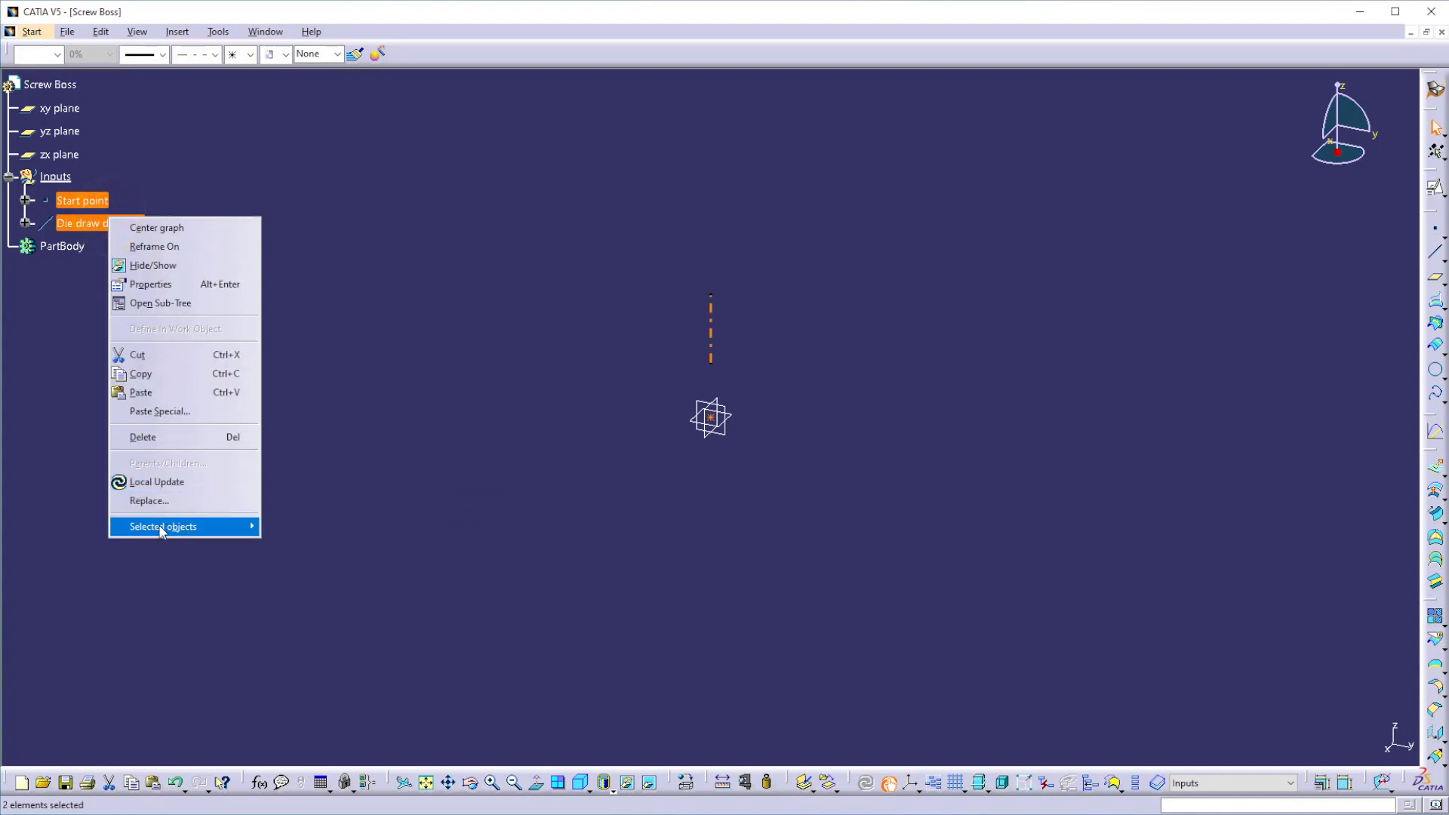
pyautogui.moveTo(181, 527)
pyautogui.click(294, 552)
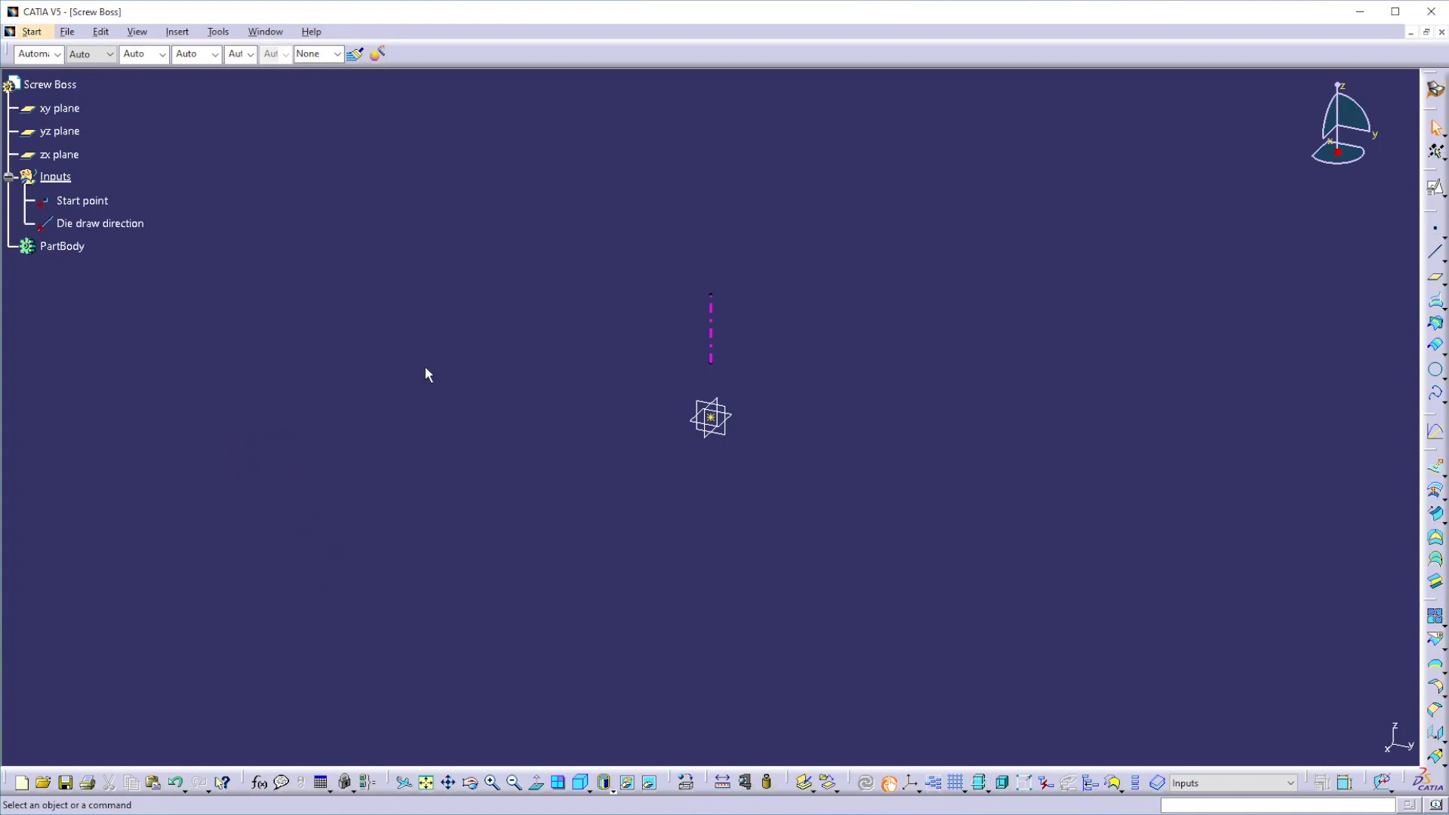
# Step: Hide the xy, yz and zx reference planes
pyautogui.click(60, 108)
pyautogui.keyDown('ctrl'); pyautogui.click(66, 155); pyautogui.keyUp('ctrl')
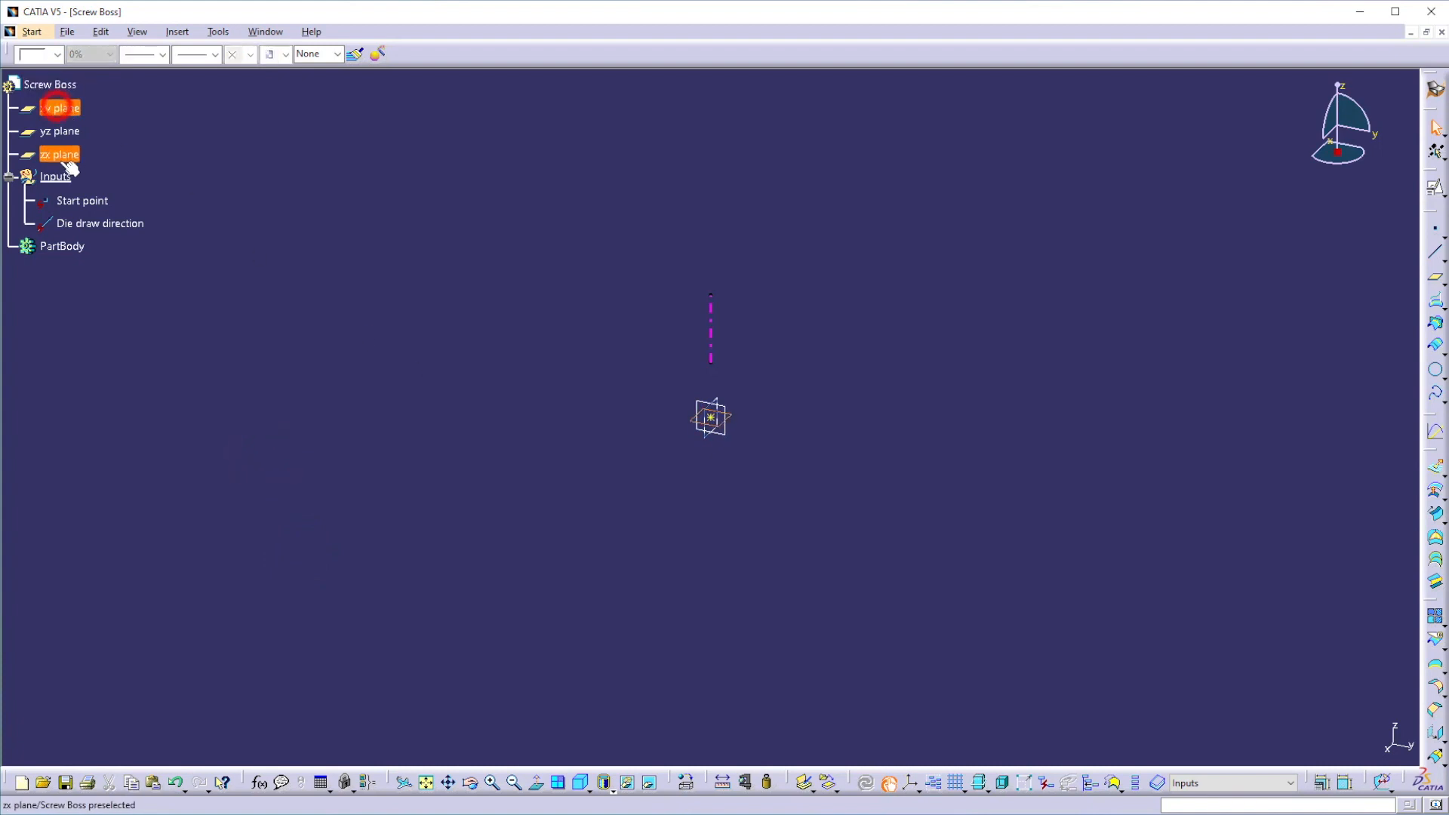
pyautogui.rightClick(67, 156)
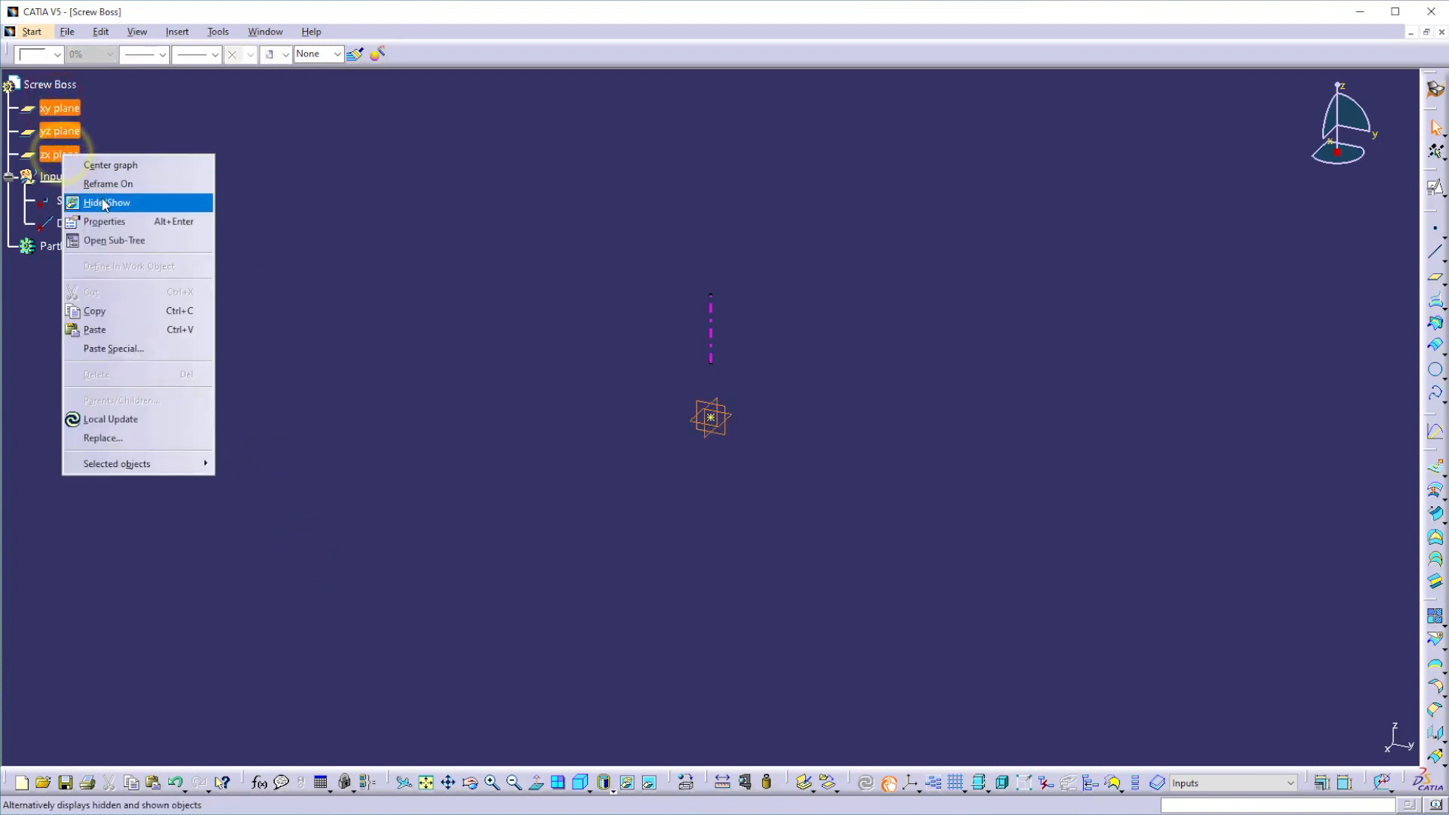
pyautogui.click(102, 200)
pyautogui.click(302, 243)
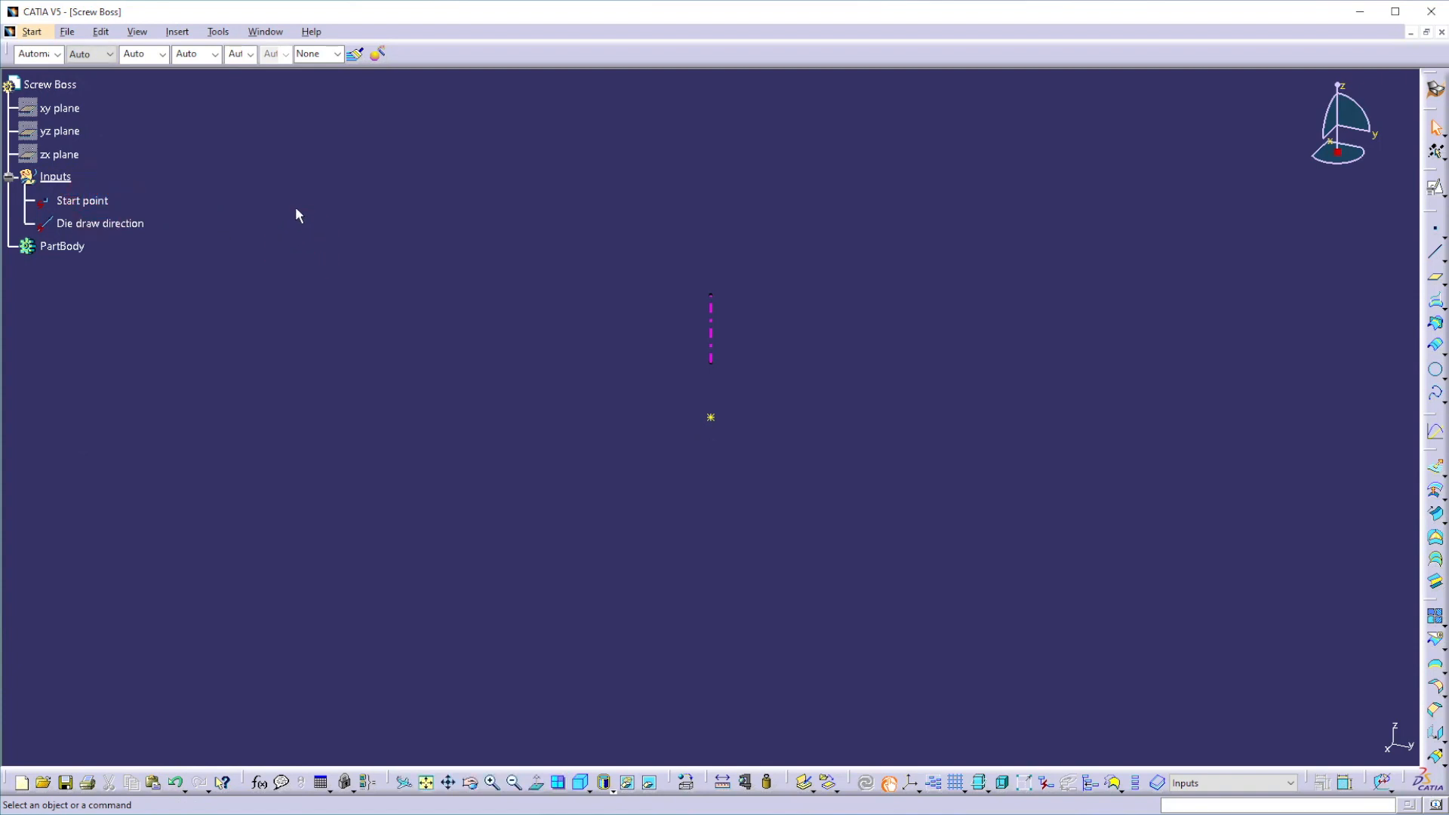
# Step: Insert a new geometrical set named Screw Boss Construction under the Screw Boss part
pyautogui.moveTo(595, 455); pyautogui.dragTo(572, 433, button='middle')
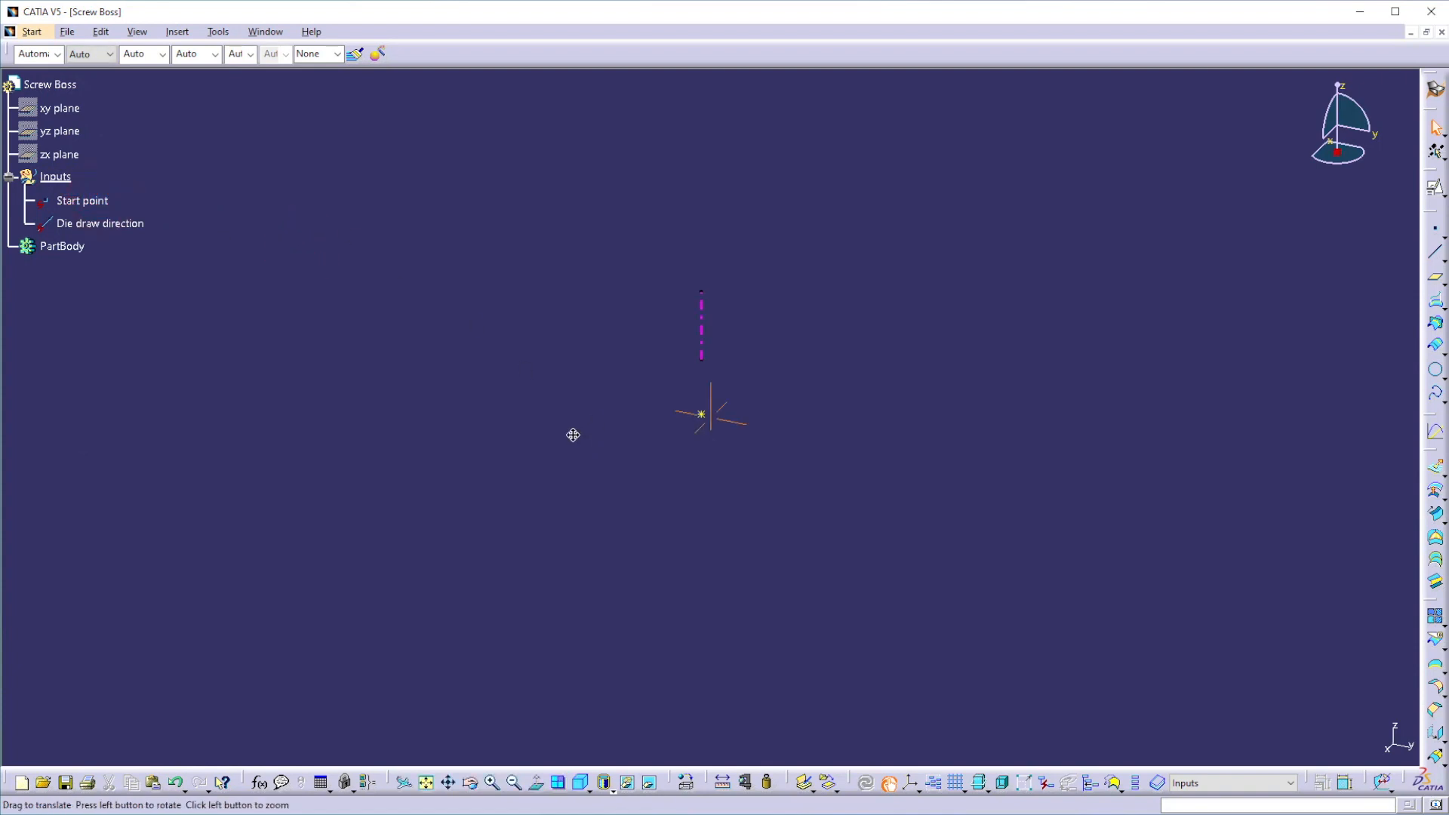
pyautogui.click(180, 32)
pyautogui.click(206, 106)
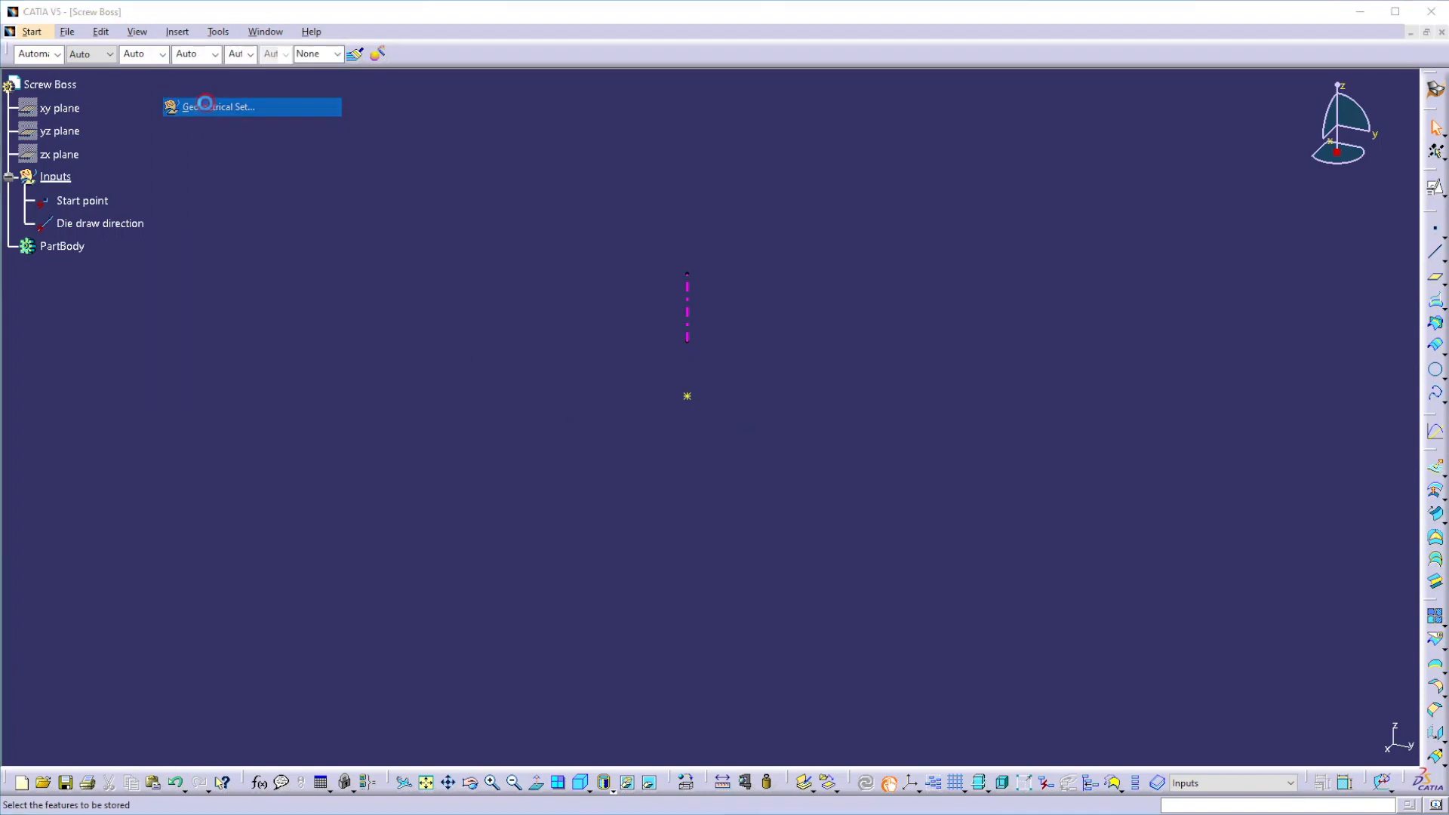
pyautogui.click(1255, 647)
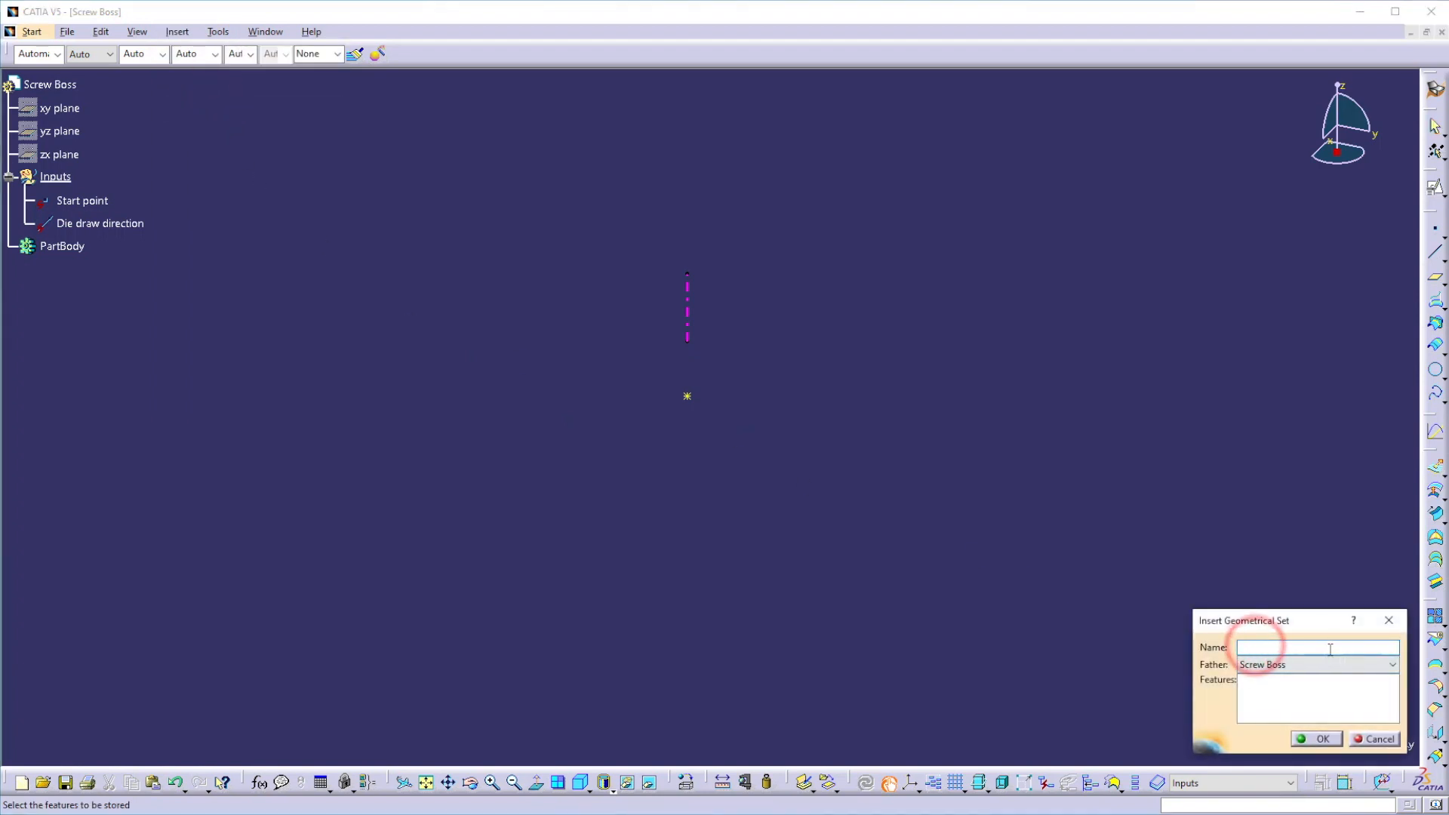
pyautogui.write('Screw')
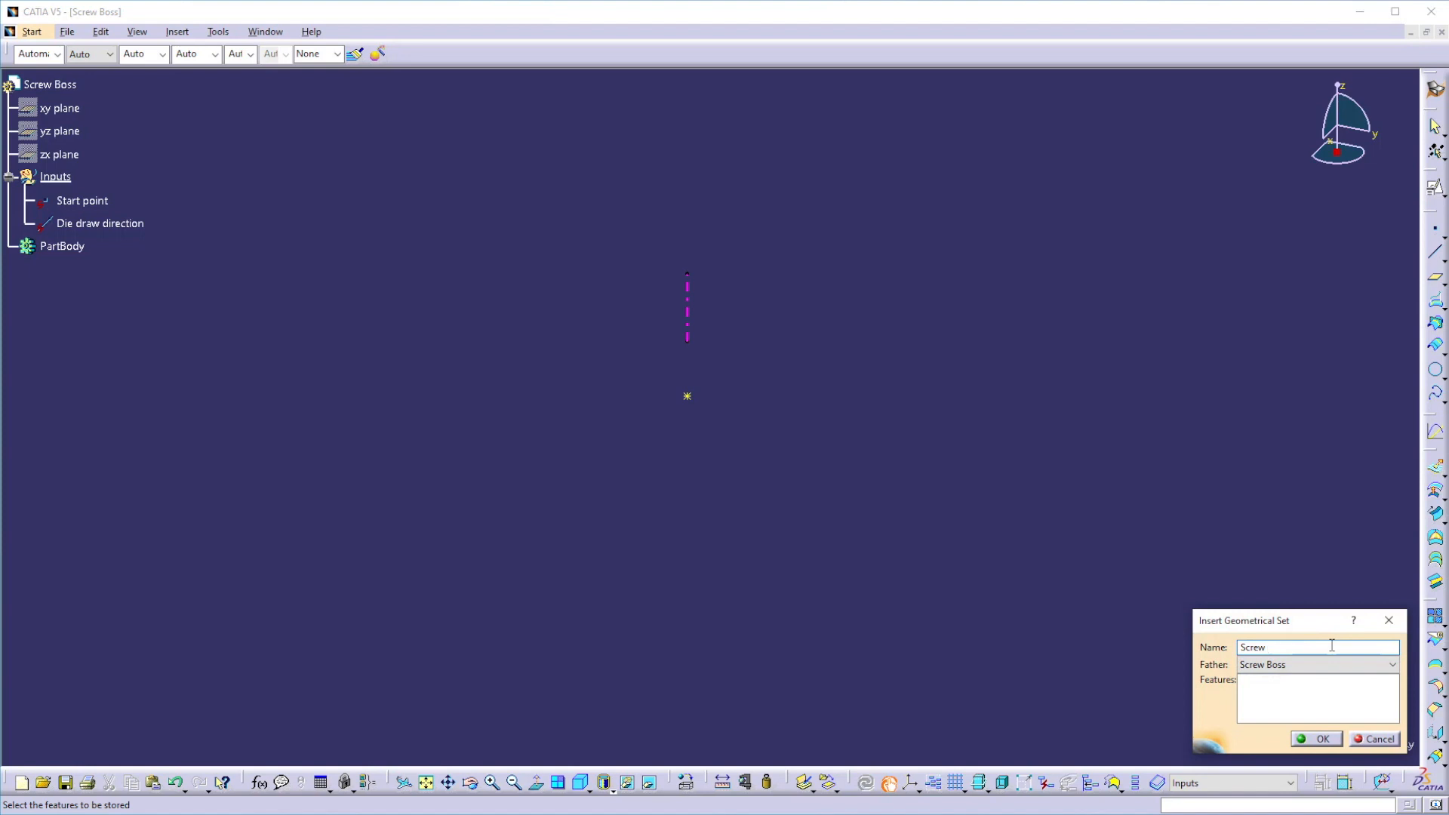
pyautogui.write(' Boss Construction')
pyautogui.press('Return')
pyautogui.click(793, 550)
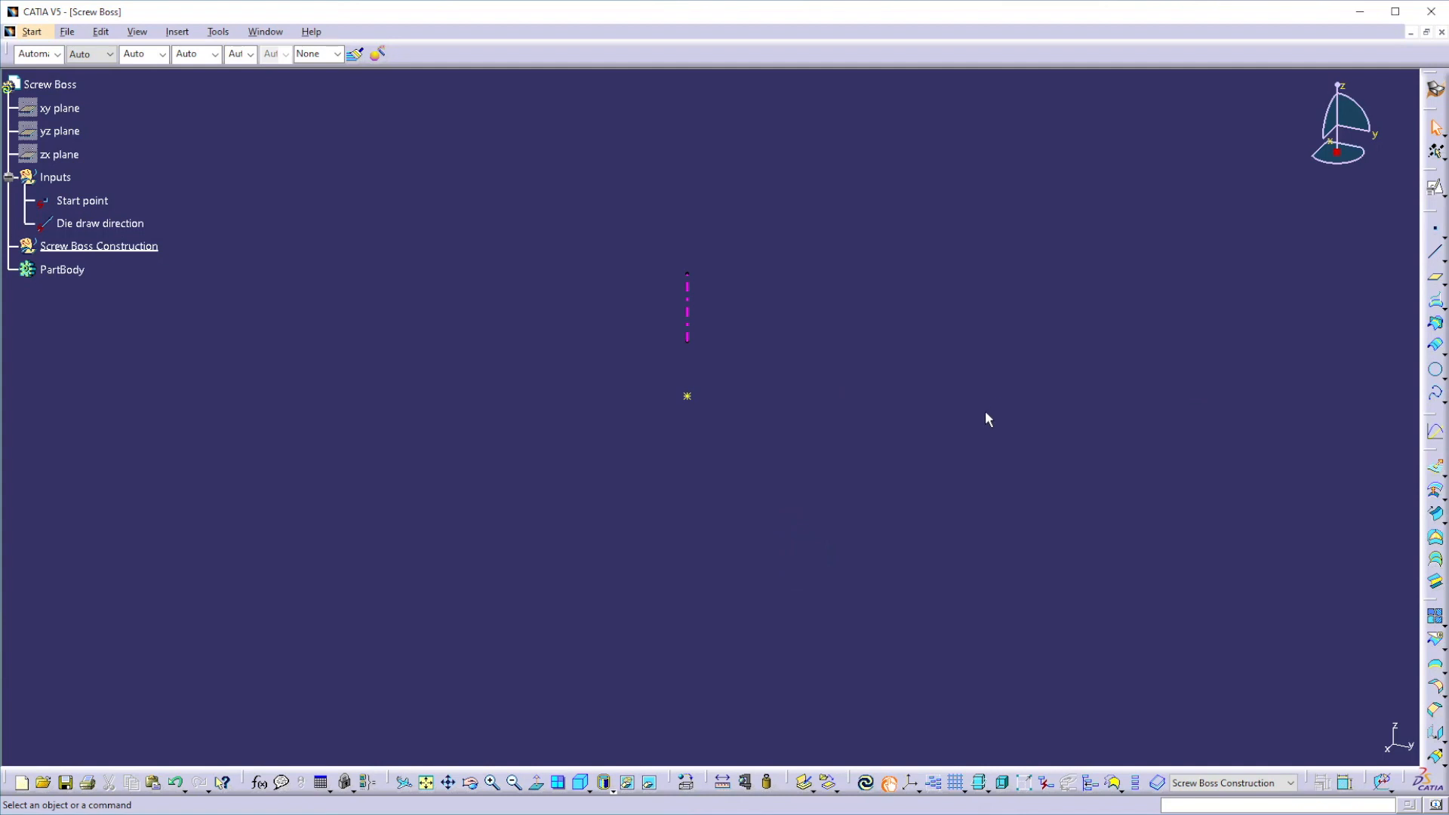
# Step: Define the Screw Boss Construction set as the in-work object
pyautogui.click(1208, 336)
pyautogui.rightClick(109, 249)
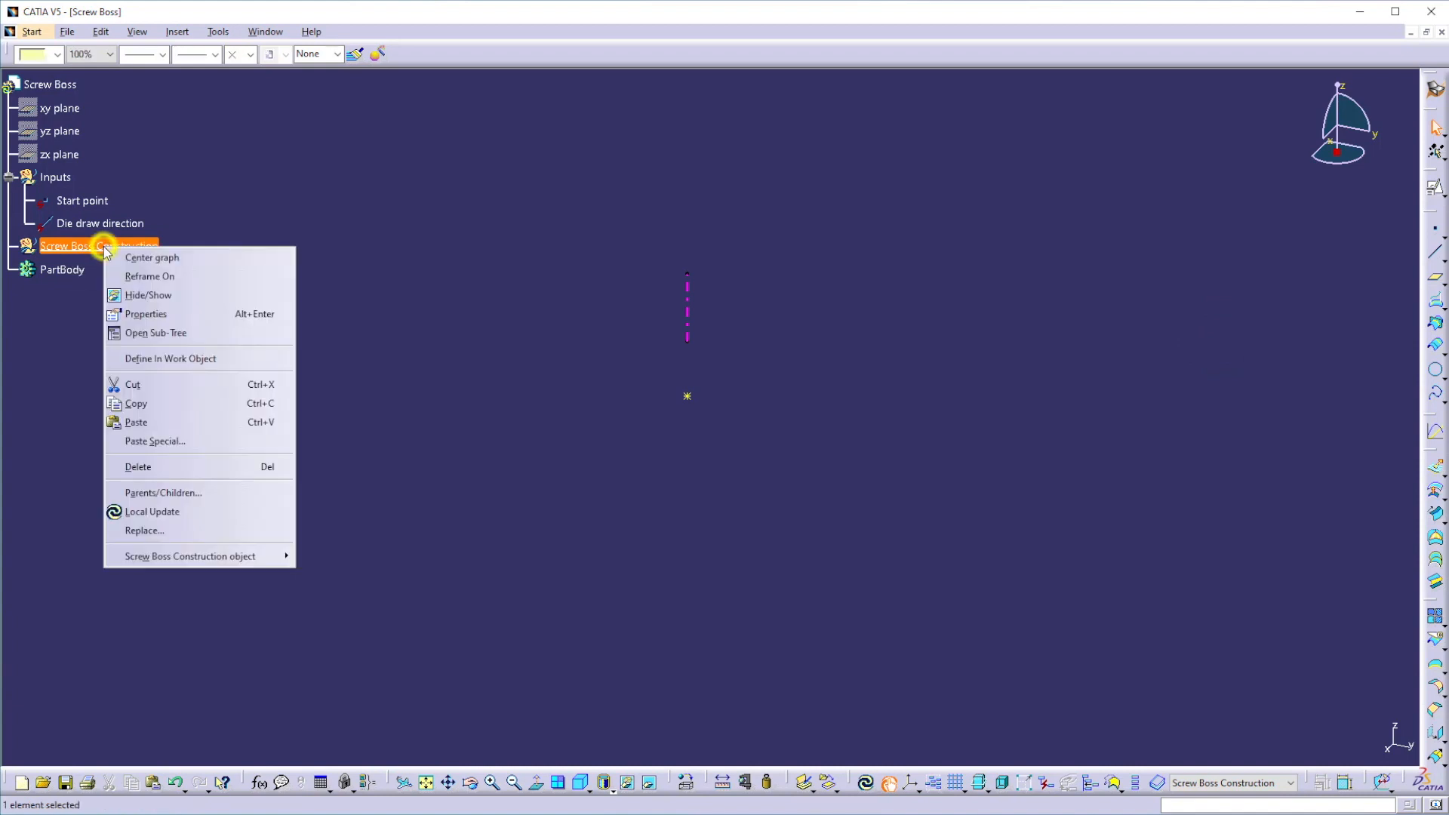
pyautogui.click(154, 360)
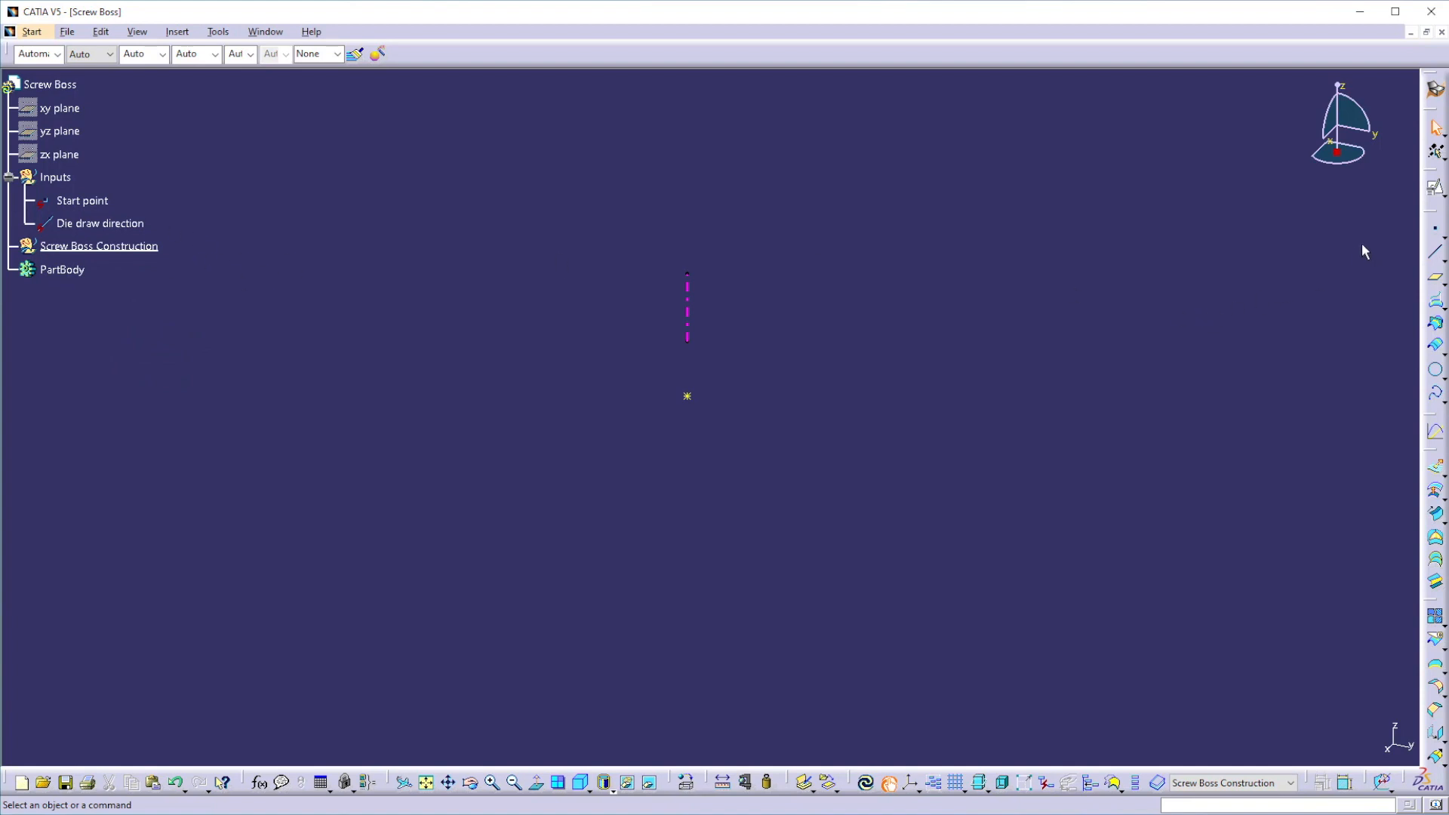
# Step: Create a plane normal to the Die draw direction line through the Start point
pyautogui.click(1432, 277)
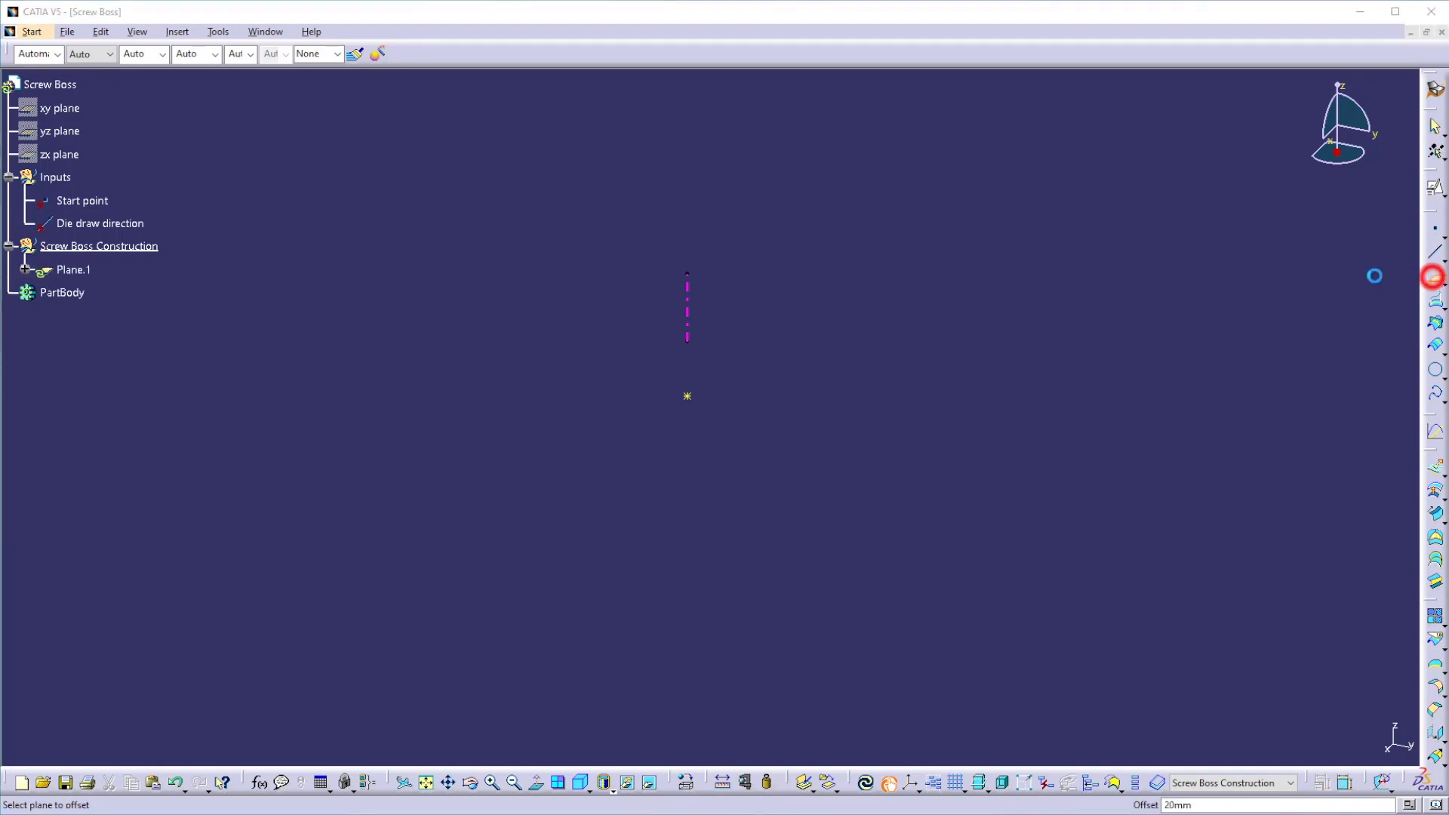
pyautogui.click(687, 302)
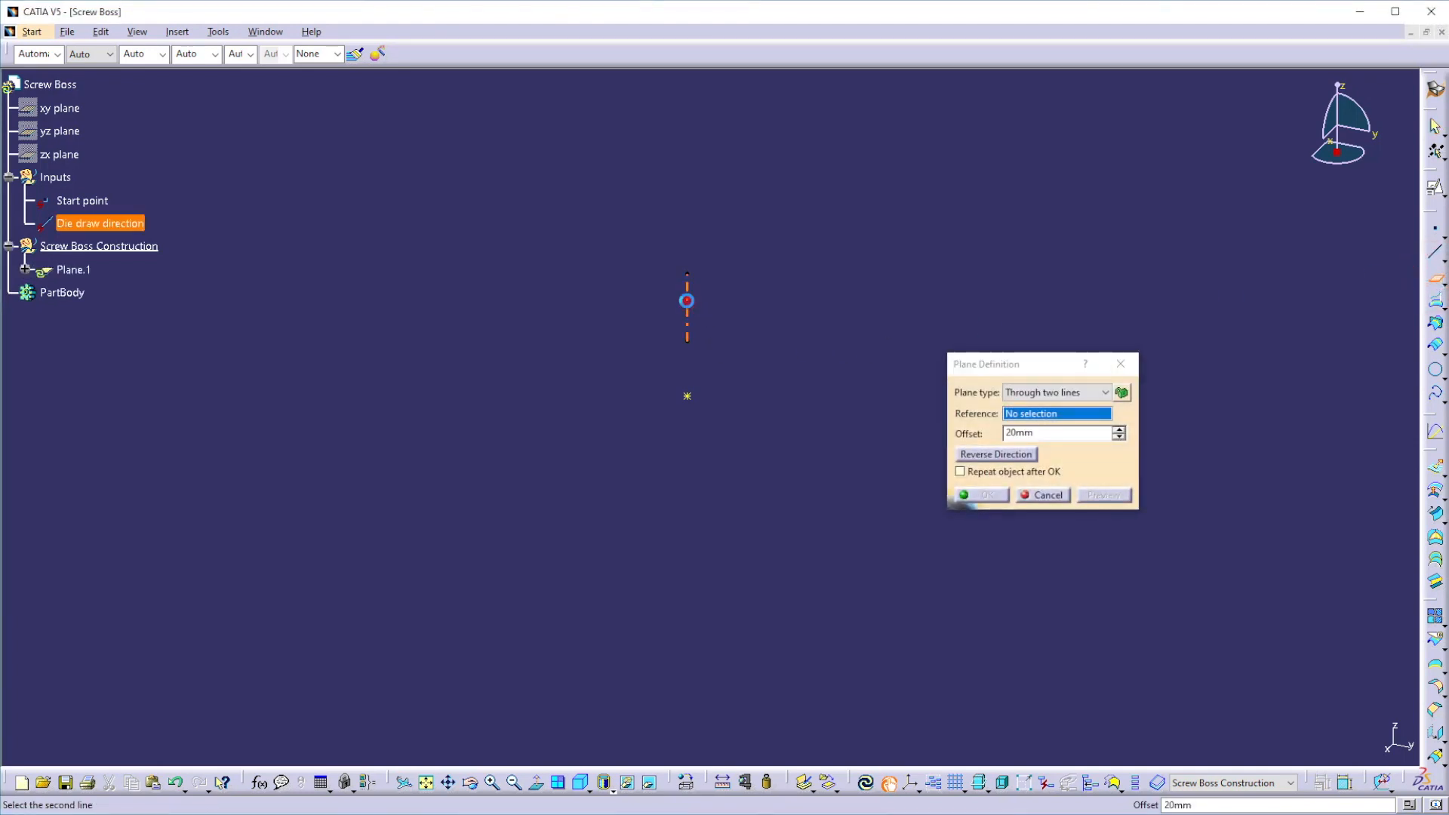
pyautogui.click(687, 397)
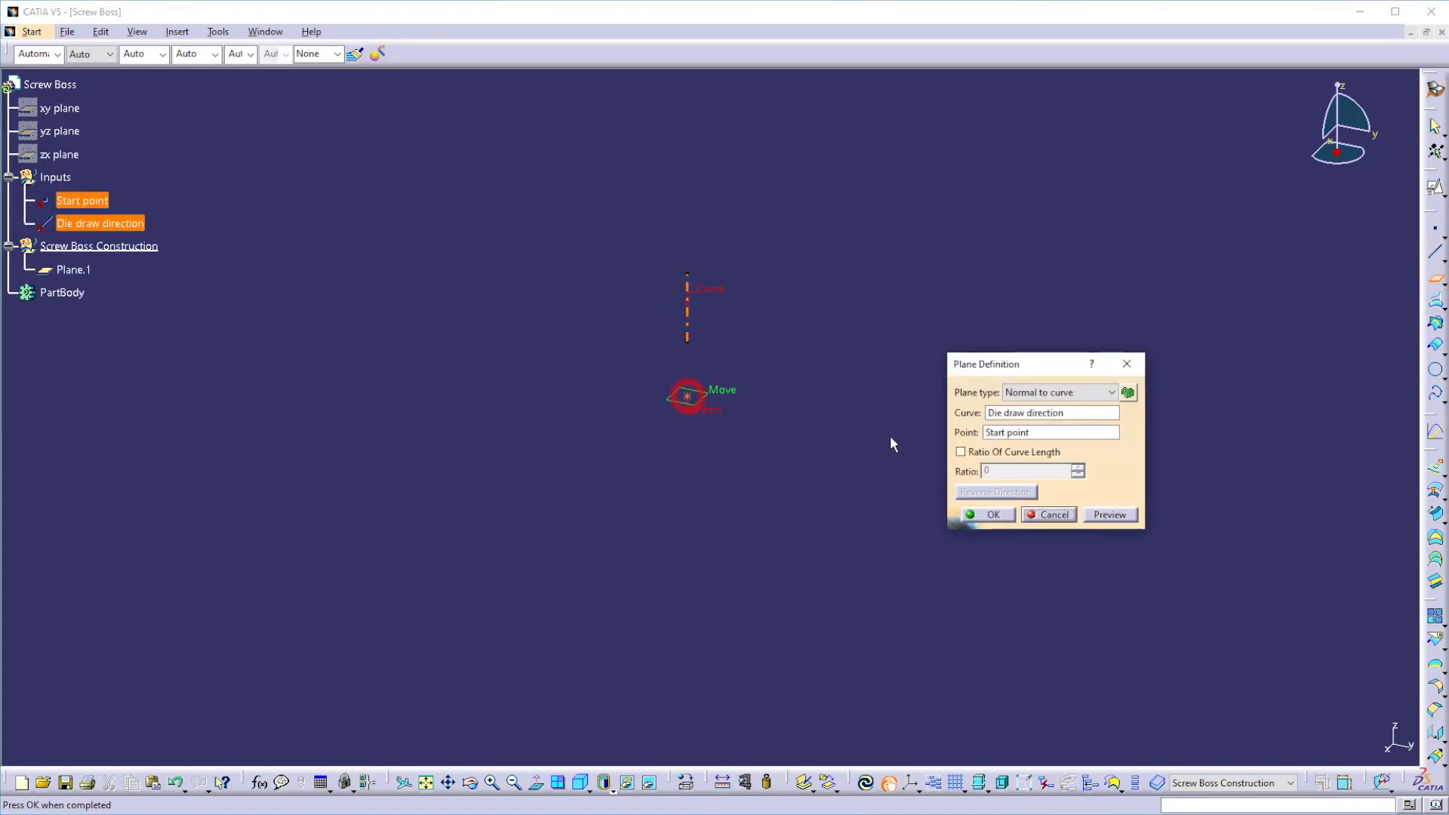
pyautogui.click(994, 514)
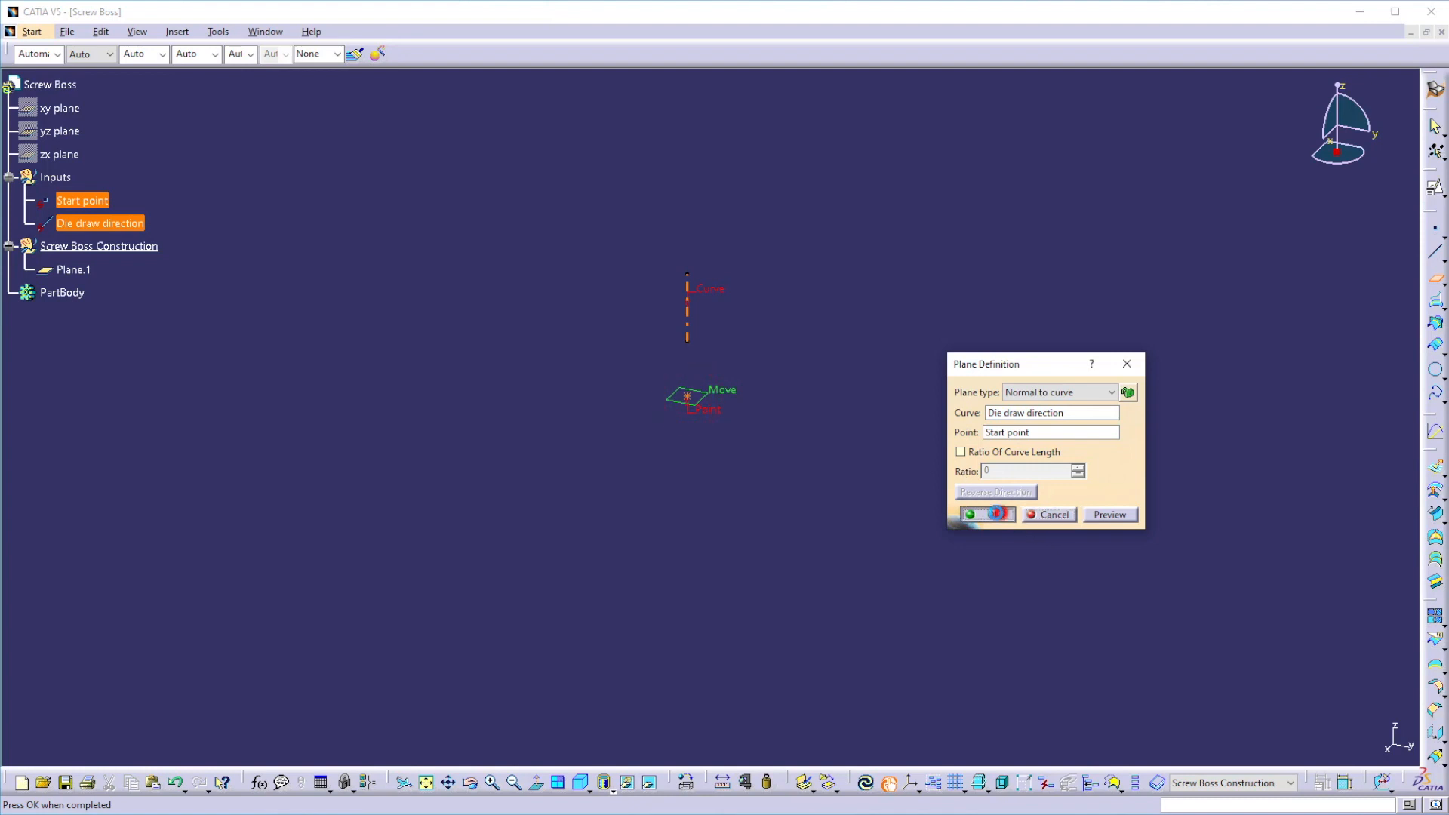
# Step: Rename the new plane in the Screw Boss Construction set as Matting Part Interface
pyautogui.rightClick(68, 269)
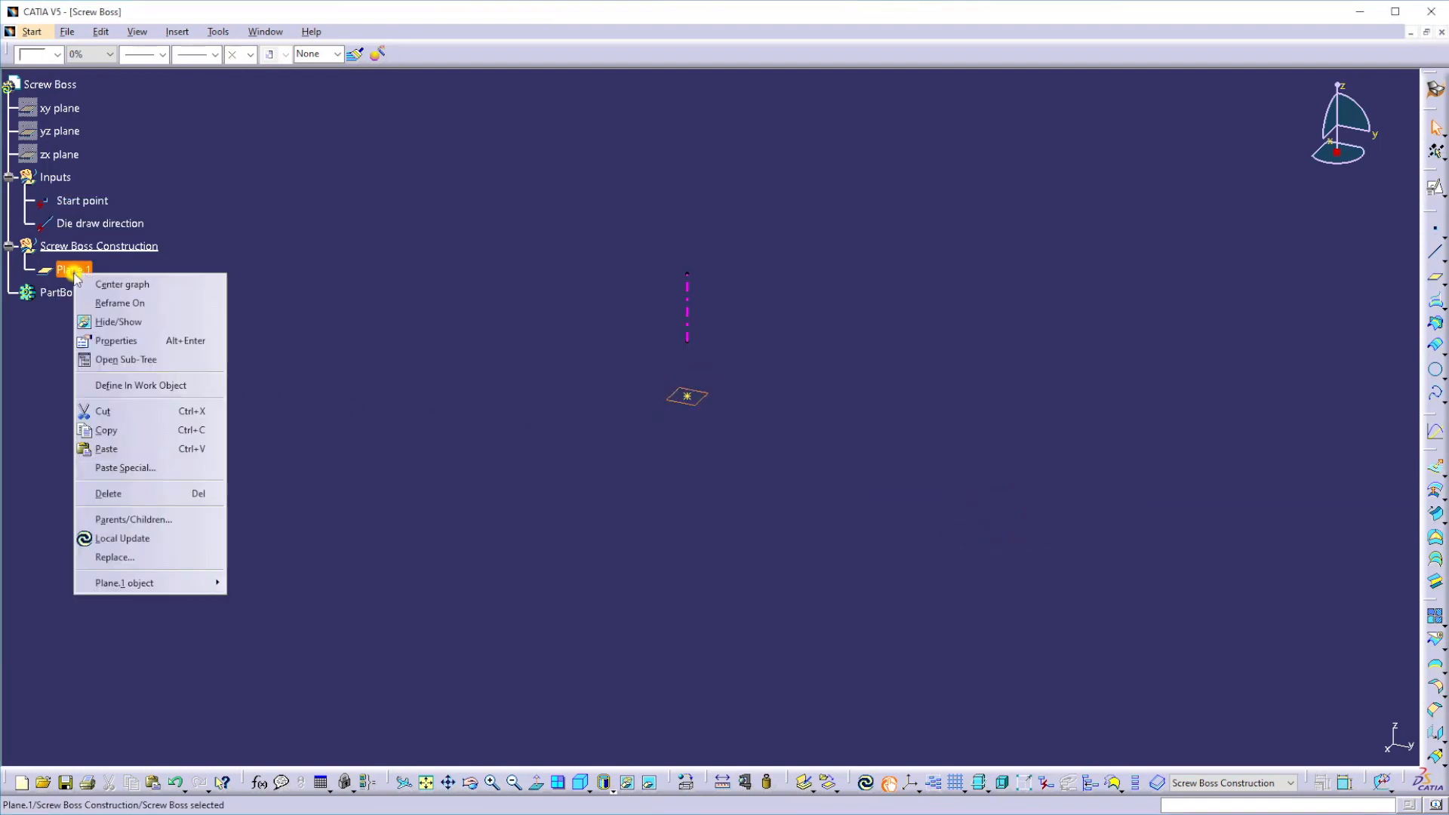
pyautogui.click(128, 340)
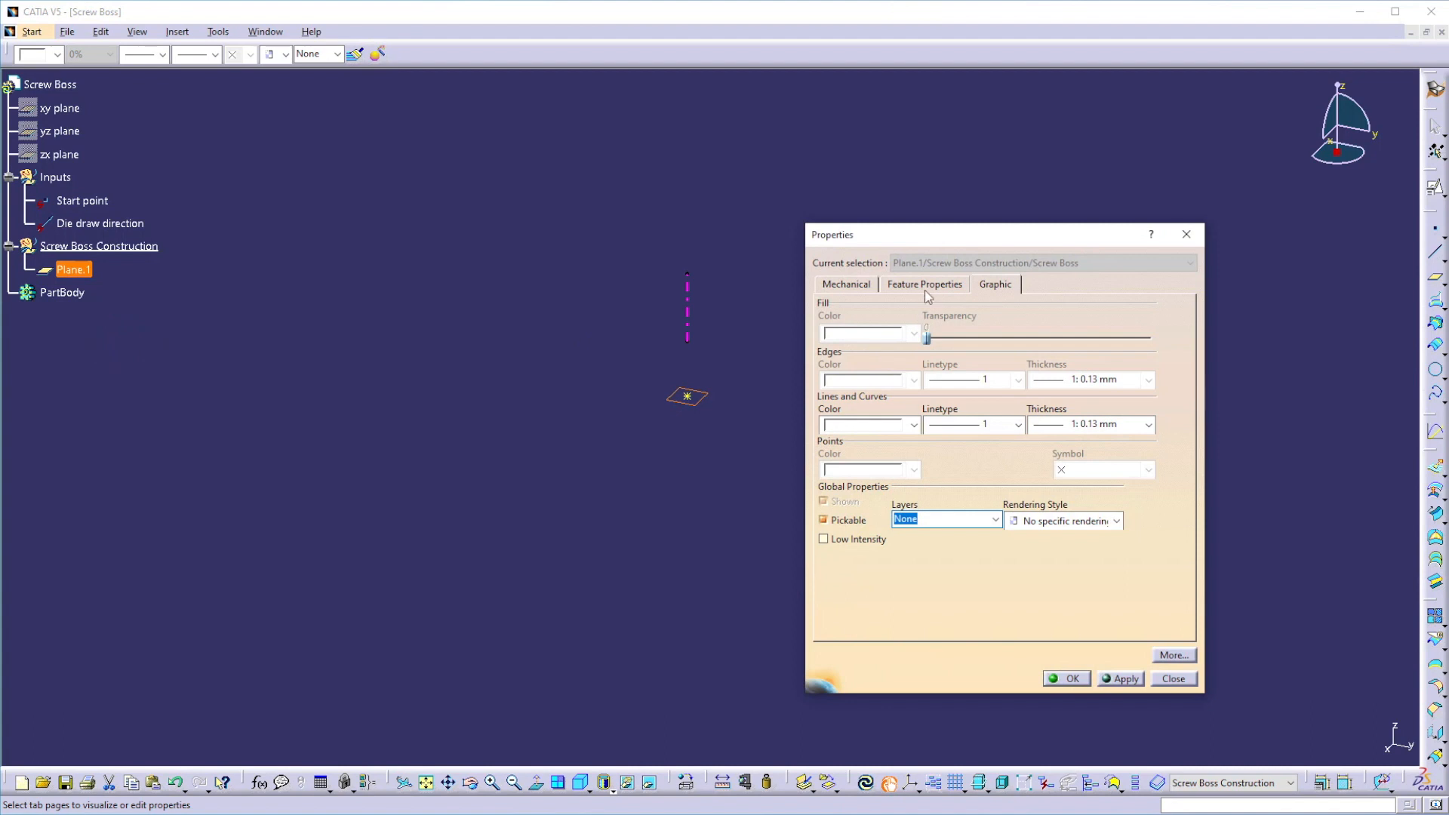
pyautogui.click(916, 283)
pyautogui.doubleClick(957, 305)
pyautogui.moveTo(859, 307); pyautogui.dragTo(893, 323)
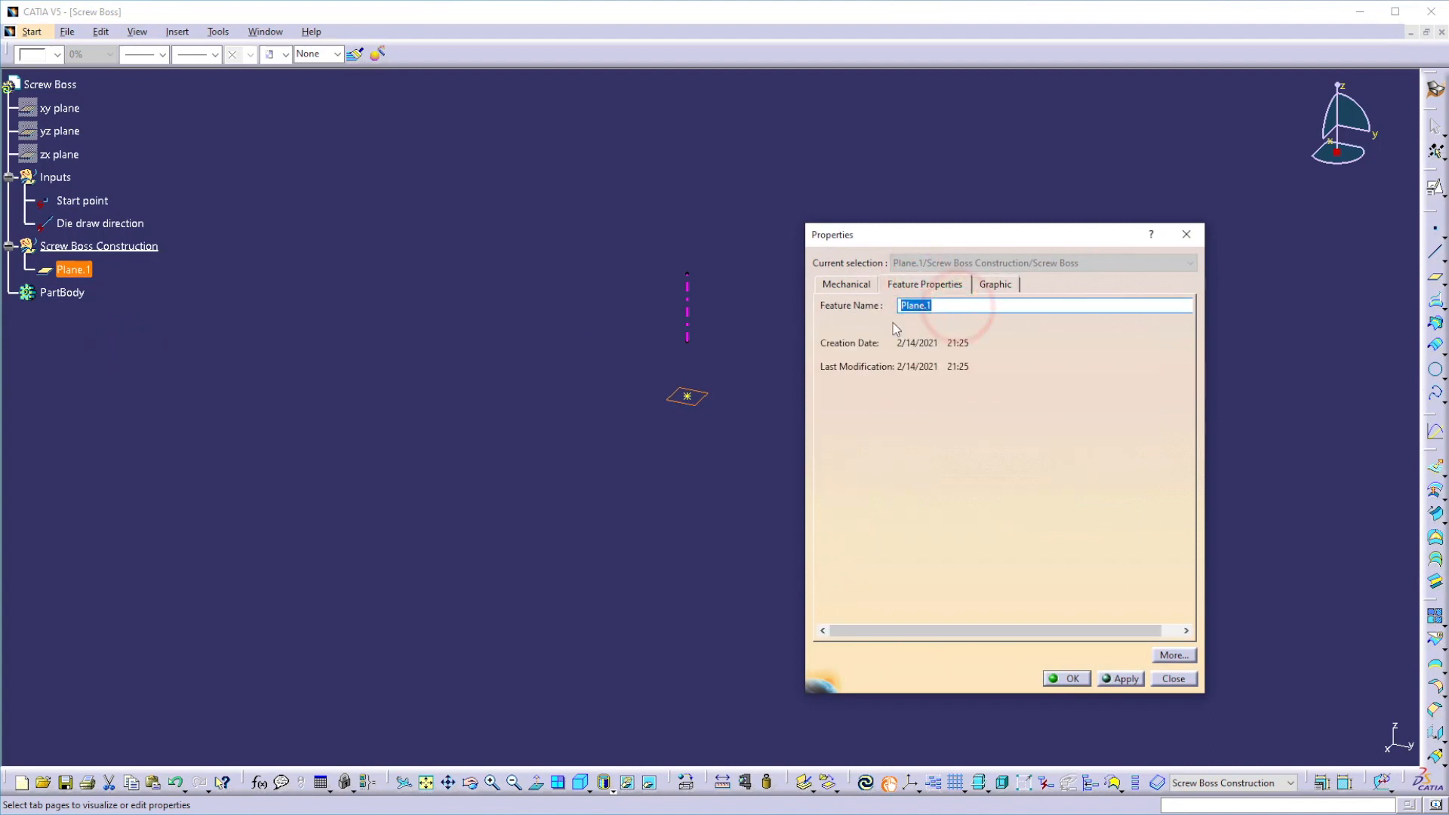
pyautogui.write('Matting Pa')
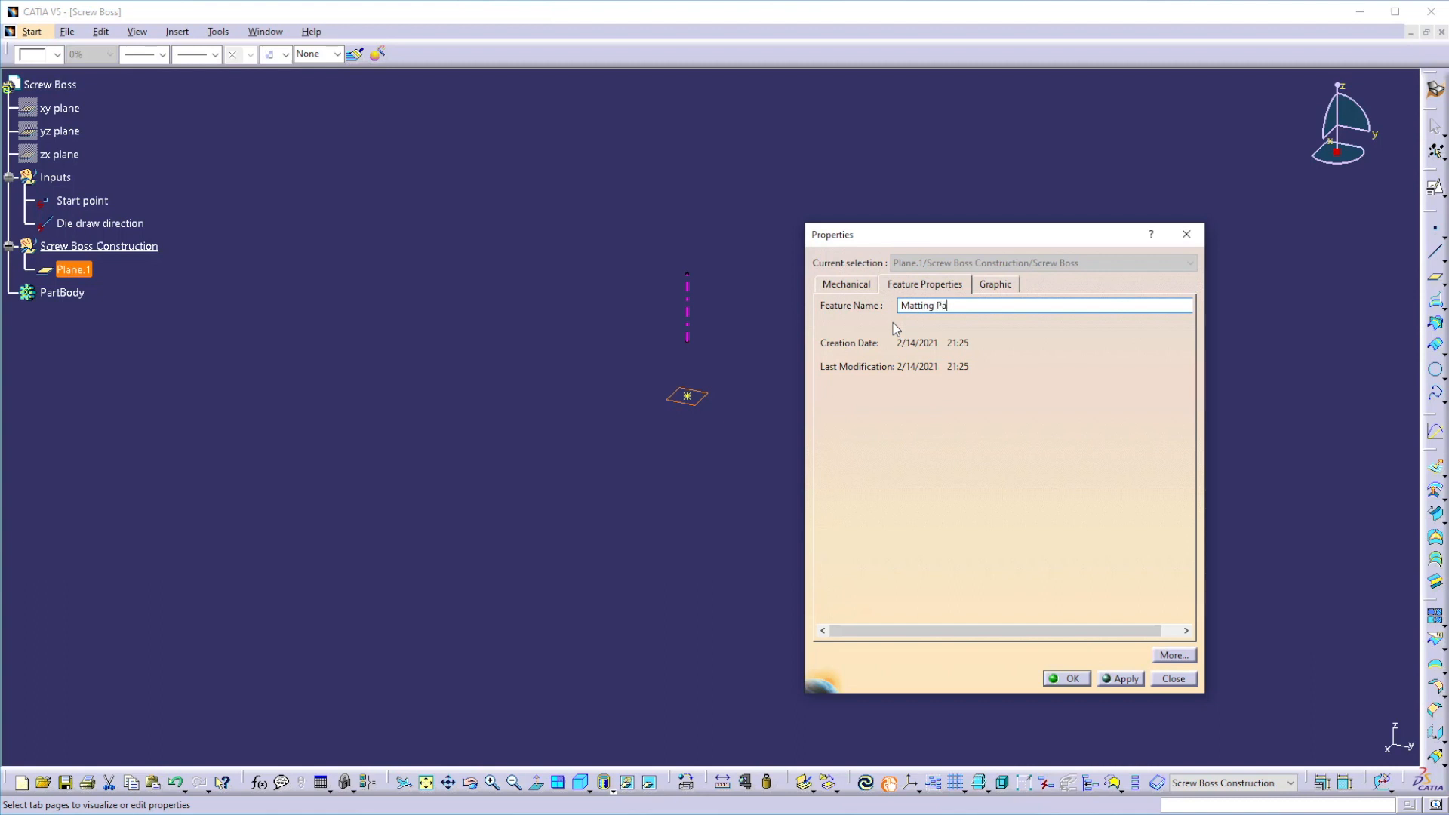
pyautogui.write('rt Interface')
pyautogui.press('Return')
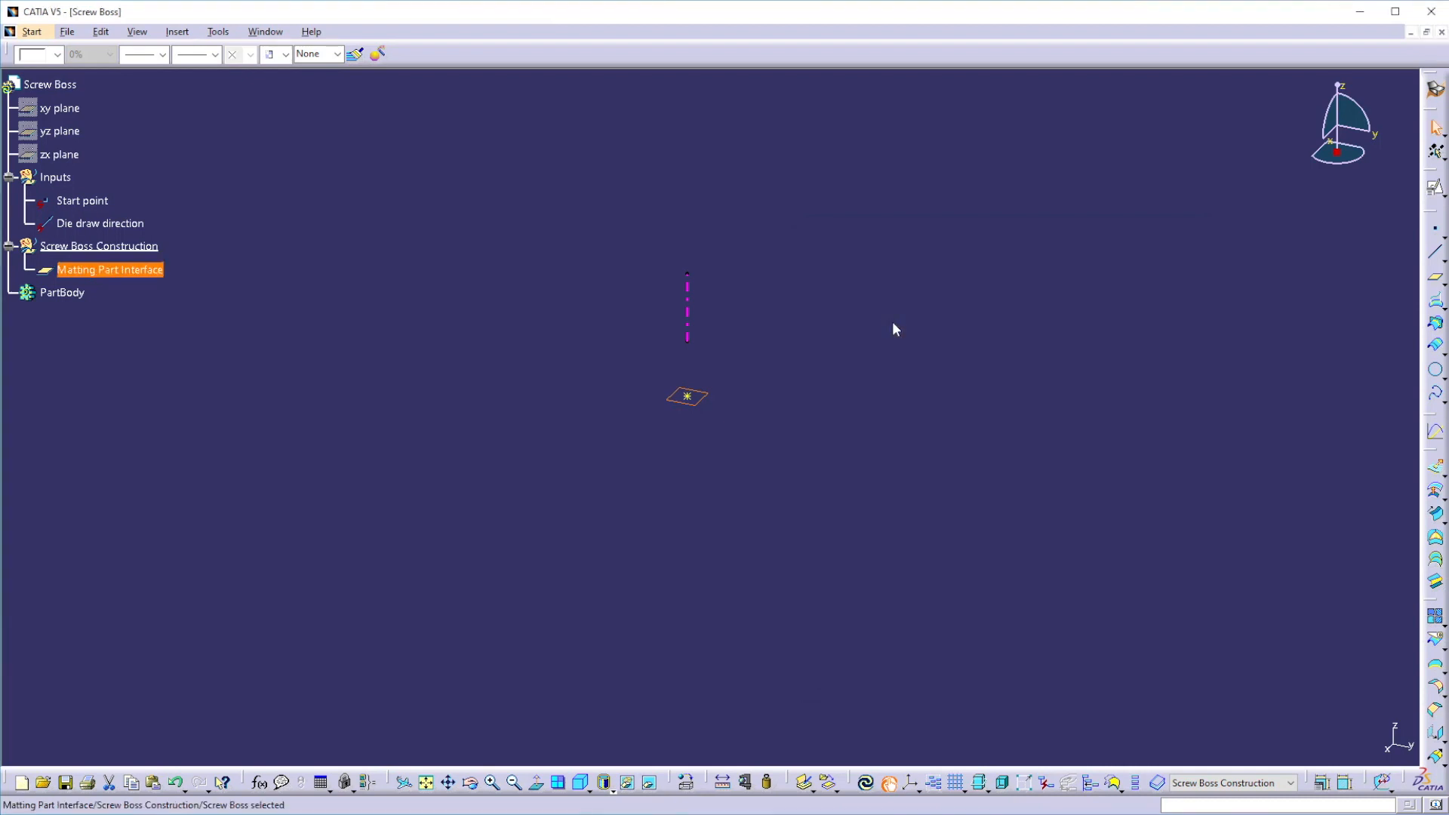
# Step: Correct the plane's feature name to Mating Part Interface
pyautogui.rightClick(98, 270)
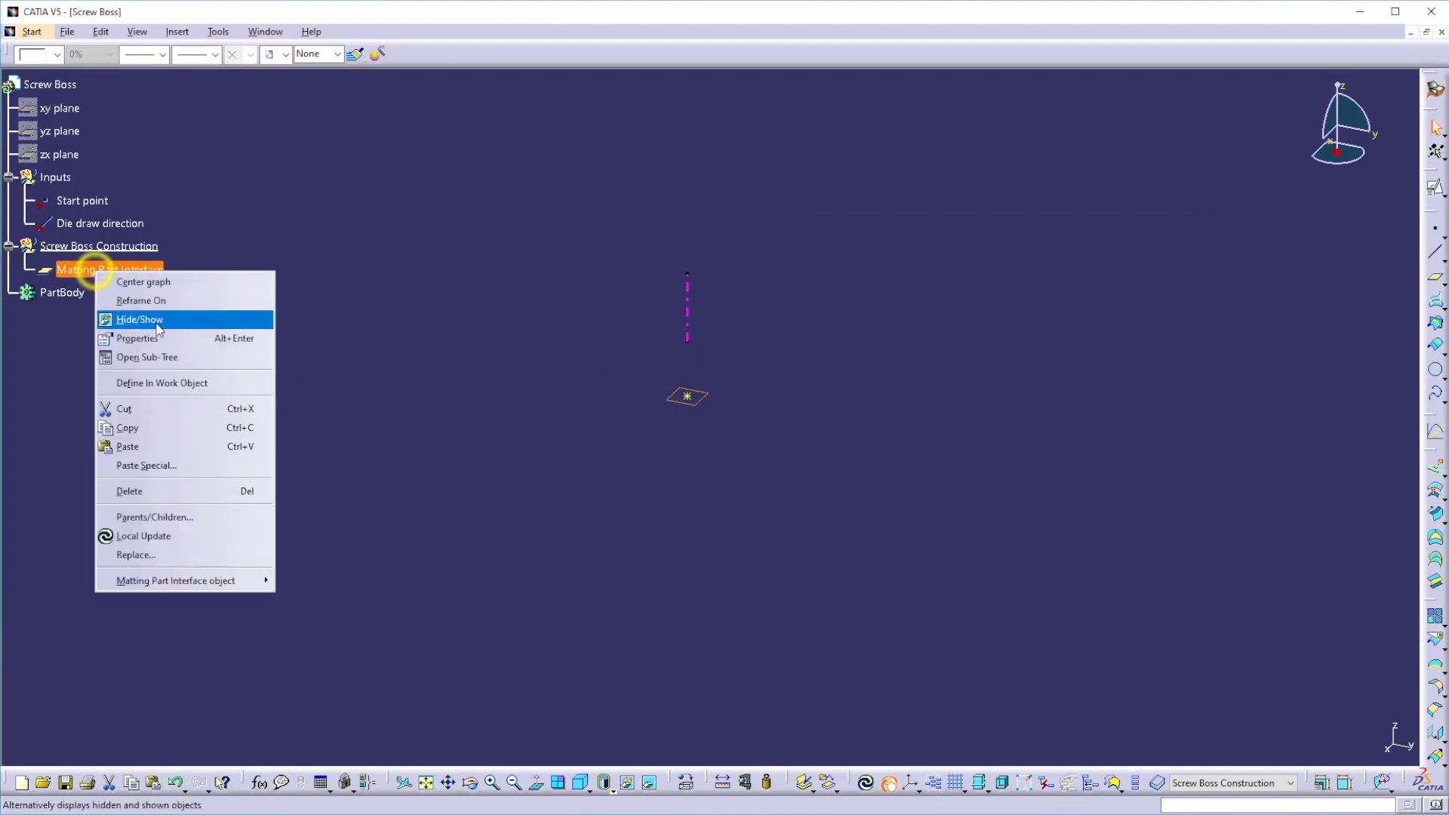
pyautogui.click(148, 339)
pyautogui.click(915, 306)
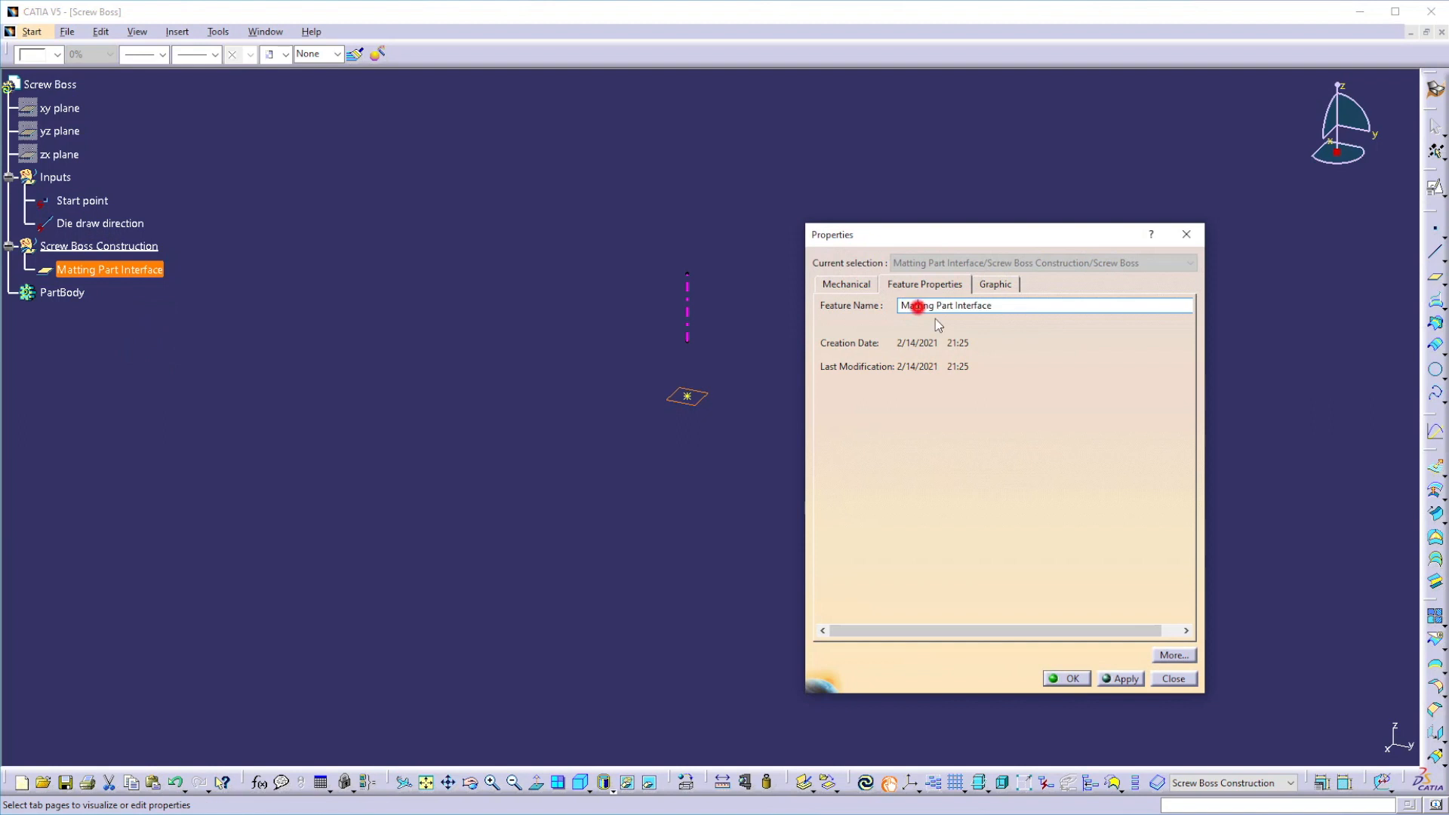
pyautogui.press('Return')
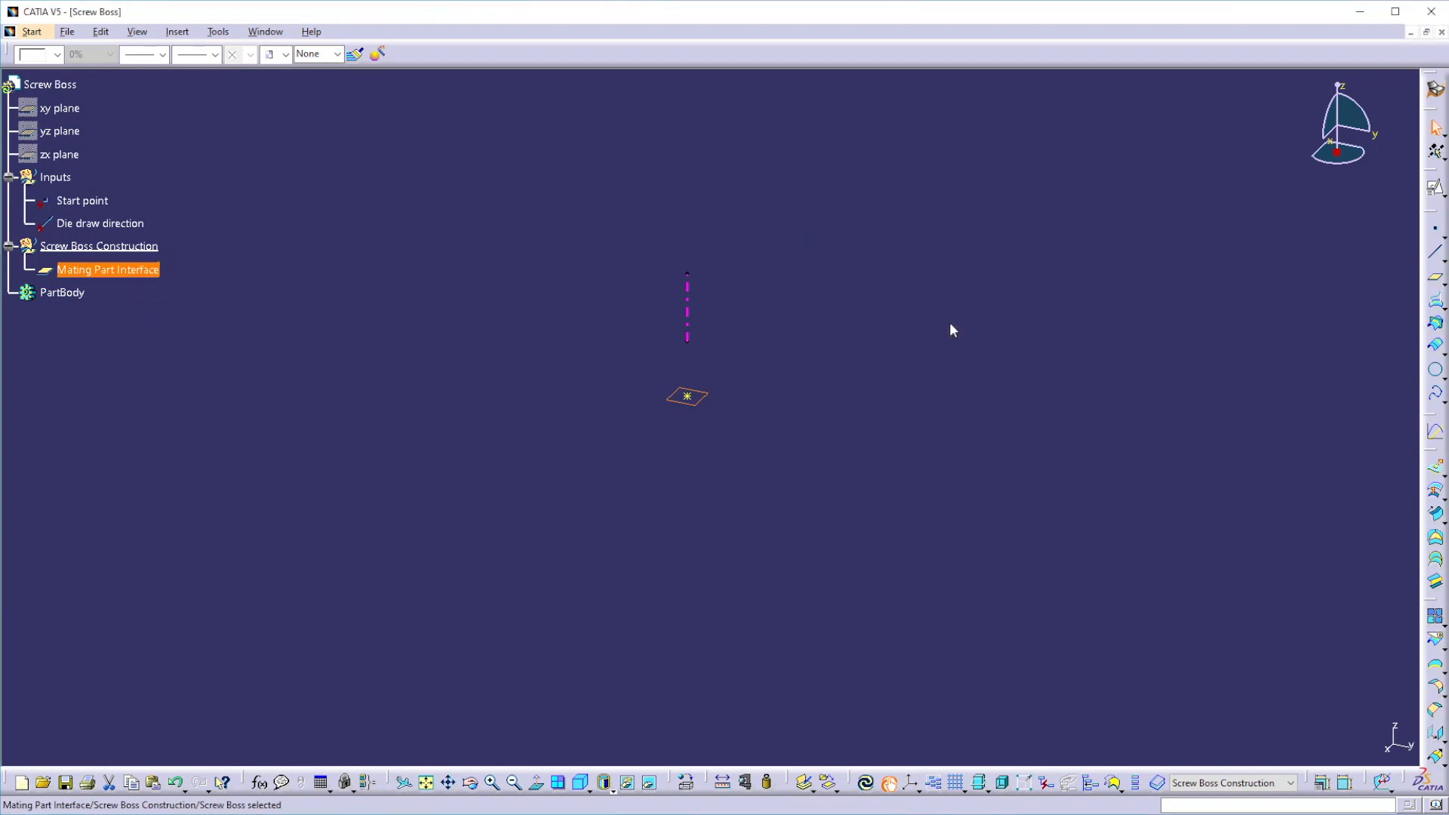
pyautogui.click(527, 351)
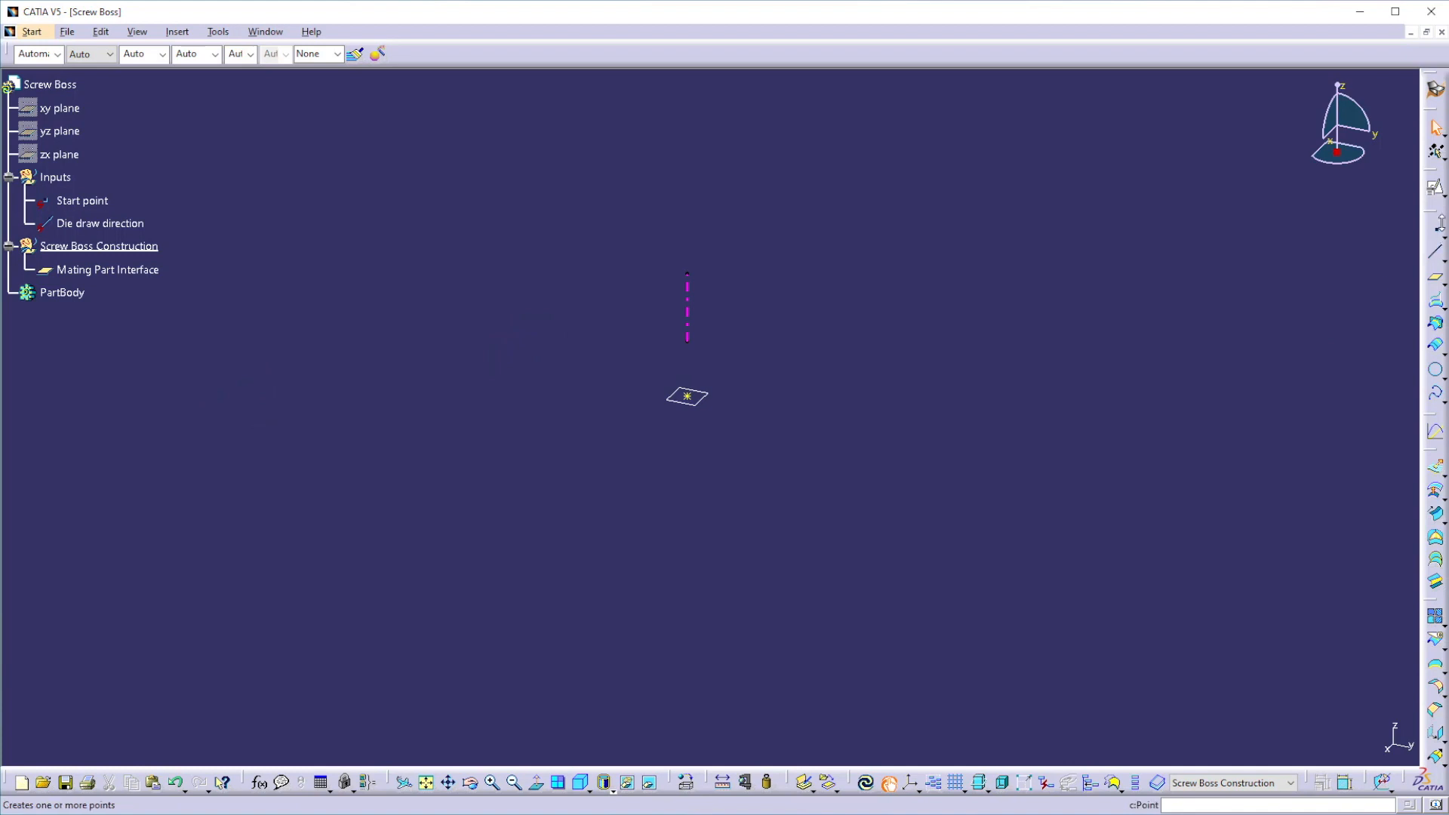
# Step: Create a point on the Mating Part Interface plane, referenced to the Start point, with H 0 mm and V 20 mm
pyautogui.click(1436, 229)
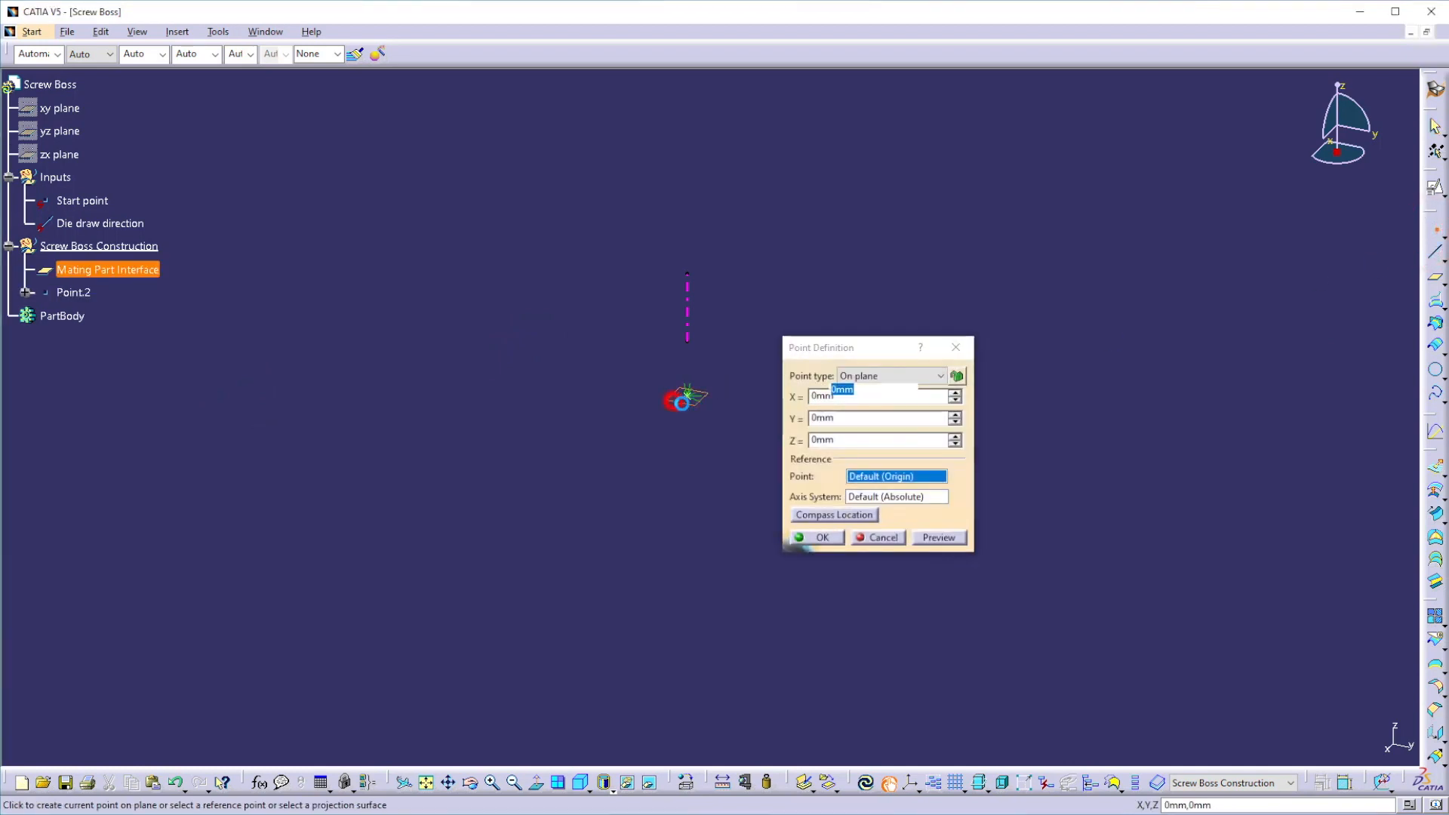
pyautogui.click(683, 405)
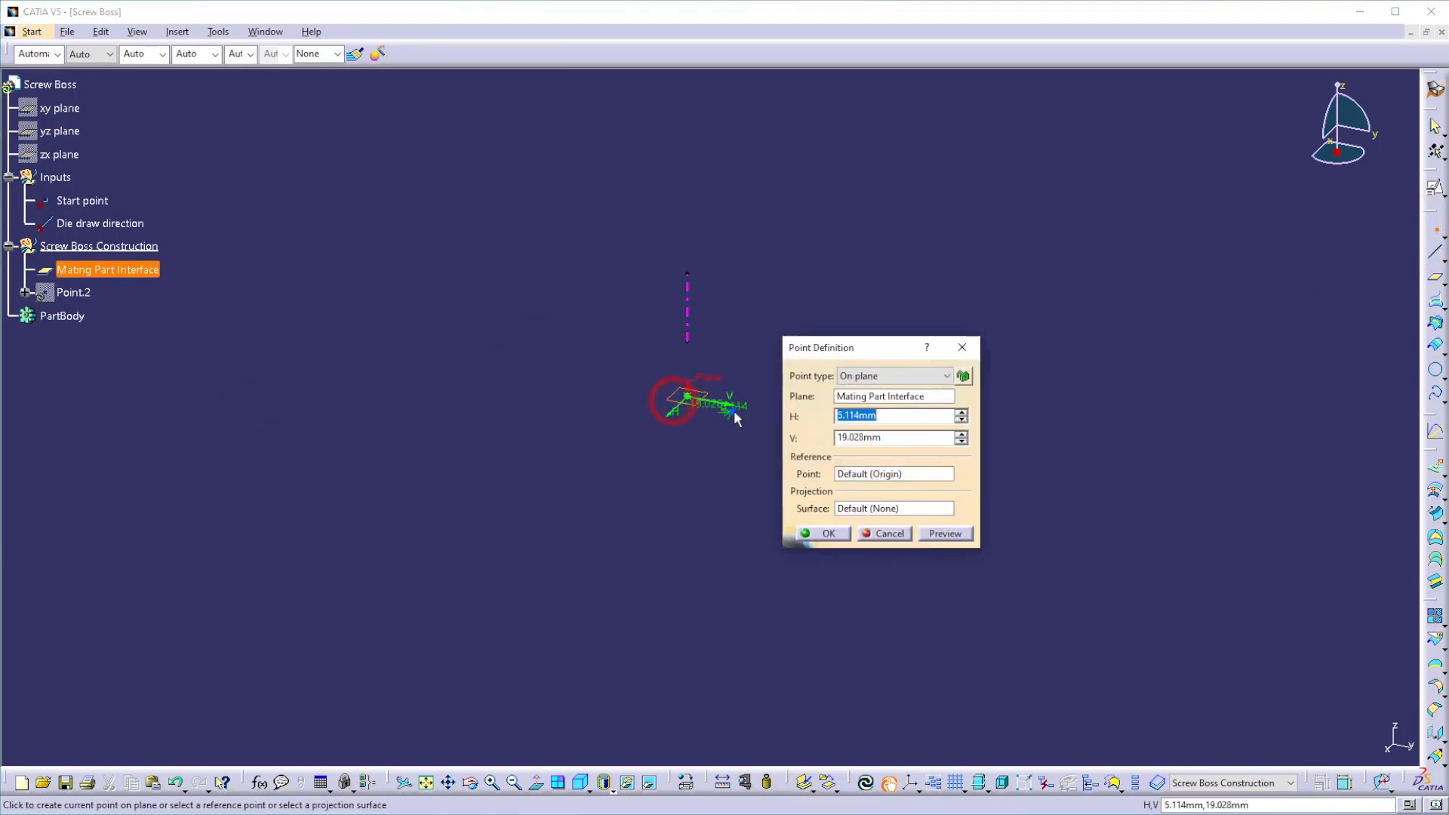
pyautogui.click(849, 474)
pyautogui.click(104, 201)
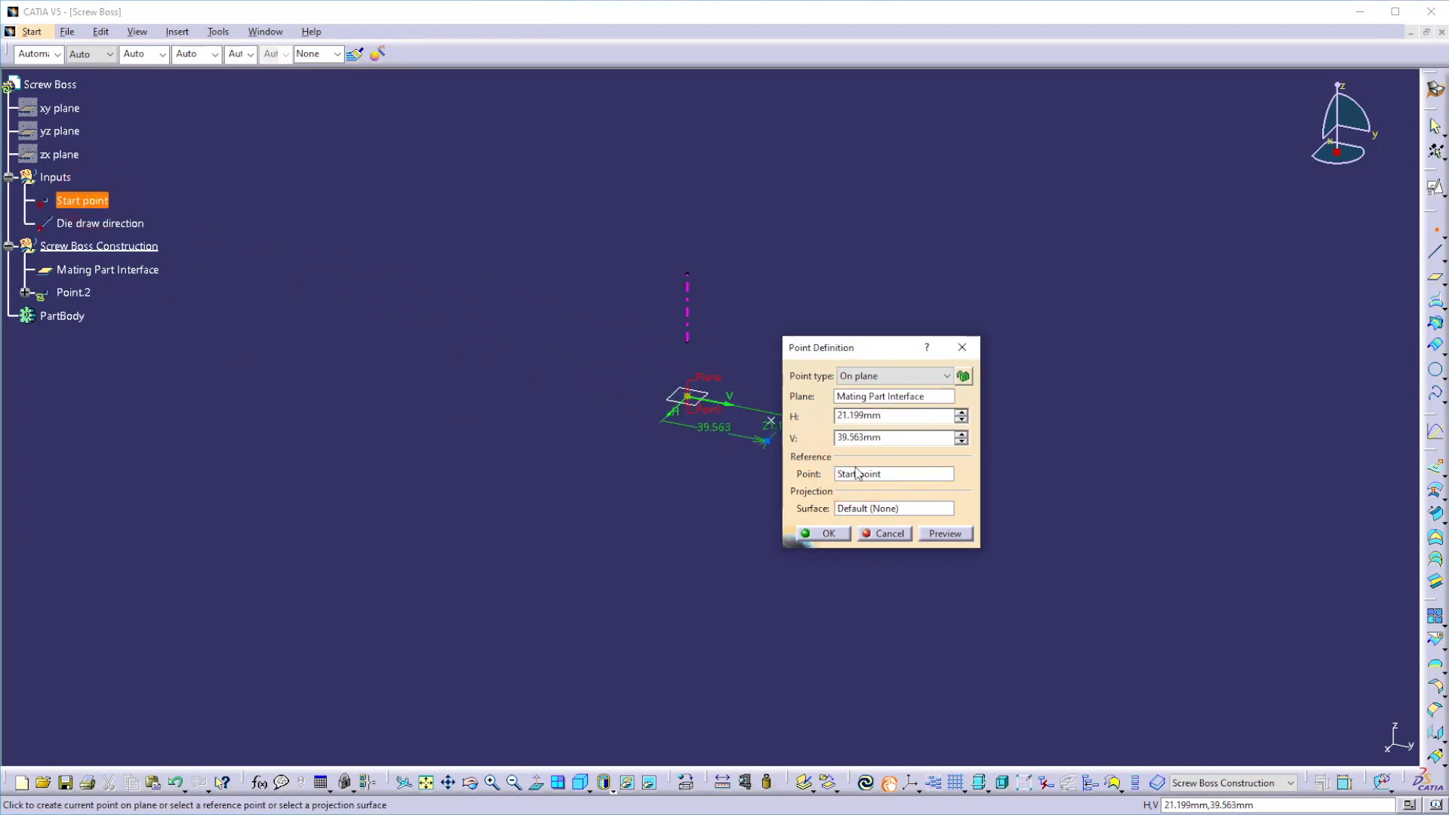
pyautogui.doubleClick(876, 417)
pyautogui.write('0')
pyautogui.doubleClick(884, 437)
pyautogui.write('0')
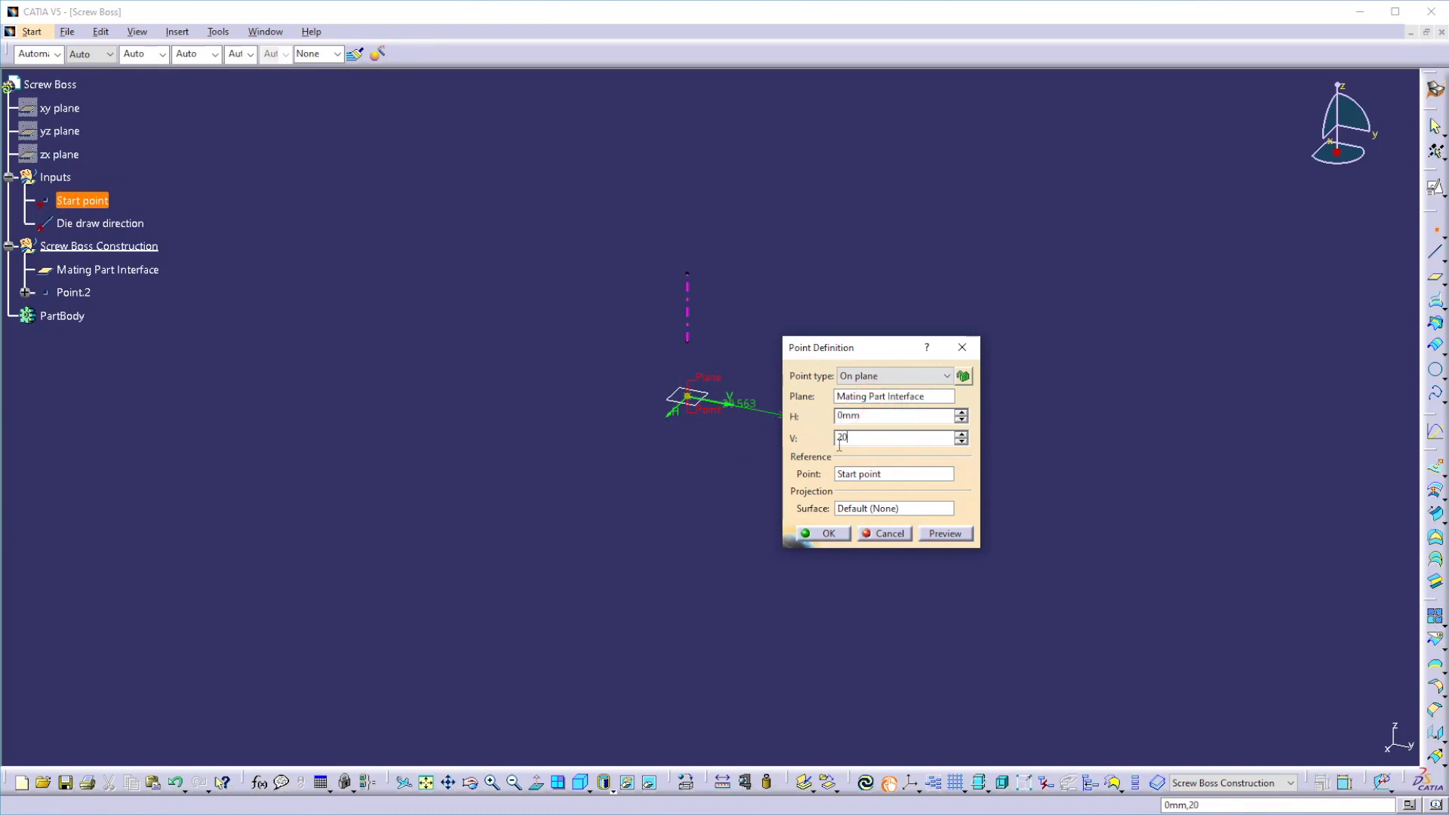
pyautogui.click(828, 532)
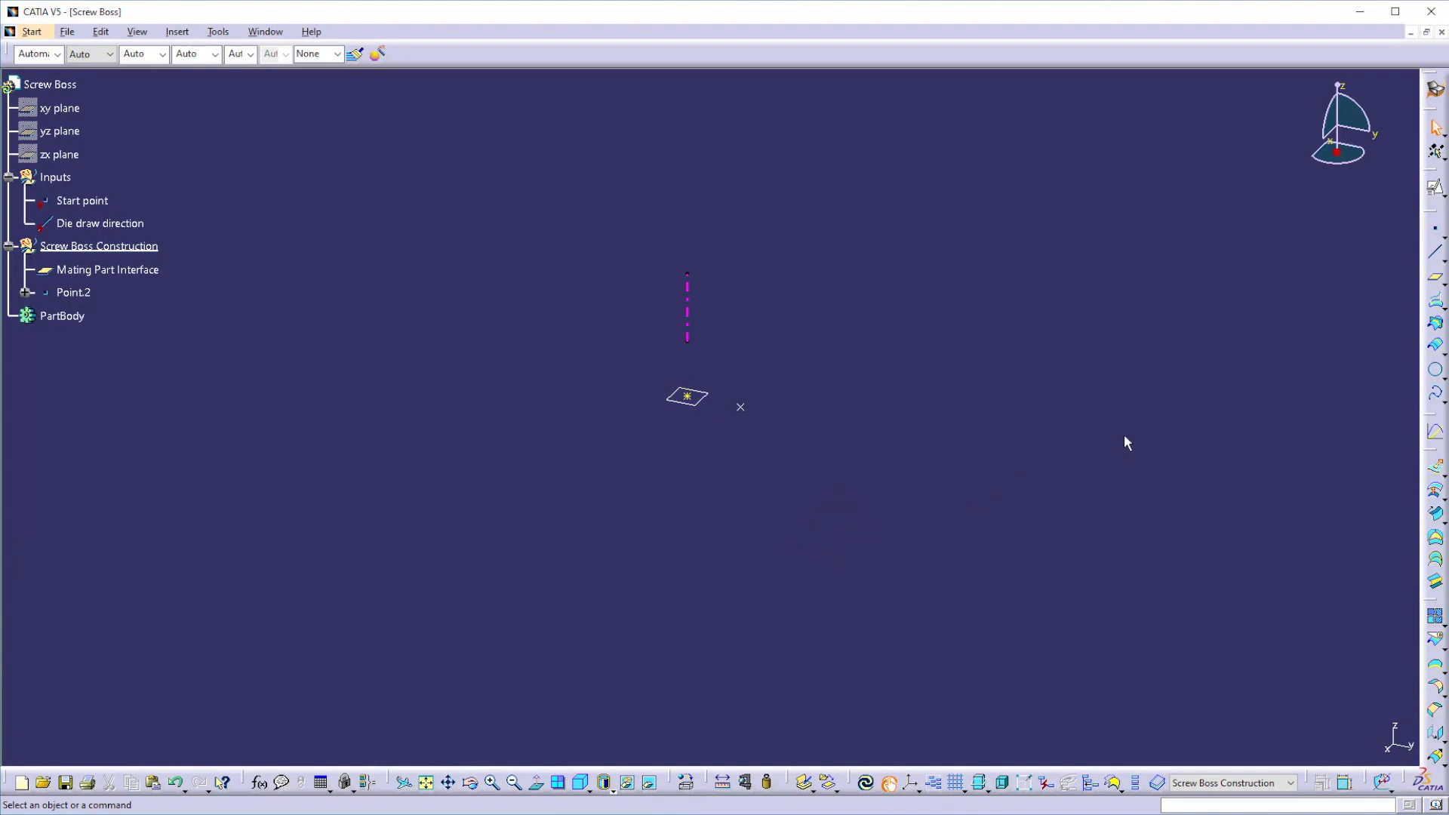
# Step: Create a point-point line from the Start point to the new point on the Mating Part Interface plane
pyautogui.click(1436, 259)
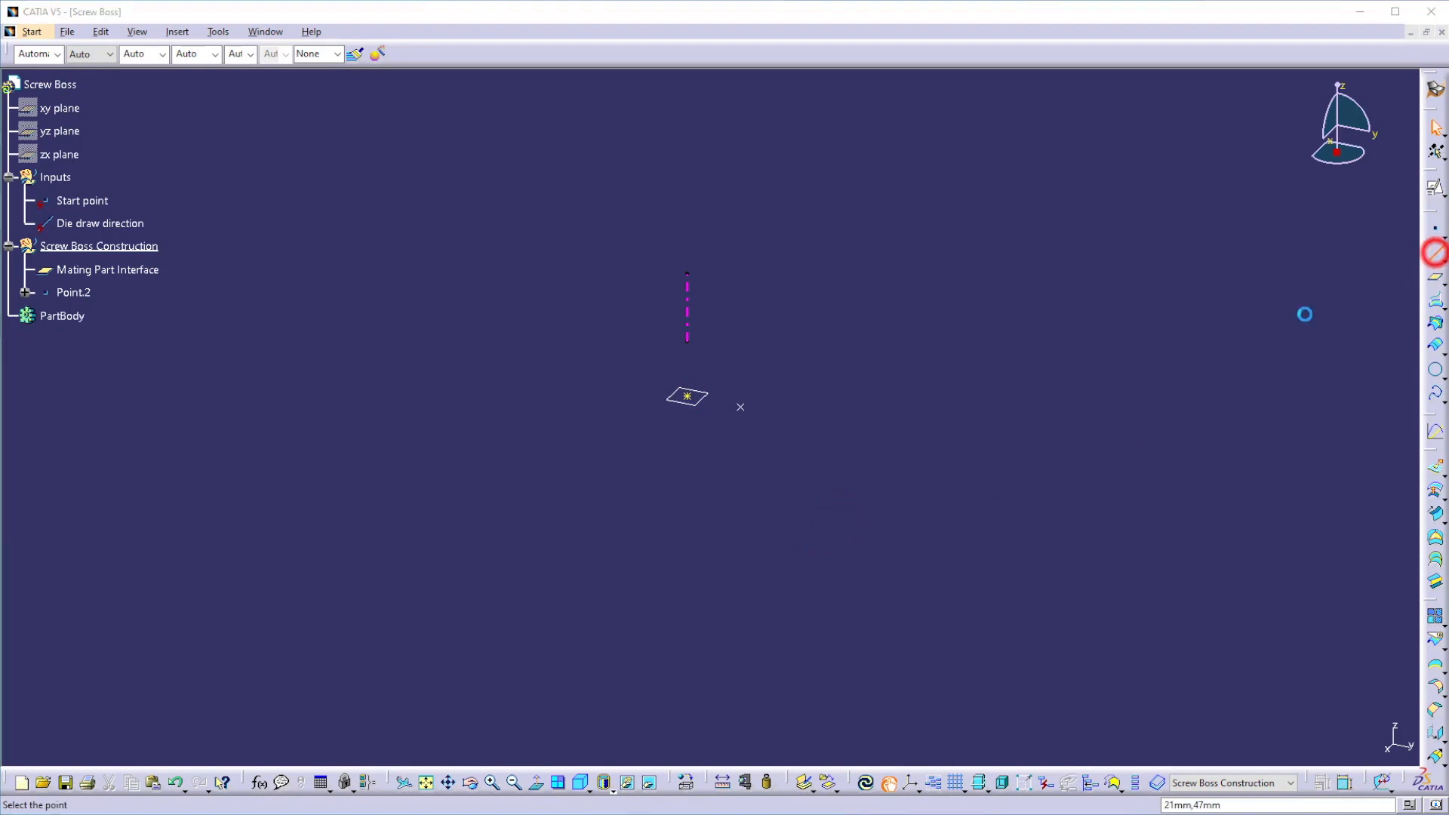
pyautogui.click(696, 402)
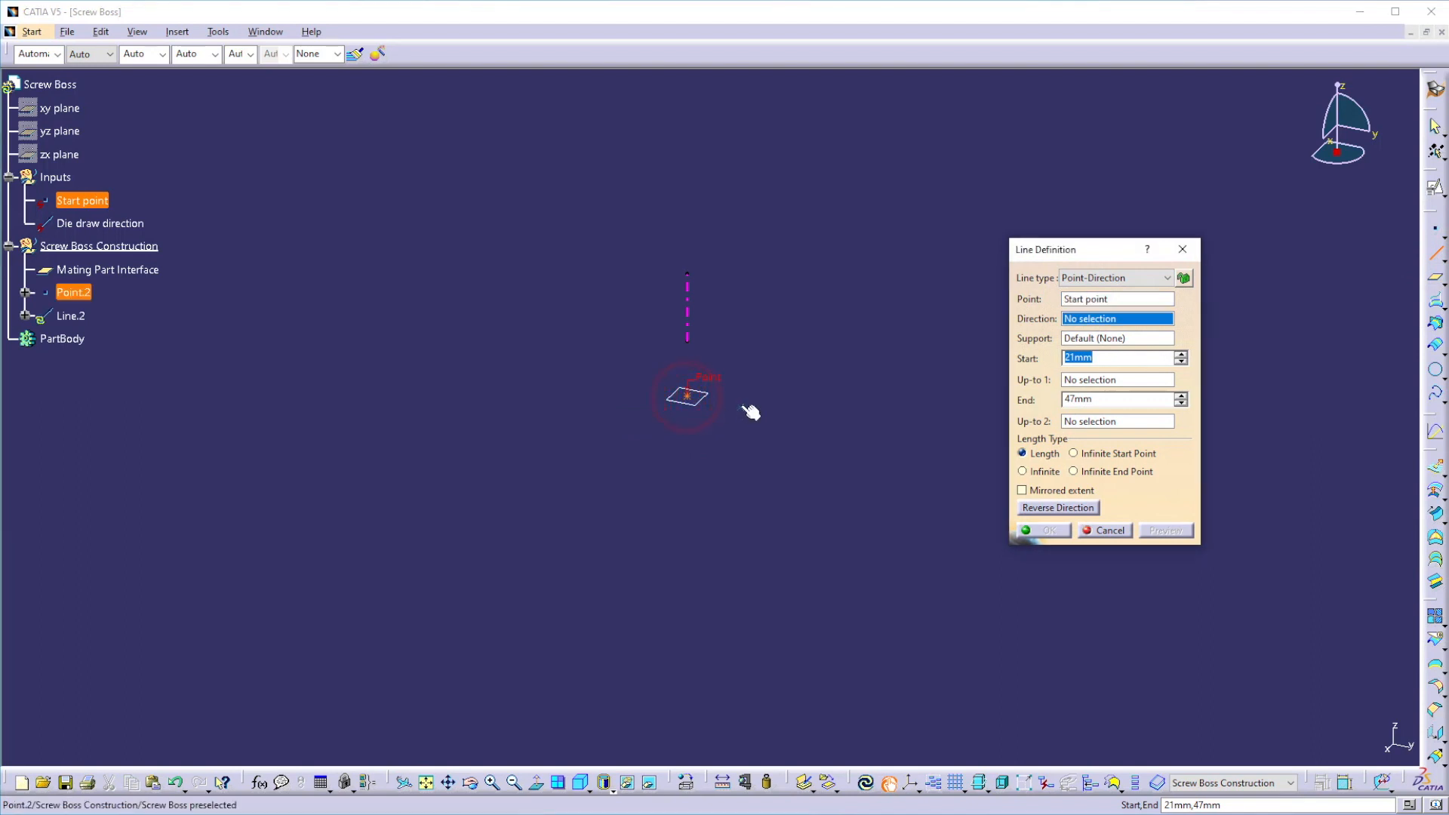
pyautogui.click(740, 405)
pyautogui.click(1059, 513)
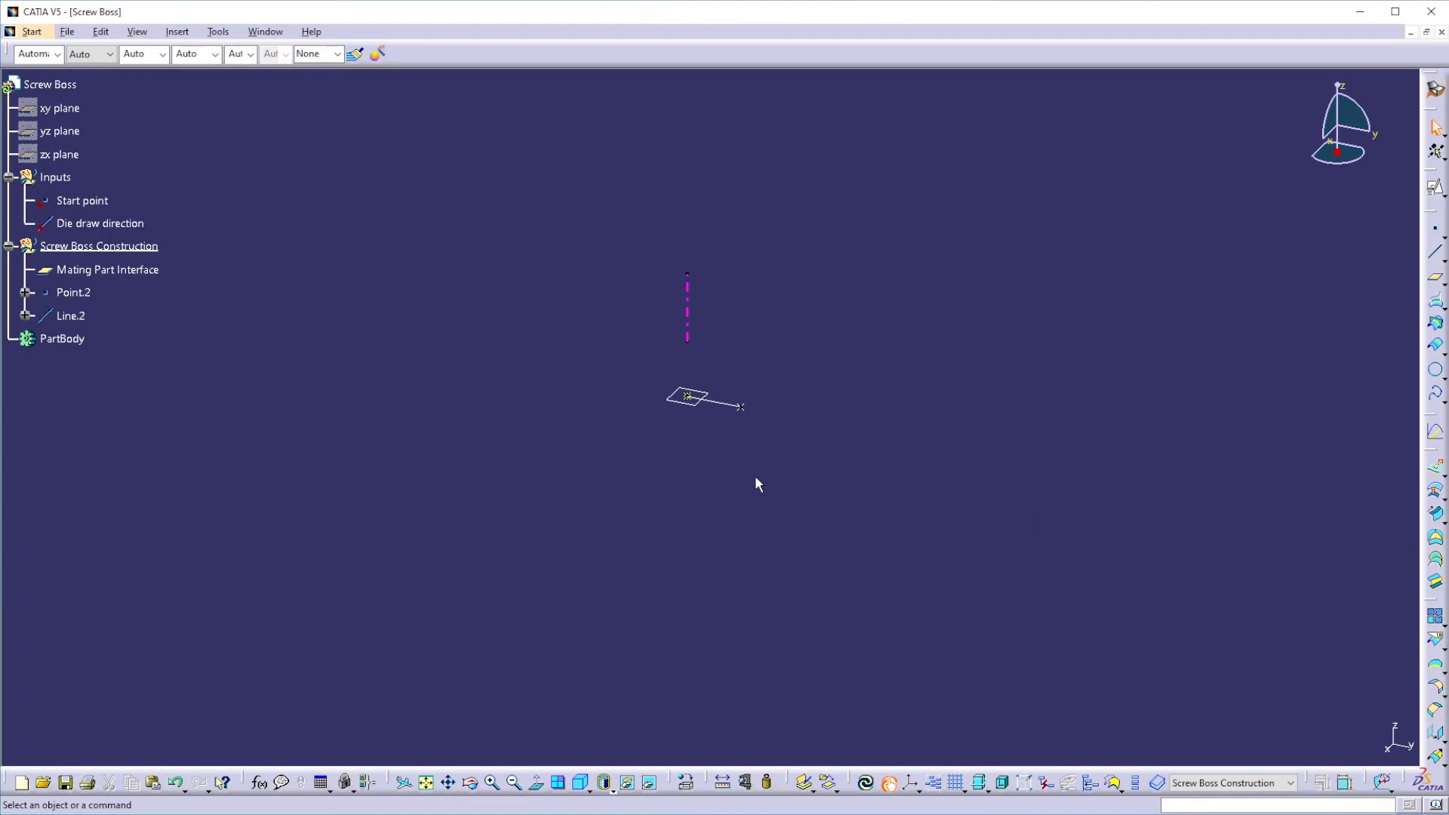
# Step: Create an Angle/Normal to curve line from the Start point, using the point-point line as curve, Mating Part Interface as support and a 0 deg angle
pyautogui.click(1433, 252)
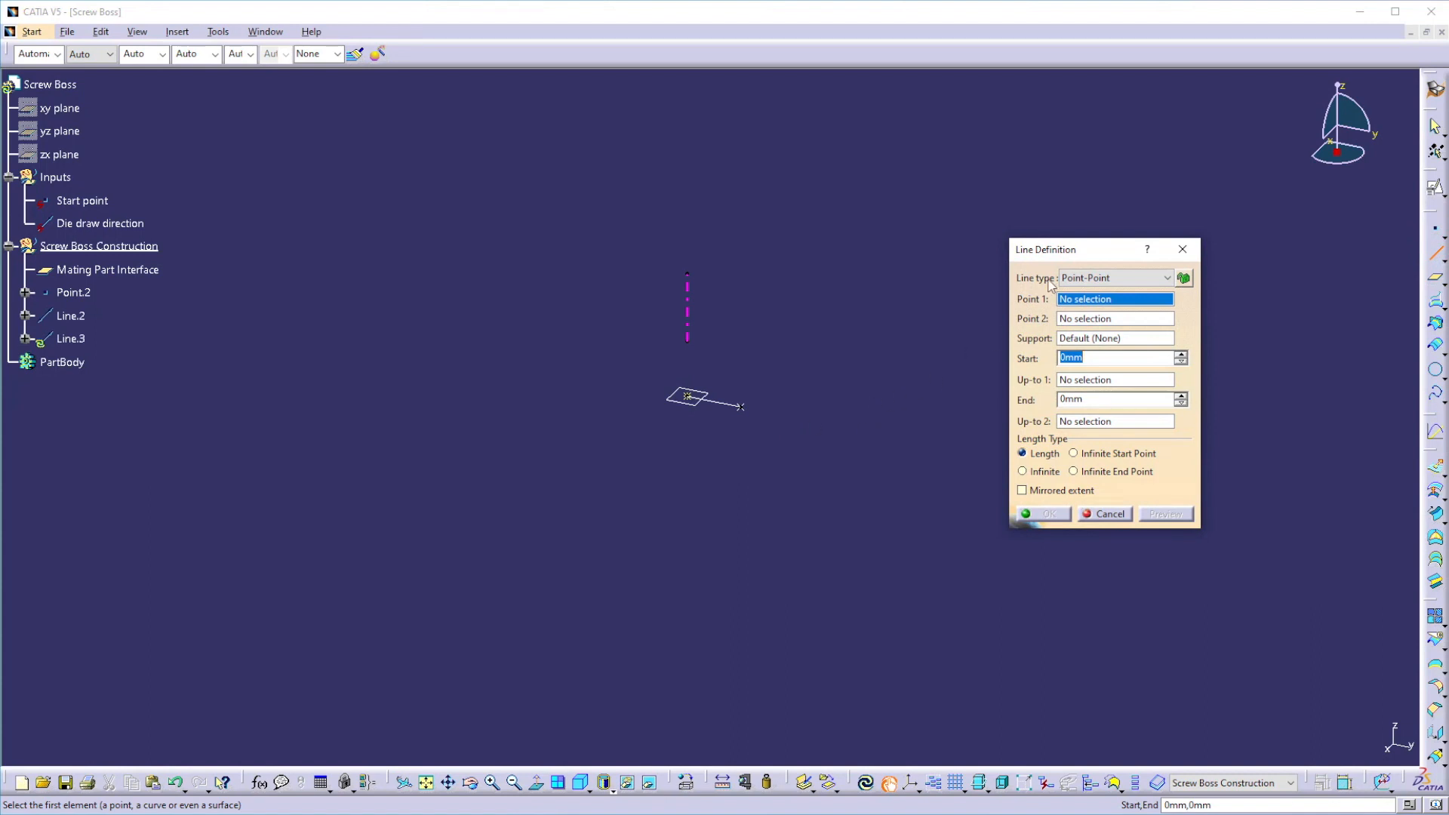
pyautogui.click(1088, 281)
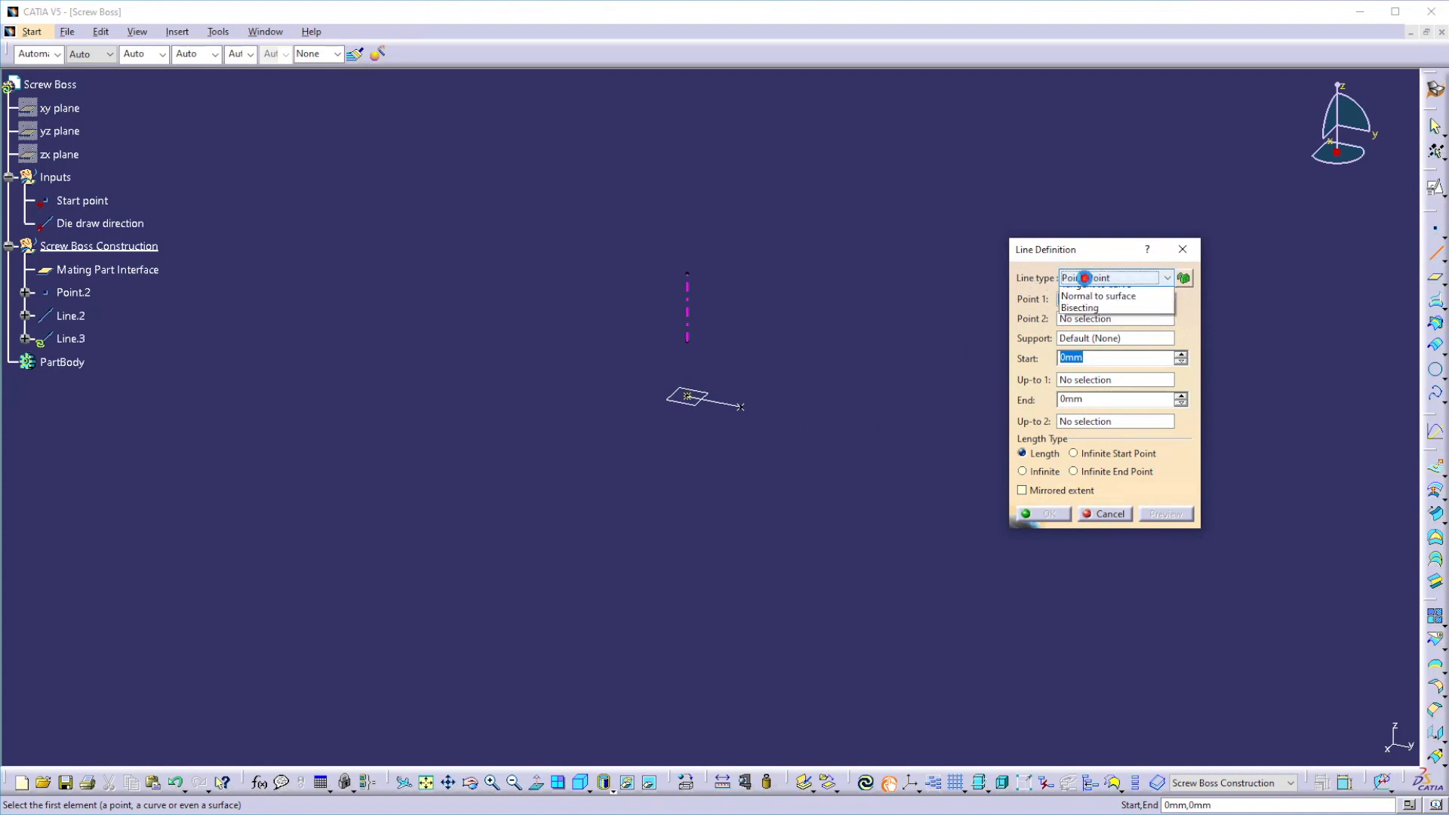
pyautogui.click(1095, 317)
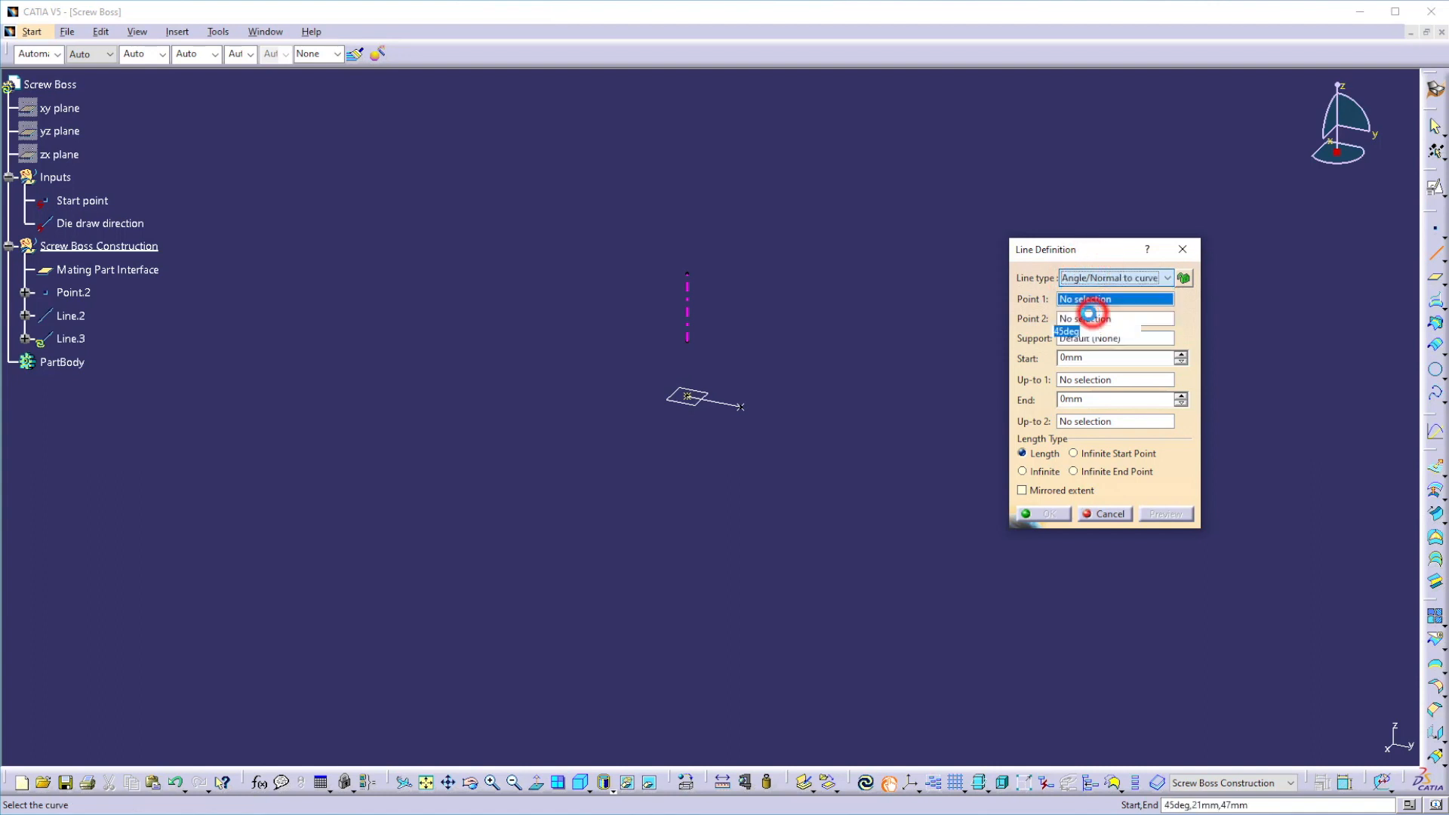
pyautogui.click(724, 405)
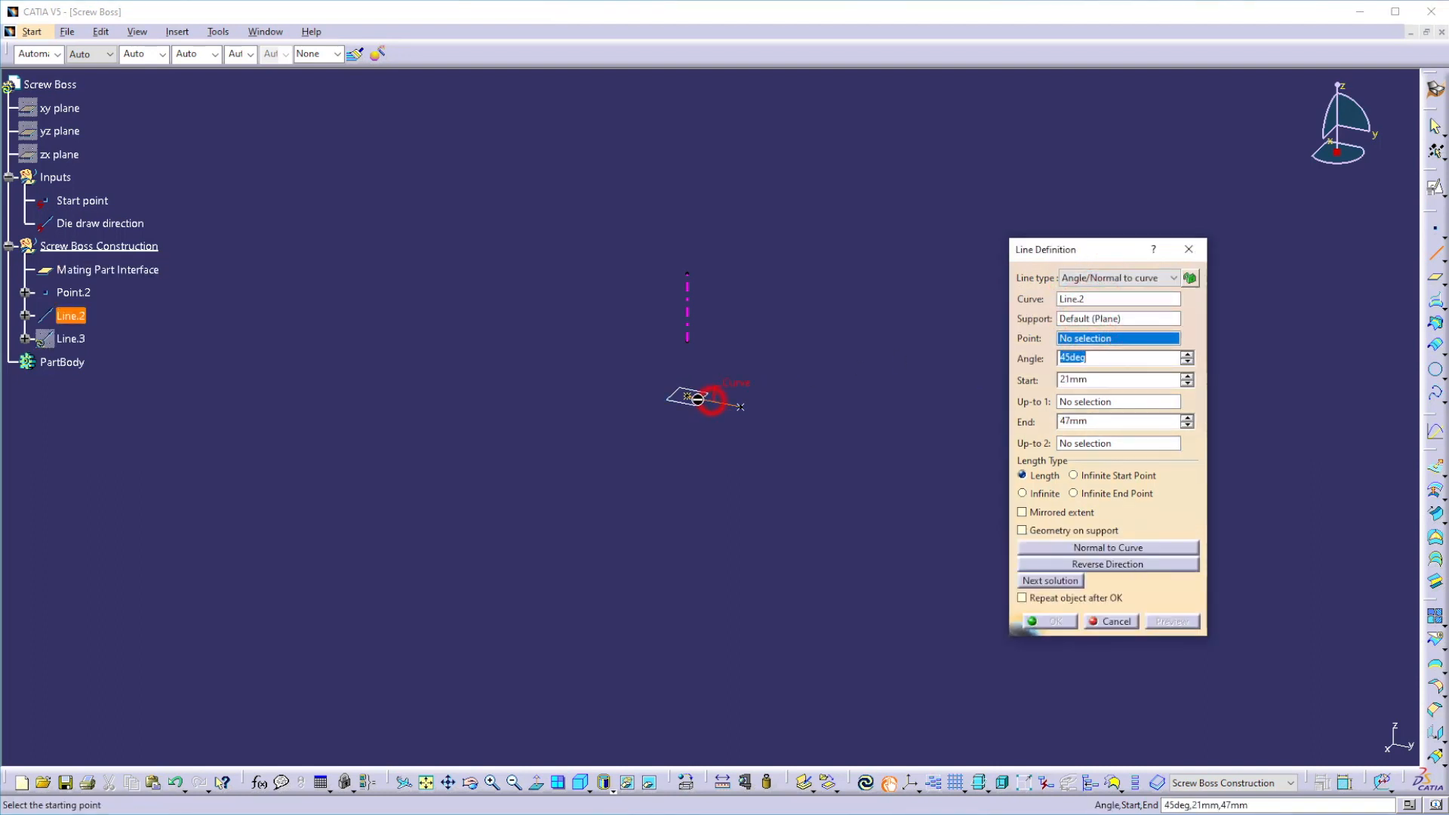
pyautogui.click(695, 402)
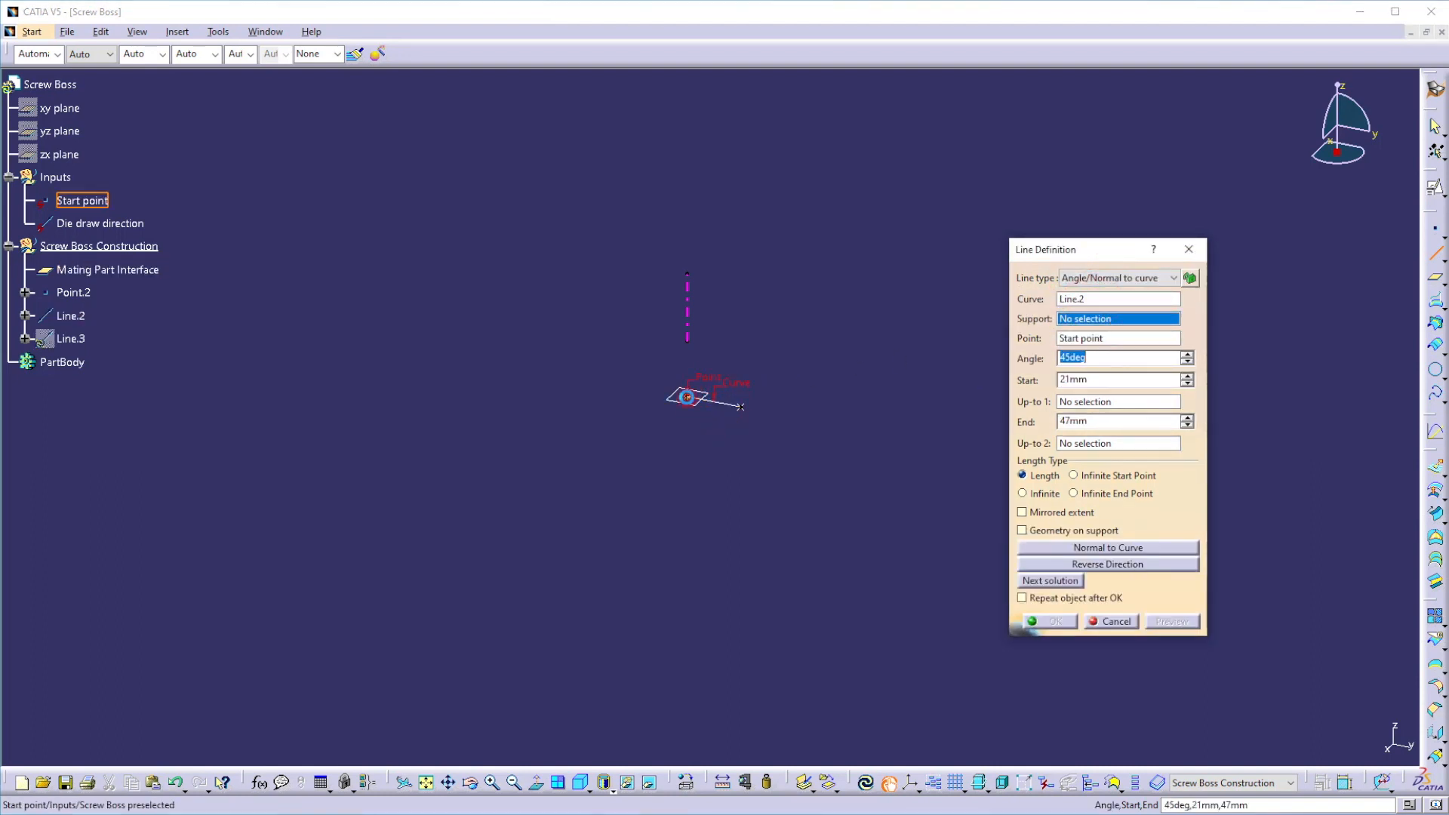
pyautogui.click(689, 400)
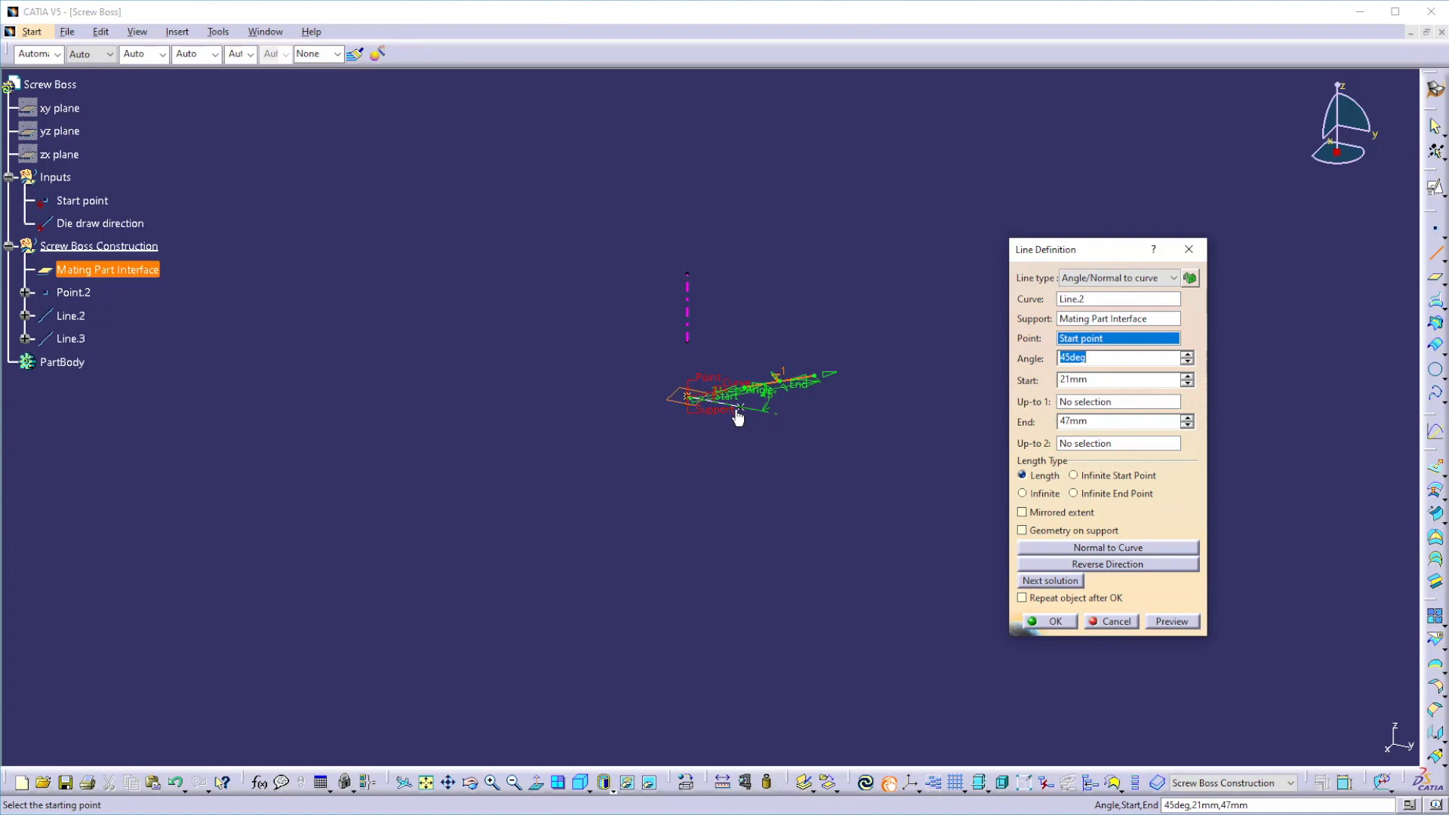
pyautogui.click(1095, 360)
pyautogui.write('0')
pyautogui.click(1053, 617)
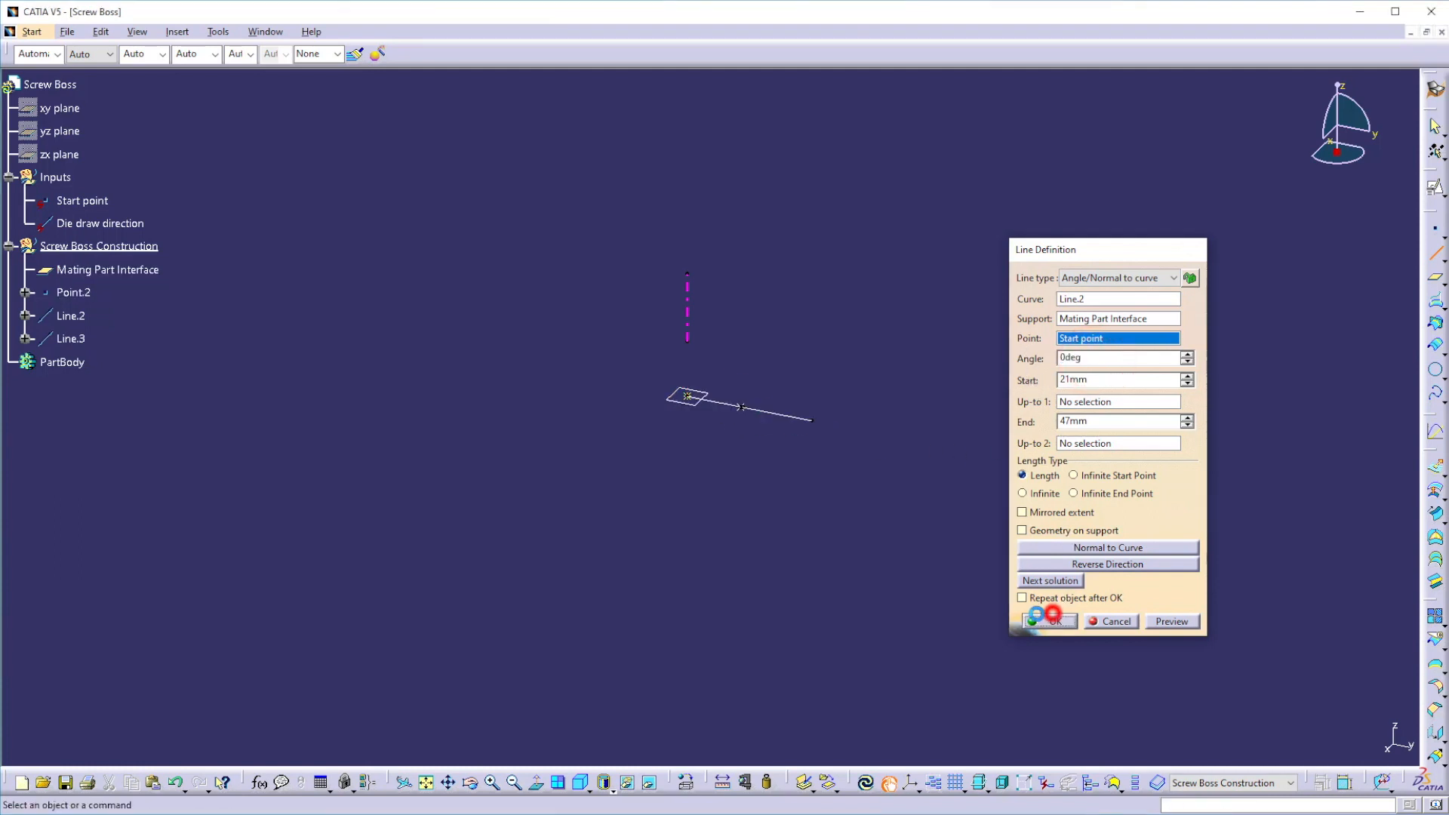
# Step: Hide the construction point on the Mating Part Interface plane and the point-point line
pyautogui.click(75, 291)
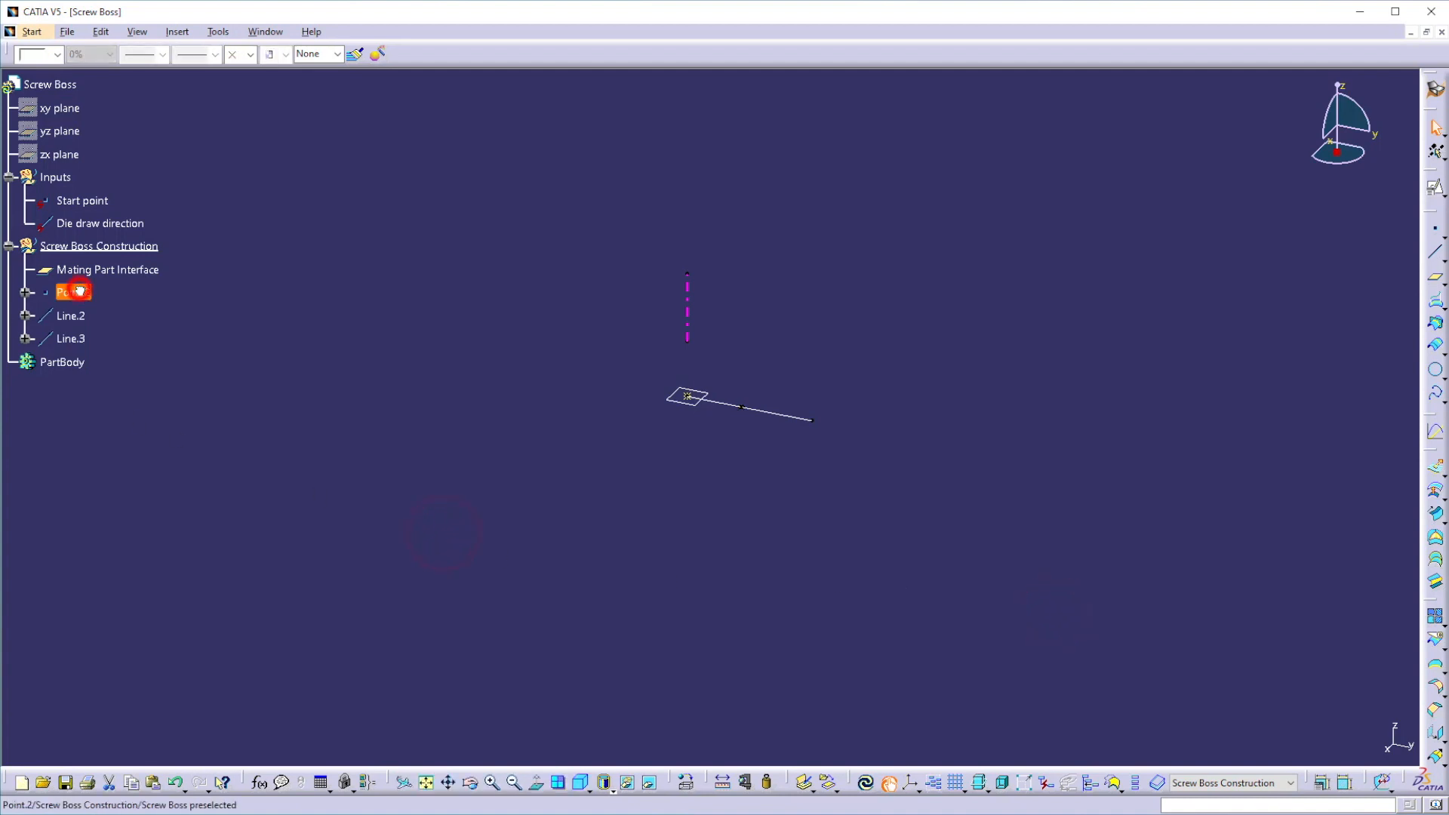
pyautogui.keyDown('ctrl'); pyautogui.click(74, 315); pyautogui.keyUp('ctrl')
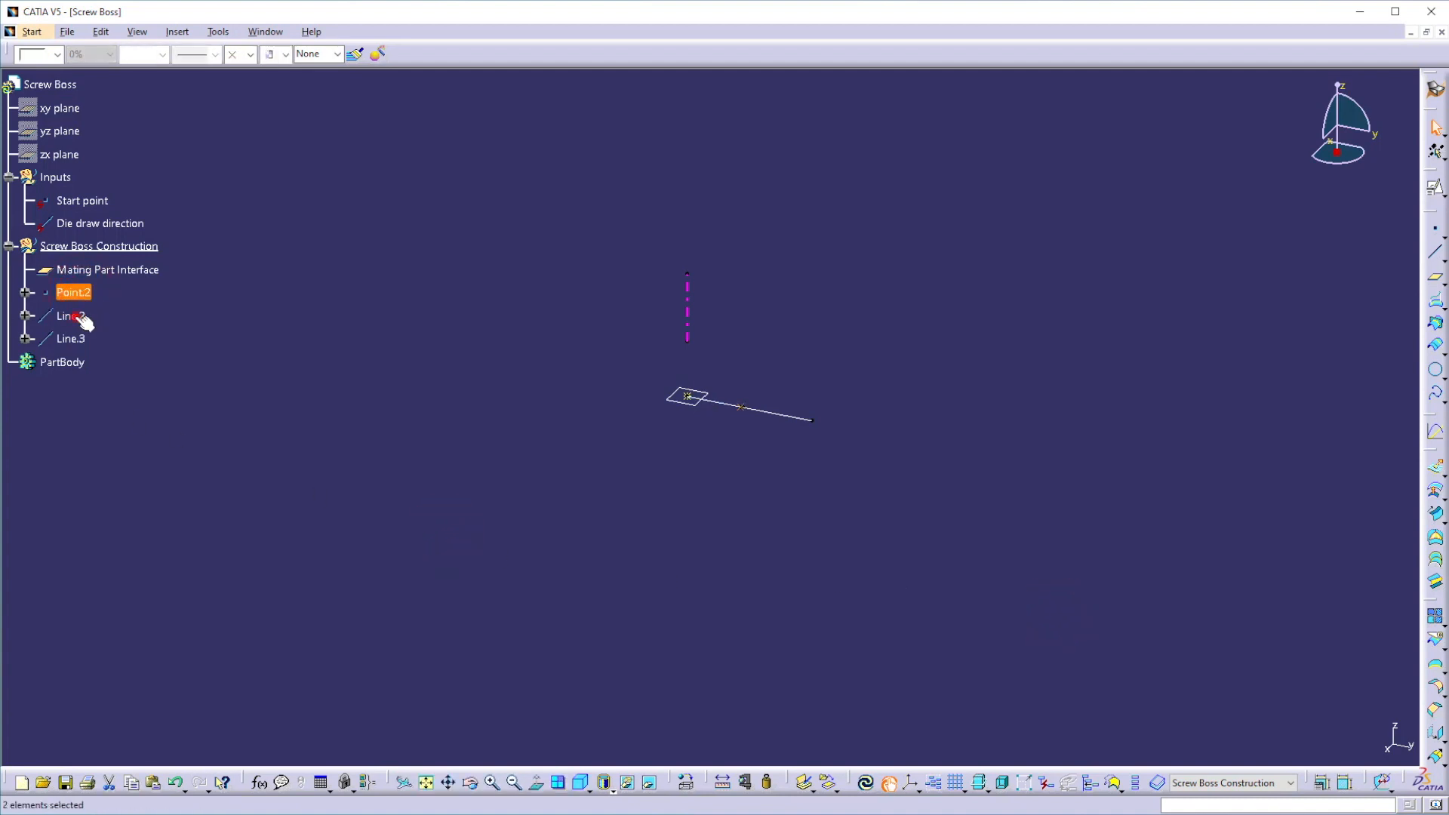
pyautogui.rightClick(82, 317)
pyautogui.click(158, 363)
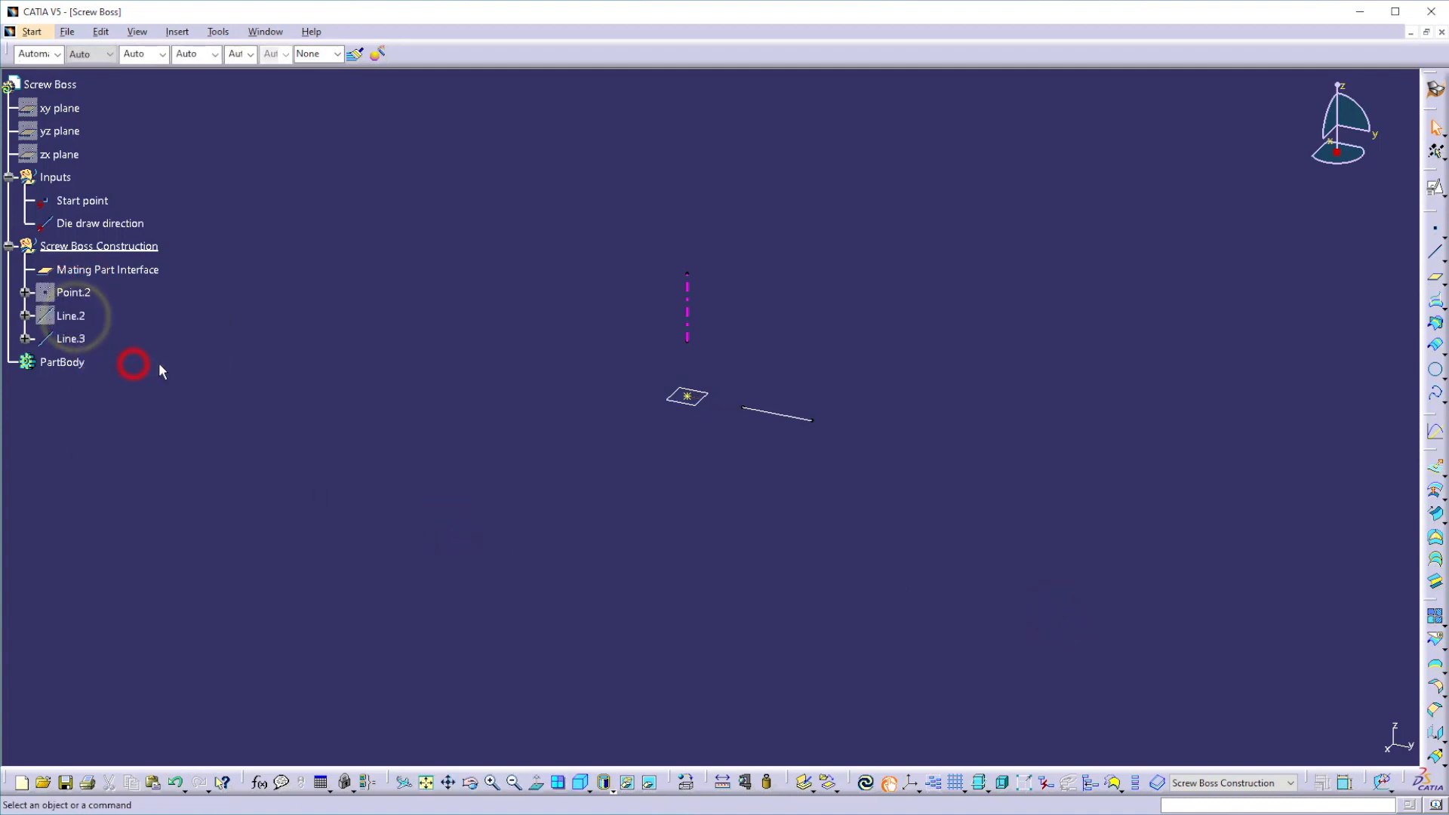
# Step: Rename the Angle/Normal to curve line as Feature Orientation
pyautogui.rightClick(81, 342)
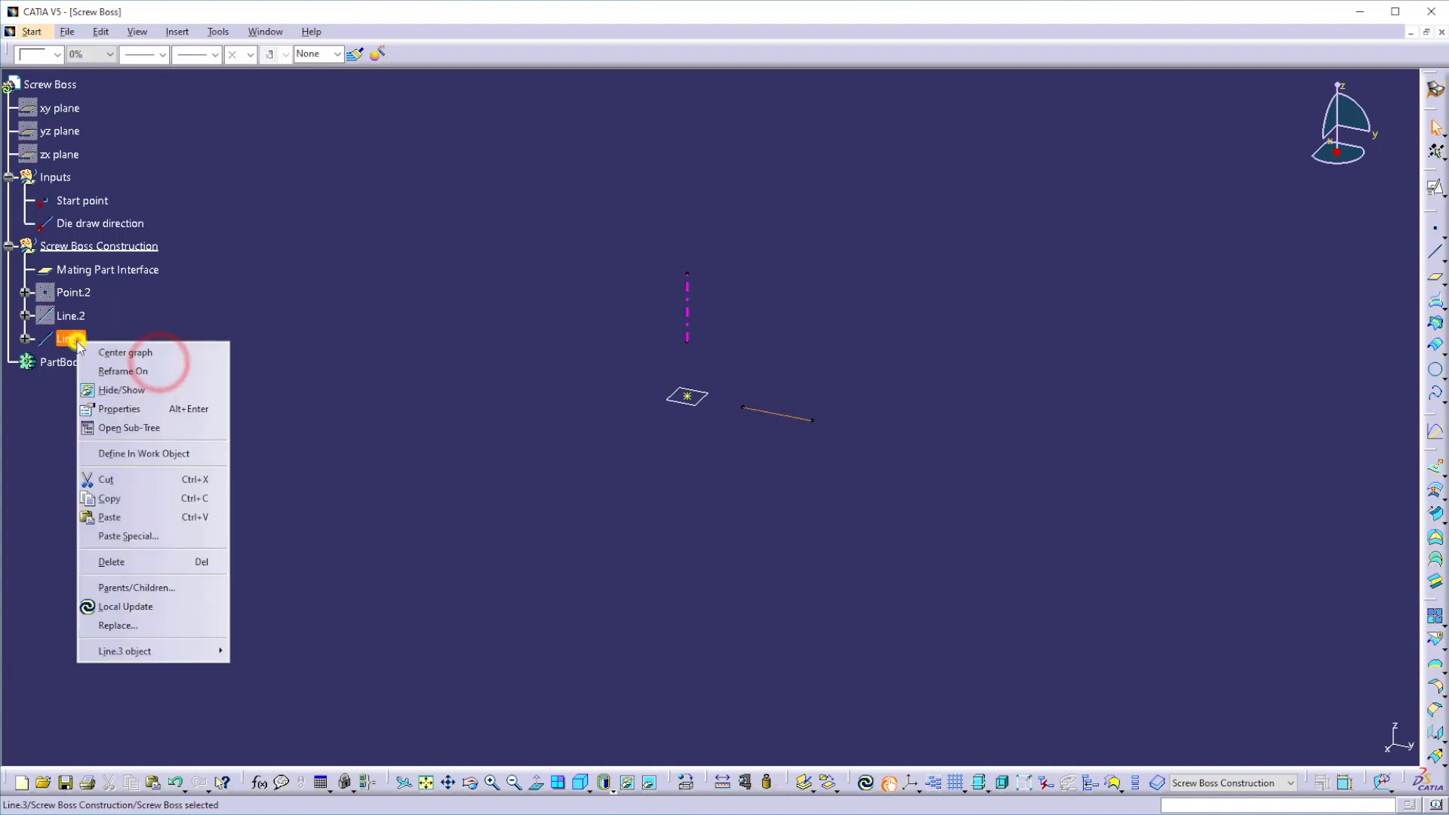
pyautogui.click(124, 410)
pyautogui.moveTo(943, 308); pyautogui.dragTo(857, 301)
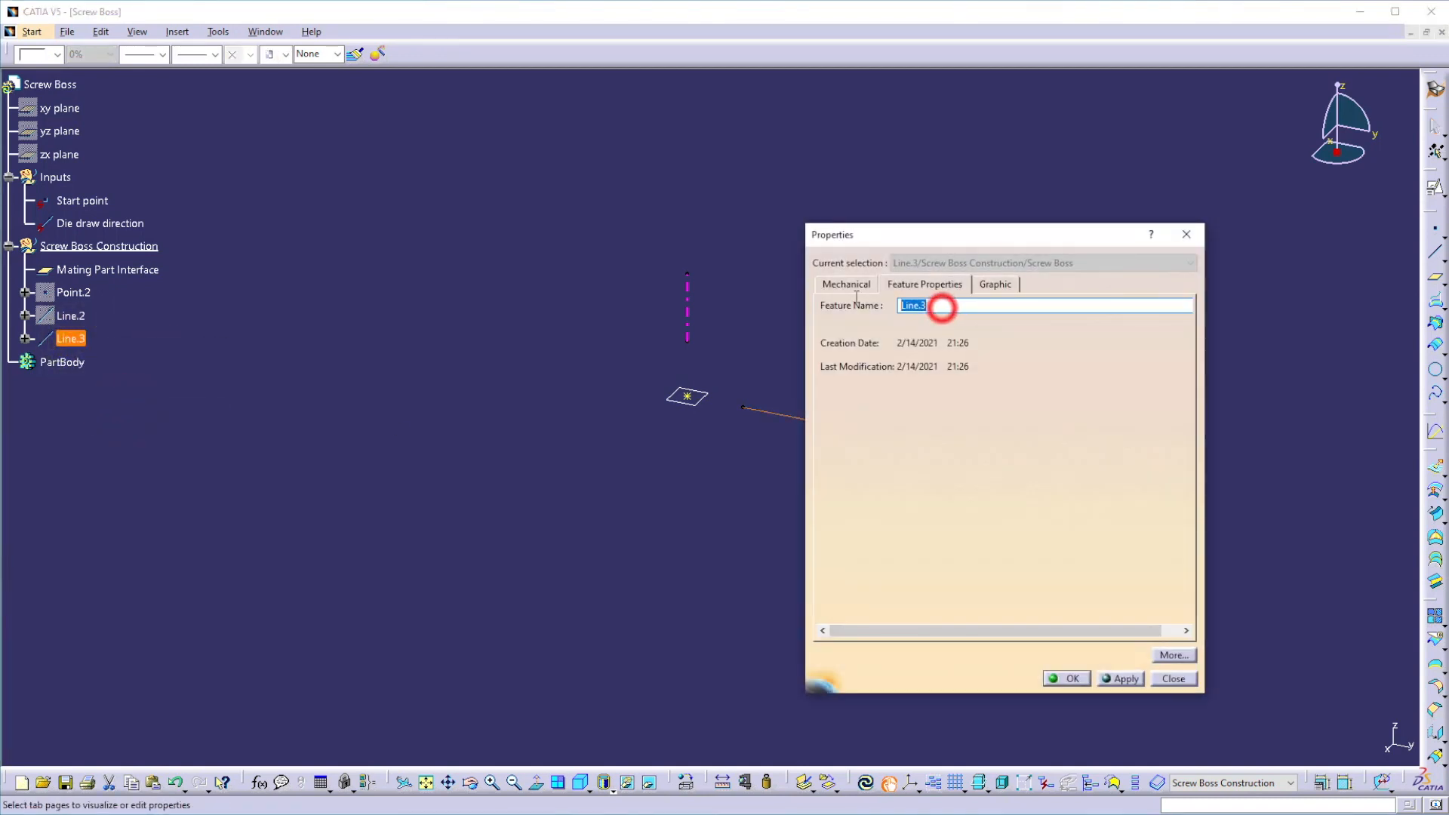
pyautogui.write('Feat')
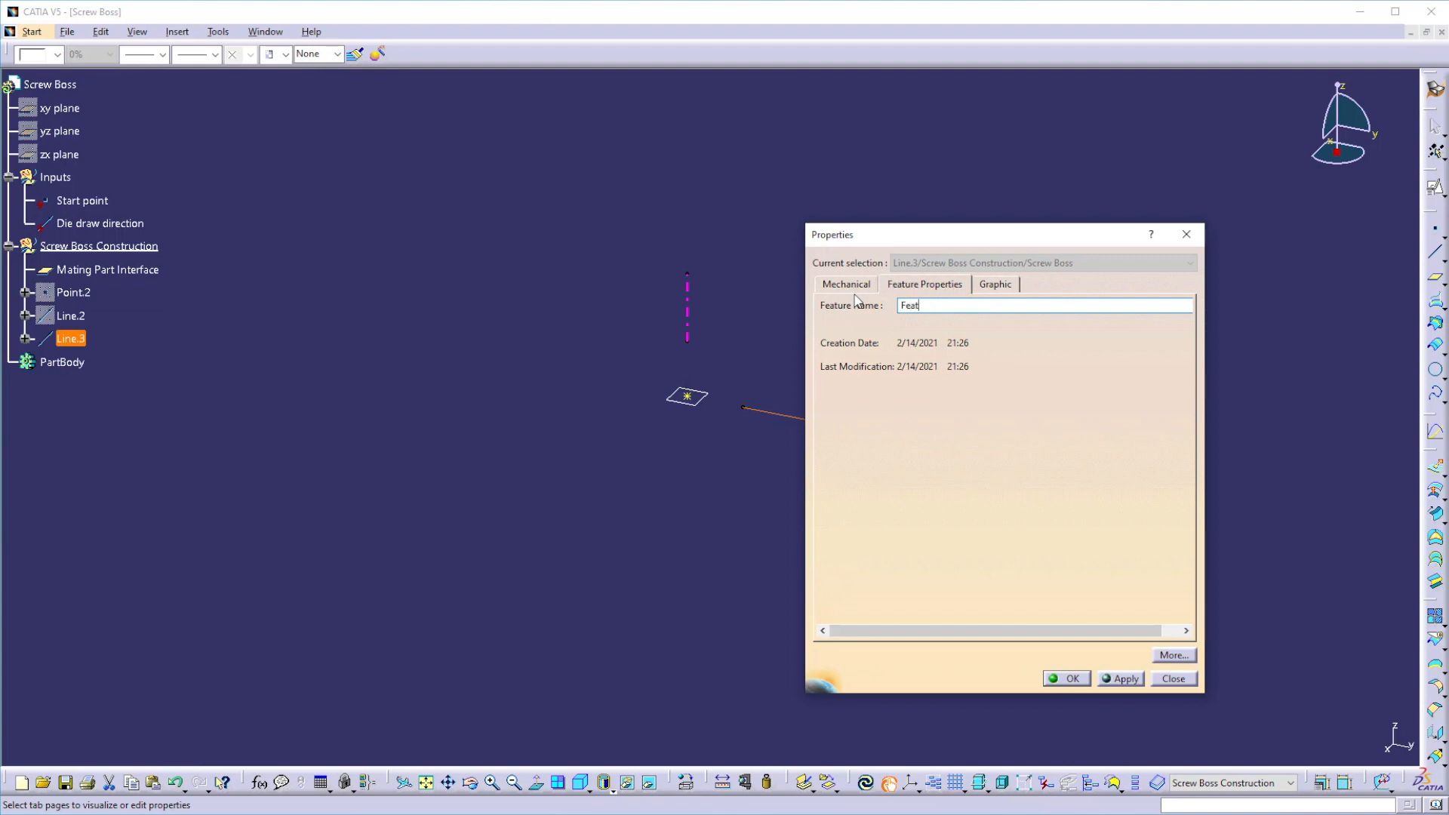
pyautogui.write('ure')
pyautogui.press('Return')
pyautogui.click(167, 529)
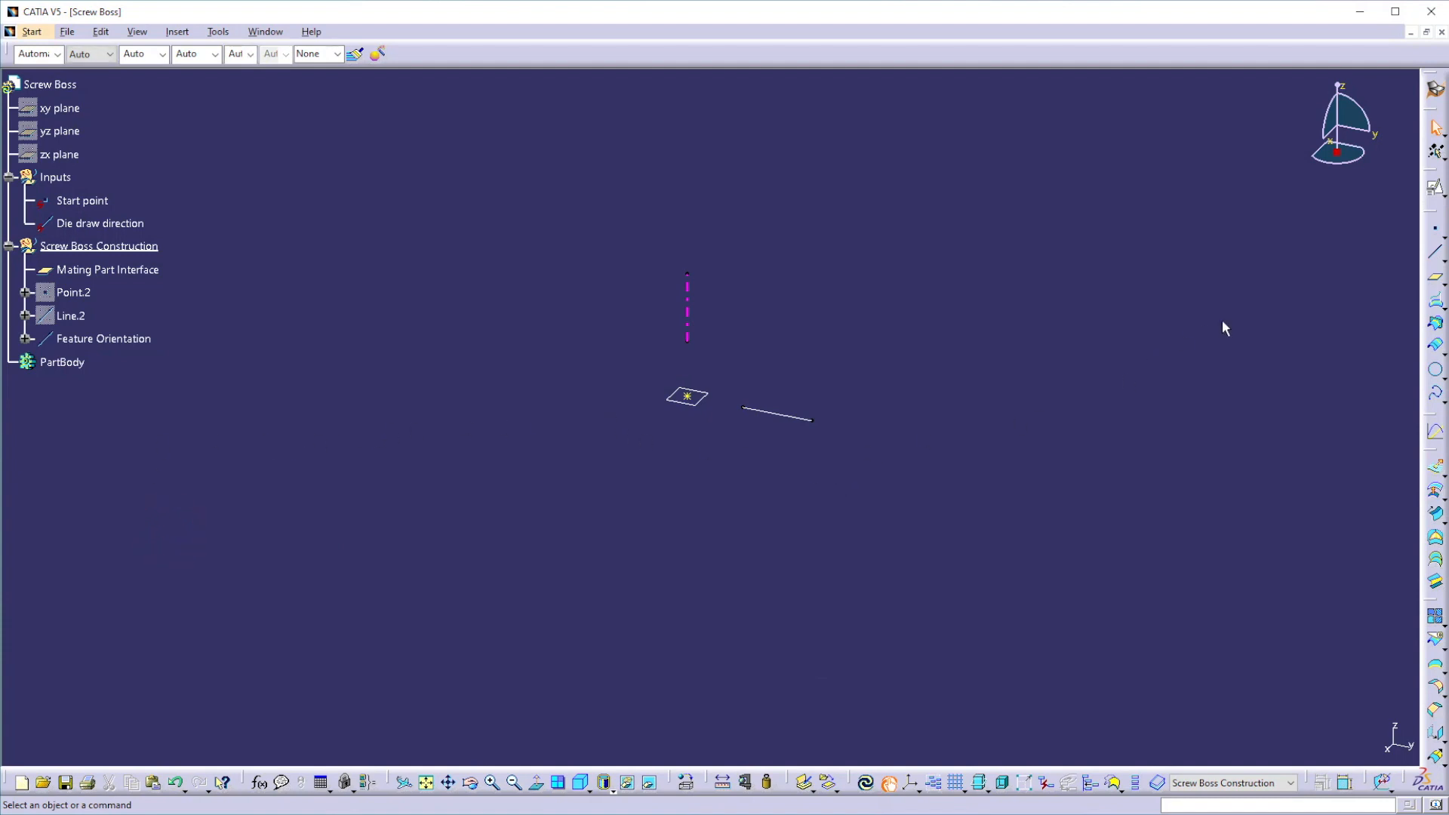
# Step: Create a plane through two lines, using Feature Orientation and Die draw direction
pyautogui.click(1433, 277)
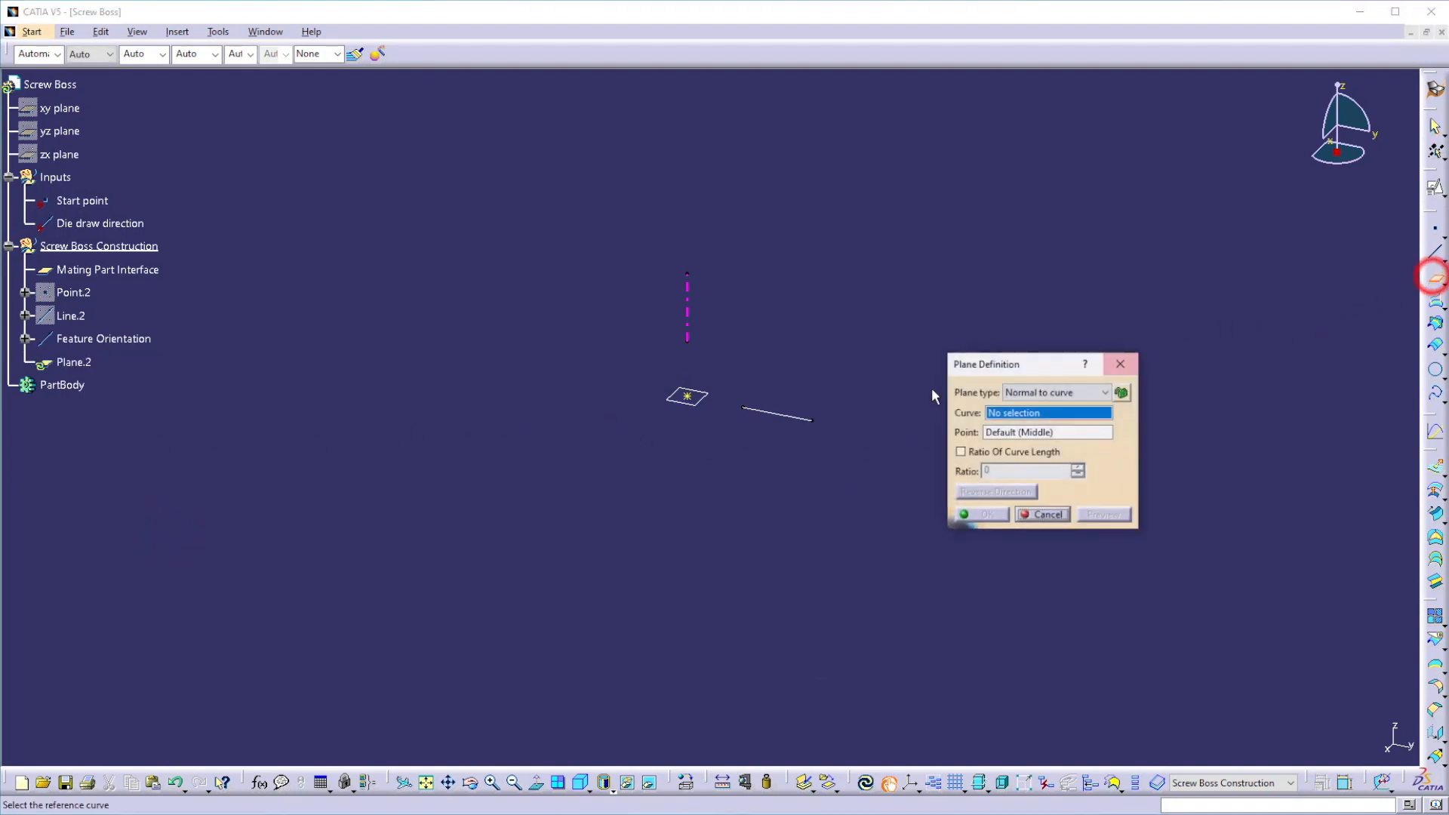
pyautogui.click(1015, 394)
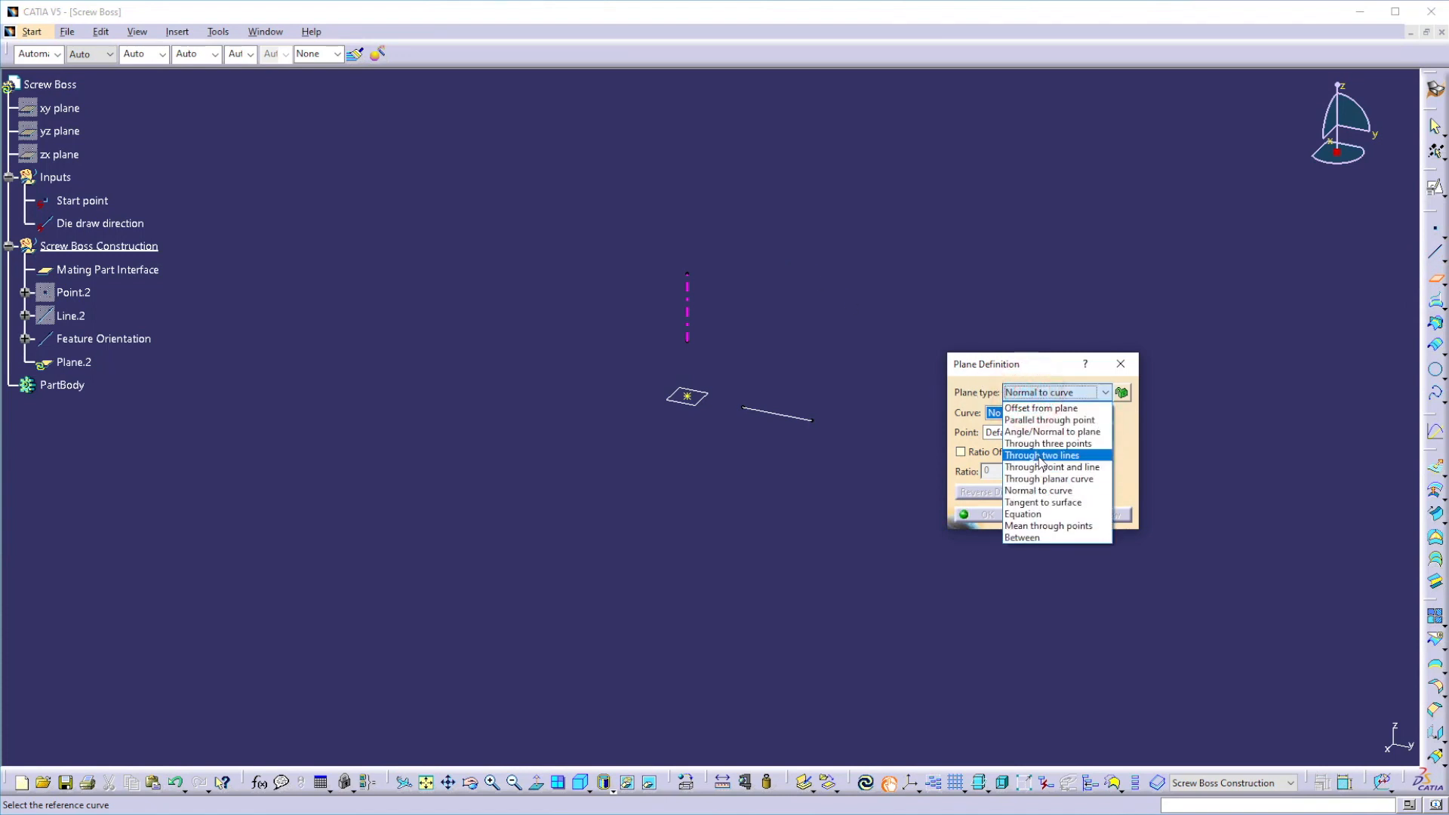
pyautogui.click(1040, 458)
pyautogui.click(763, 412)
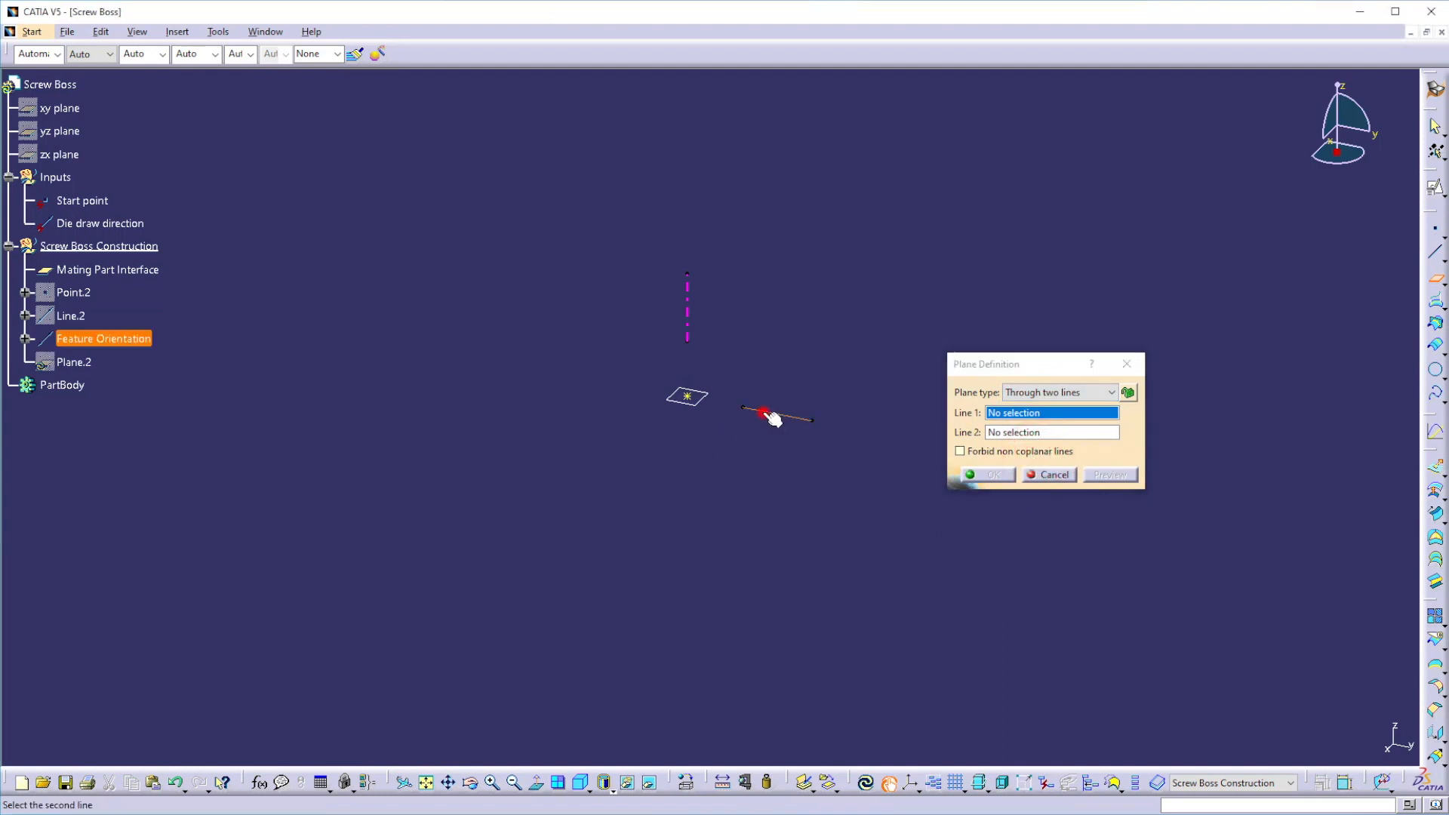
pyautogui.click(689, 332)
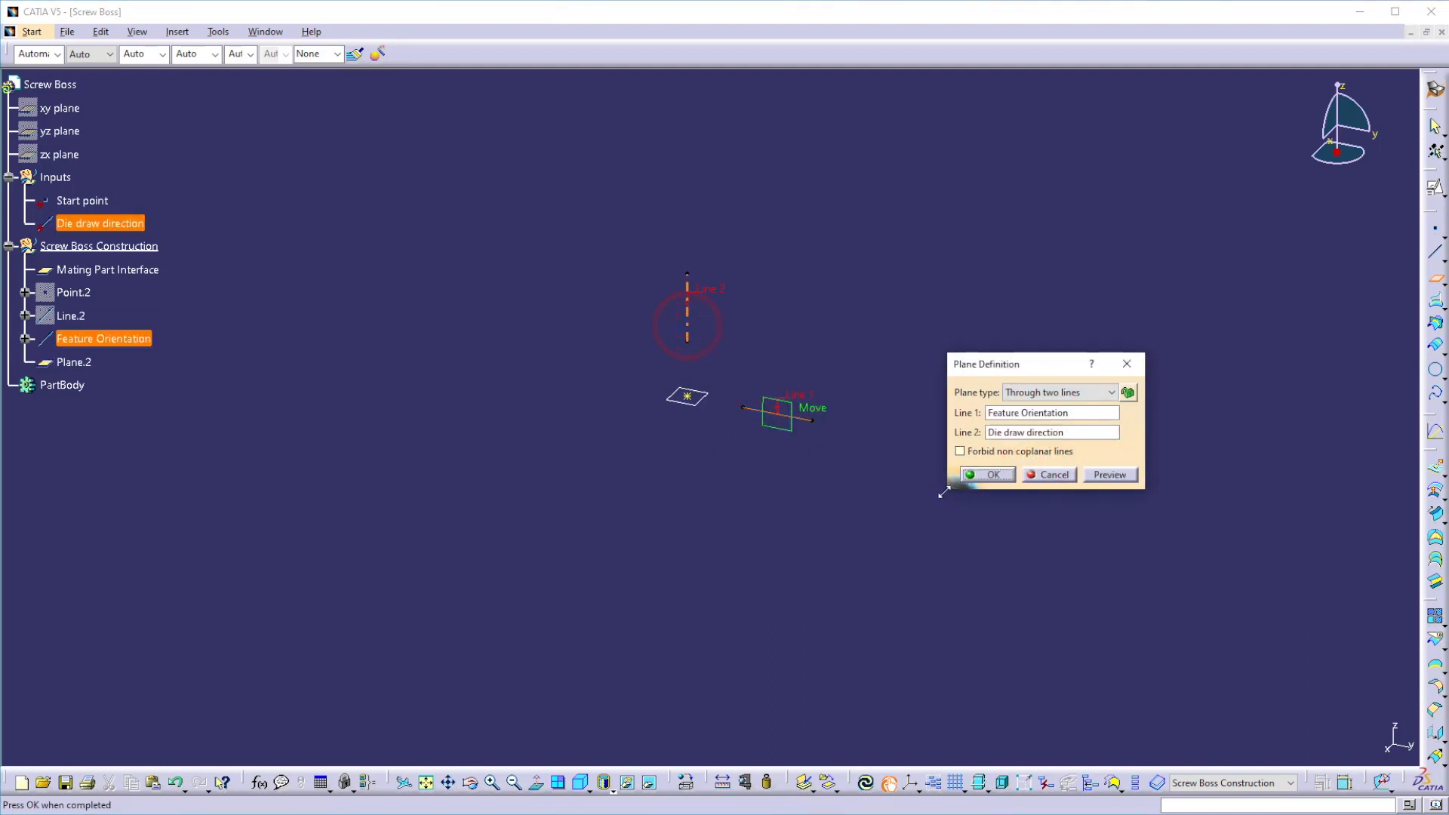
pyautogui.click(974, 476)
pyautogui.click(893, 491)
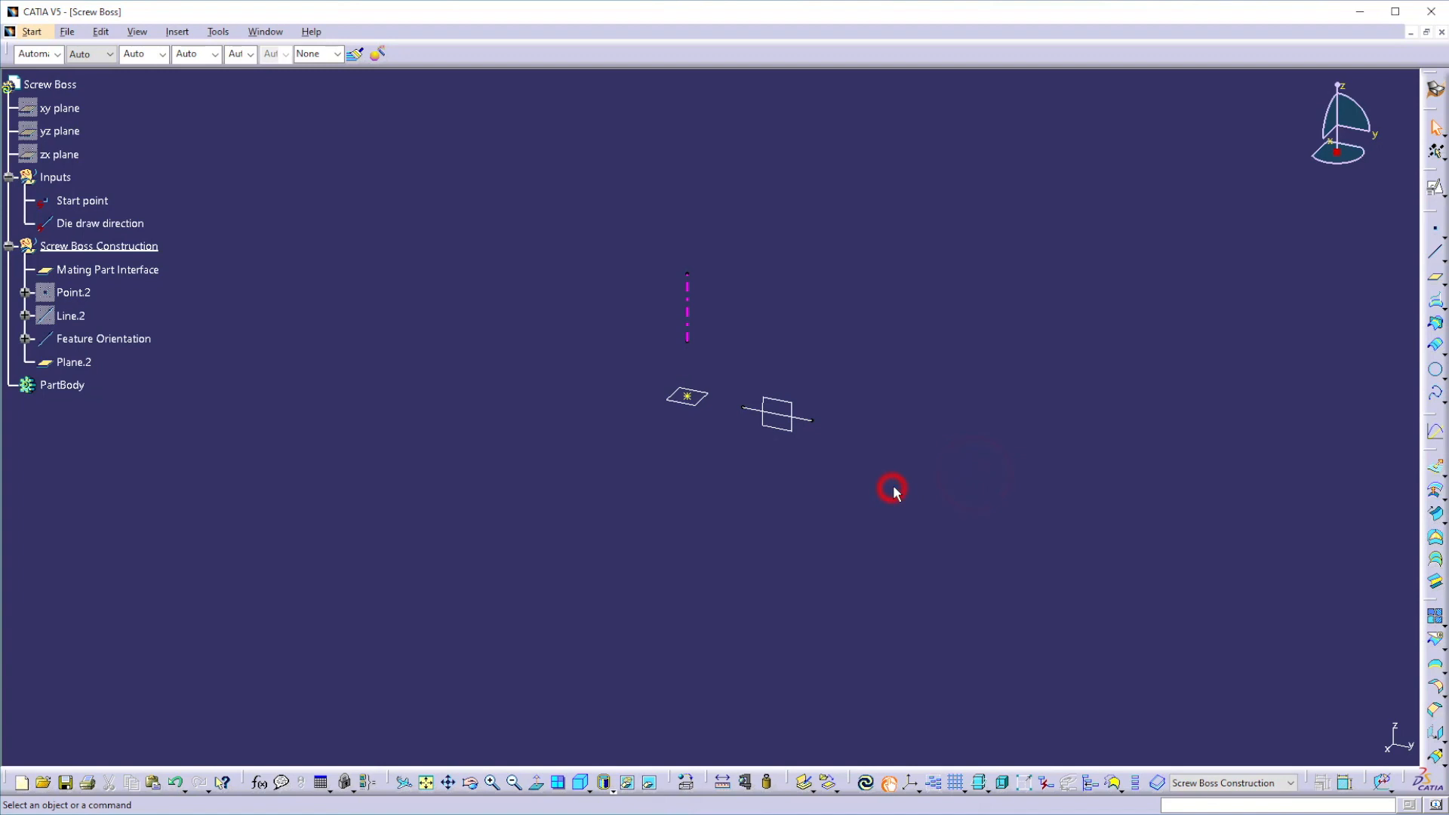
# Step: Create an Angle/Normal to curve line from the Start point, with Feature Orientation as curve, the two-line plane as support, start 21 mm and end 47 mm
pyautogui.click(1436, 258)
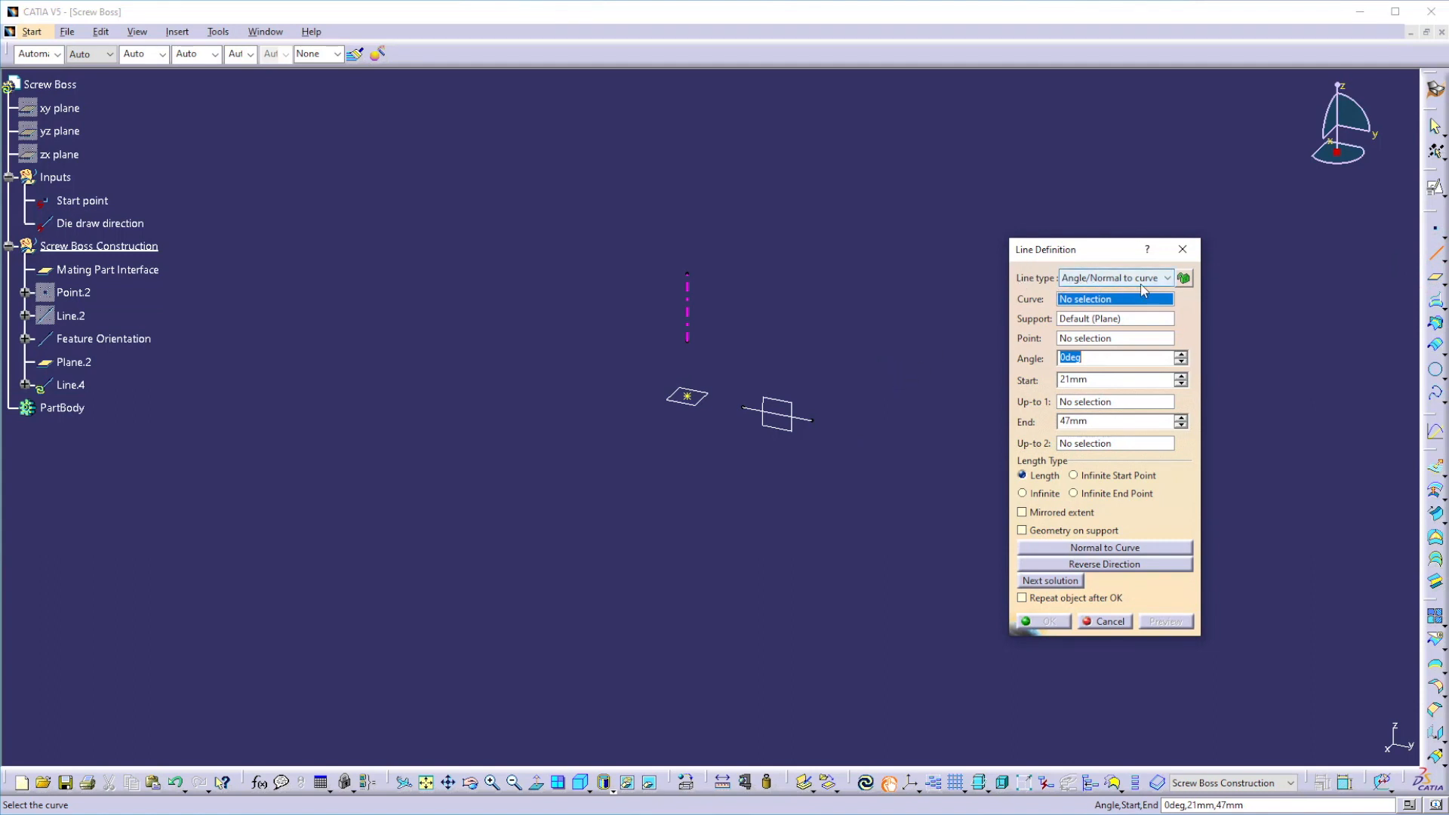
pyautogui.click(754, 412)
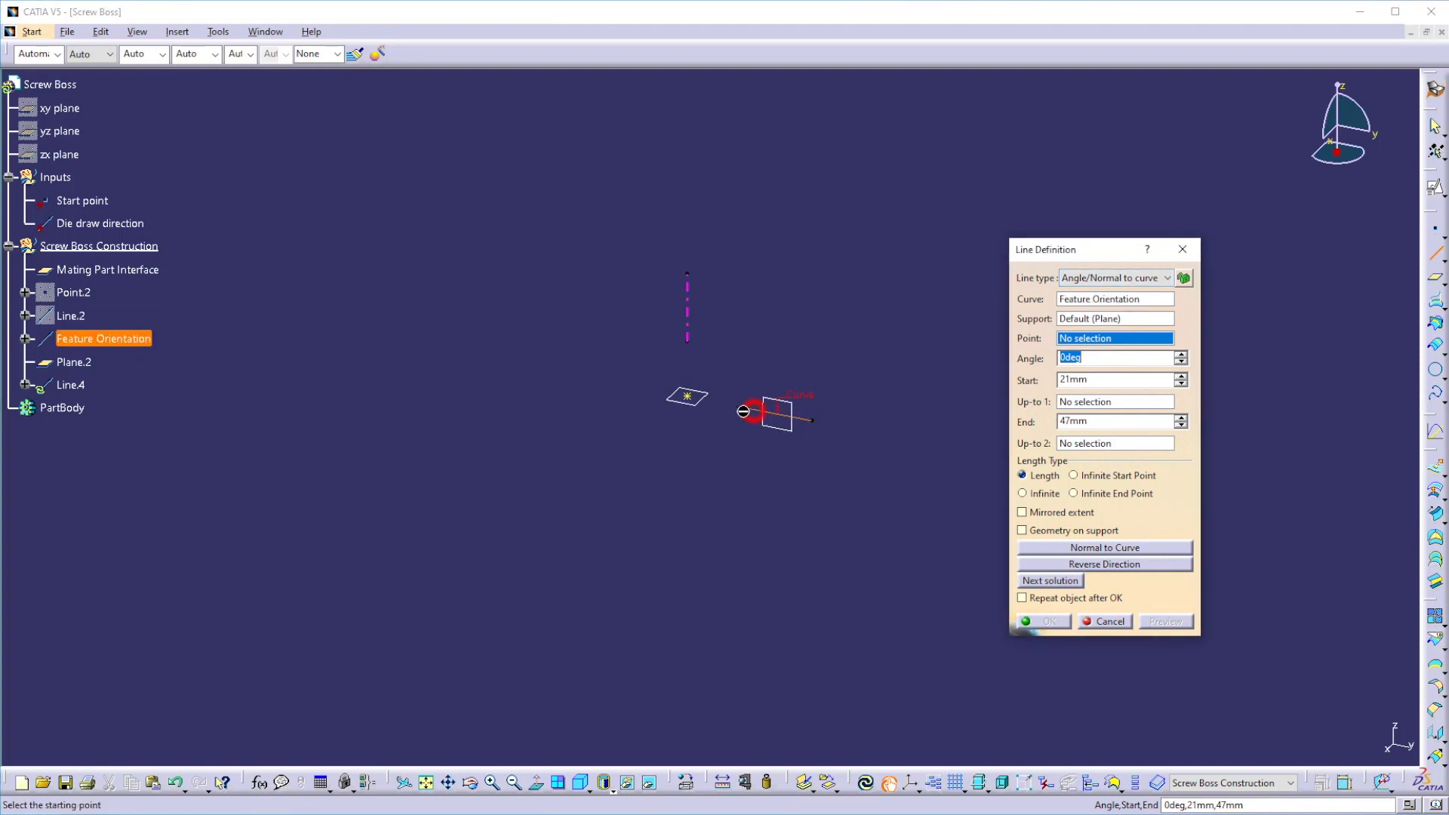
pyautogui.click(688, 398)
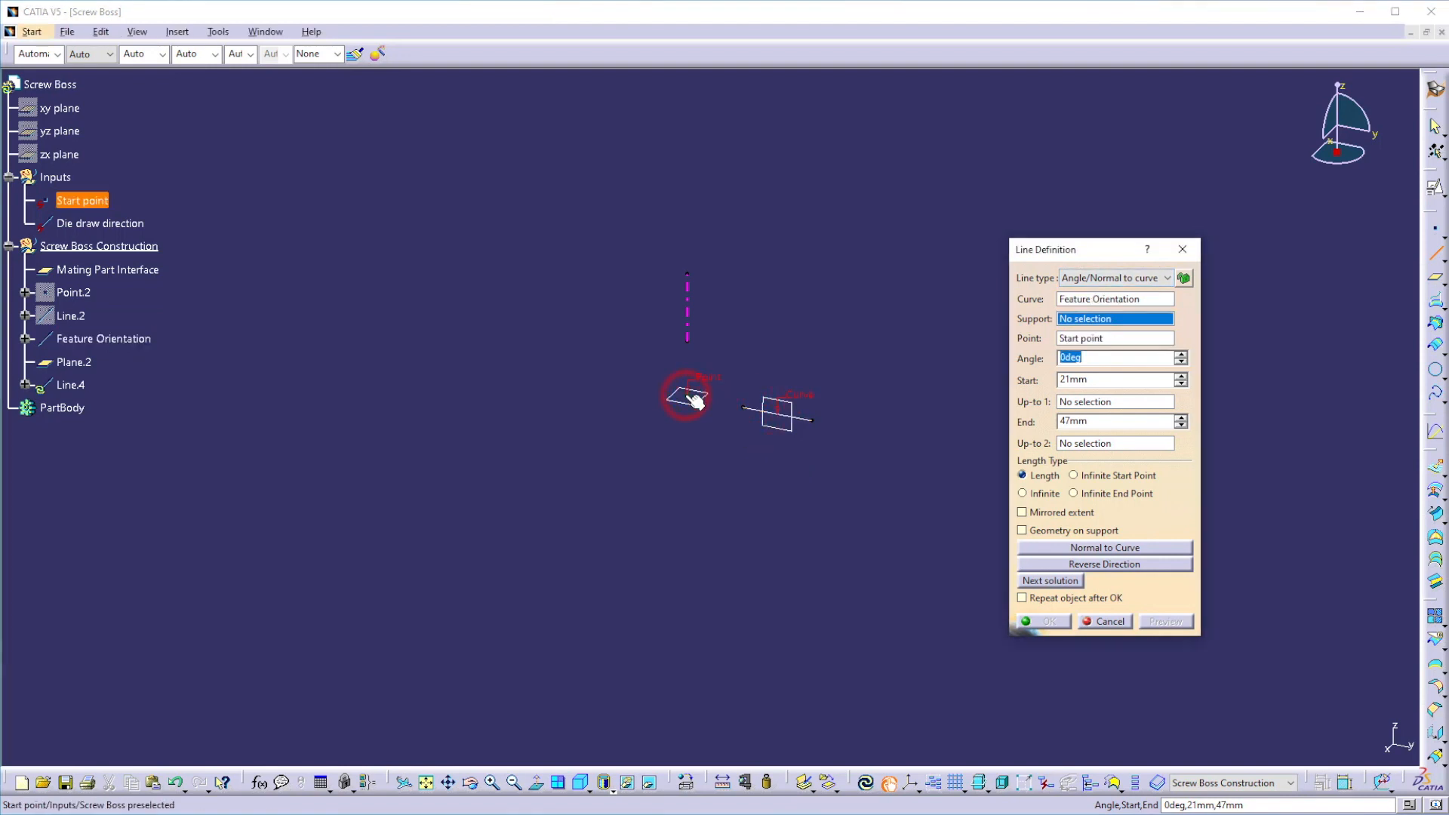
pyautogui.click(764, 428)
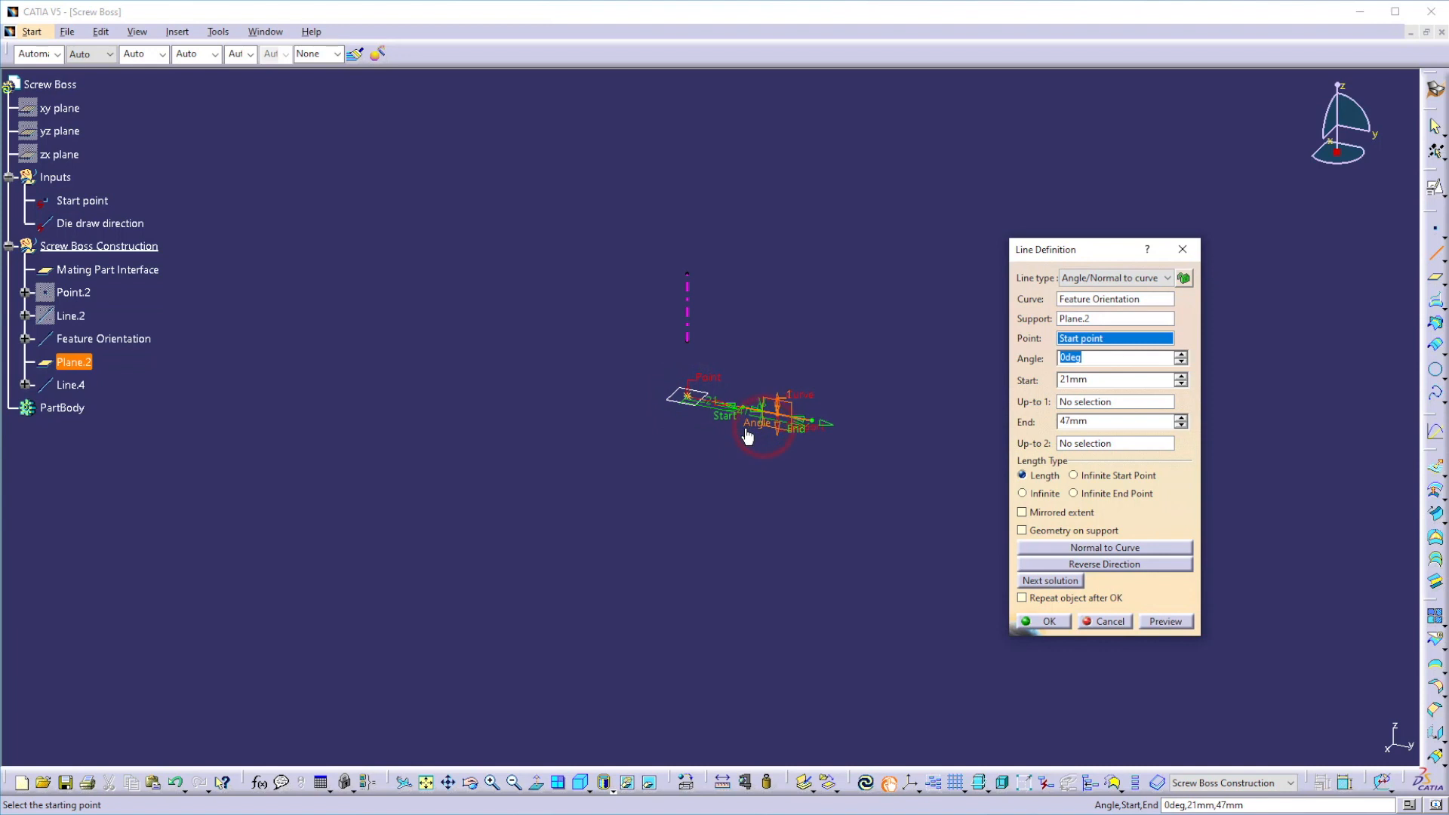
pyautogui.moveTo(1094, 364); pyautogui.dragTo(1041, 359)
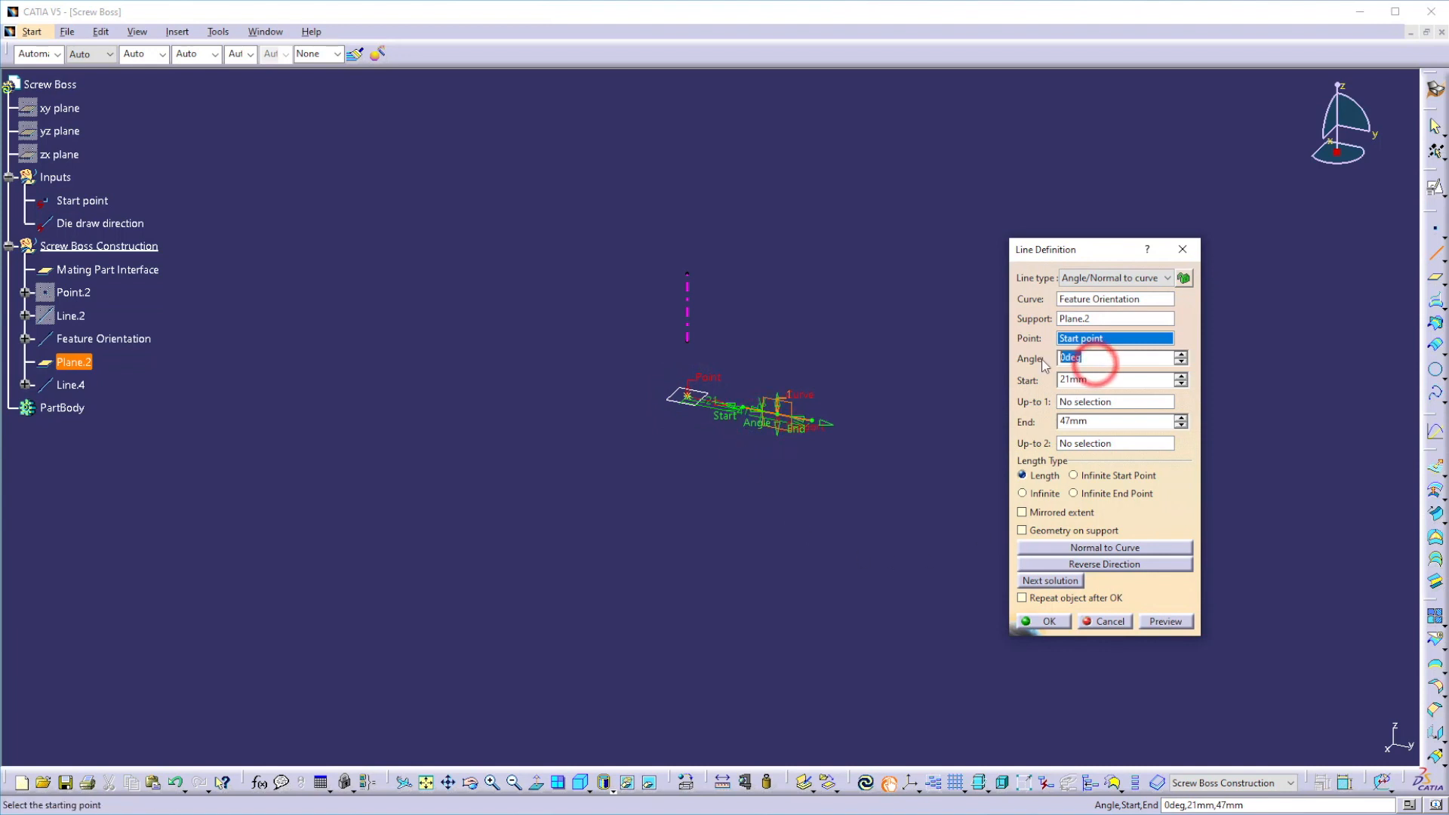
pyautogui.press('Return')
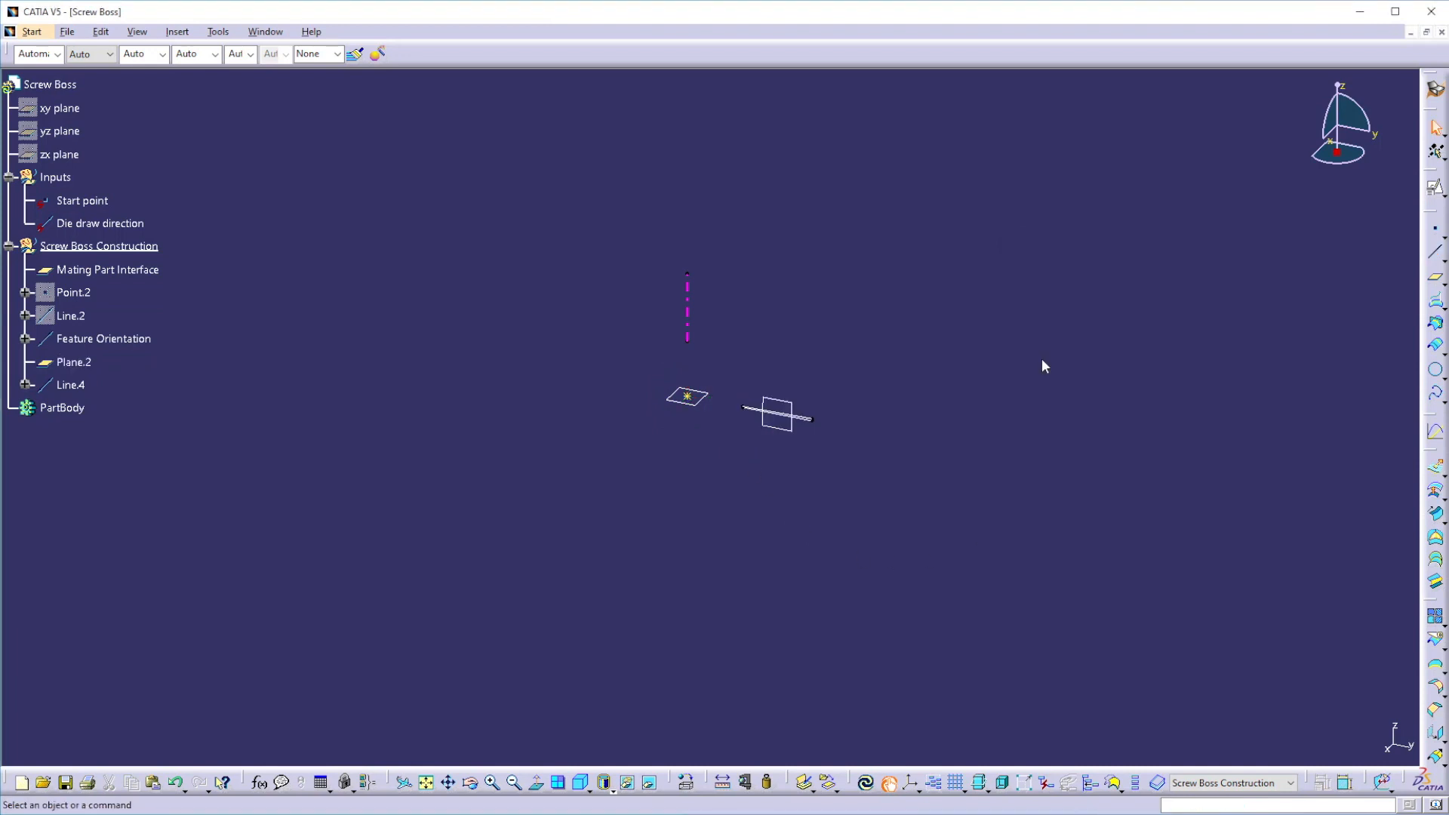
# Step: Enter Lifter Slide Direction as the feature name of the new angled line
pyautogui.click(67, 384)
pyautogui.rightClick(67, 384)
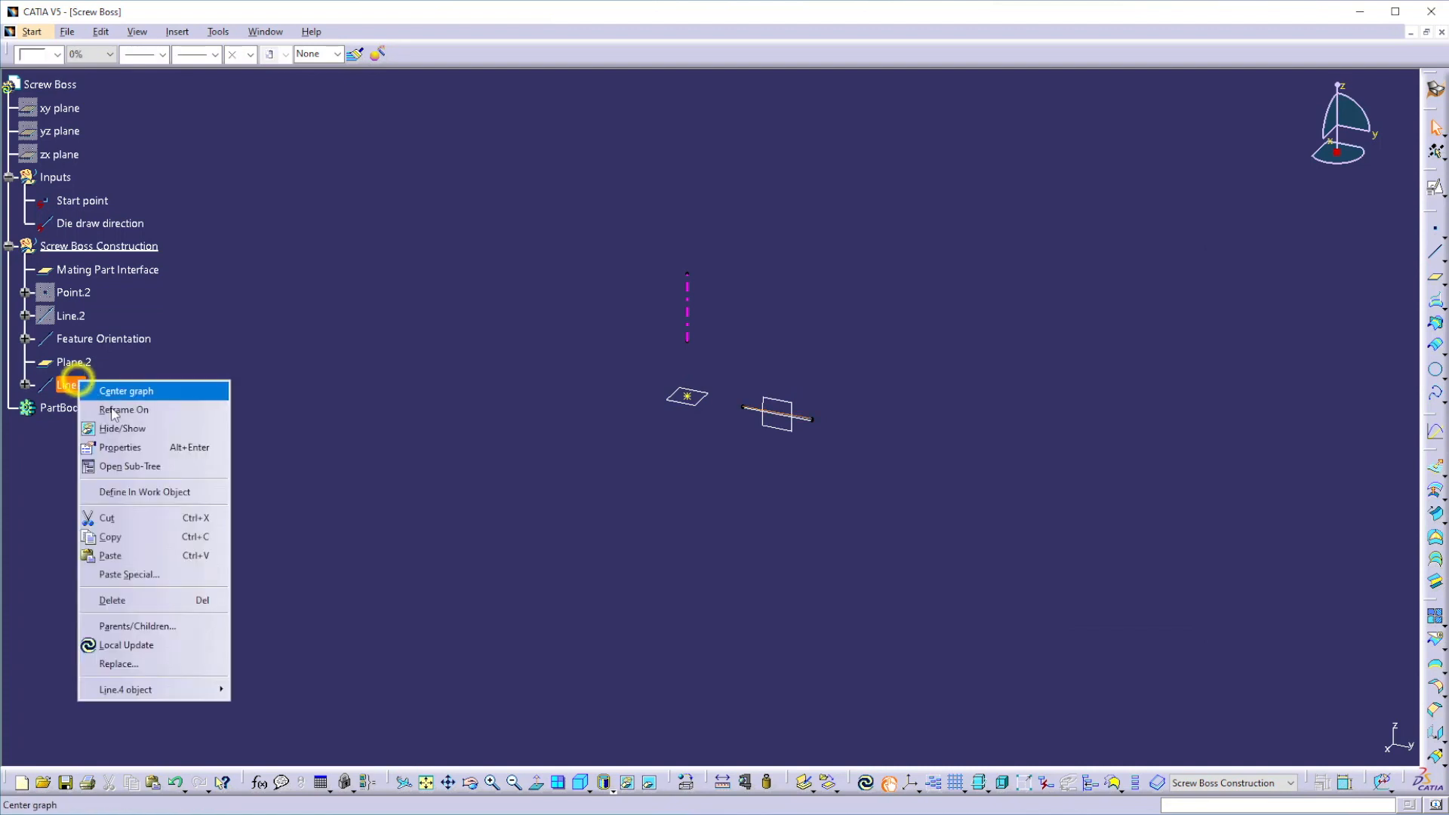
pyautogui.click(133, 448)
pyautogui.doubleClick(940, 307)
pyautogui.write('Lifter')
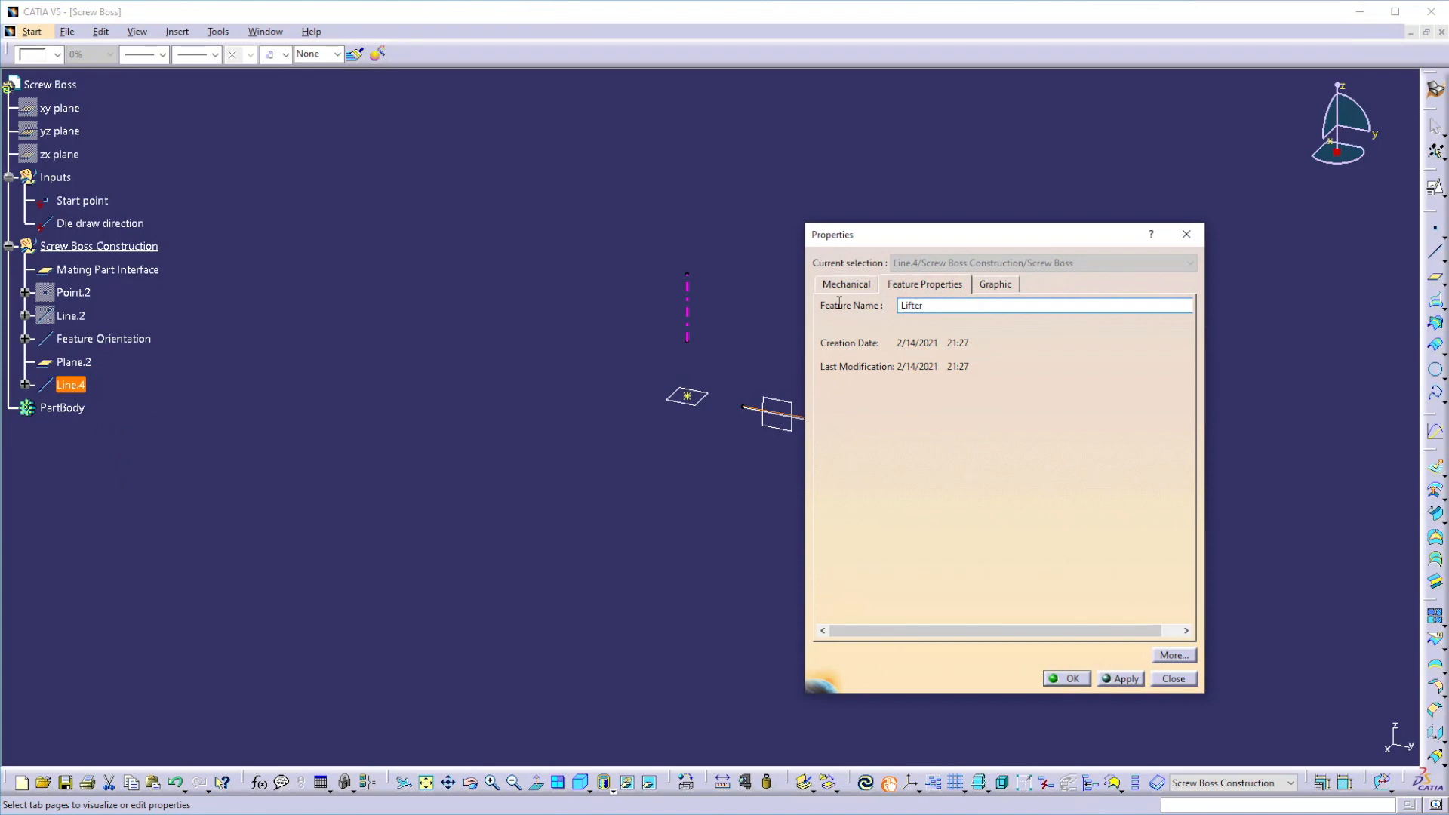
pyautogui.write(' Slide Direction')
# Step: Give the Lifter Slide Direction line a yellow colour, linetype 4 and 0.7 mm thickness
pyautogui.click(996, 284)
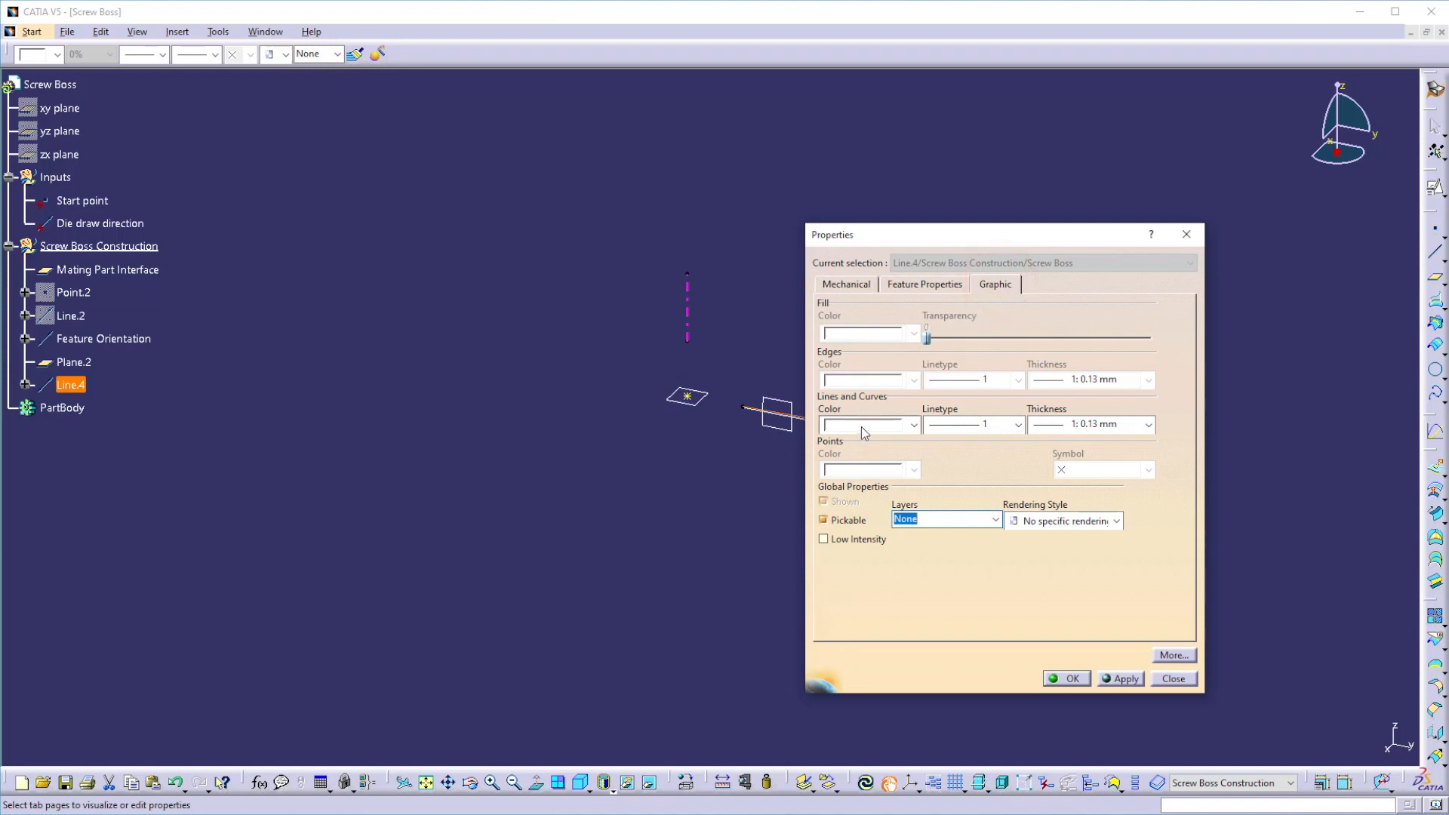
pyautogui.click(861, 427)
pyautogui.click(863, 467)
pyautogui.click(957, 425)
pyautogui.click(964, 489)
pyautogui.click(1067, 424)
pyautogui.click(1059, 472)
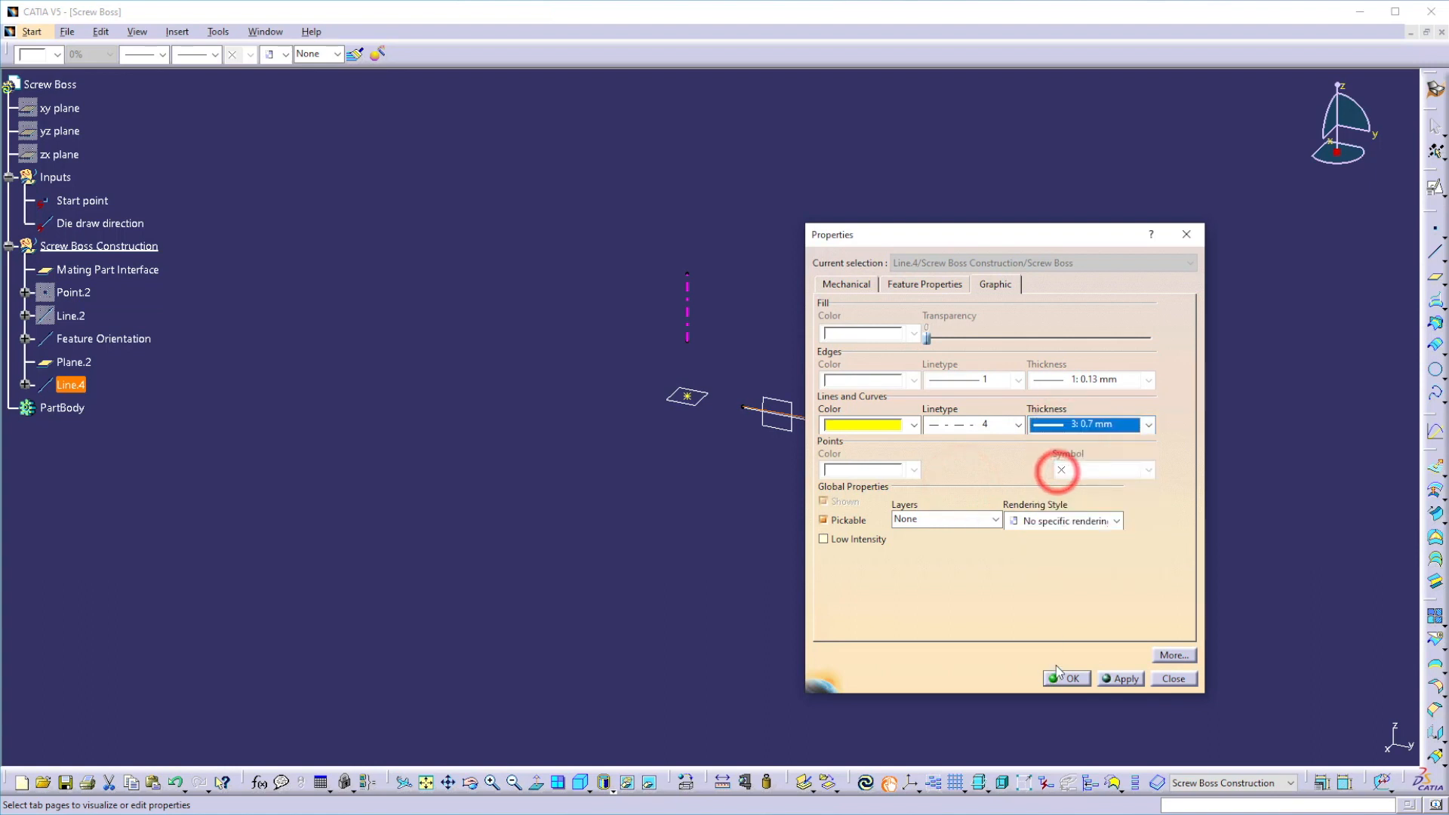
pyautogui.click(1064, 678)
pyautogui.click(789, 572)
# Step: Hide the Feature Orientation line and the plane through the two lines
pyautogui.click(71, 363)
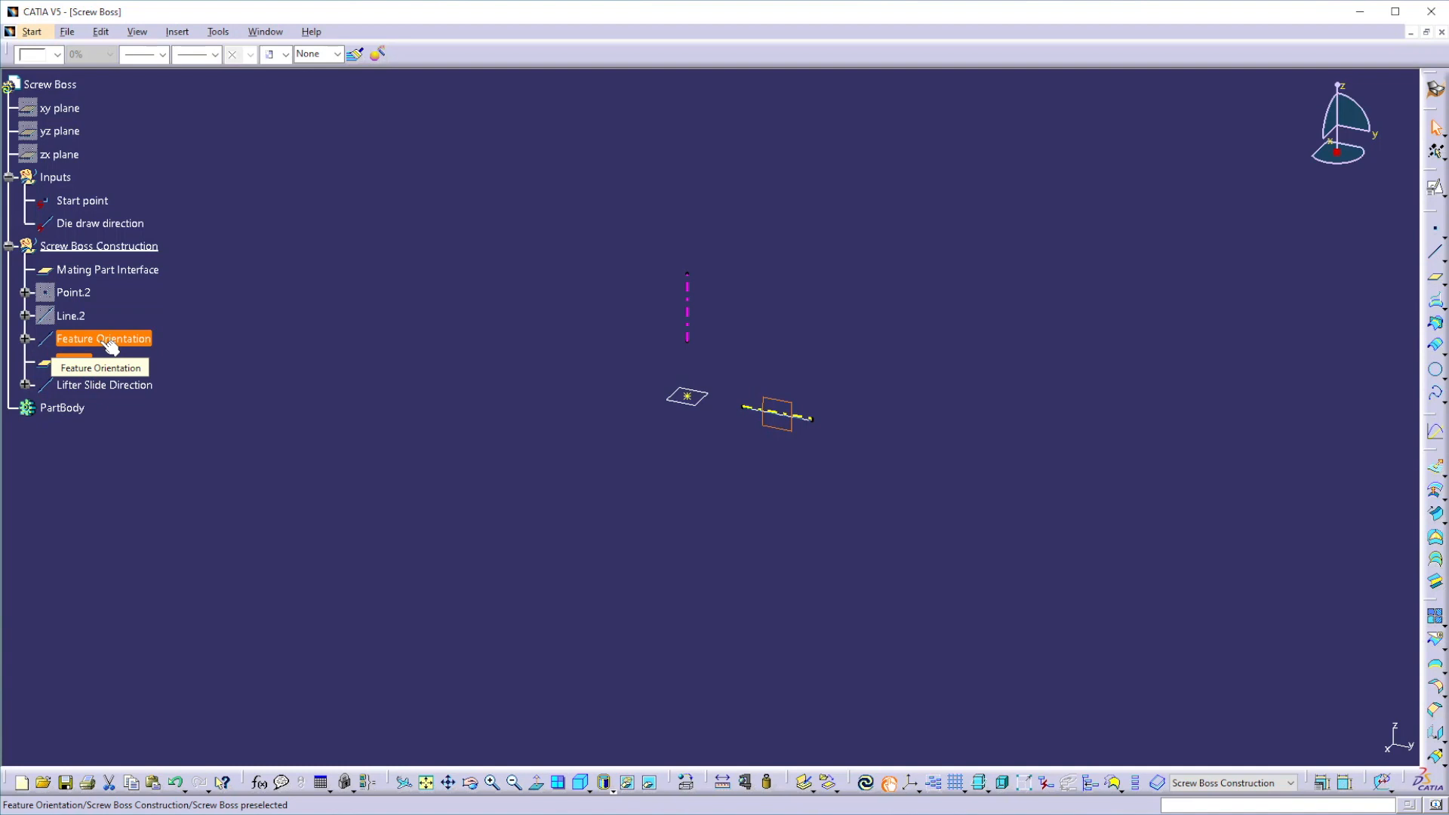
pyautogui.keyDown('ctrl'); pyautogui.click(103, 340); pyautogui.keyUp('ctrl')
pyautogui.rightClick(102, 341)
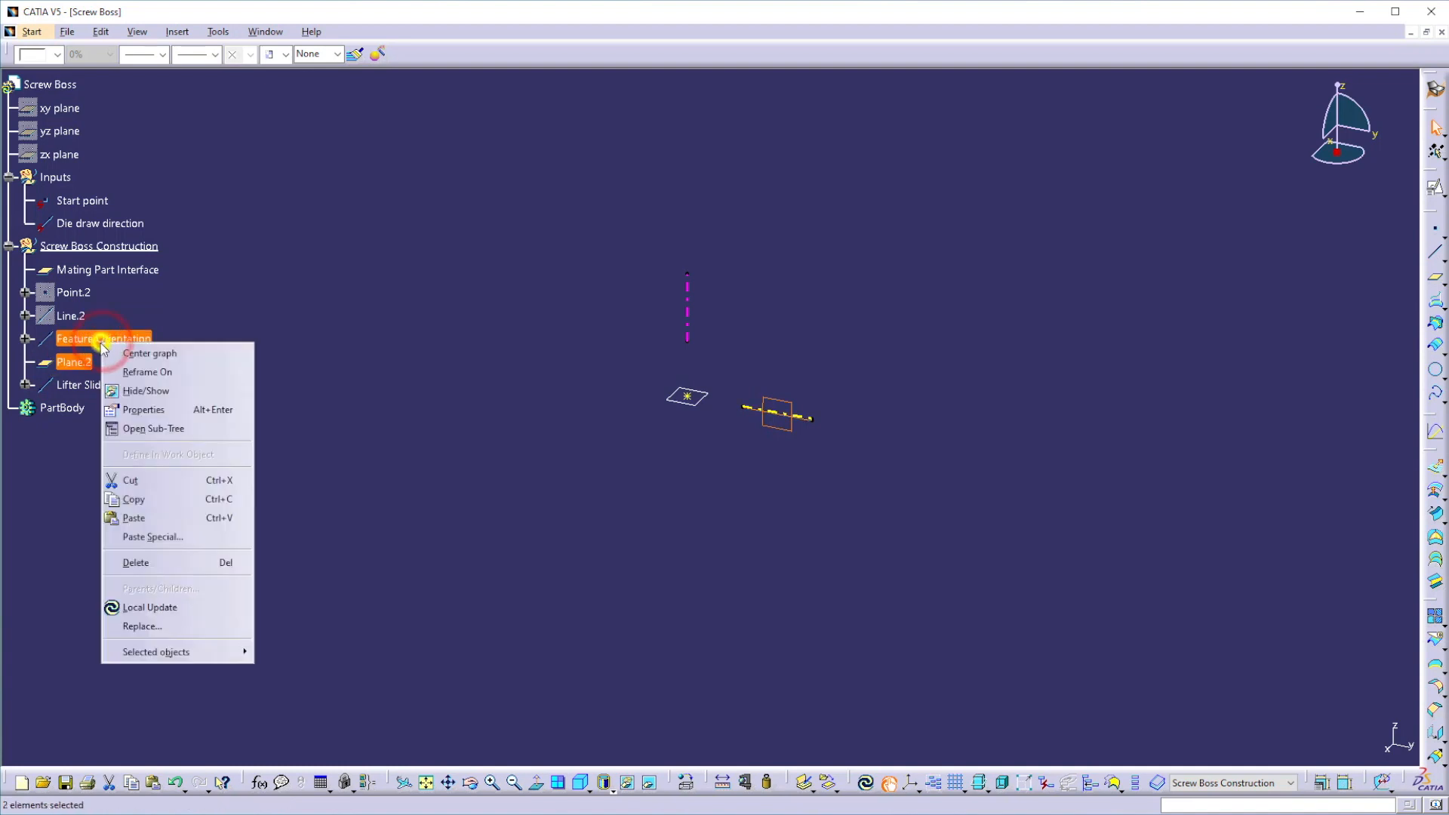
pyautogui.click(146, 391)
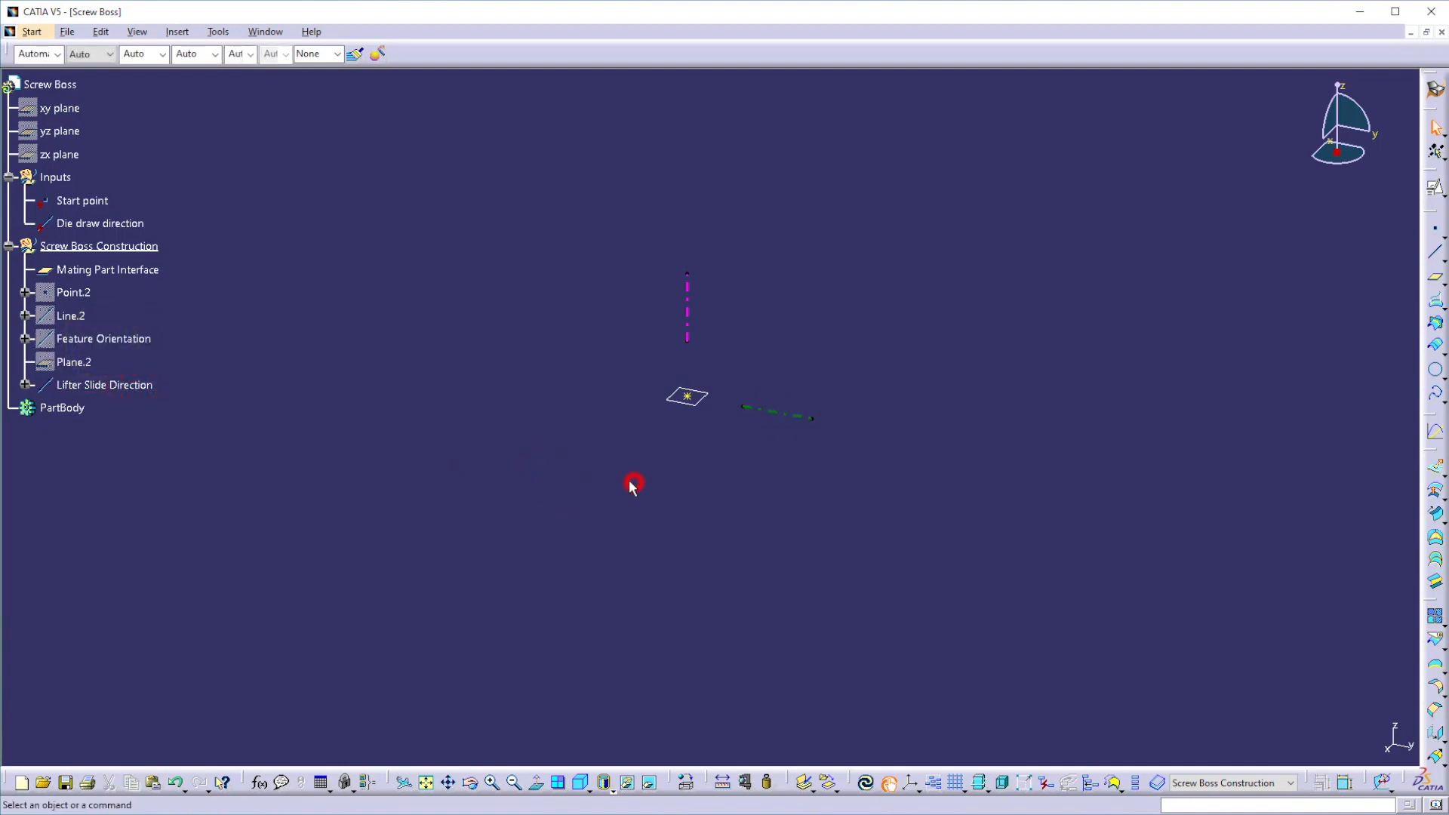
# Step: Create a plane offset from Mating Part Interface, with the direction reversed so that it lies below
pyautogui.moveTo(717, 544); pyautogui.dragTo(567, 528, button='middle')
pyautogui.moveTo(384, 521); pyautogui.dragTo(400, 491, button='middle')
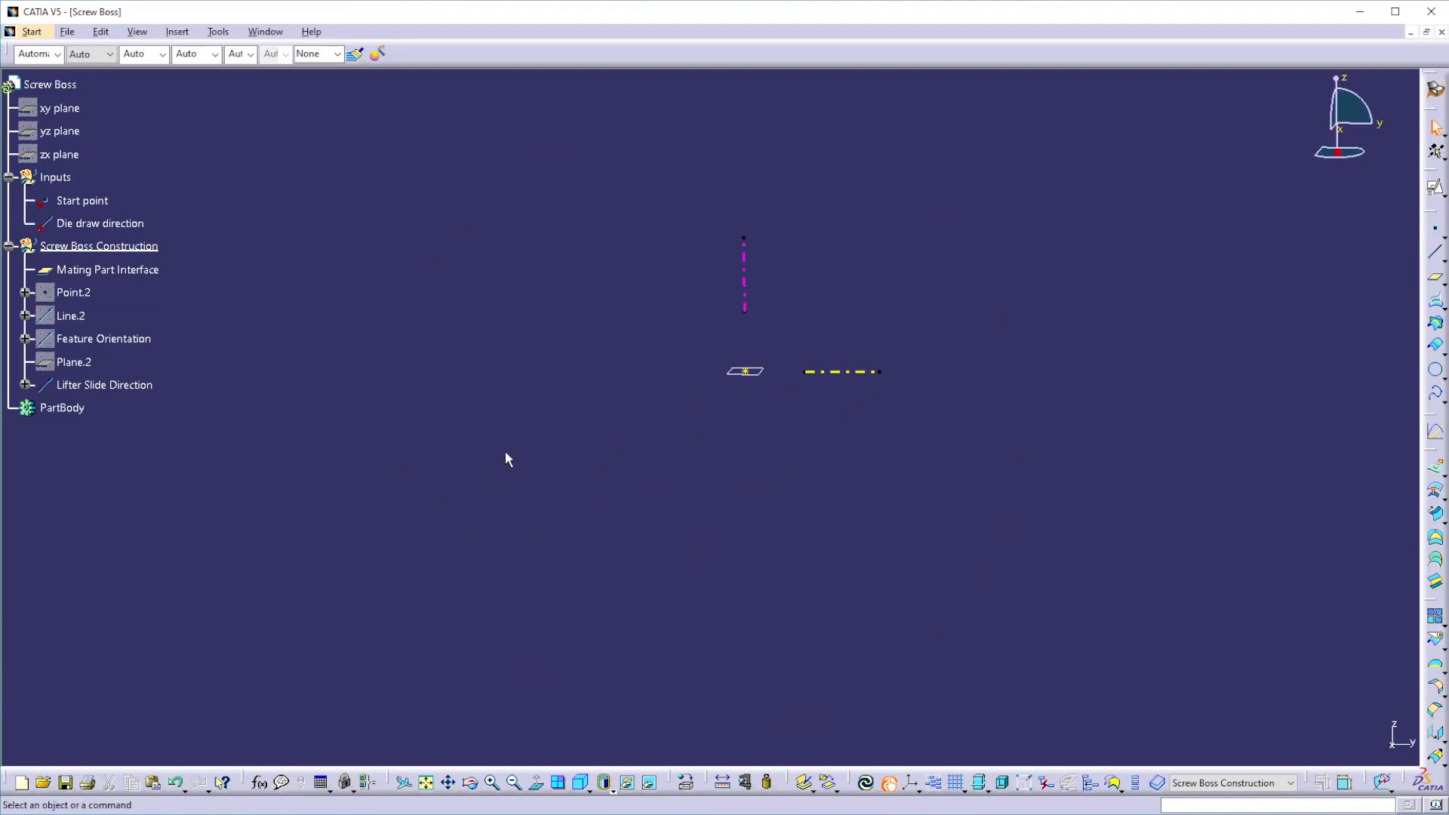
pyautogui.click(1434, 277)
pyautogui.click(747, 371)
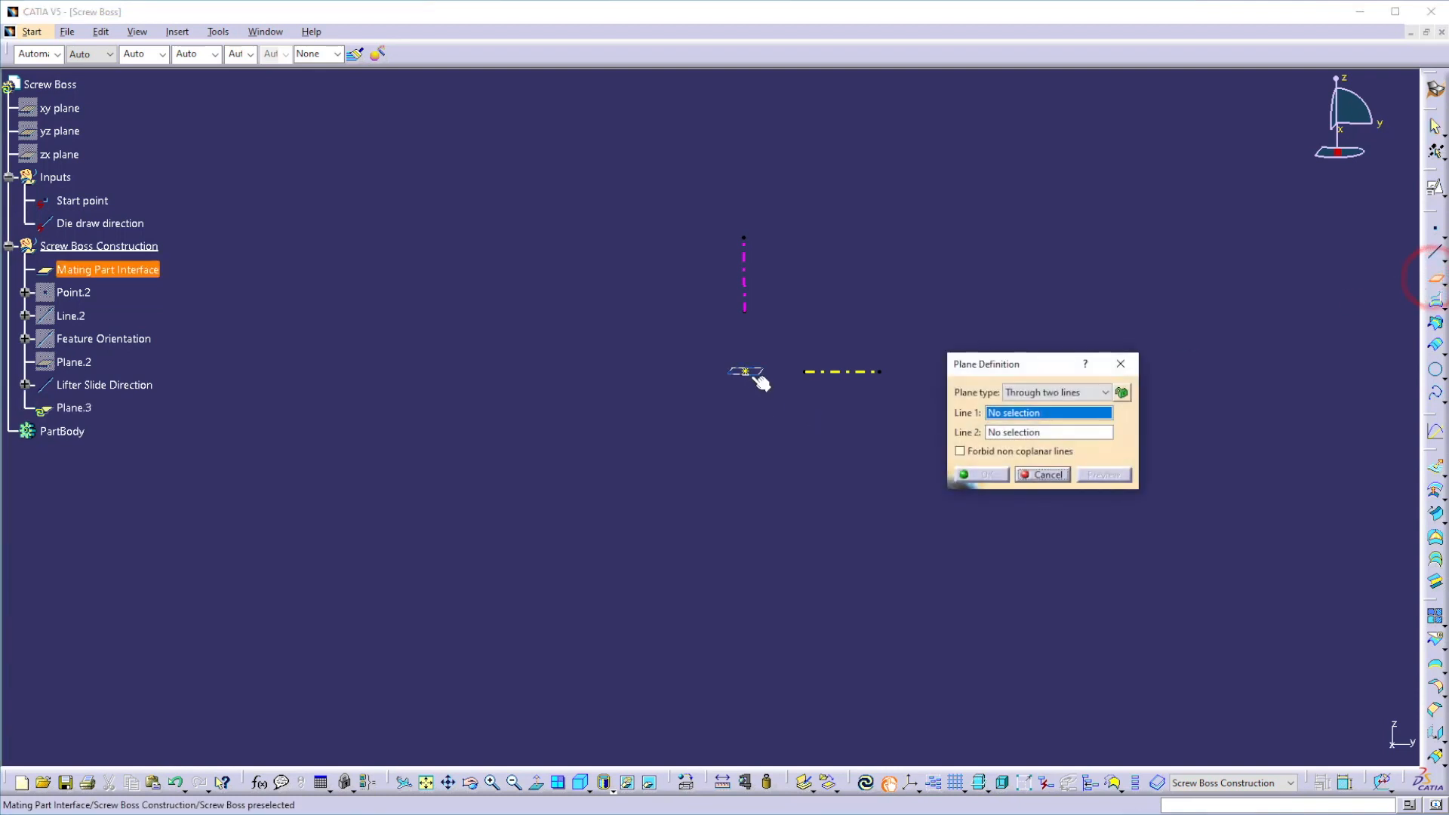
pyautogui.click(982, 455)
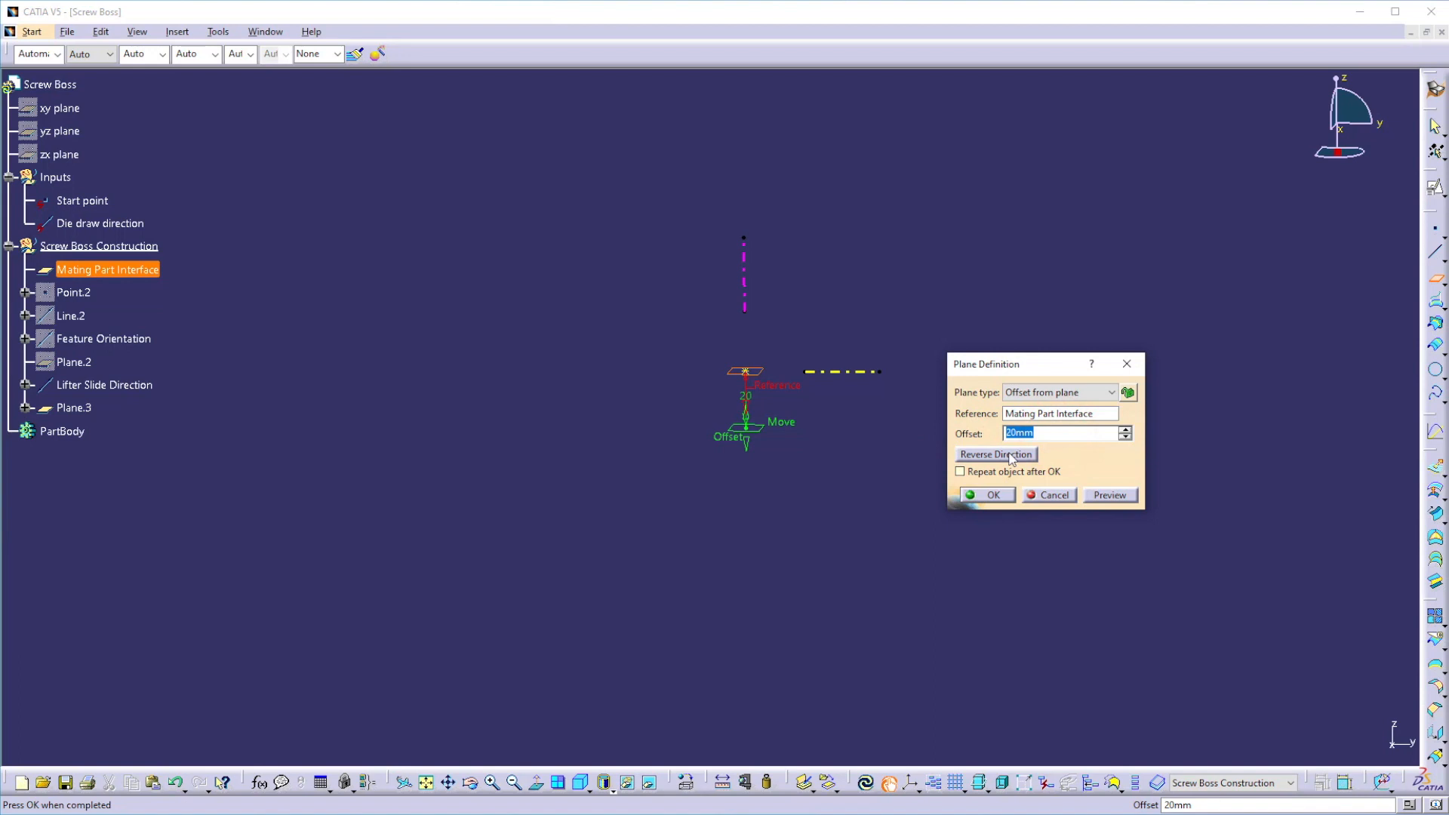
pyautogui.press('Return')
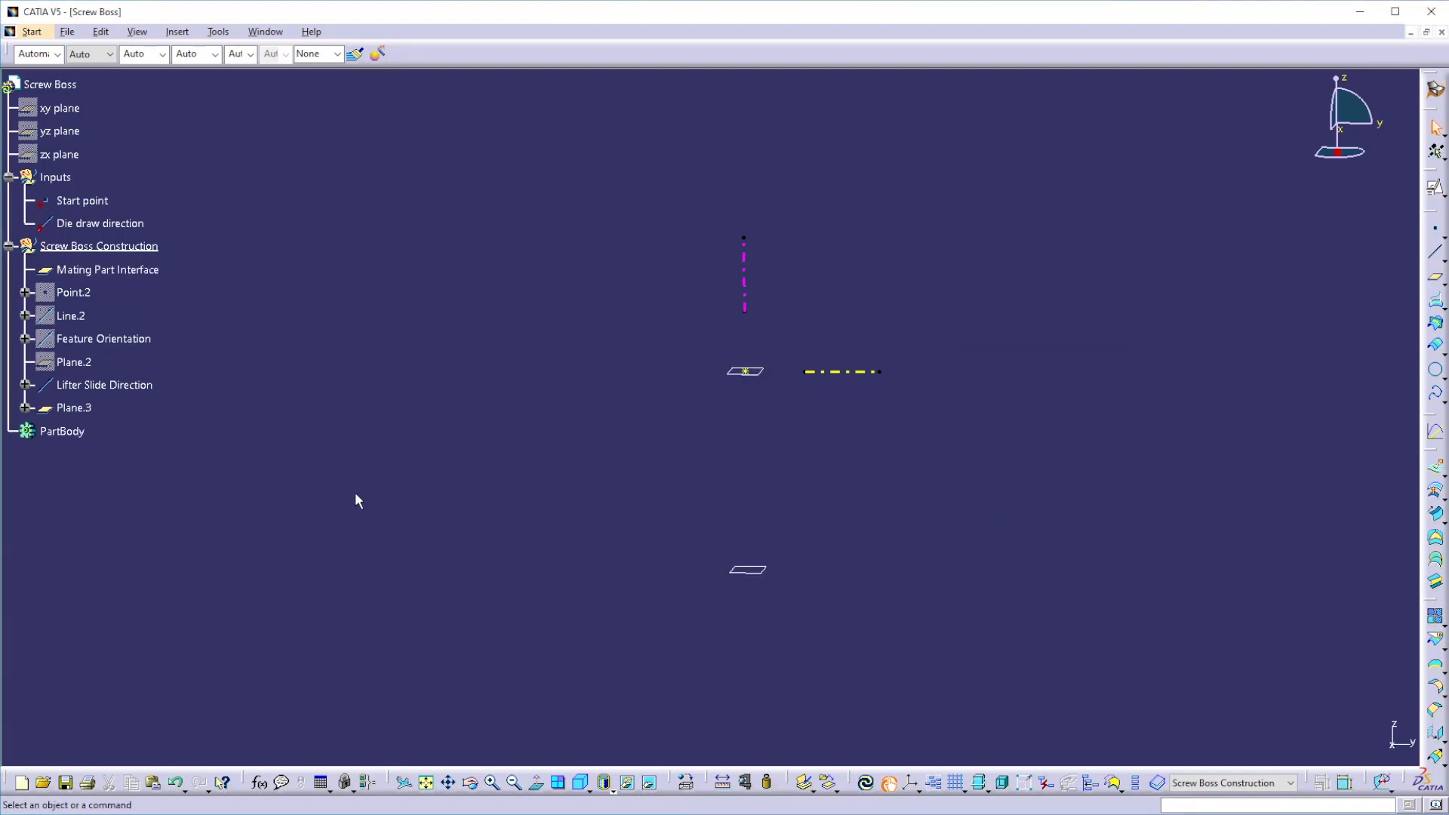
# Step: Rename the offset plane below Mating Part Interface as LWR Limit
pyautogui.click(81, 409)
pyautogui.rightClick(89, 408)
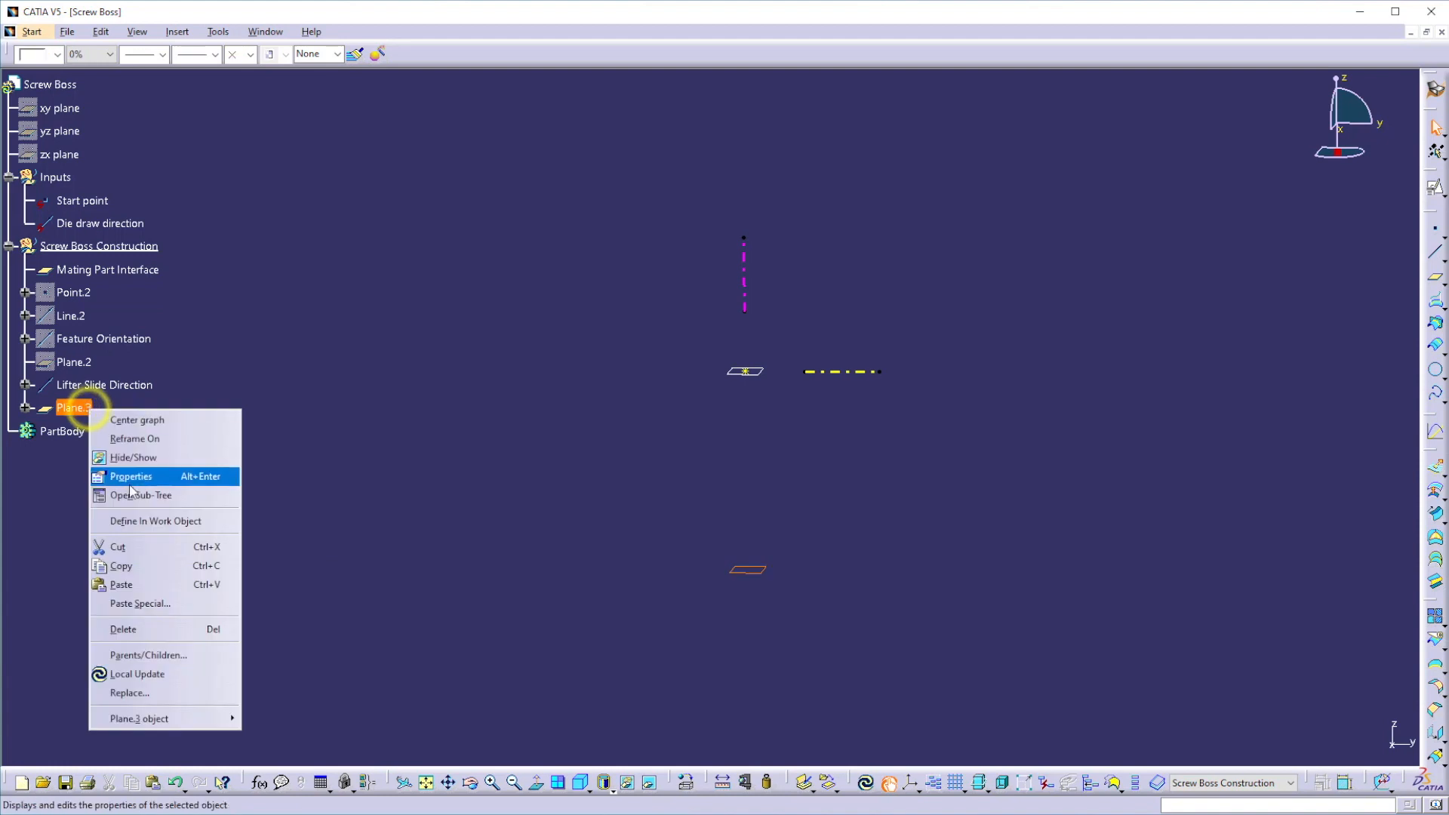
pyautogui.click(132, 476)
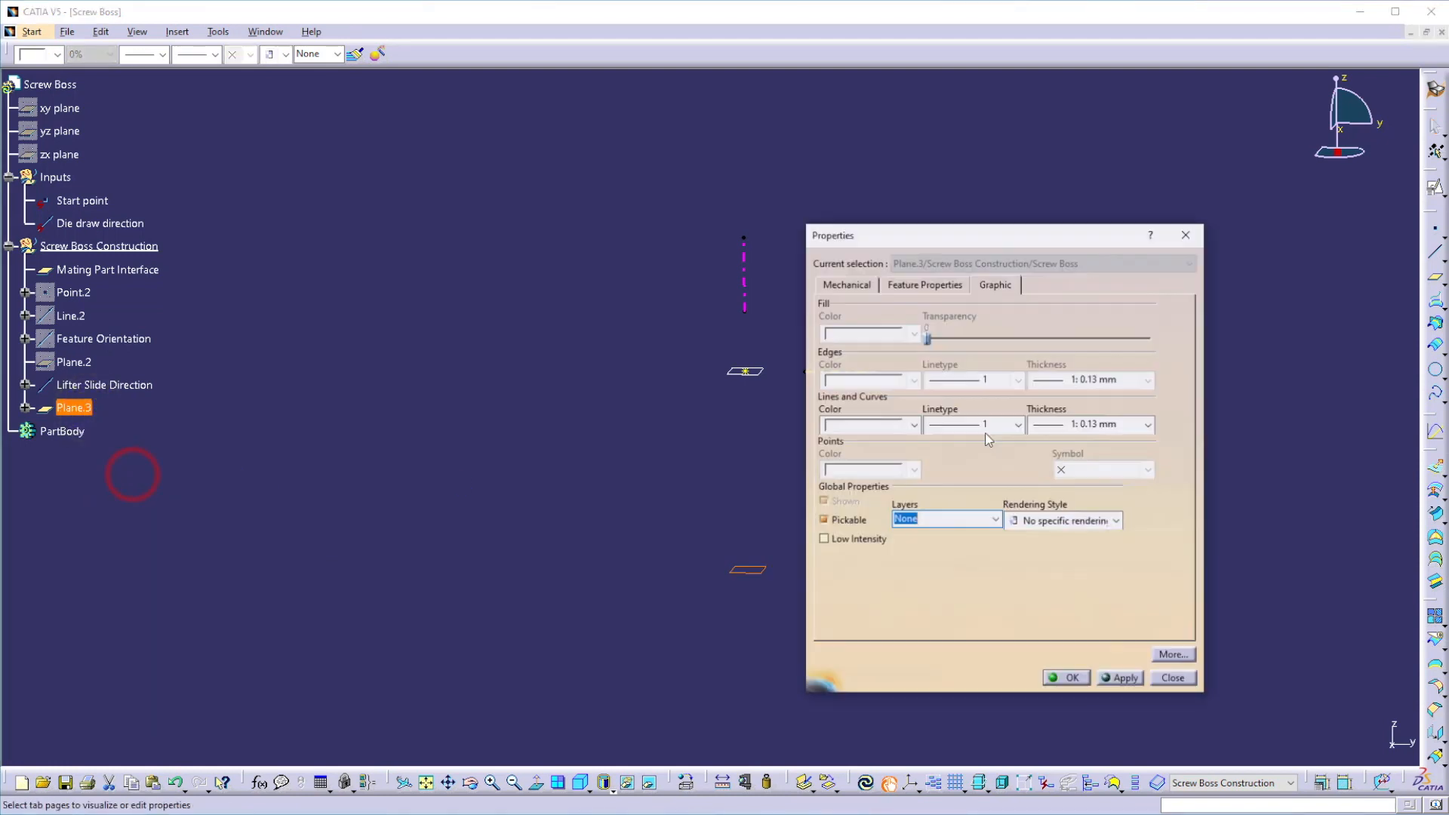
pyautogui.click(925, 284)
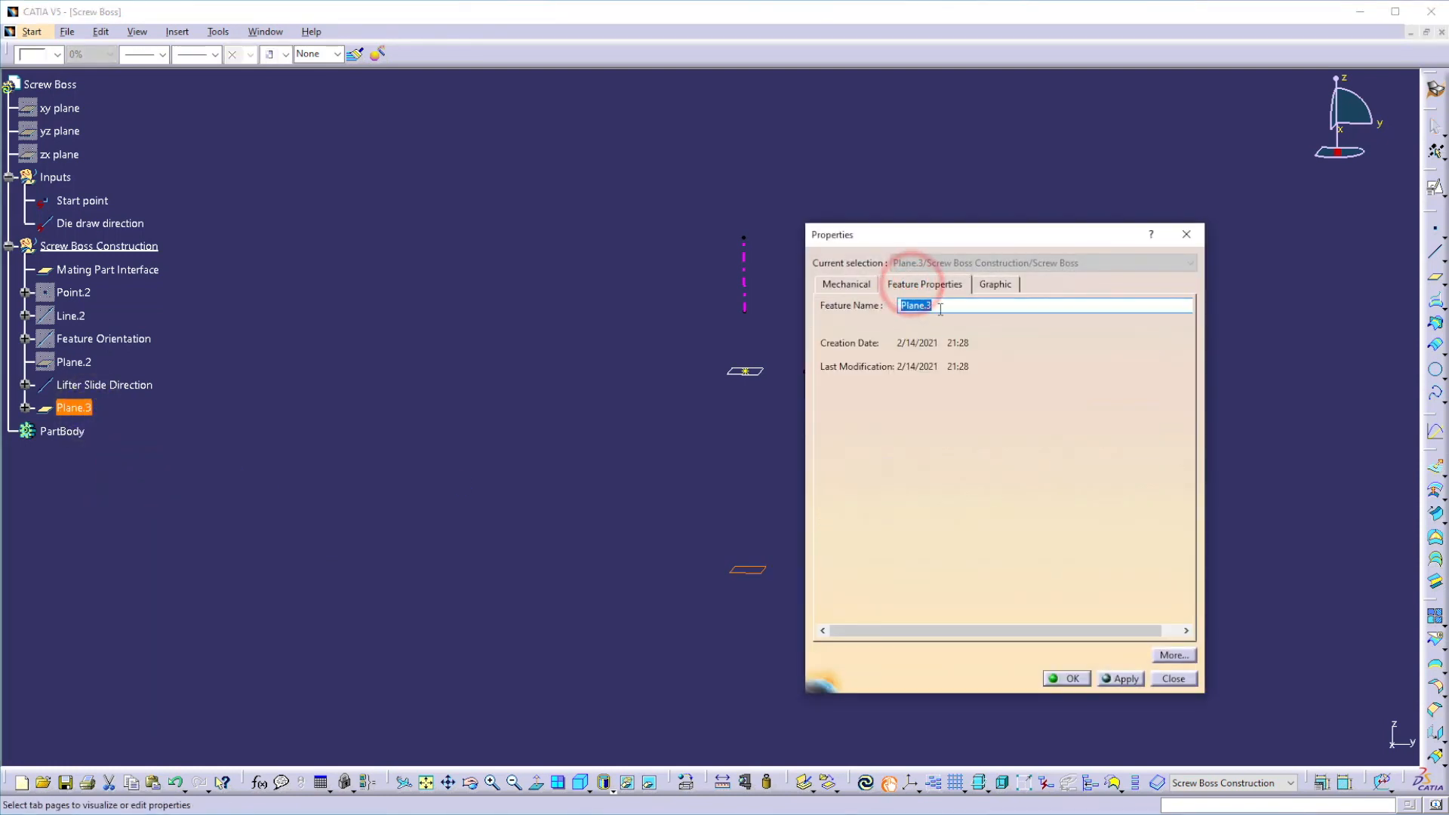
pyautogui.write('LWR')
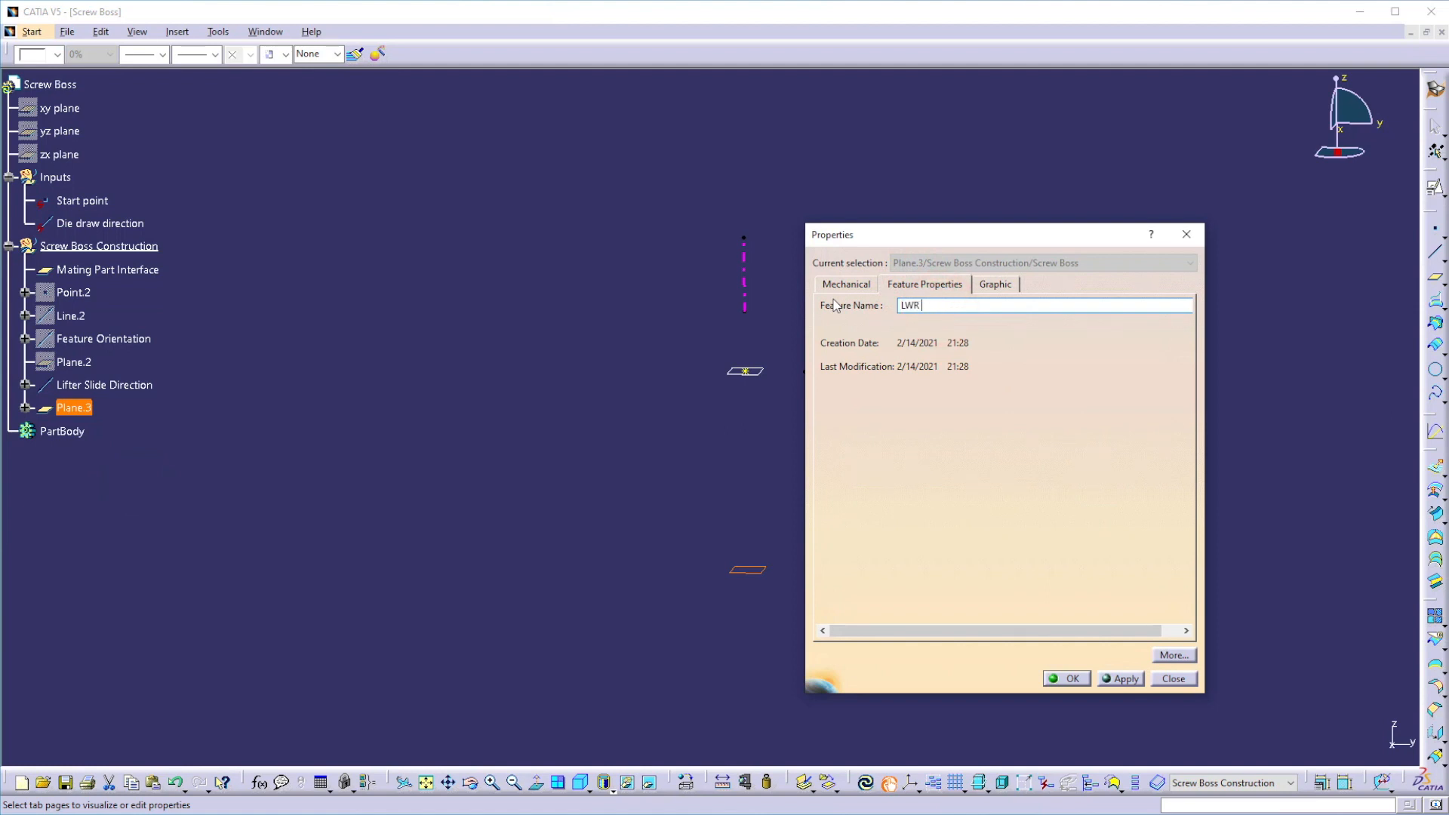
pyautogui.write(' Limit')
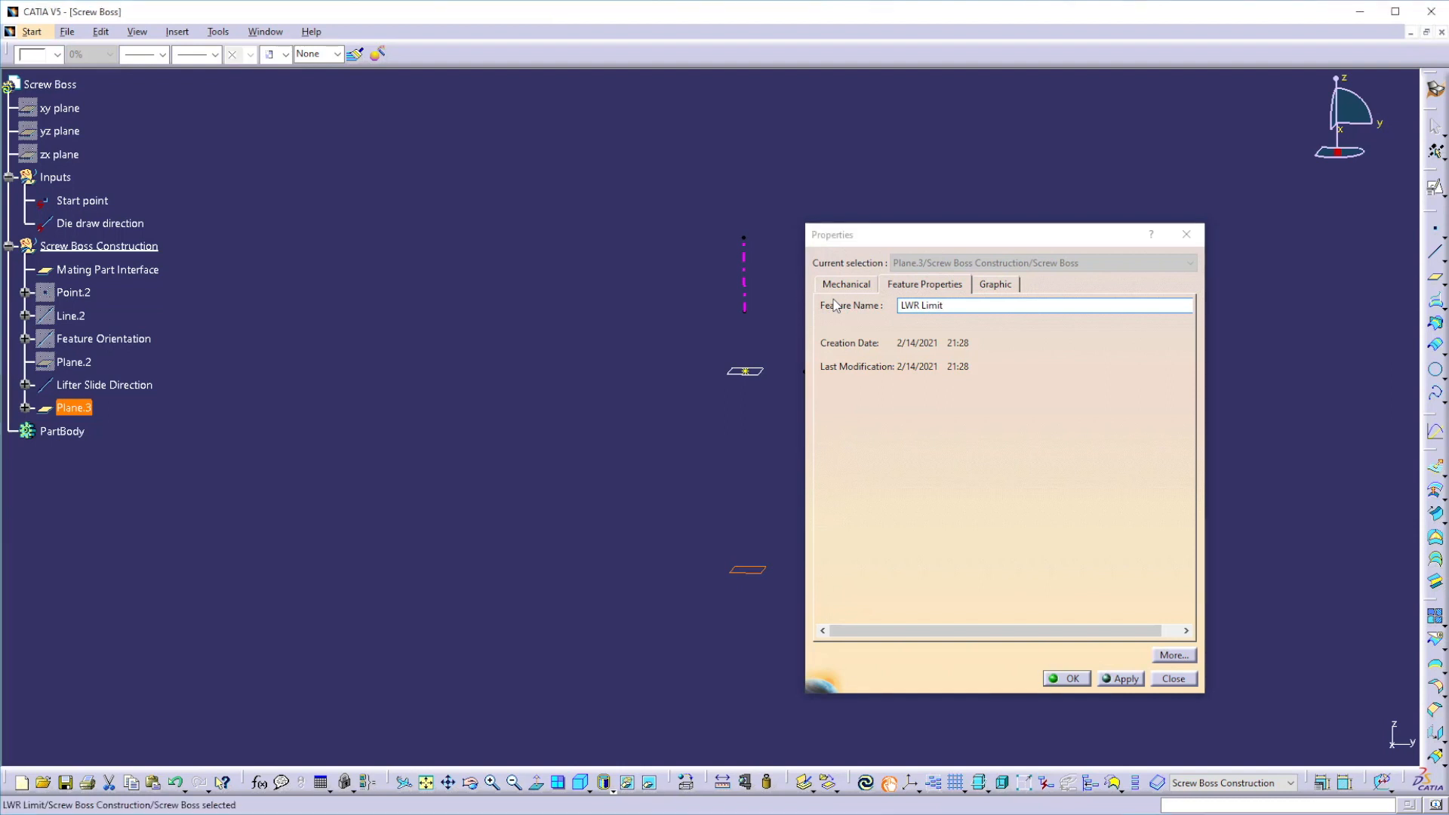
pyautogui.press('Return')
pyautogui.click(808, 519)
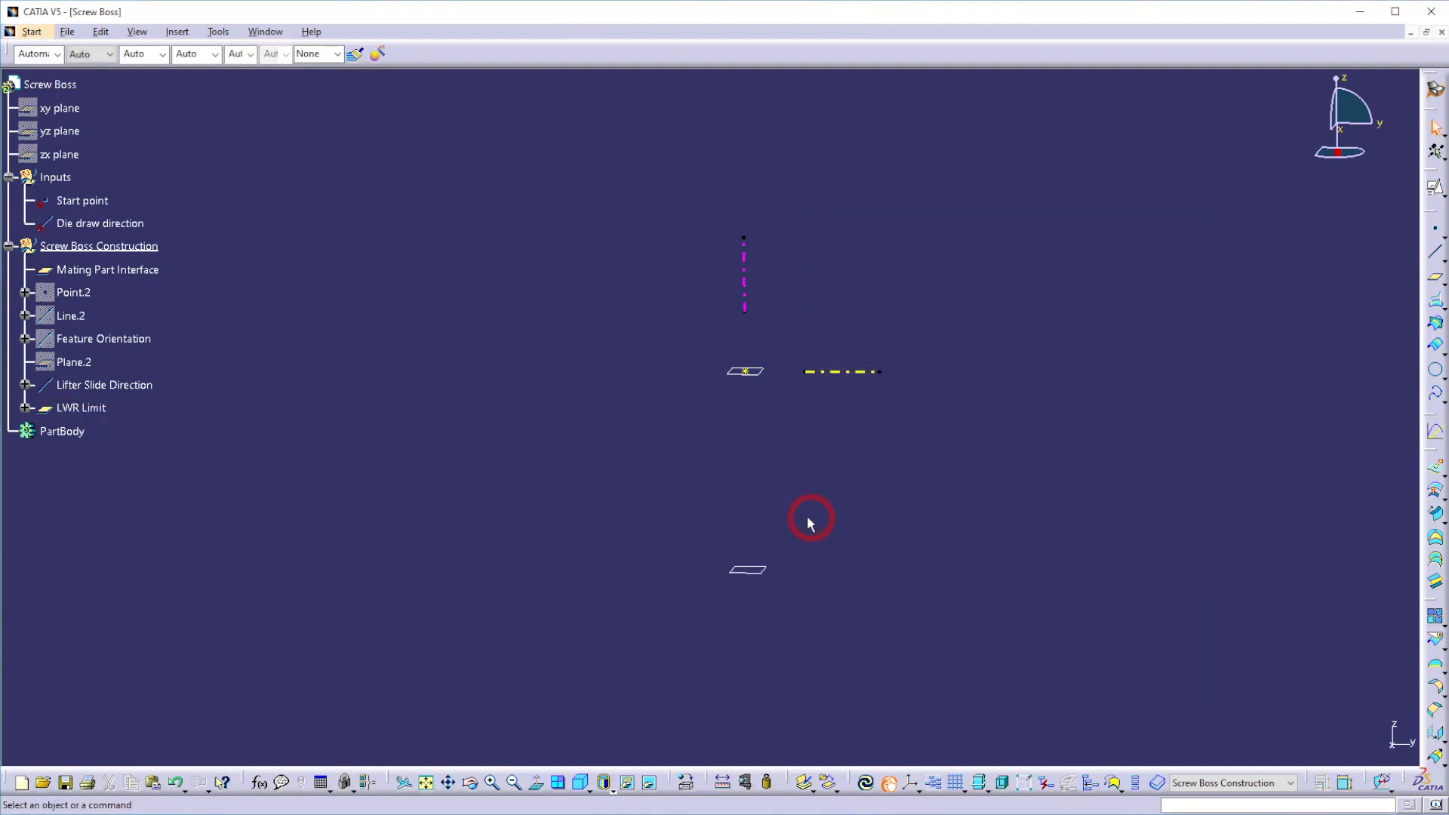
# Step: Create a plane offset 2.5 mm above Mating Part Interface
pyautogui.click(1435, 278)
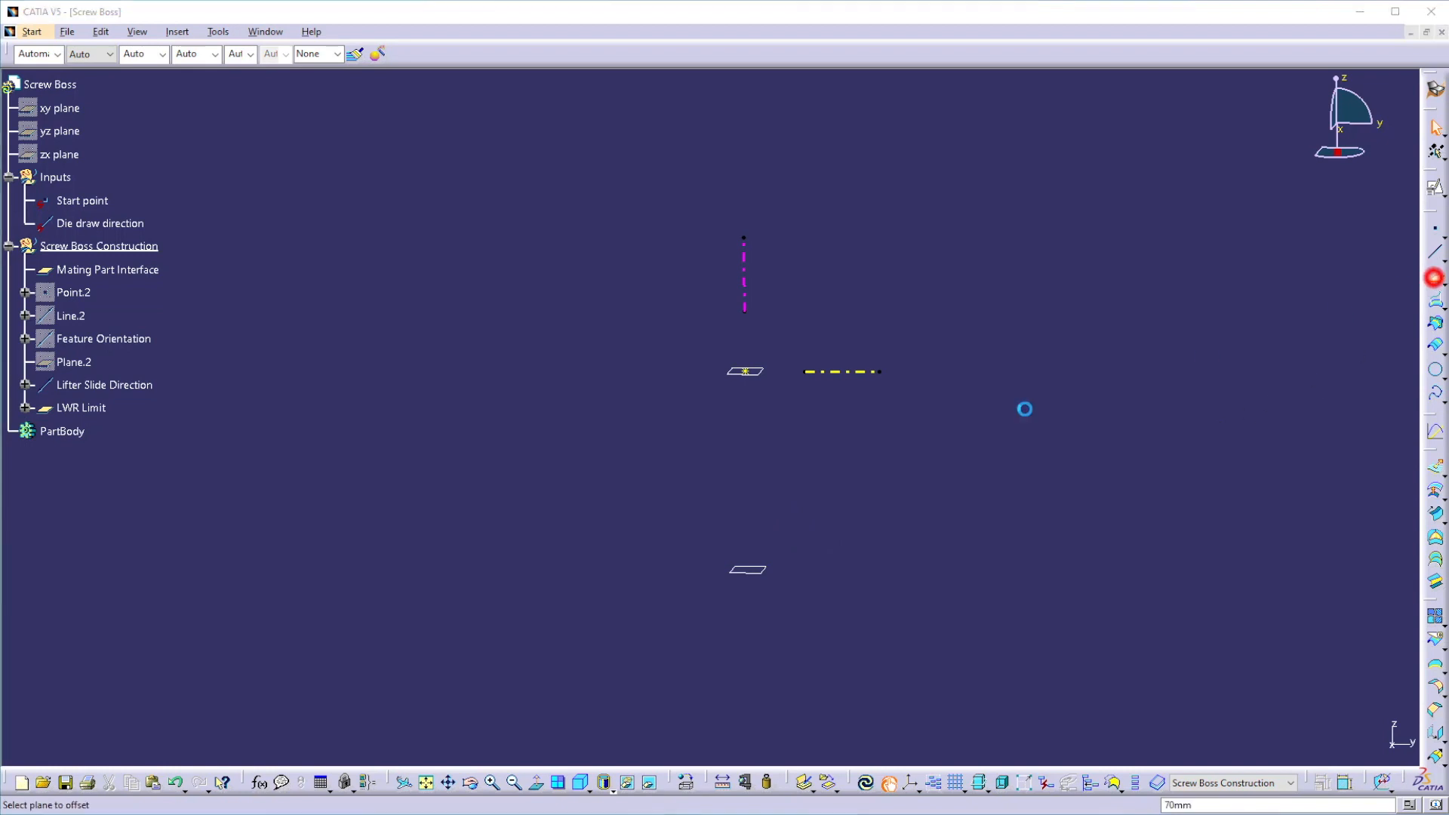
pyautogui.click(739, 372)
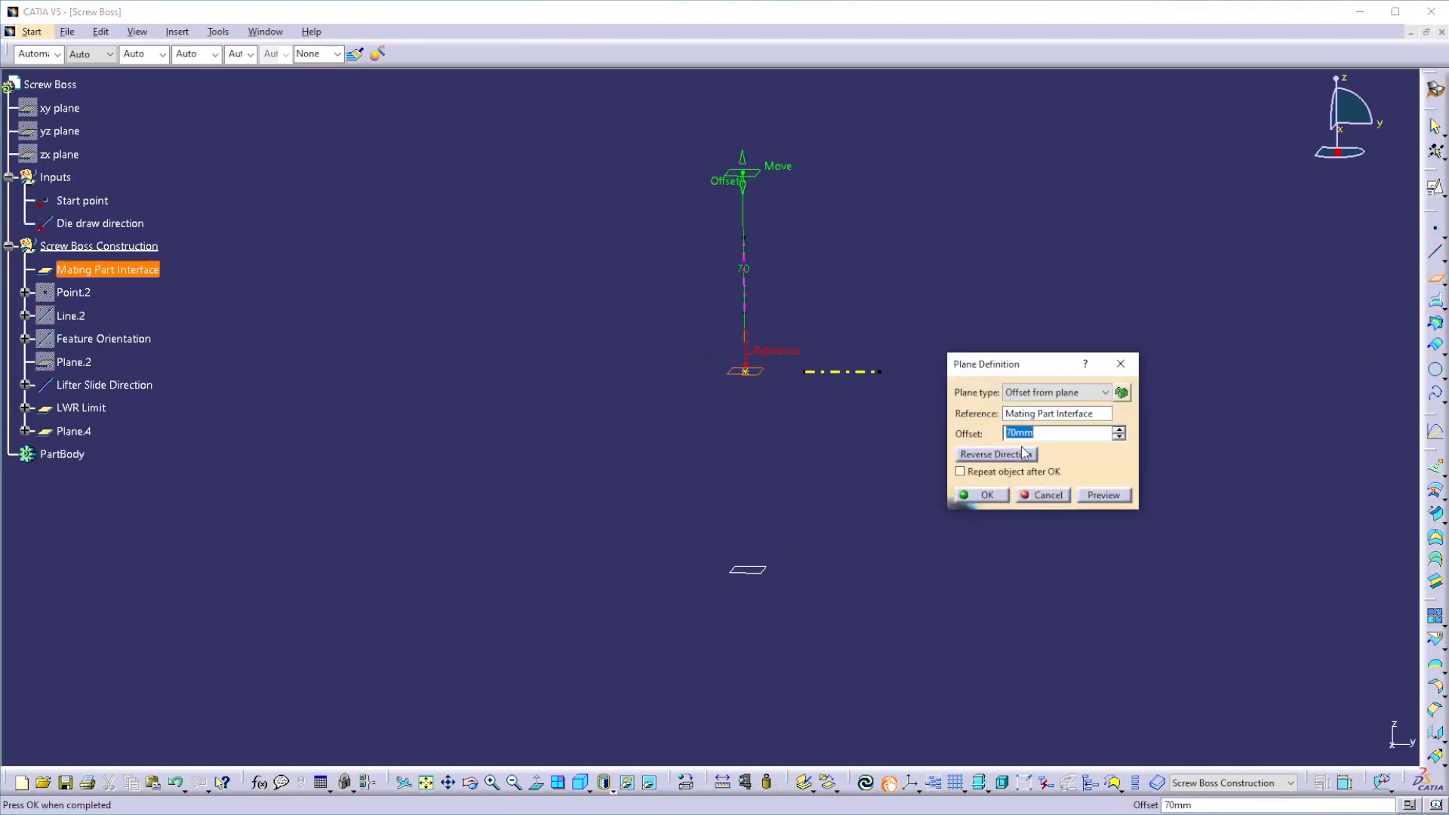
pyautogui.moveTo(1050, 432); pyautogui.dragTo(981, 431)
pyautogui.write('2.5')
pyautogui.press('Return')
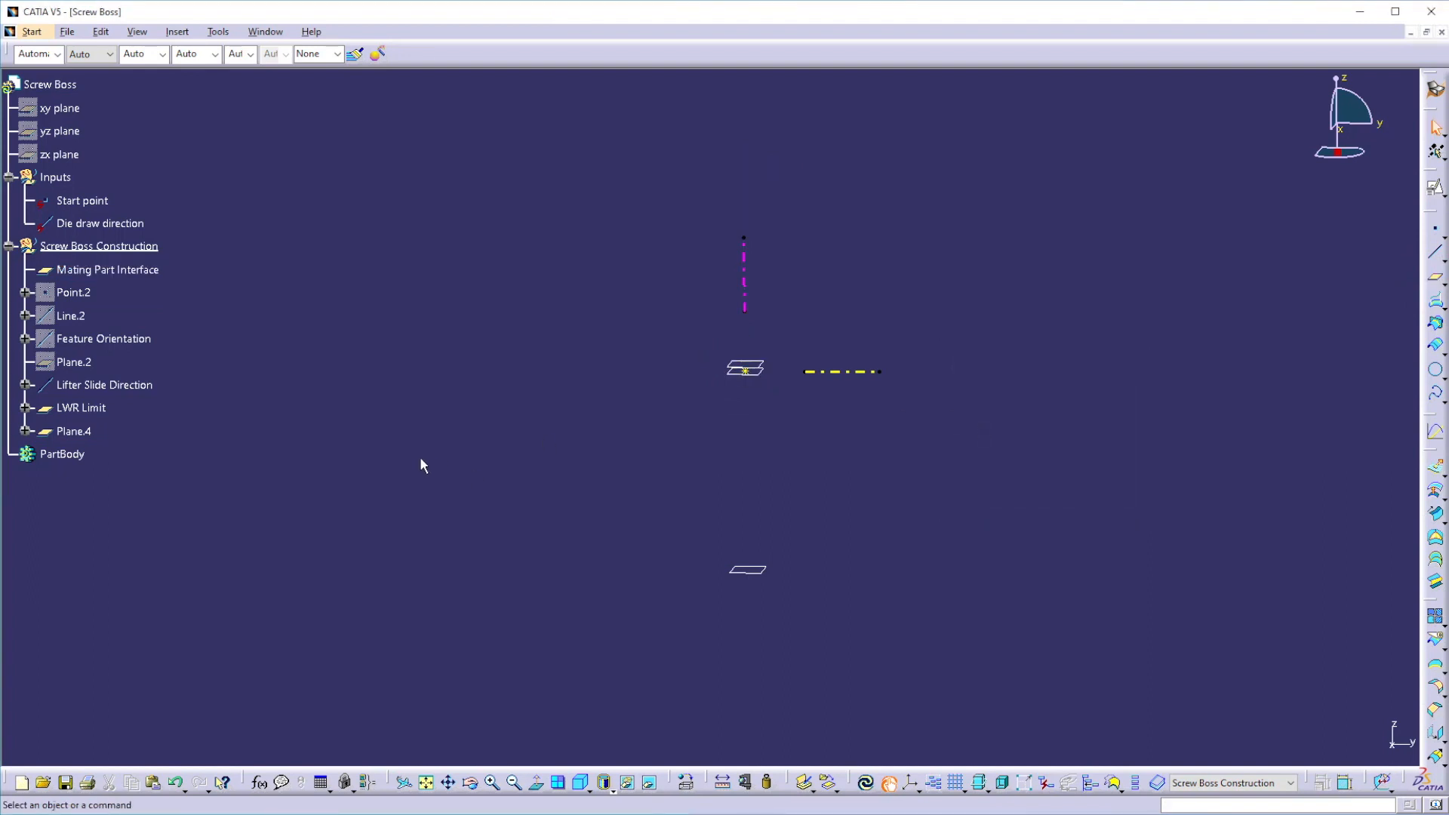
# Step: Rename the plane offset 2.5 mm above Mating Part Interface as Sum of mating part thickness
pyautogui.rightClick(73, 431)
pyautogui.click(117, 498)
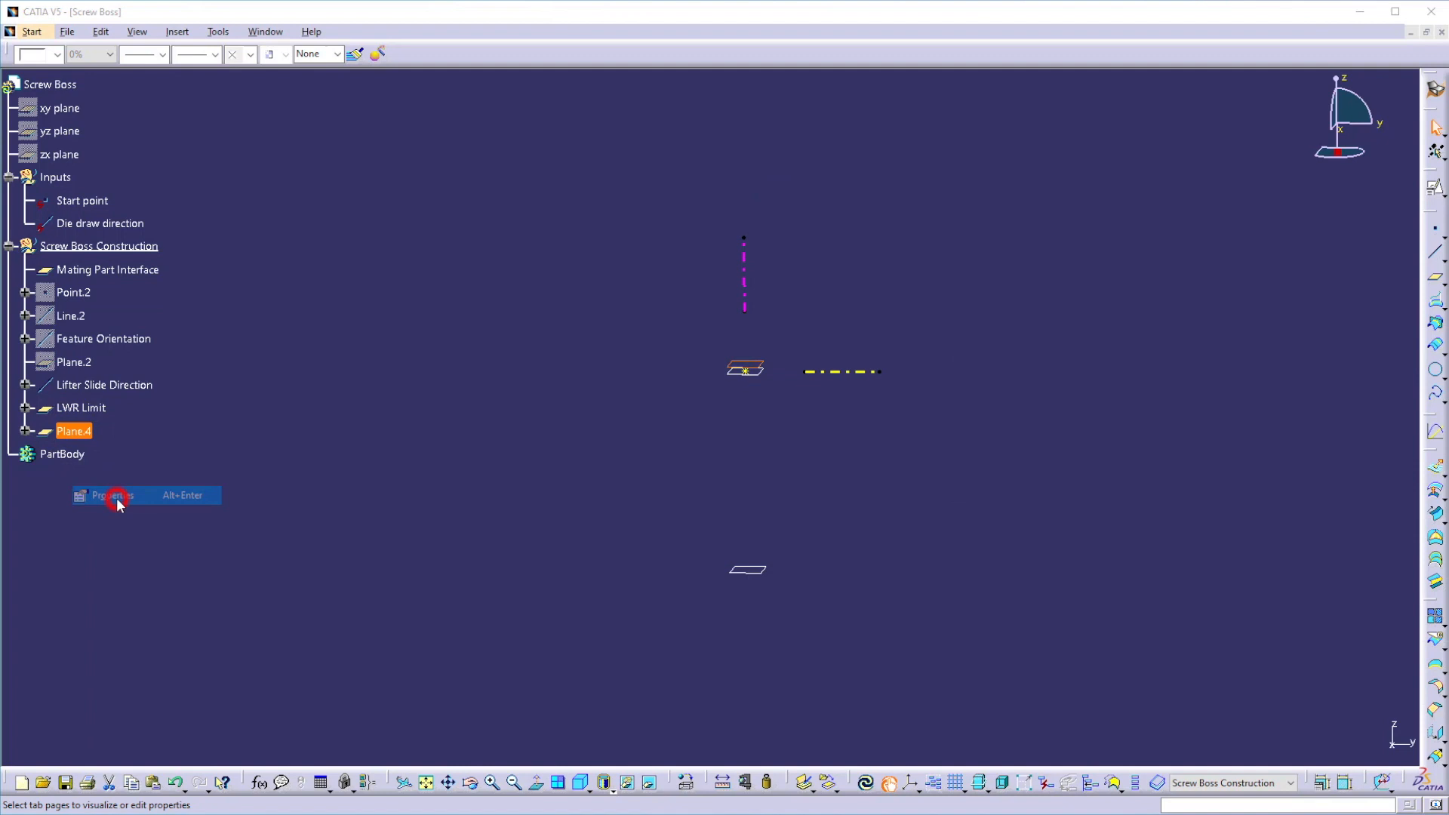
pyautogui.doubleClick(949, 305)
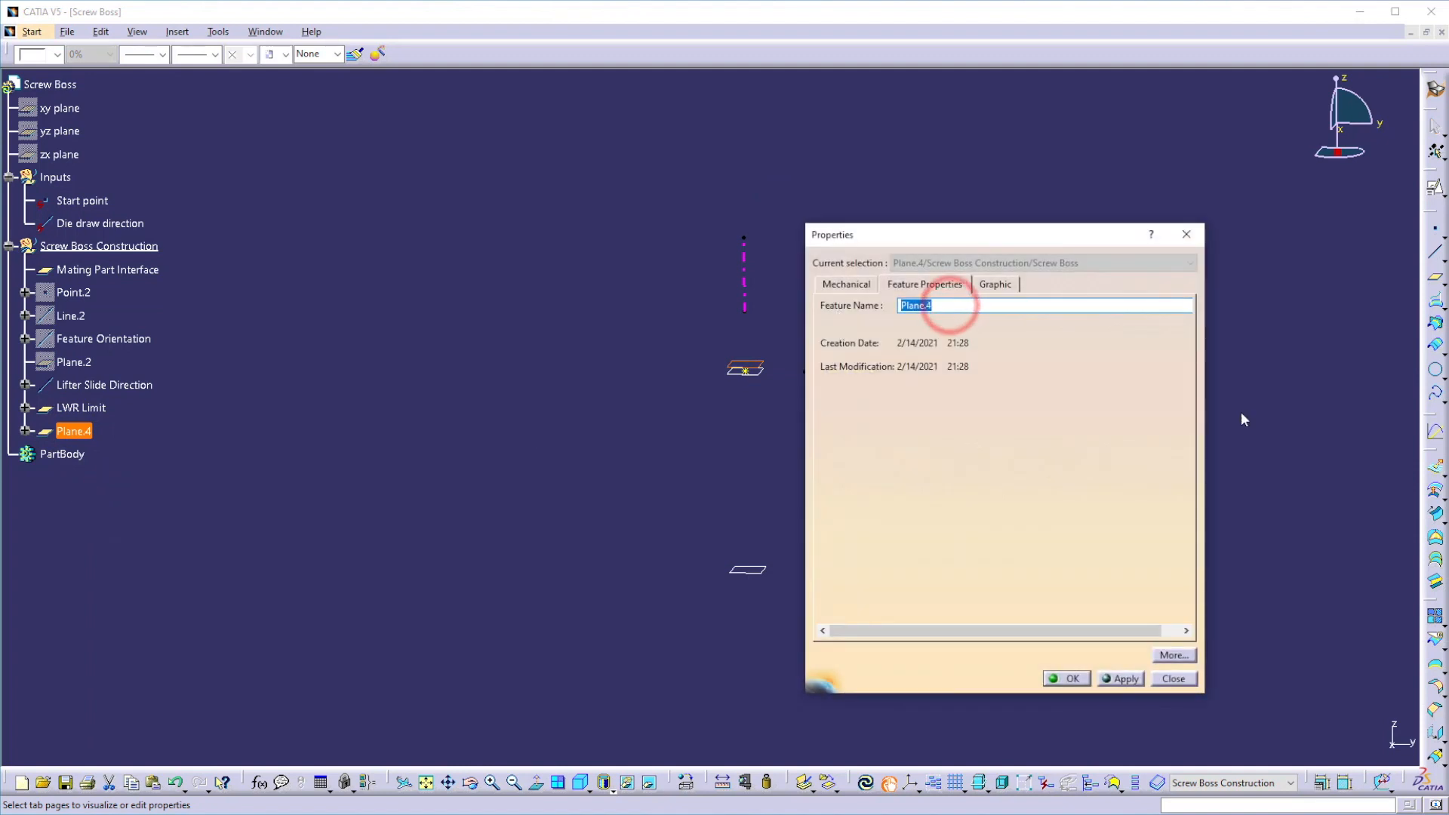
pyautogui.write('Sum of mat')
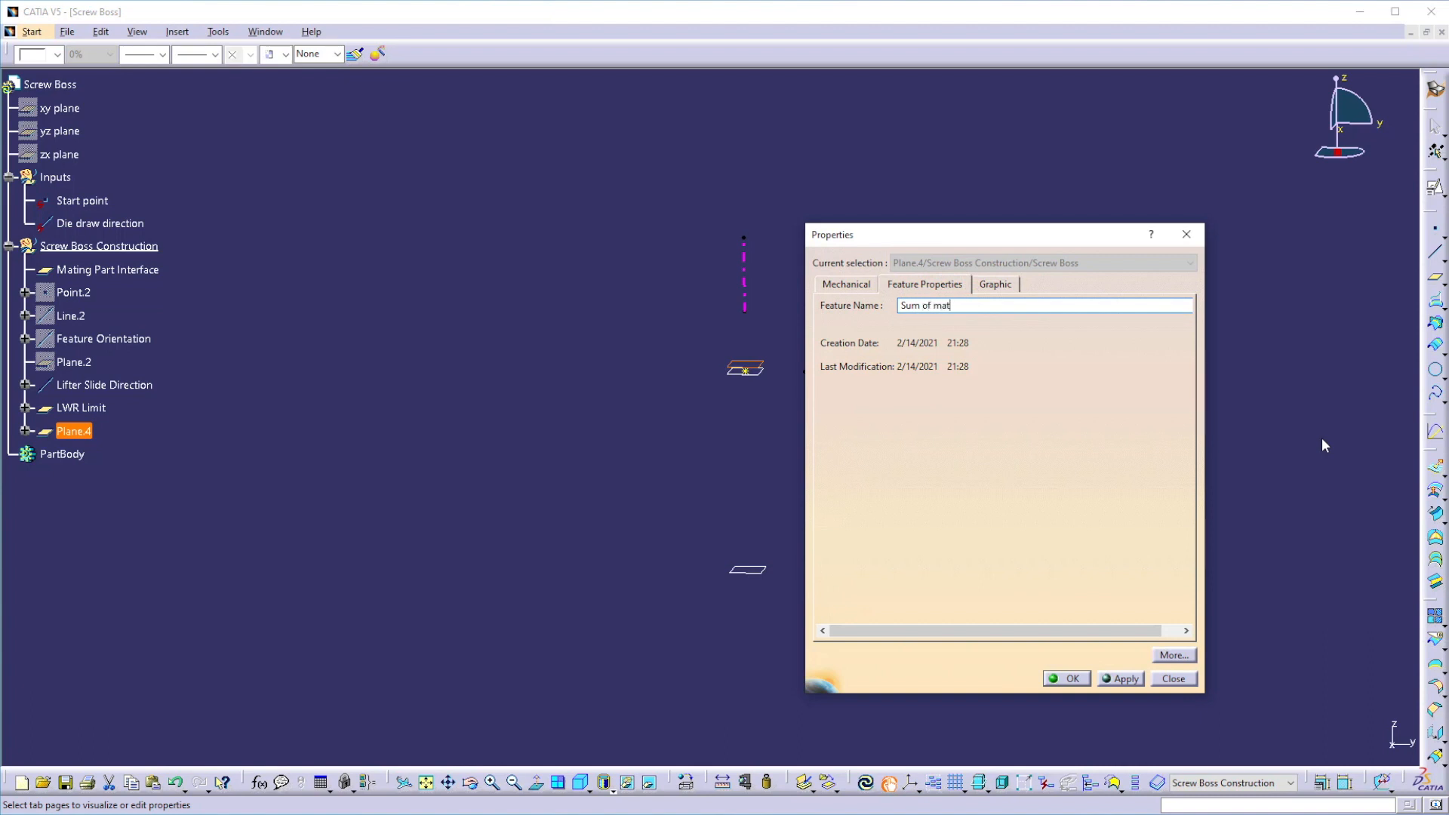
pyautogui.write('ing part thickness')
pyautogui.click(1069, 678)
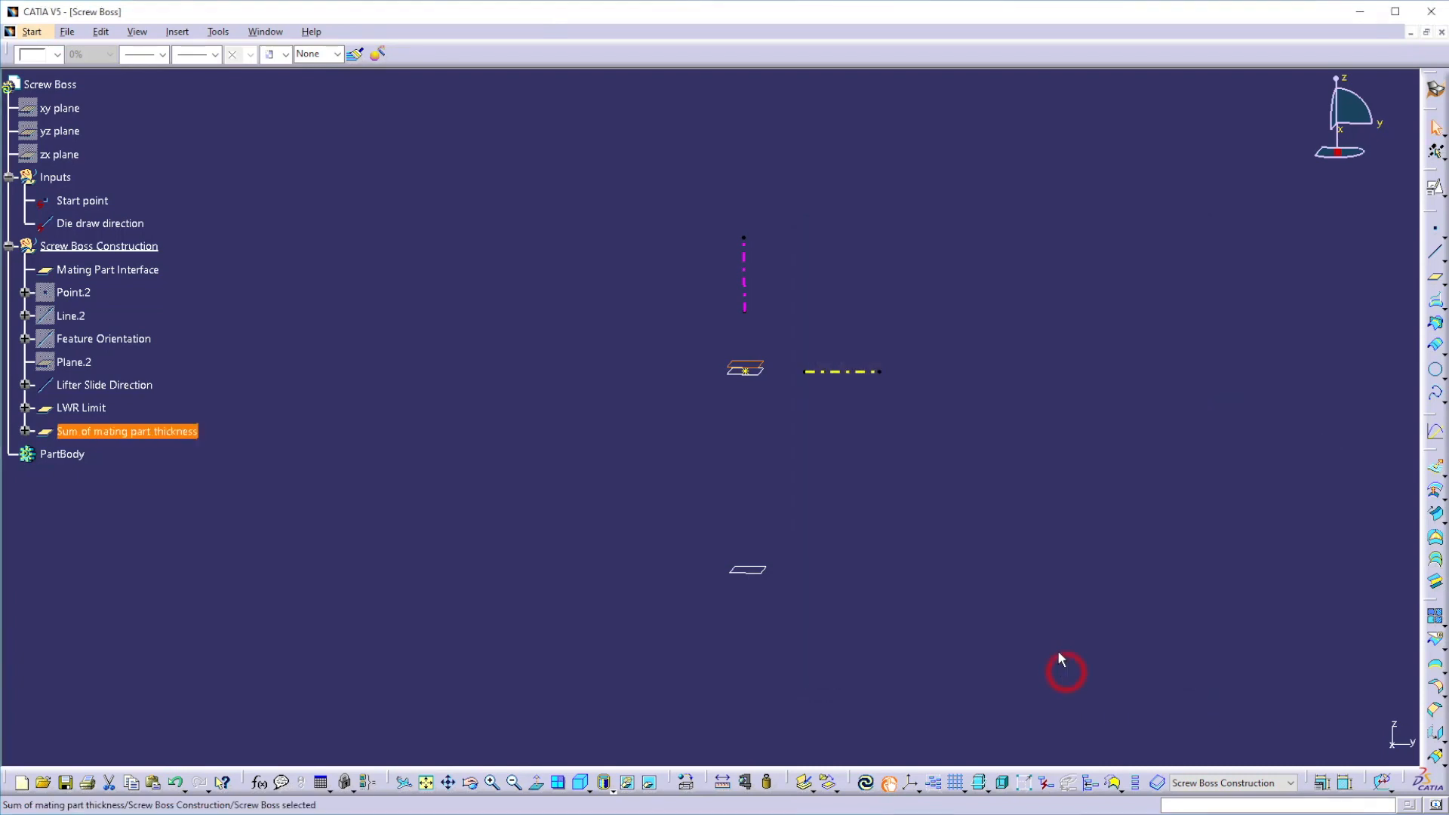
pyautogui.click(576, 461)
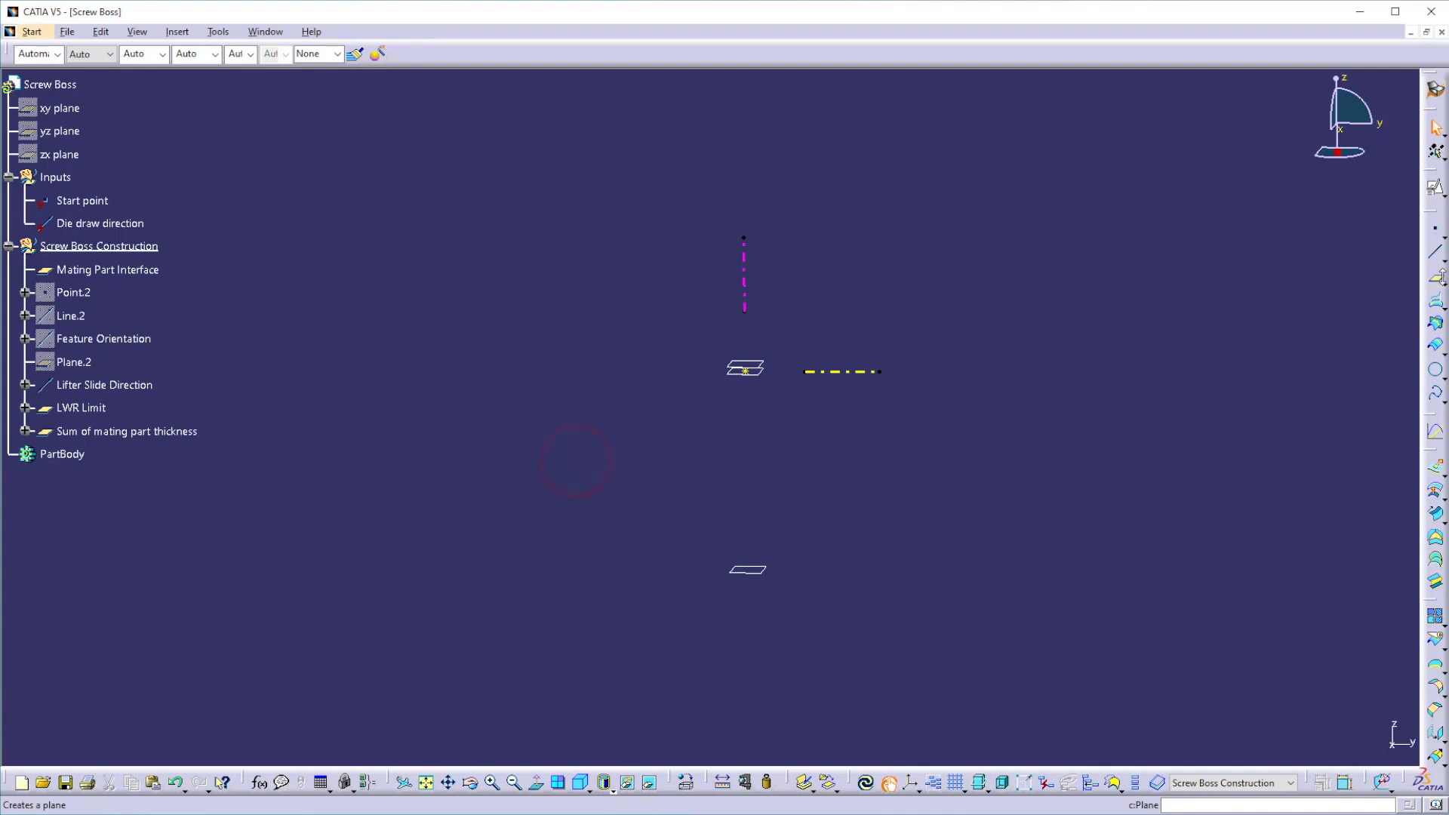
# Step: Create a plane offset 0.5 mm from Sum of mating part thickness, with the direction reversed towards Mating Part Interface
pyautogui.click(1435, 277)
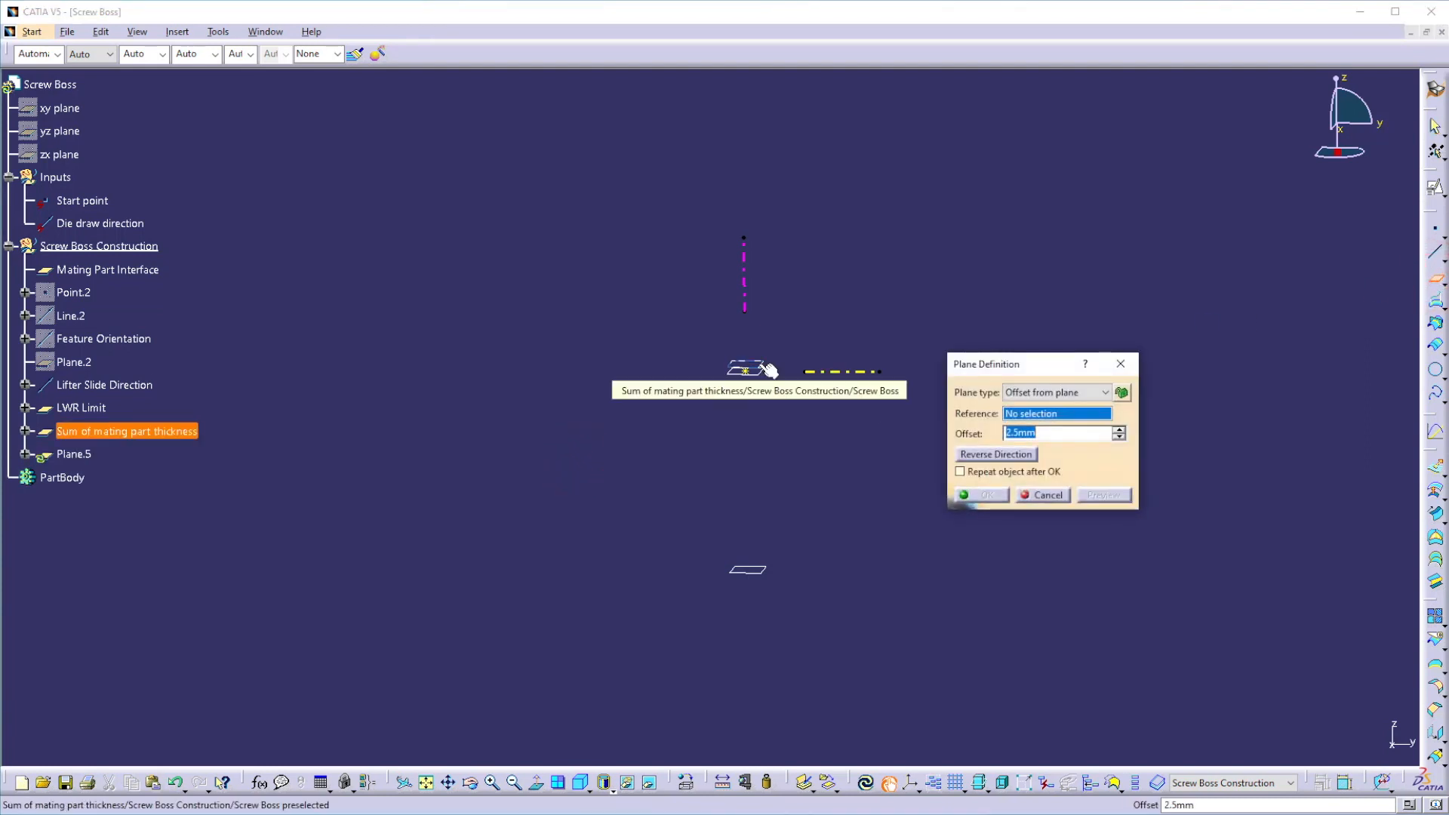
pyautogui.click(770, 369)
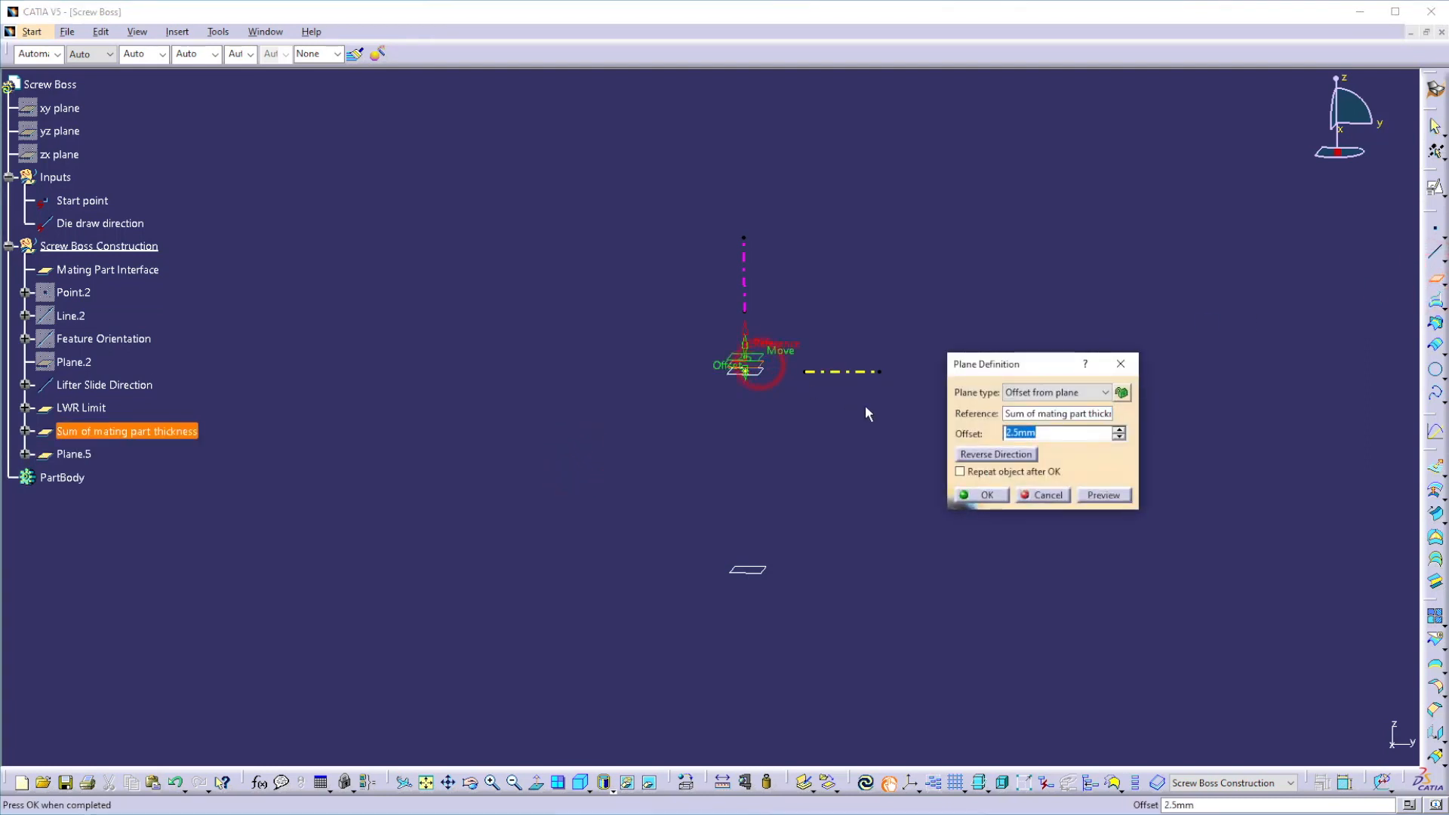
pyautogui.click(980, 454)
pyautogui.moveTo(1045, 433); pyautogui.dragTo(985, 411)
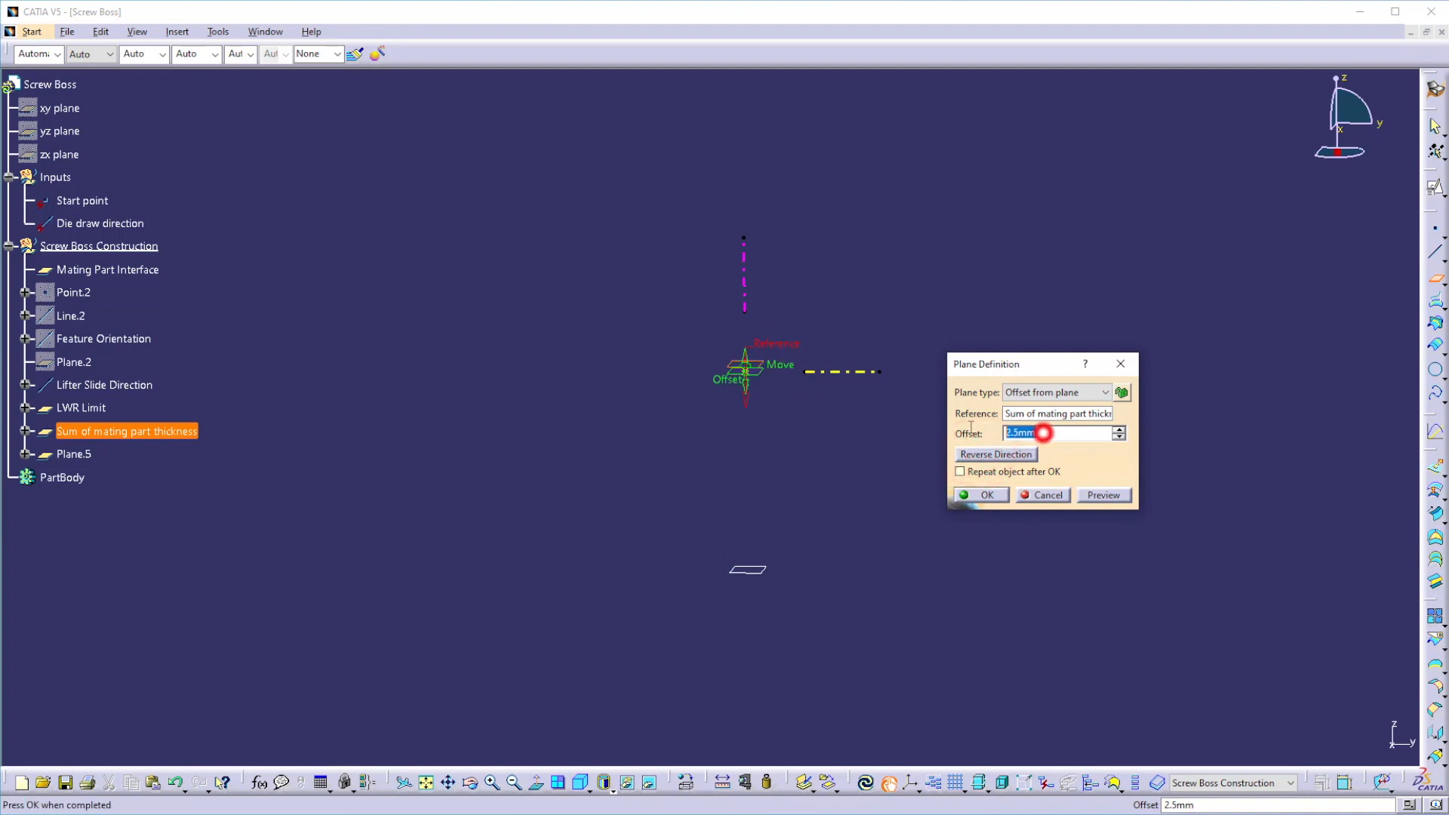
pyautogui.write('.5')
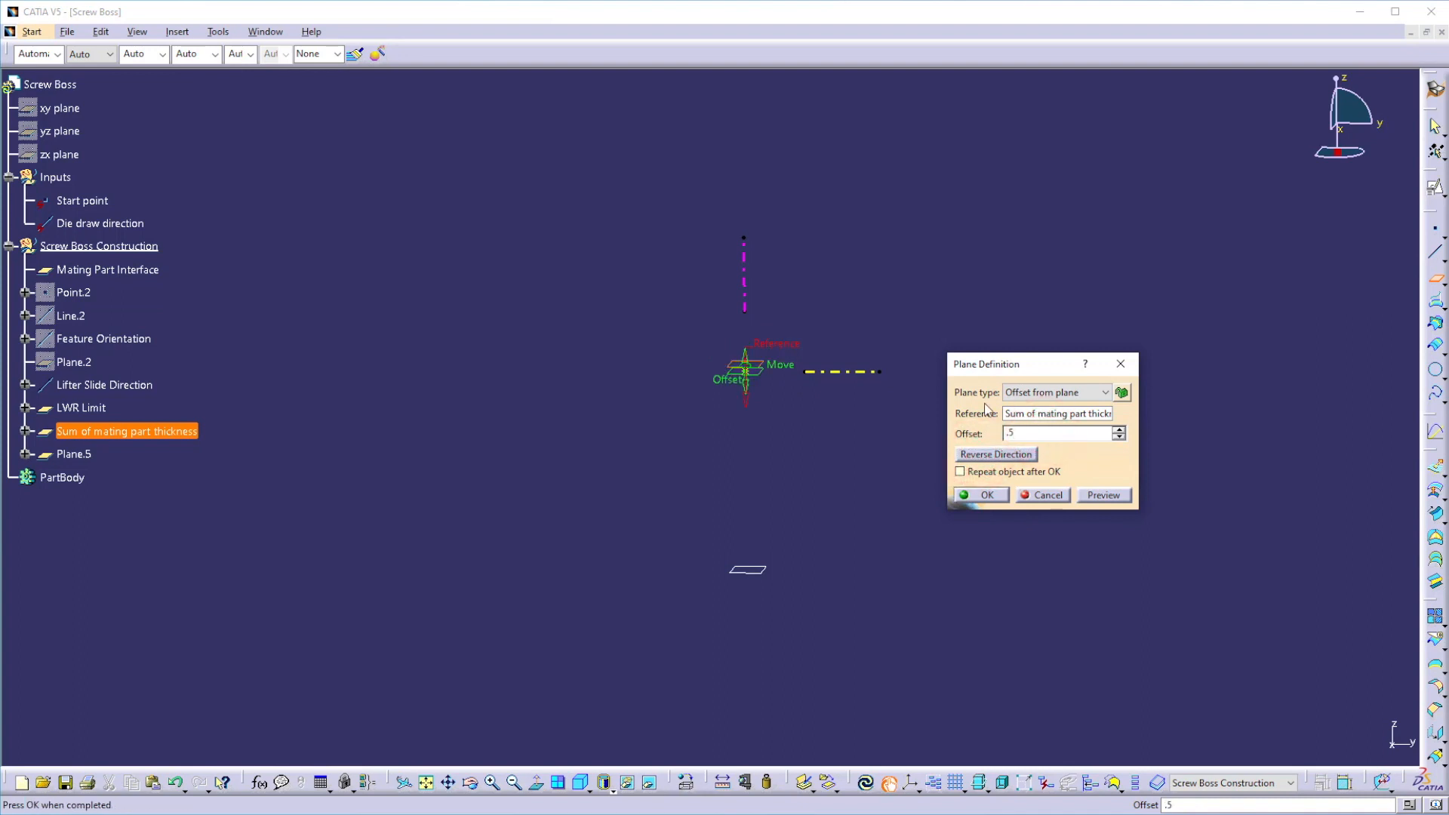
pyautogui.click(983, 494)
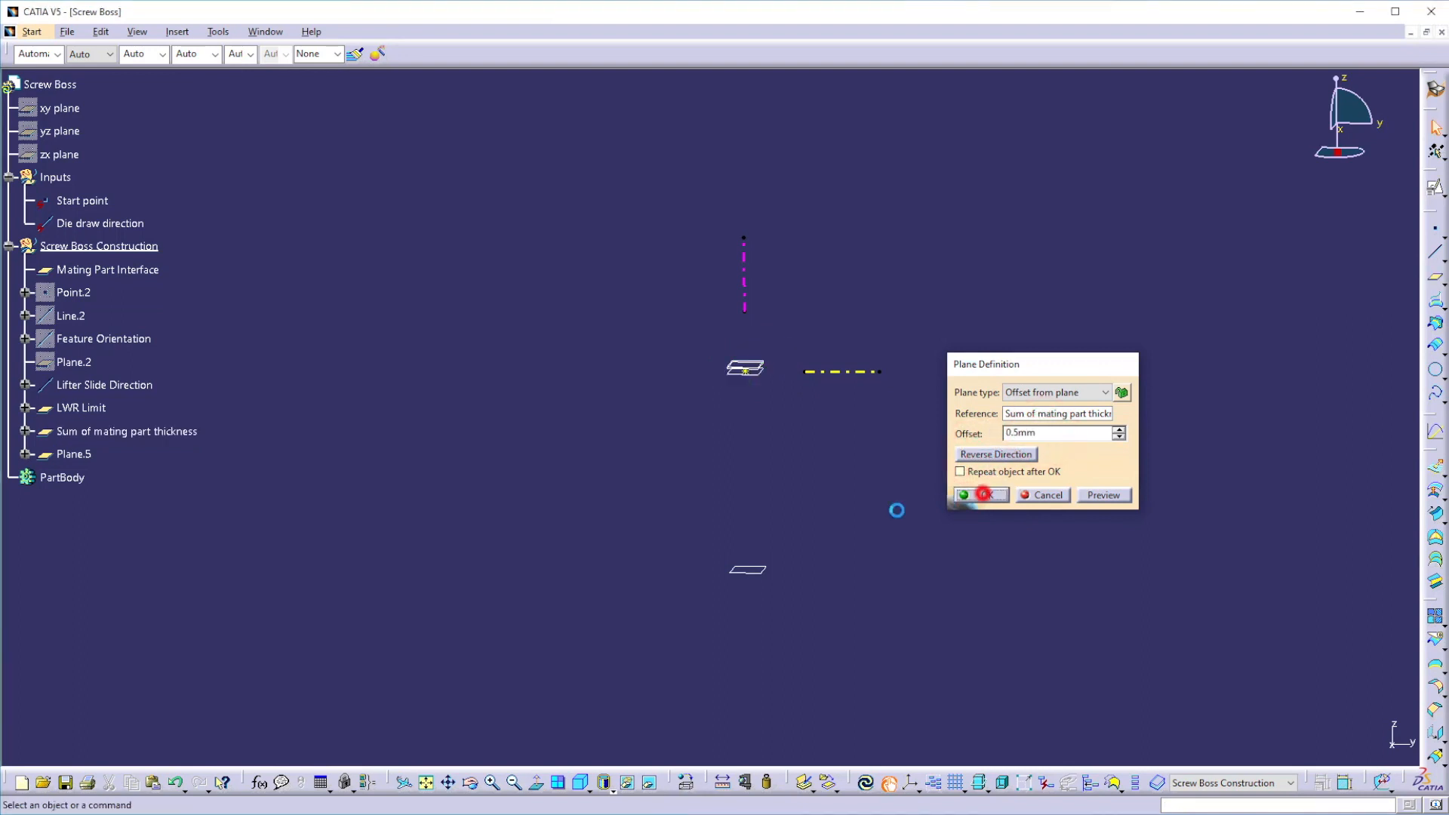
# Step: Rename the plane offset 0.5 mm below Sum of mating part thickness as Preload
pyautogui.rightClick(82, 457)
pyautogui.click(118, 518)
pyautogui.doubleClick(939, 305)
pyautogui.write('P')
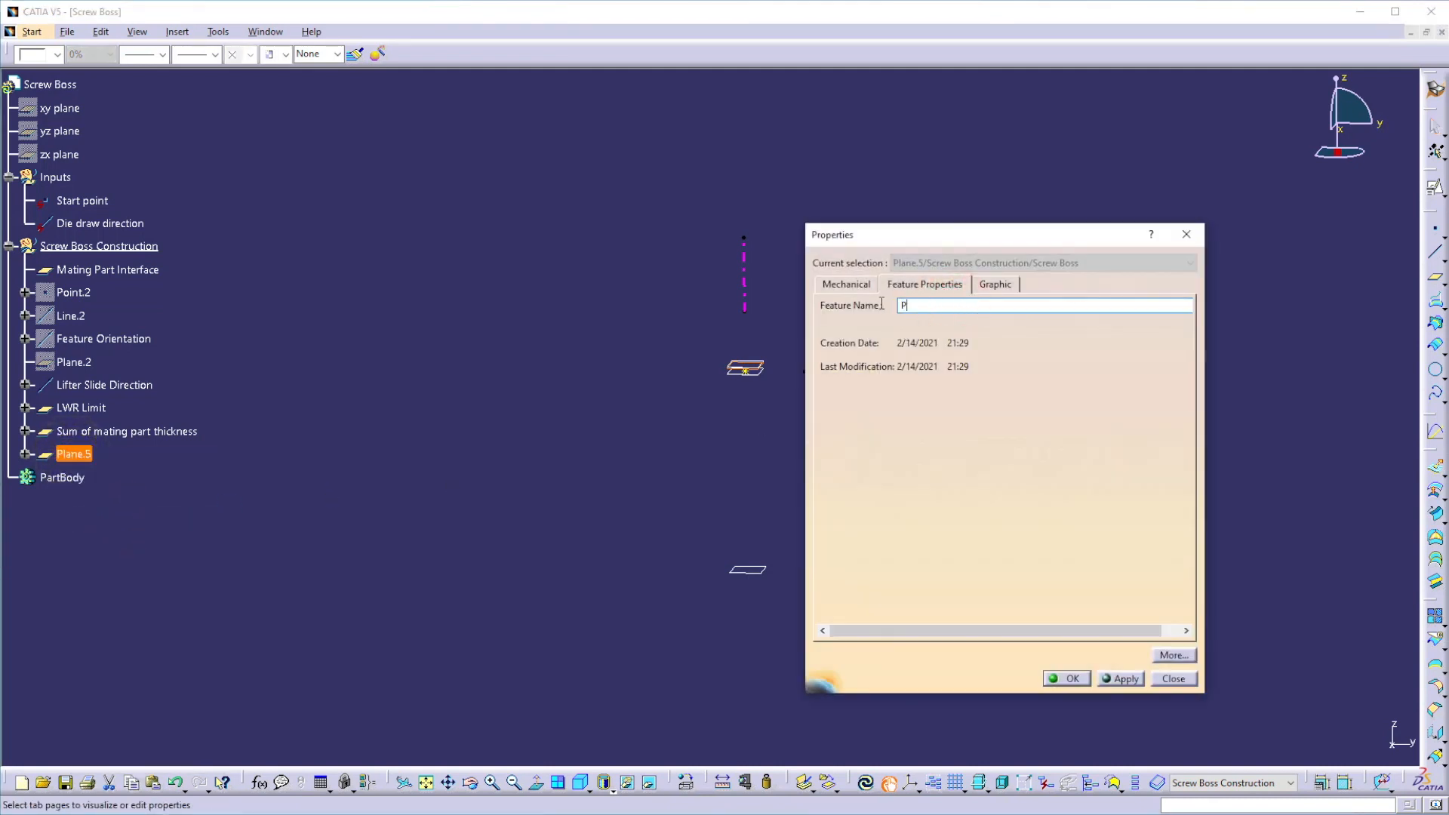
pyautogui.write('reloaad')
pyautogui.press('BackSpace')
pyautogui.press('BackSpace')
pyautogui.write('d')
pyautogui.press('Return')
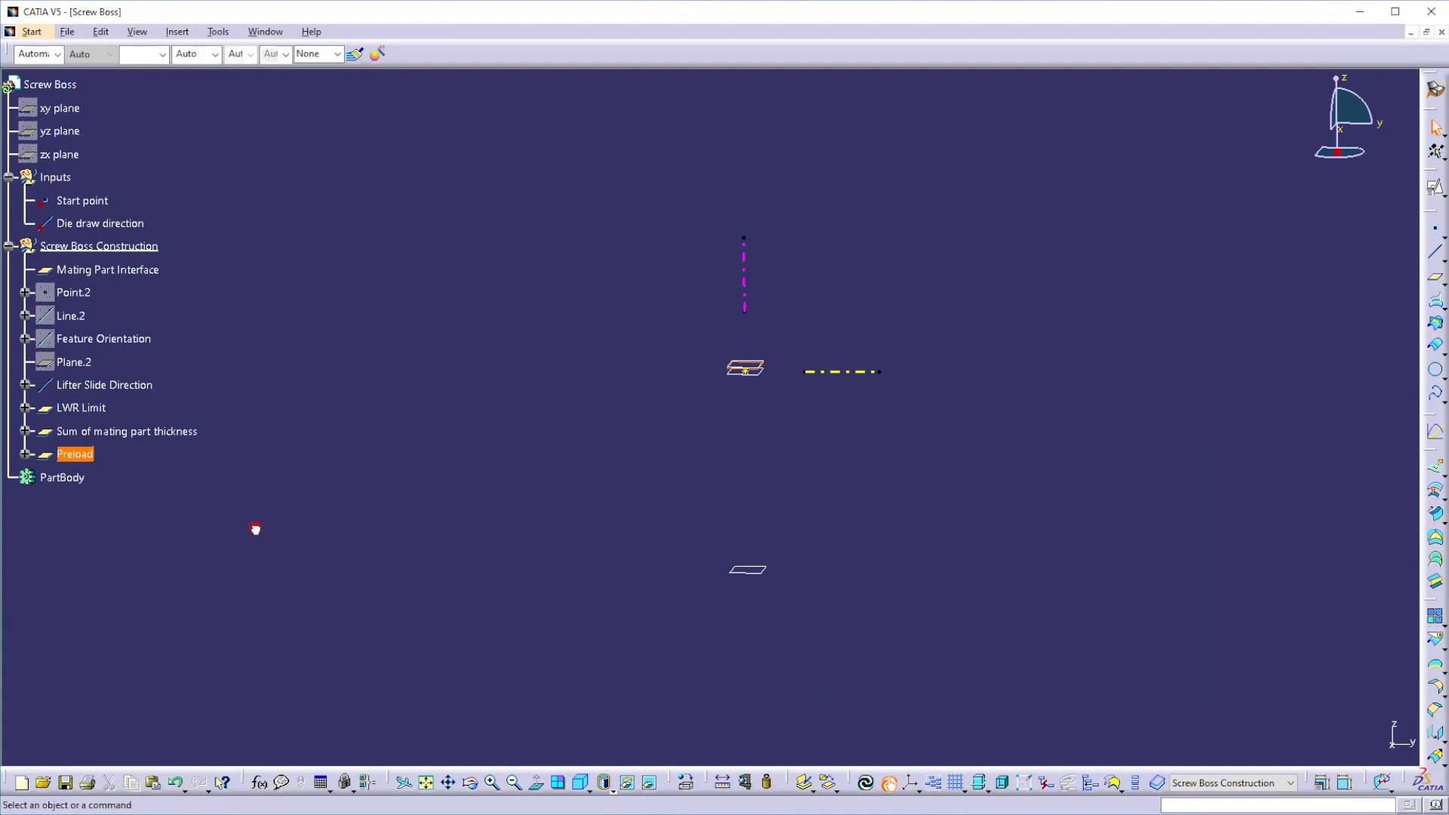
pyautogui.click(255, 527)
# Step: Hide the Sum of mating part thickness plane
pyautogui.rightClick(114, 429)
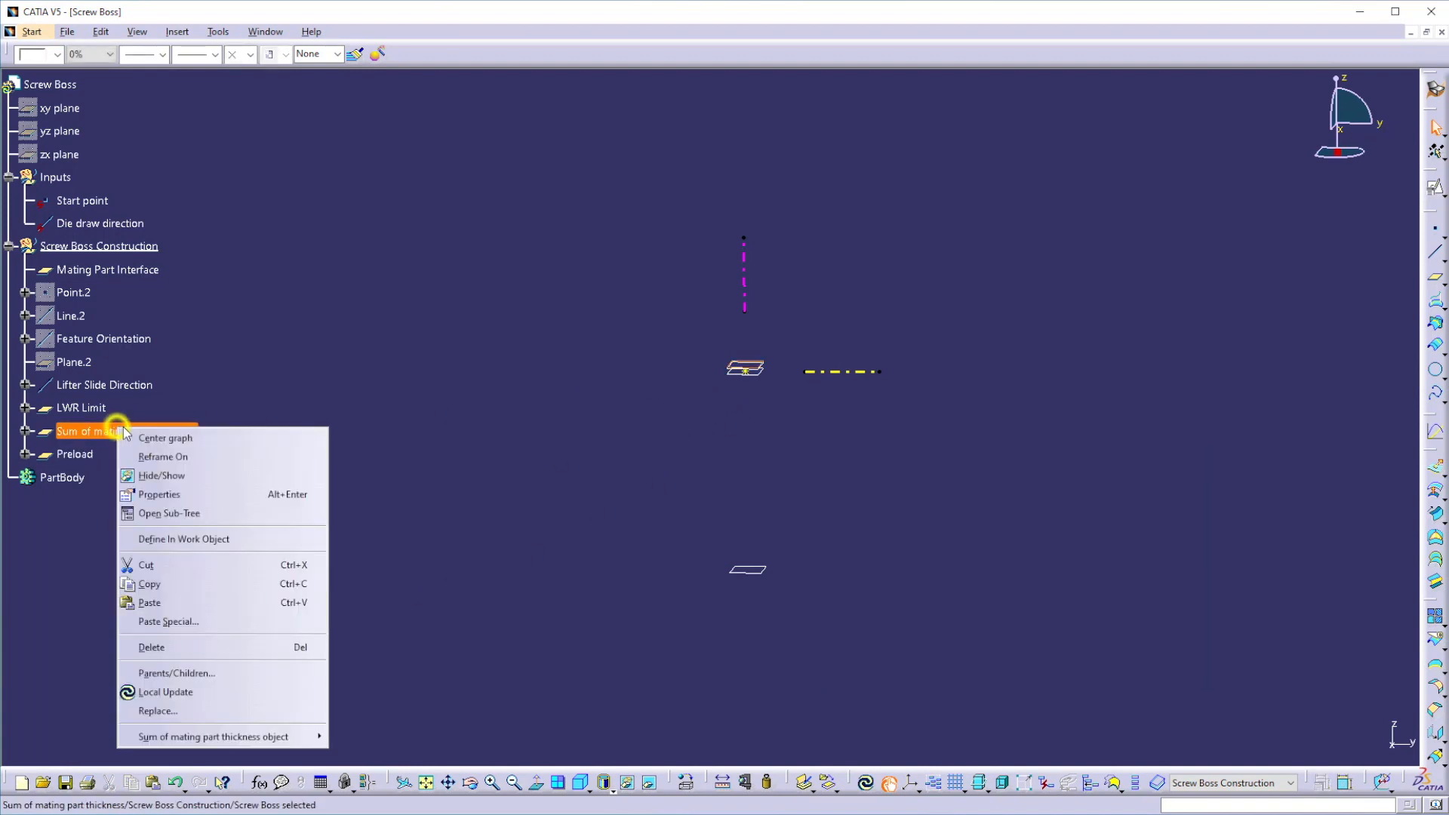
pyautogui.click(159, 473)
pyautogui.click(302, 461)
pyautogui.moveTo(722, 495); pyautogui.dragTo(733, 449, button='middle')
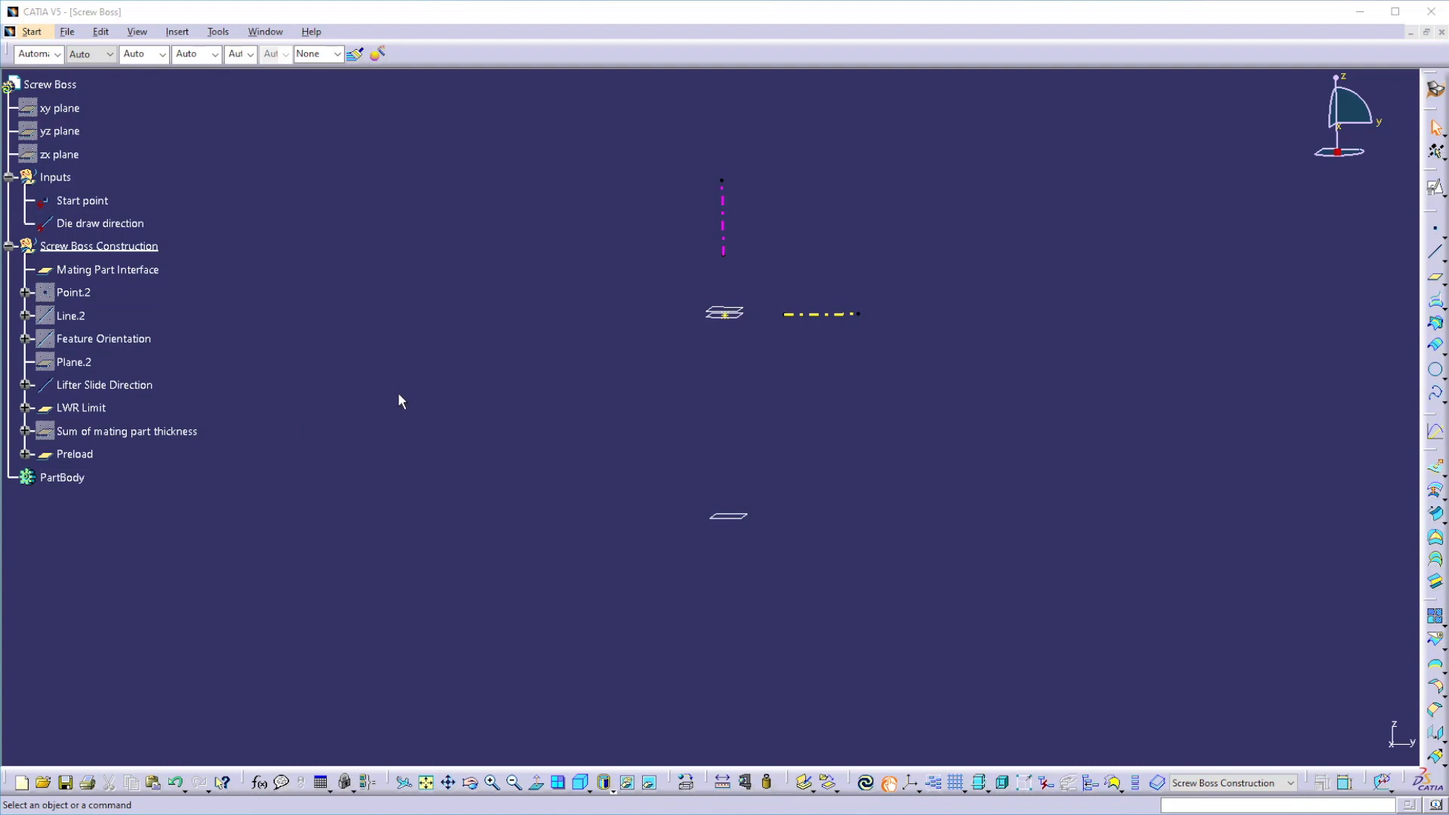
# Step: Insert a new body in the part and name it Screw Boss
pyautogui.click(180, 33)
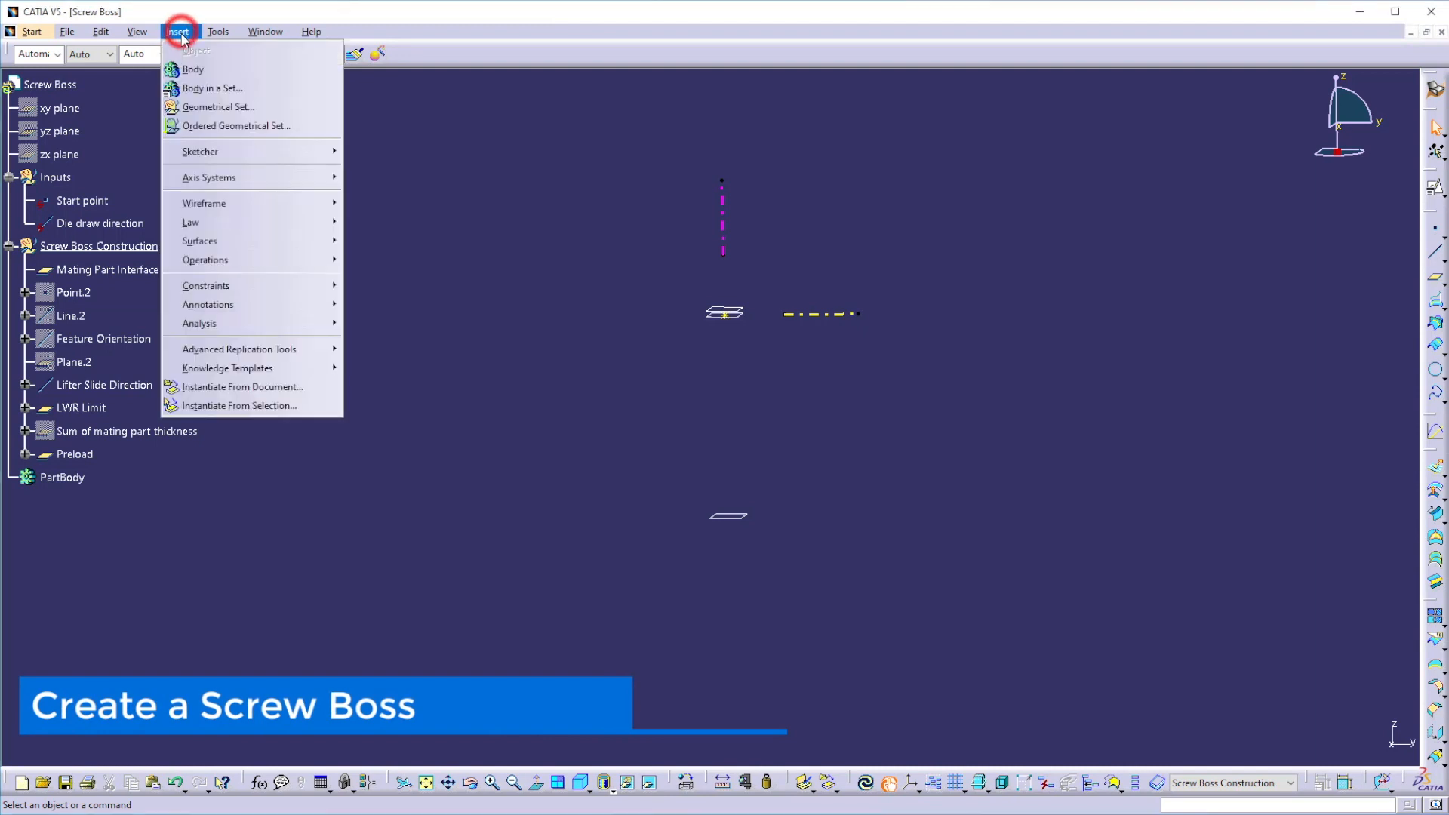
pyautogui.click(198, 70)
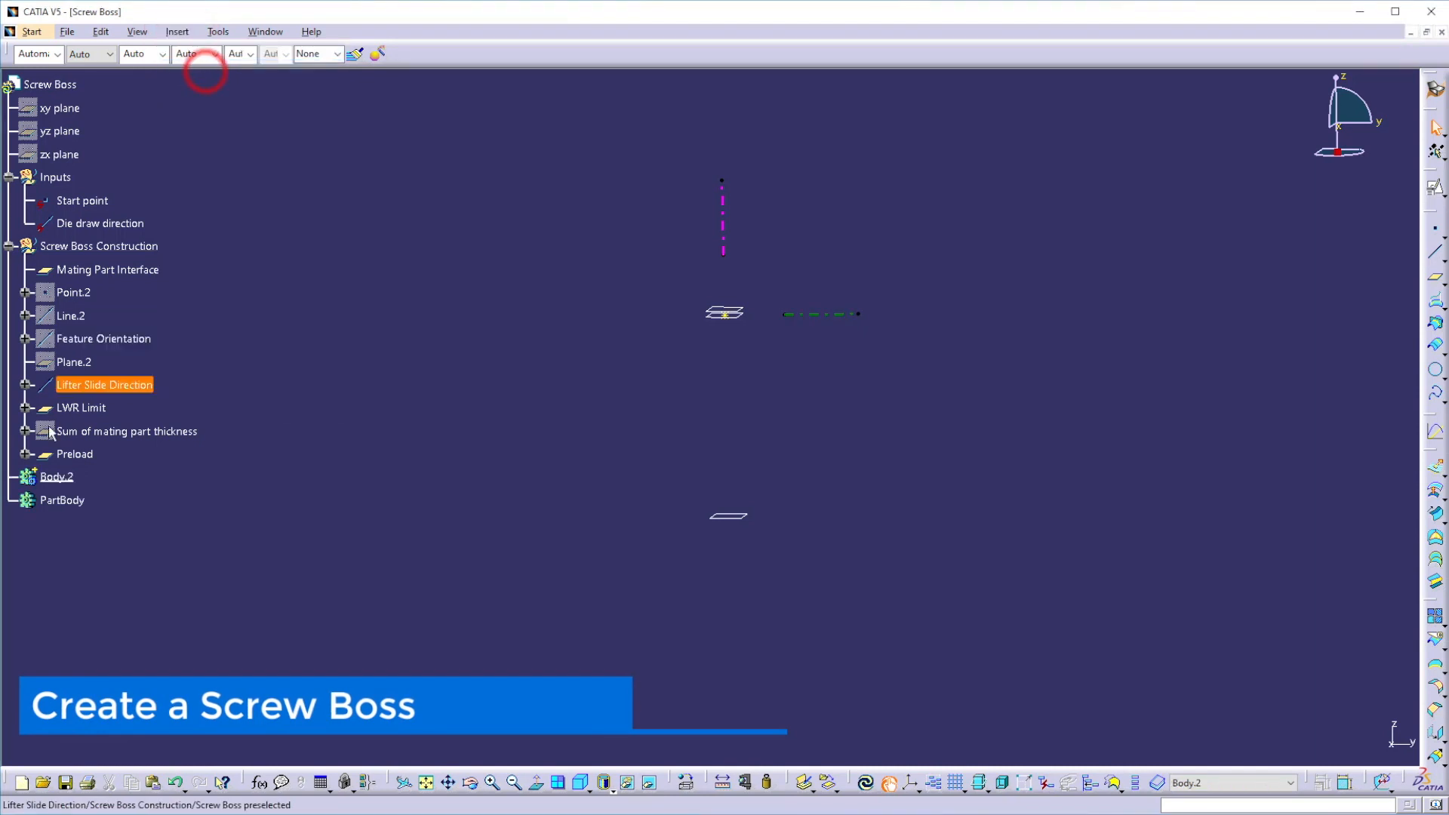
pyautogui.rightClick(68, 477)
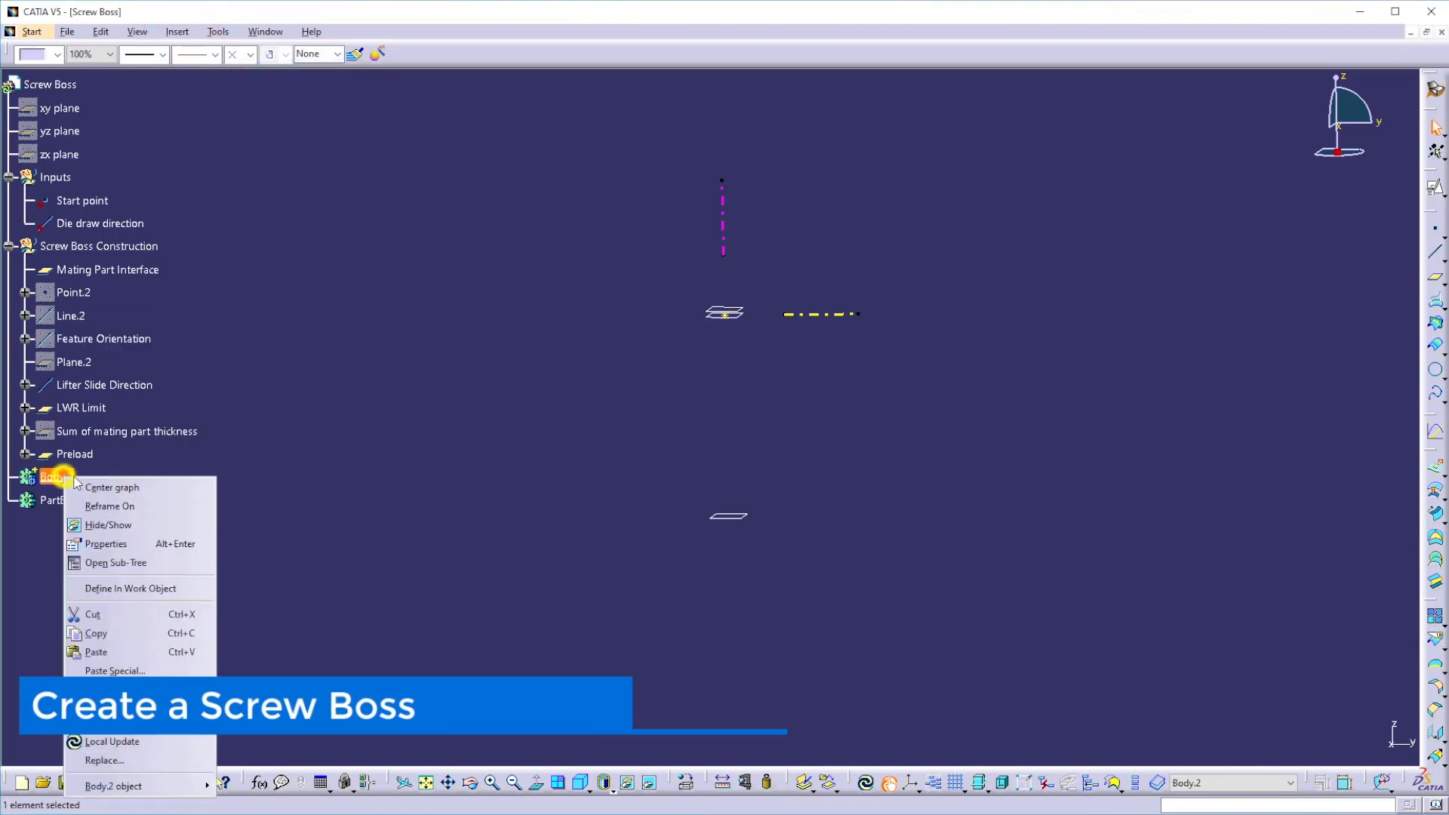
pyautogui.click(125, 545)
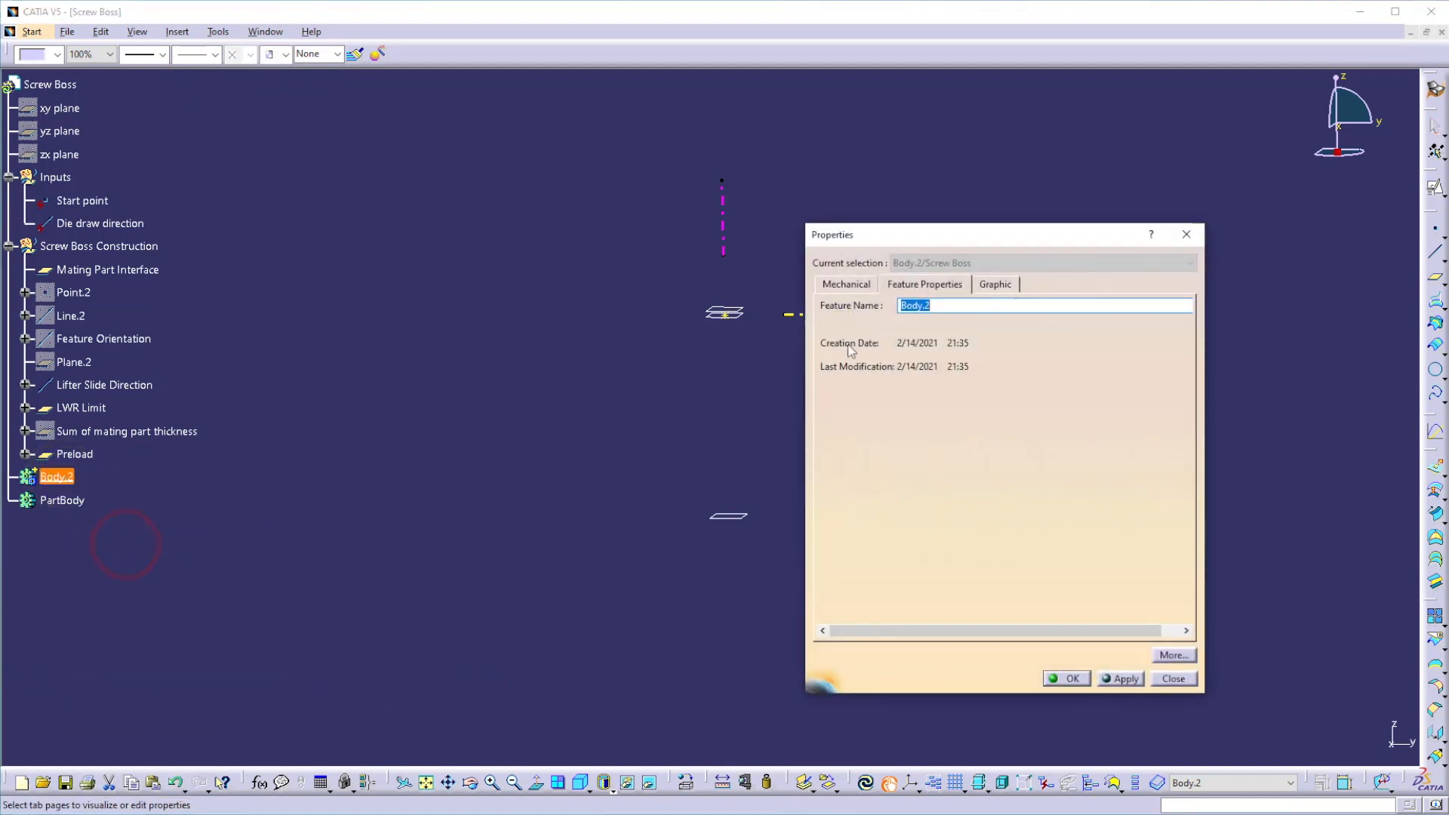
pyautogui.click(951, 306)
pyautogui.write('Screw Boss')
pyautogui.click(1067, 679)
pyautogui.click(498, 589)
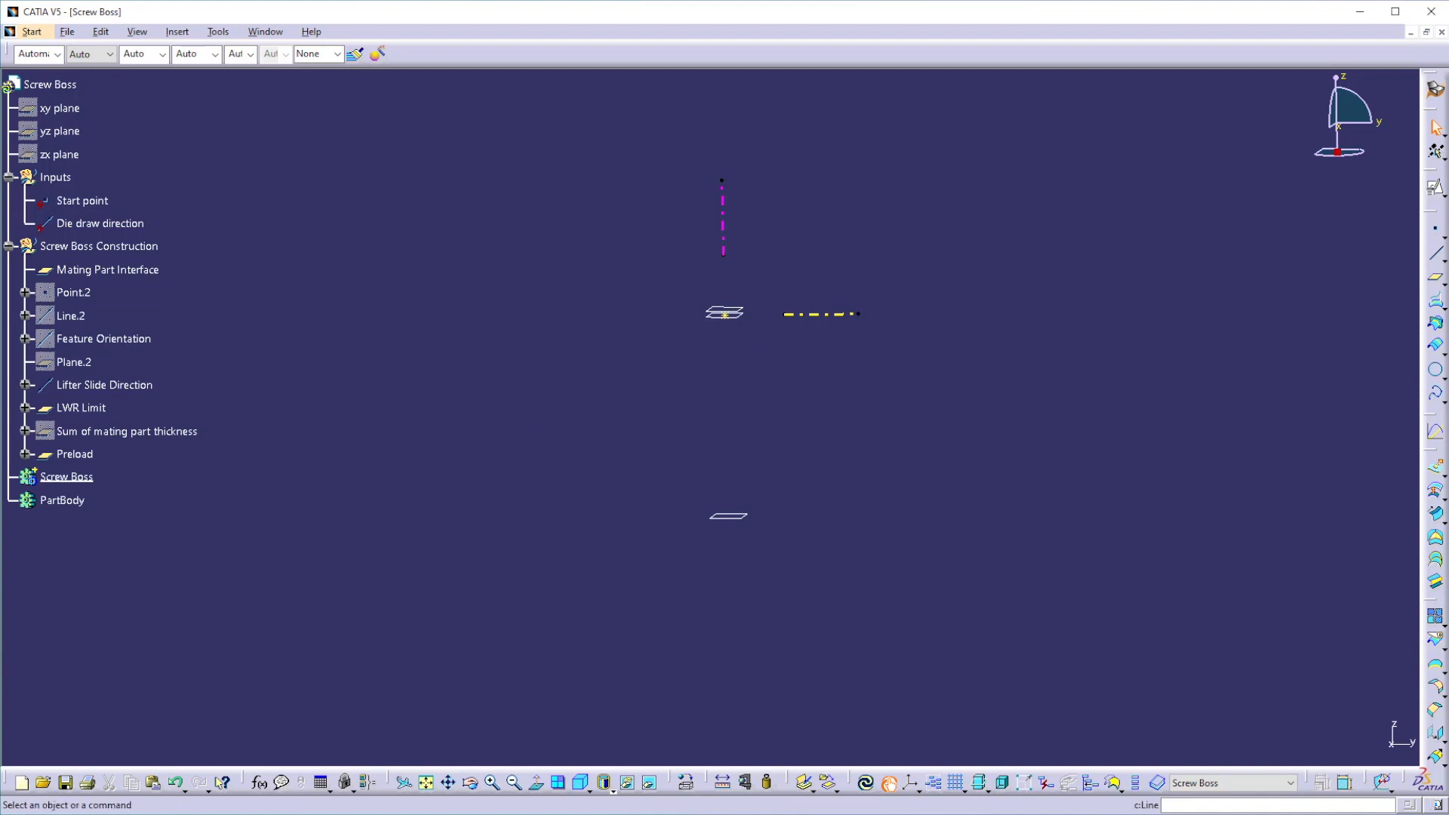
# Step: Open a positioned sketch on Mating Part Interface, with its origin projected from Start point and H direction parallel to the Lifter Slide Direction line
pyautogui.moveTo(1430, 172); pyautogui.dragTo(923, 55)
pyautogui.click(926, 54)
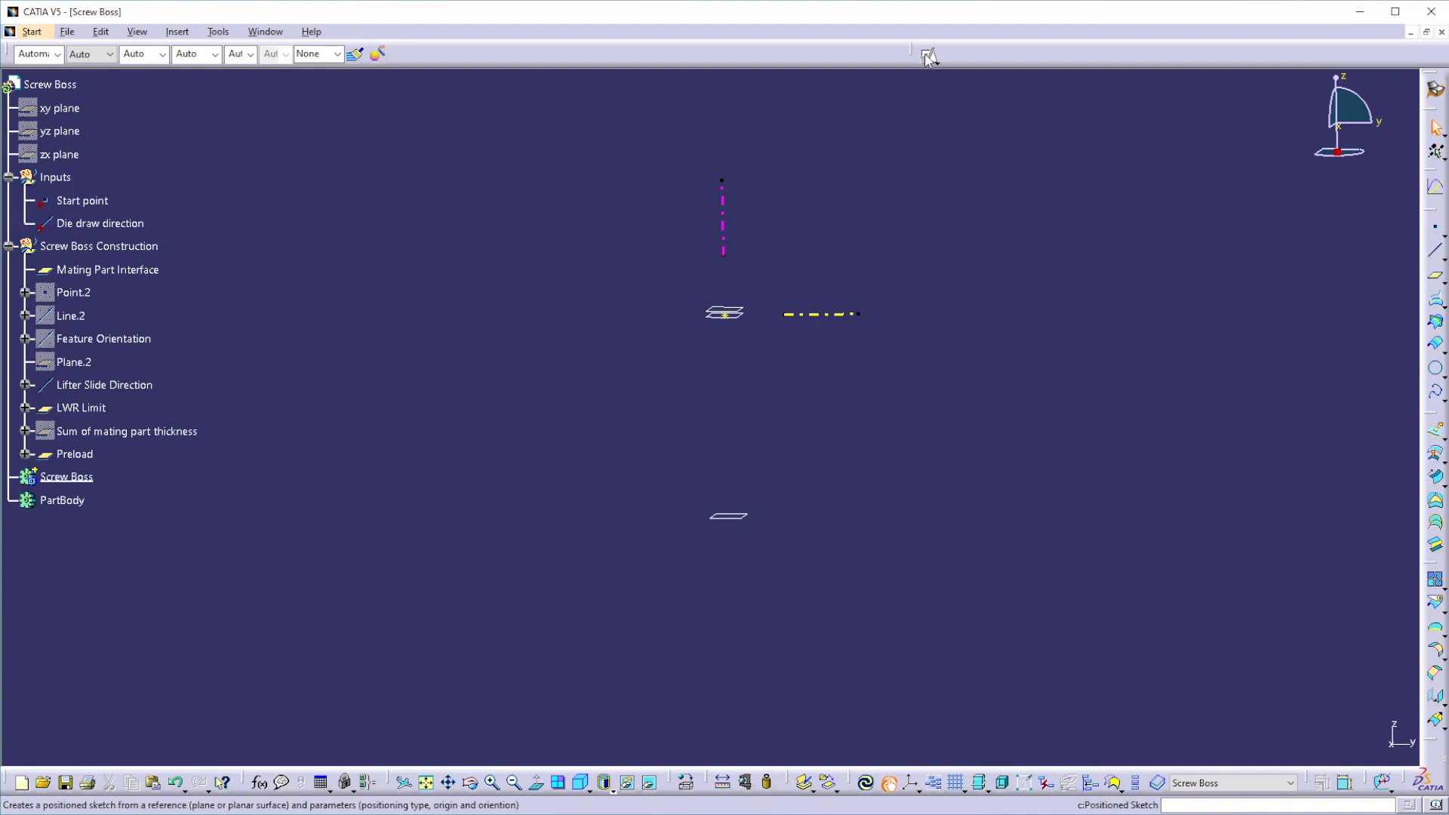
pyautogui.click(741, 320)
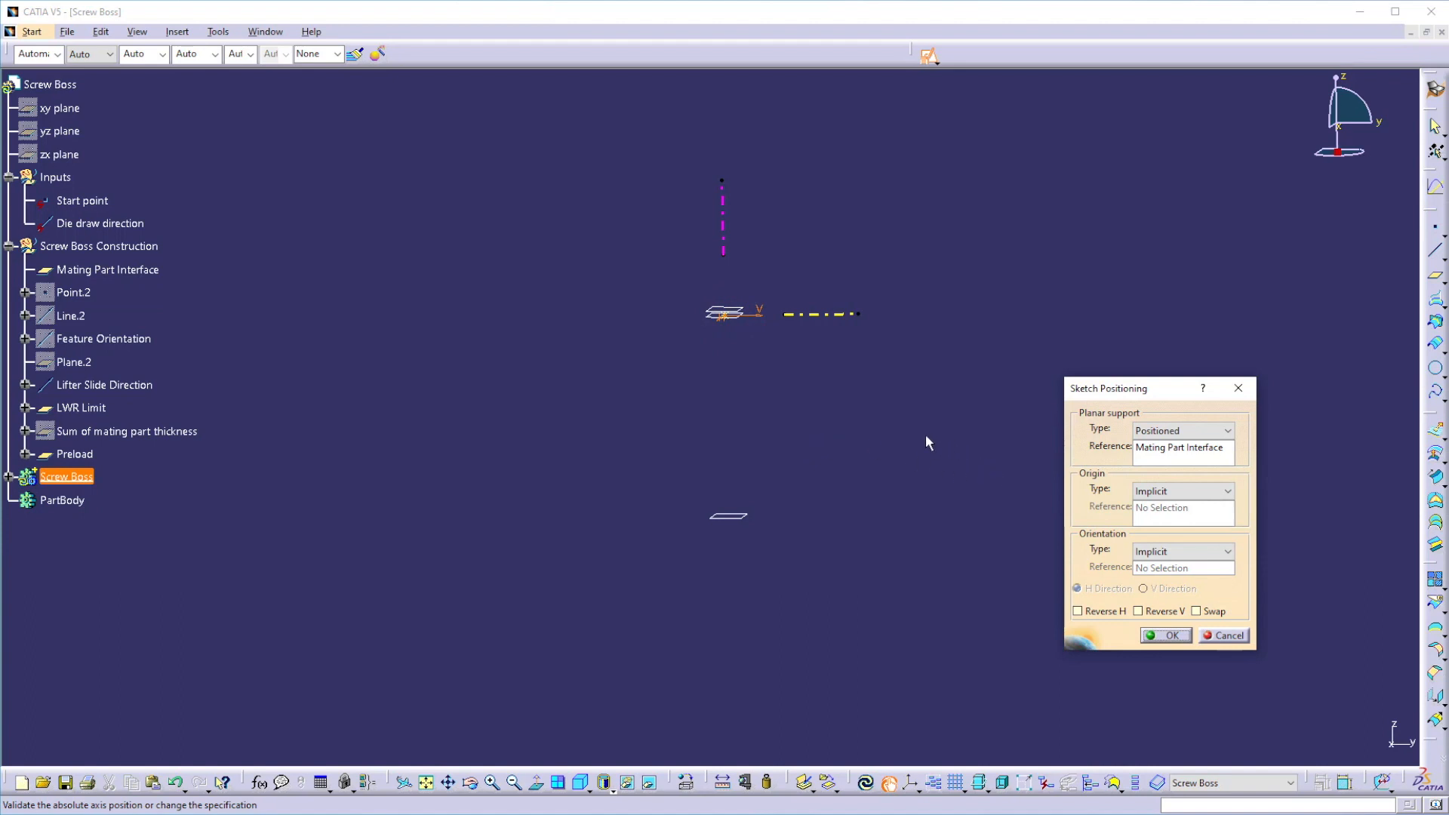
pyautogui.click(1143, 491)
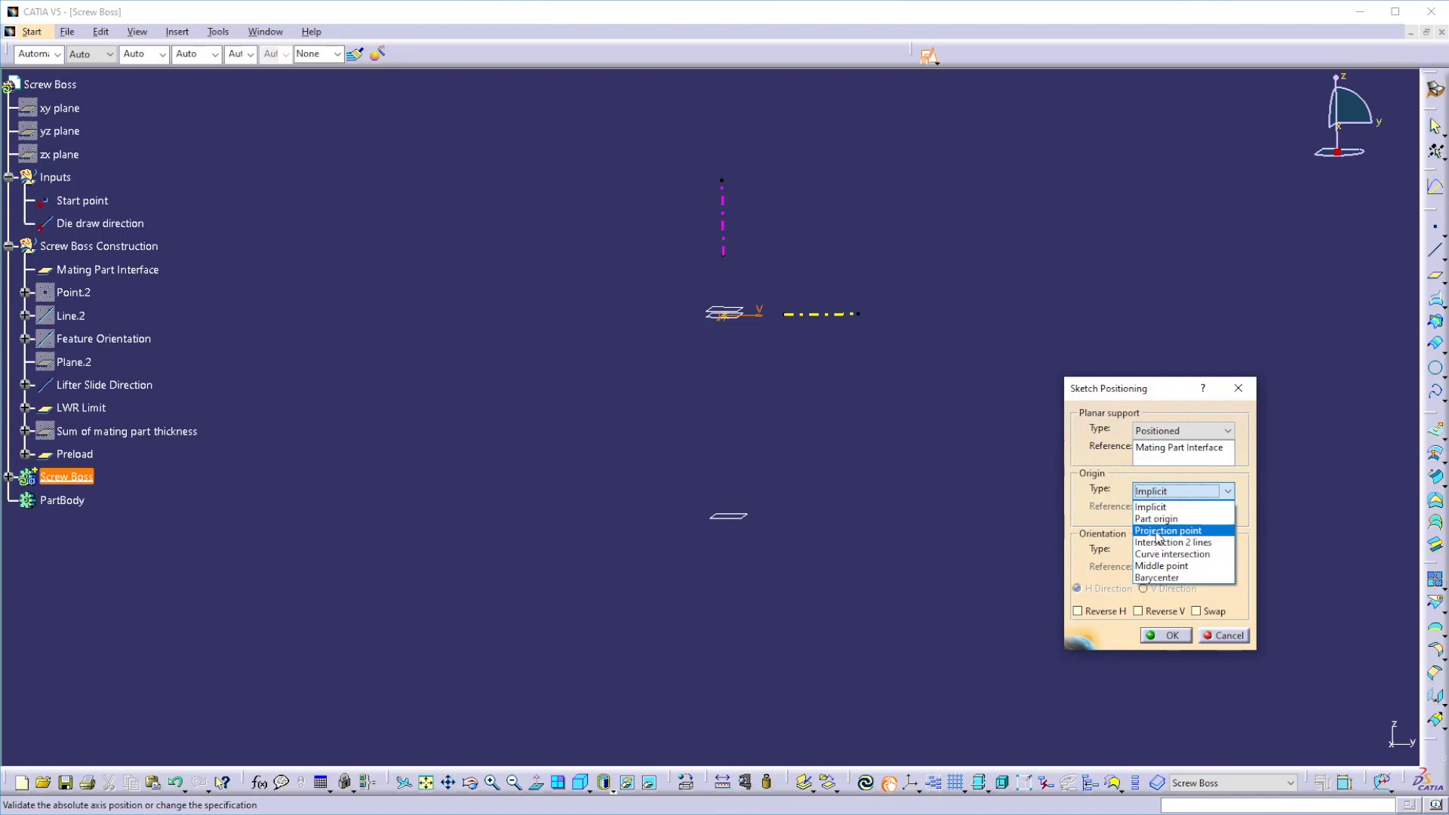
pyautogui.click(1158, 530)
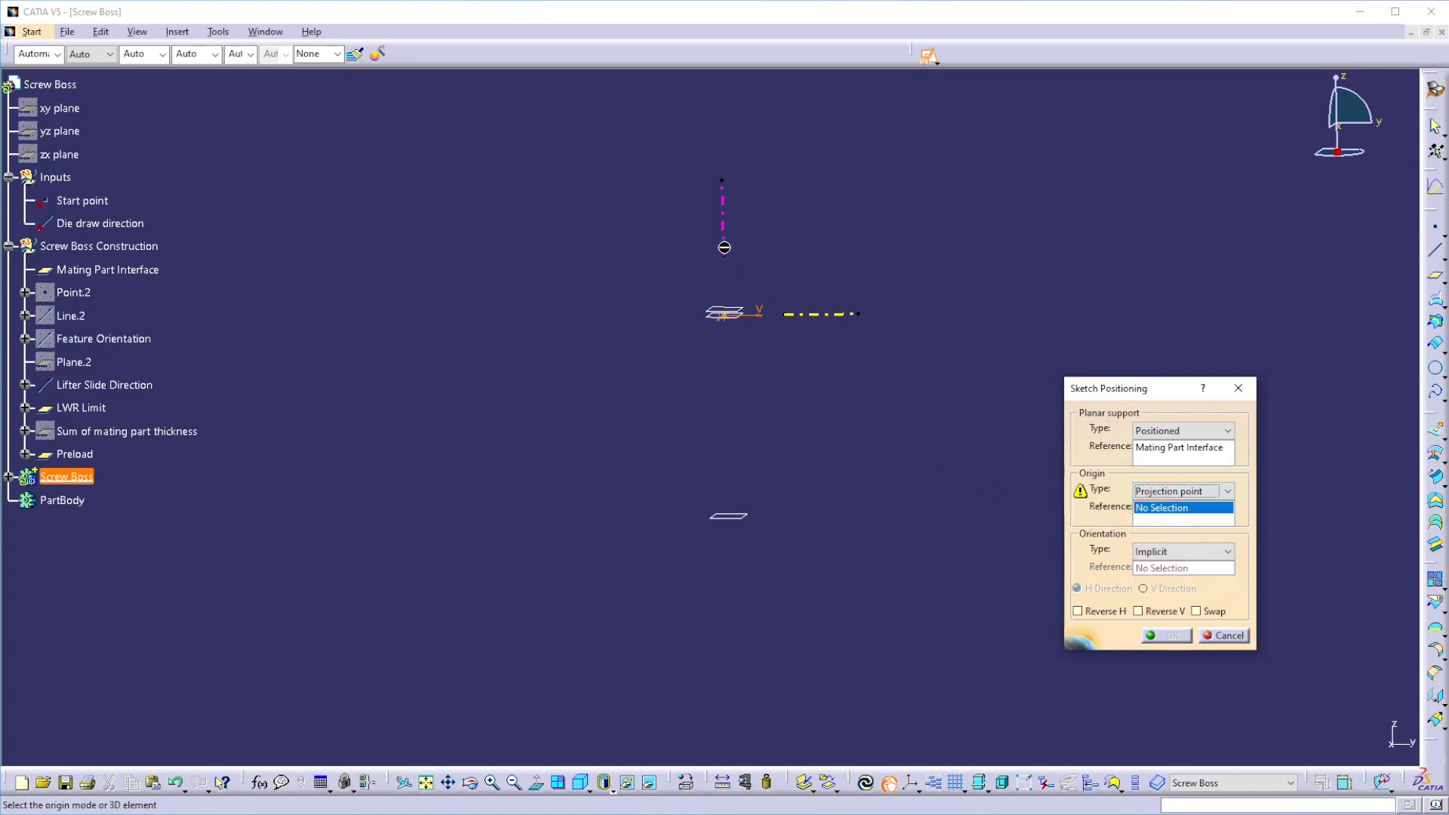
pyautogui.click(719, 314)
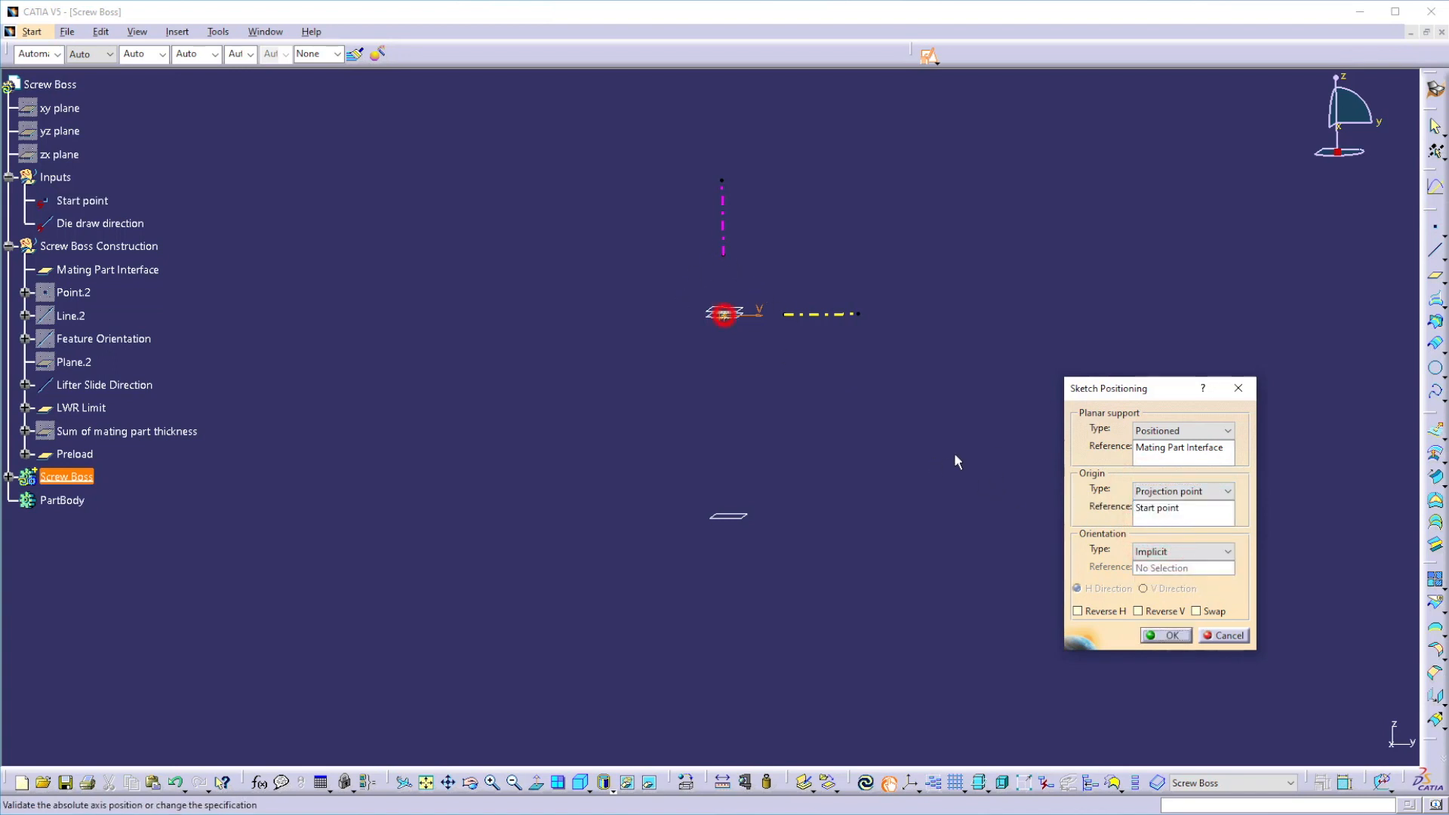
pyautogui.click(1157, 550)
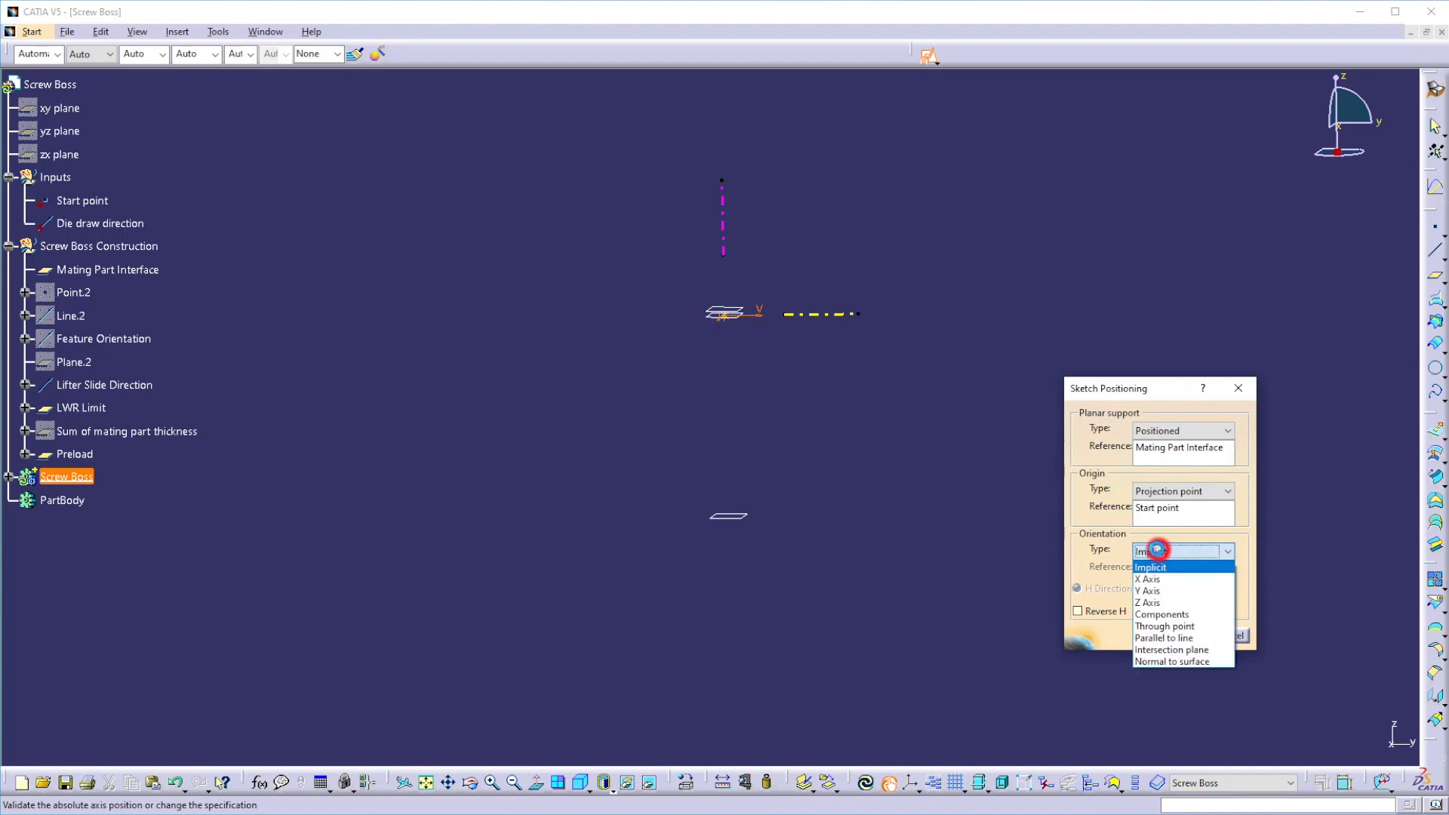
pyautogui.click(1179, 639)
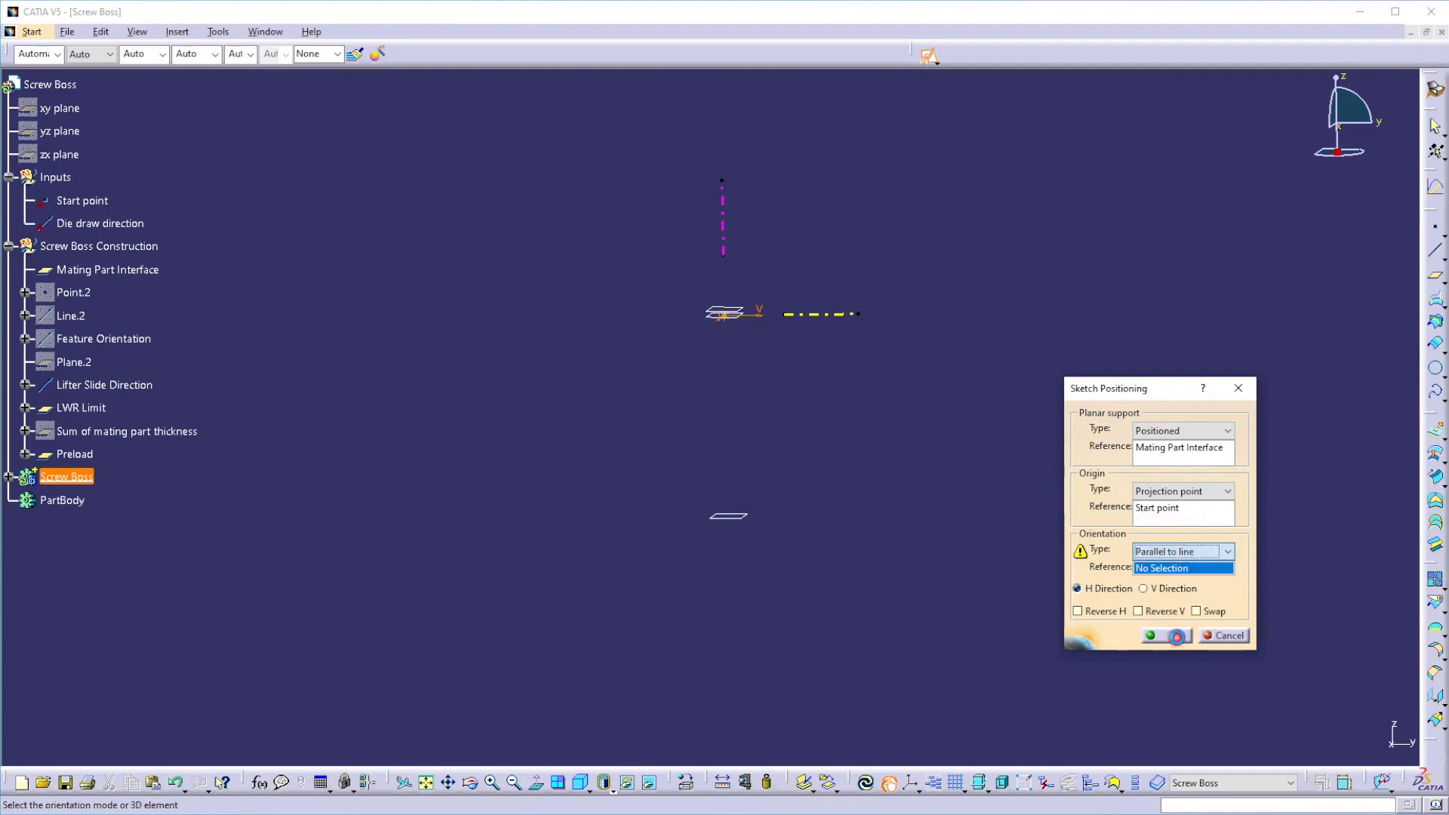
pyautogui.click(824, 315)
pyautogui.click(1153, 636)
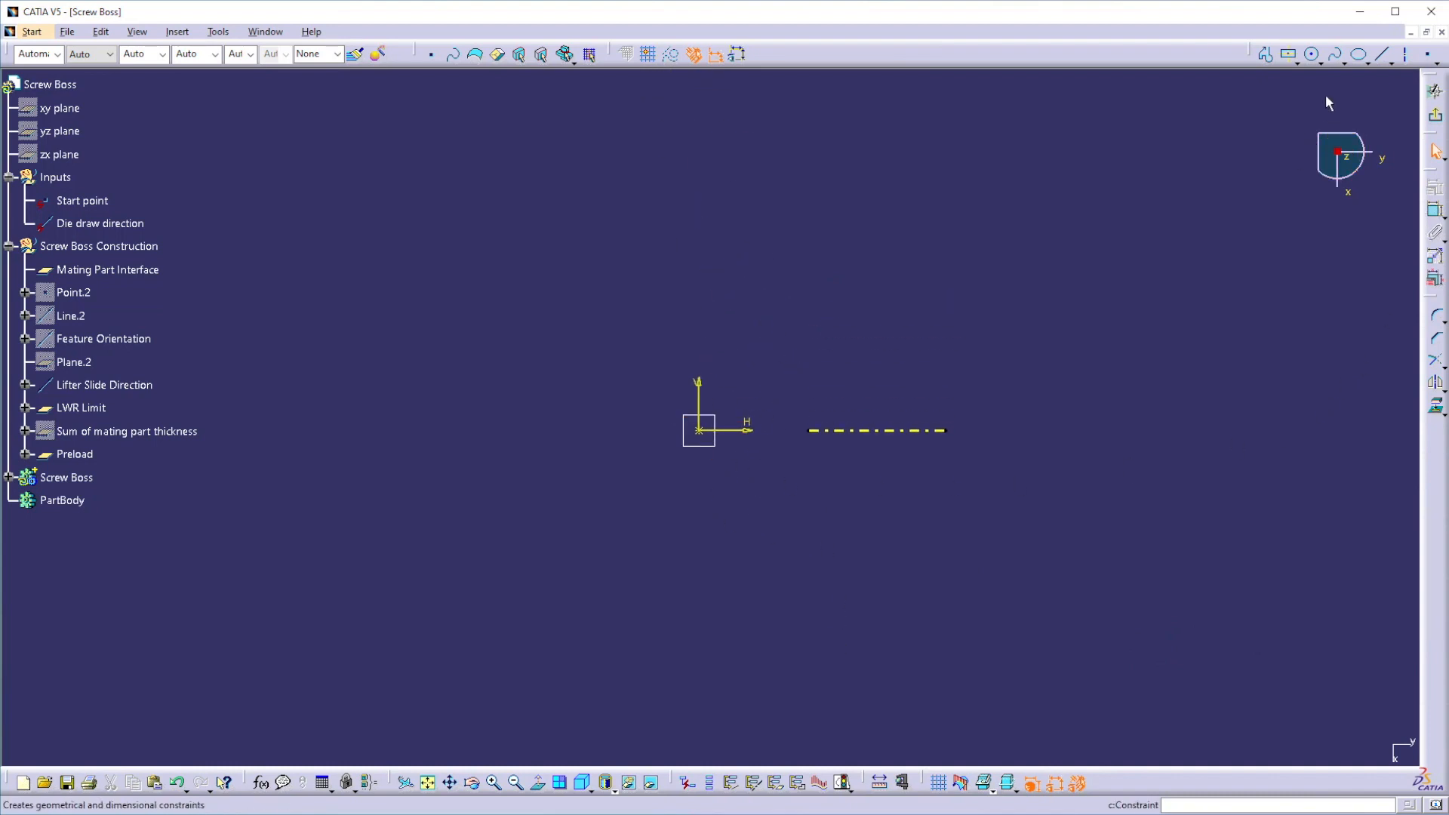
# Step: Sketch a circle about 14 mm in diameter centred on the sketch origin
pyautogui.click(1311, 55)
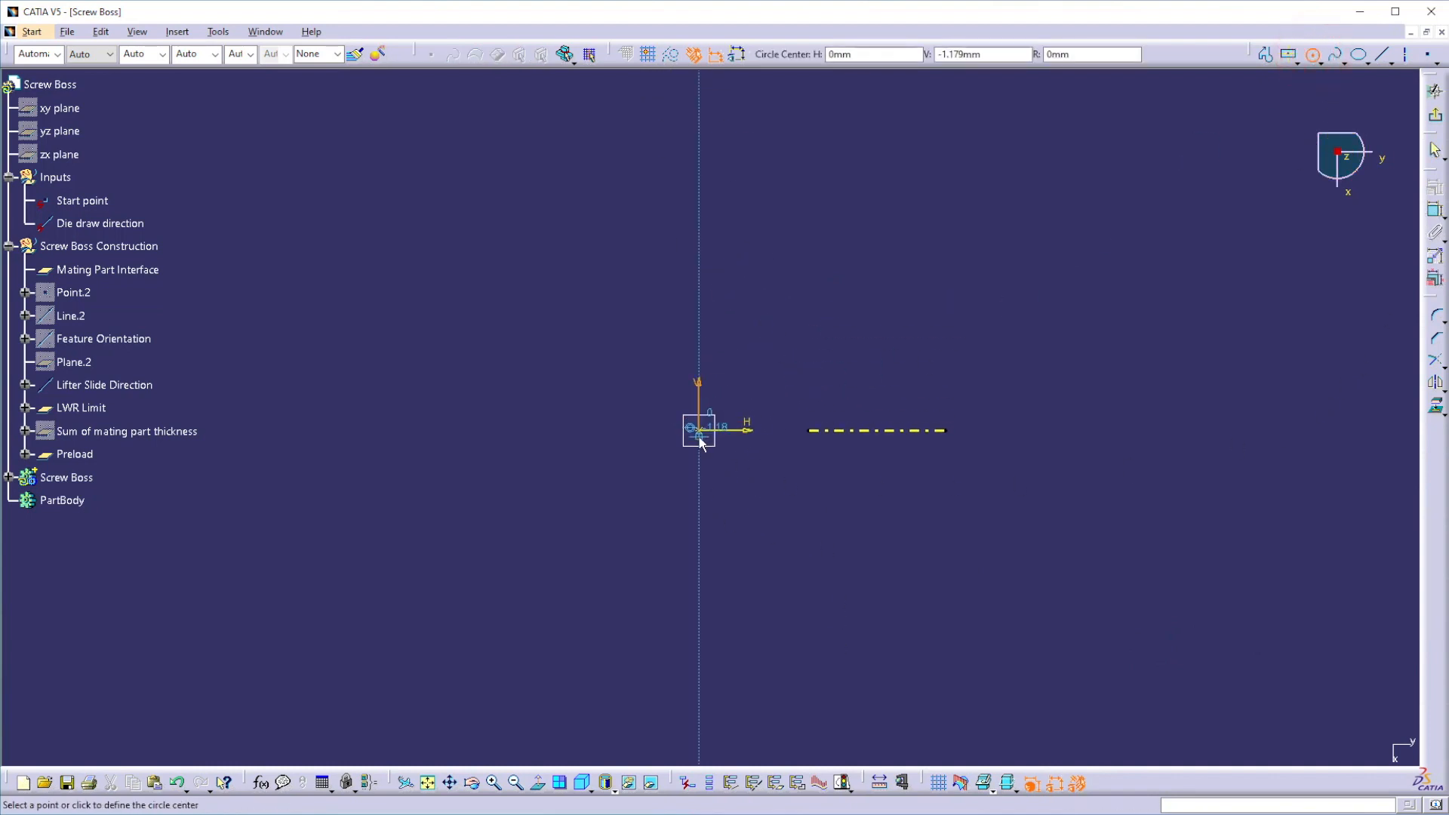
pyautogui.click(701, 429)
pyautogui.click(722, 407)
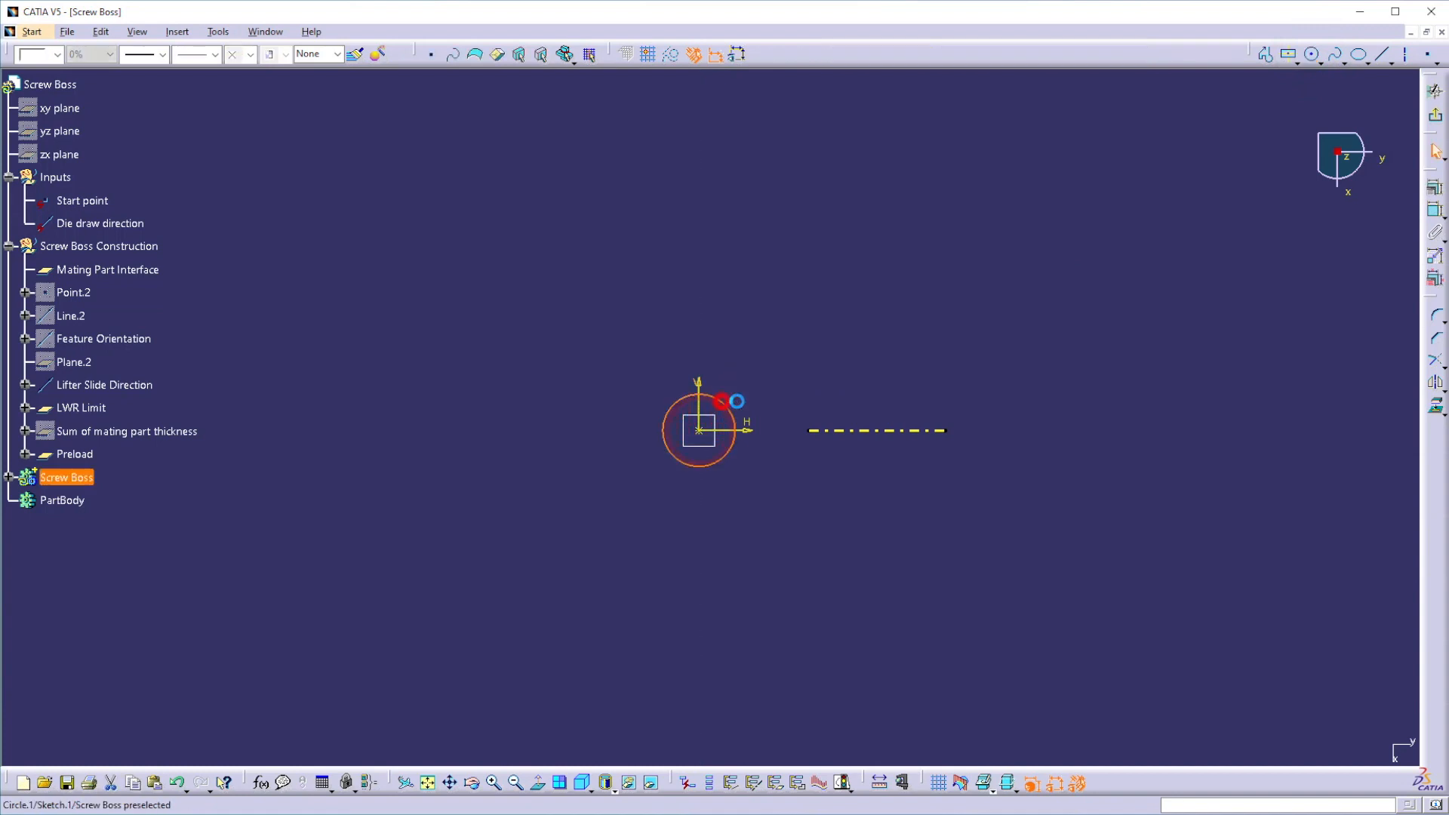
# Step: Dimension the circle's diameter and set it to 6 mm
pyautogui.click(1436, 210)
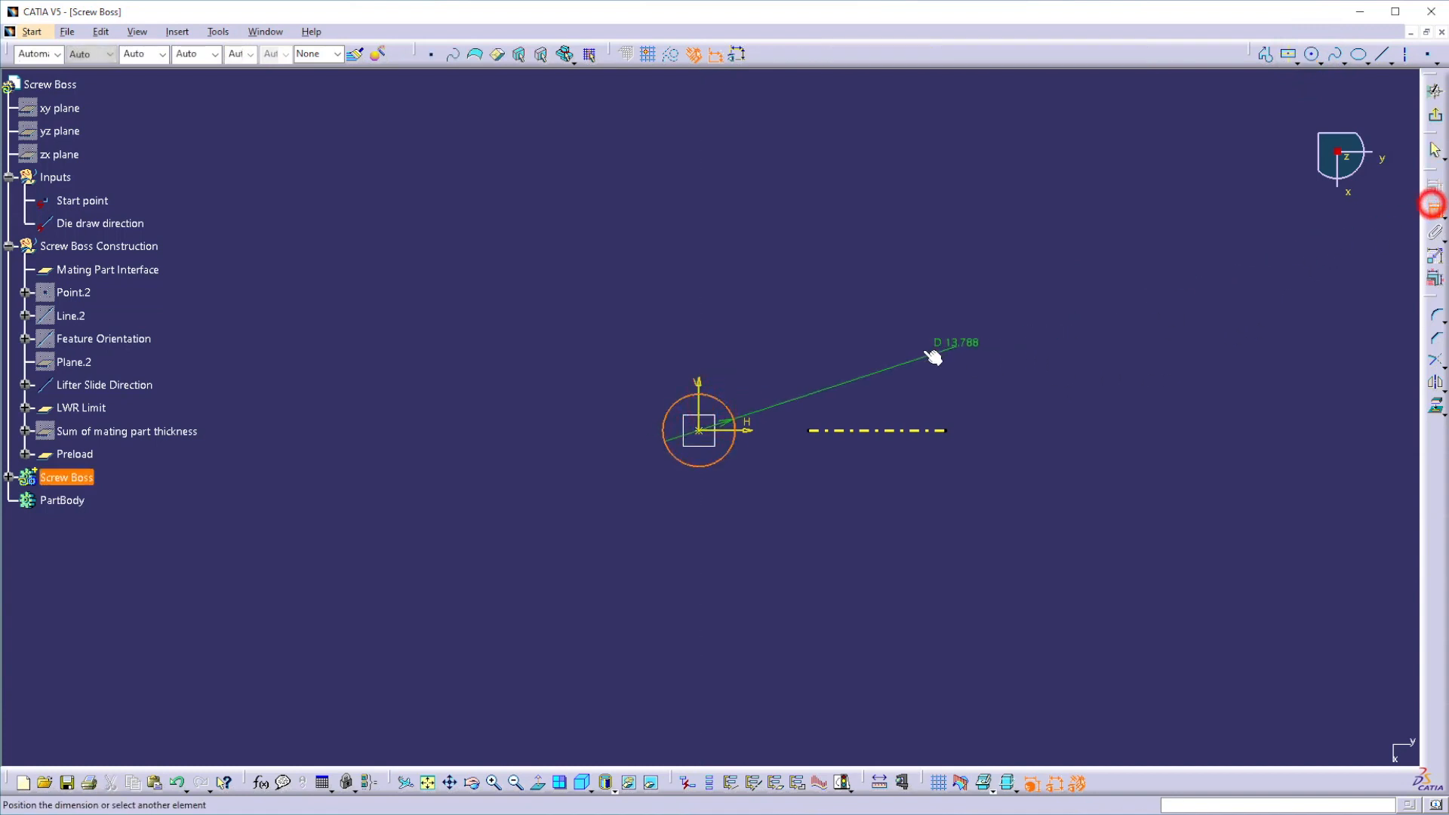
pyautogui.click(851, 336)
pyautogui.doubleClick(855, 334)
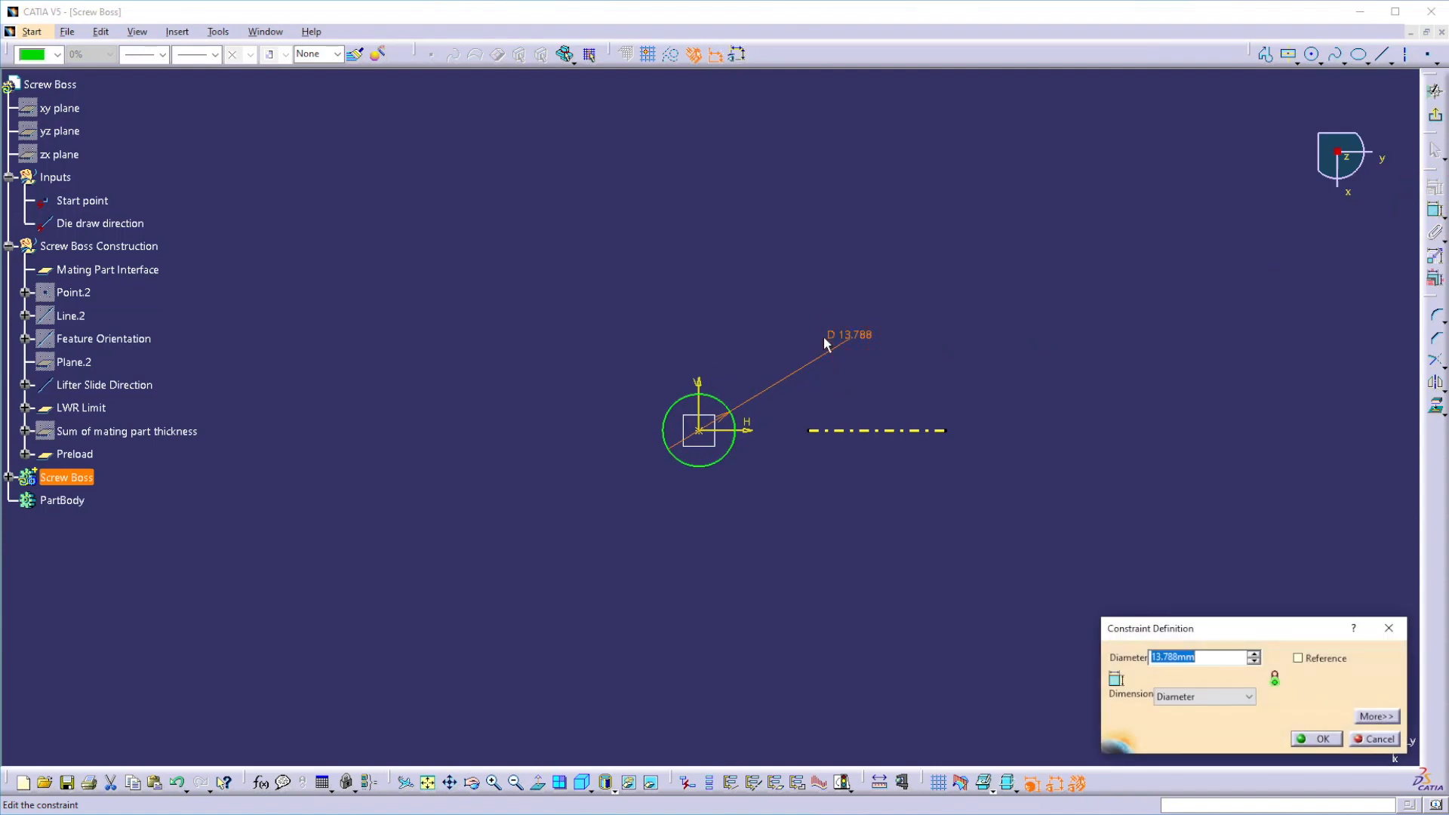
pyautogui.write('6')
pyautogui.press('Return')
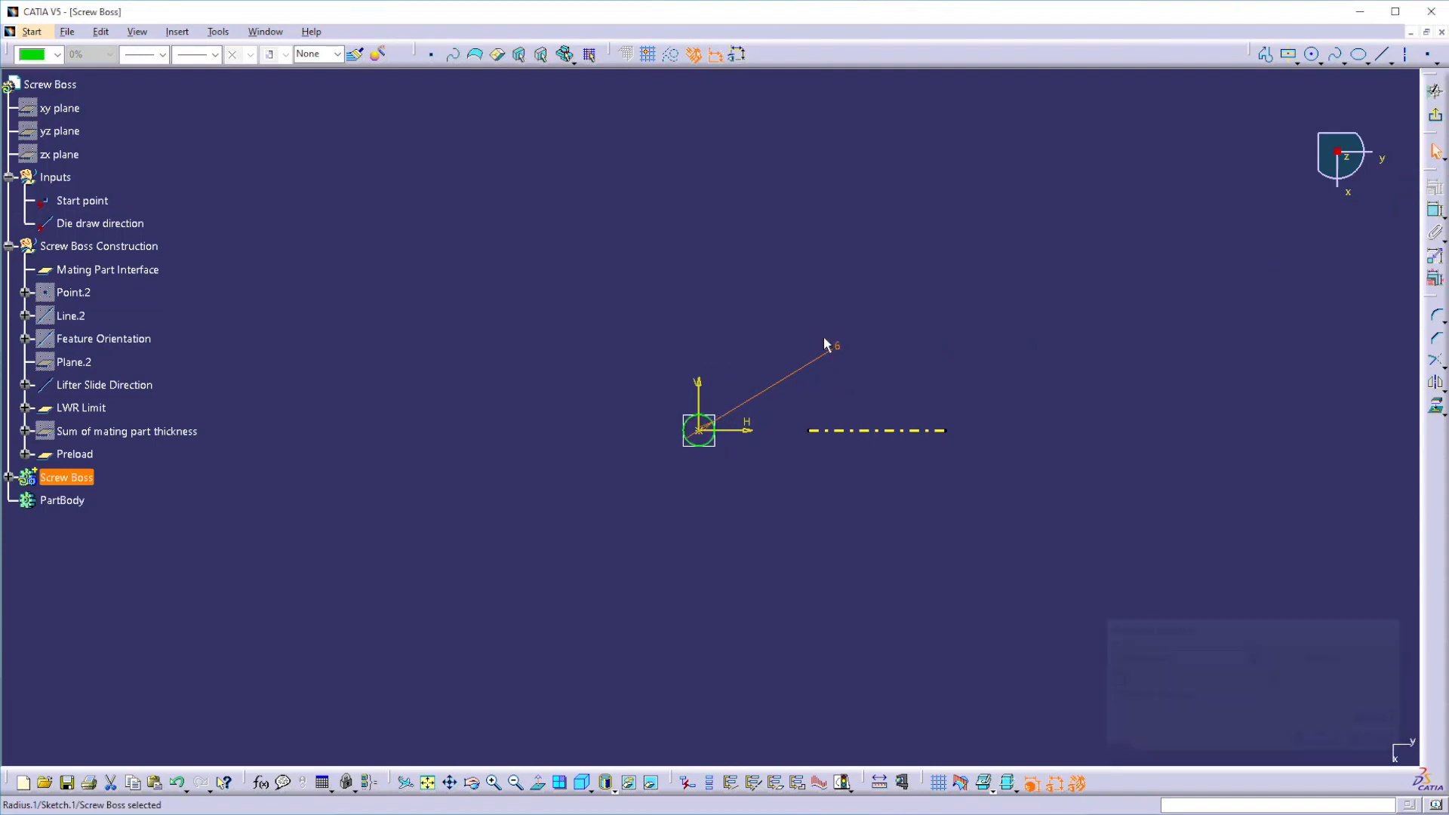
# Step: Sketch a second, larger circle about 9 mm in diameter centred on the sketch origin and dimension its diameter
pyautogui.click(653, 501)
pyautogui.keyDown('ctrl'); pyautogui.moveTo(717, 434); pyautogui.dragTo(730, 332, button='middle'); pyautogui.keyUp('ctrl')
pyautogui.click(945, 519)
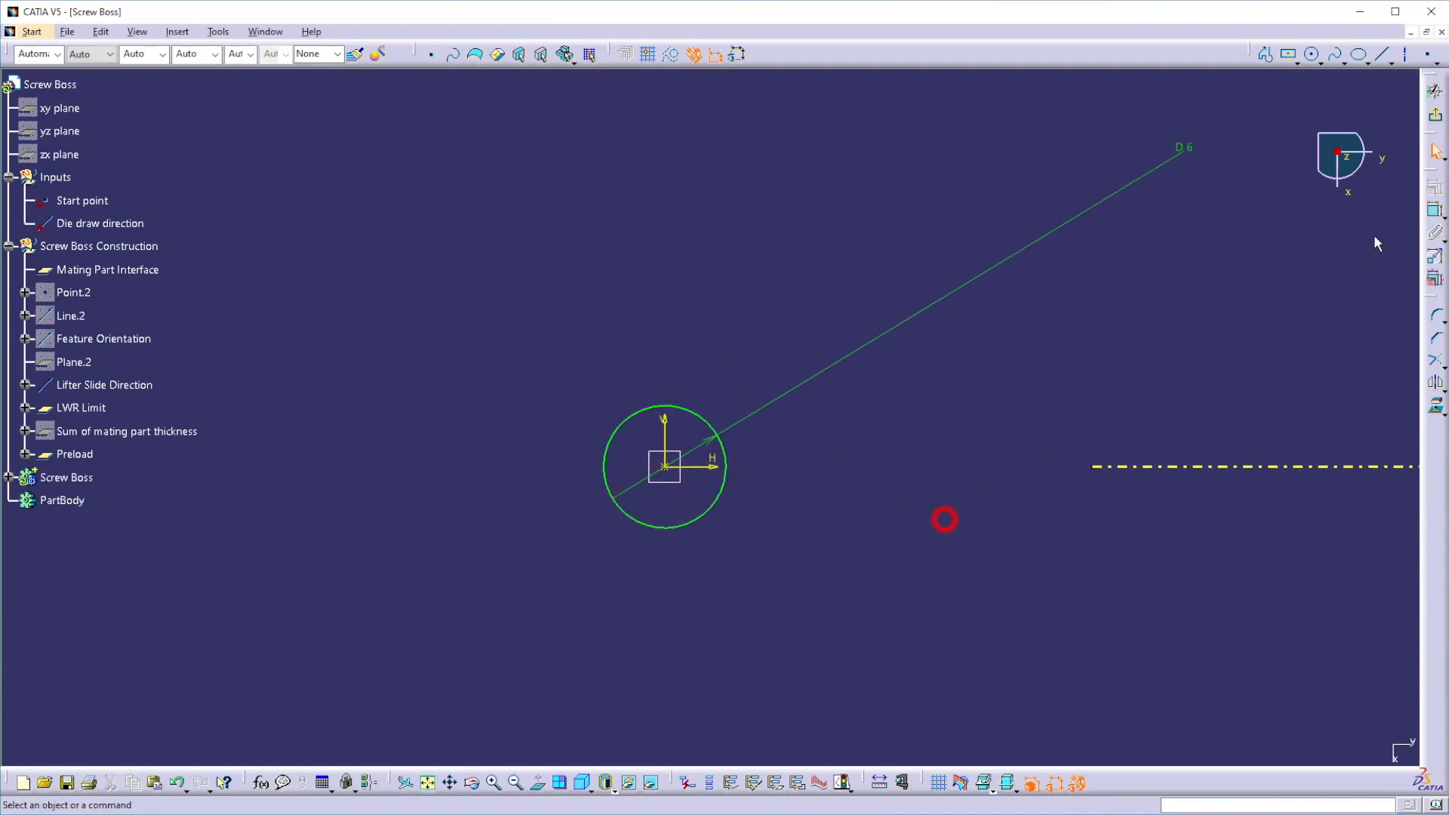
pyautogui.click(1313, 54)
pyautogui.click(666, 467)
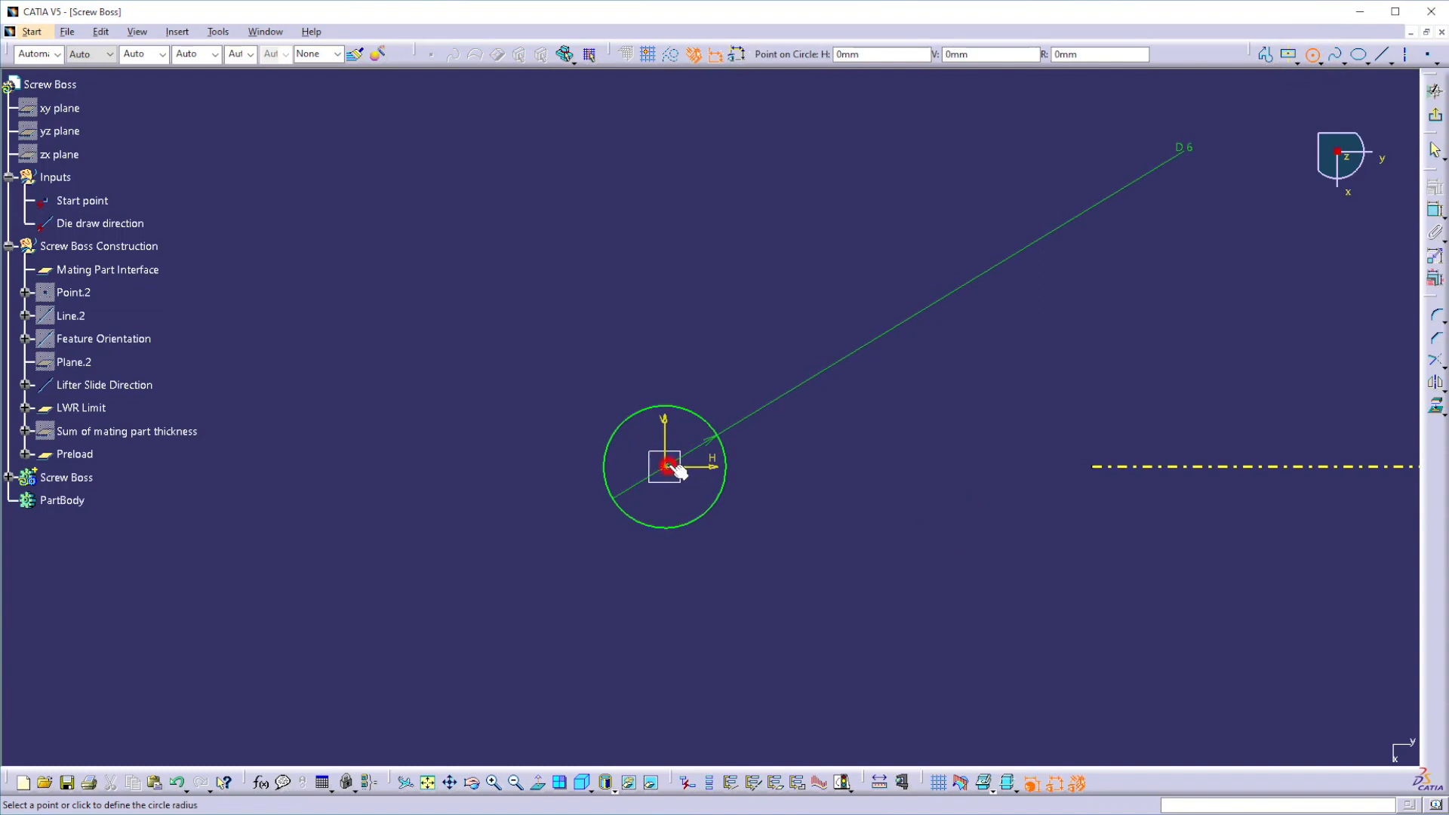
pyautogui.click(702, 384)
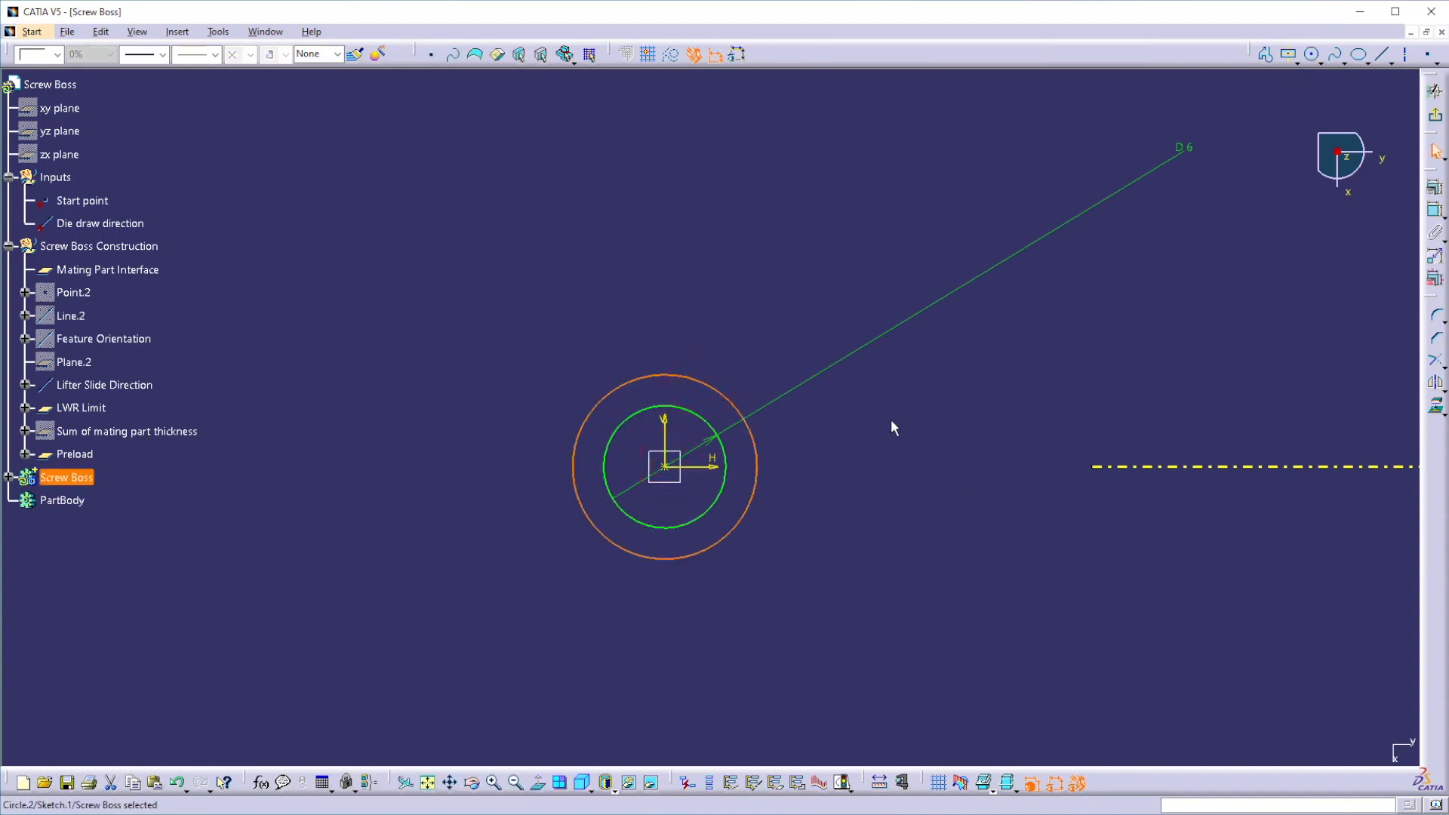
pyautogui.click(1434, 211)
pyautogui.click(898, 483)
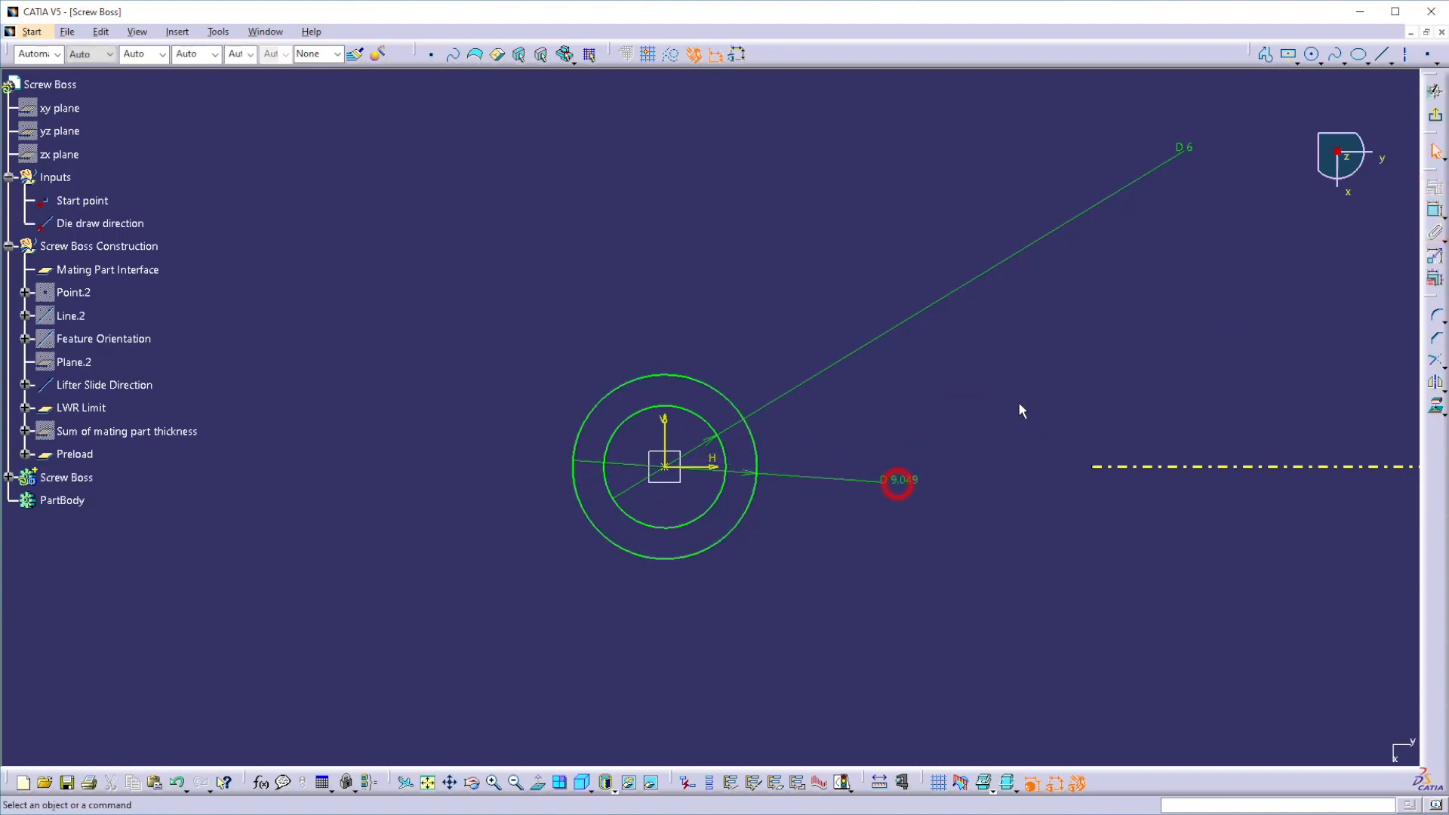
pyautogui.moveTo(1028, 414); pyautogui.dragTo(953, 478, button='middle')
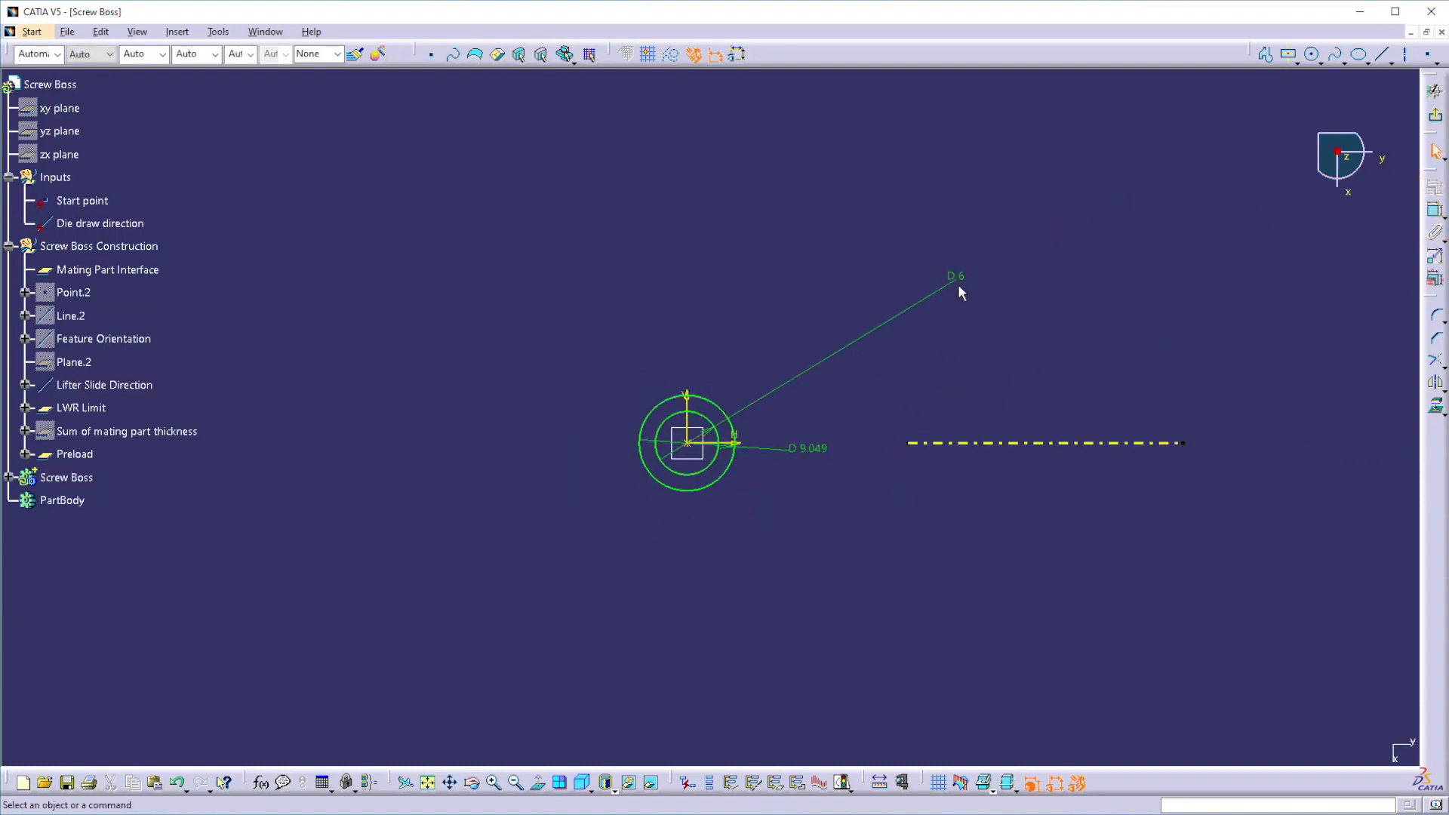
# Step: Add a formula that sets the outer circle's radius to the 6 mm circle's radius multiplied by 1.5
pyautogui.click(810, 451)
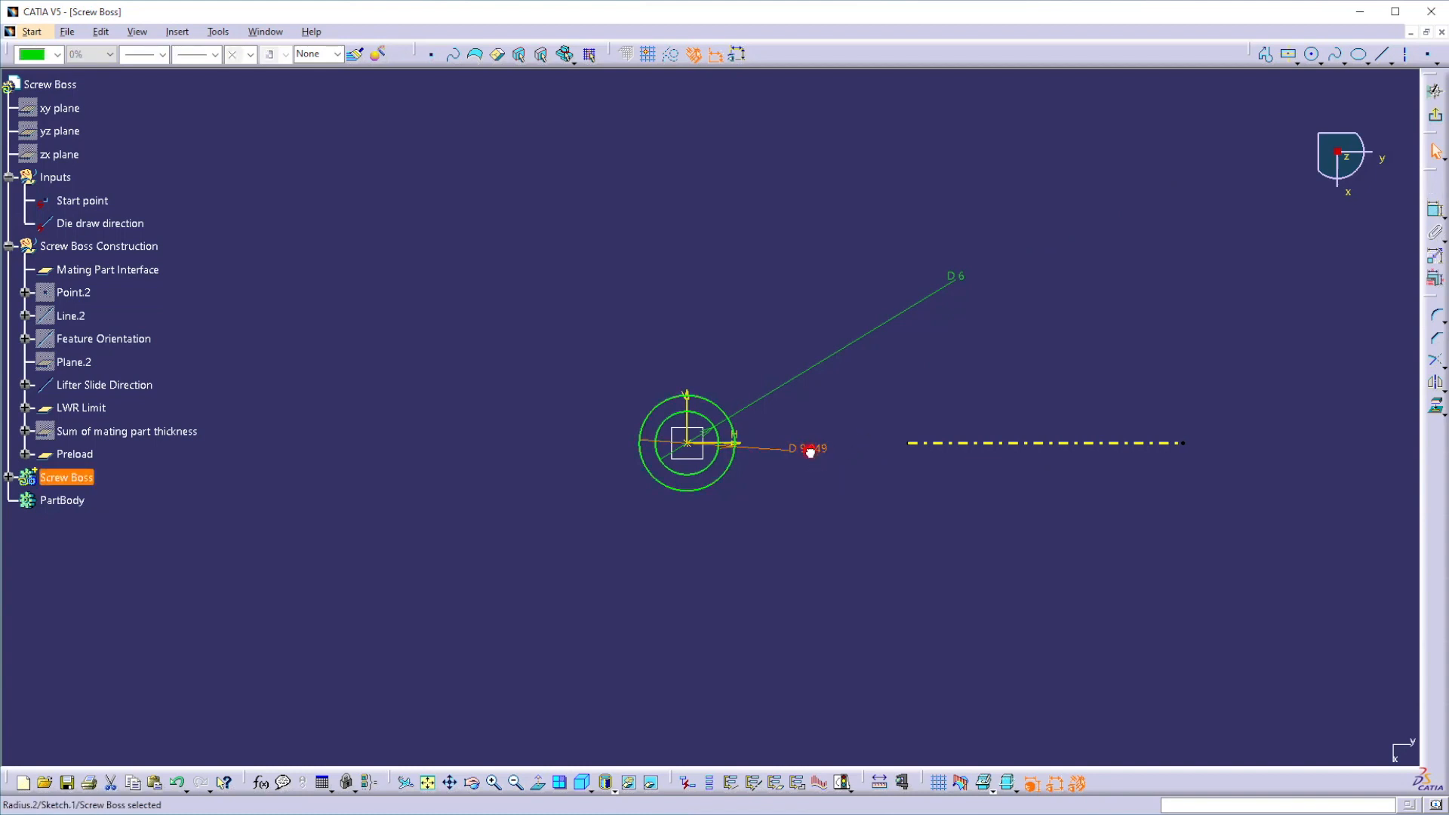
pyautogui.click(263, 783)
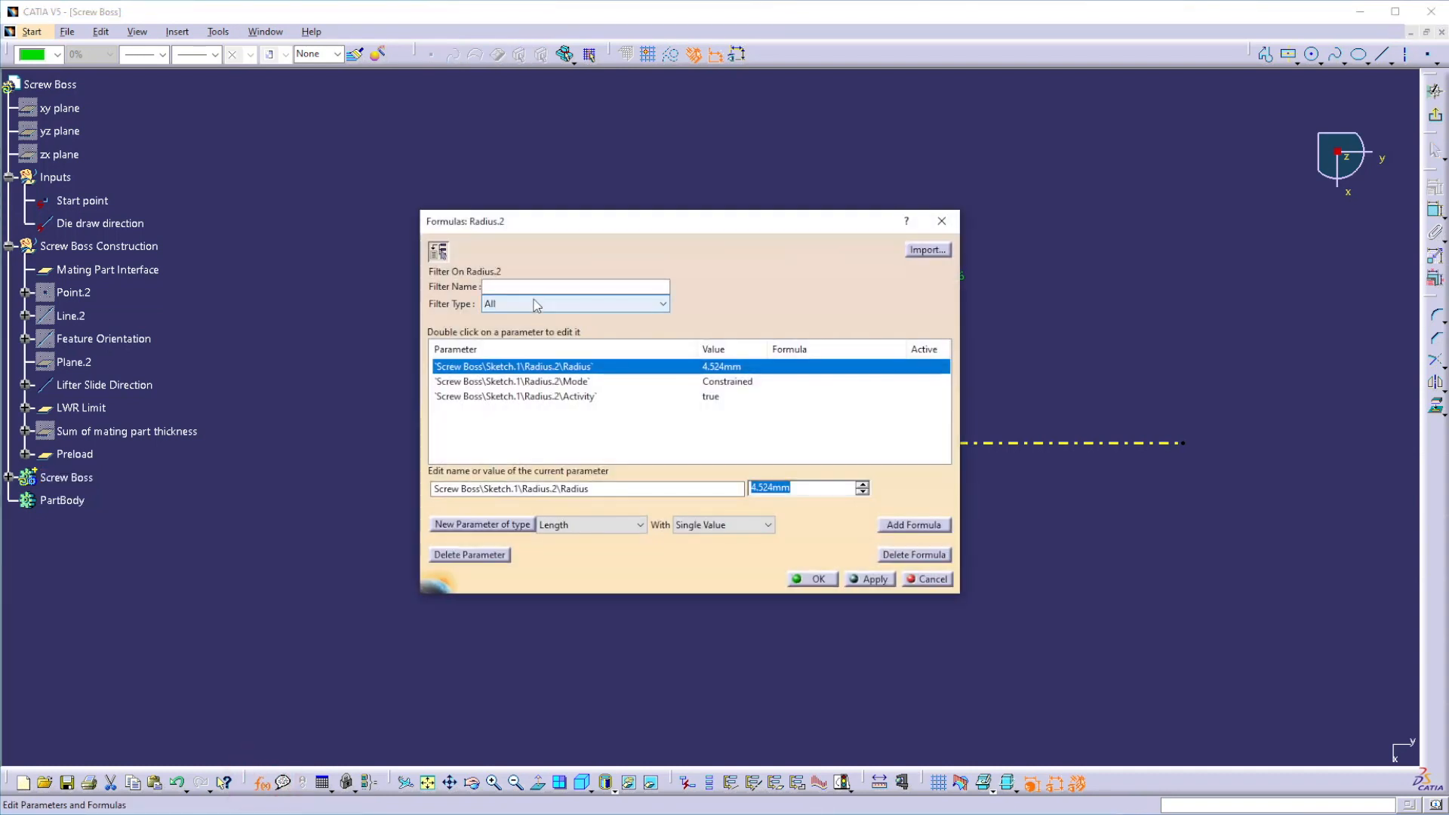
pyautogui.click(914, 525)
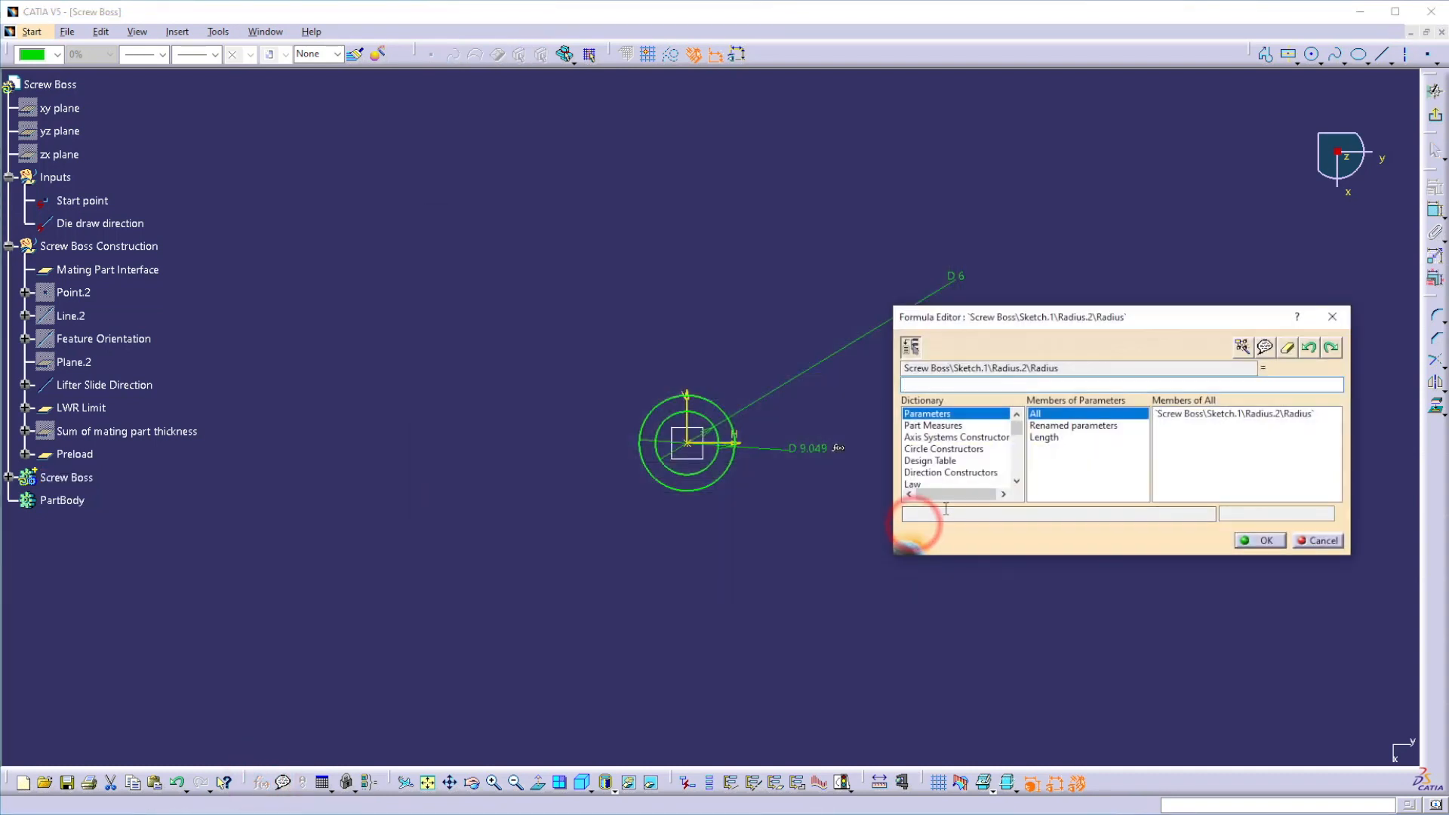
pyautogui.click(954, 276)
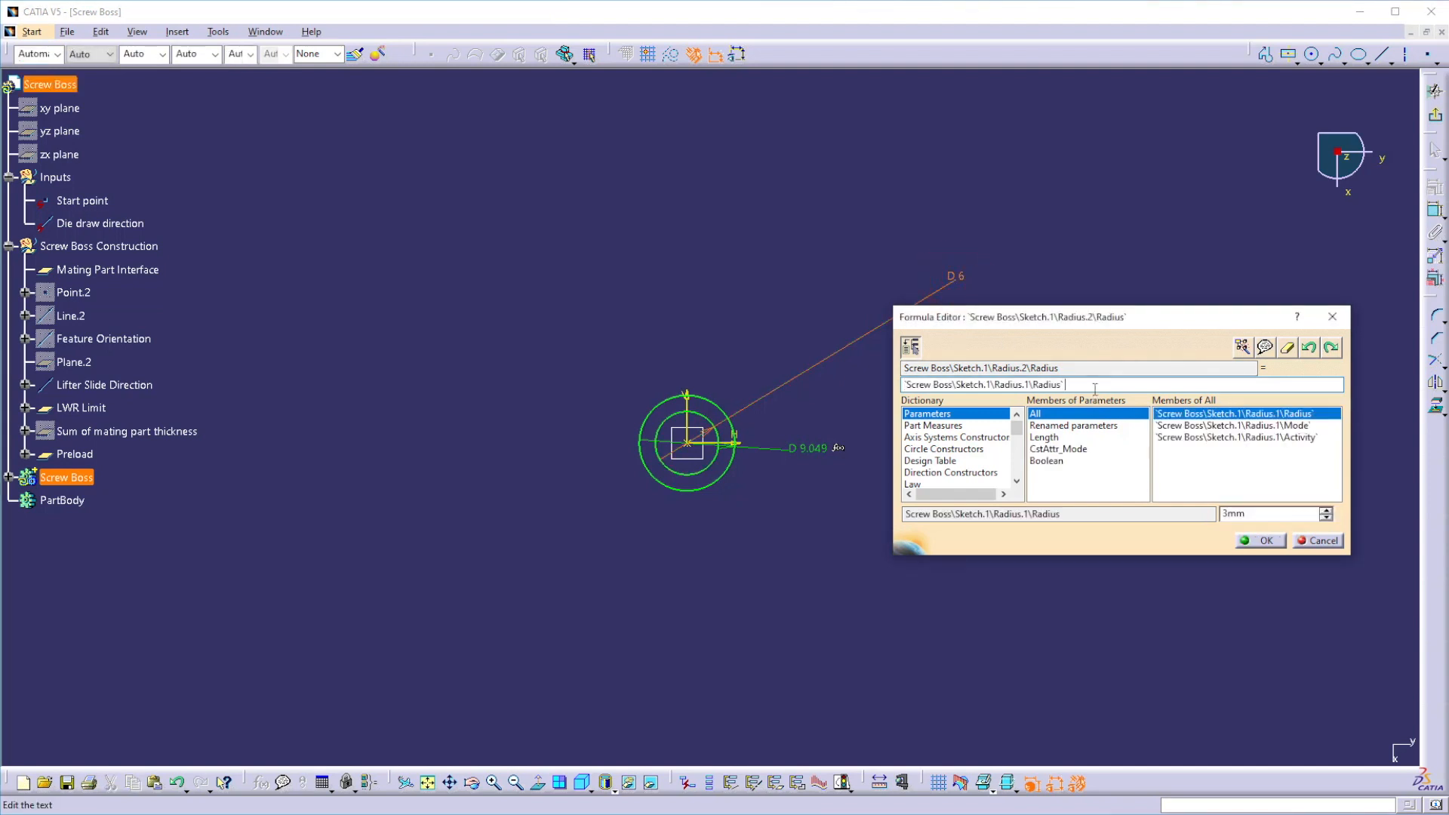
pyautogui.write('*1.5')
pyautogui.press('Return')
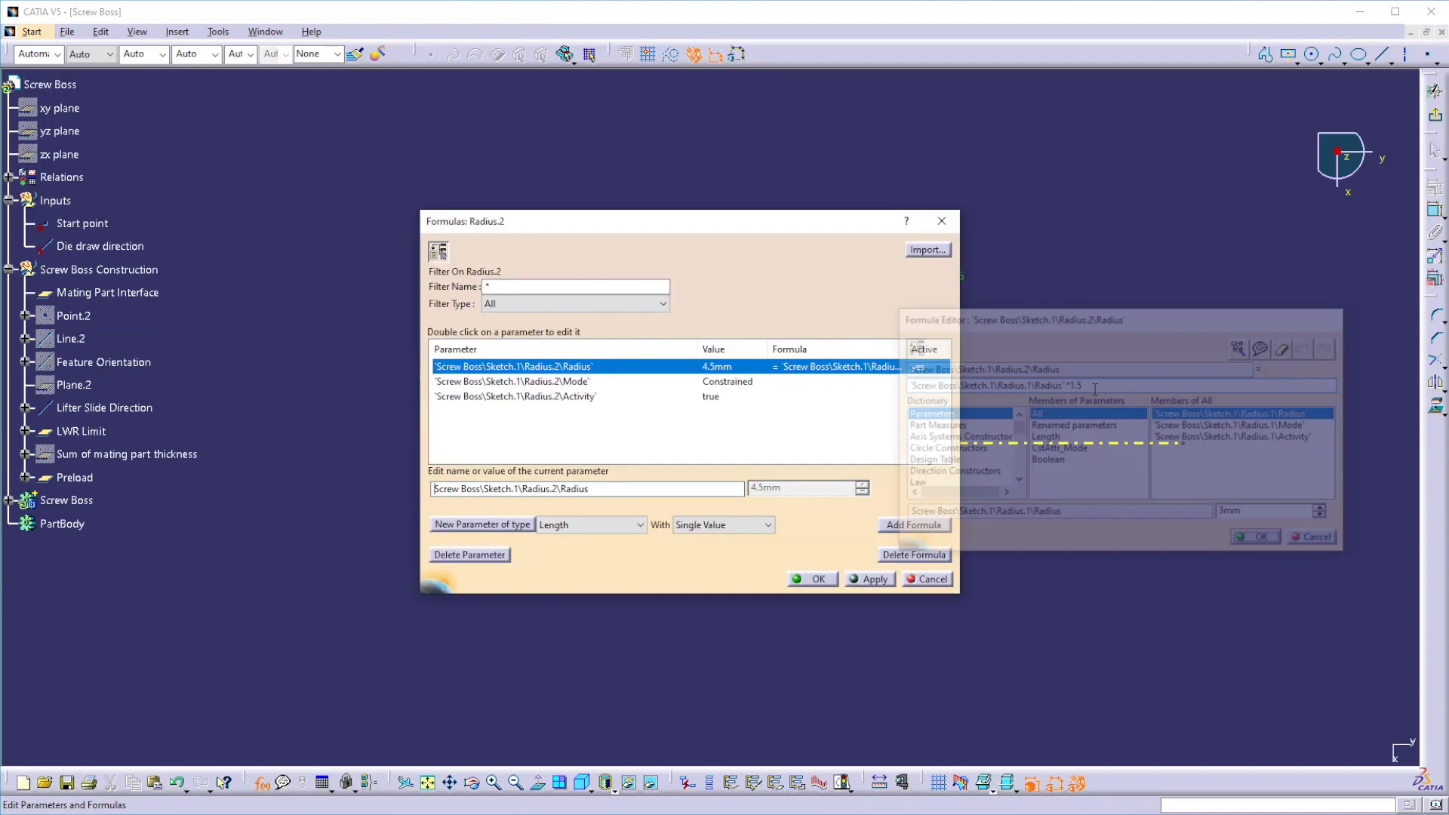
pyautogui.click(819, 579)
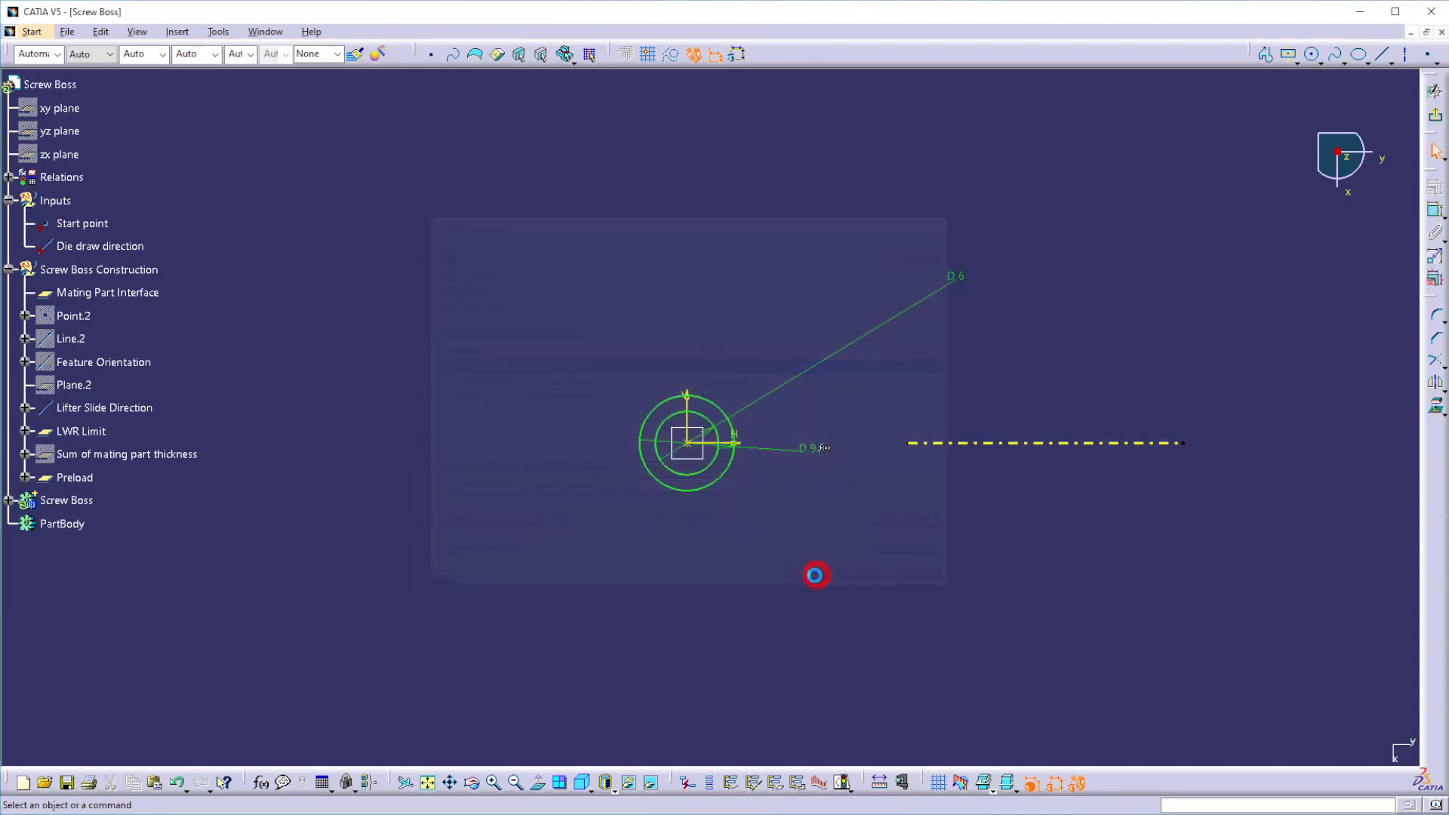
# Step: Test the formula by setting the inner circle's diameter to 8 mm and back to 6 mm
pyautogui.doubleClick(966, 279)
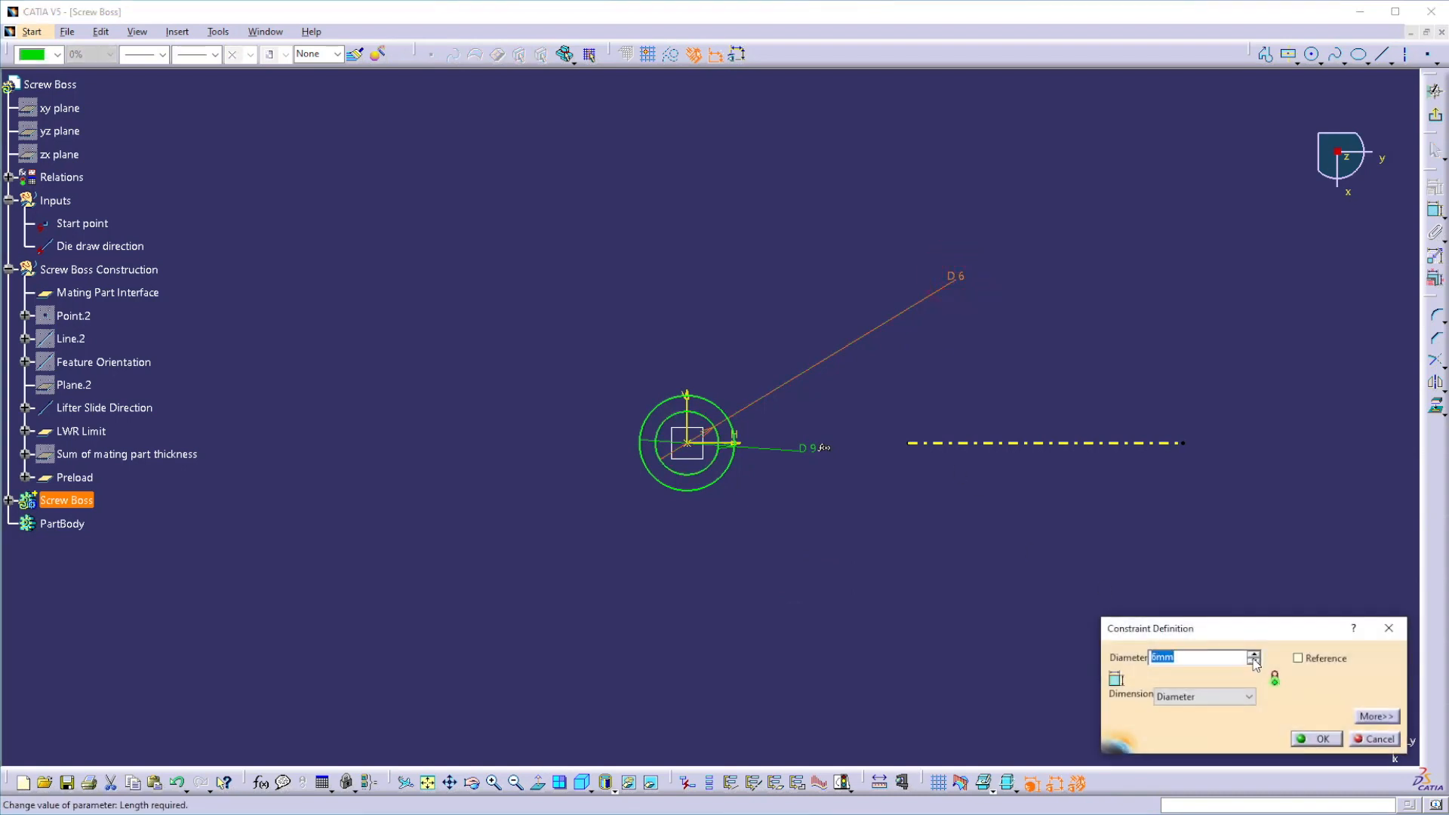
pyautogui.moveTo(1190, 655); pyautogui.dragTo(1113, 642)
pyautogui.write('8')
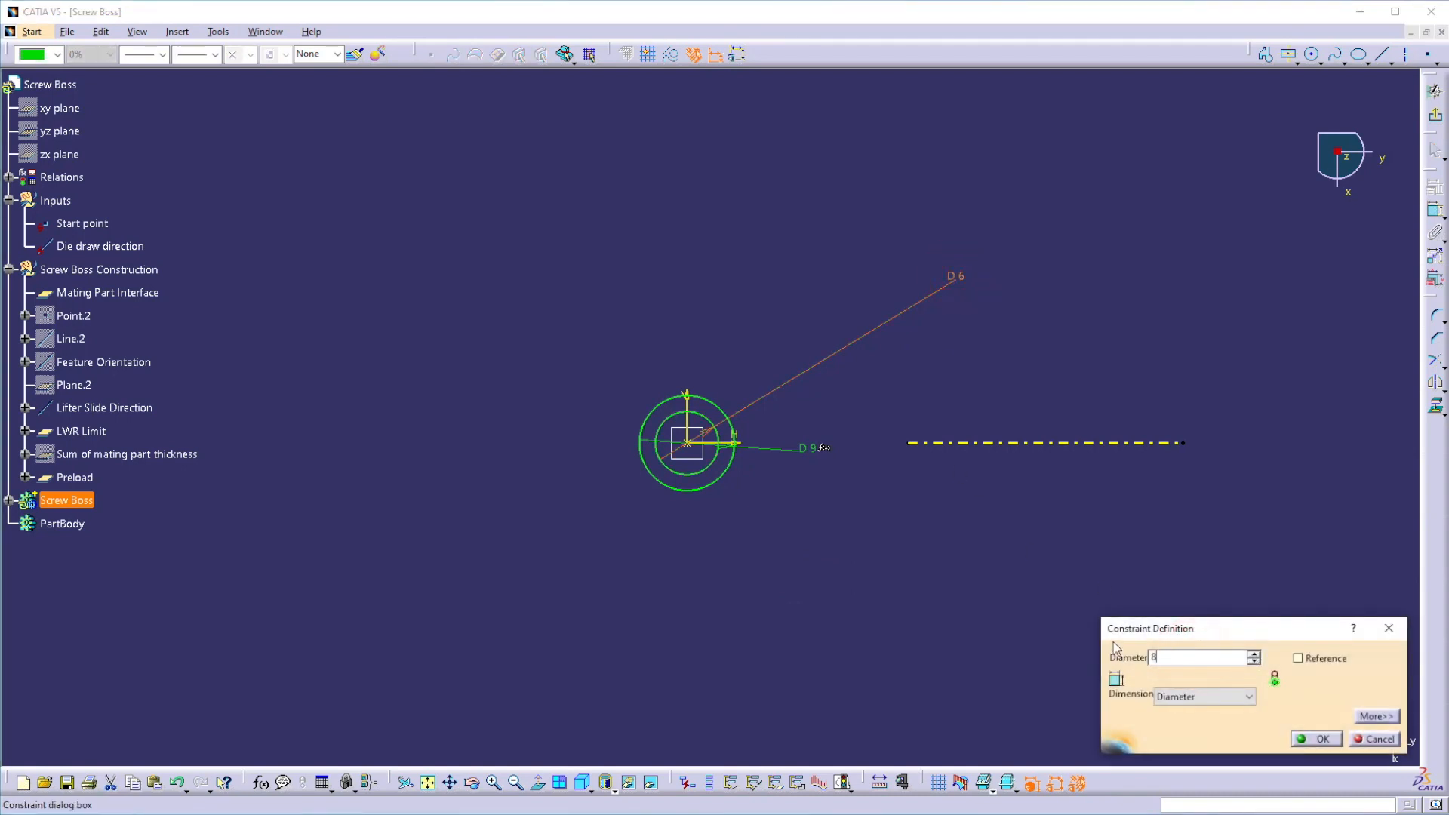
pyautogui.press('Return')
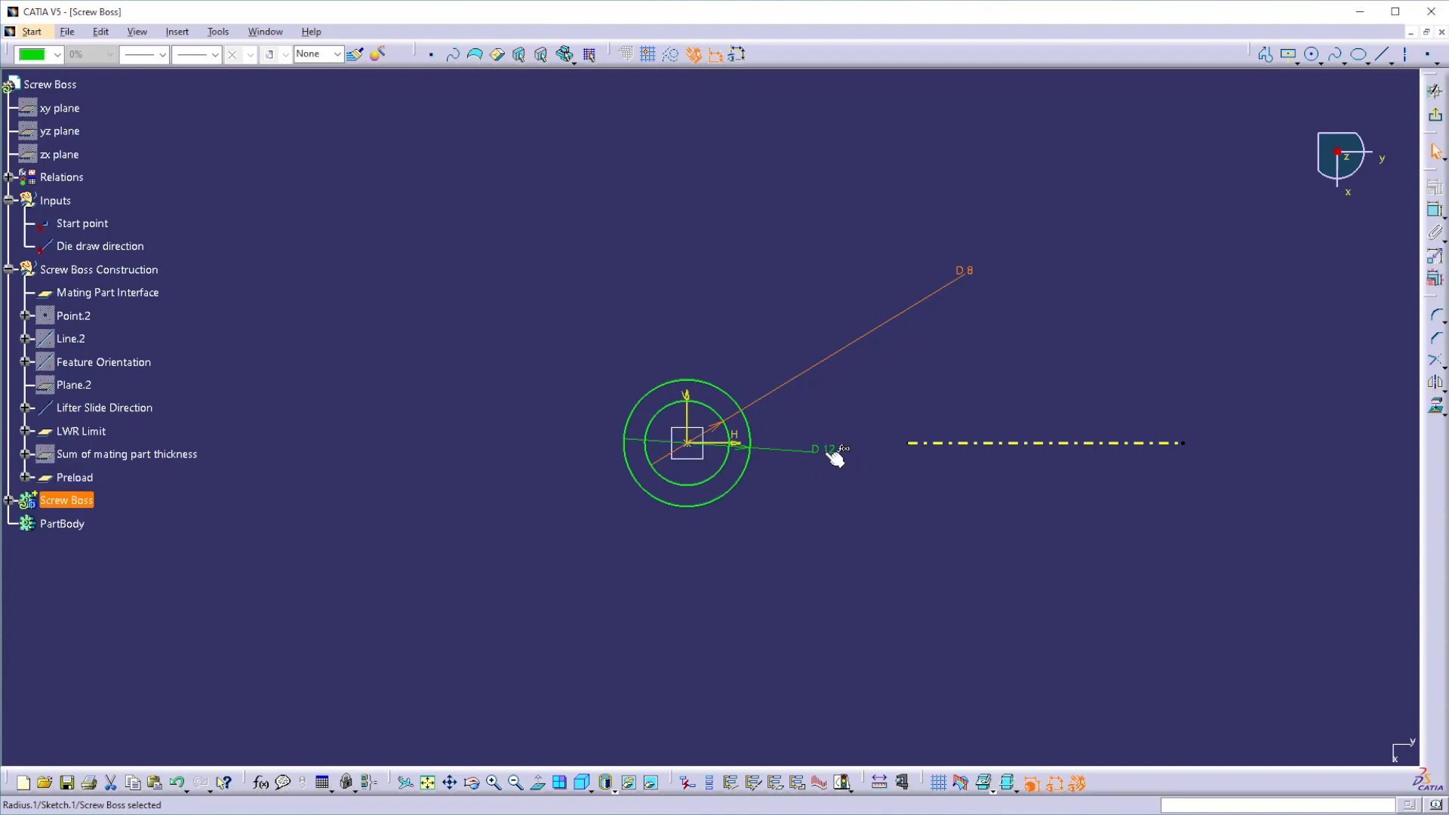
pyautogui.doubleClick(970, 273)
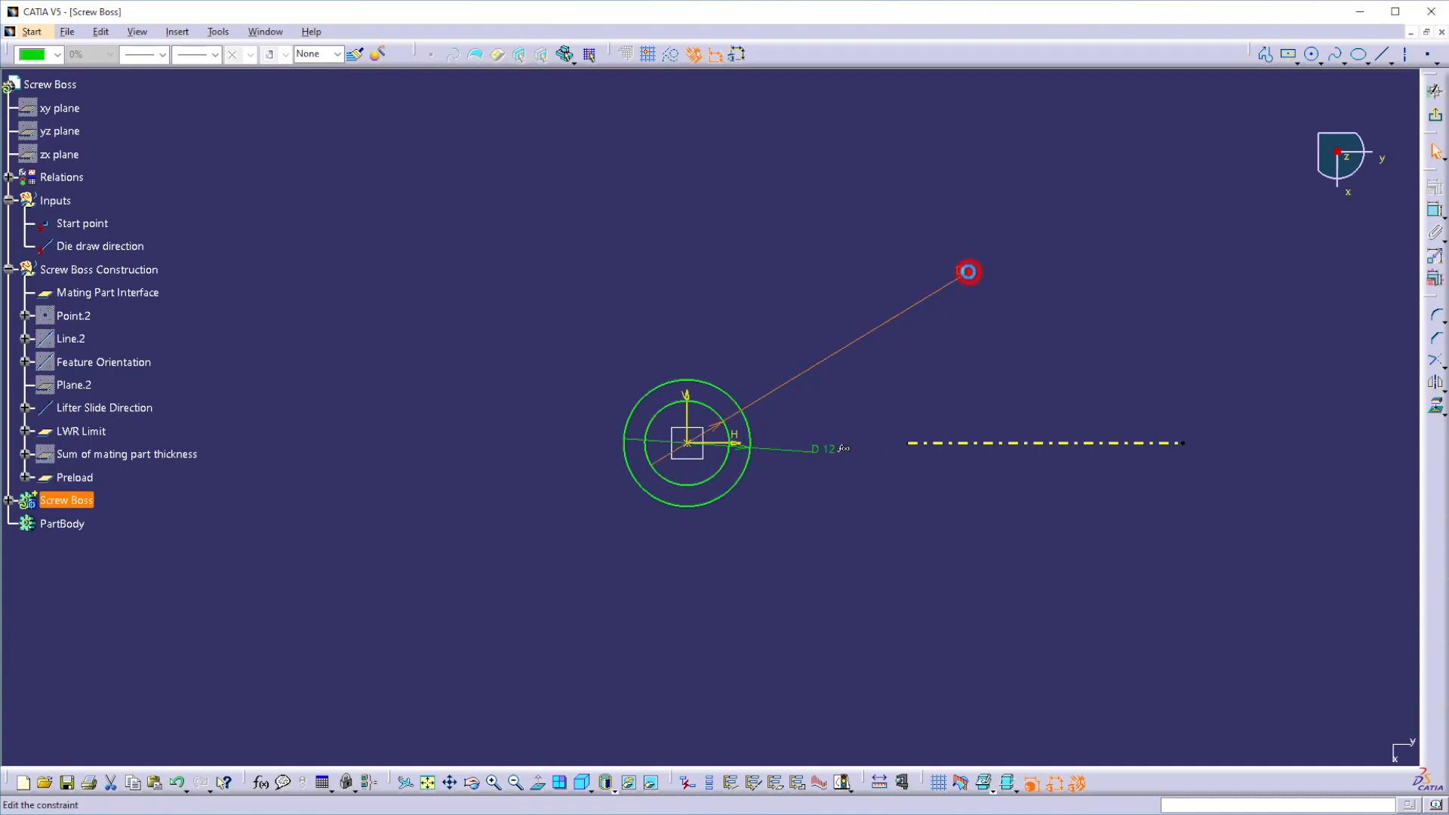
pyautogui.write('6')
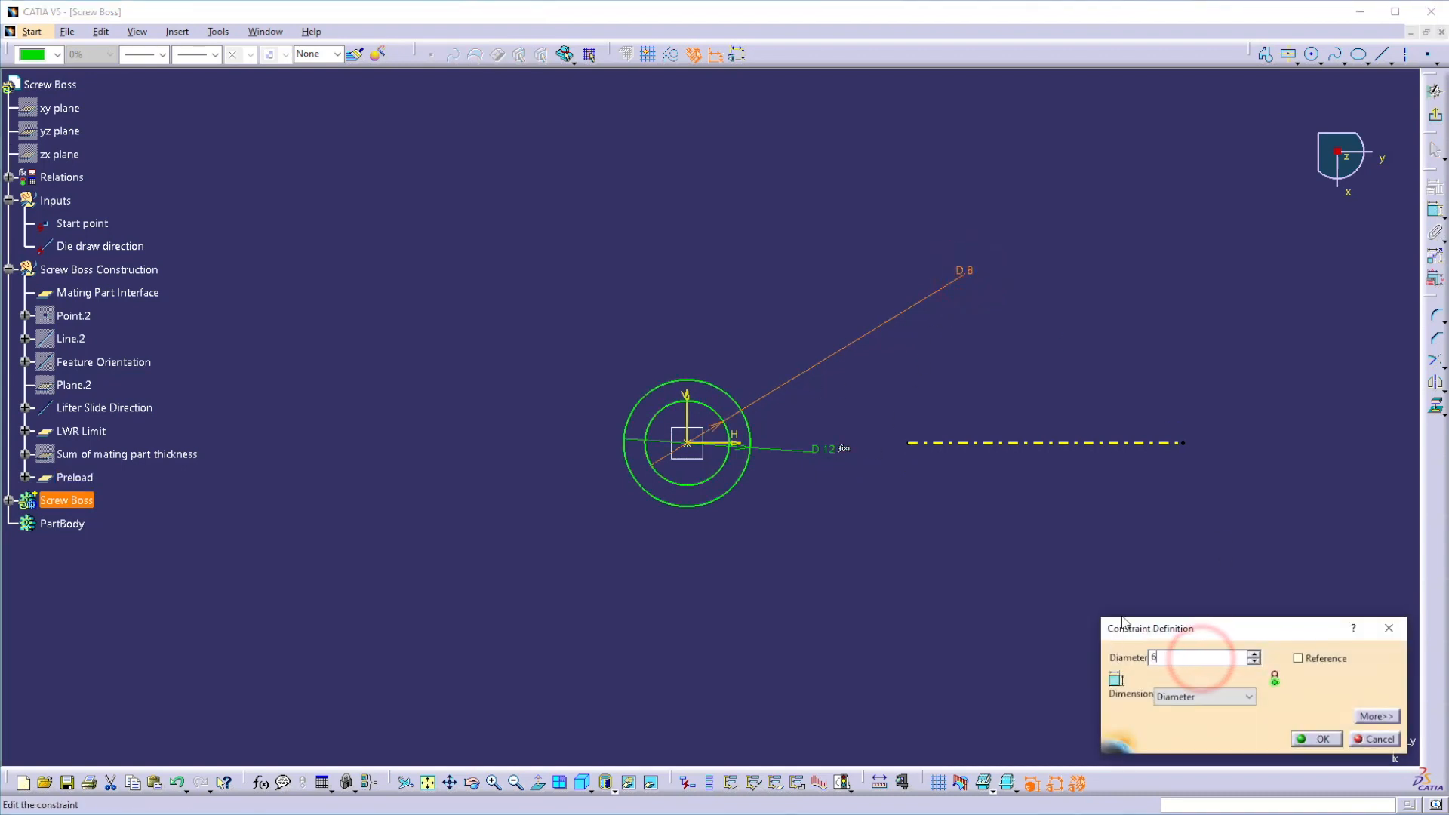
pyautogui.press('Return')
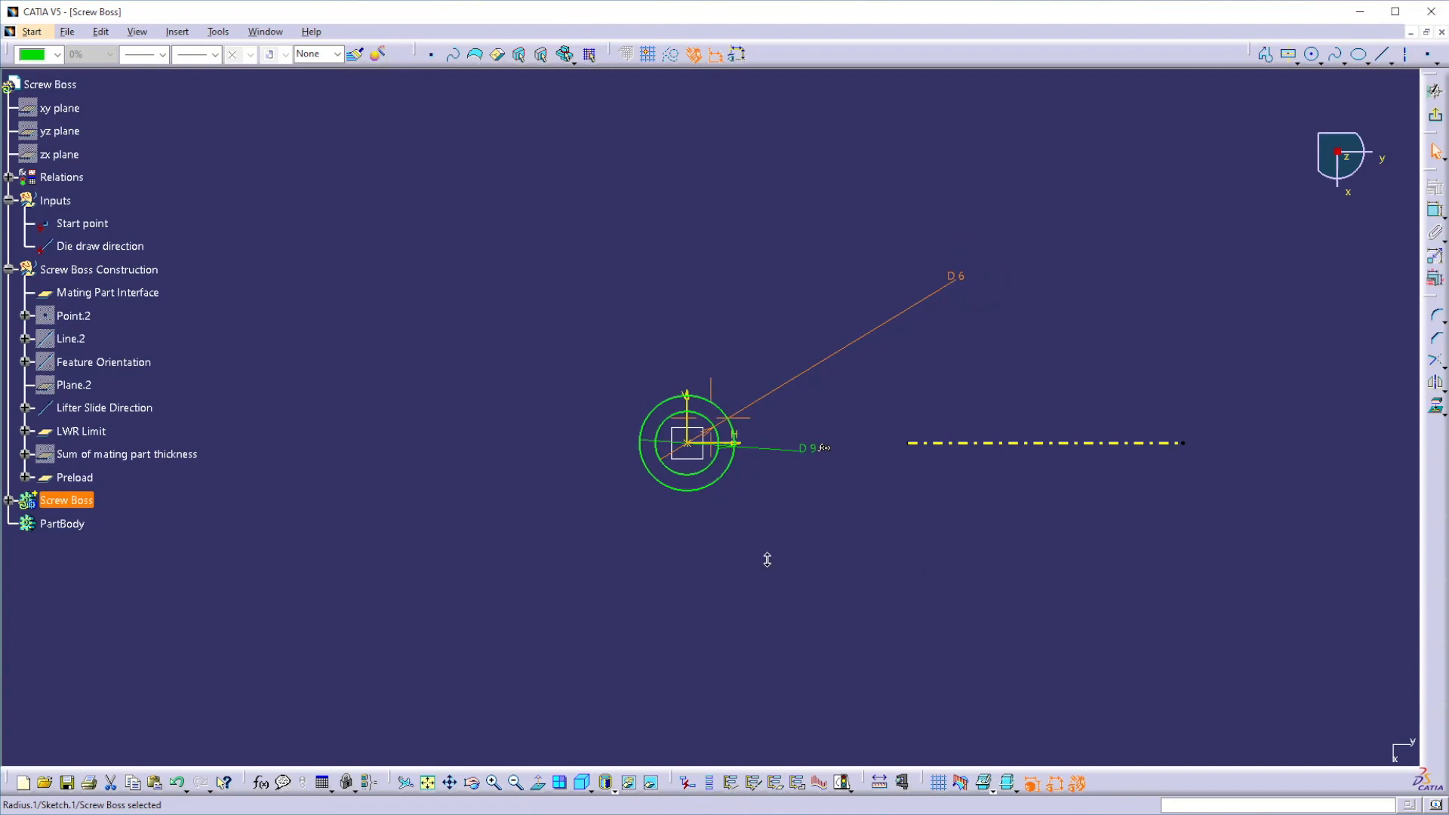
# Step: Sketch a third circle about 3.7 mm in diameter centred on the sketch origin, inside the 6 mm circle
pyautogui.keyDown('ctrl'); pyautogui.moveTo(766, 563); pyautogui.dragTo(863, 477, button='middle'); pyautogui.keyUp('ctrl')
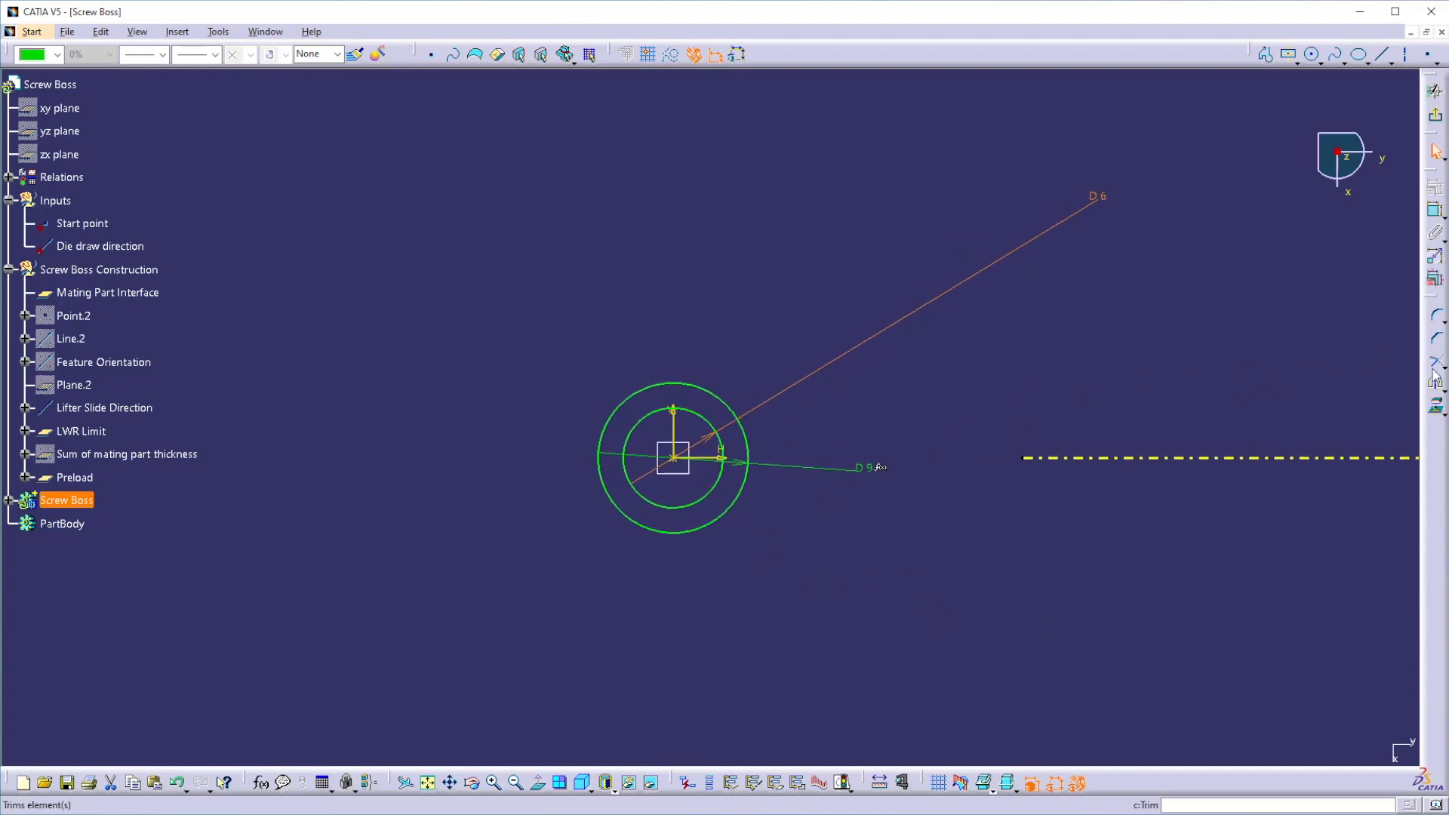
pyautogui.click(1313, 54)
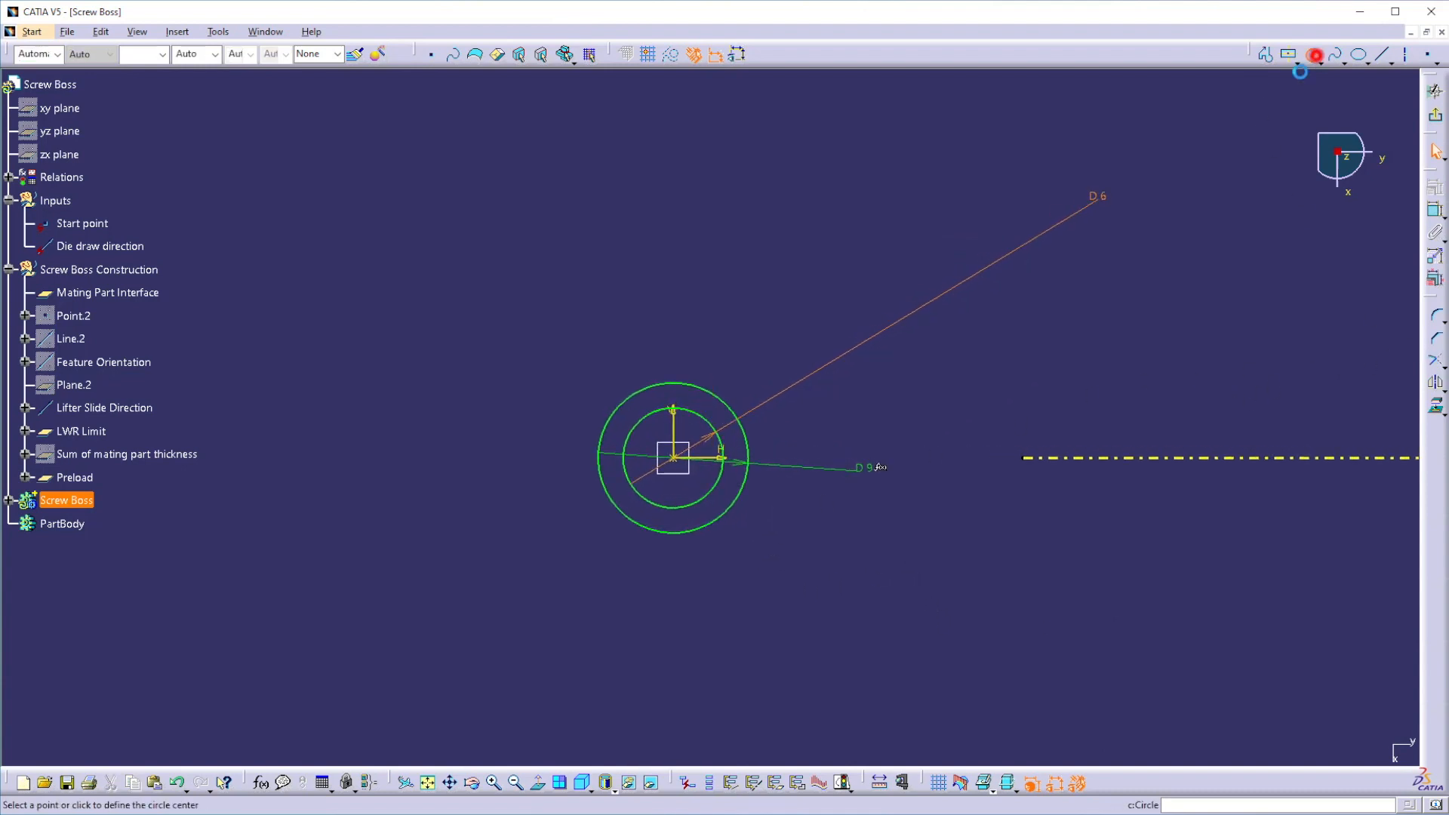
pyautogui.click(673, 458)
pyautogui.click(695, 436)
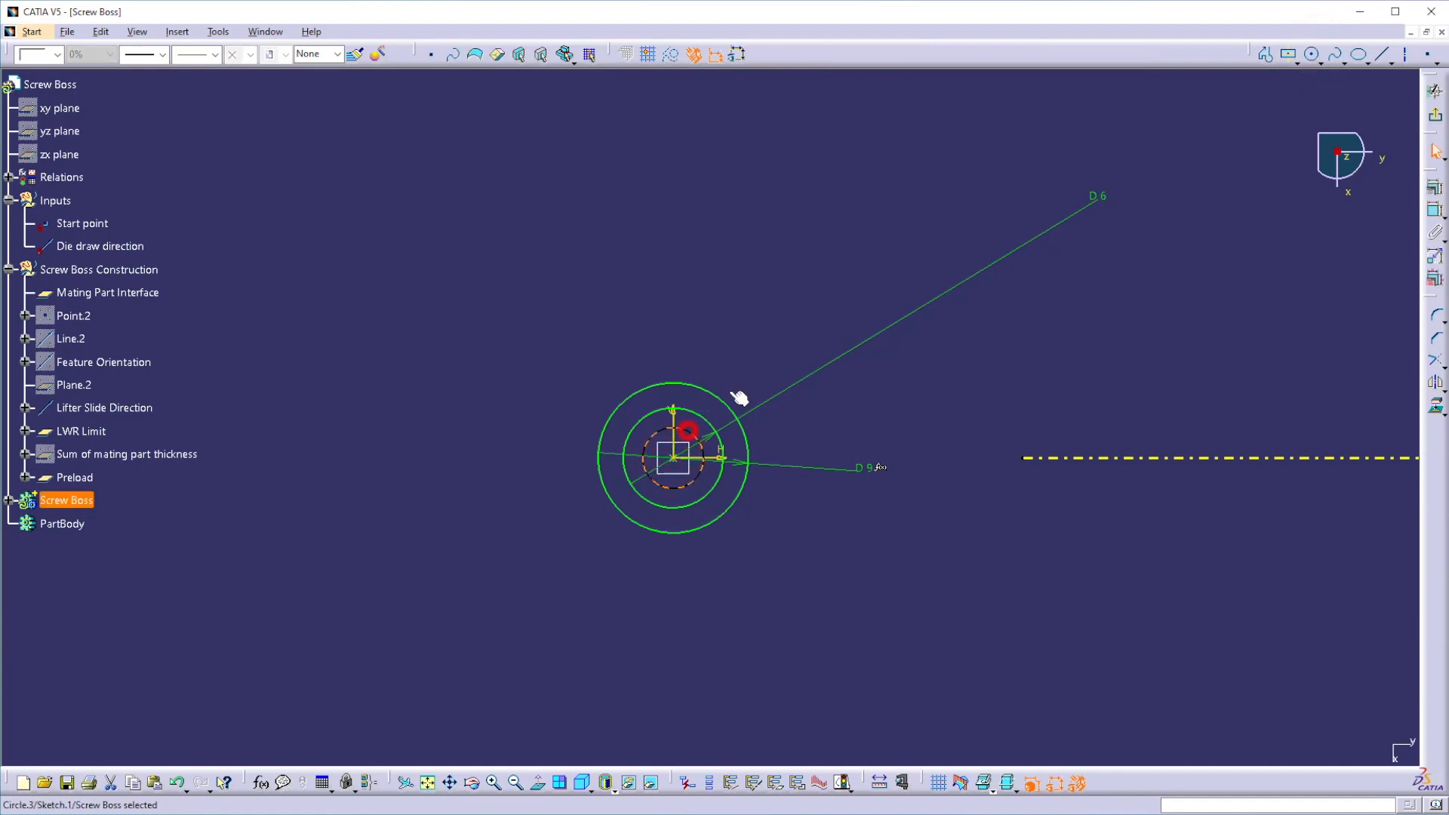
# Step: Dimension the innermost circle's diameter and set it to 5 mm
pyautogui.click(1434, 210)
pyautogui.click(781, 241)
pyautogui.doubleClick(785, 240)
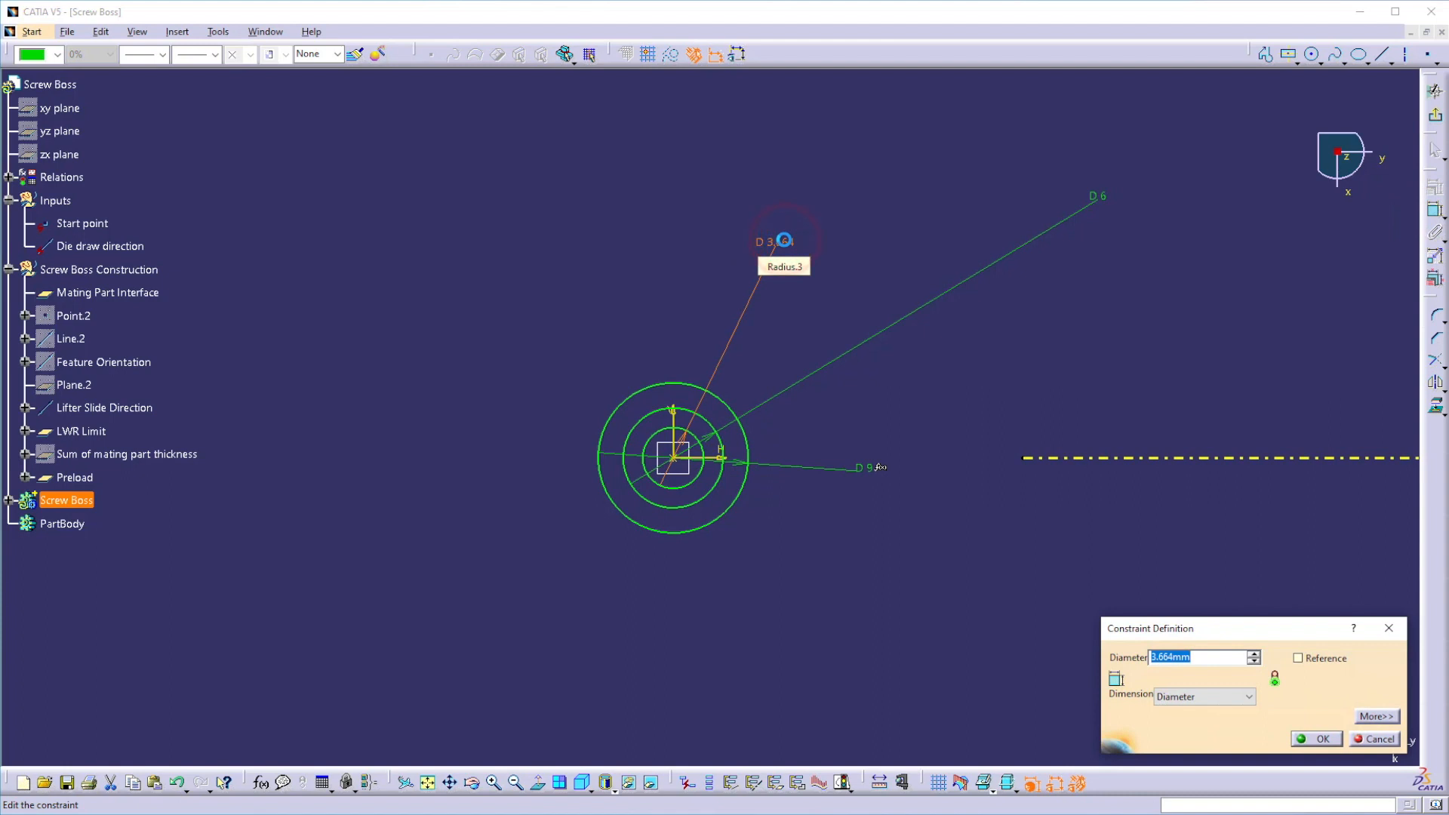
pyautogui.press('Return')
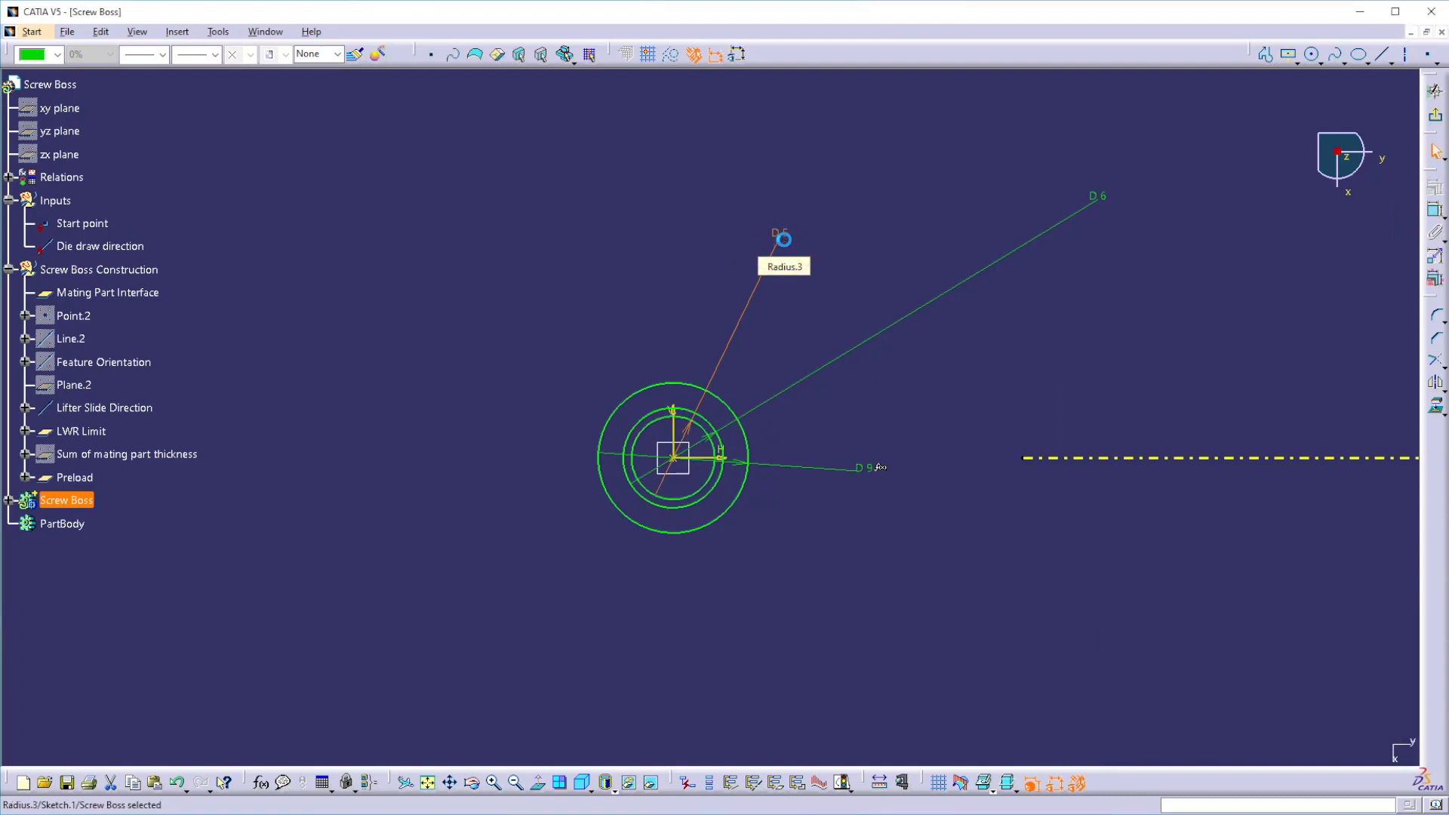
# Step: Convert the 6 mm circle to a construction element and exit the sketch
pyautogui.click(694, 417)
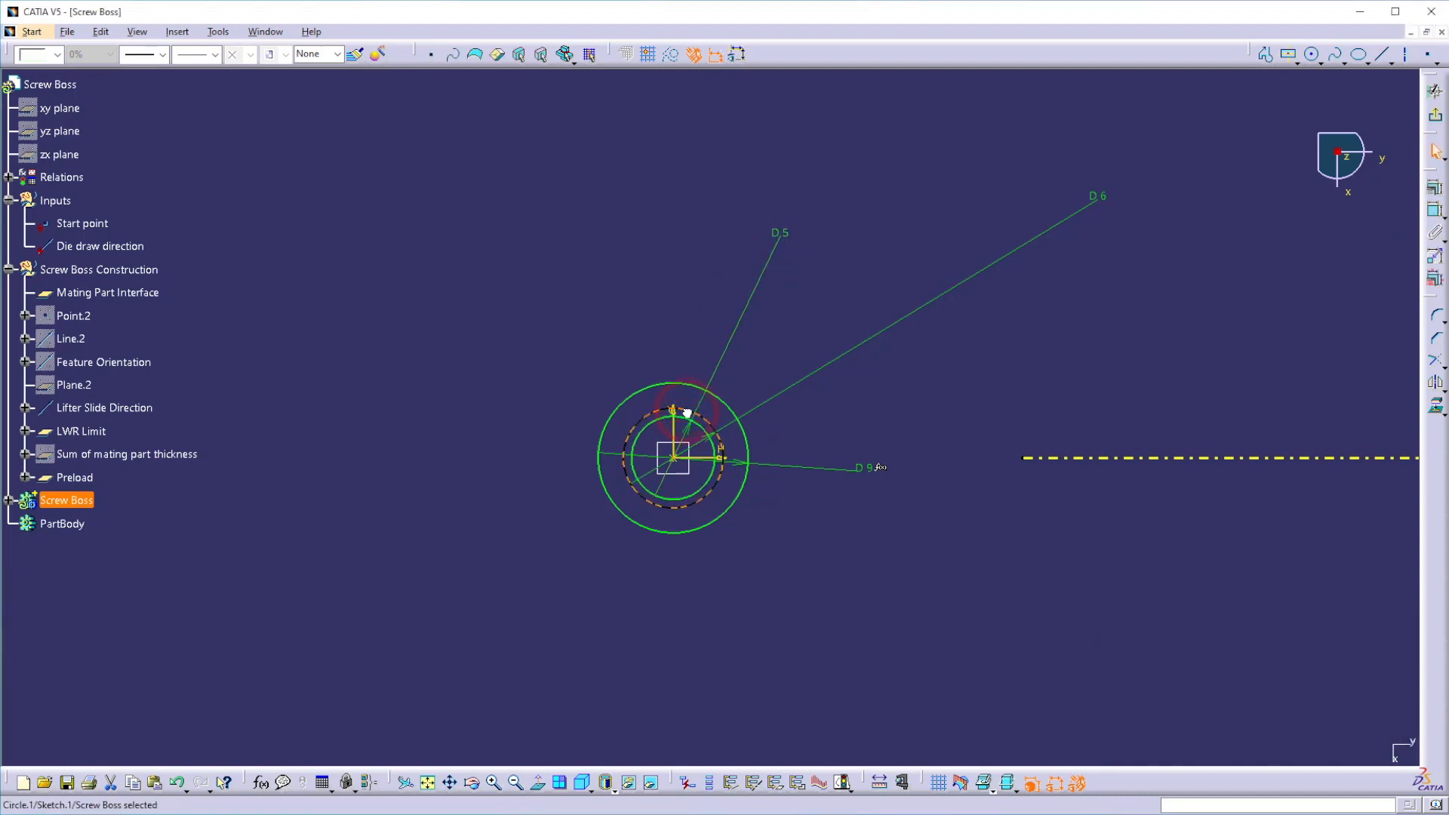
pyautogui.click(674, 62)
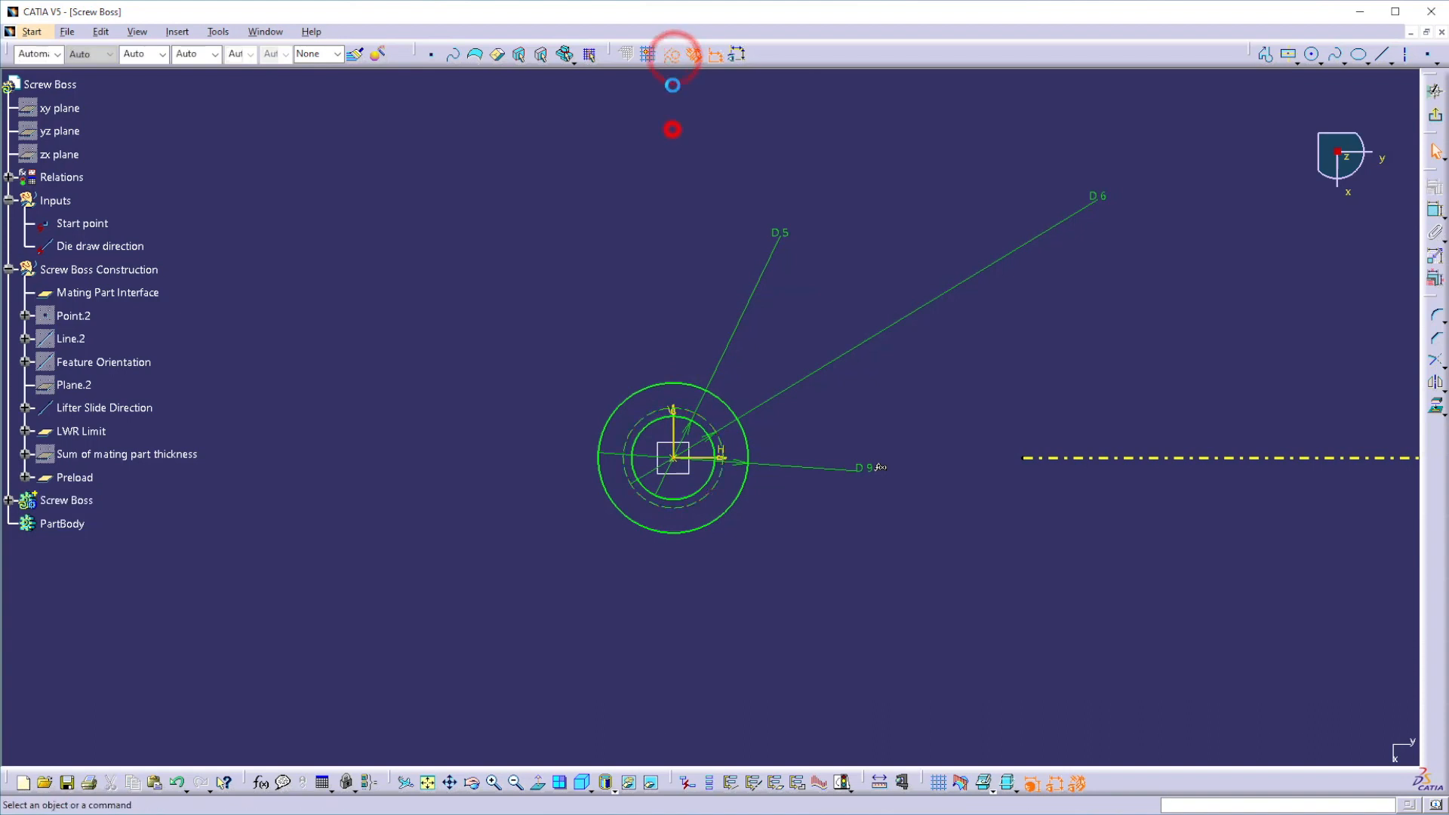
pyautogui.moveTo(893, 217)
pyautogui.keyDown('ctrl'); pyautogui.mouseDown(button='middle')
pyautogui.moveTo(860, 223)
pyautogui.moveTo(858, 260)
pyautogui.mouseUp(button='middle'); pyautogui.keyUp('ctrl')
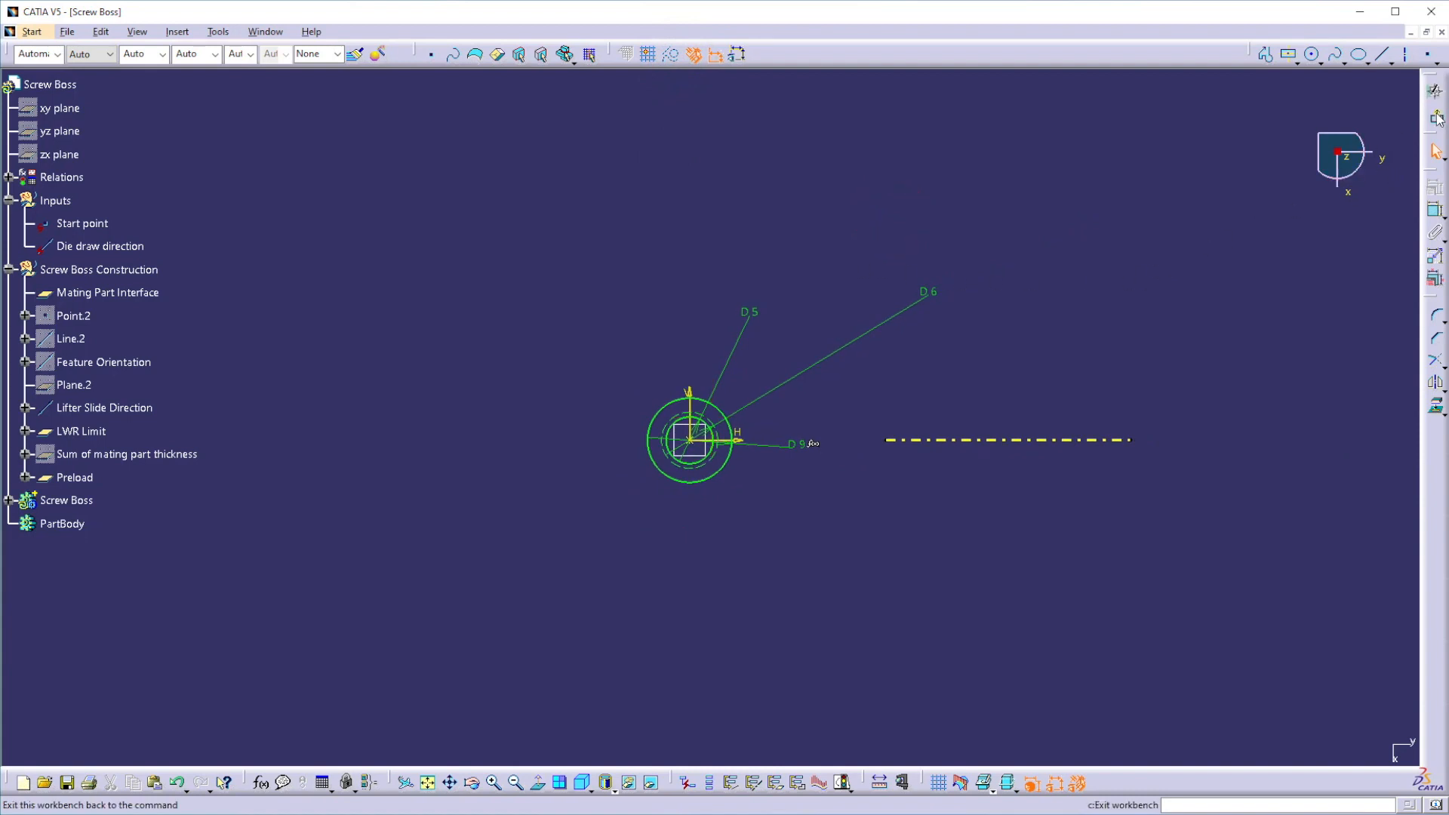
pyautogui.click(1434, 90)
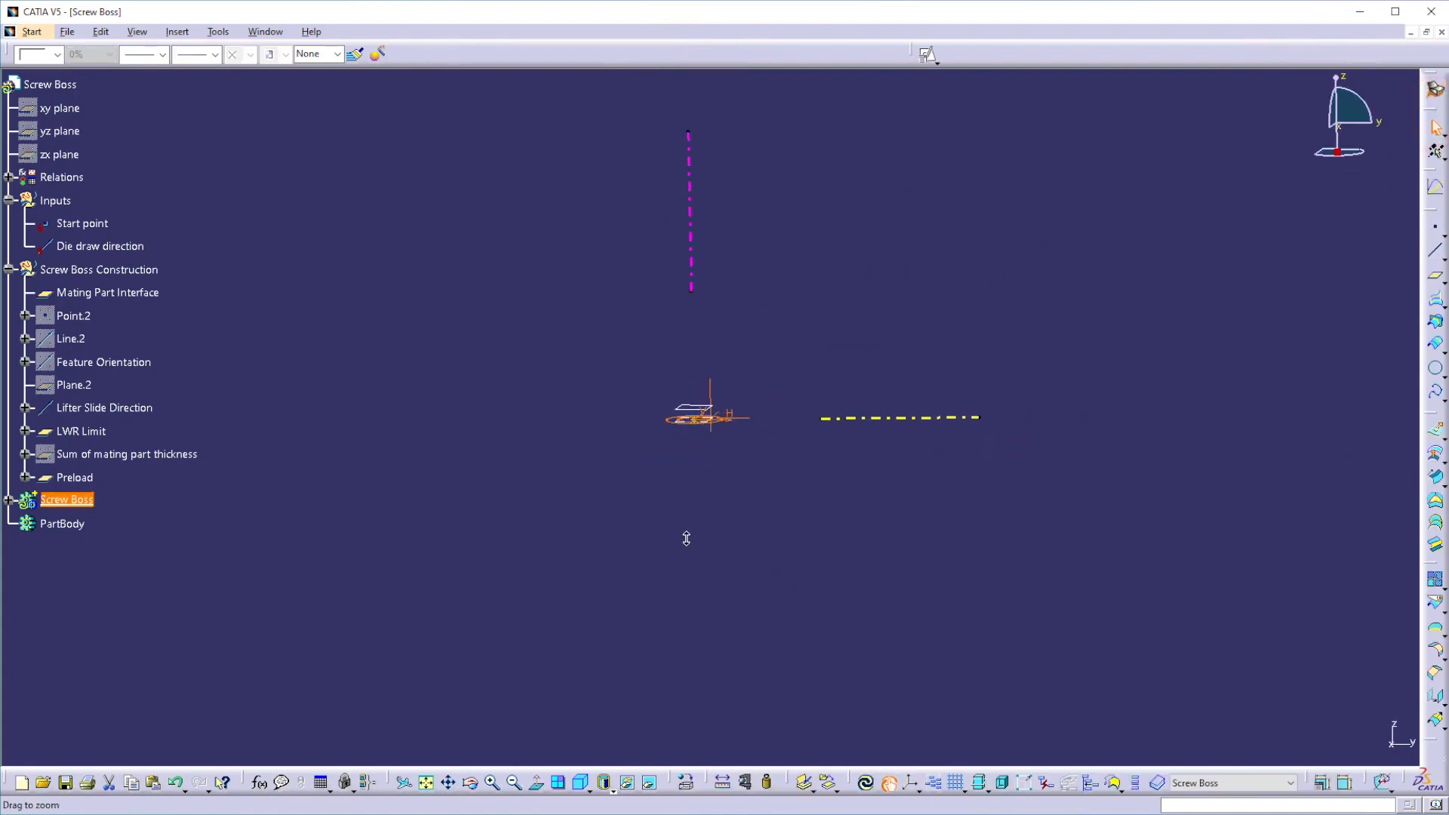
pyautogui.click(810, 560)
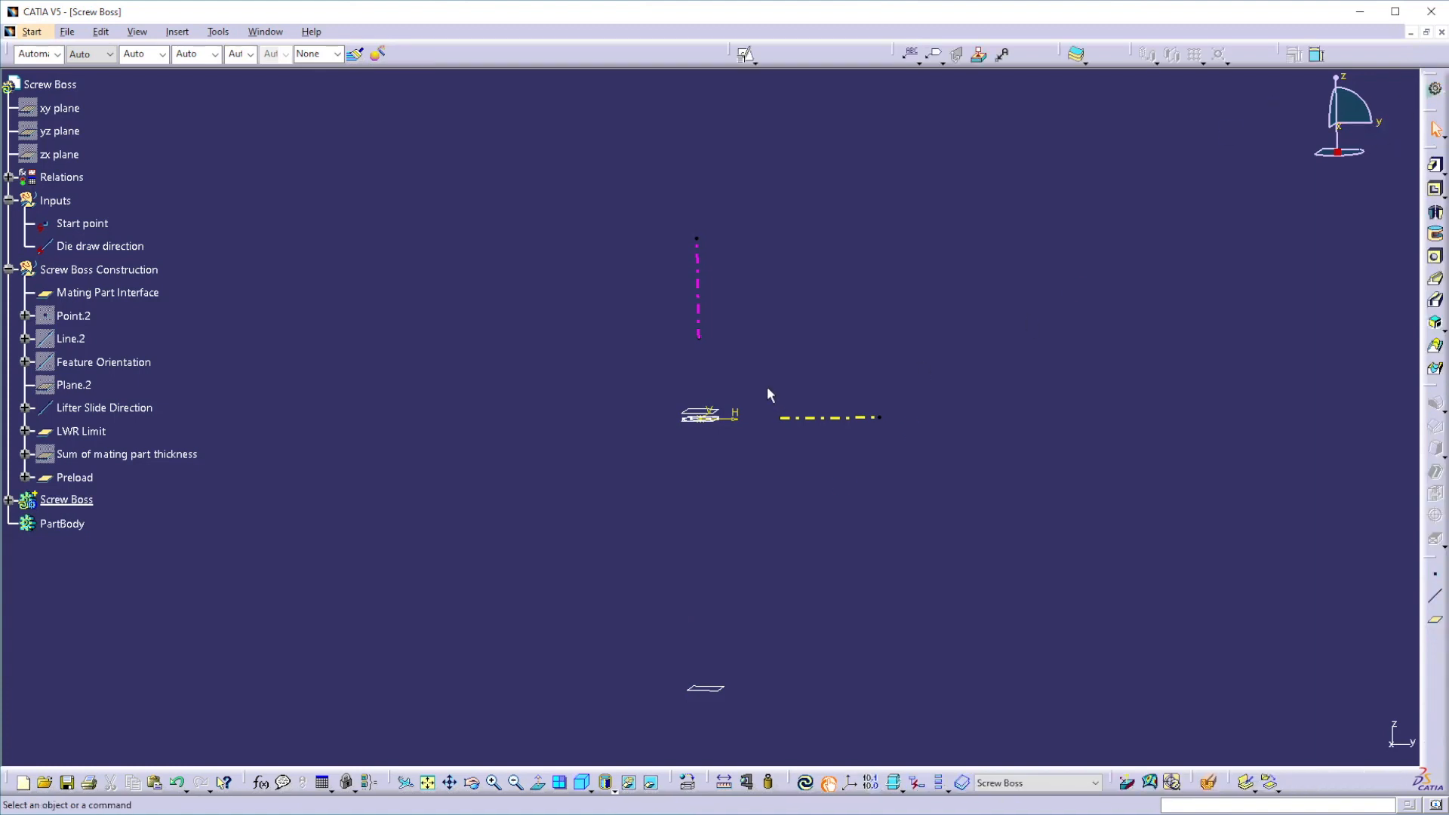
# Step: Pad the boss profile sketch with its first limit set up to the Preload plane
pyautogui.rightClick(68, 499)
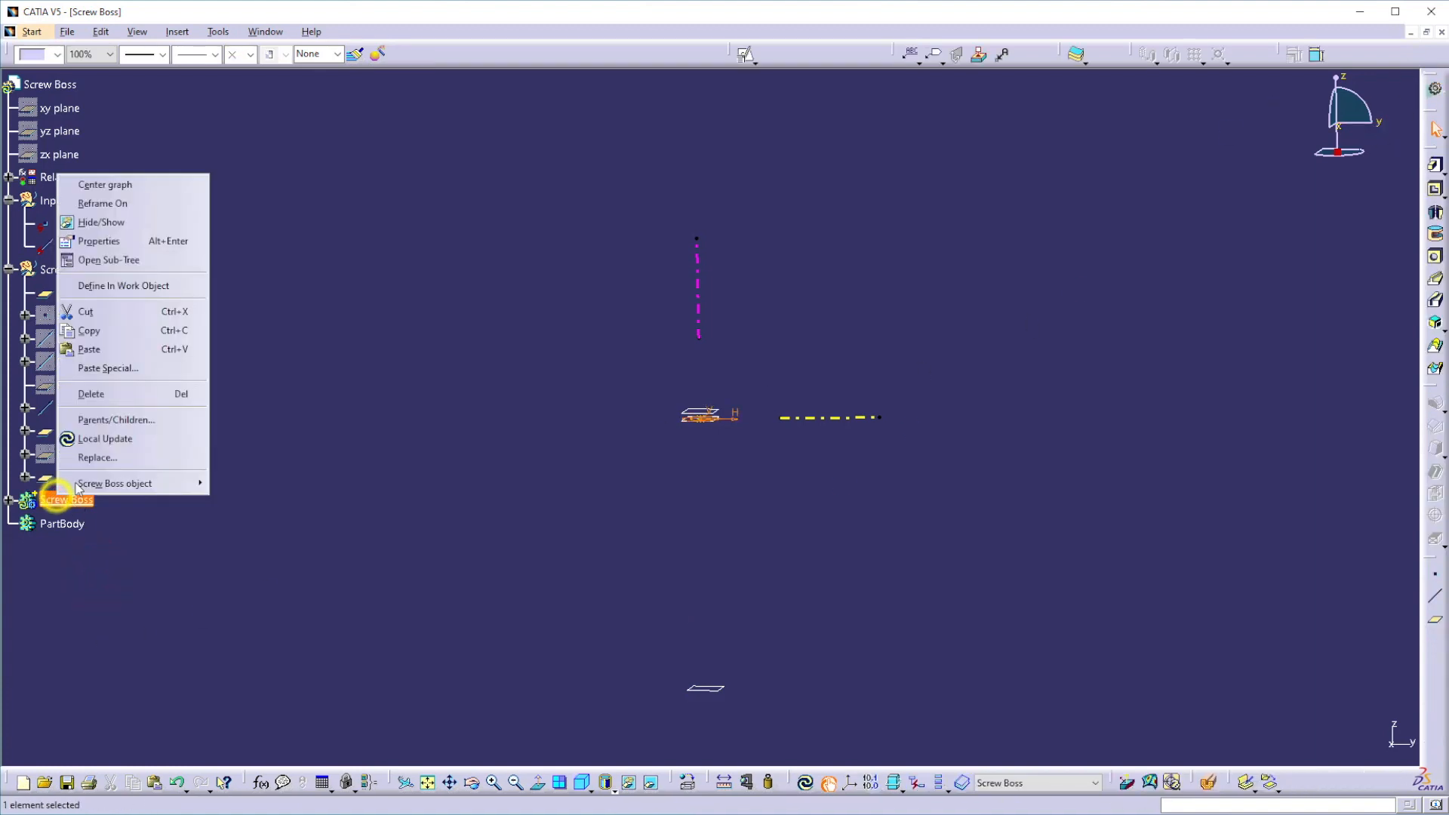
pyautogui.click(72, 439)
pyautogui.click(175, 541)
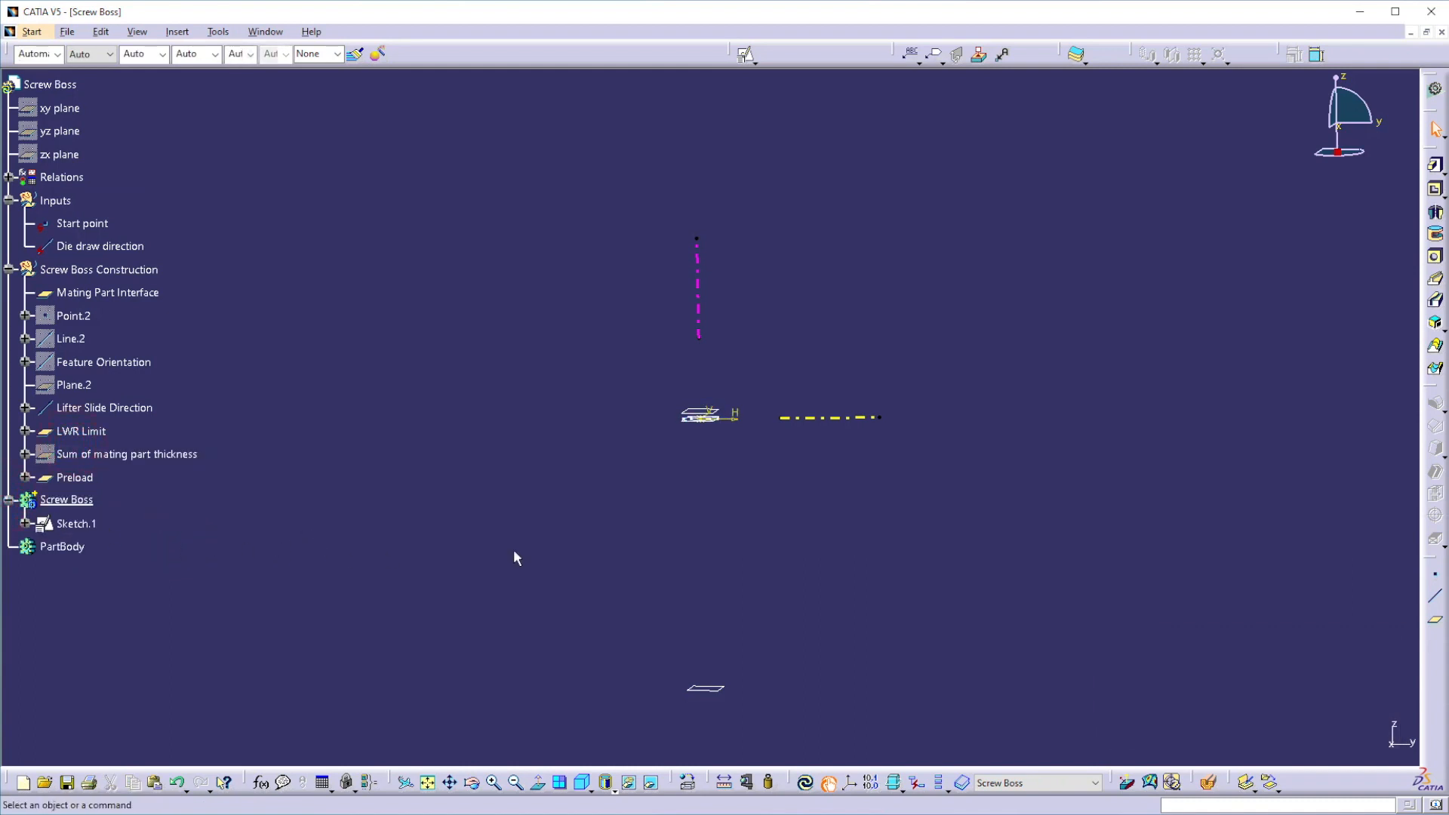
pyautogui.click(1435, 166)
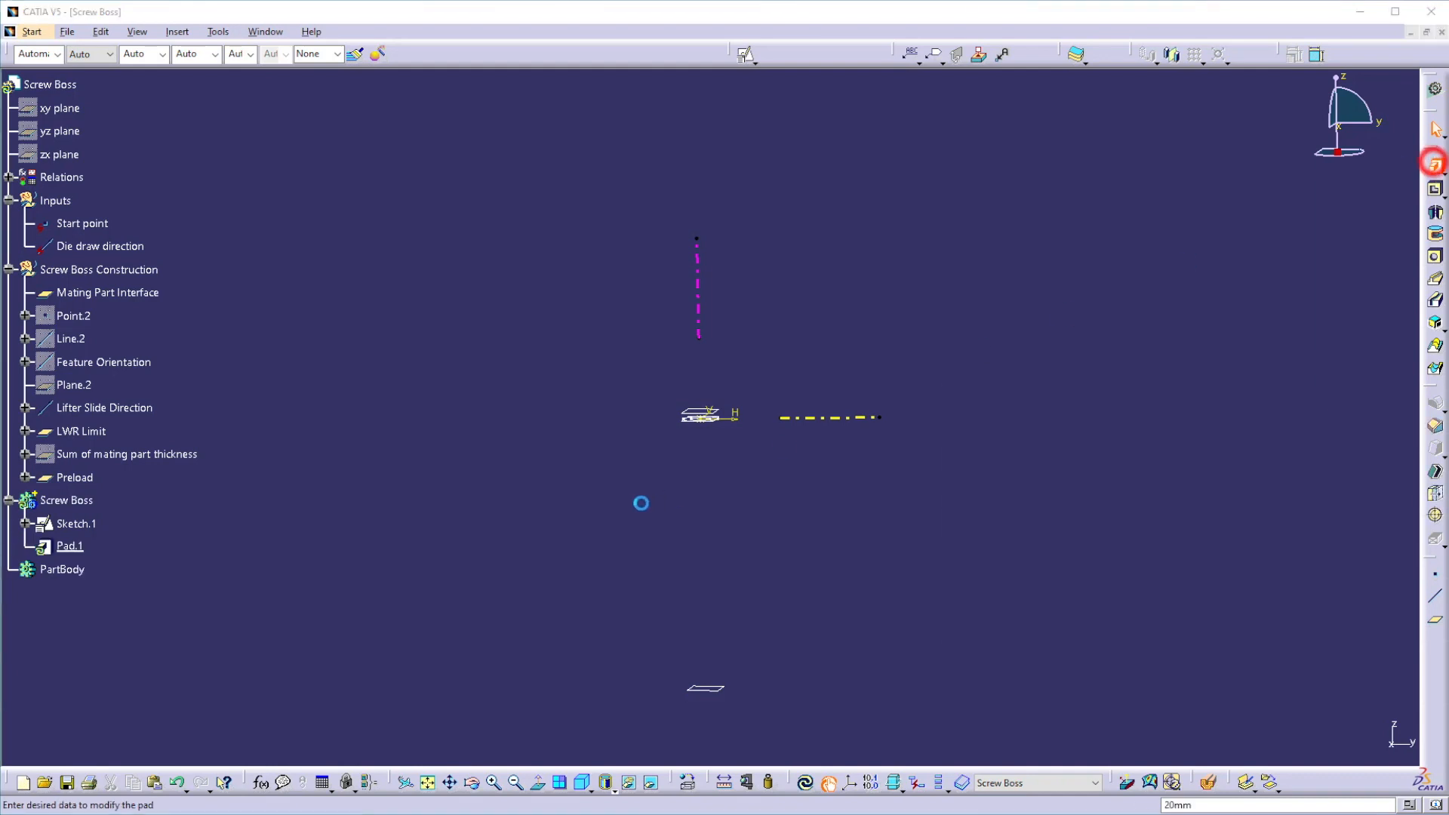
pyautogui.click(681, 420)
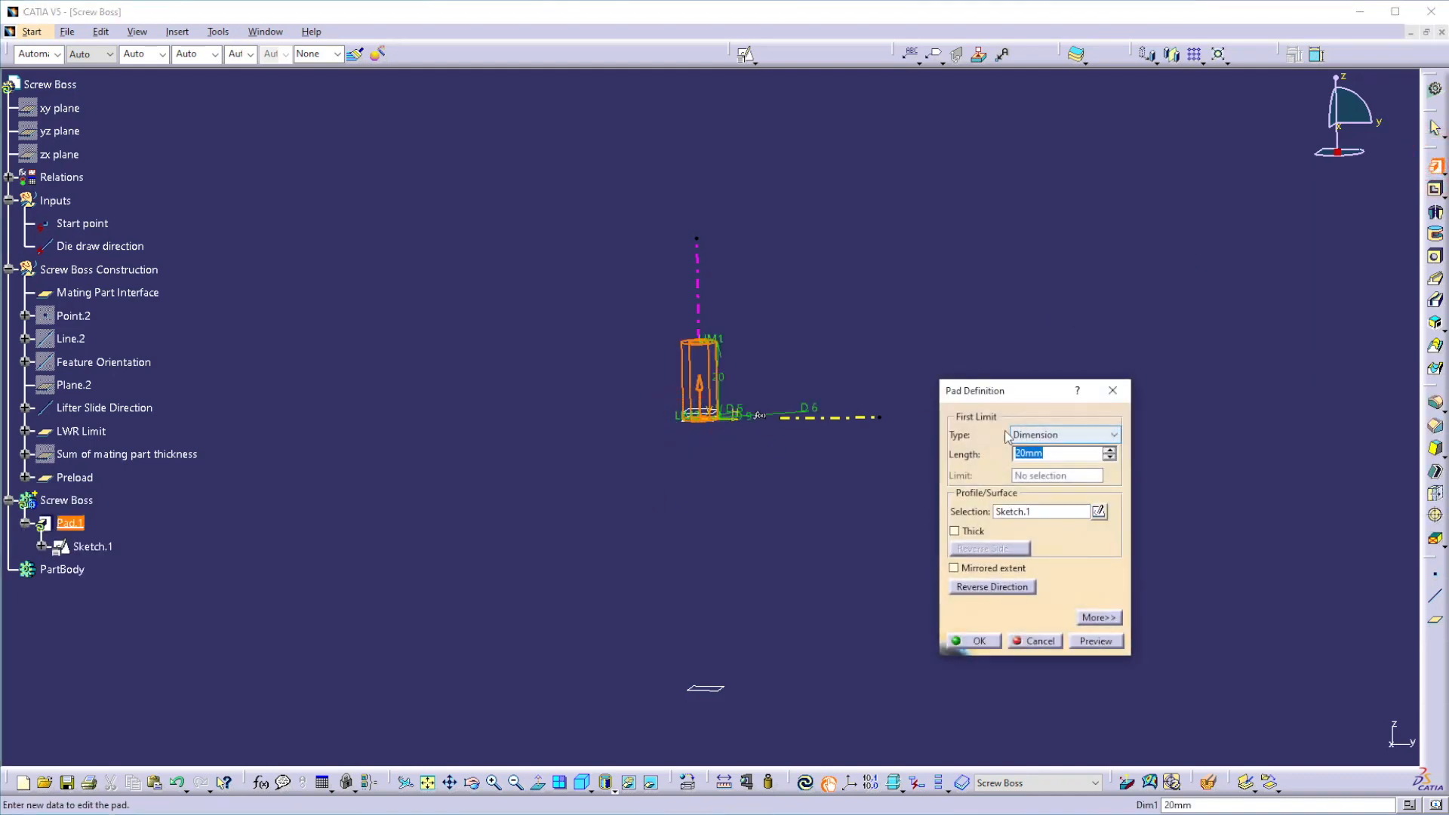
pyautogui.click(1036, 438)
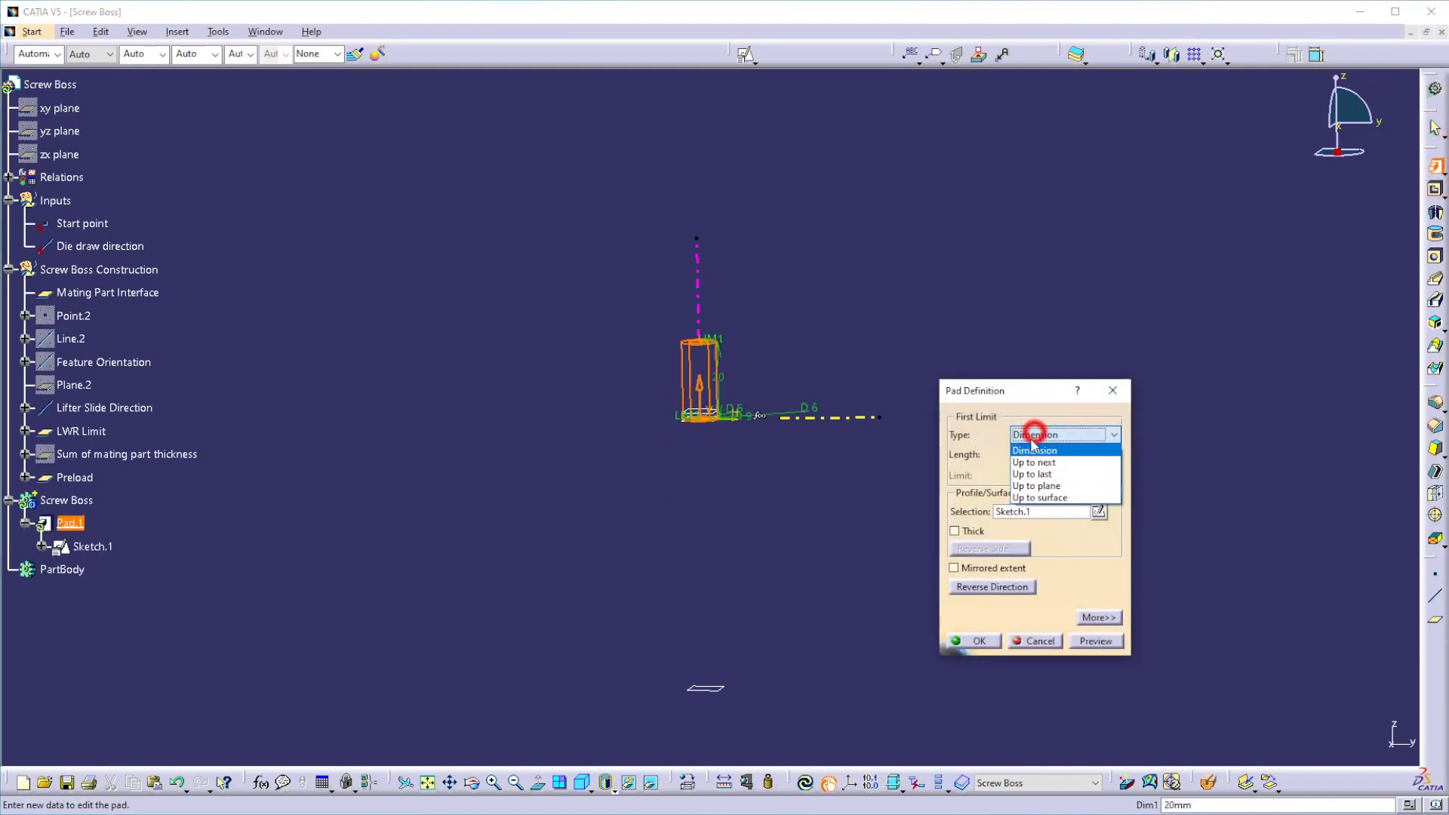
pyautogui.click(1028, 486)
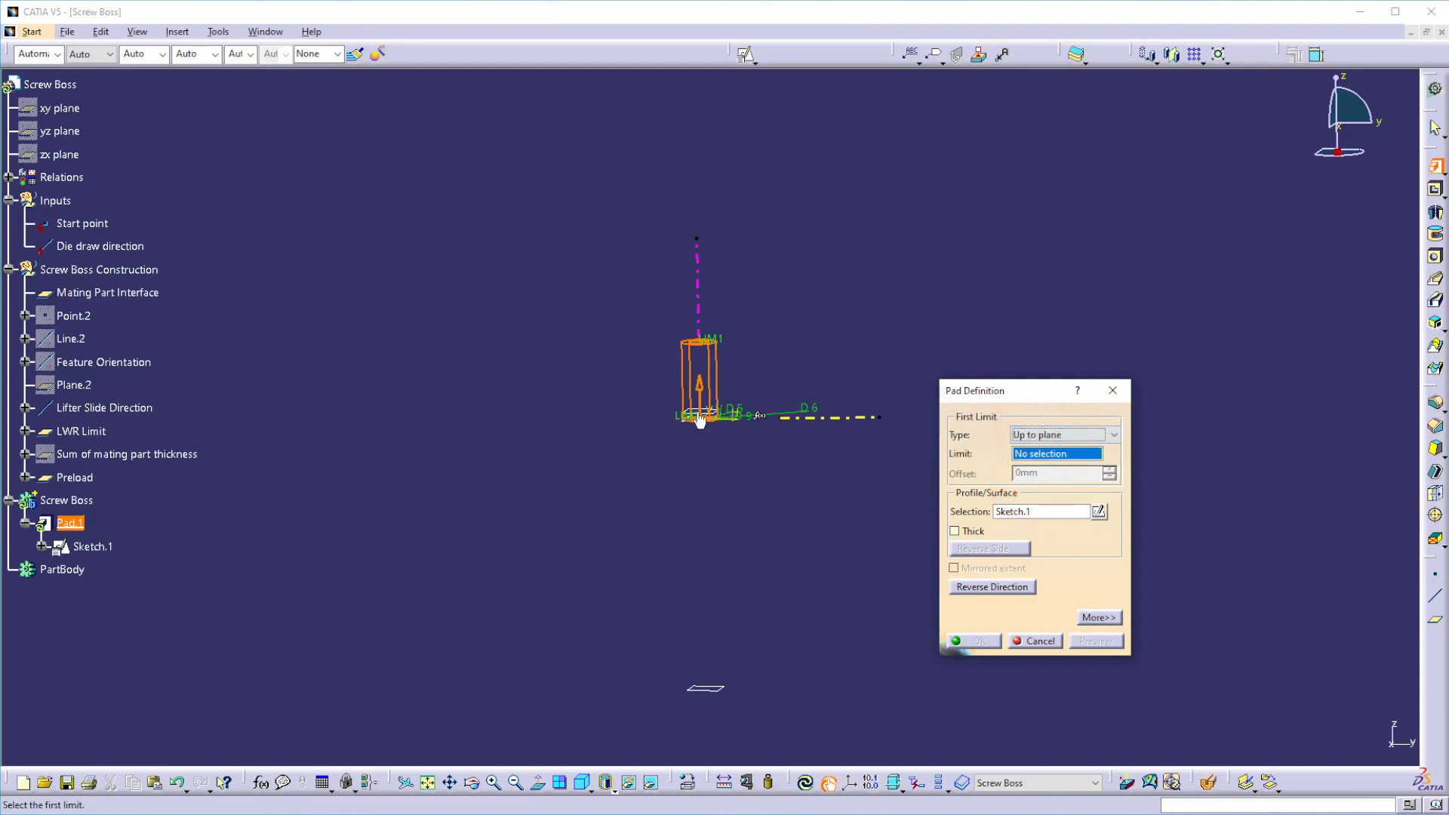
pyautogui.click(83, 476)
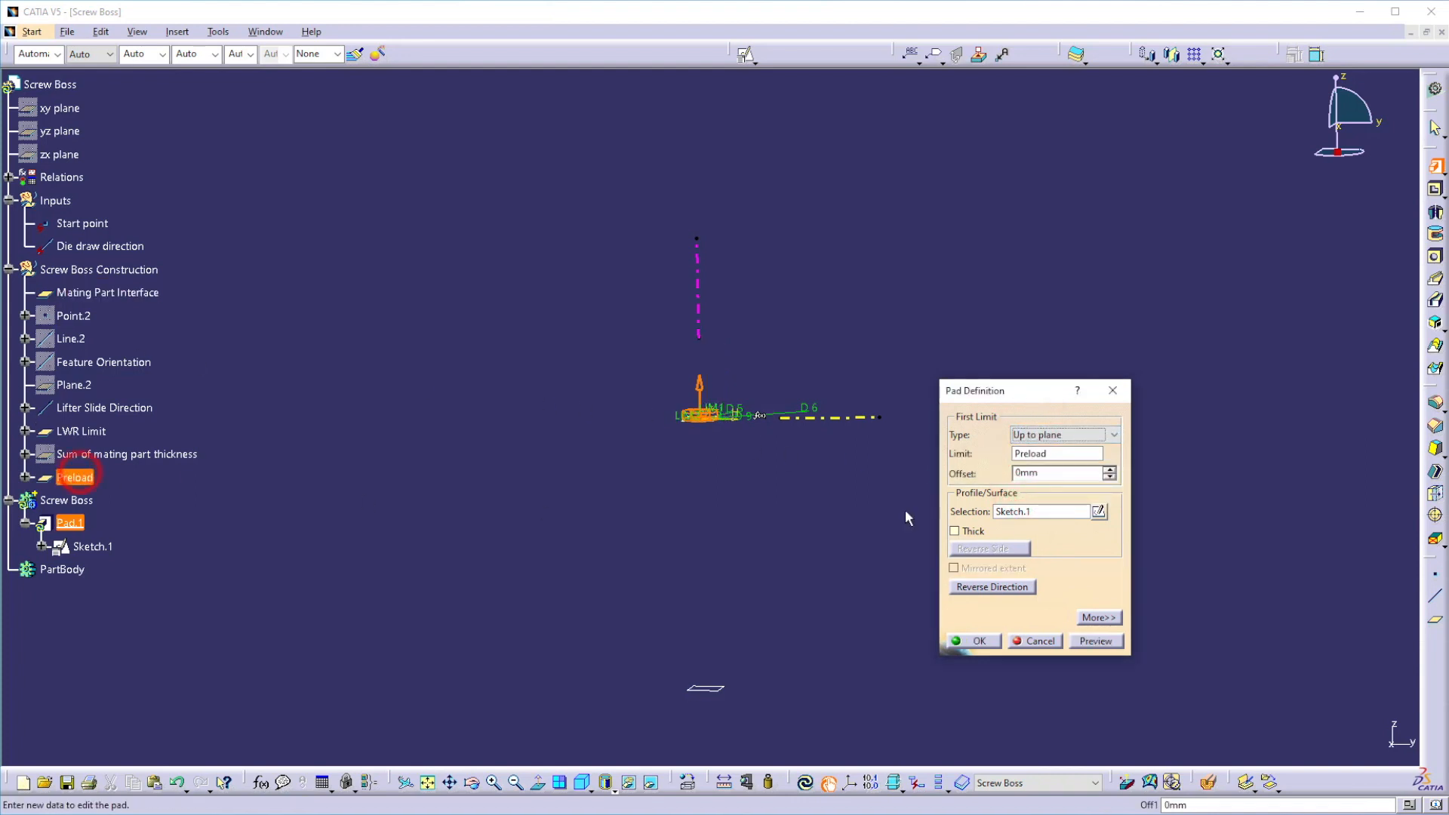
# Step: Set the pad's second limit up to the LWR Limit plane below and create the pad
pyautogui.click(1098, 618)
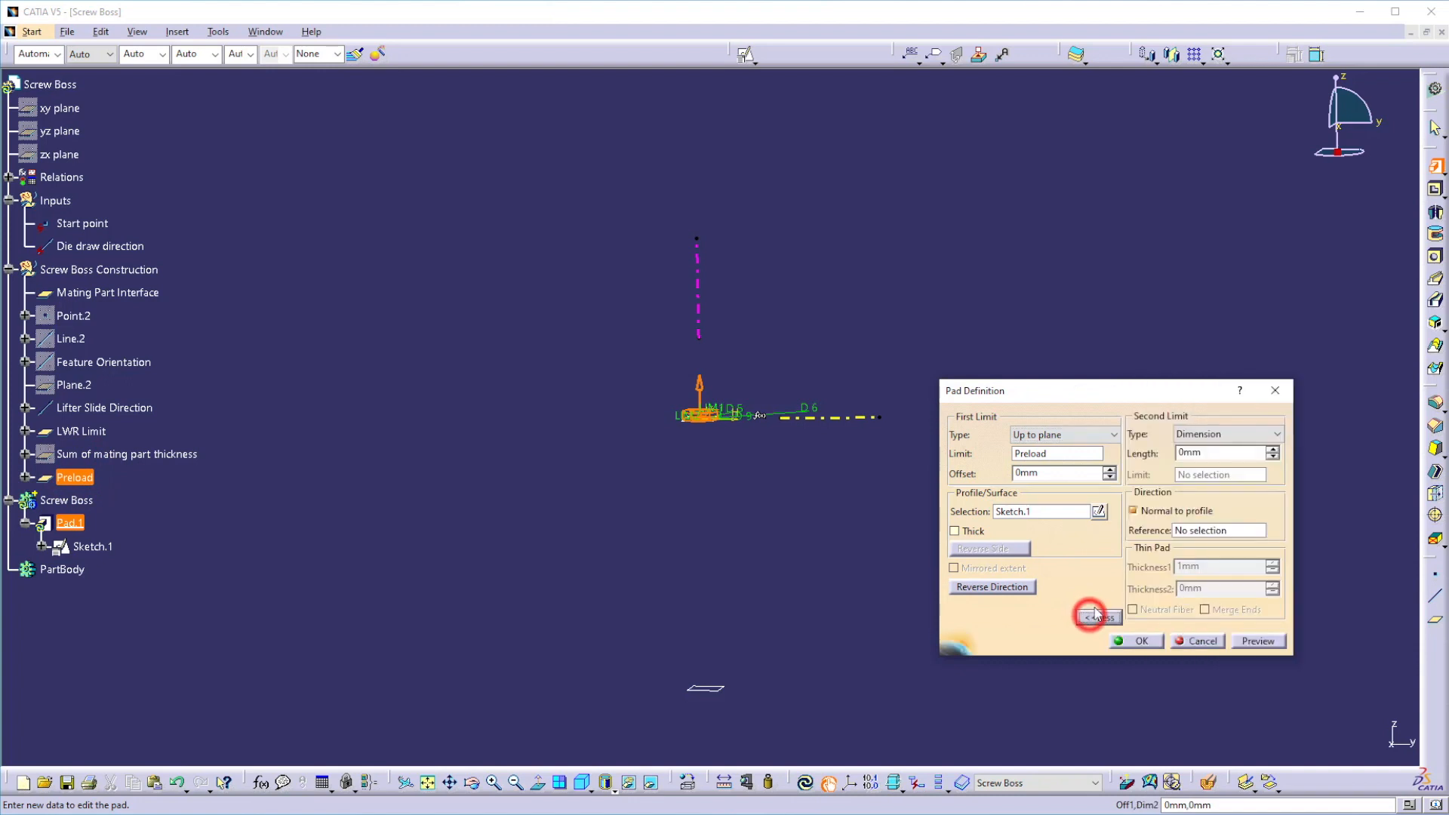
pyautogui.click(1215, 436)
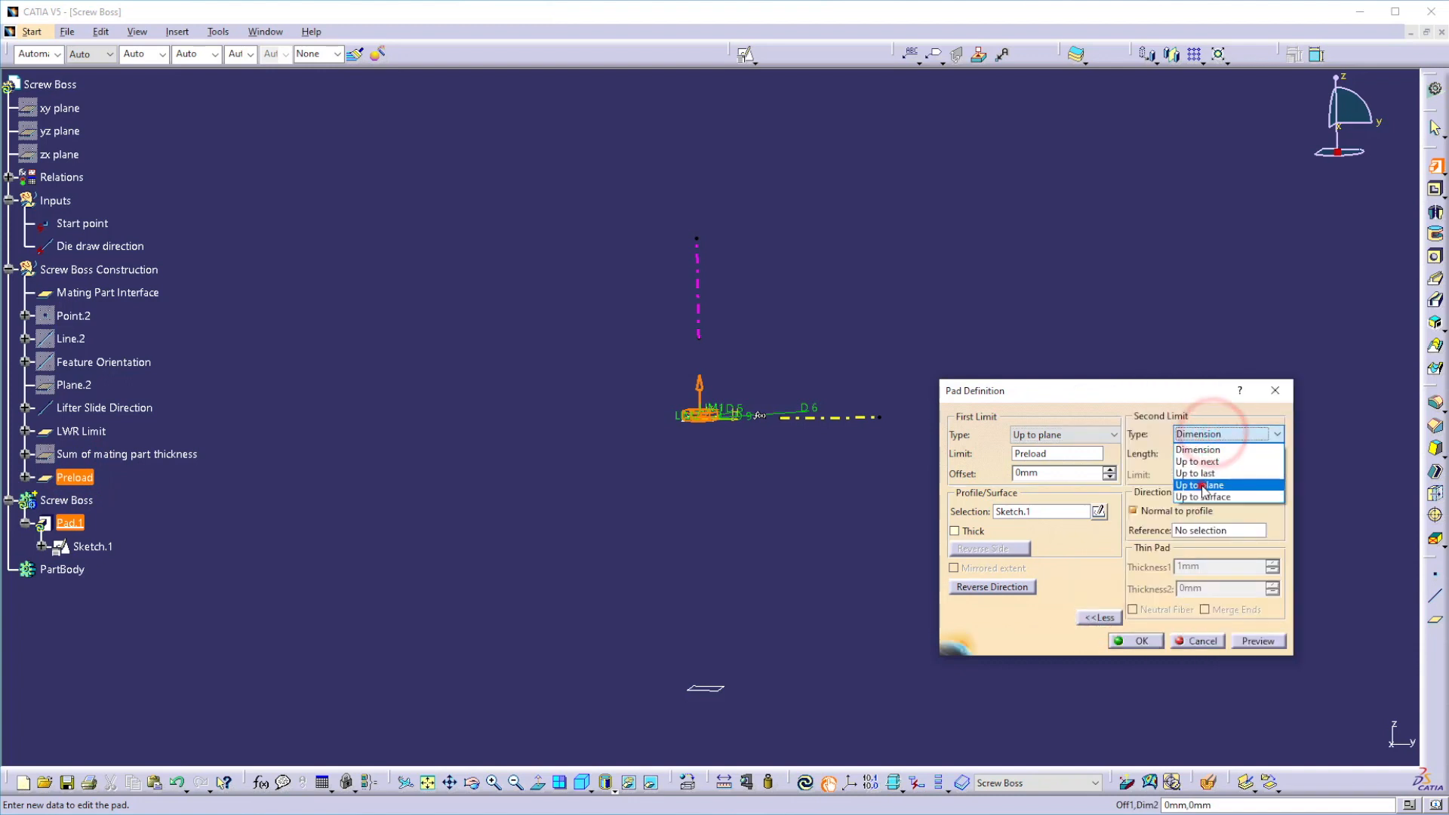
pyautogui.click(1189, 483)
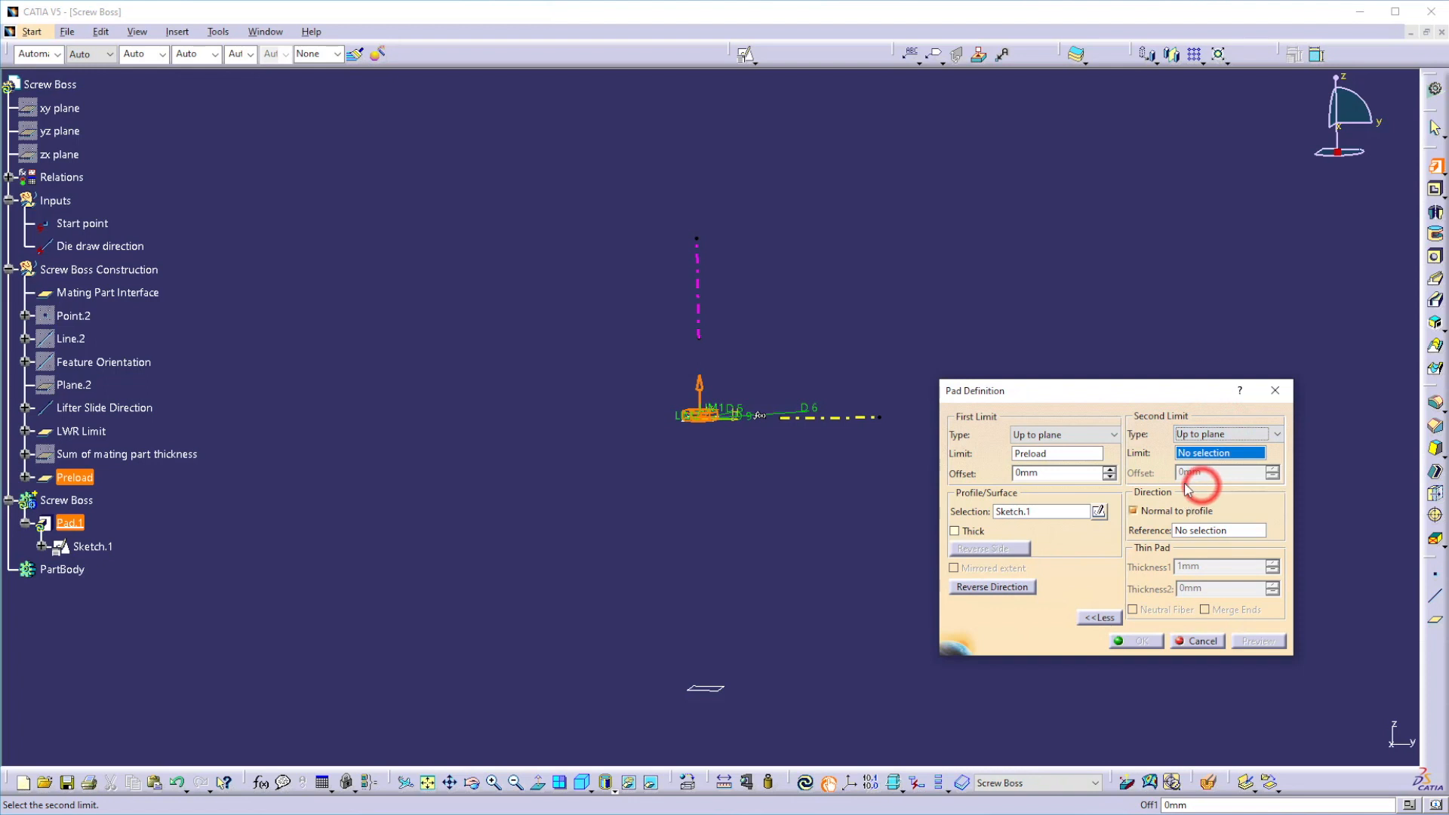
pyautogui.click(717, 689)
pyautogui.click(1134, 642)
pyautogui.moveTo(814, 567); pyautogui.dragTo(711, 541, button='middle')
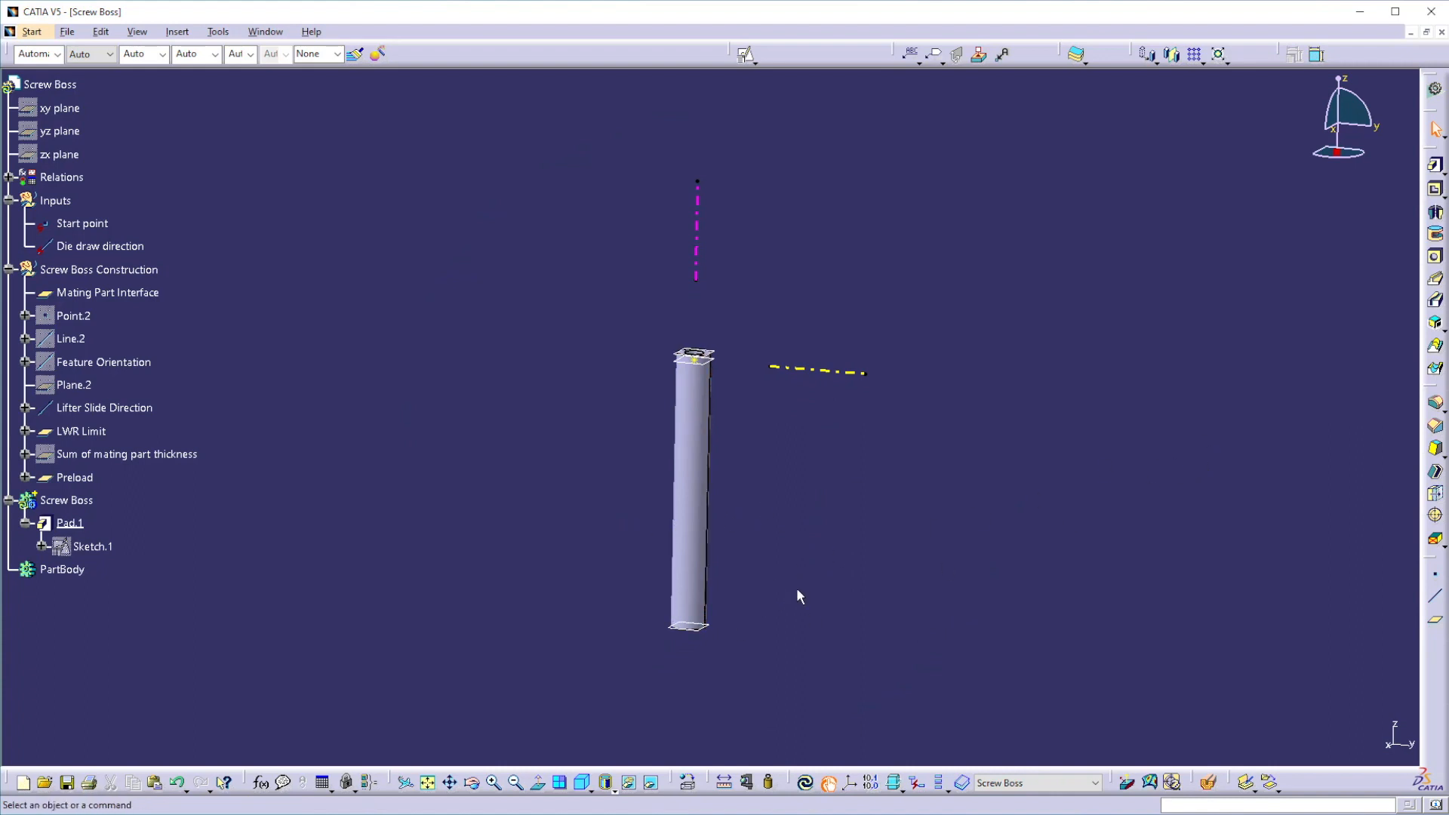
# Step: Start a draft on the outer and inner cylindrical faces of the padded boss
pyautogui.click(1434, 449)
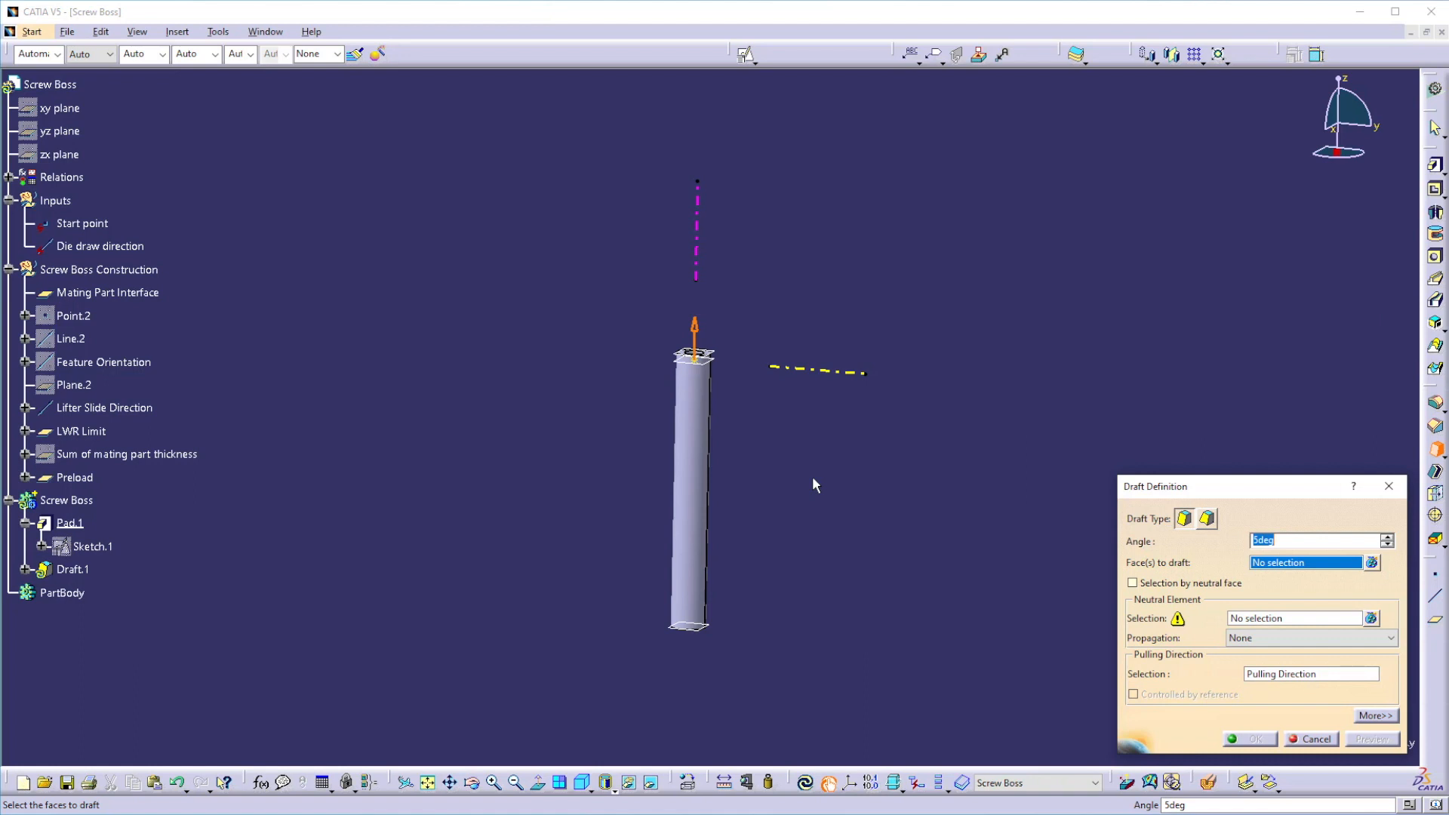
pyautogui.click(706, 451)
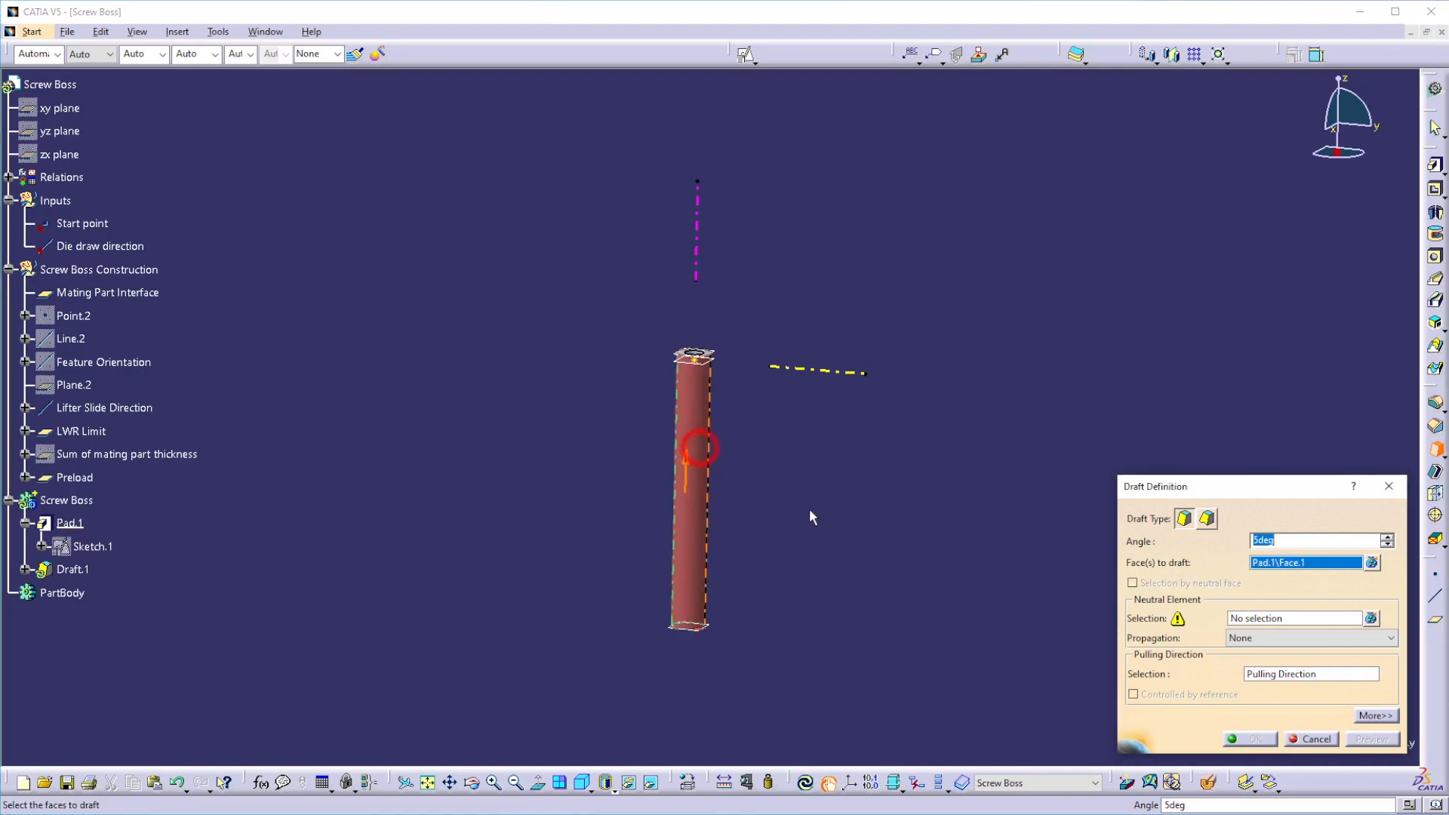
pyautogui.moveTo(659, 392); pyautogui.dragTo(630, 306, button='middle')
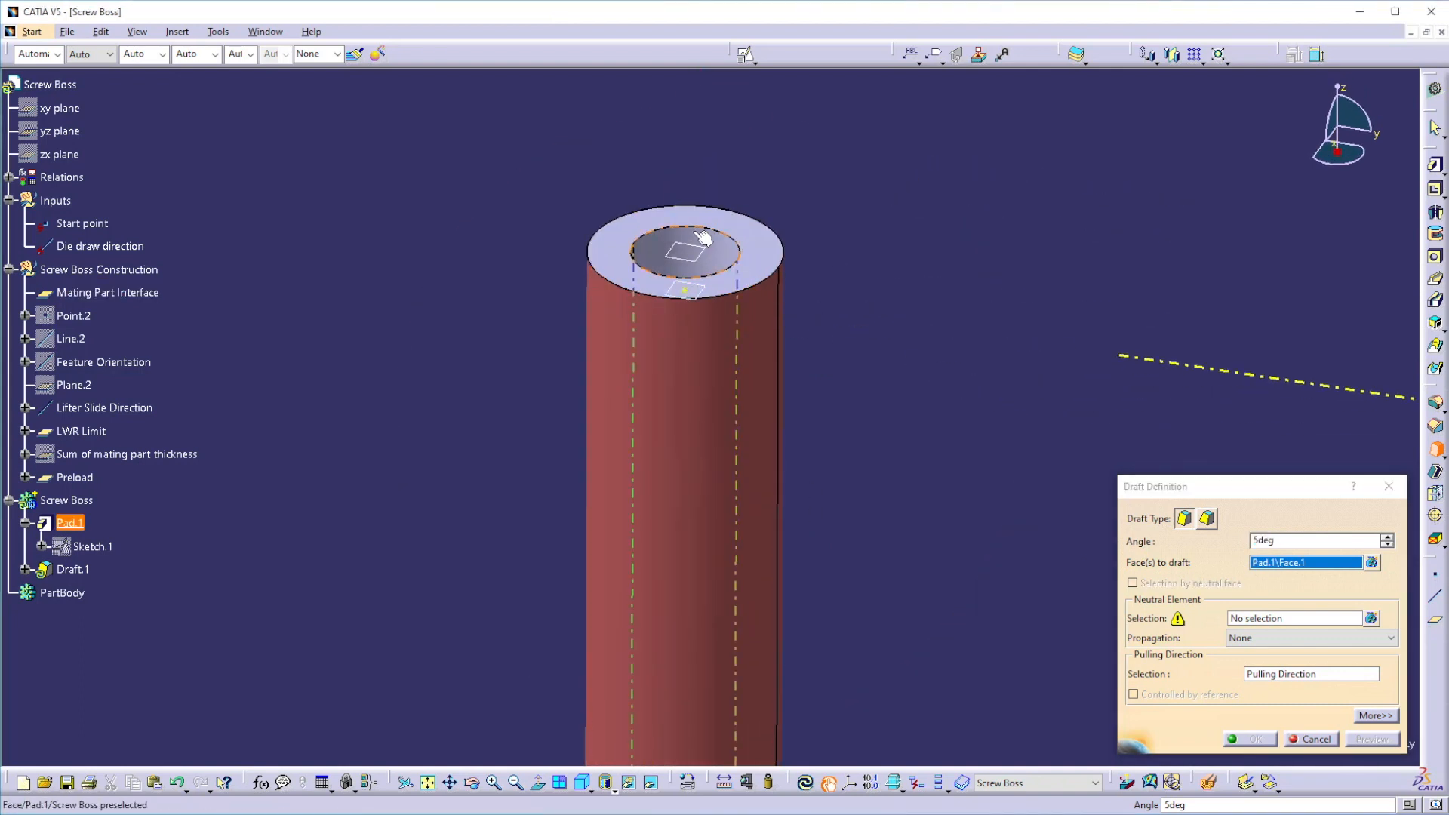
pyautogui.click(711, 238)
pyautogui.moveTo(852, 362); pyautogui.dragTo(864, 453, button='middle')
# Step: Set the draft's neutral element to the Preload plane and its pulling direction to the Die draw direction line
pyautogui.click(1266, 618)
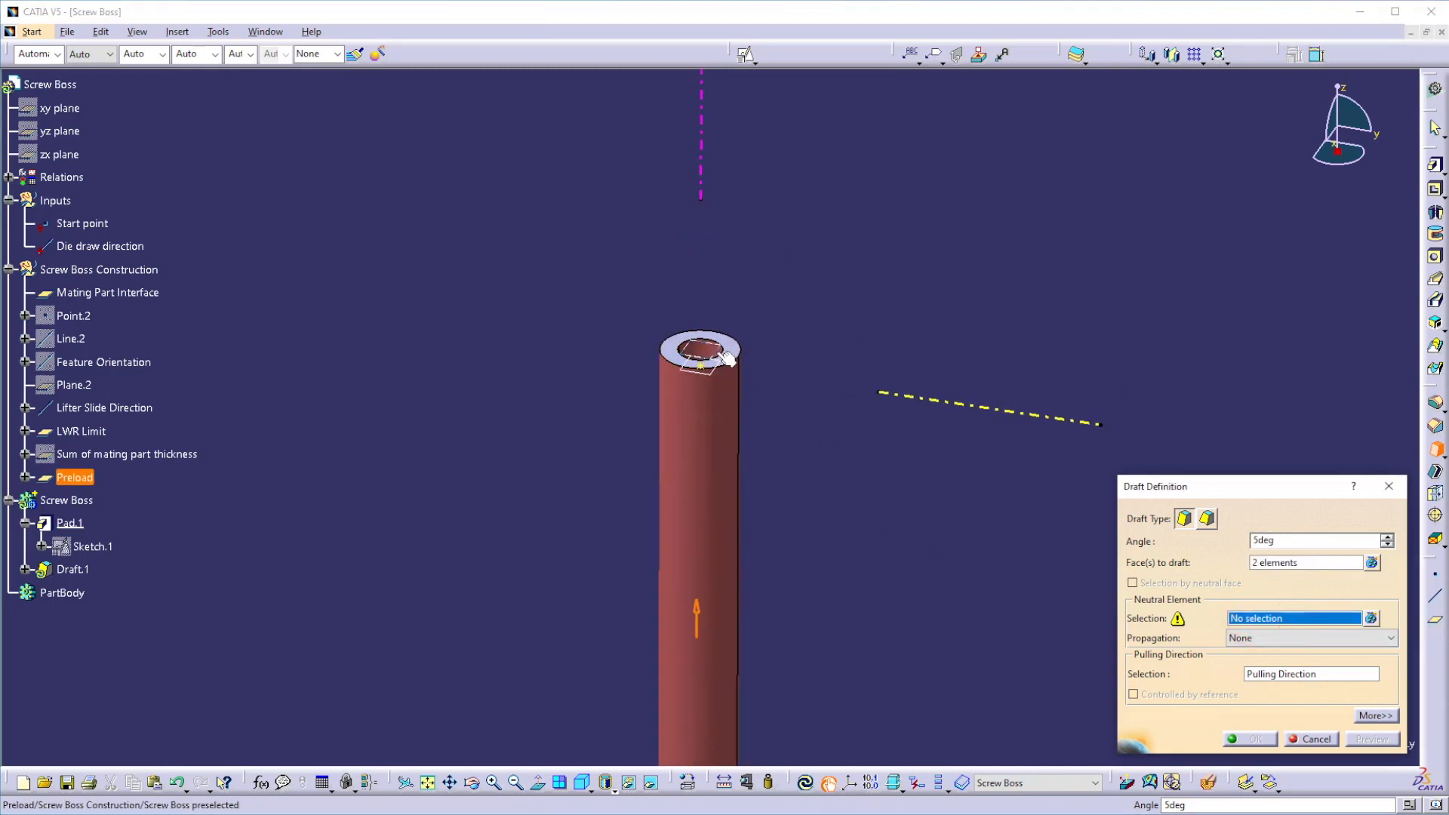
pyautogui.click(721, 357)
pyautogui.click(1262, 674)
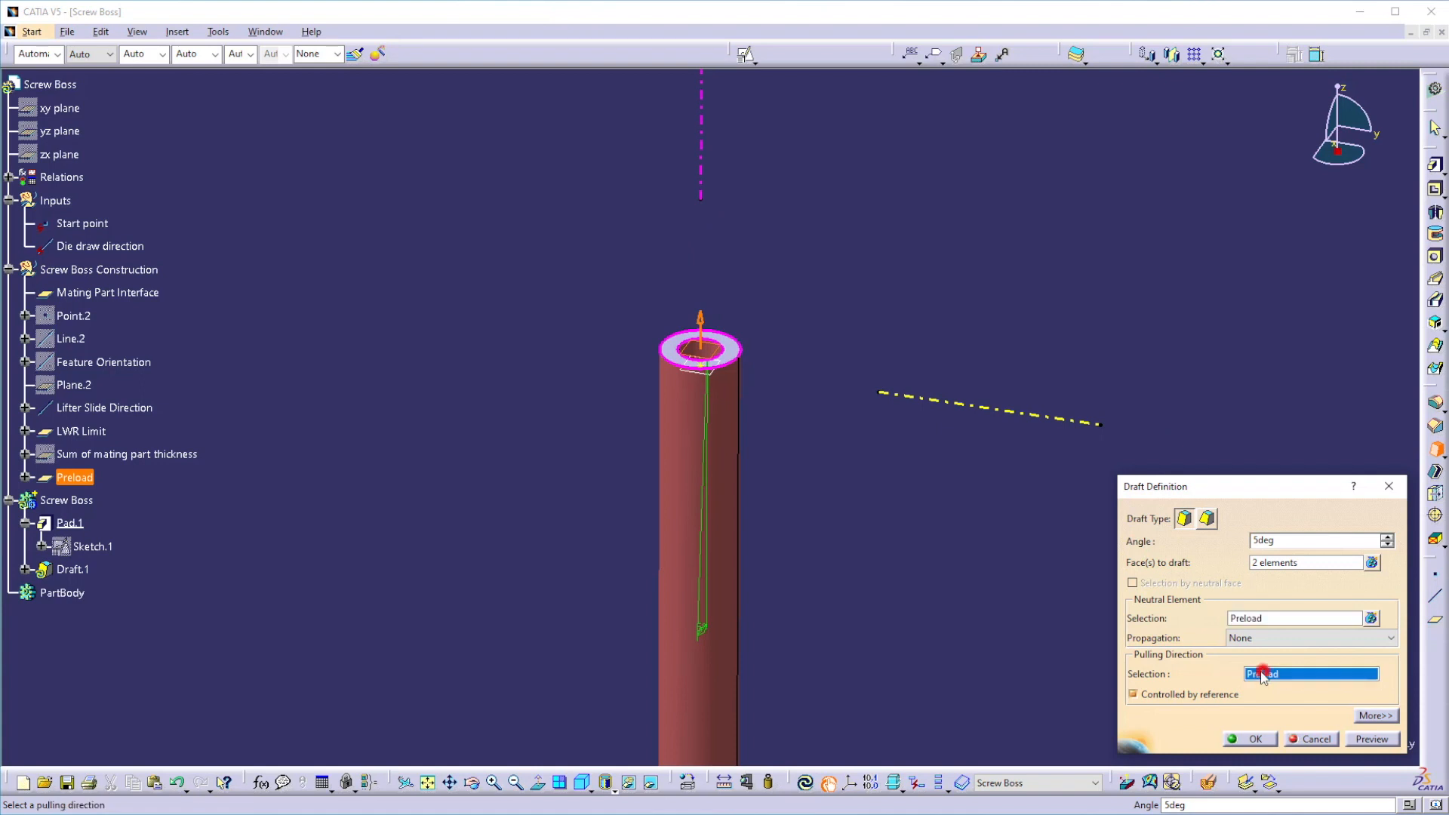
pyautogui.click(702, 183)
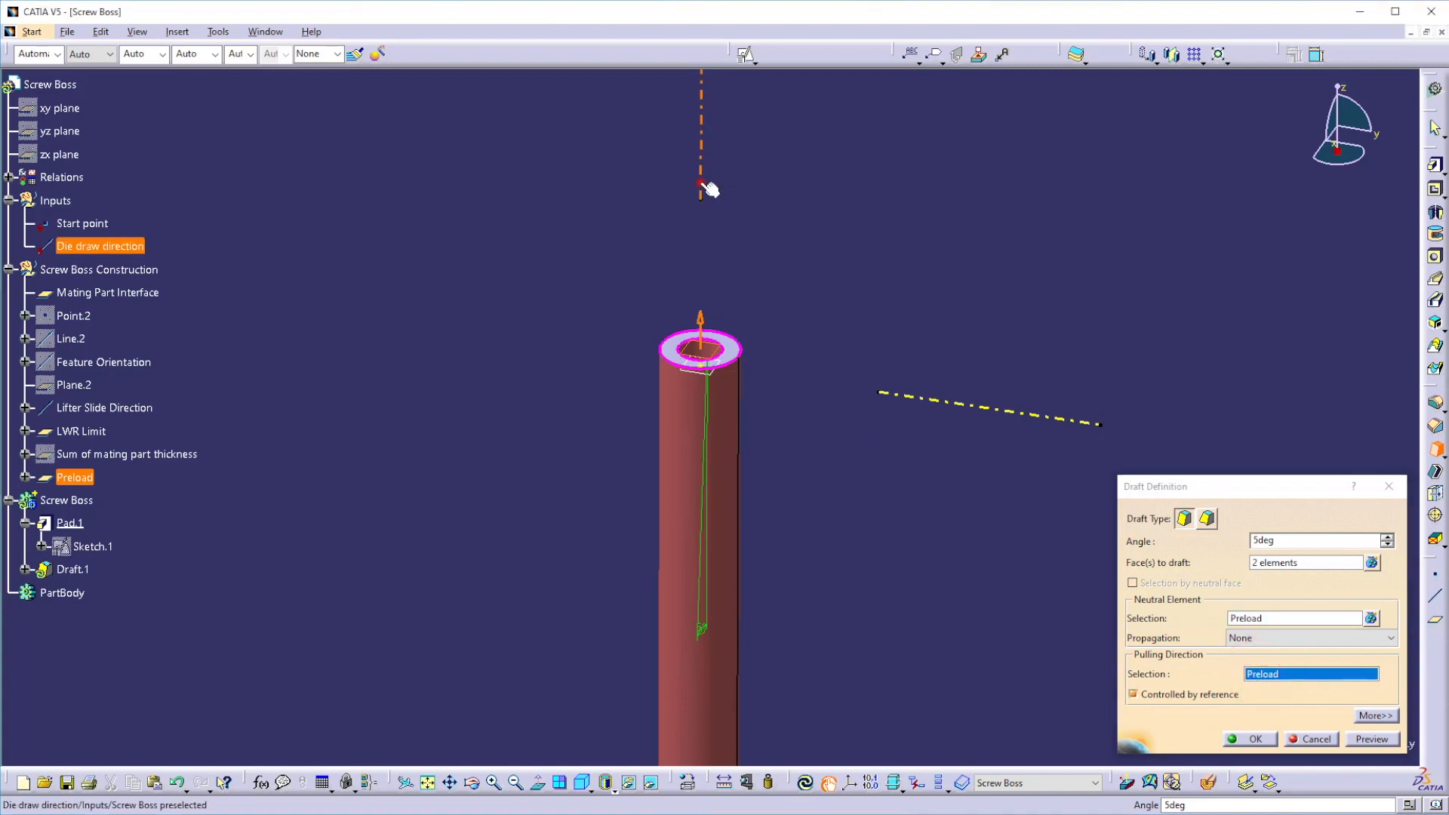
pyautogui.moveTo(818, 273); pyautogui.dragTo(800, 417, button='middle')
pyautogui.moveTo(705, 557); pyautogui.dragTo(716, 515, button='middle')
# Step: Set the draft angle to 0.5 degrees, preview it and create the draft
pyautogui.click(1286, 537)
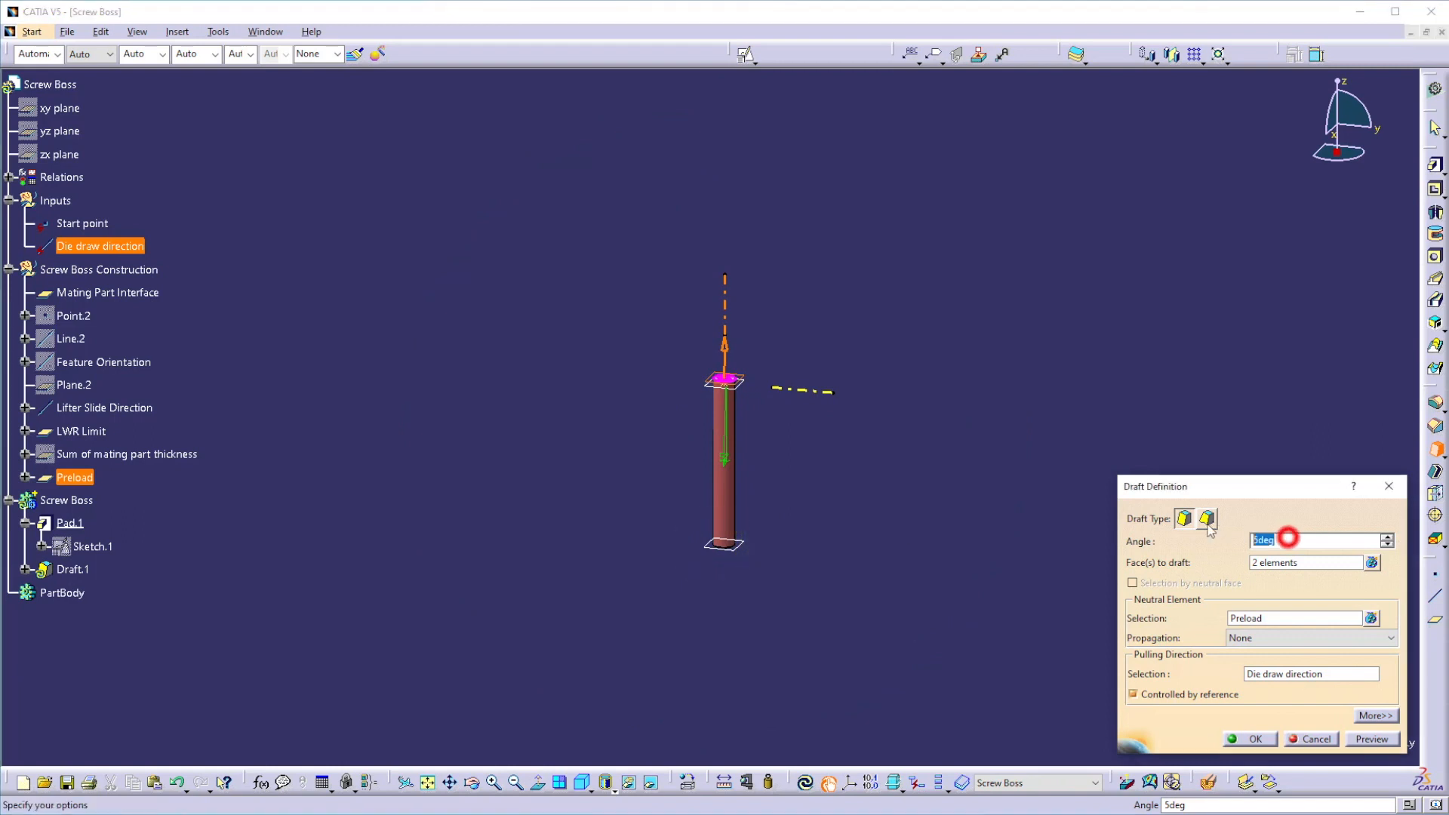
pyautogui.write('.5')
pyautogui.click(1372, 739)
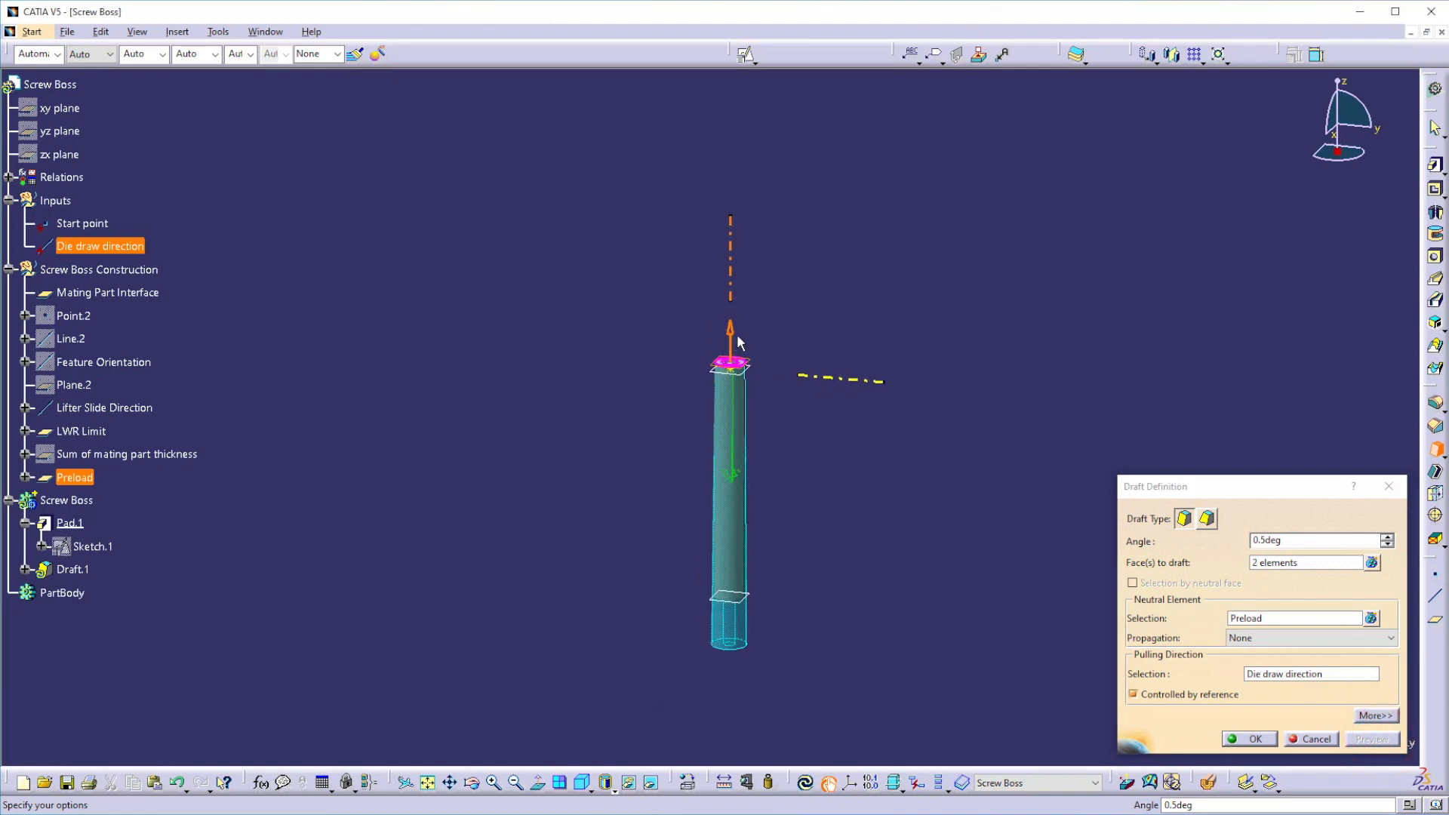
pyautogui.moveTo(773, 564); pyautogui.dragTo(760, 530, button='middle')
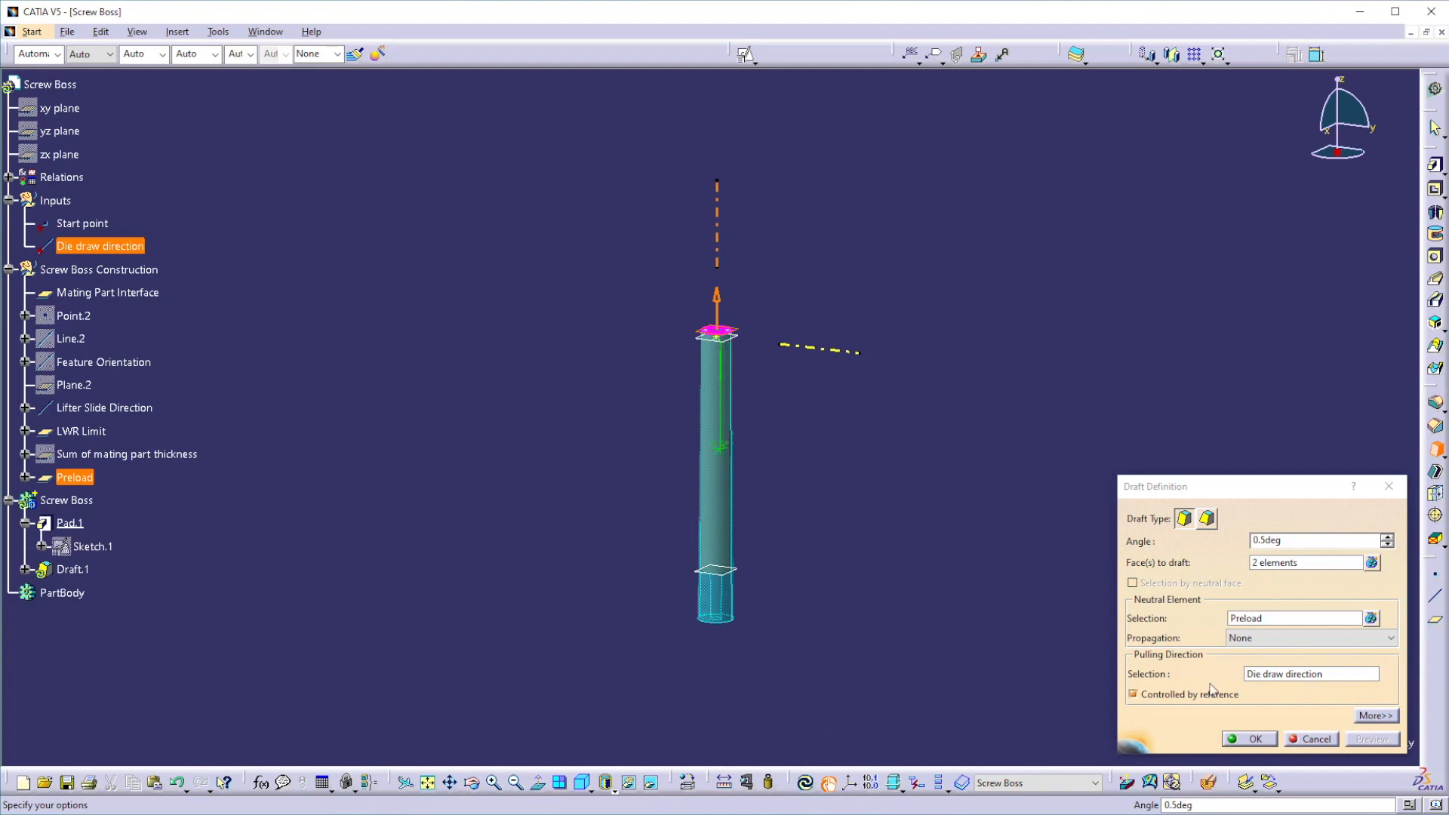
pyautogui.click(1252, 739)
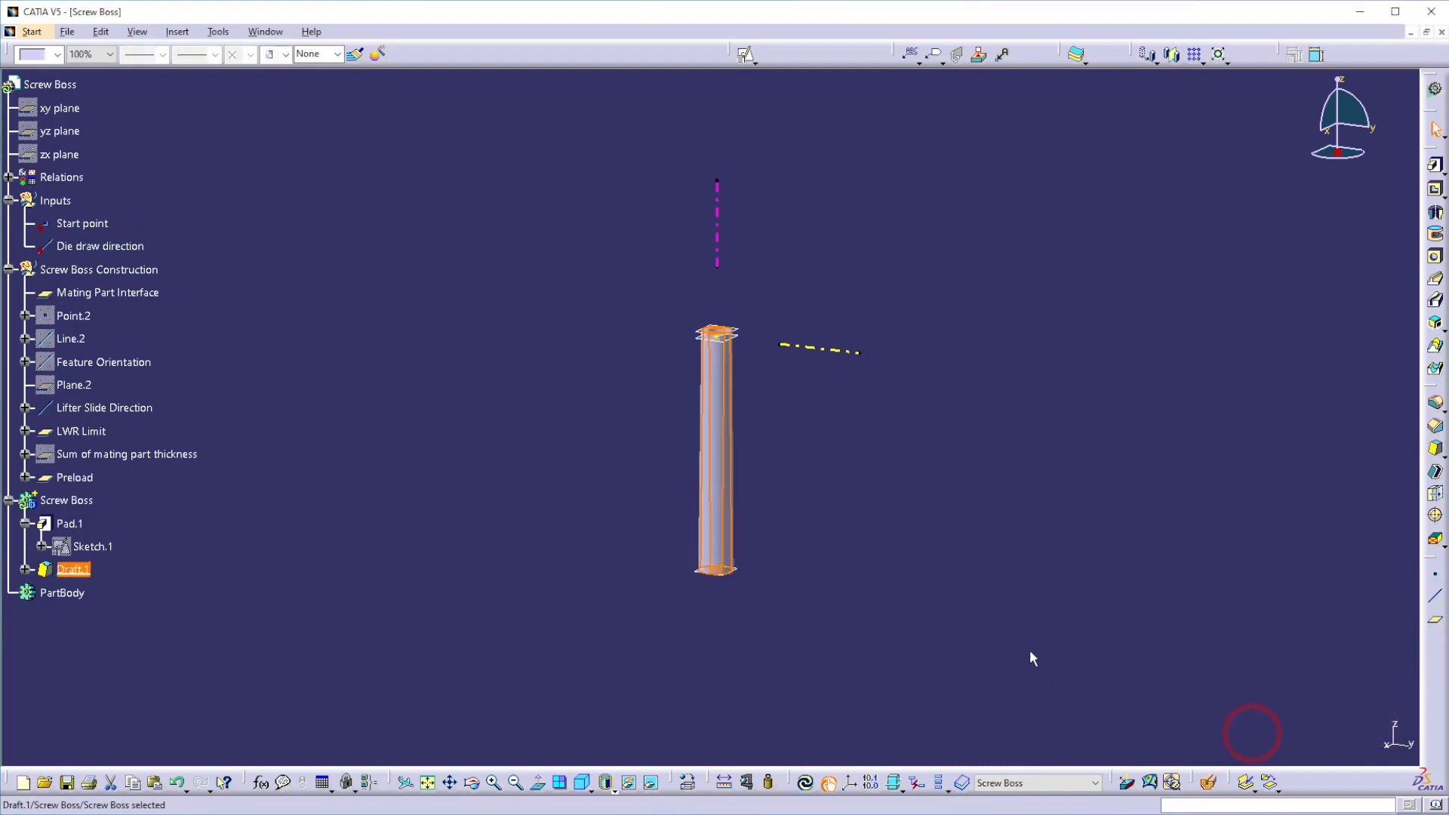
pyautogui.moveTo(929, 625); pyautogui.dragTo(812, 585, button='middle')
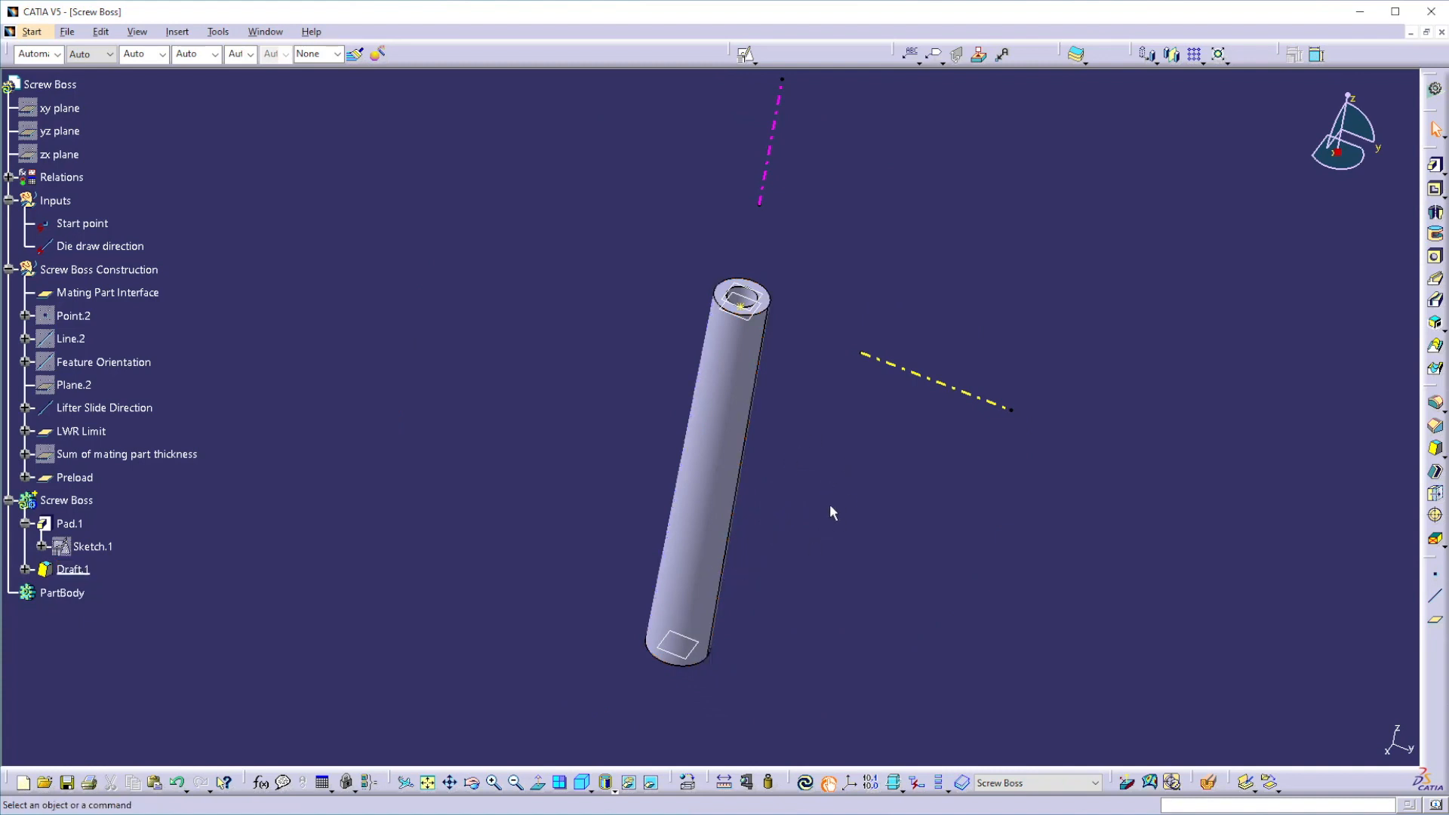
# Step: Chamfer the top inner edge of the boss hole with a length of 0.5 mm at 45 degrees
pyautogui.middleClick(742, 370)
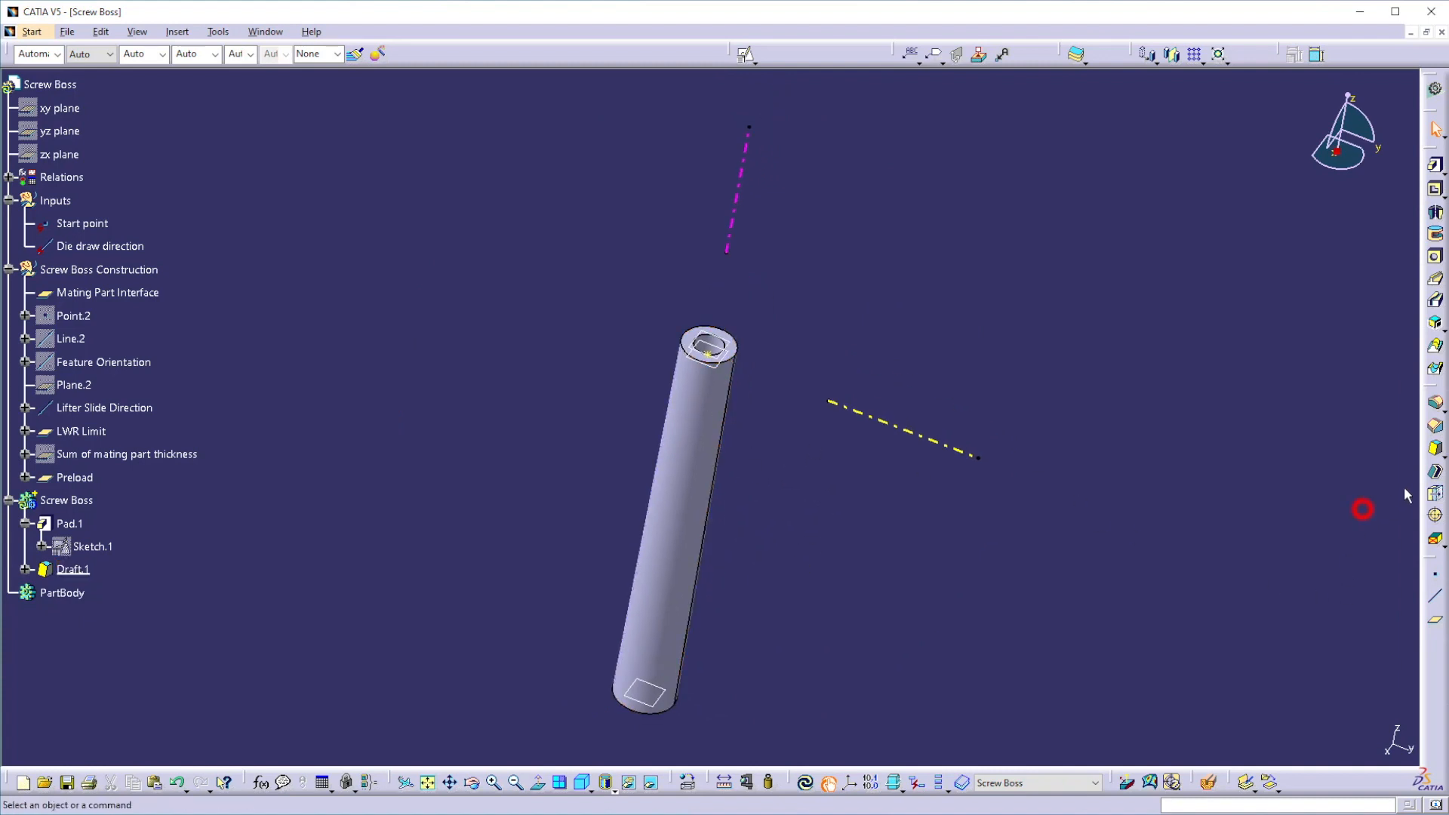
pyautogui.click(1436, 426)
pyautogui.moveTo(690, 377); pyautogui.dragTo(715, 253, button='middle')
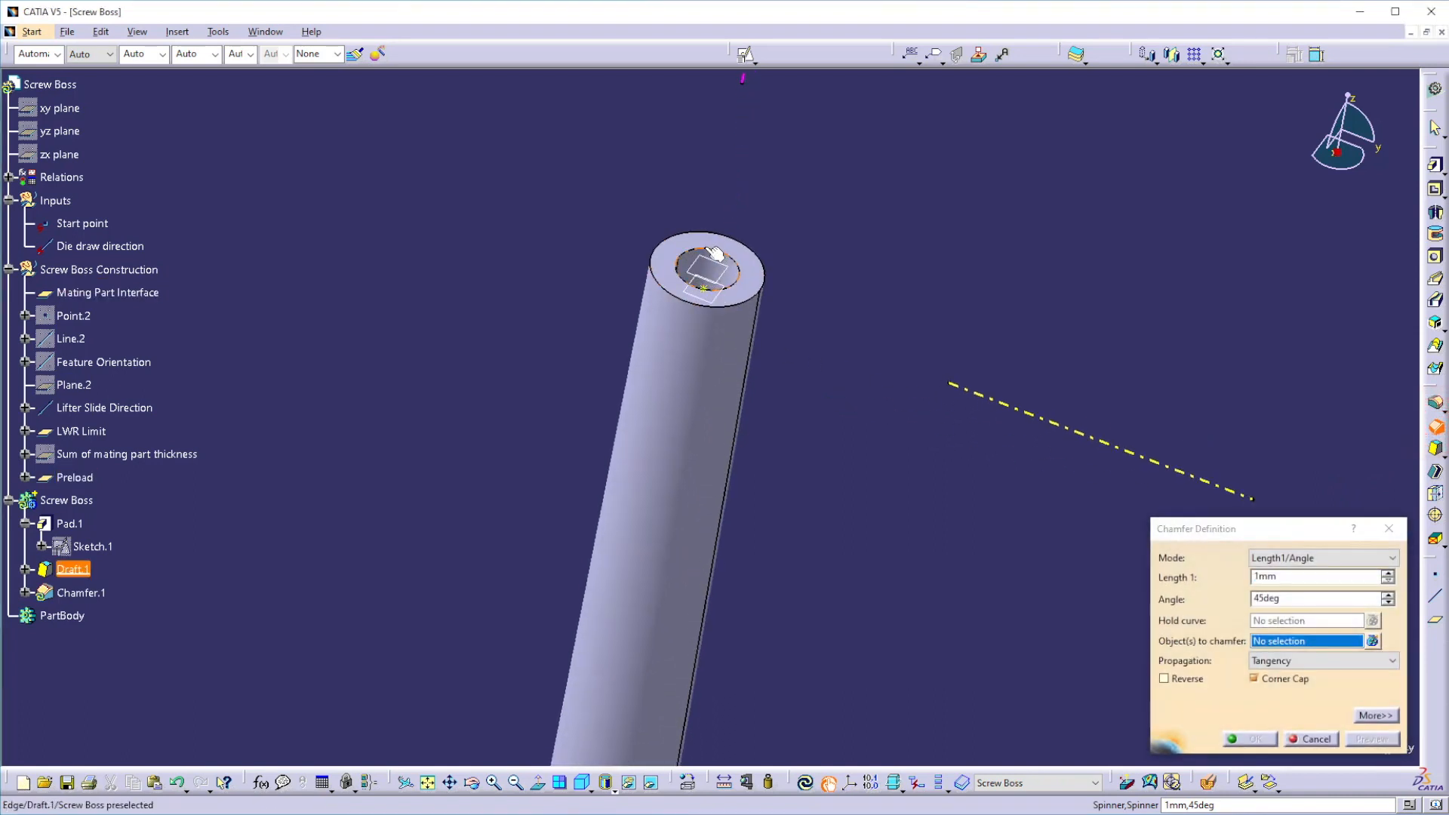
pyautogui.click(709, 253)
pyautogui.click(1285, 576)
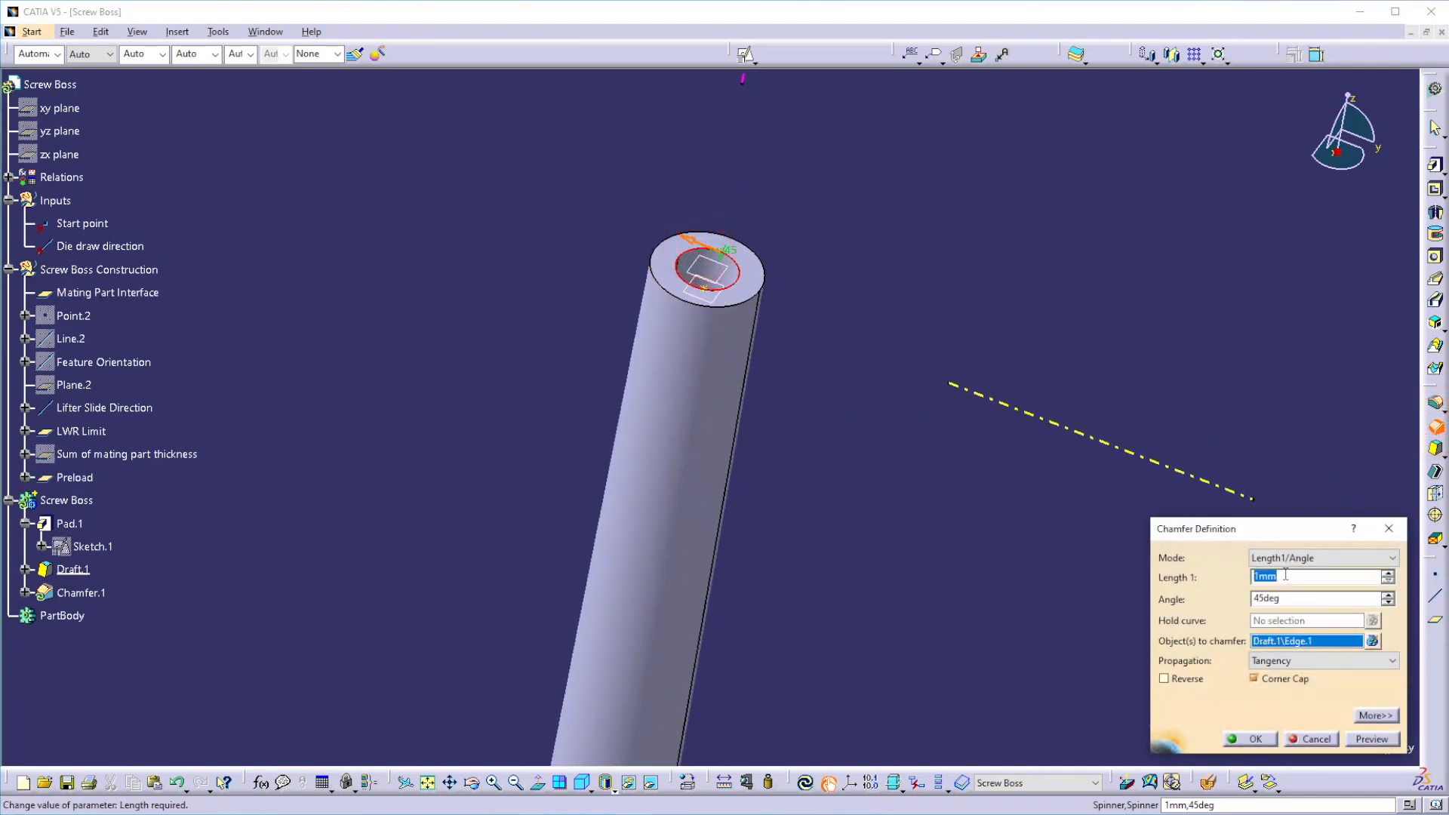
pyautogui.write('.5')
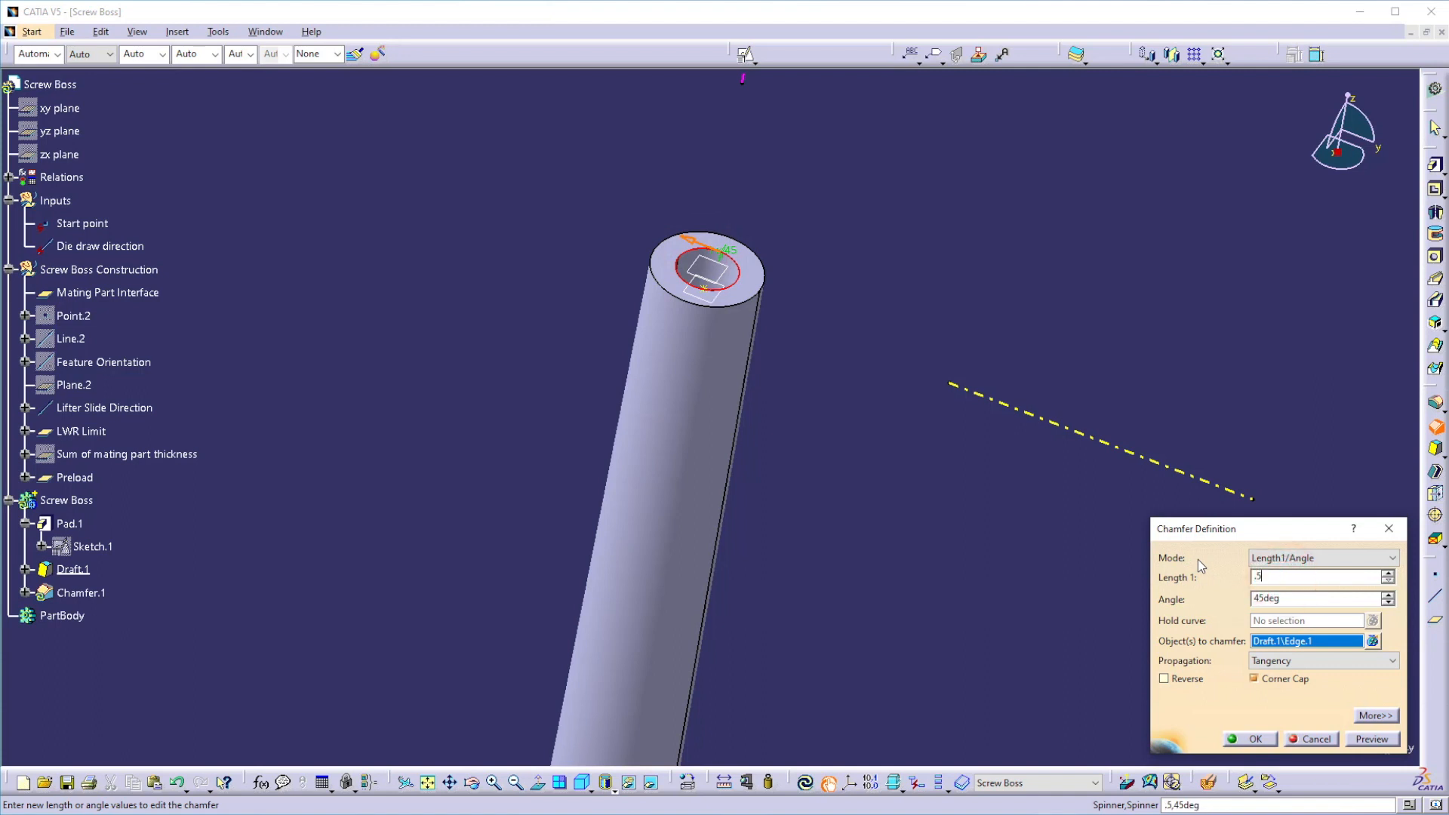
pyautogui.click(1250, 738)
pyautogui.moveTo(881, 576); pyautogui.dragTo(826, 428, button='middle')
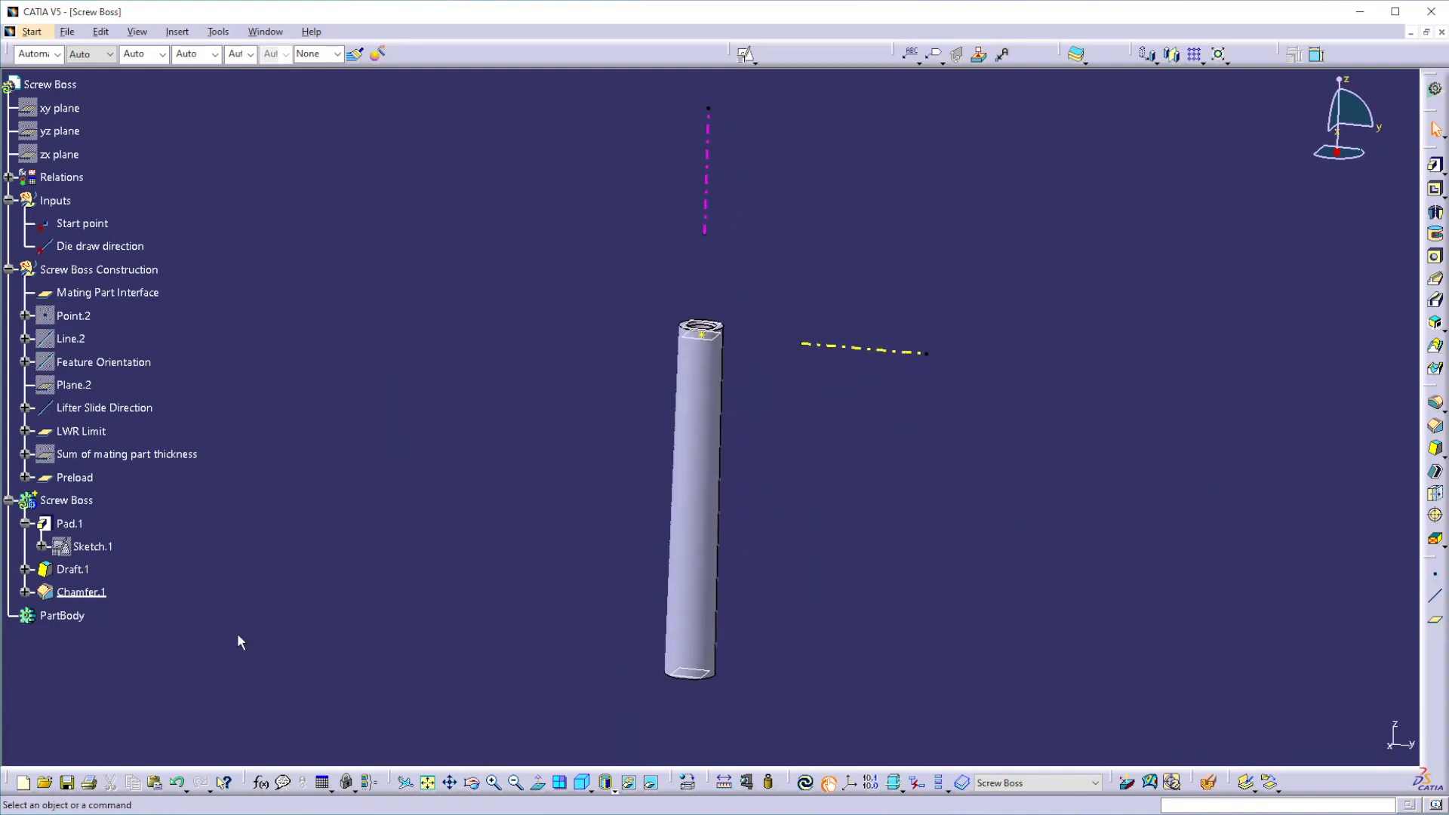
pyautogui.rightClick(68, 506)
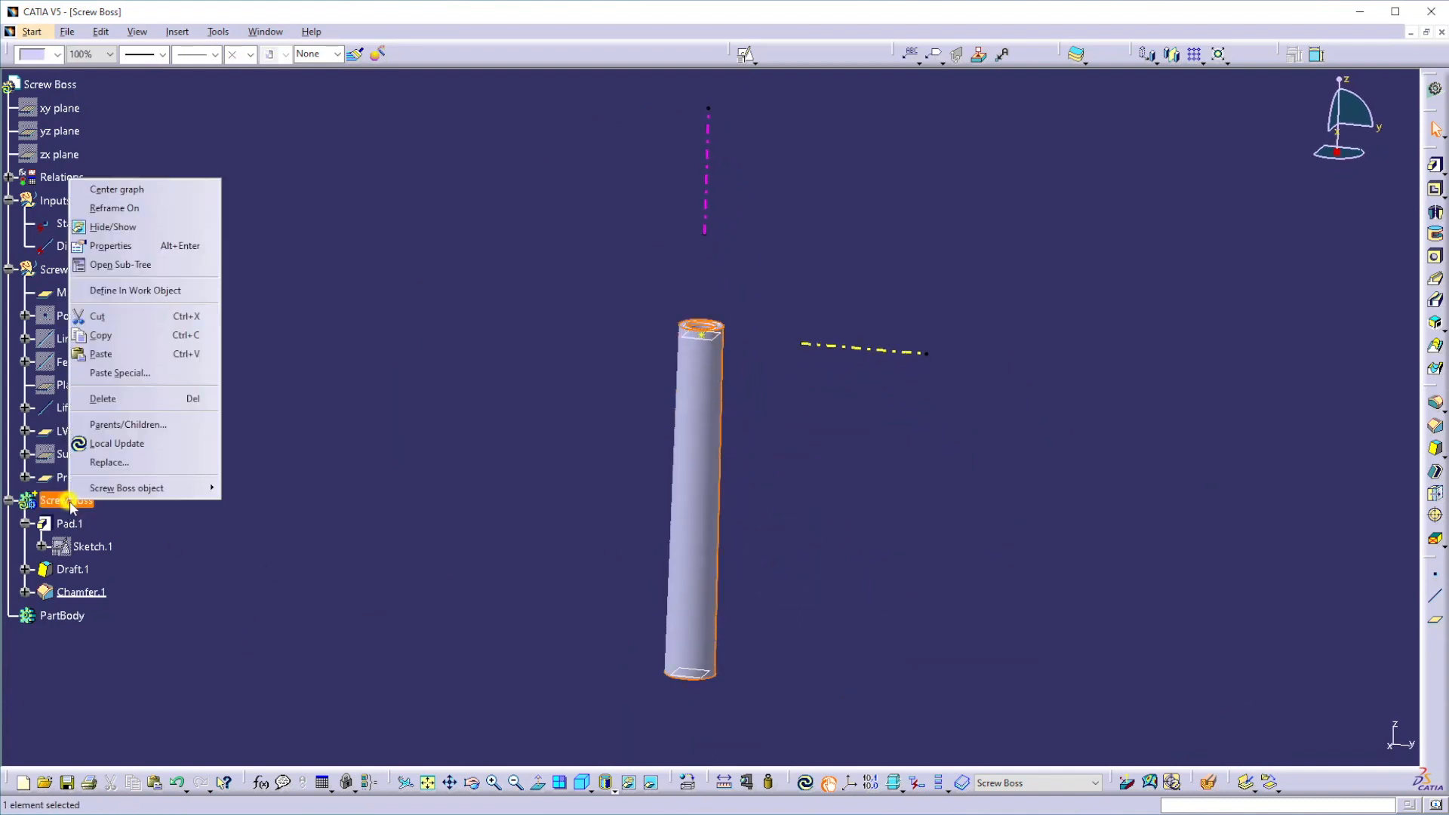
pyautogui.click(88, 440)
pyautogui.click(314, 563)
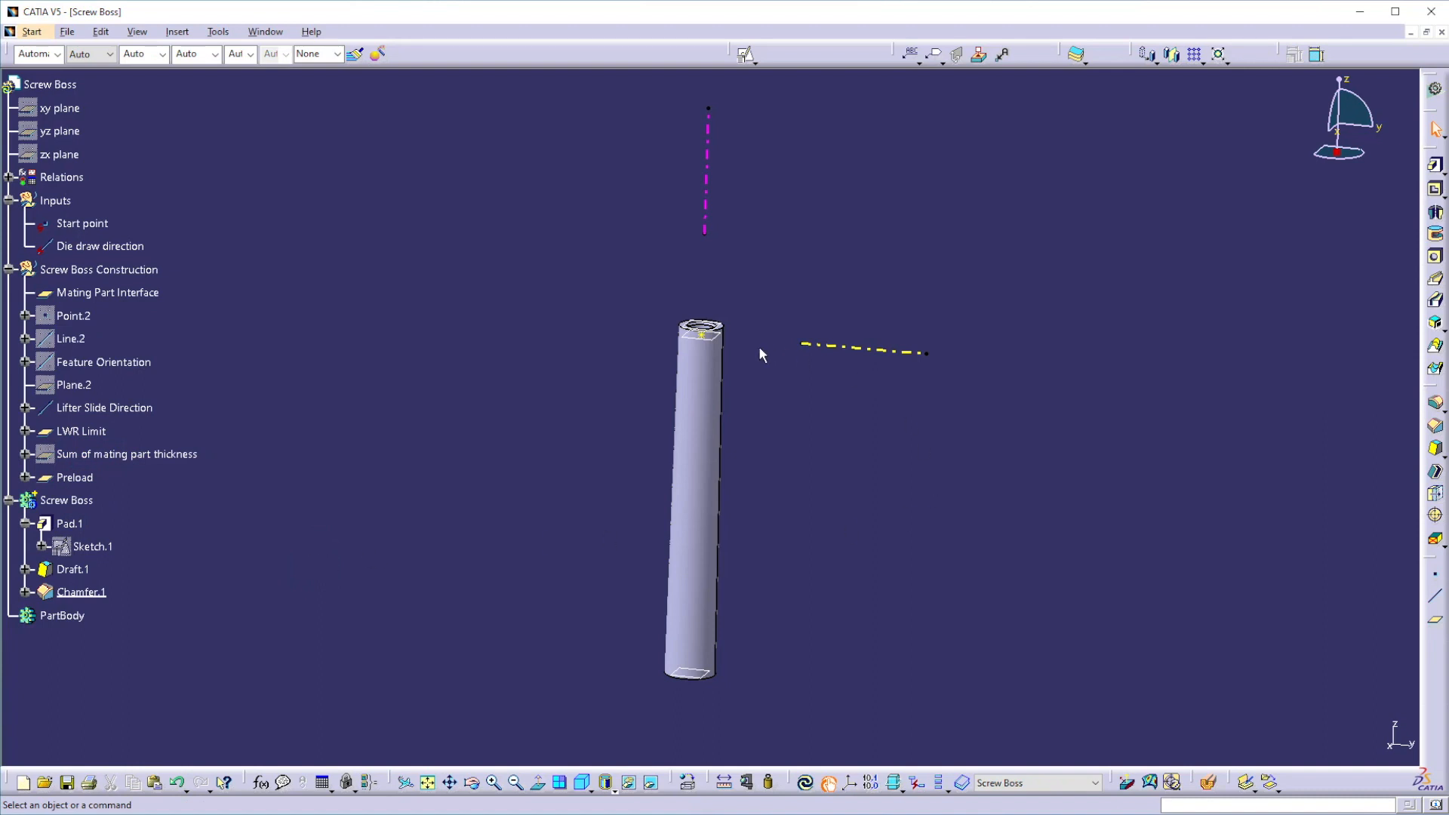
pyautogui.moveTo(875, 501); pyautogui.dragTo(799, 452, button='middle')
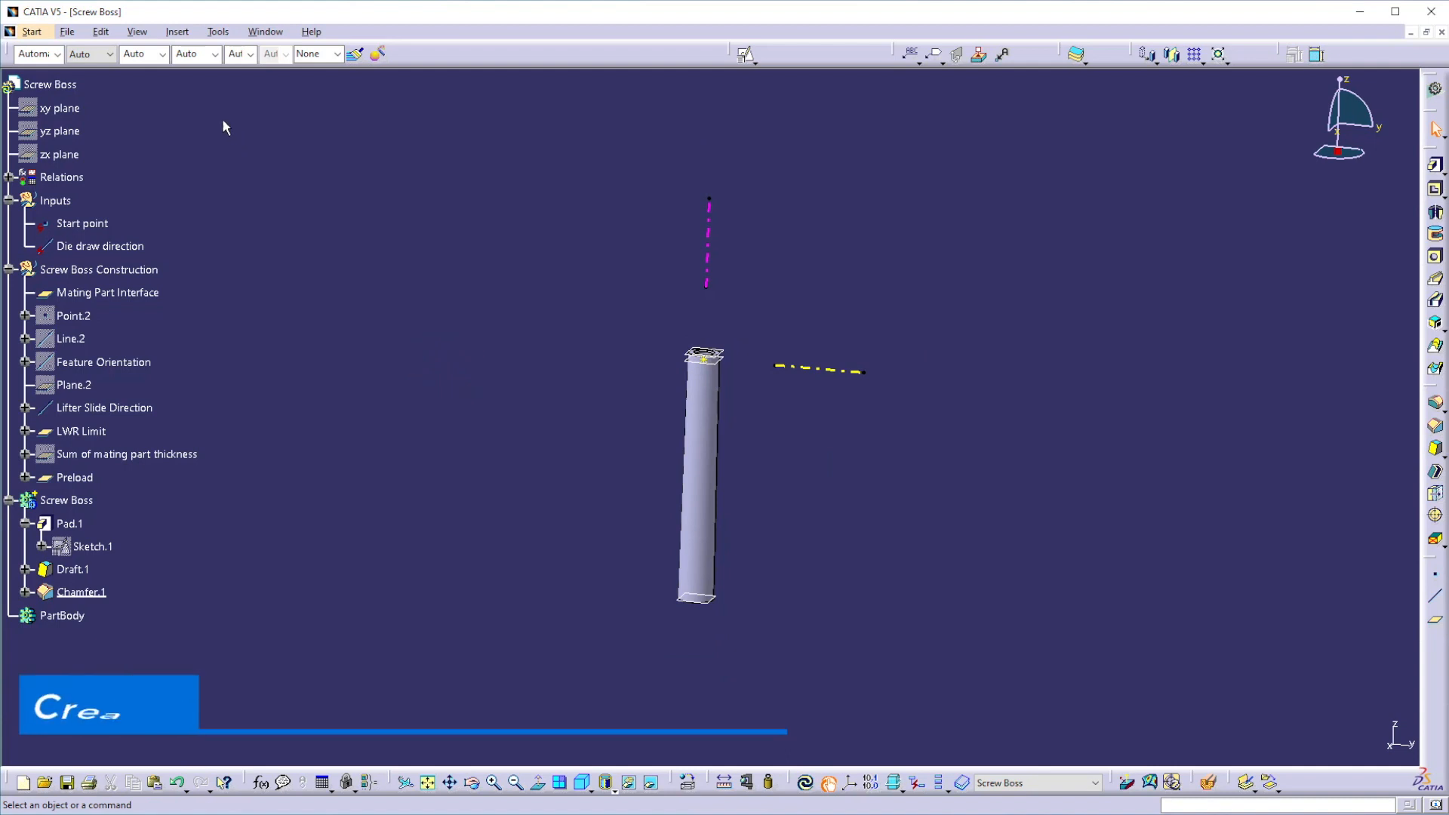
# Step: Insert a new body and rename it Ribs
pyautogui.click(177, 31)
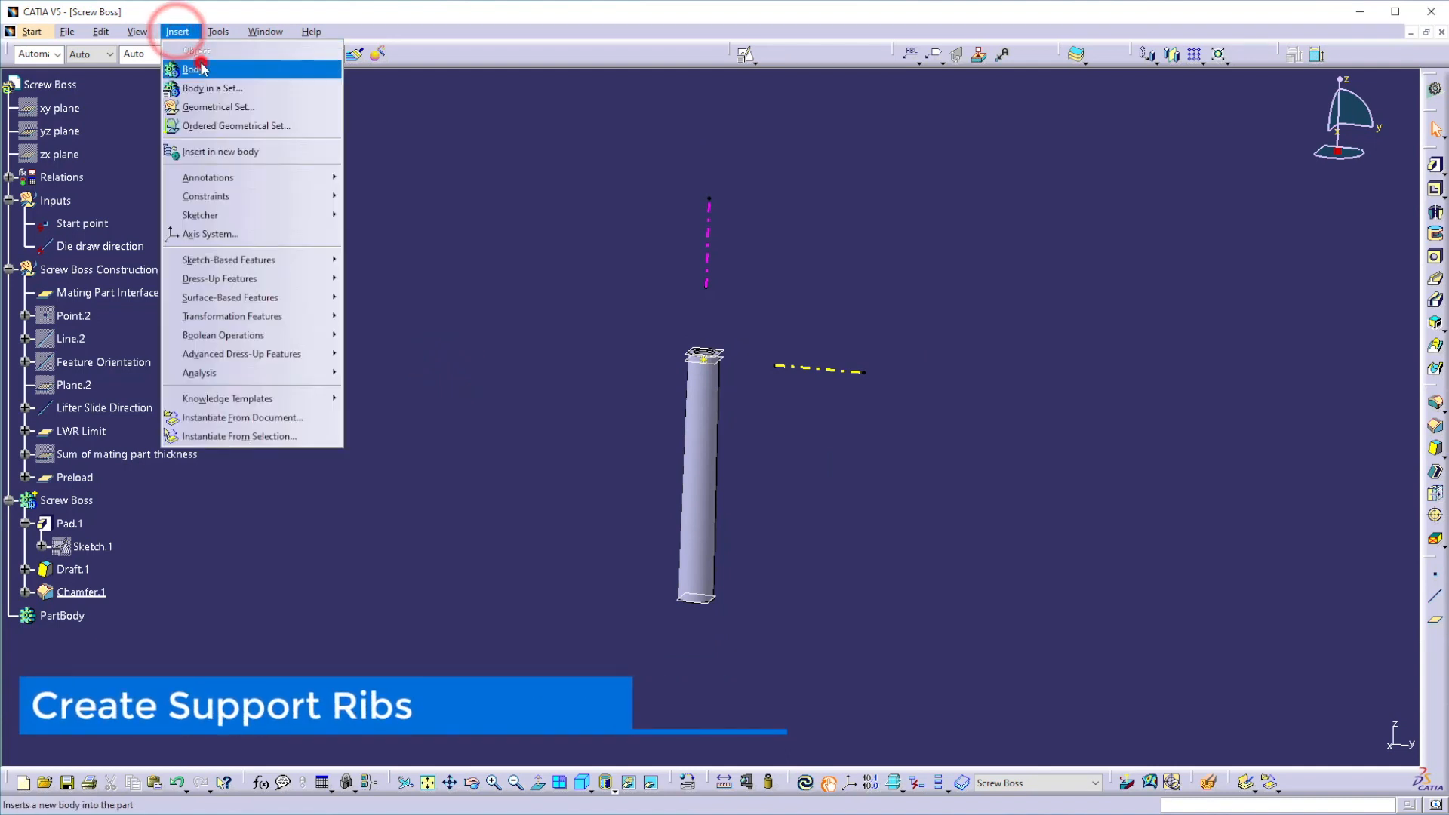
pyautogui.click(193, 69)
pyautogui.rightClick(75, 640)
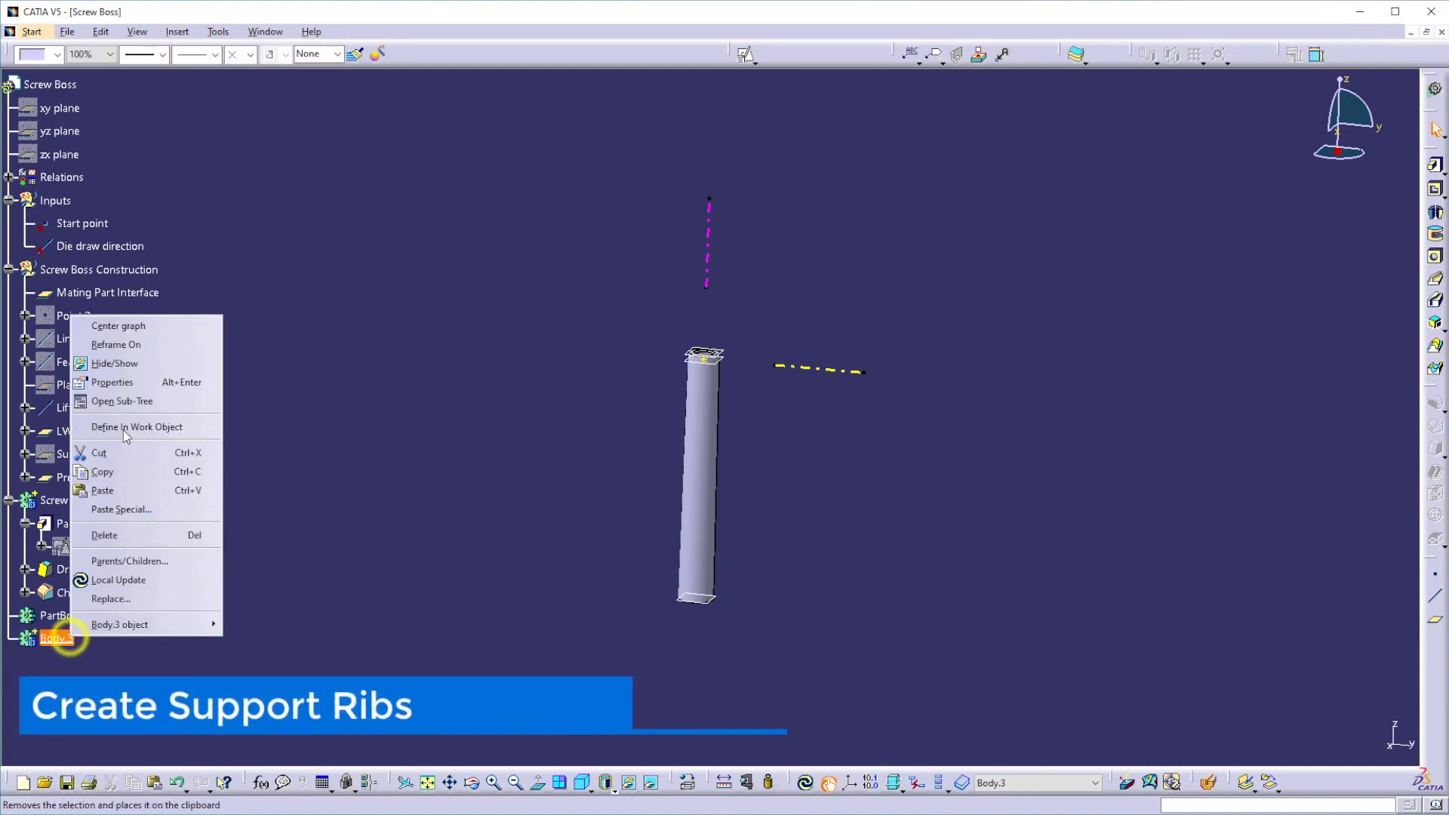
pyautogui.click(120, 380)
pyautogui.click(937, 307)
pyautogui.write('Ribs')
pyautogui.press('Return')
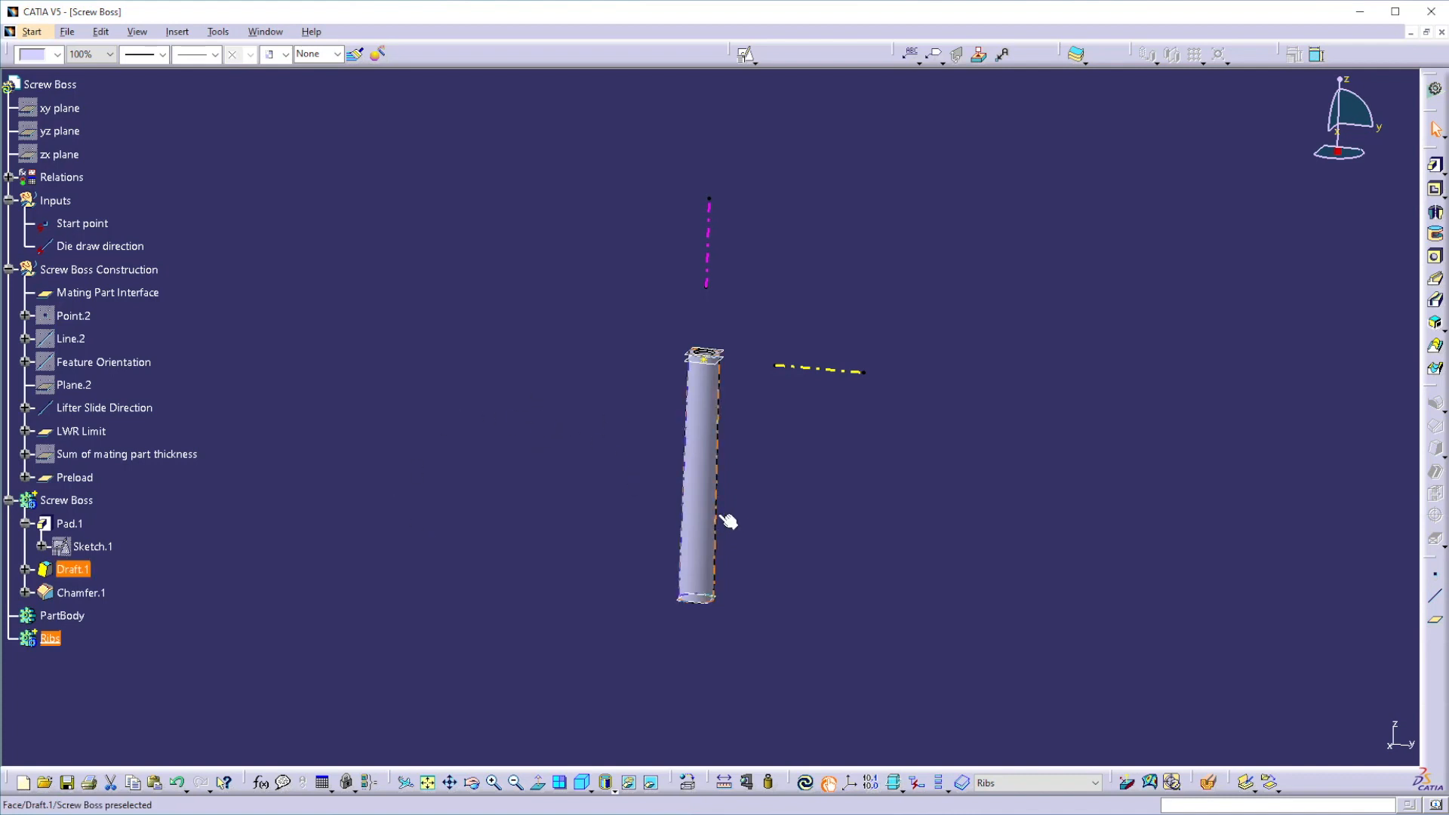
pyautogui.keyDown('ctrl'); pyautogui.moveTo(513, 556); pyautogui.dragTo(608, 524, button='middle'); pyautogui.keyUp('ctrl')
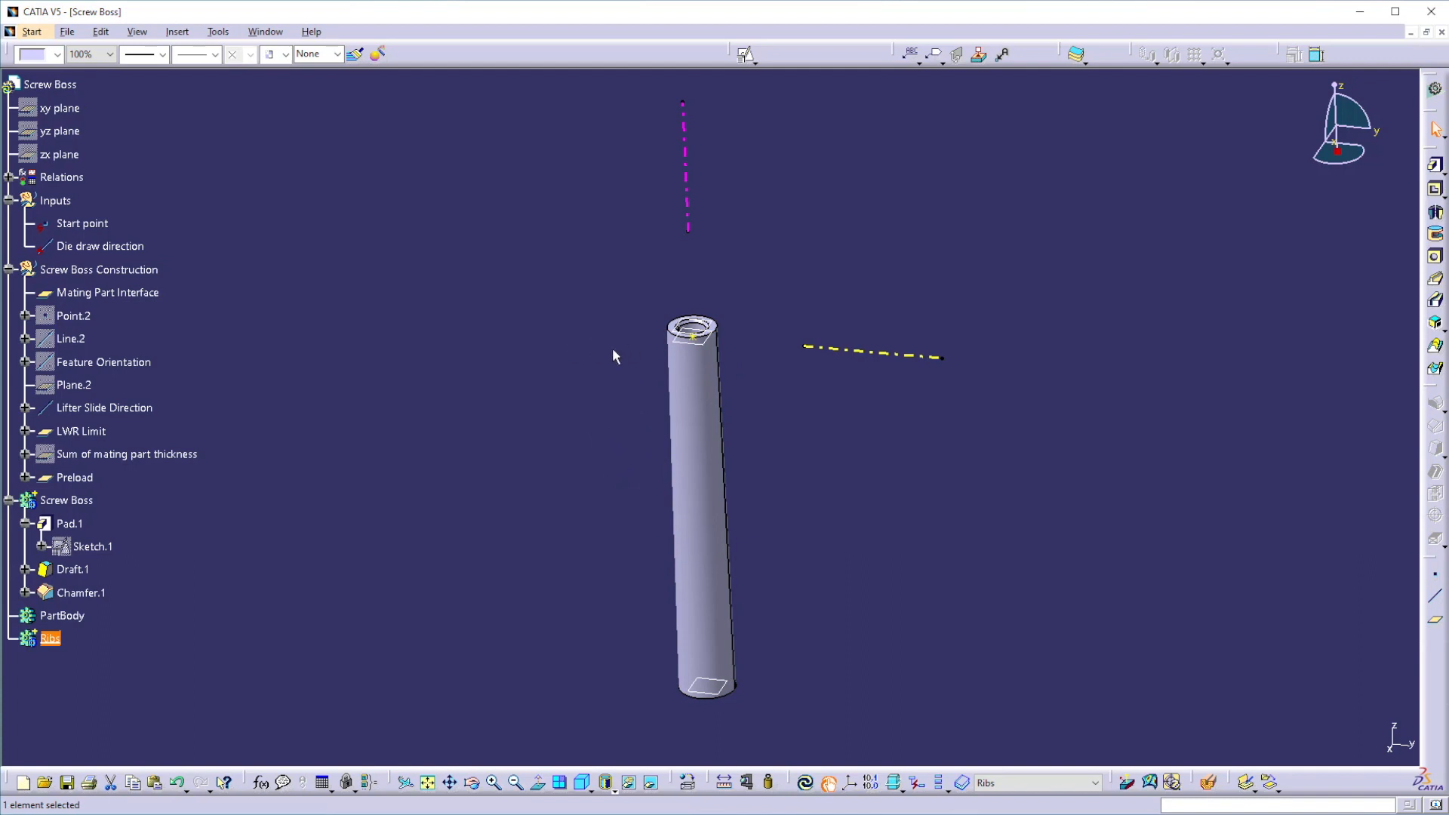
pyautogui.moveTo(682, 462); pyautogui.dragTo(729, 334, button='middle')
pyautogui.middleClick(706, 467)
pyautogui.moveTo(792, 381); pyautogui.dragTo(790, 398, button='middle')
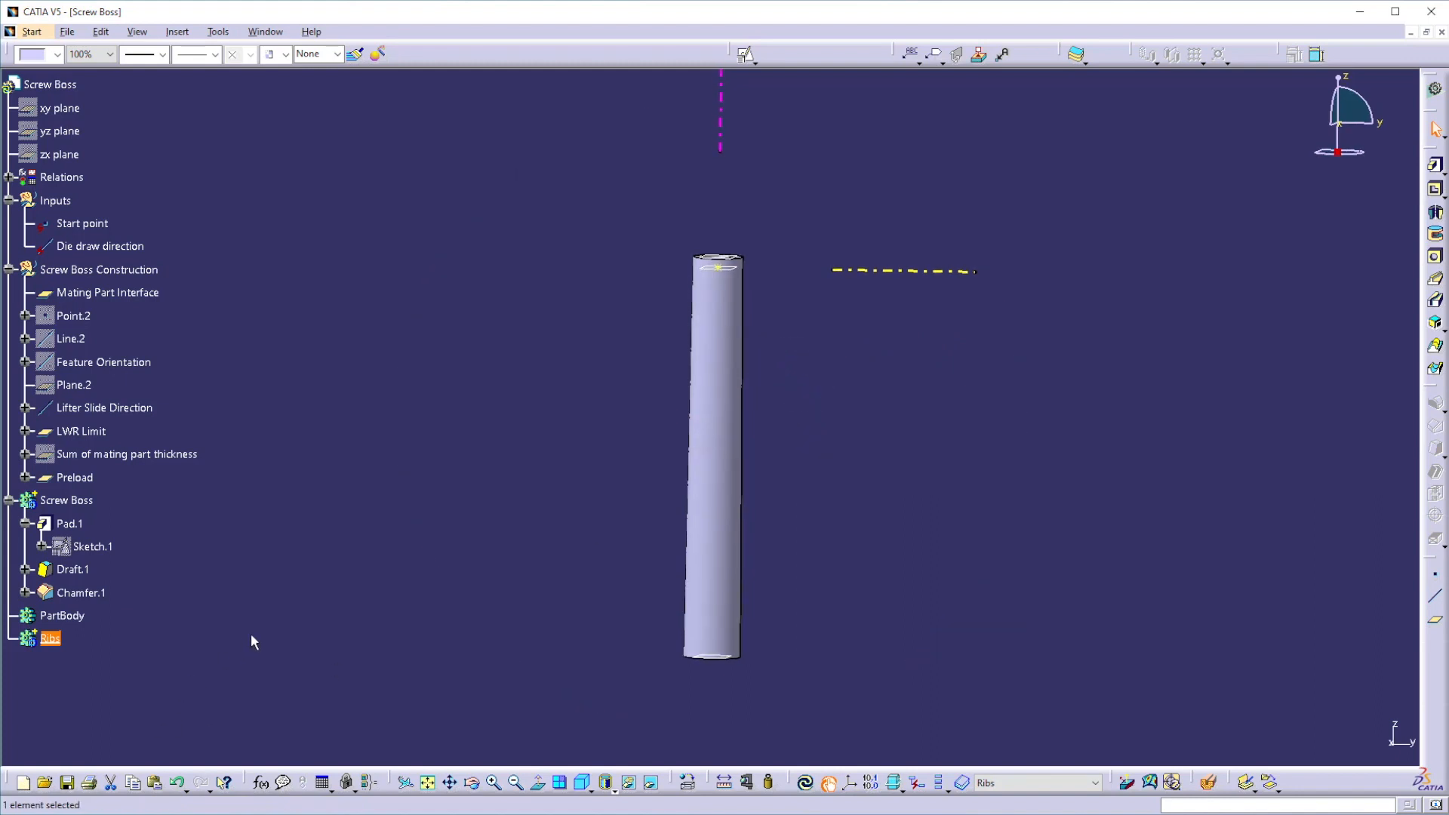
# Step: Start a positioned sketch on the Mating Part Interface plane with its origin projected from the Start point
pyautogui.moveTo(200, 614); pyautogui.dragTo(684, 562, button='middle')
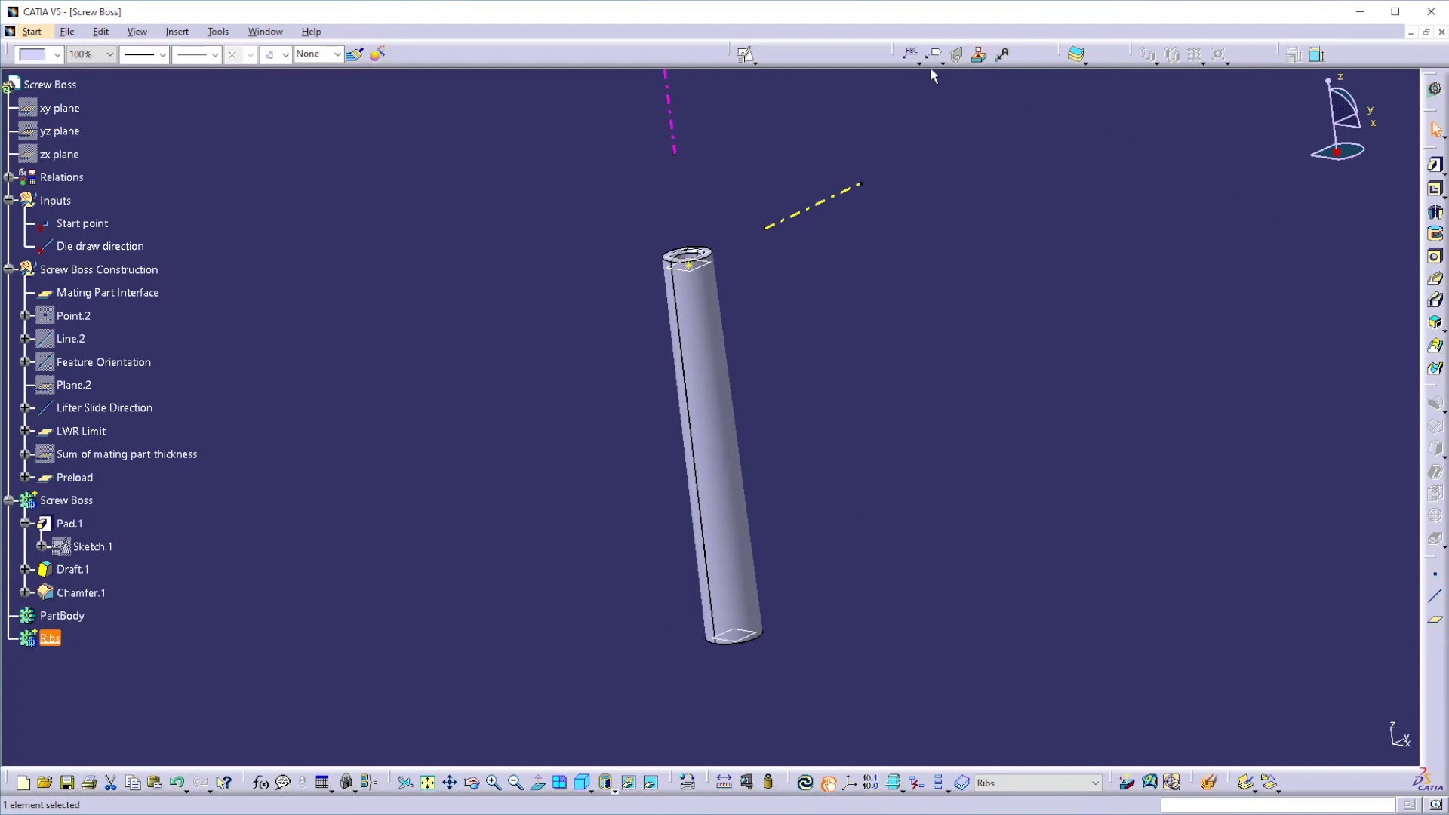
pyautogui.click(746, 54)
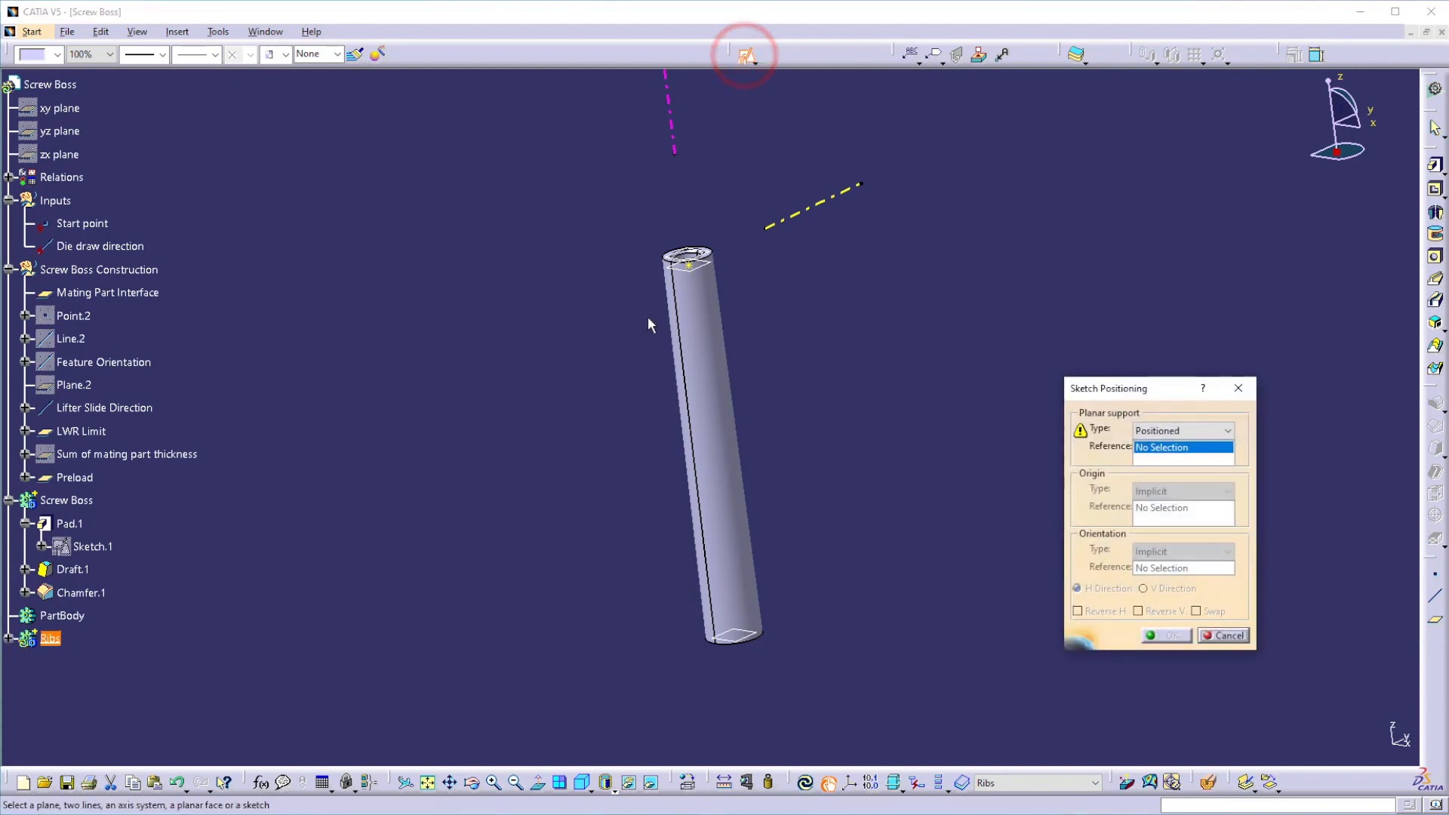
pyautogui.click(697, 275)
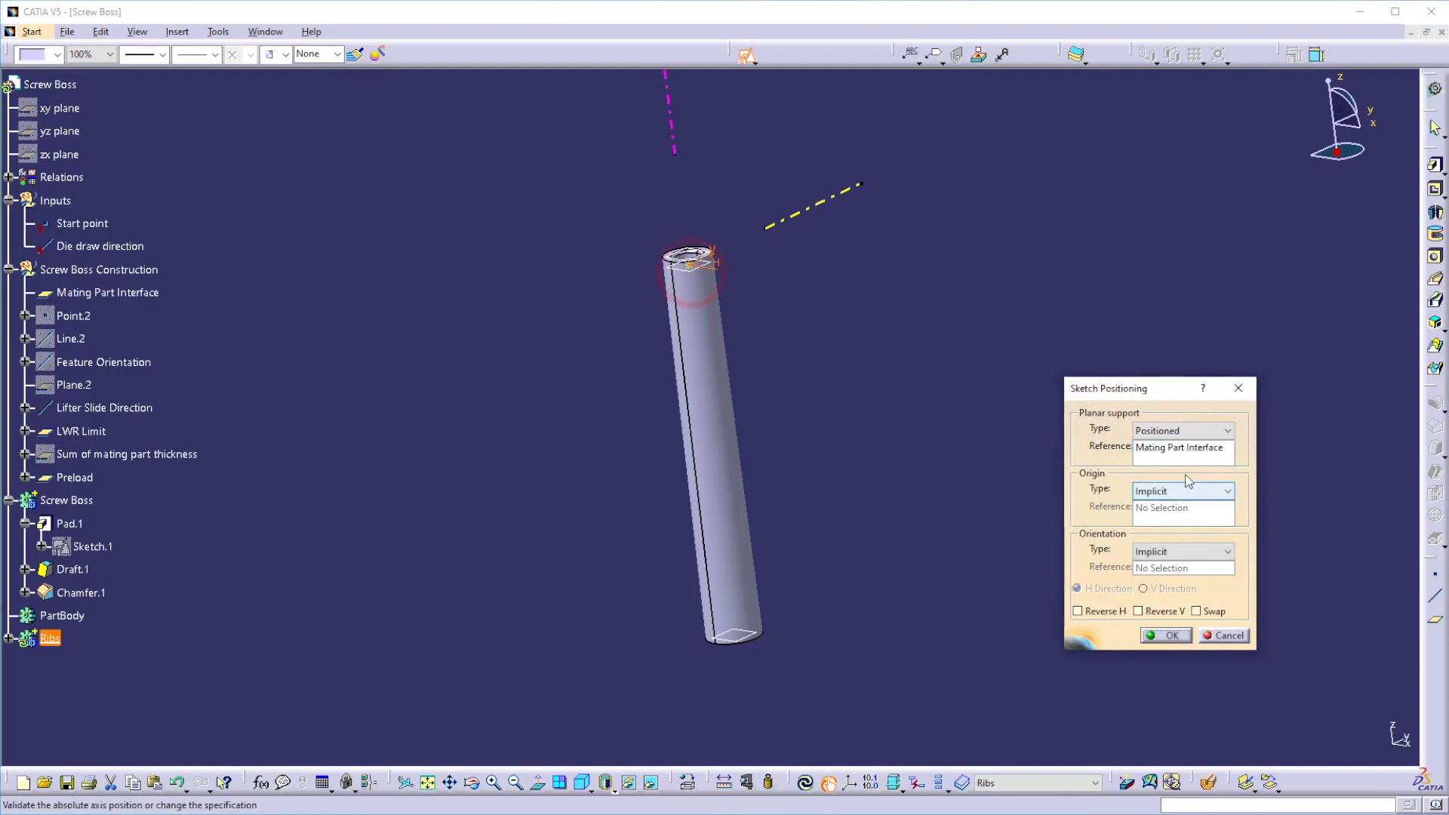
pyautogui.click(1172, 494)
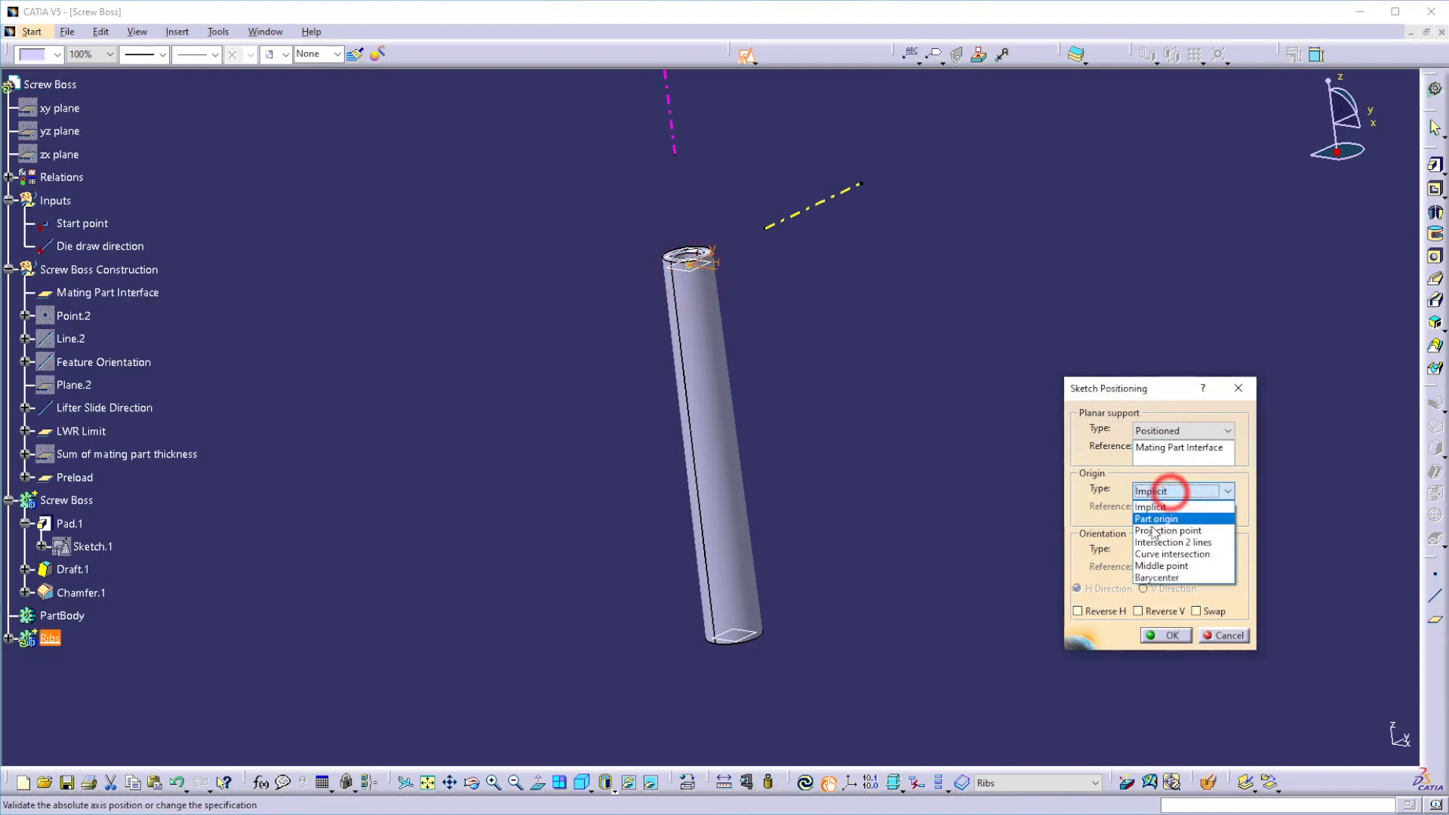
pyautogui.click(1155, 532)
pyautogui.click(690, 264)
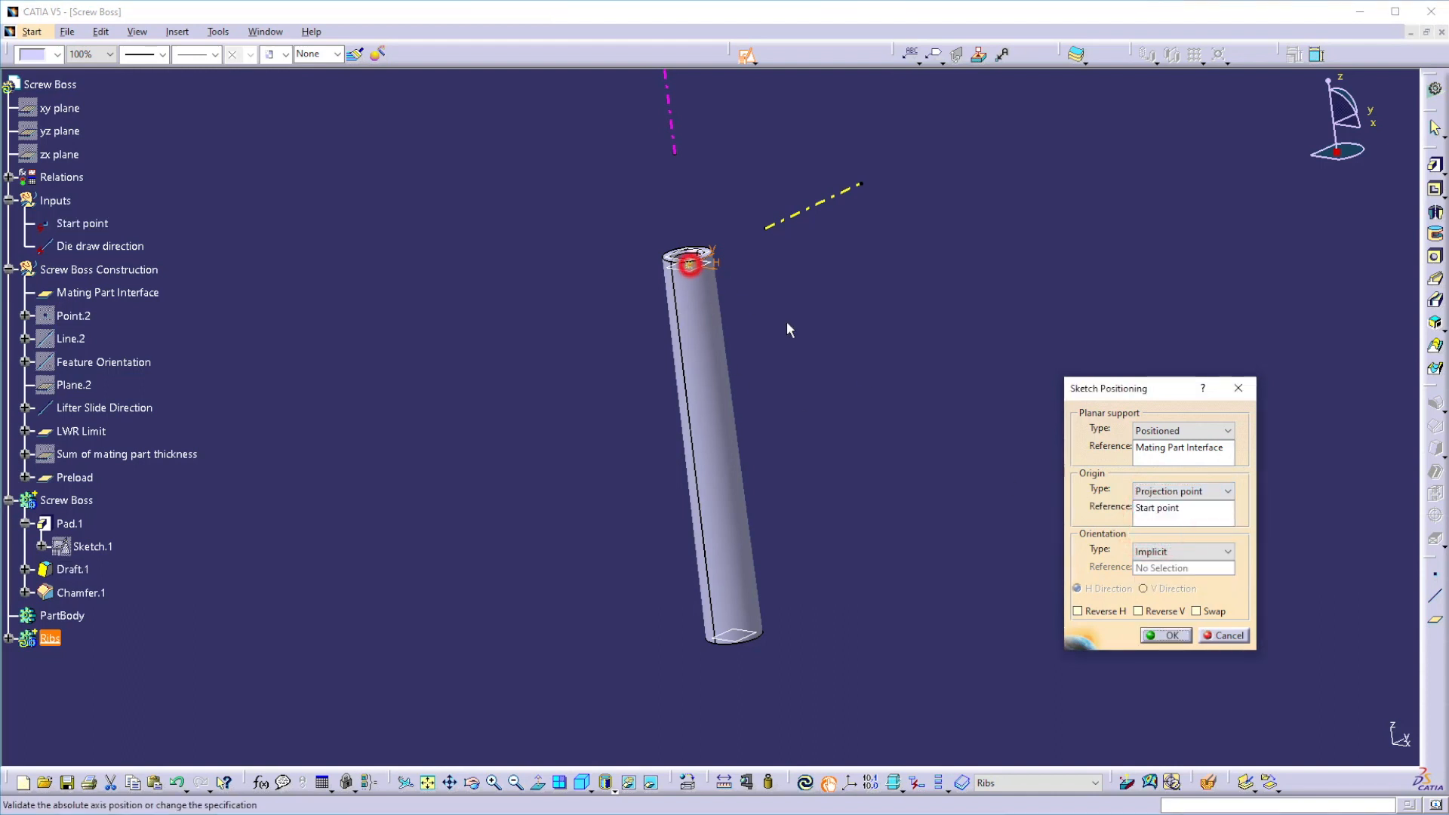
# Step: Orient the sketch's H direction parallel to the Lifter Slide Direction line and enter the sketch
pyautogui.click(1176, 551)
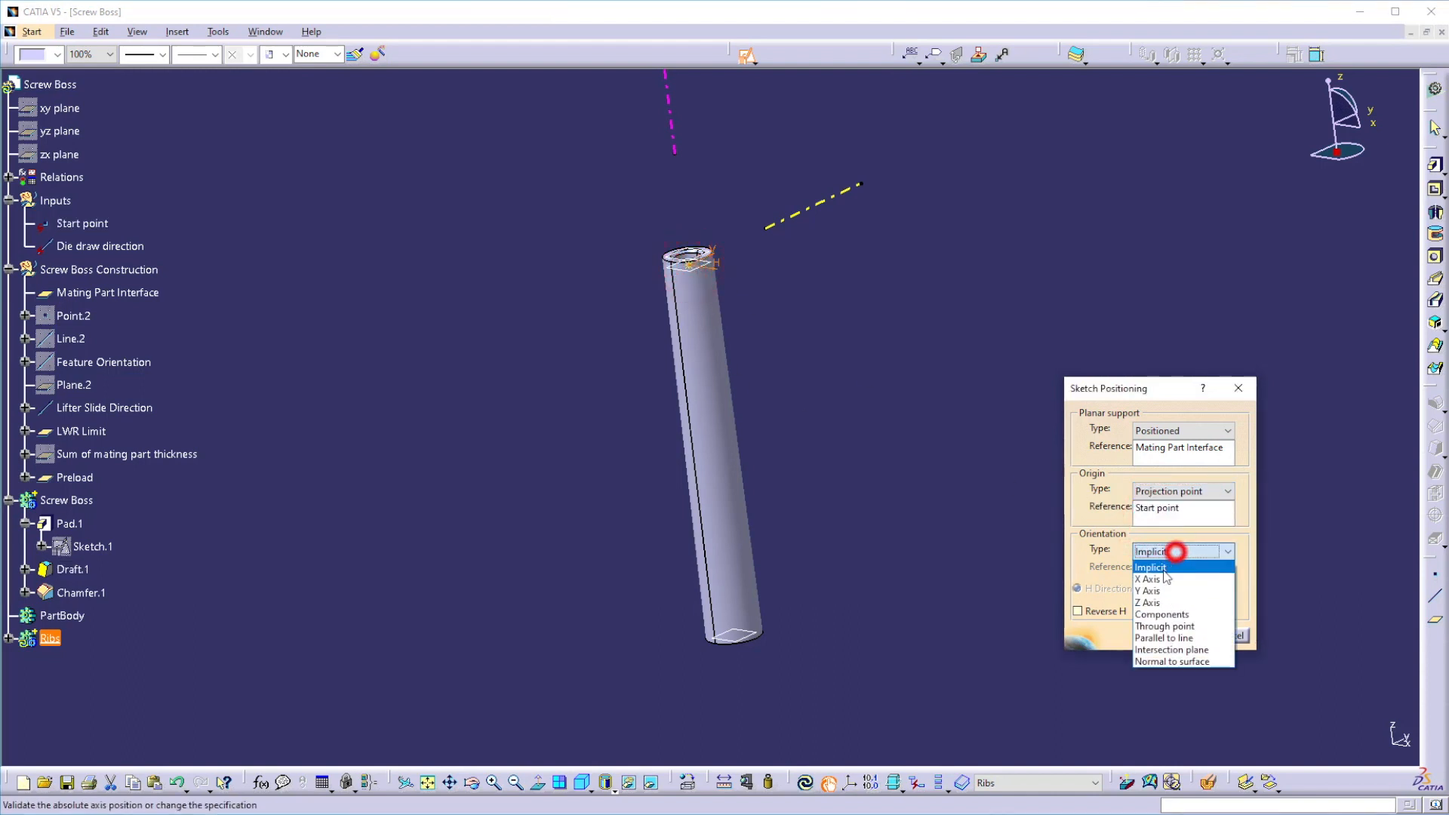
pyautogui.click(1162, 638)
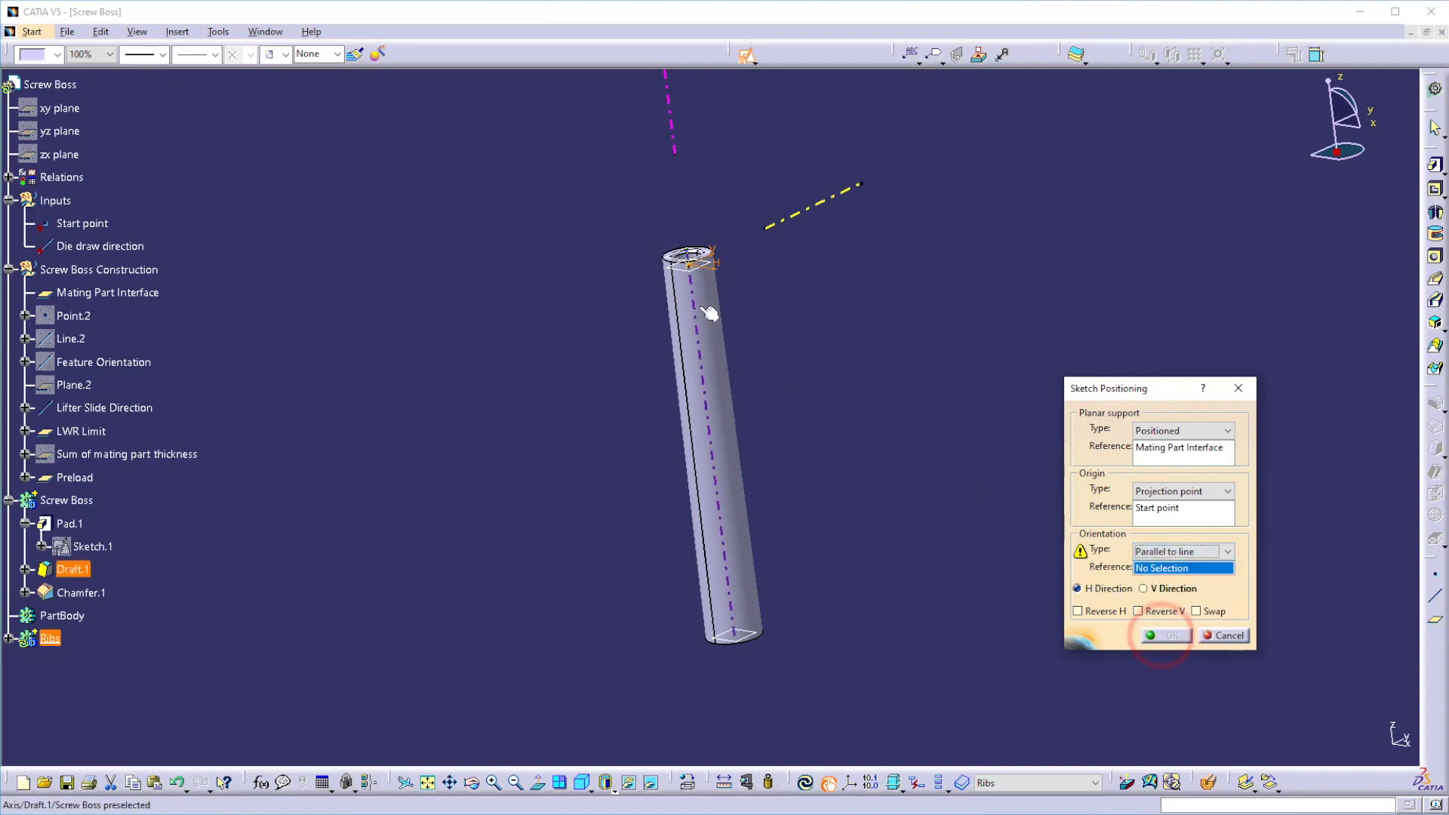
pyautogui.click(778, 223)
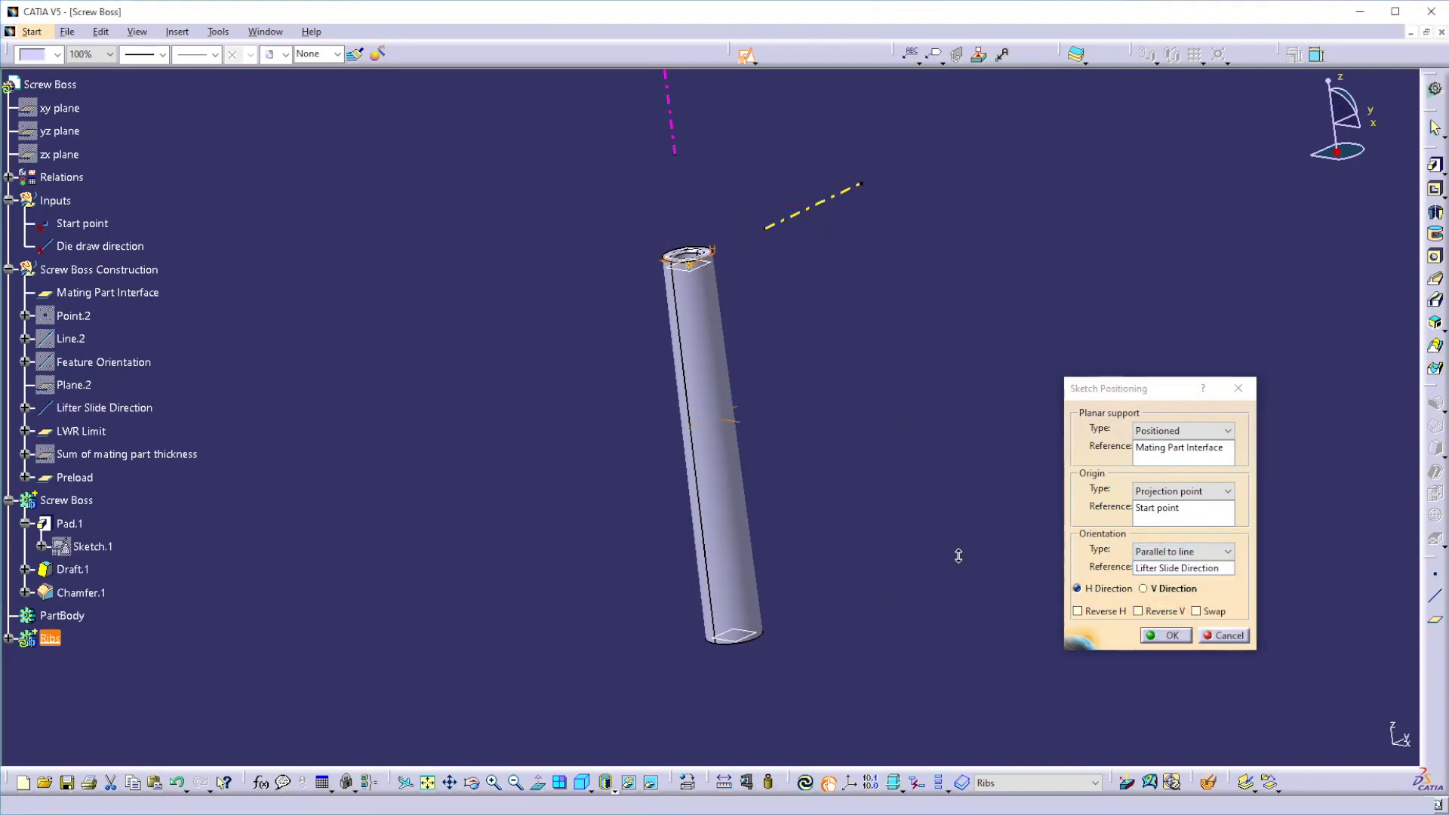
pyautogui.moveTo(937, 566); pyautogui.dragTo(832, 570, button='middle')
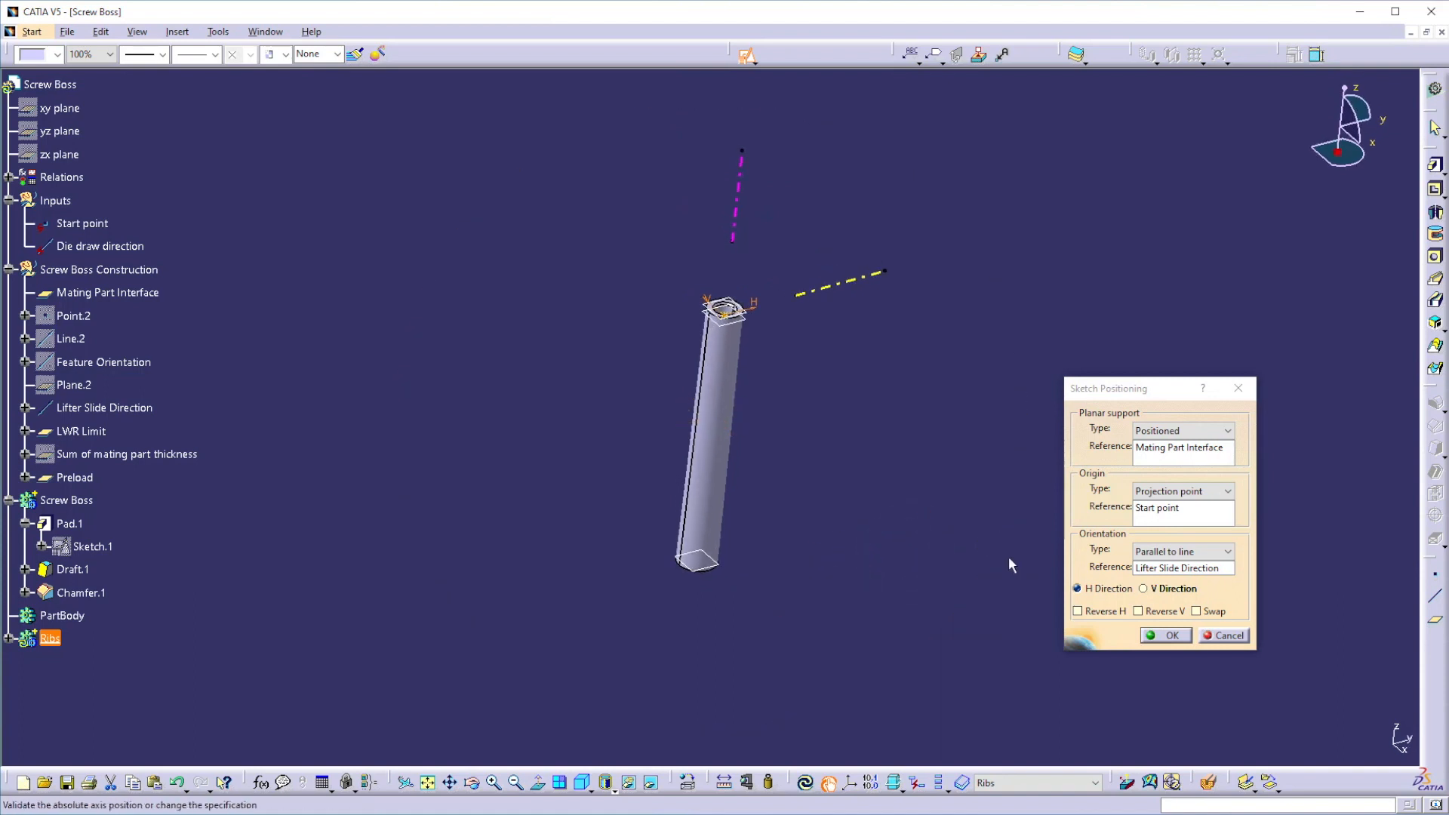
pyautogui.click(1170, 636)
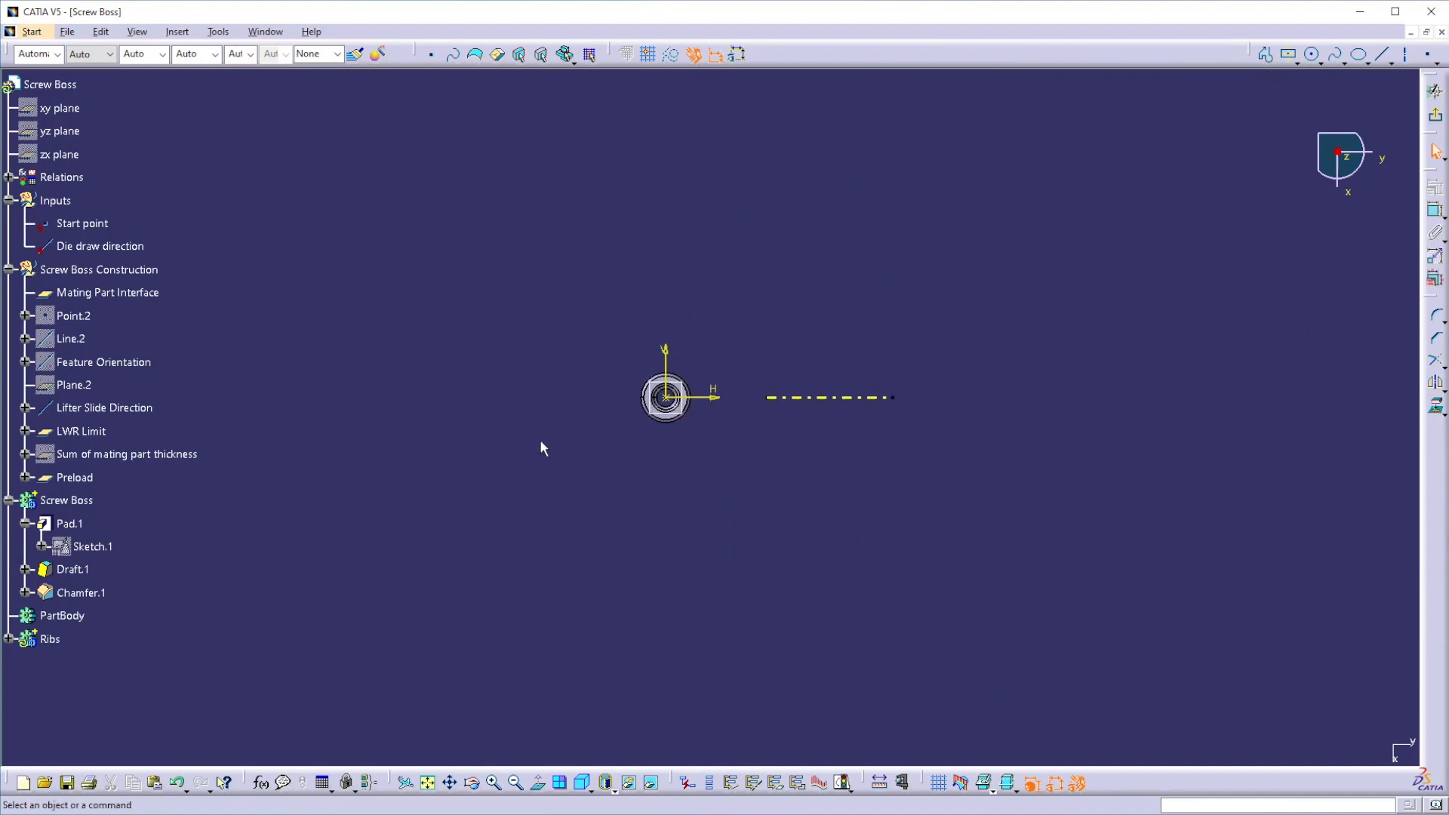
# Step: Show the boss pad's hidden profile sketch, Sketch.1, as a reference
pyautogui.rightClick(111, 556)
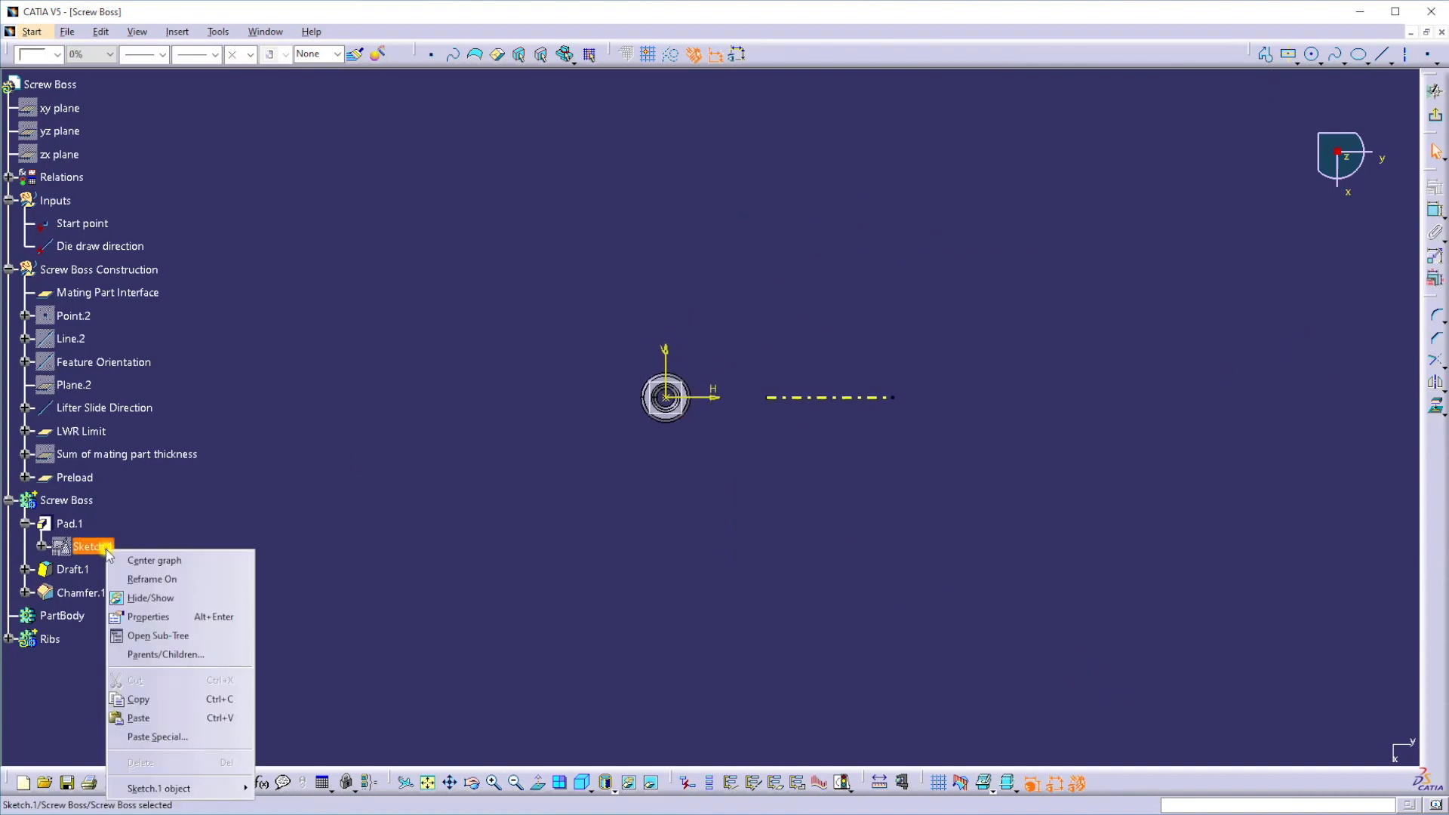
pyautogui.click(153, 599)
pyautogui.keyDown('ctrl'); pyautogui.moveTo(500, 531); pyautogui.dragTo(575, 465, button='middle'); pyautogui.keyUp('ctrl')
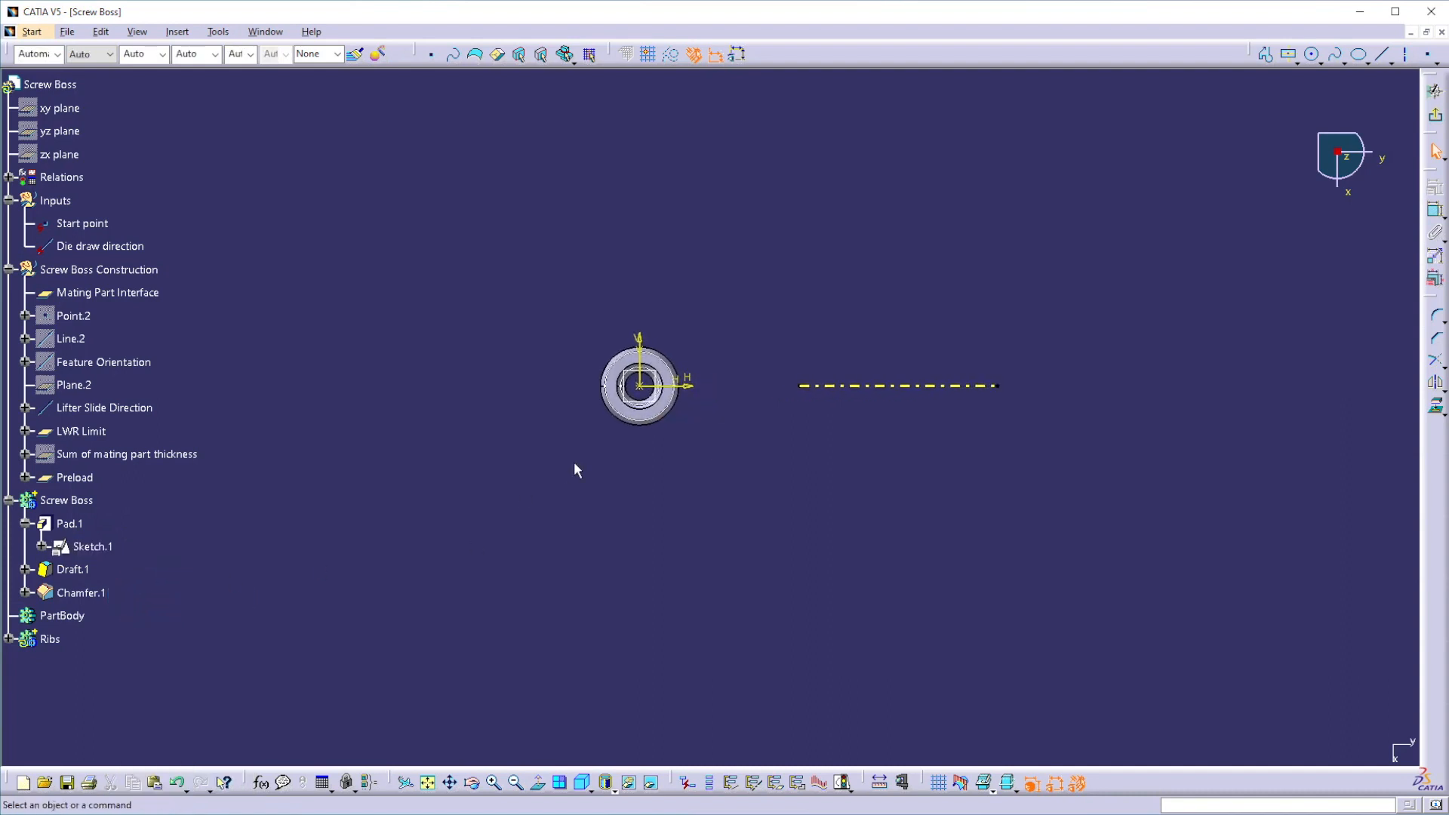
# Step: Sketch a circle about 16.7 mm in diameter around the boss, centred on the sketch origin
pyautogui.click(1313, 54)
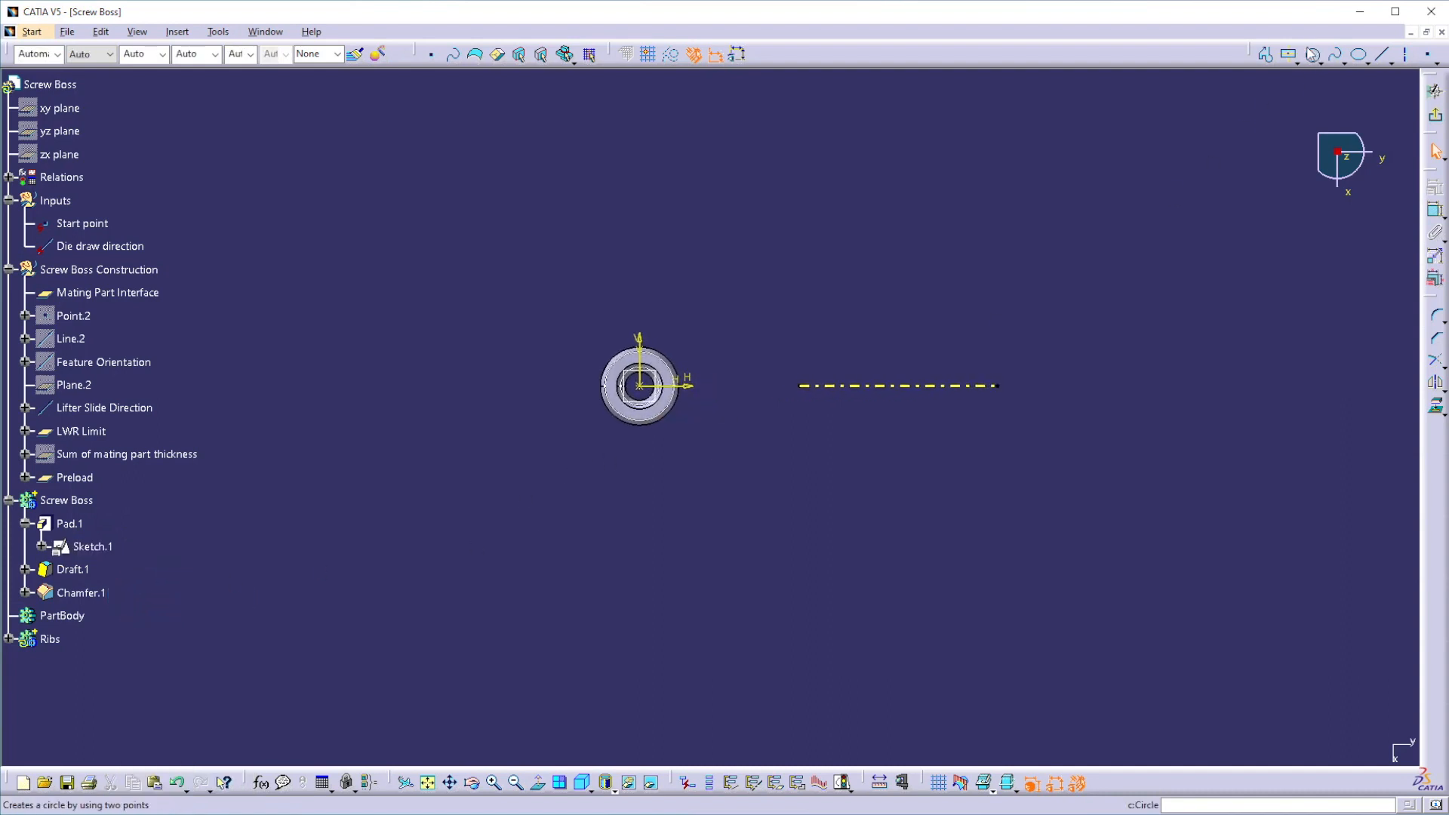
pyautogui.click(639, 386)
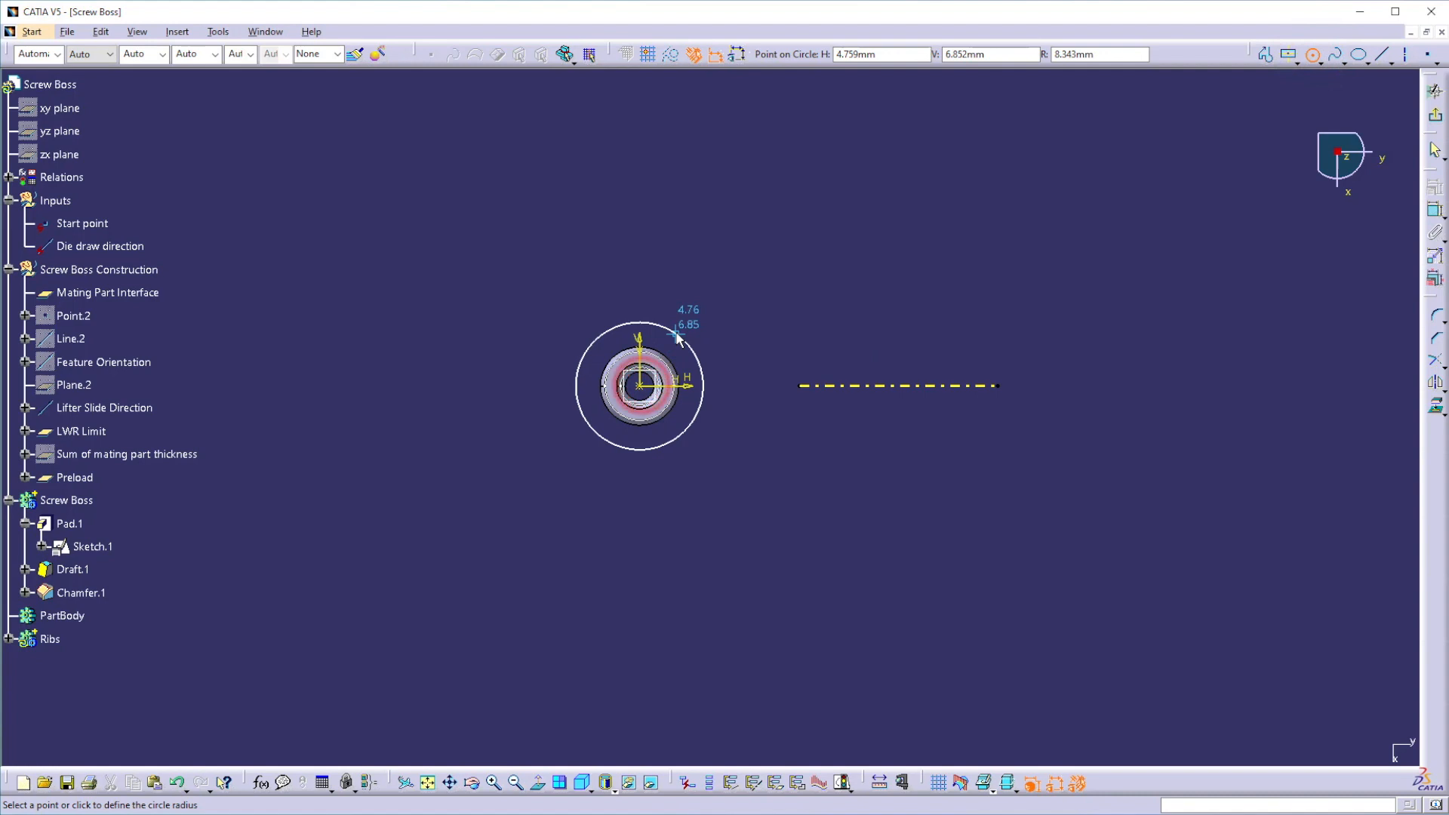
pyautogui.click(676, 332)
pyautogui.click(730, 499)
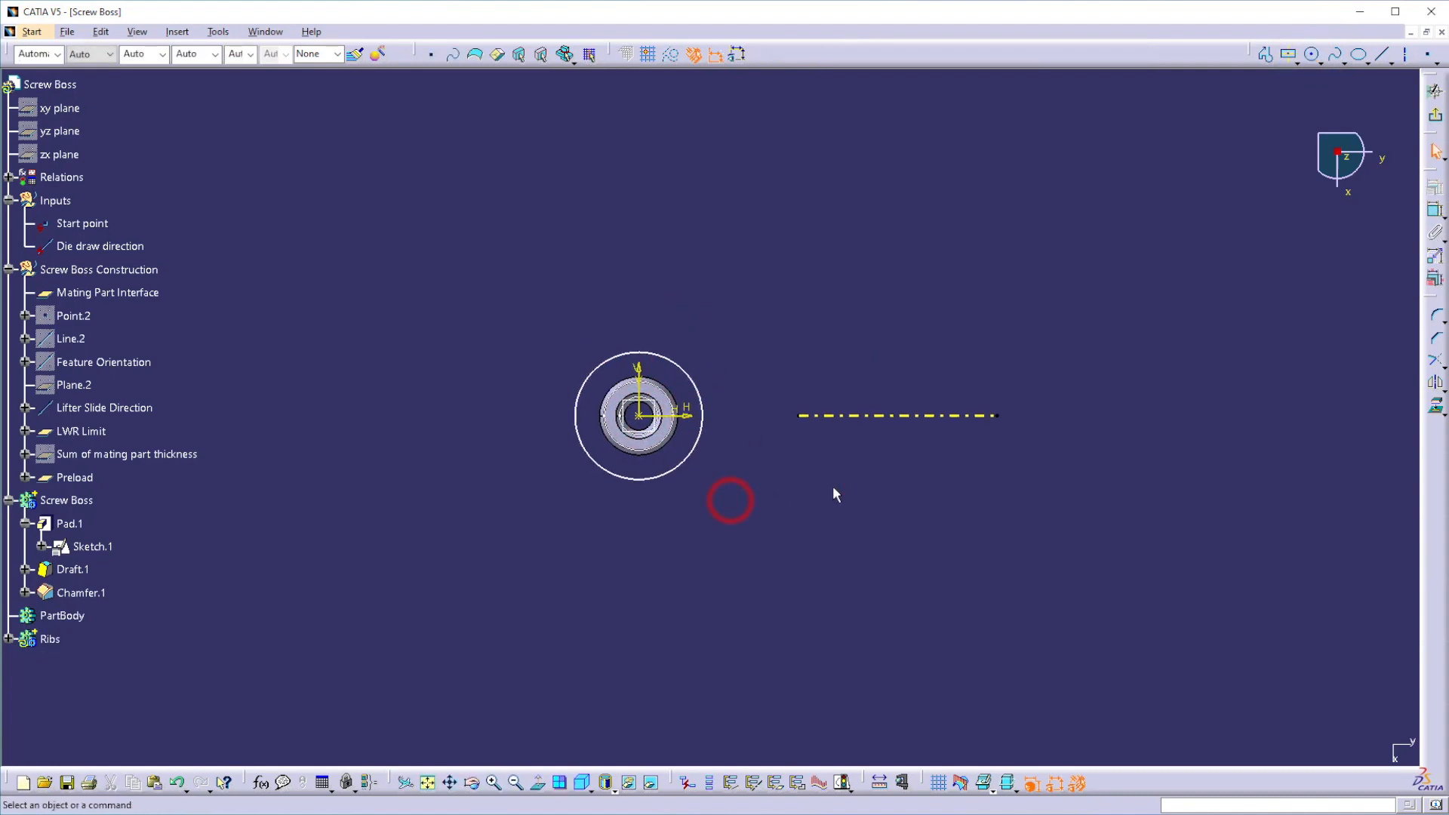
# Step: Dimension the new circle's diameter and make it a reference dimension
pyautogui.click(1436, 210)
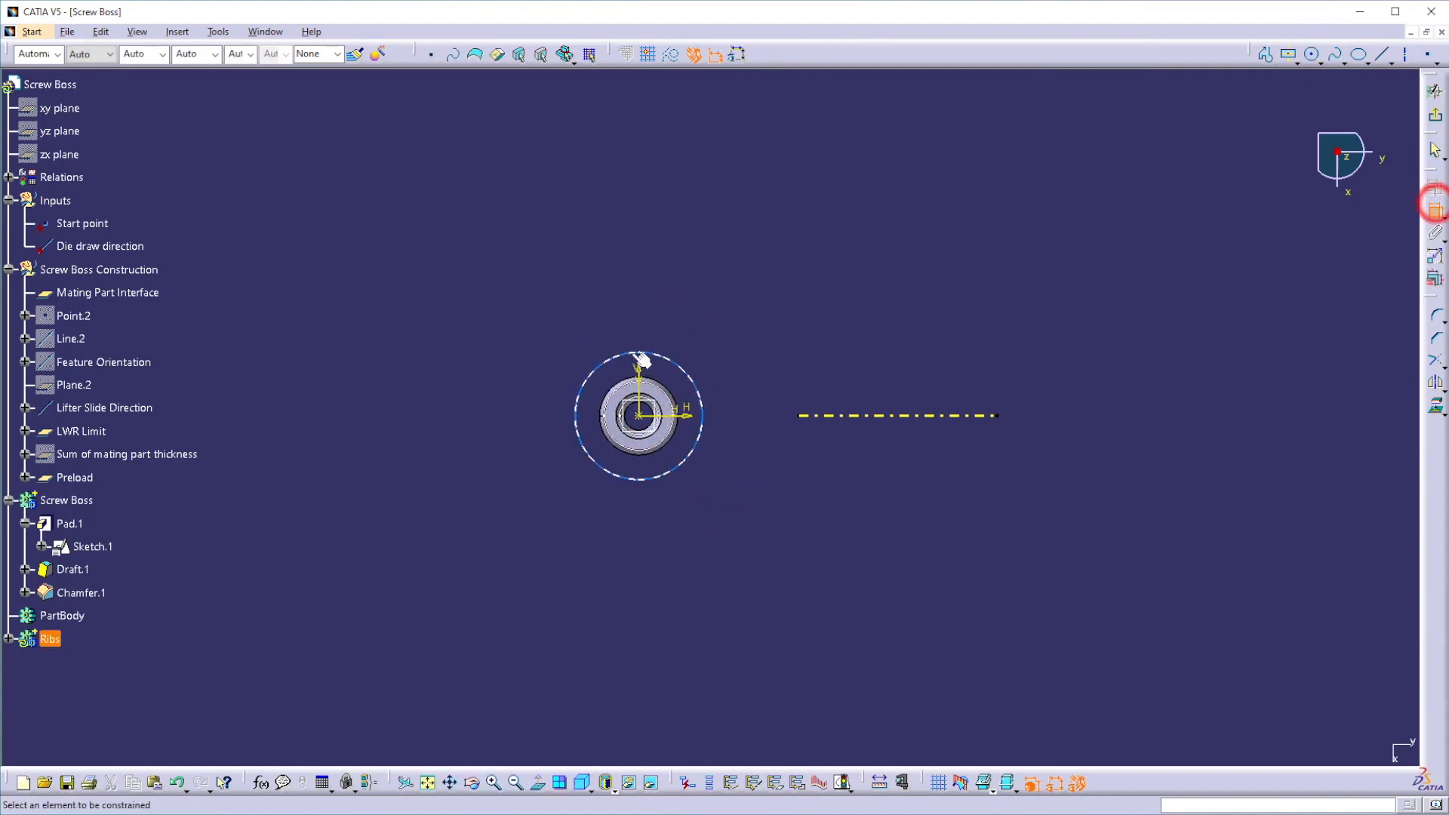
pyautogui.click(668, 360)
pyautogui.click(758, 298)
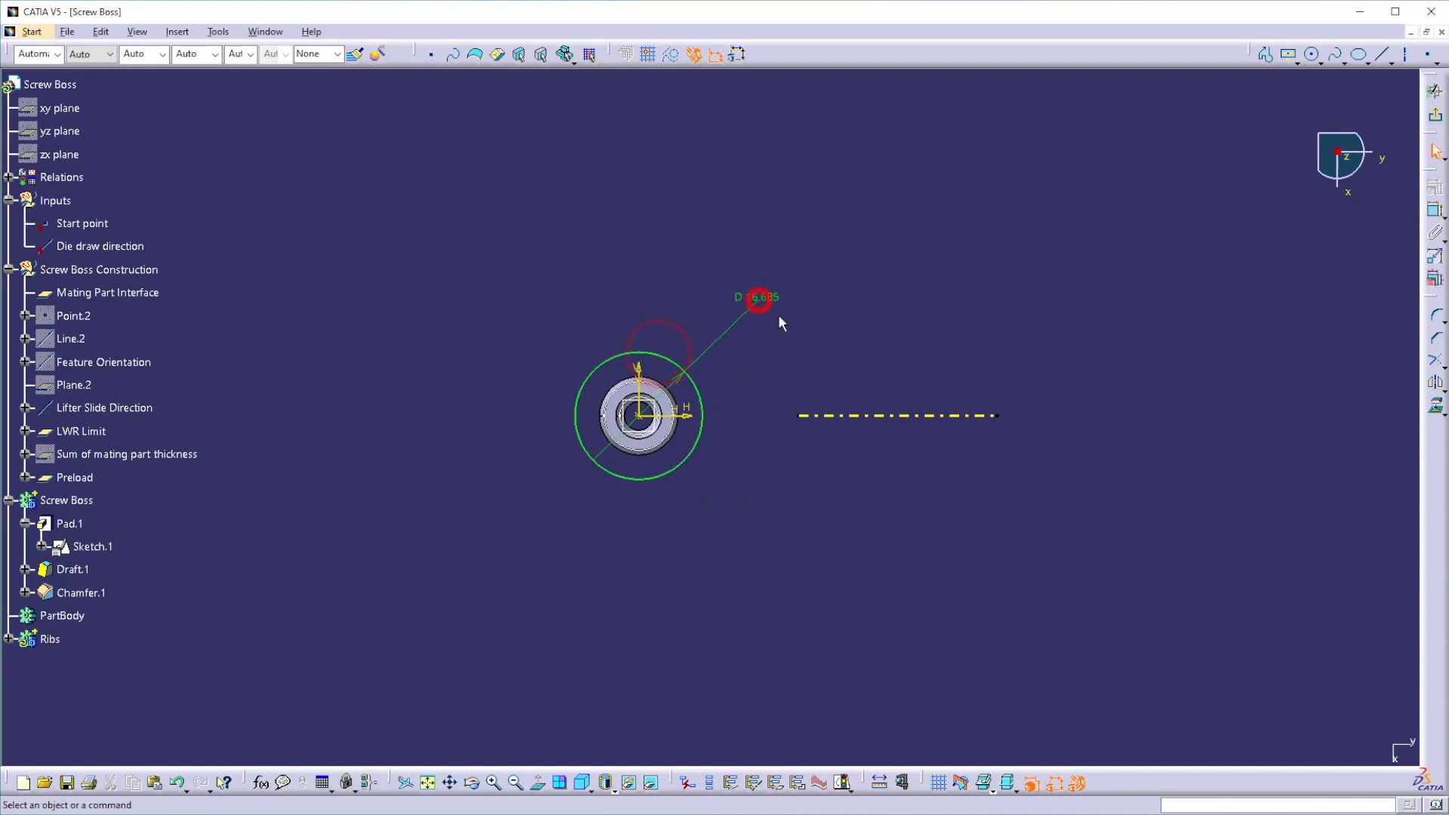
pyautogui.doubleClick(757, 298)
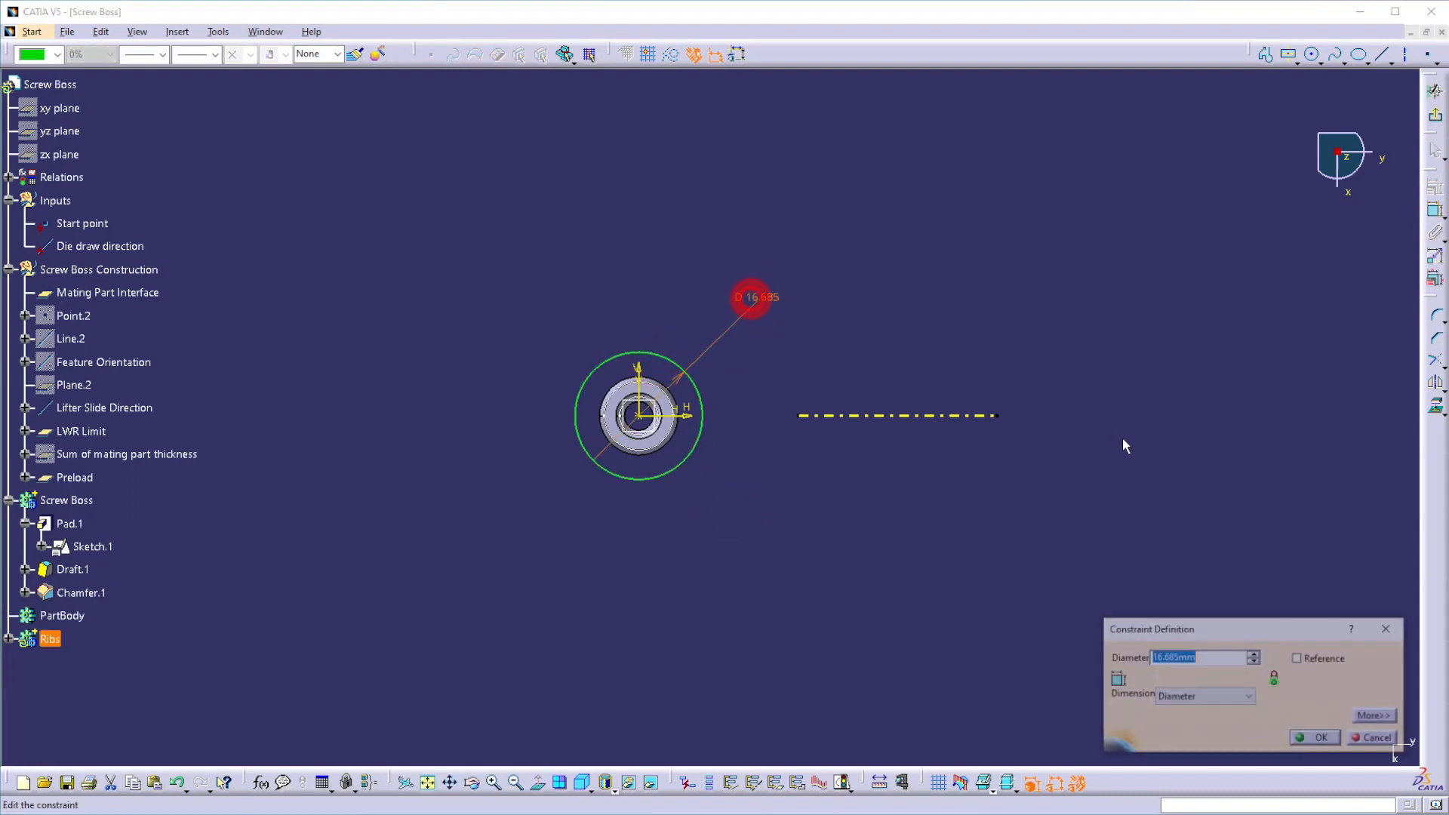
pyautogui.click(1303, 658)
pyautogui.click(1316, 737)
pyautogui.click(717, 483)
pyautogui.keyDown('ctrl'); pyautogui.moveTo(721, 484); pyautogui.dragTo(818, 392, button='middle'); pyautogui.keyUp('ctrl')
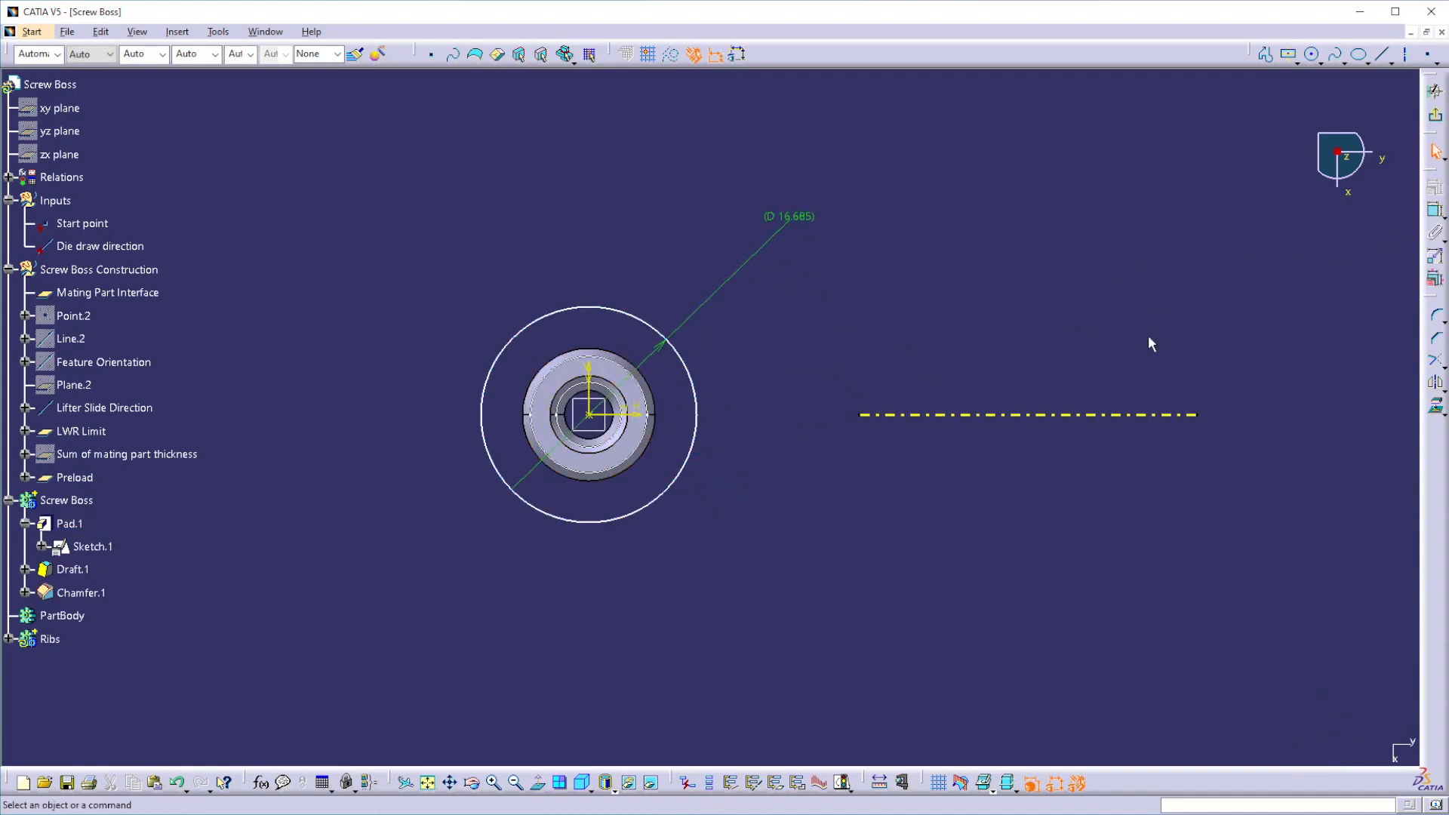
# Step: Dimension the gap between the boss profile's outer circle and the new circle, and set it to 4.5 mm
pyautogui.click(1435, 210)
pyautogui.click(601, 352)
pyautogui.click(602, 310)
pyautogui.click(633, 231)
pyautogui.doubleClick(638, 228)
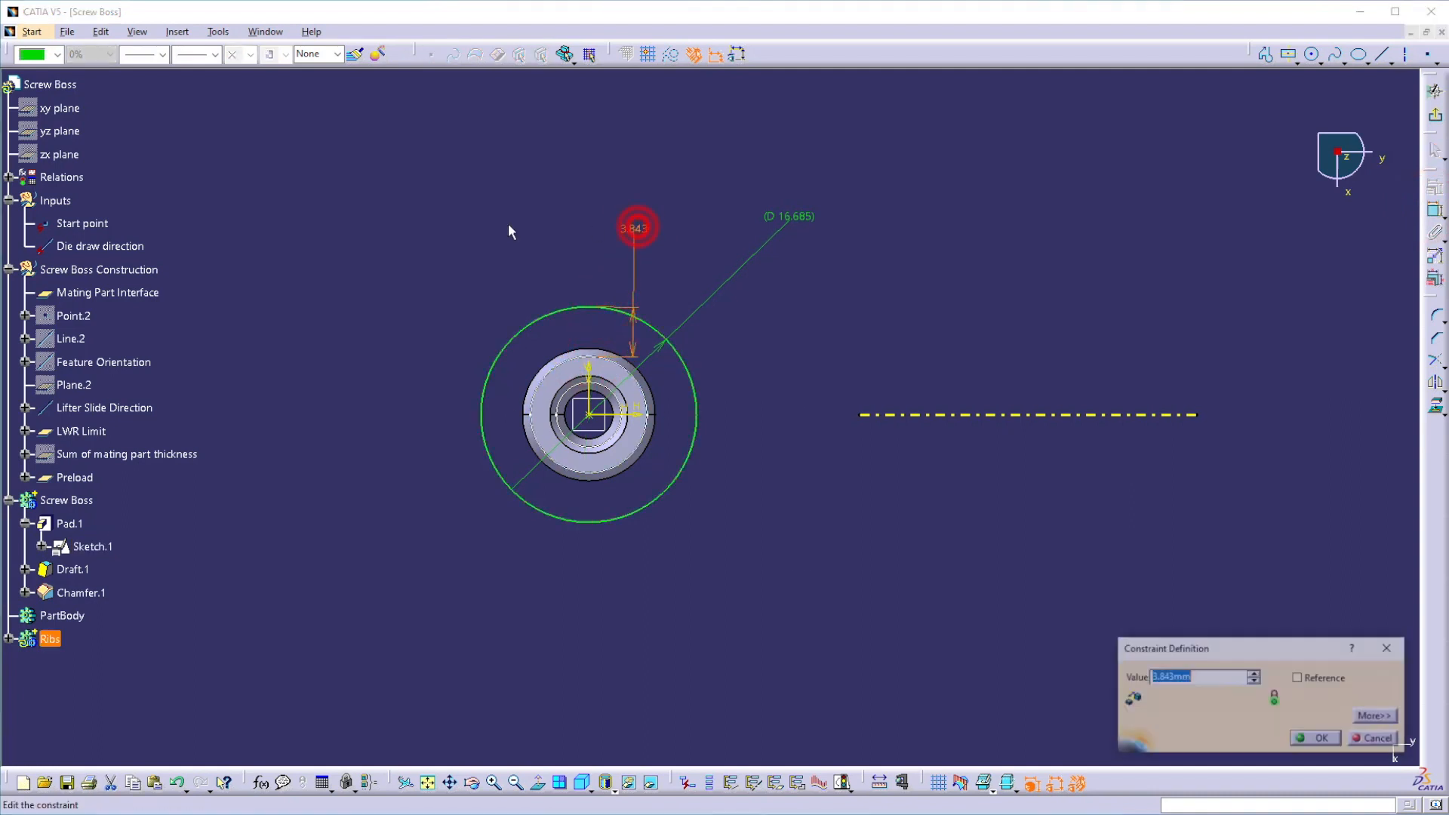
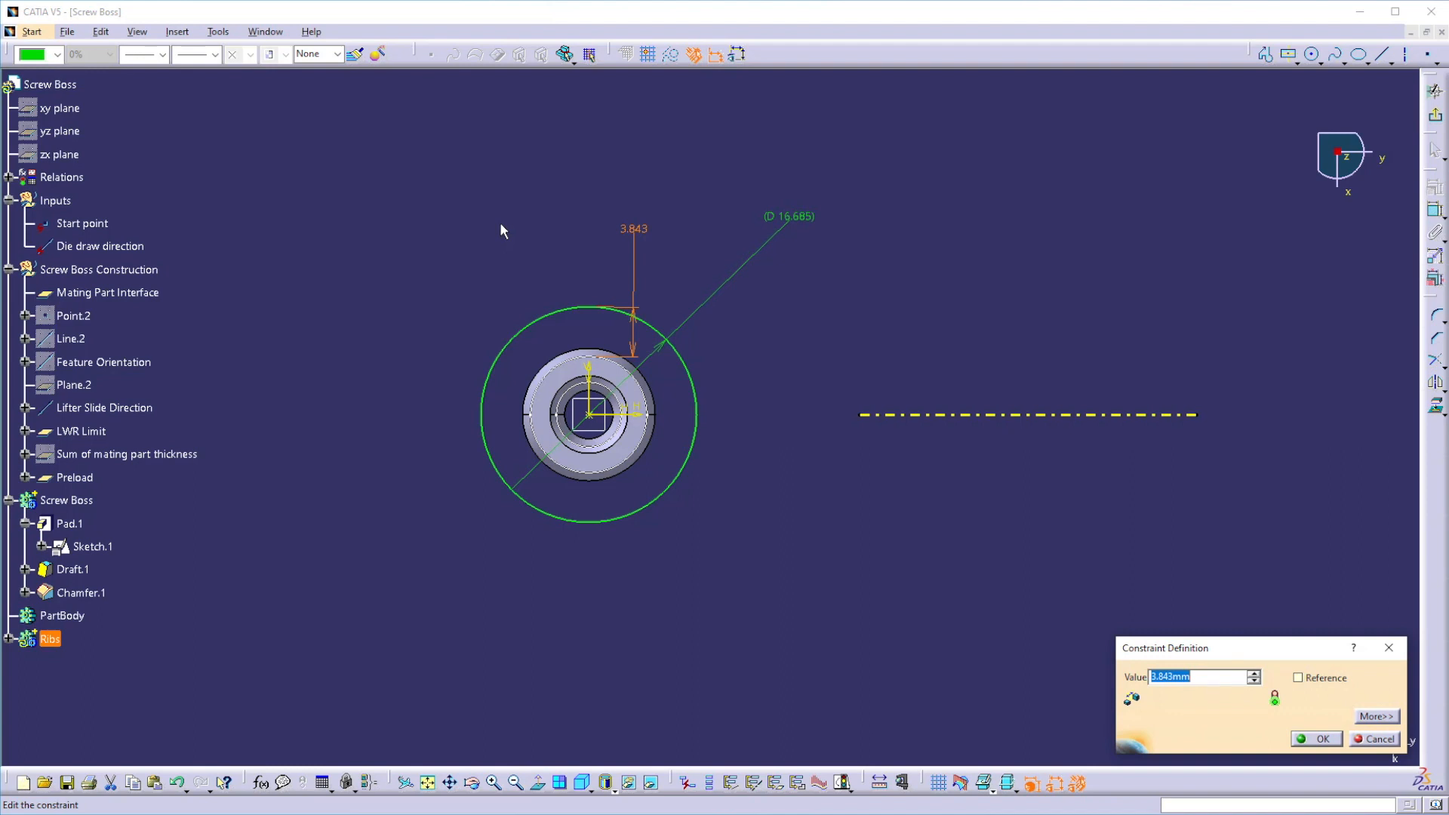
pyautogui.write('1')
pyautogui.write('5')
pyautogui.press('Return')
pyautogui.click(786, 559)
# Step: Convert the outer sketch circle to a construction element
pyautogui.click(636, 521)
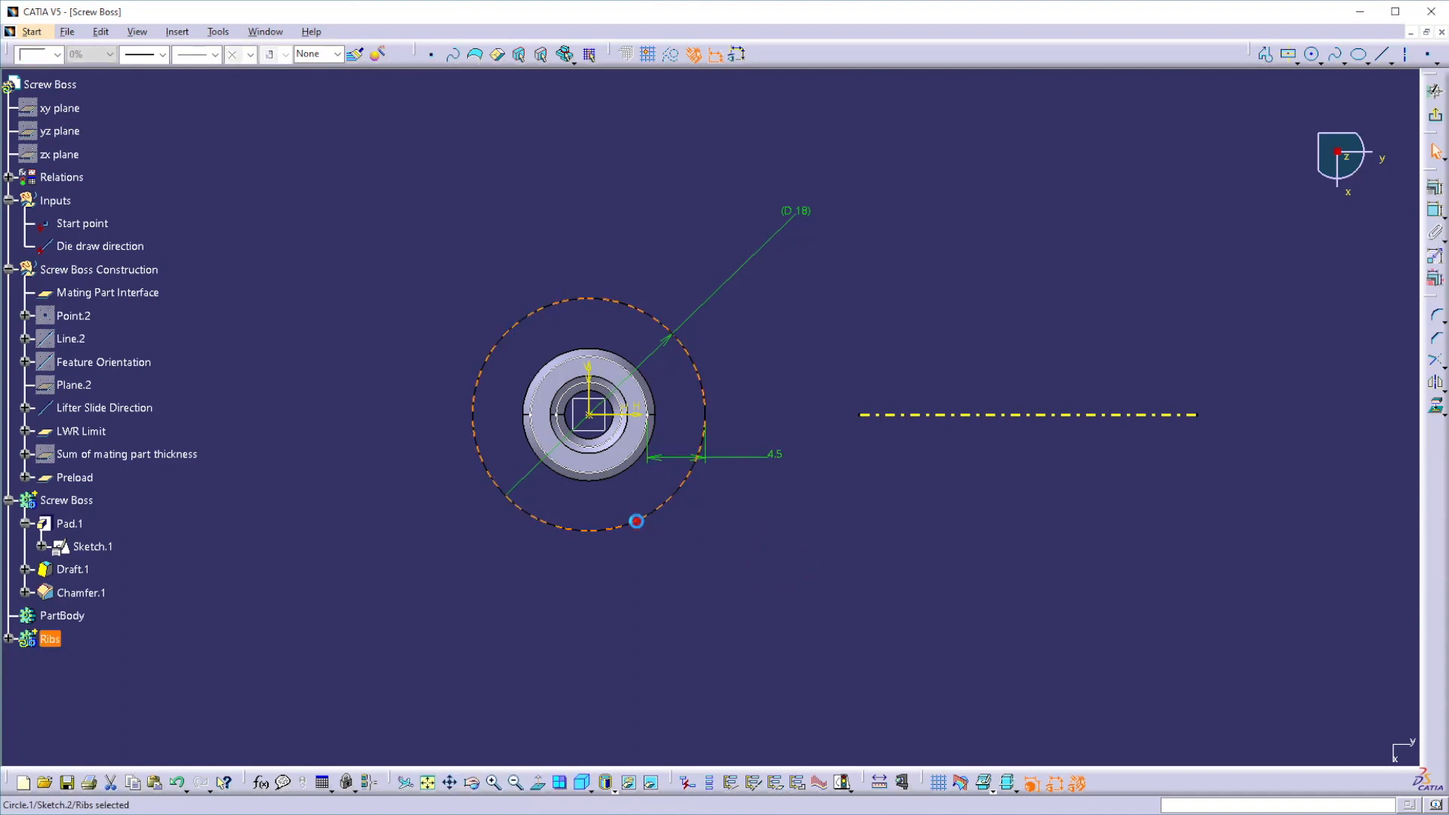
pyautogui.click(672, 54)
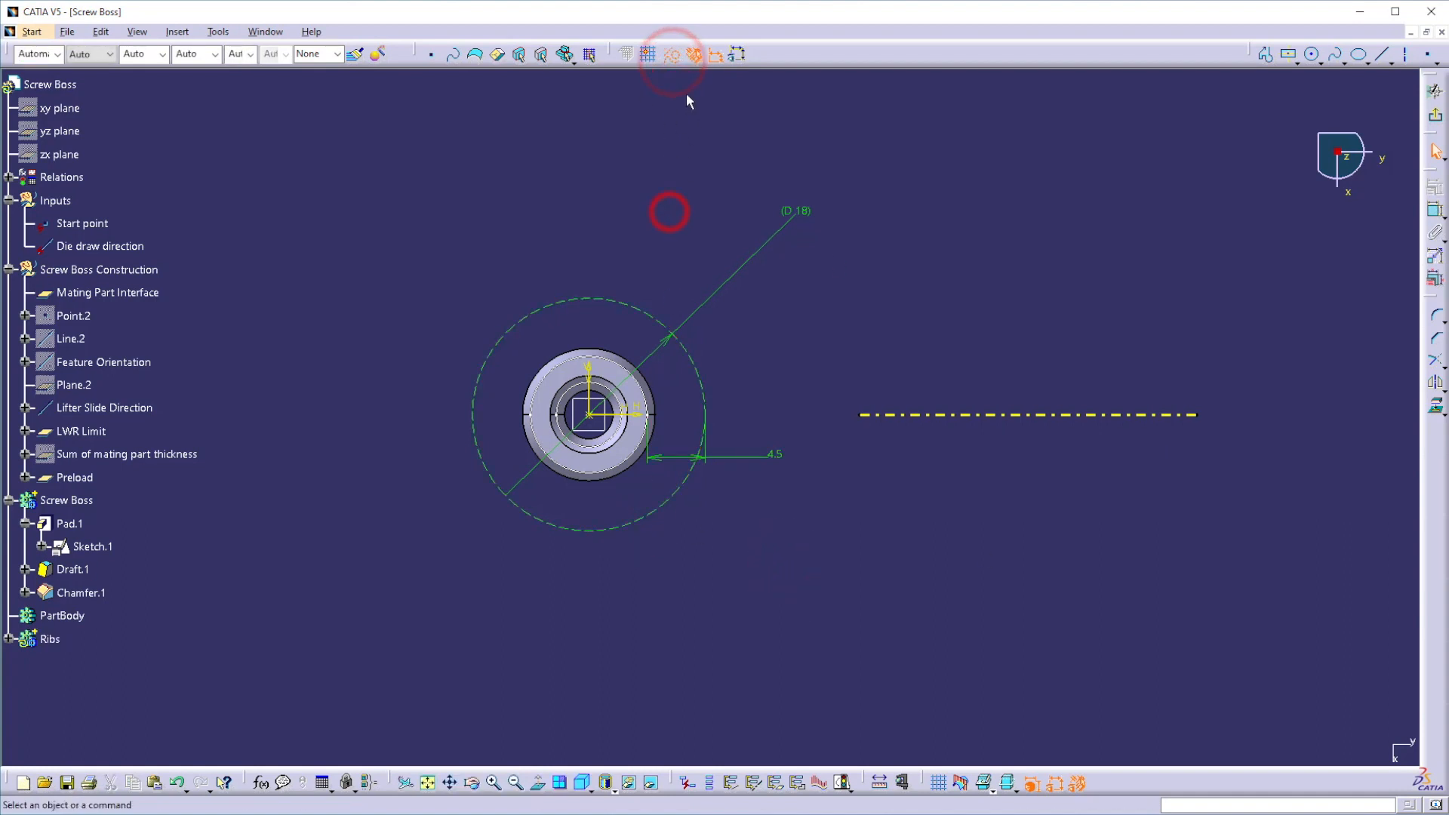
pyautogui.click(674, 53)
pyautogui.click(973, 198)
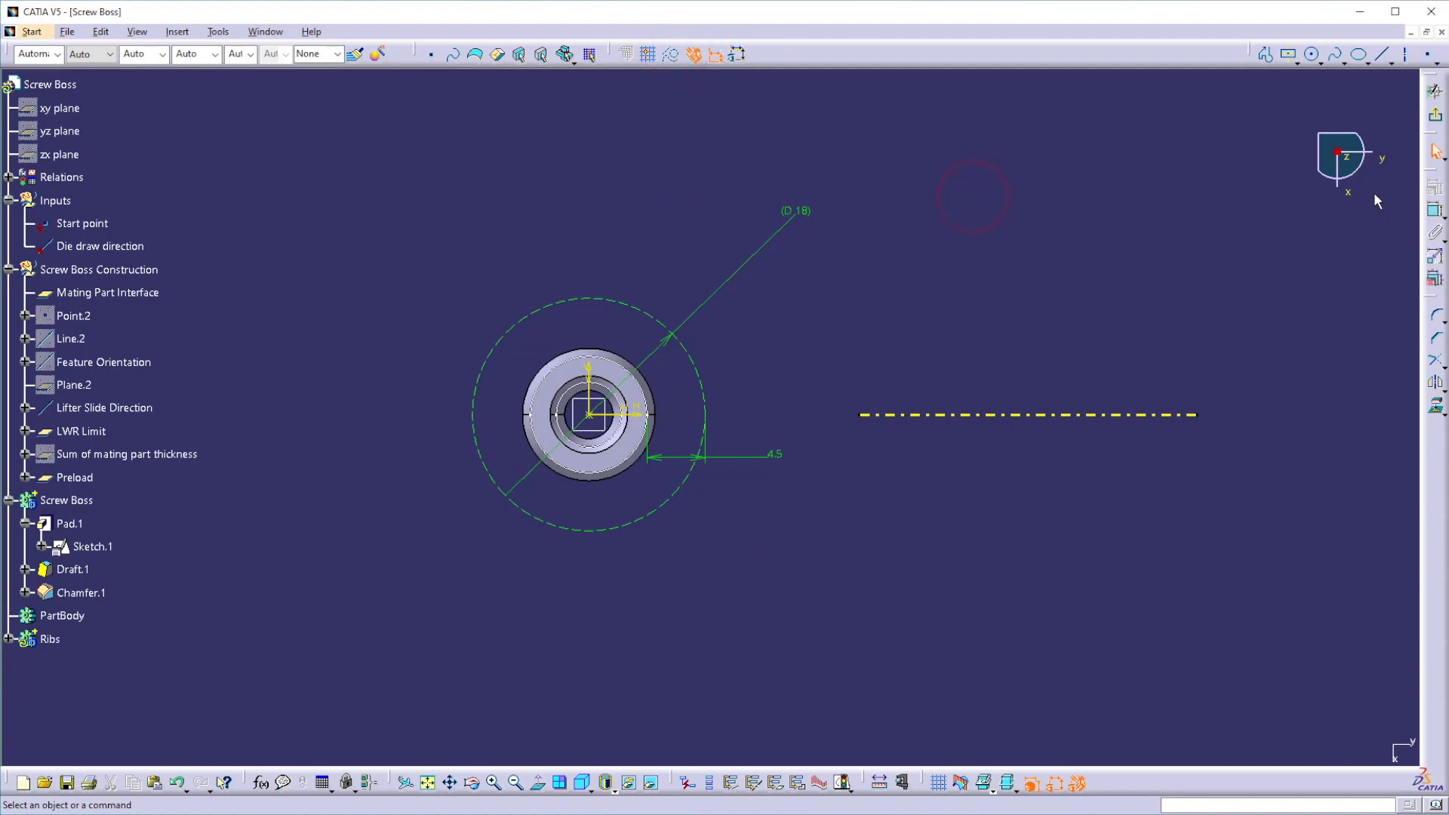
# Step: Draw a line from the construction circle to the sketch origin, then move its outer end along the circle to the upper-left quadrant
pyautogui.click(1378, 57)
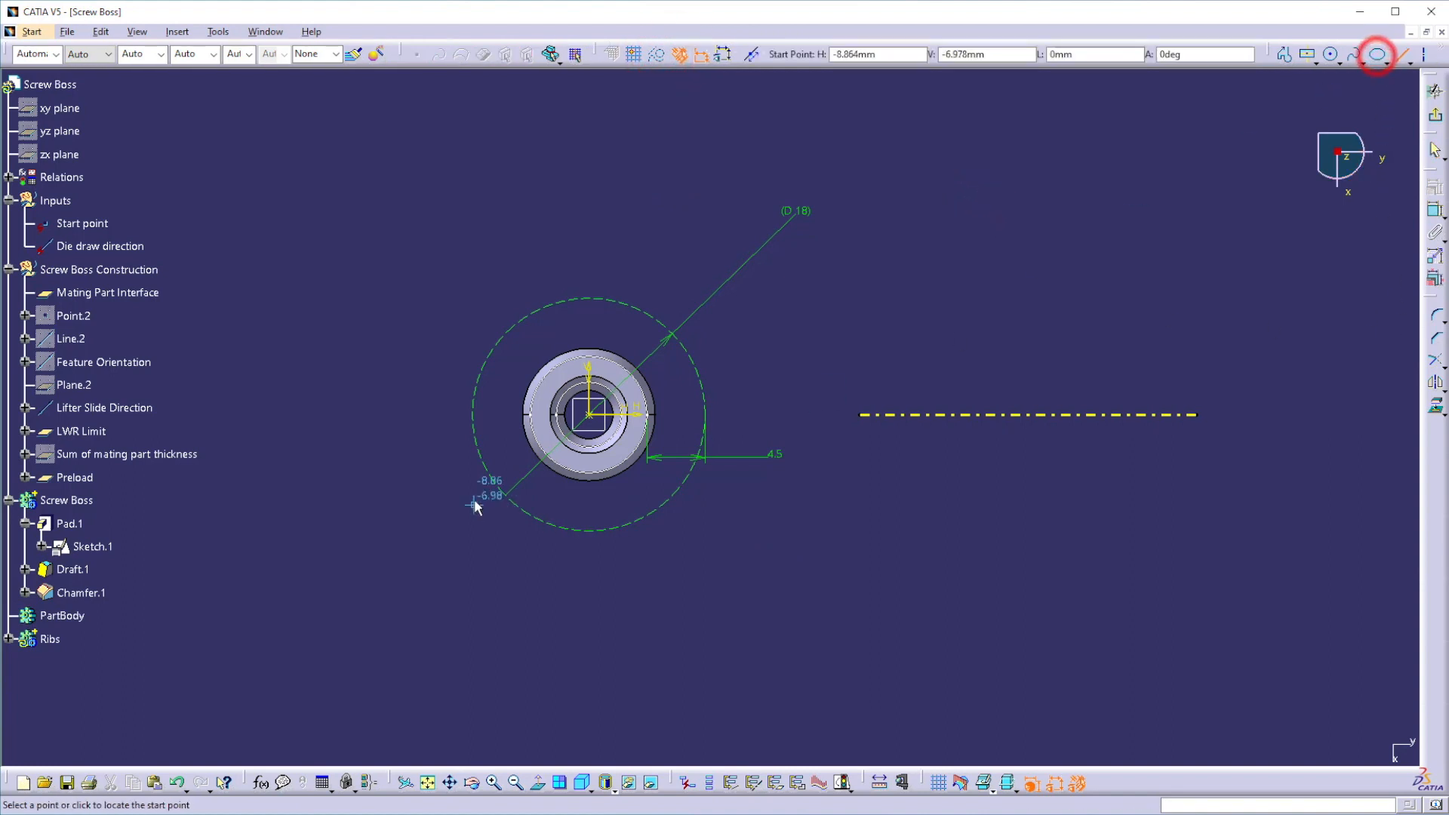
pyautogui.click(612, 299)
pyautogui.click(588, 414)
pyautogui.click(677, 265)
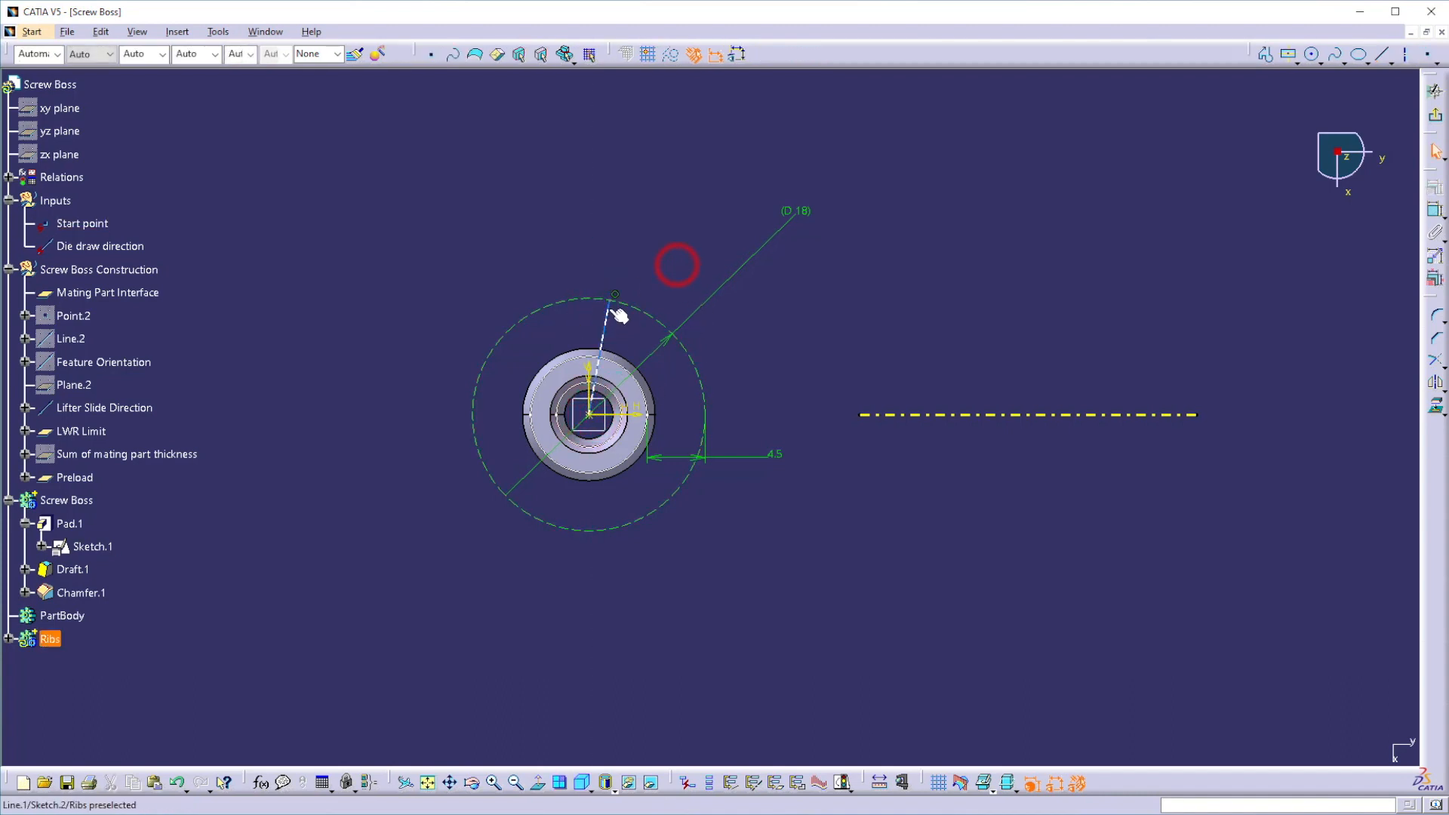
pyautogui.moveTo(615, 297); pyautogui.dragTo(477, 317)
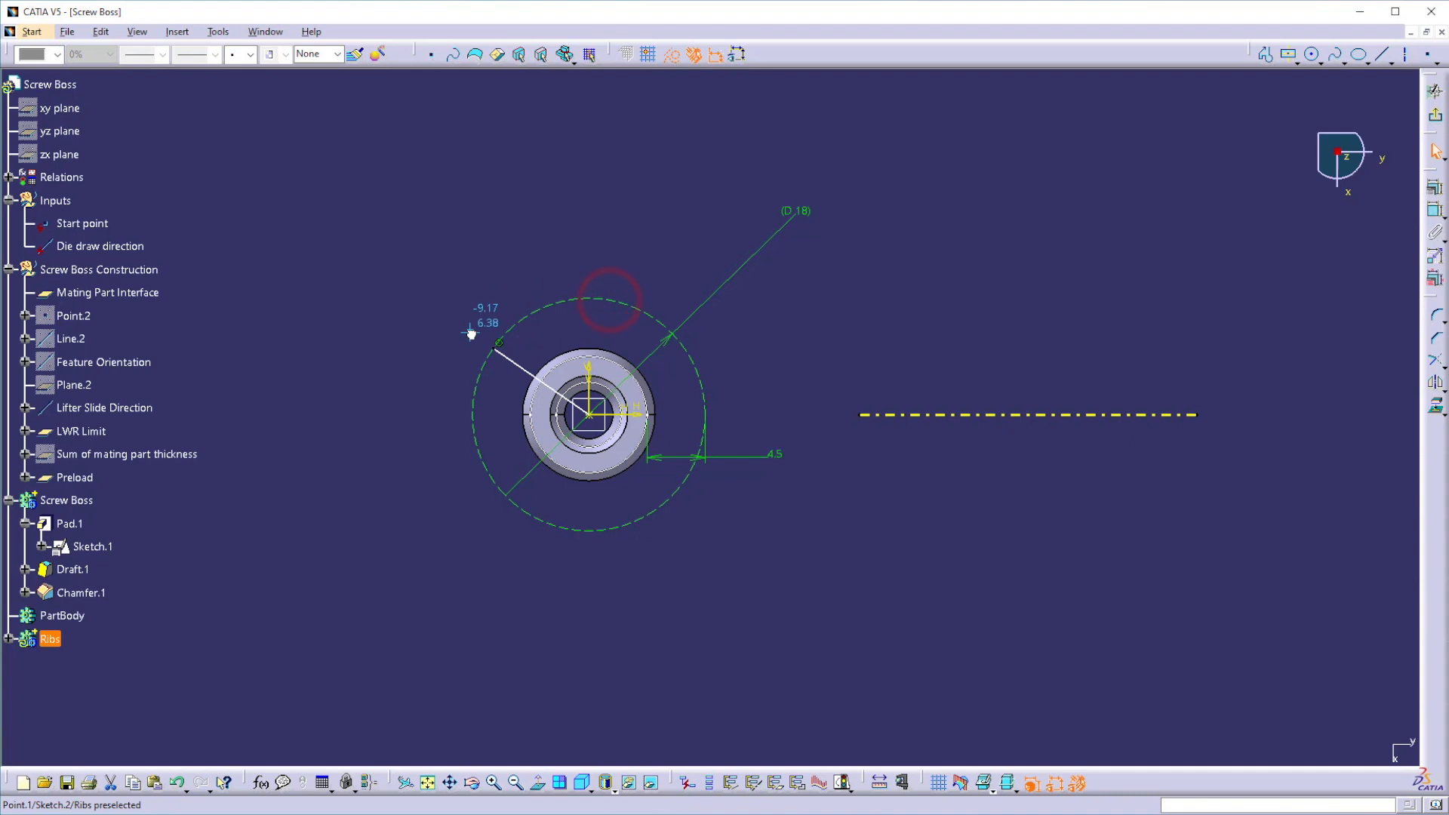
pyautogui.click(578, 249)
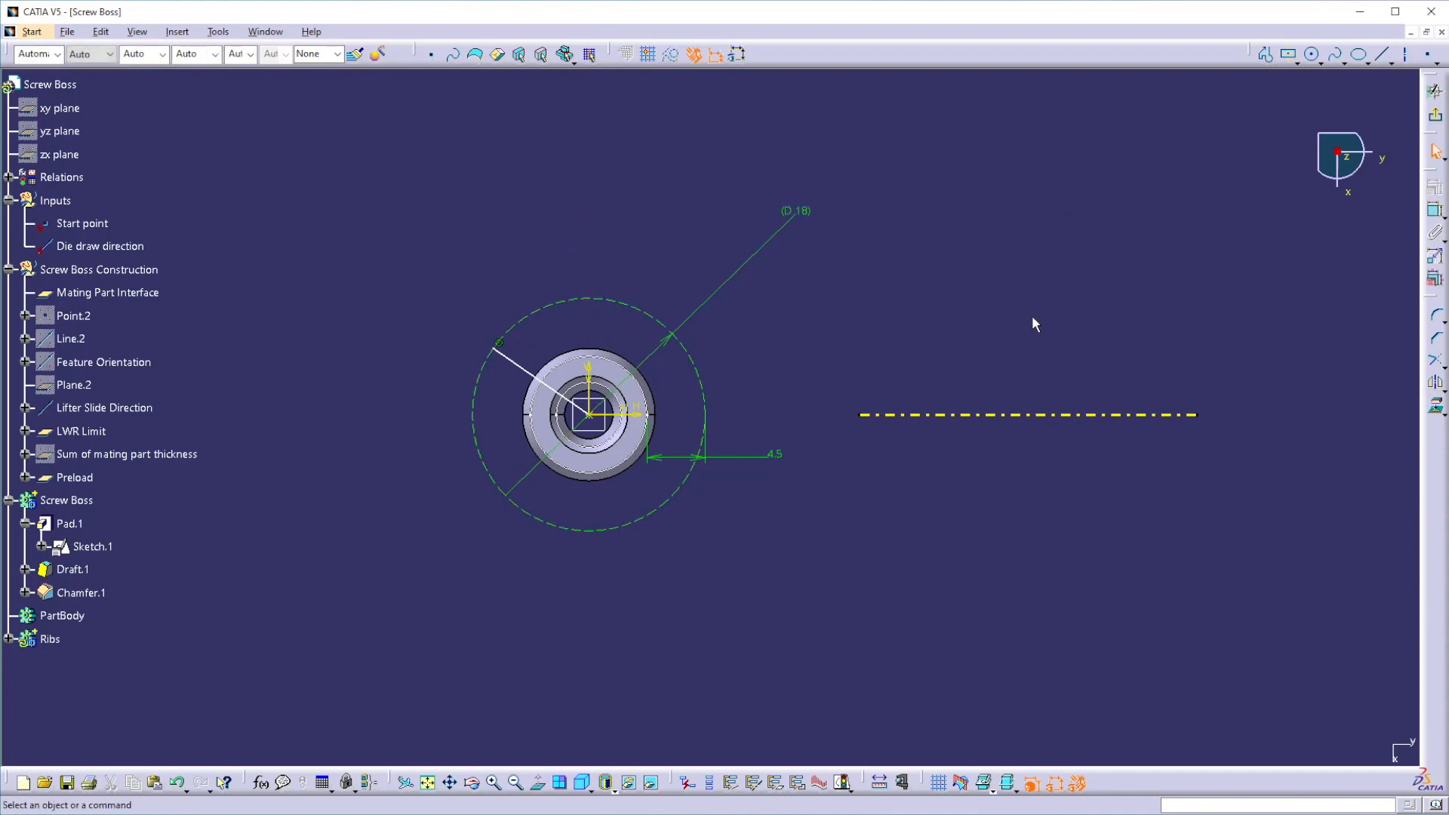
# Step: Constrain the line at 90 degrees to the sketch's V axis and exit the sketch
pyautogui.click(1434, 210)
pyautogui.click(589, 369)
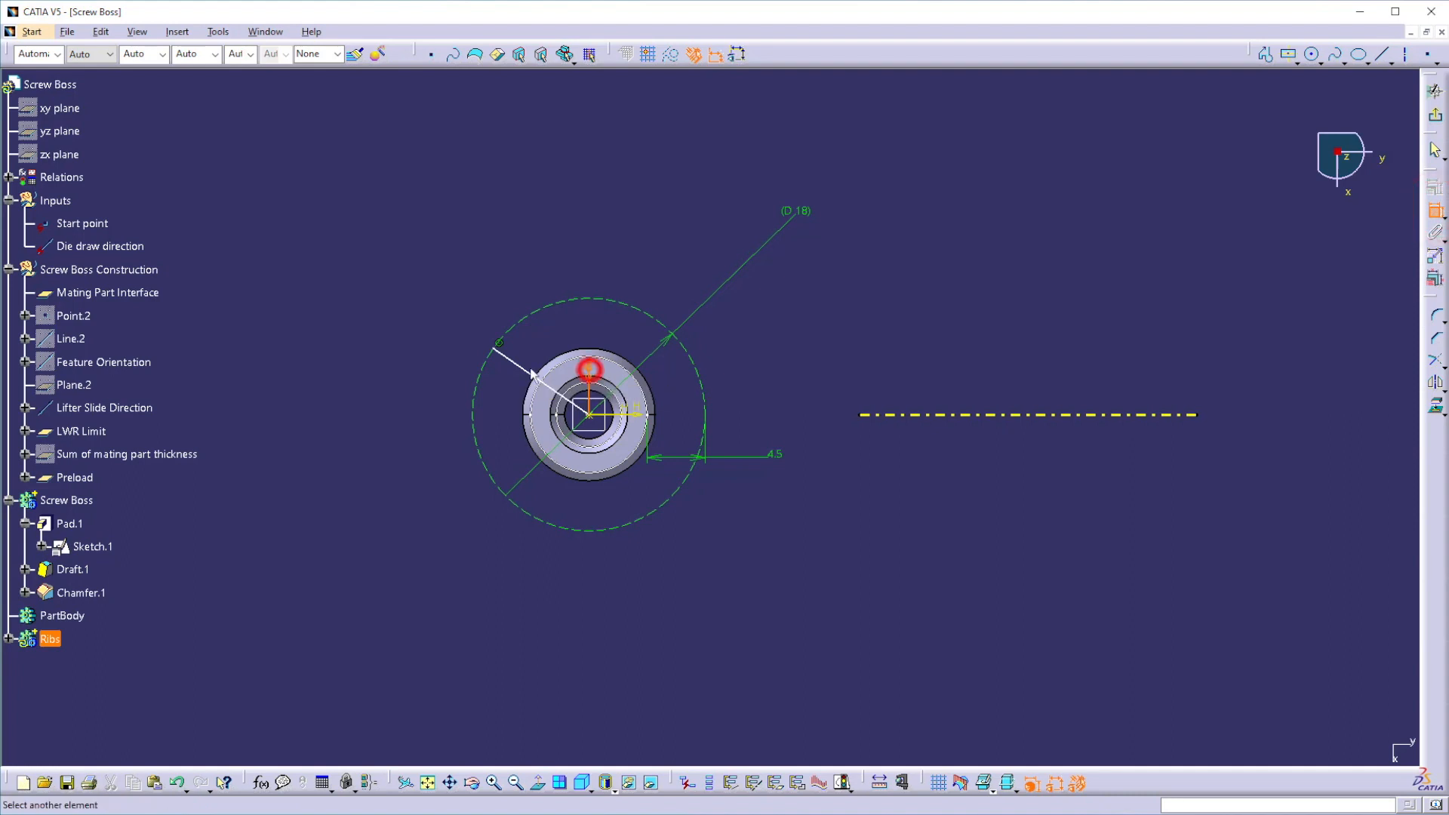
pyautogui.click(518, 362)
pyautogui.click(538, 243)
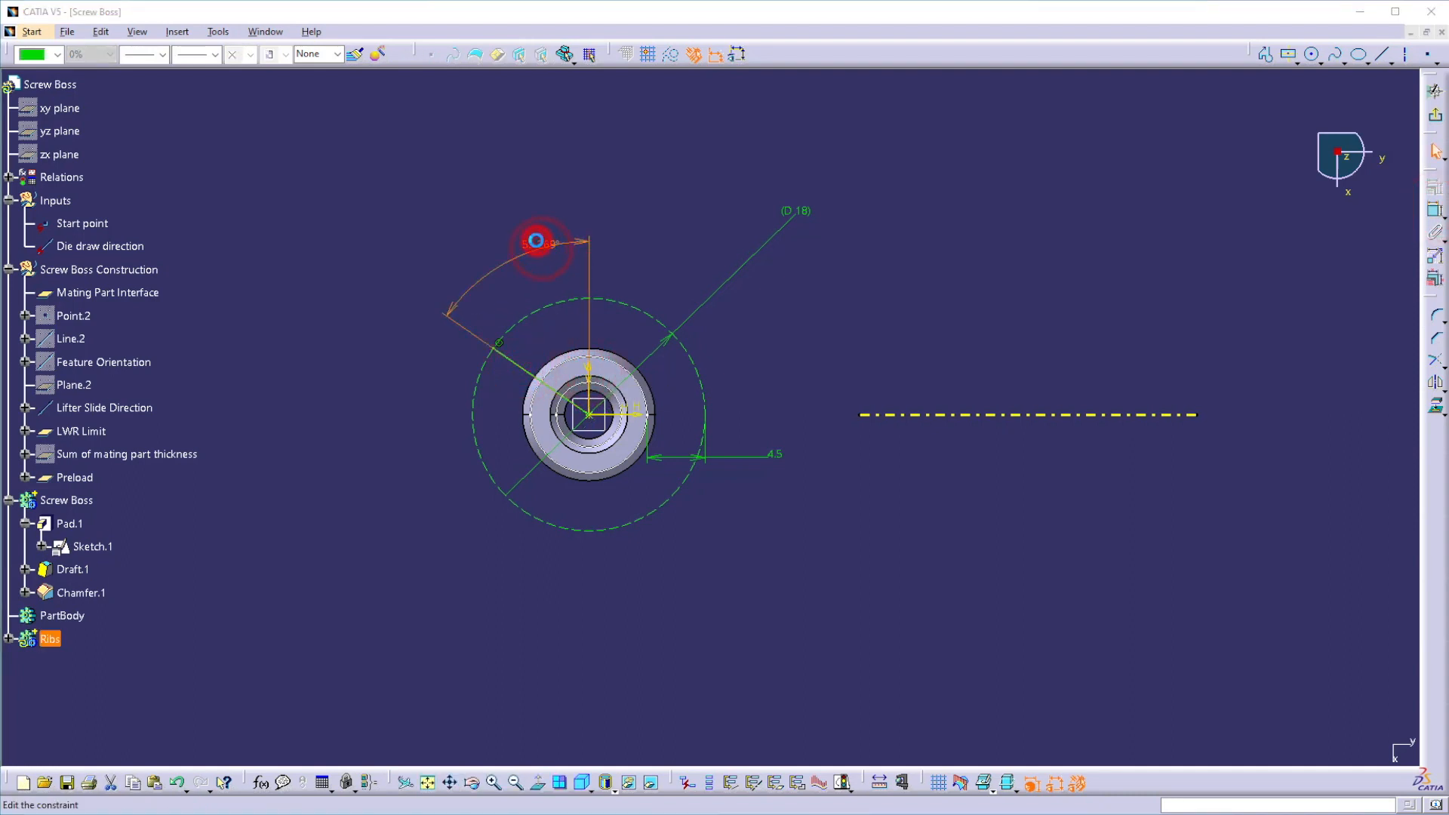
pyautogui.doubleClick(533, 239)
pyautogui.press('Return')
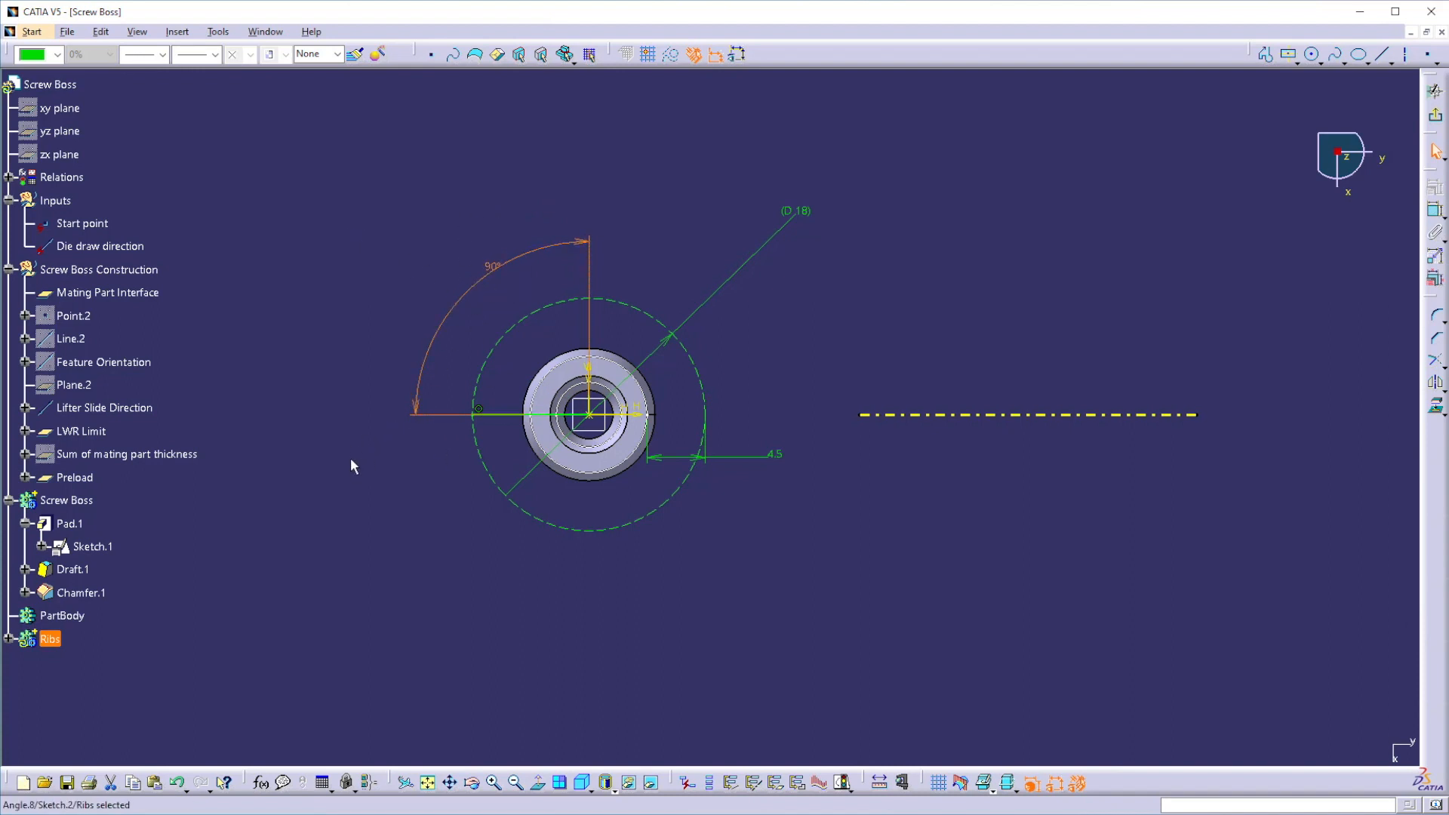
pyautogui.keyDown('ctrl'); pyautogui.moveTo(350, 459); pyautogui.dragTo(391, 455, button='middle'); pyautogui.keyUp('ctrl')
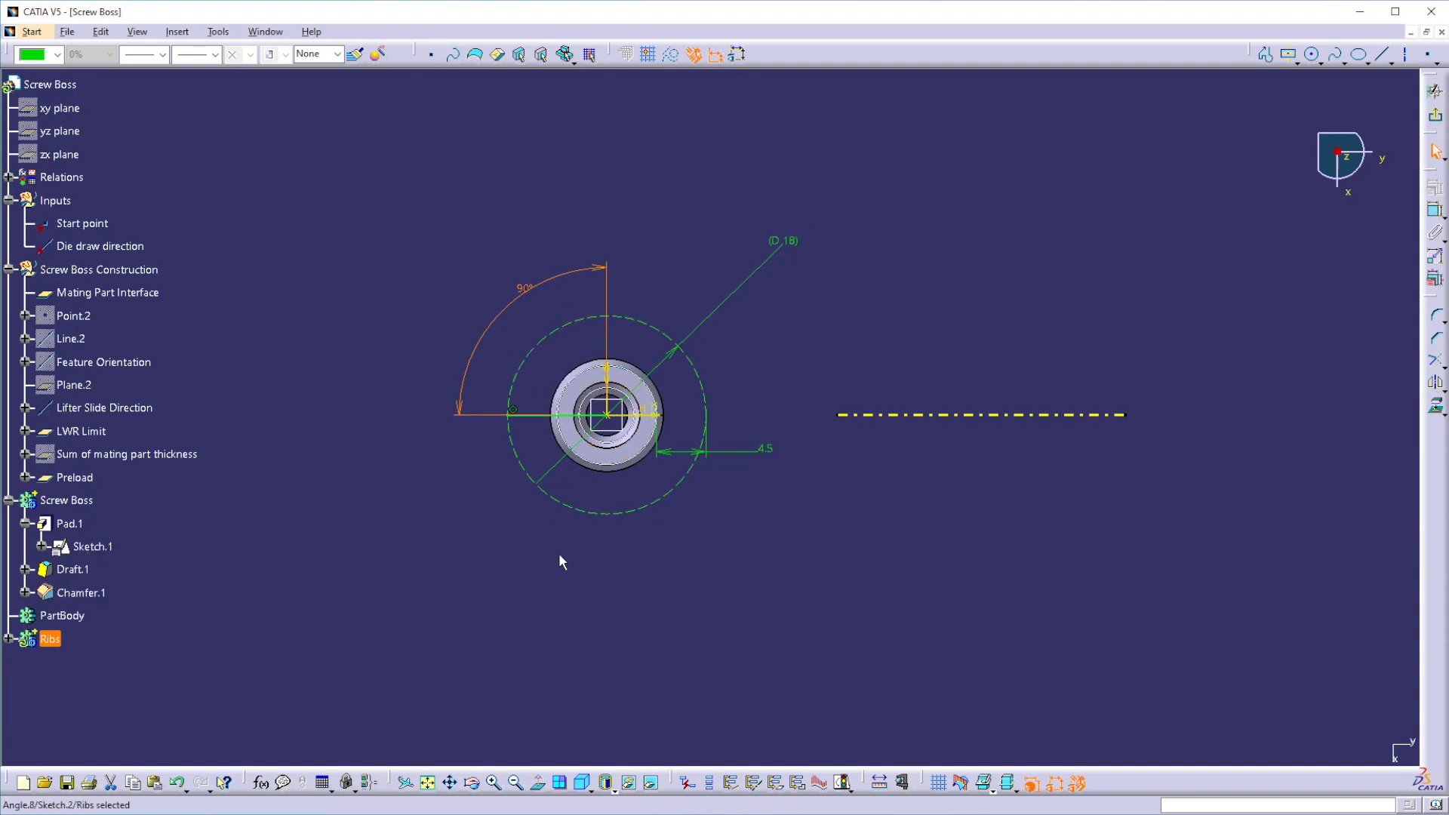
pyautogui.click(622, 576)
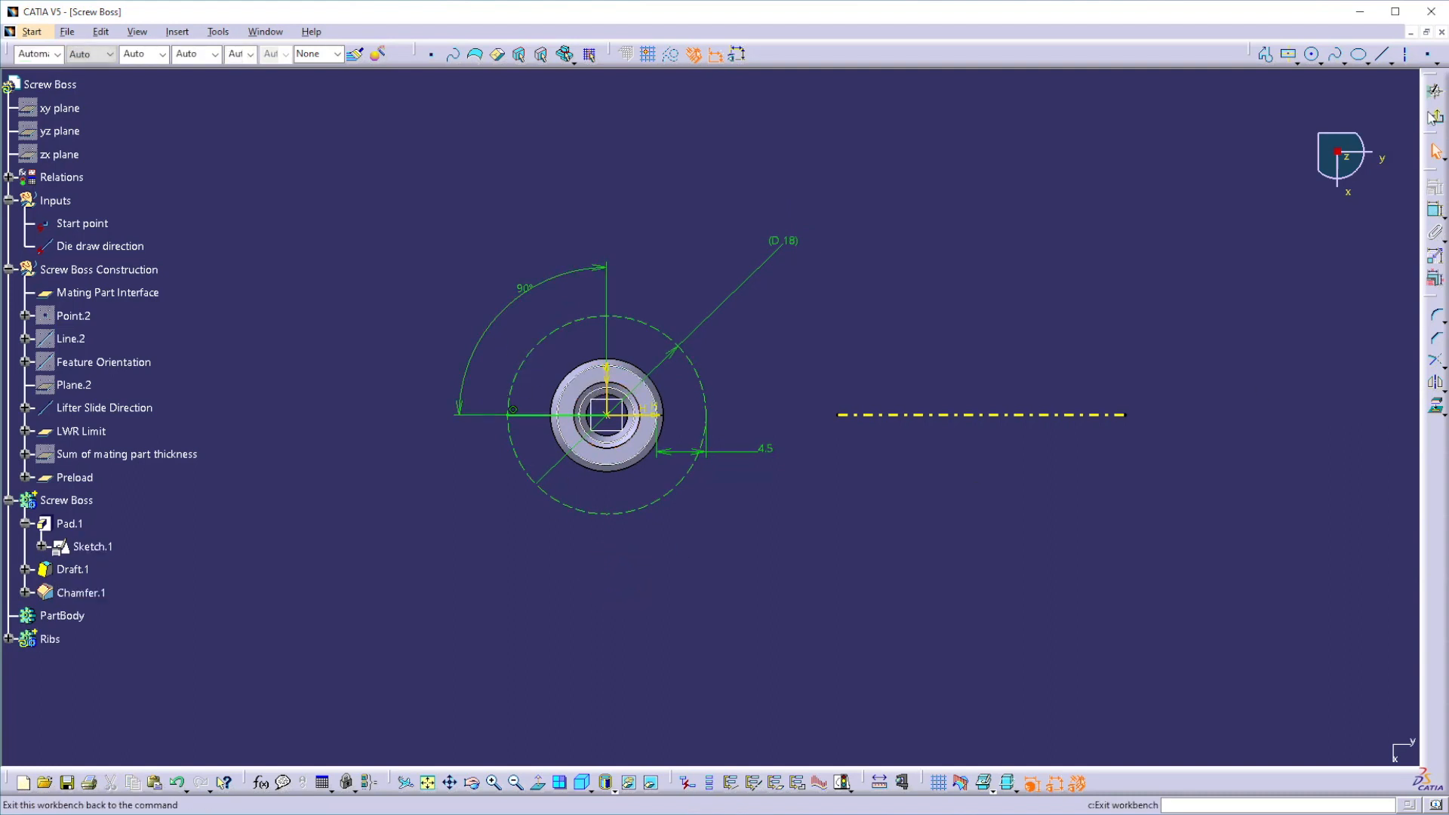
pyautogui.click(1437, 115)
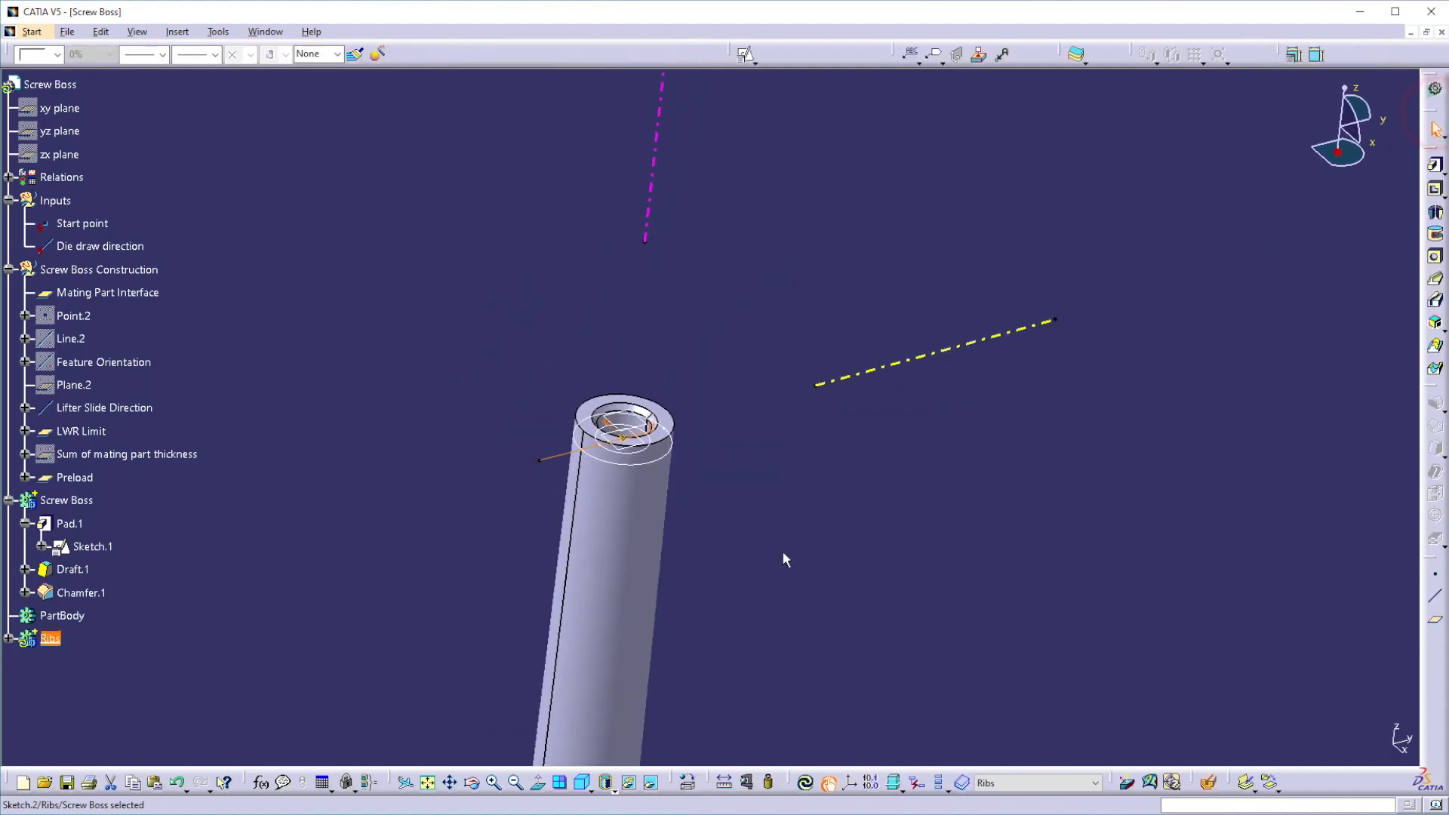
pyautogui.moveTo(815, 485); pyautogui.dragTo(903, 381, button='middle')
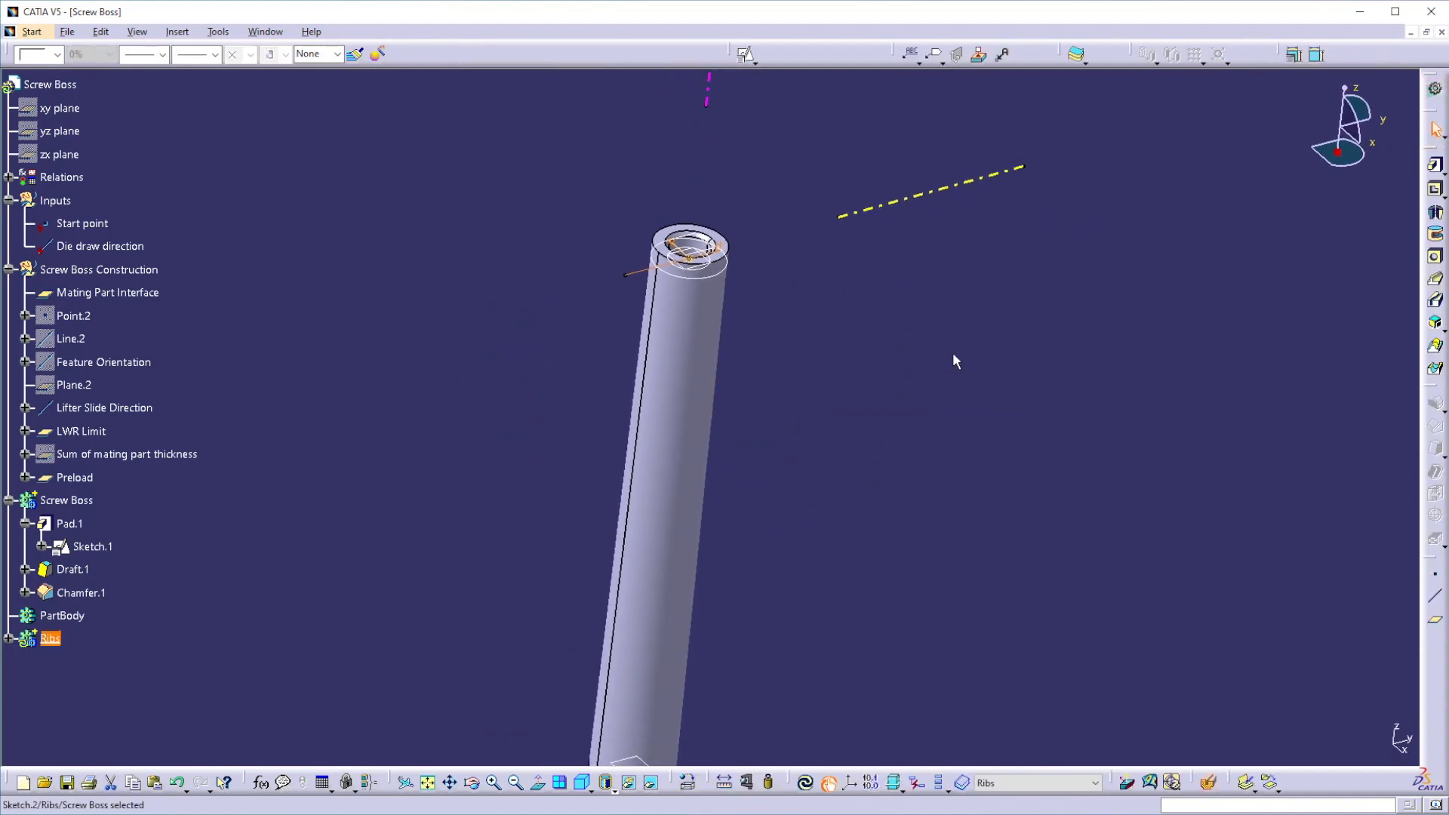
# Step: Set up a pad from the rib's open sketch with the Thick option, reversed to run down the boss up to the LWR Limit plane
pyautogui.click(1435, 164)
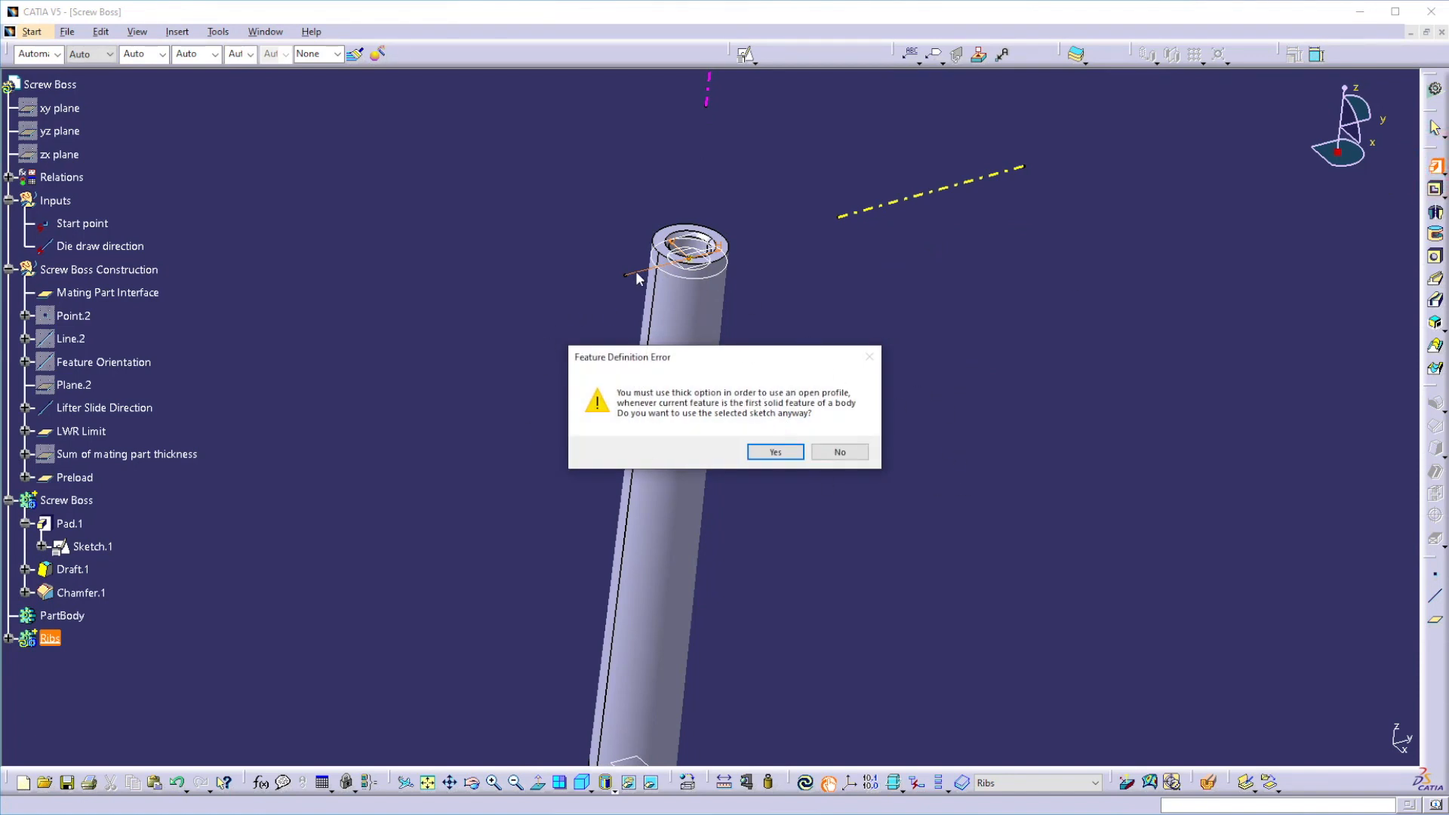
pyautogui.click(776, 452)
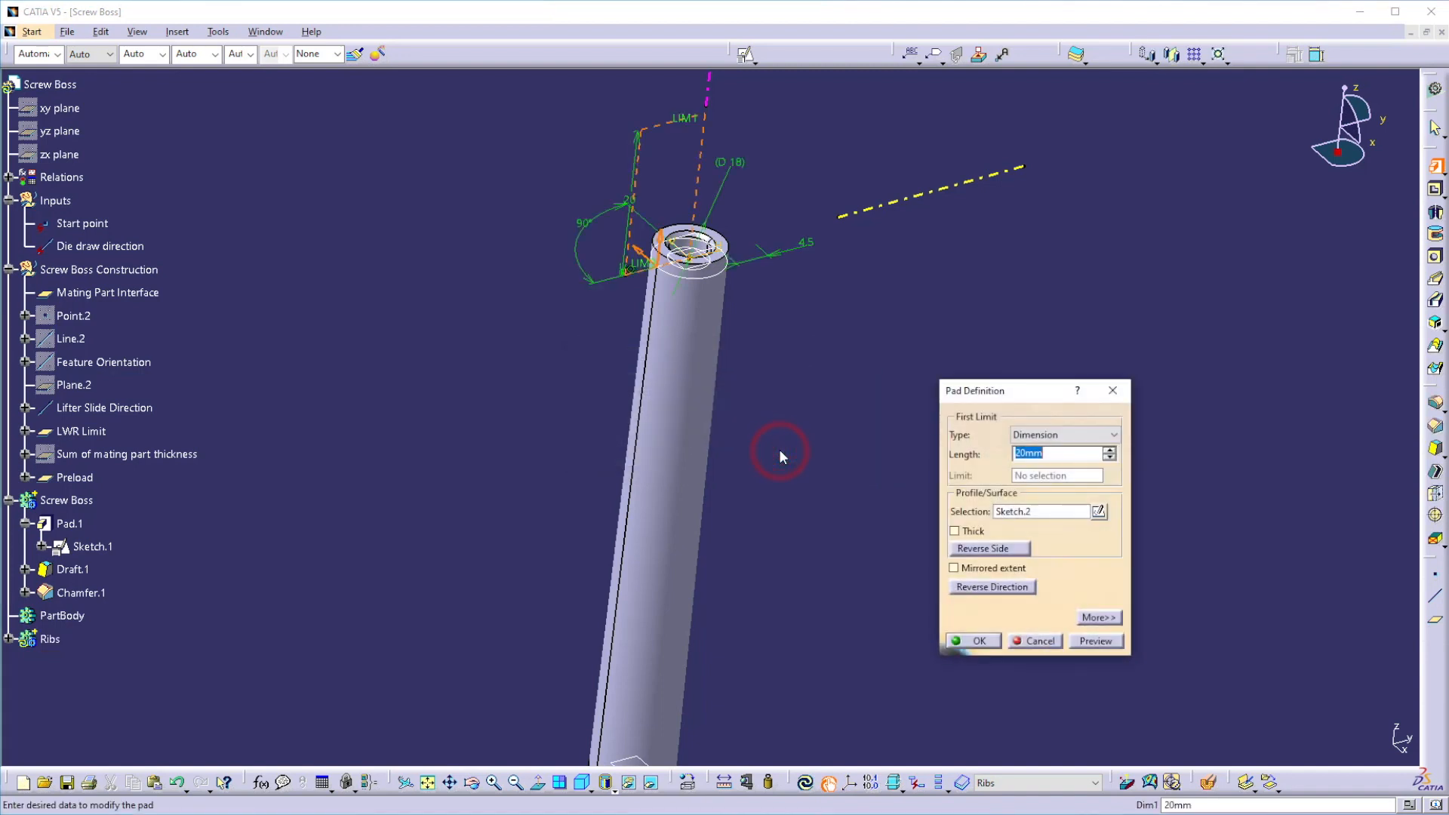
pyautogui.click(955, 531)
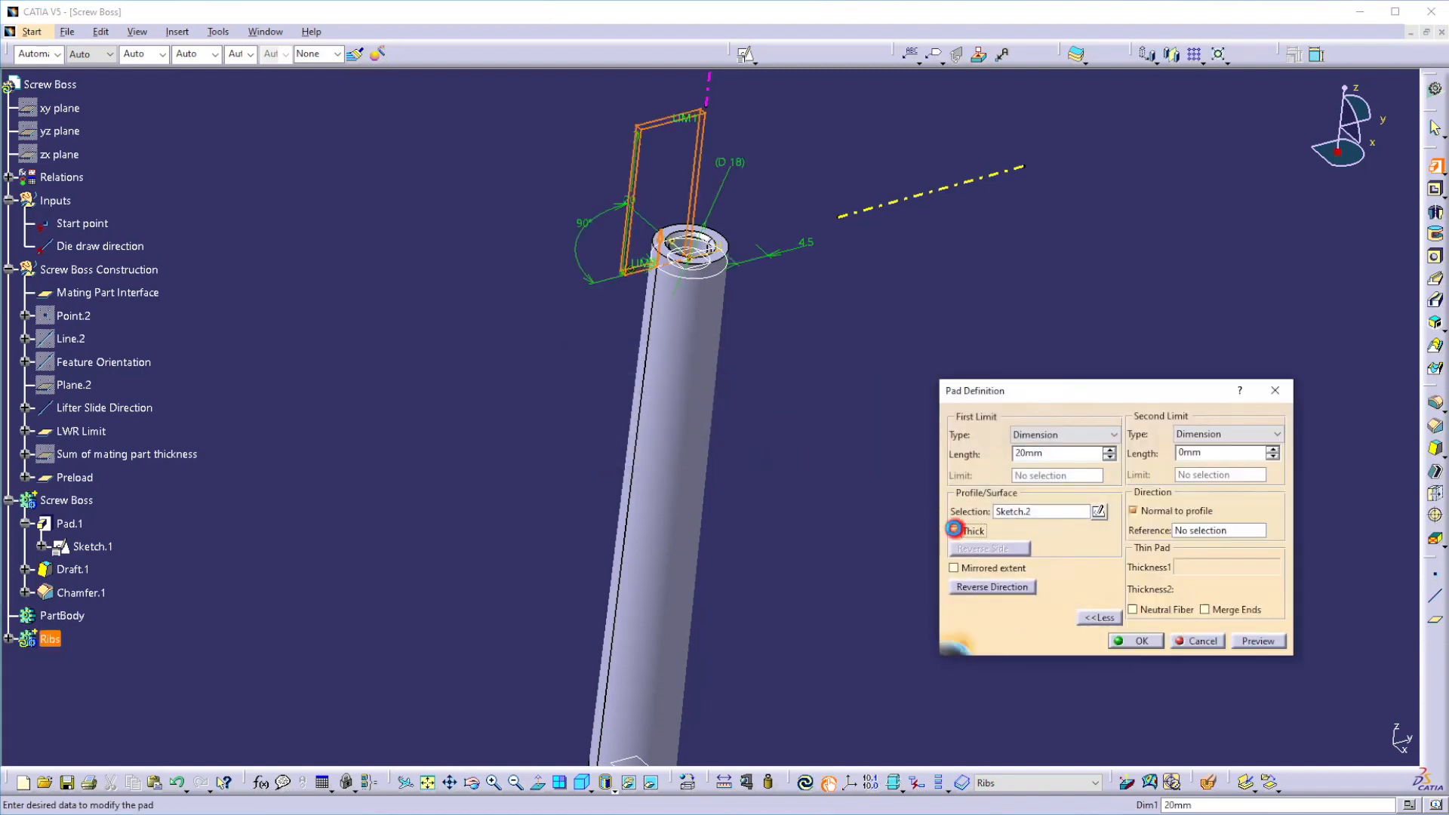
pyautogui.click(662, 241)
pyautogui.moveTo(736, 417); pyautogui.dragTo(755, 312, button='middle')
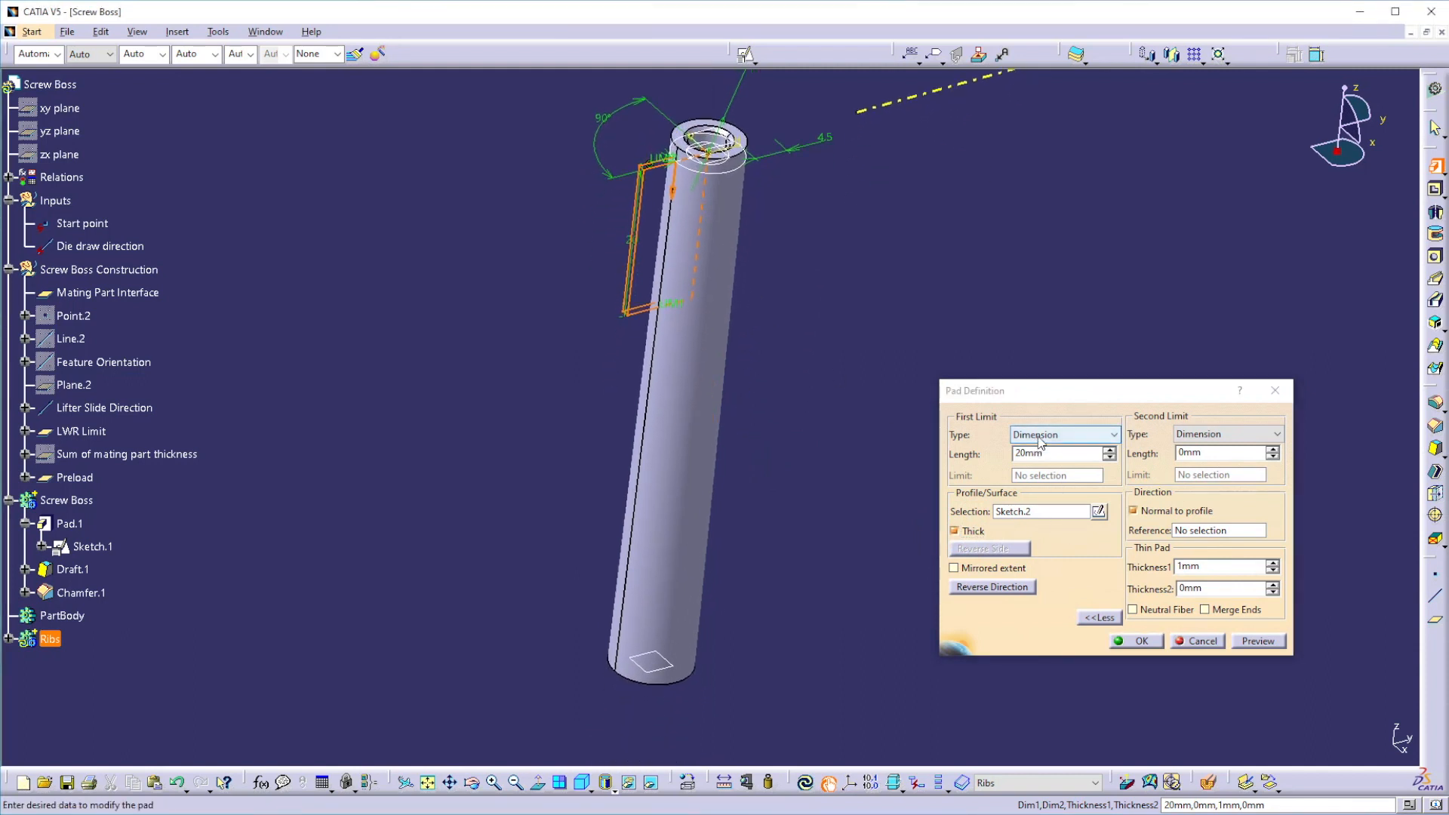
pyautogui.click(1040, 438)
pyautogui.click(1053, 485)
pyautogui.click(671, 676)
pyautogui.moveTo(856, 405); pyautogui.dragTo(820, 488, button='middle')
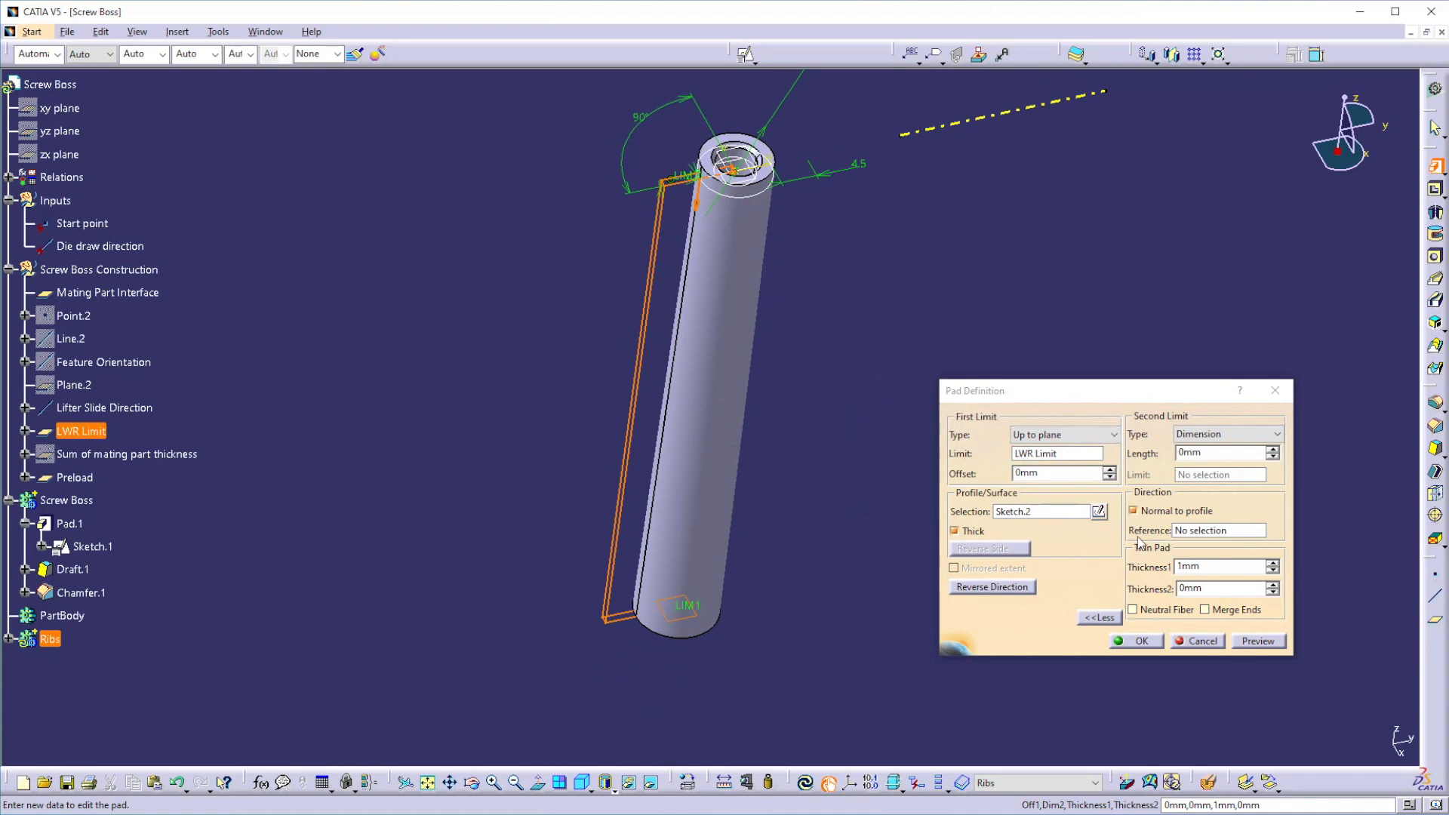
# Step: Centre the pad's 1 mm thickness on the sketch line with Neutral Fiber and create the rib
pyautogui.moveTo(810, 407); pyautogui.dragTo(619, 467, button='middle')
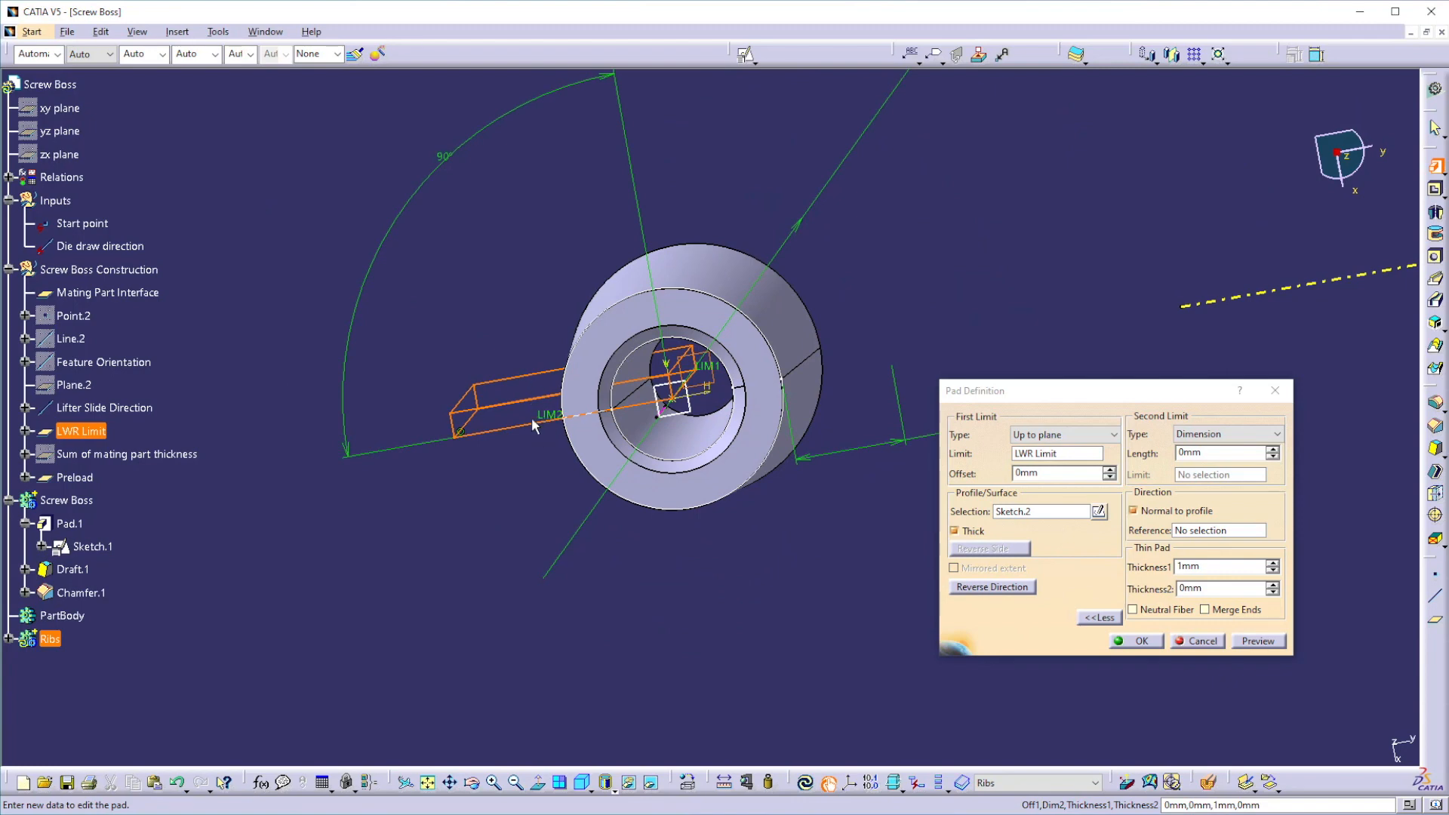
pyautogui.moveTo(690, 551); pyautogui.dragTo(576, 517, button='middle')
pyautogui.moveTo(526, 418); pyautogui.dragTo(552, 430, button='middle')
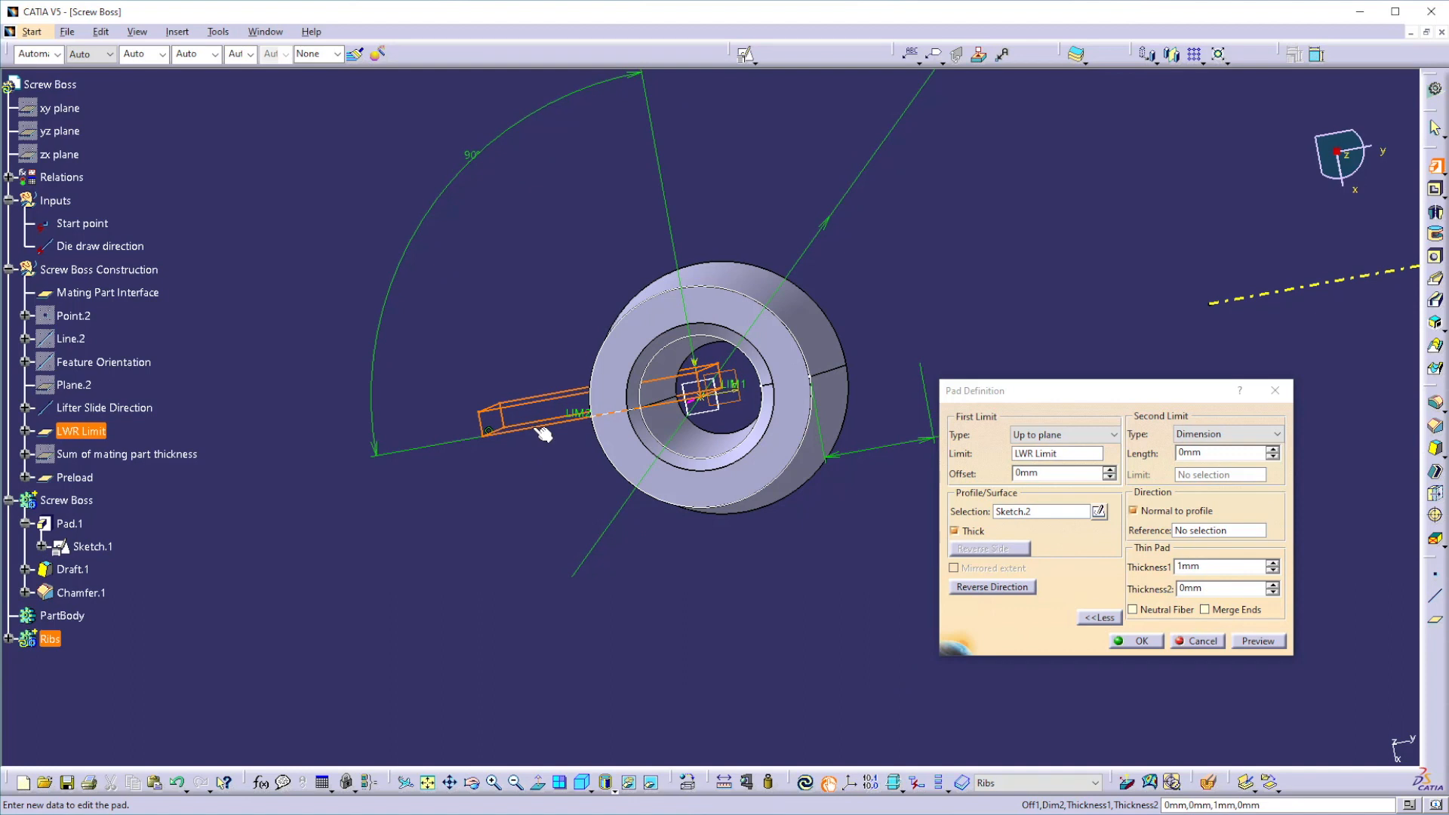
pyautogui.click(1134, 609)
pyautogui.moveTo(596, 497); pyautogui.dragTo(591, 495, button='middle')
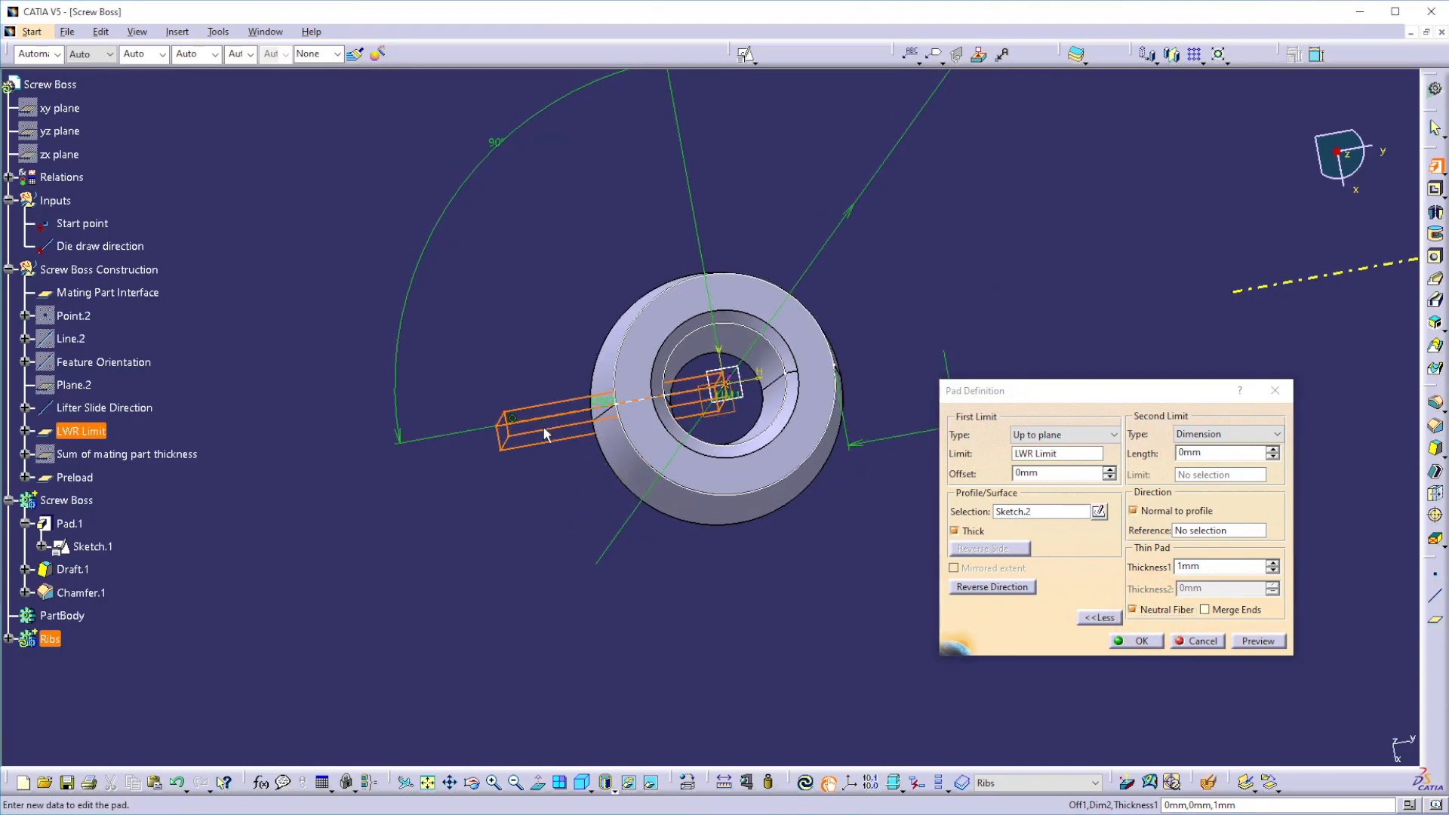
pyautogui.click(1149, 642)
pyautogui.click(811, 614)
# Step: Draft the rib's two broad side faces by 0.5 deg, with Mating Part Interface as neutral element and Die draw direction as pulling direction
pyautogui.moveTo(817, 590); pyautogui.dragTo(784, 562, button='middle')
pyautogui.moveTo(623, 504); pyautogui.dragTo(653, 498, button='middle')
pyautogui.click(1435, 449)
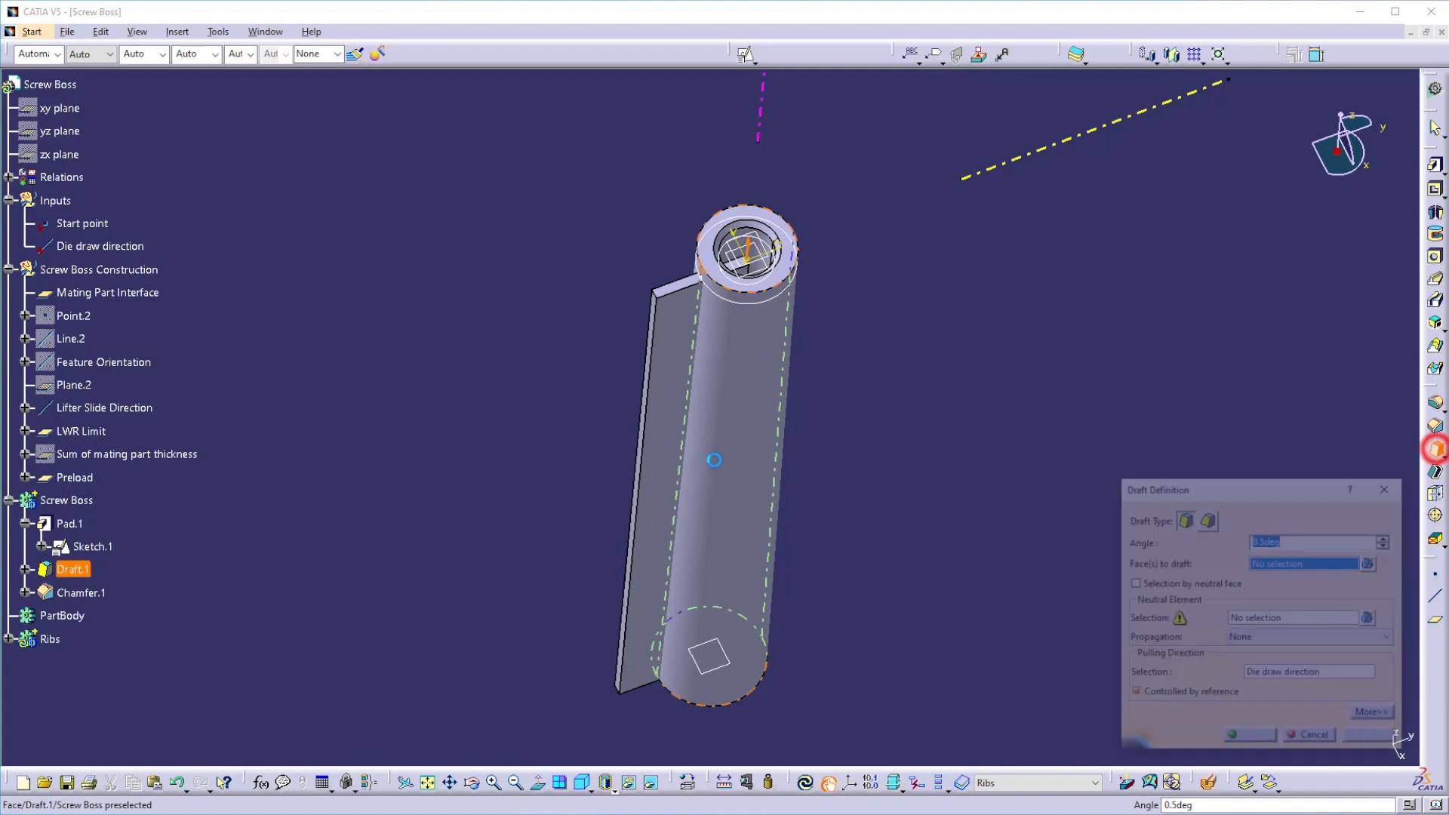
pyautogui.click(664, 407)
pyautogui.moveTo(585, 521); pyautogui.dragTo(815, 532, button='middle')
pyautogui.click(721, 428)
pyautogui.click(1261, 617)
pyautogui.moveTo(966, 436); pyautogui.dragTo(962, 442, button='middle')
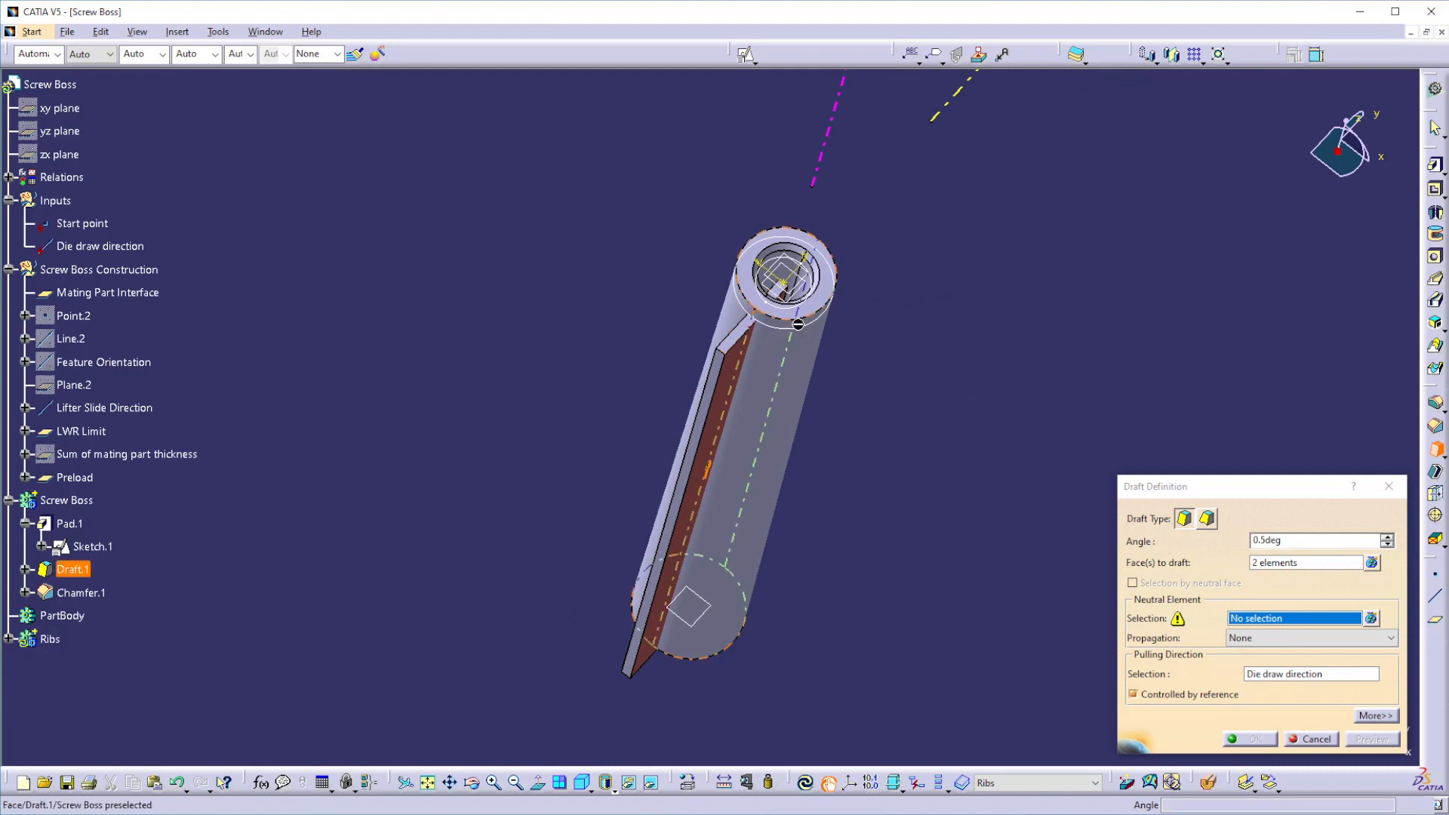
pyautogui.click(791, 306)
pyautogui.moveTo(830, 529); pyautogui.dragTo(847, 533, button='middle')
pyautogui.moveTo(750, 568); pyautogui.dragTo(751, 612, button='middle')
pyautogui.click(1250, 741)
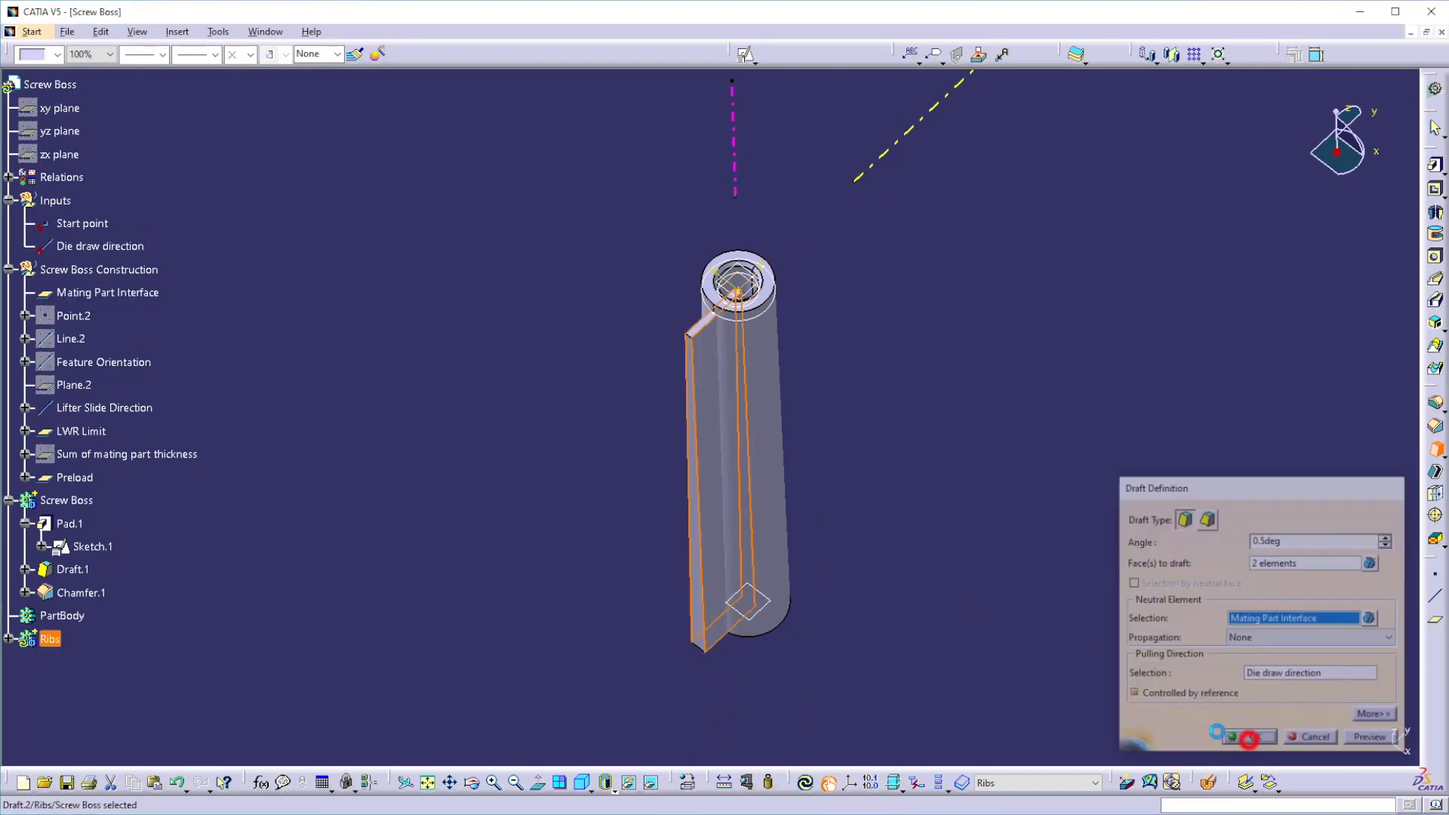
# Step: Draft the rib's narrow outer face from the Mating Part Interface neutral plane, using an angle larger than 0.5 deg
pyautogui.click(1434, 449)
pyautogui.moveTo(944, 517); pyautogui.dragTo(663, 382, button='middle')
pyautogui.click(661, 371)
pyautogui.click(1275, 619)
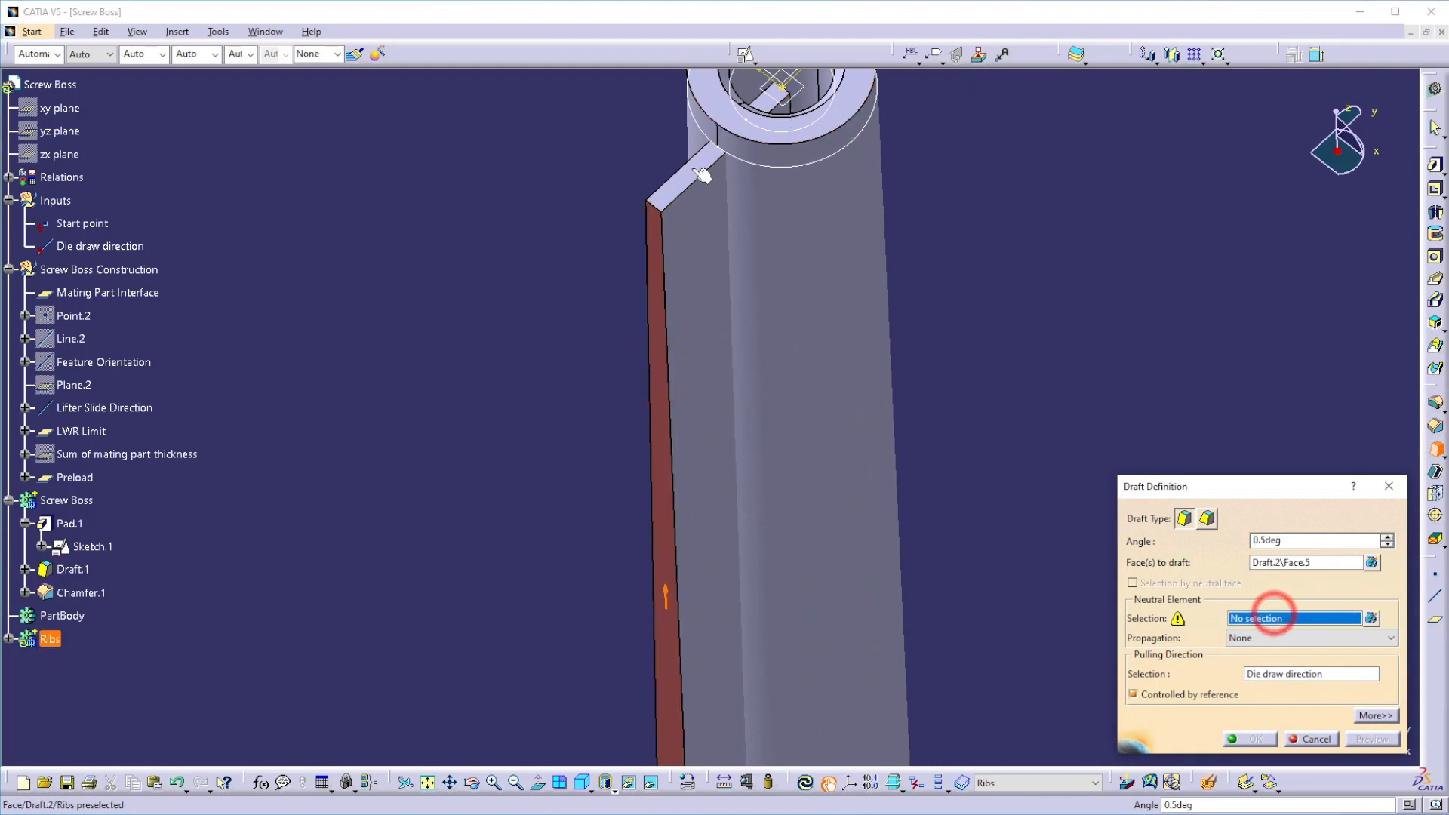
pyautogui.click(786, 107)
pyautogui.moveTo(718, 275); pyautogui.dragTo(891, 483, button='middle')
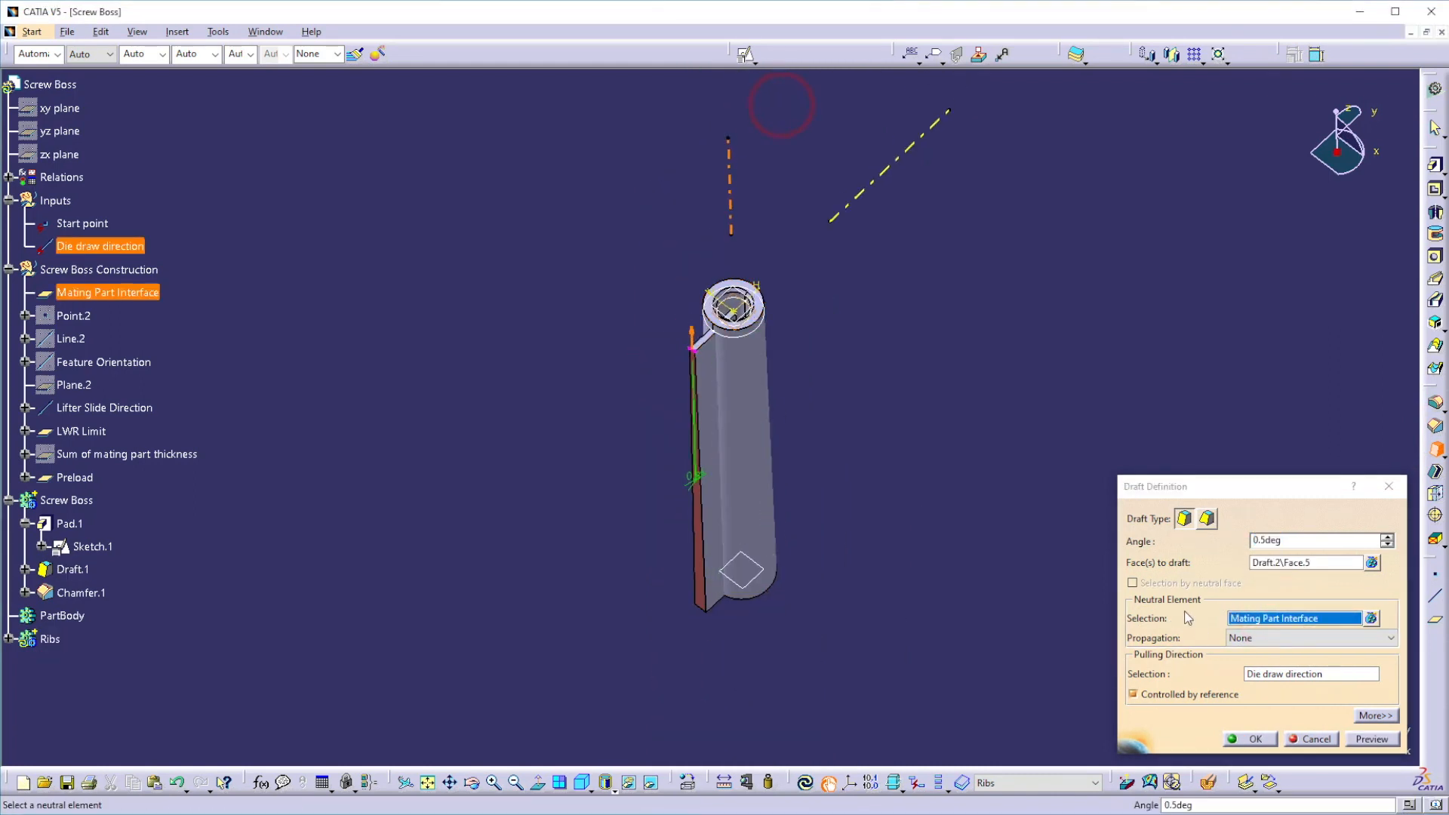
pyautogui.moveTo(888, 566); pyautogui.dragTo(916, 579, button='middle')
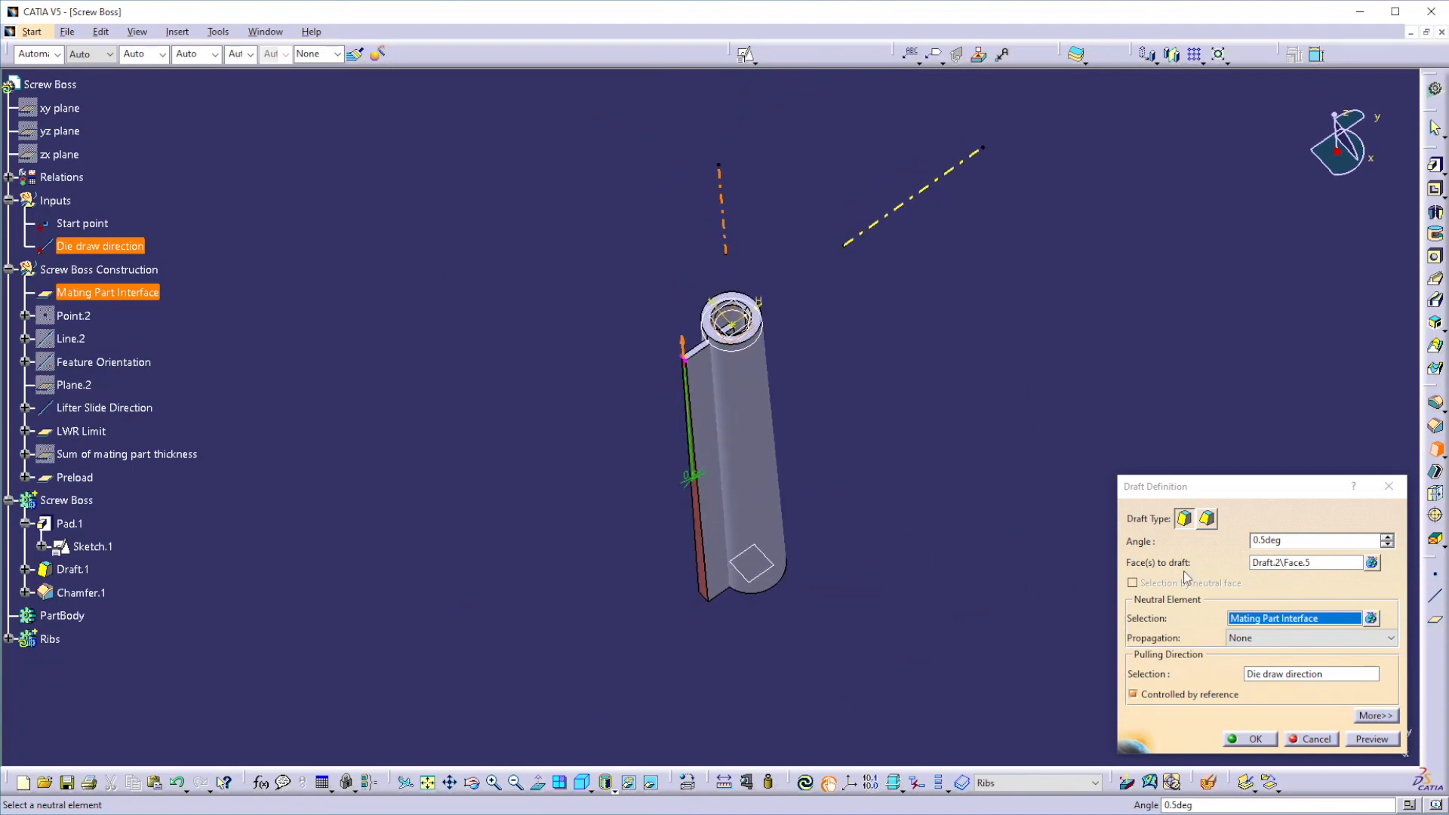
pyautogui.doubleClick(1306, 540)
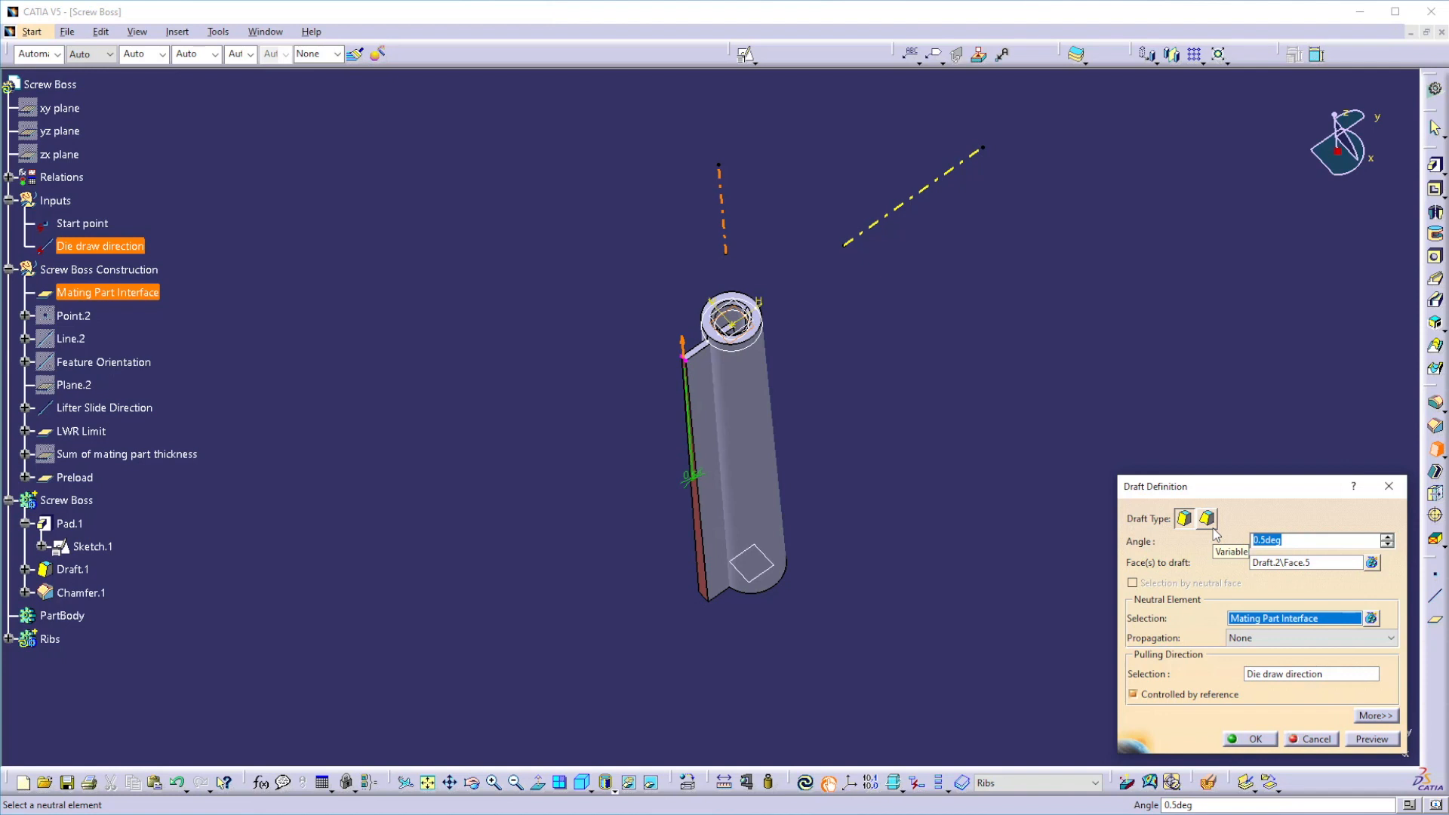
pyautogui.press('Return')
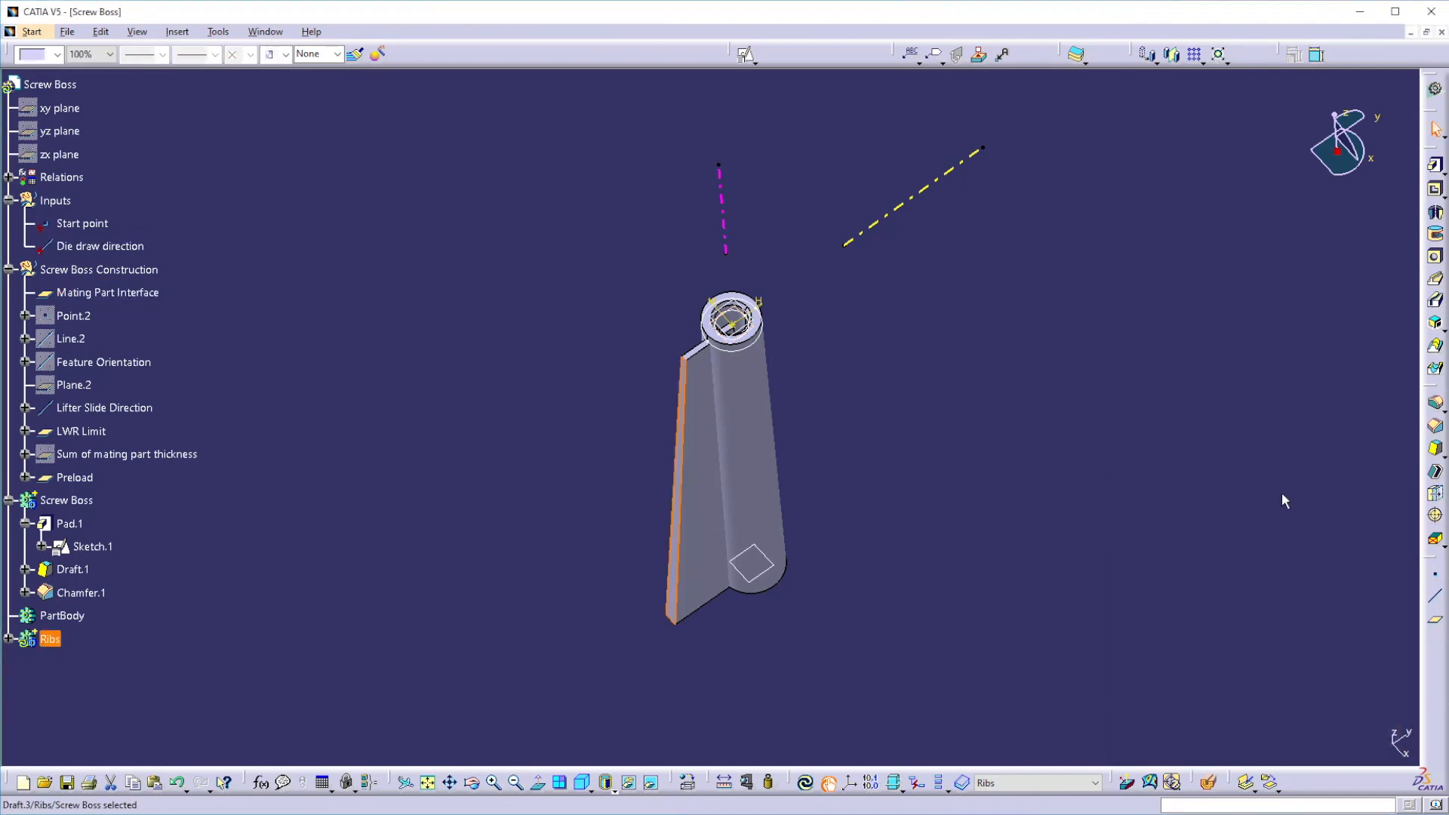
pyautogui.click(965, 504)
# Step: Round the rib's upper outer corner edge with a 1.5 mm edge fillet
pyautogui.click(1434, 405)
pyautogui.moveTo(923, 430); pyautogui.dragTo(720, 332, button='middle')
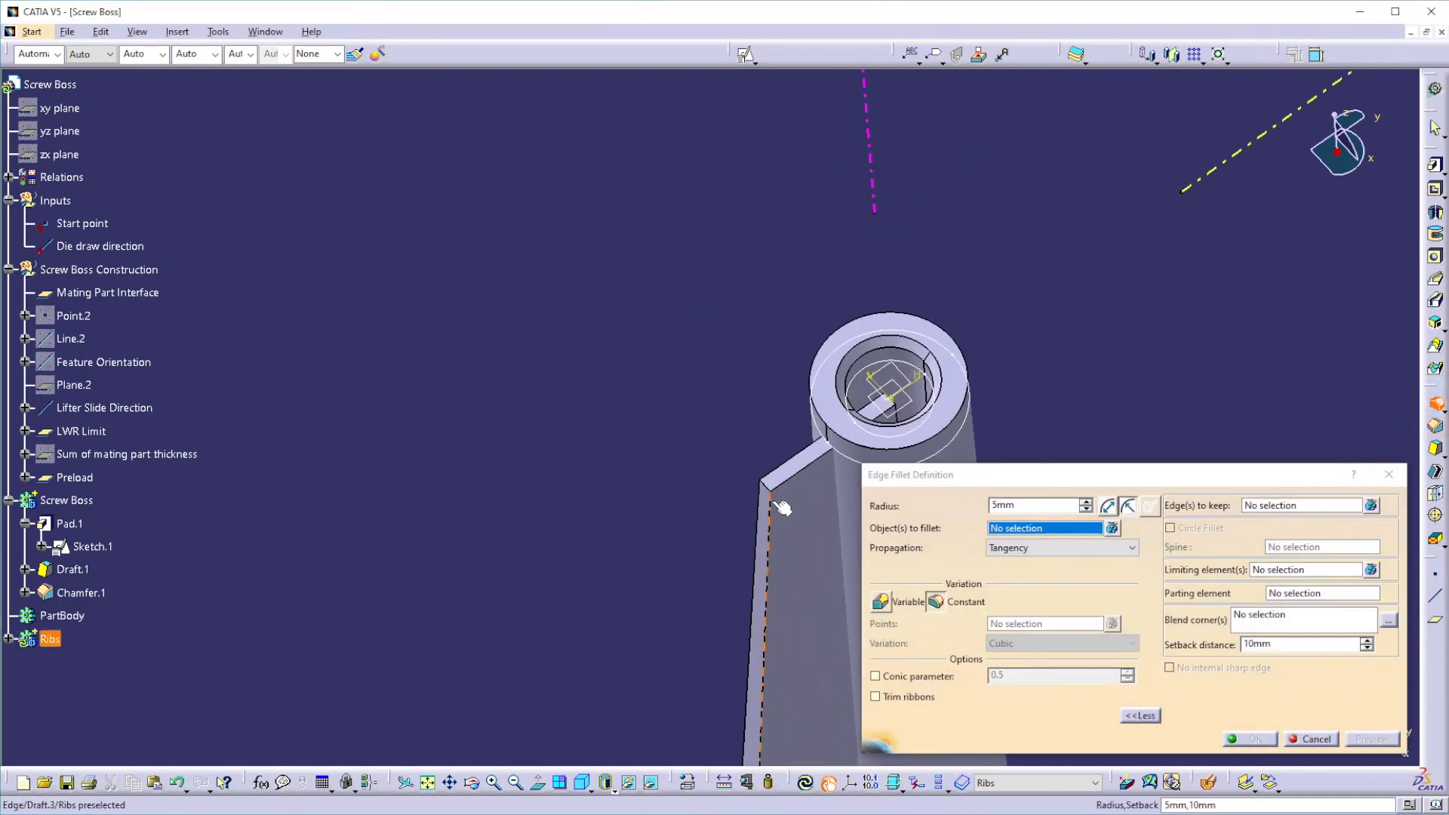
pyautogui.click(765, 484)
pyautogui.moveTo(1027, 506); pyautogui.dragTo(917, 477)
pyautogui.write('1.5')
pyautogui.press('Return')
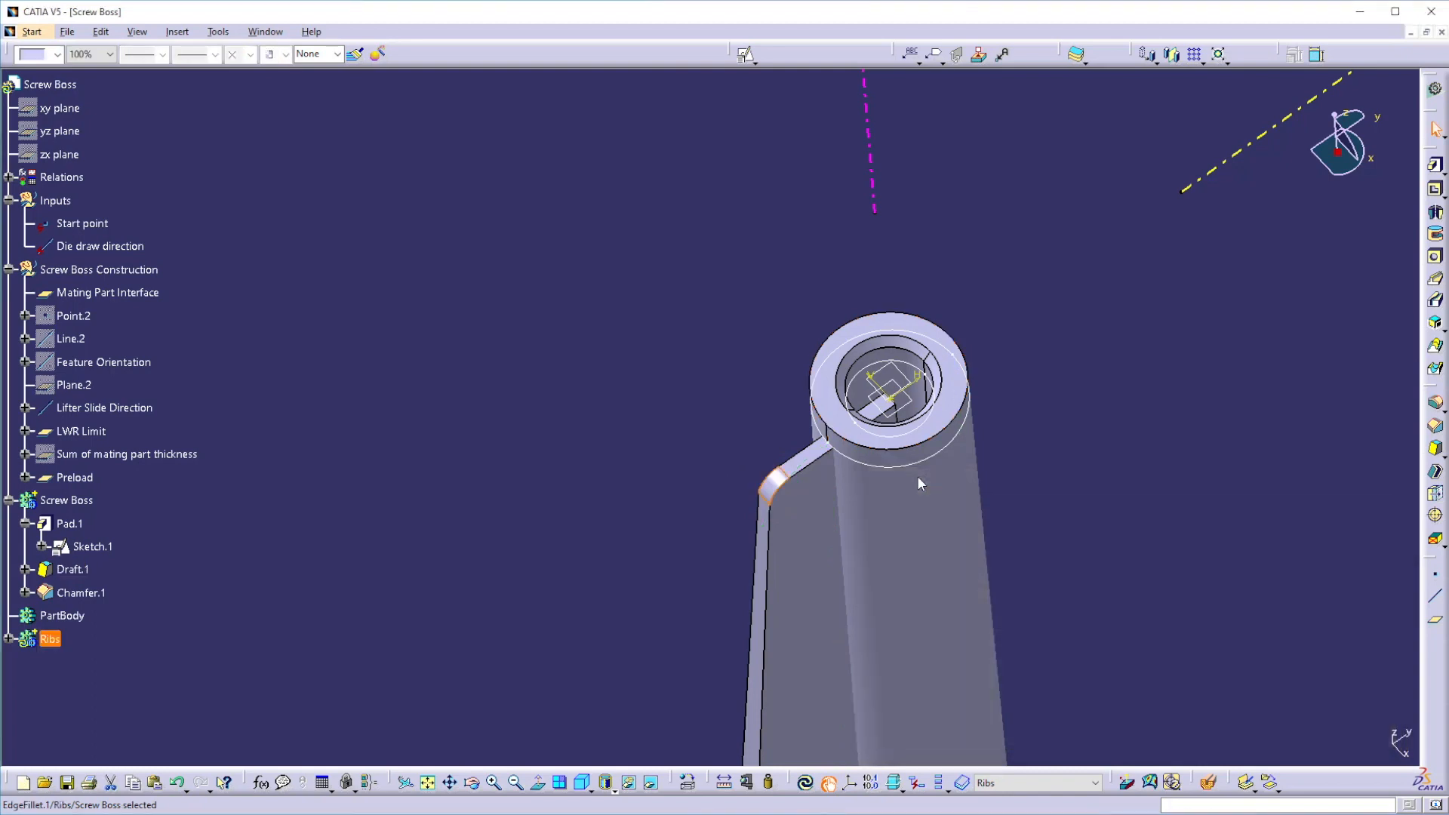
pyautogui.click(1254, 500)
# Step: Expand the Ribs body and set up a circular pattern of its current solid around the Die draw direction
pyautogui.moveTo(792, 535); pyautogui.dragTo(766, 736, button='middle')
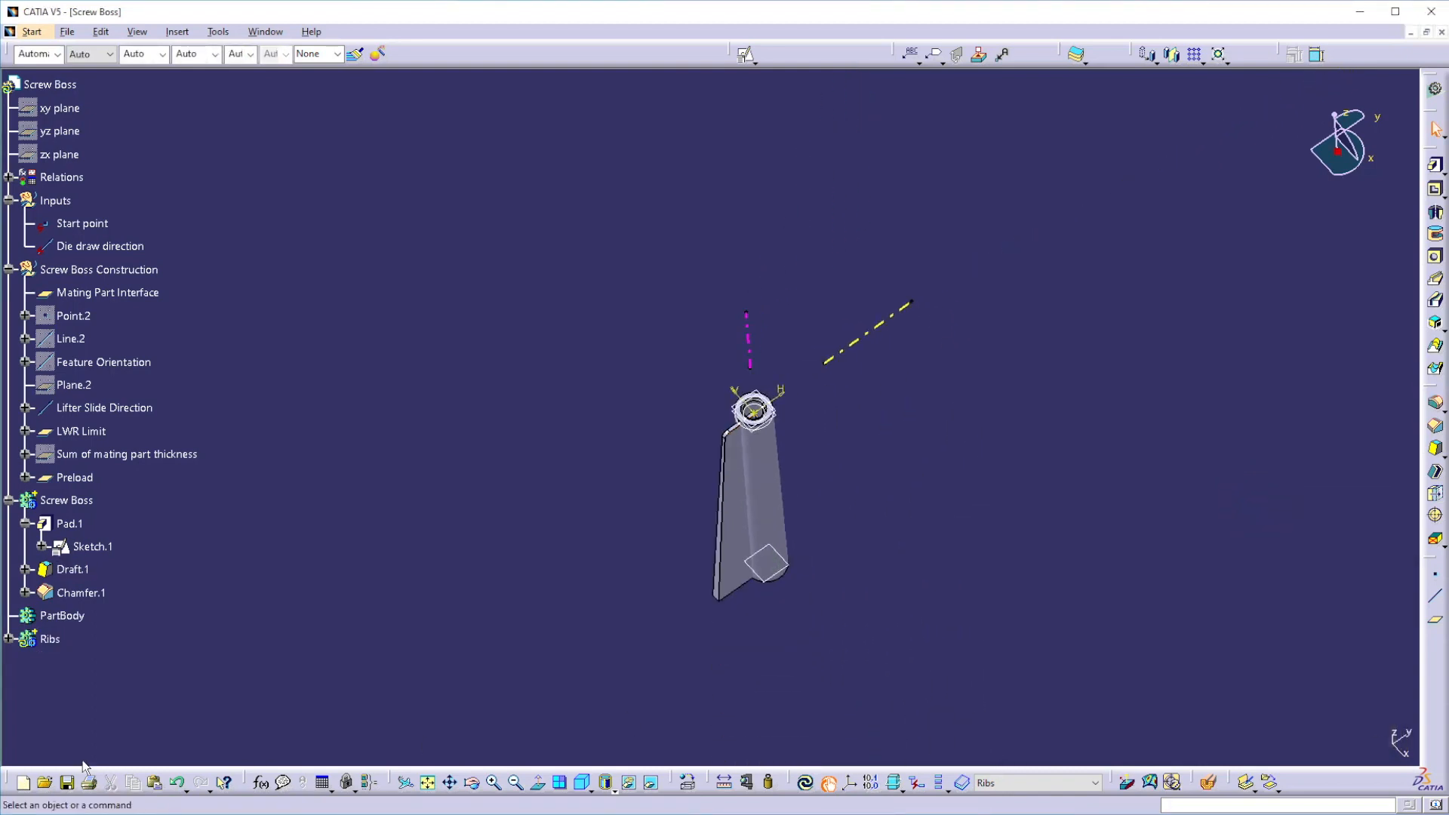
pyautogui.rightClick(50, 638)
pyautogui.click(63, 572)
pyautogui.click(9, 640)
pyautogui.scroll(-3, 266, 632)
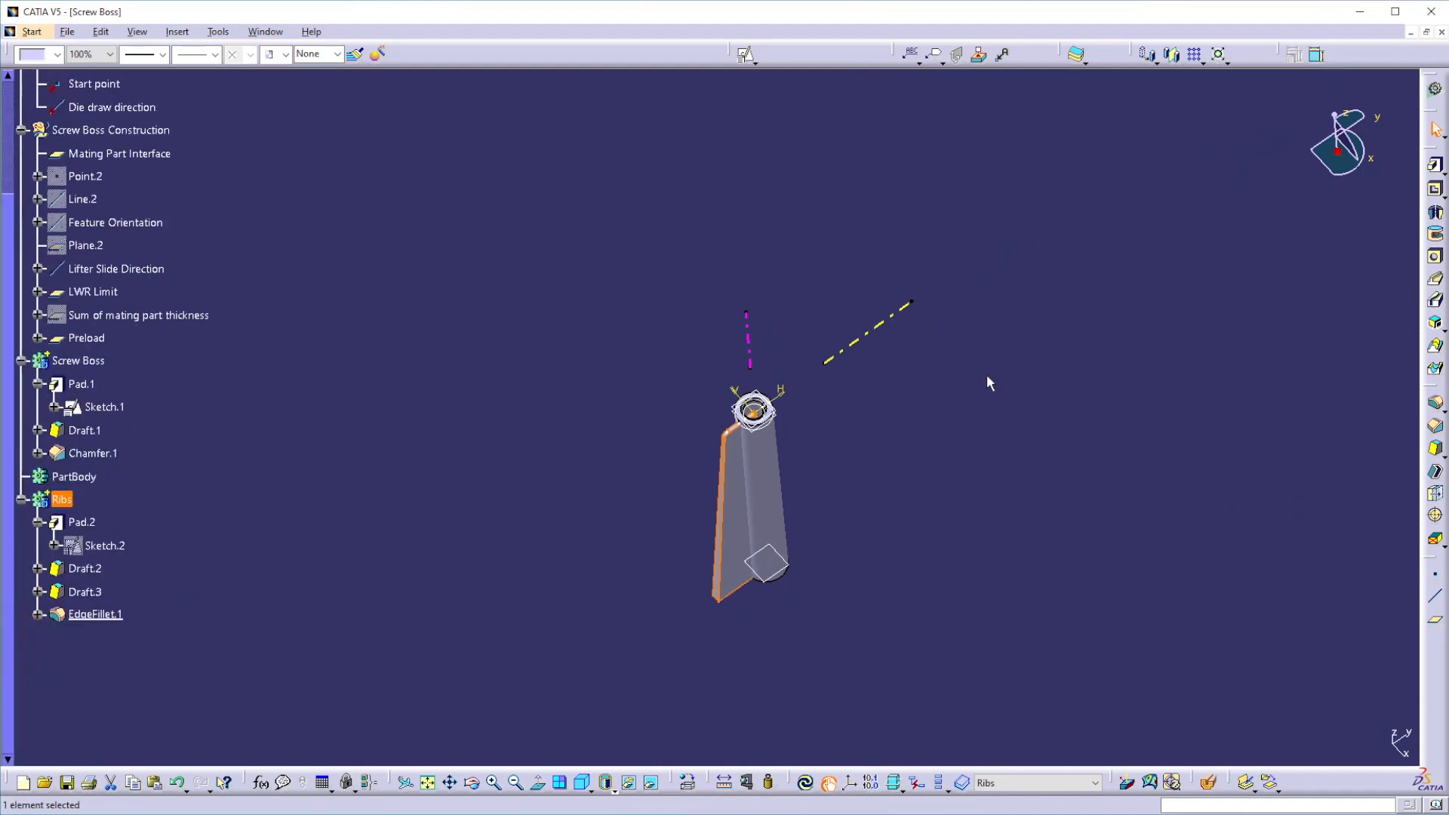
pyautogui.click(1201, 61)
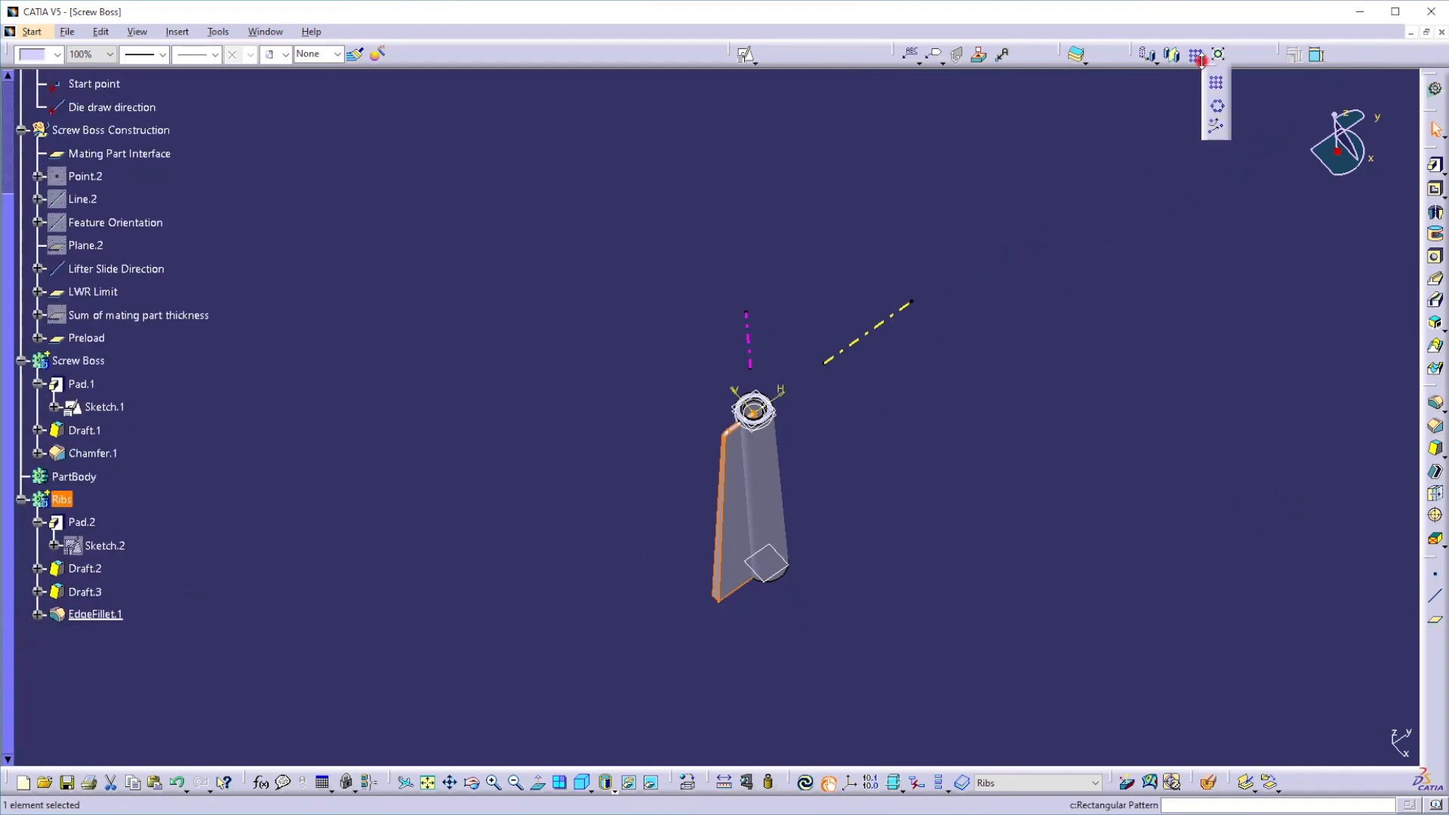
pyautogui.click(1216, 106)
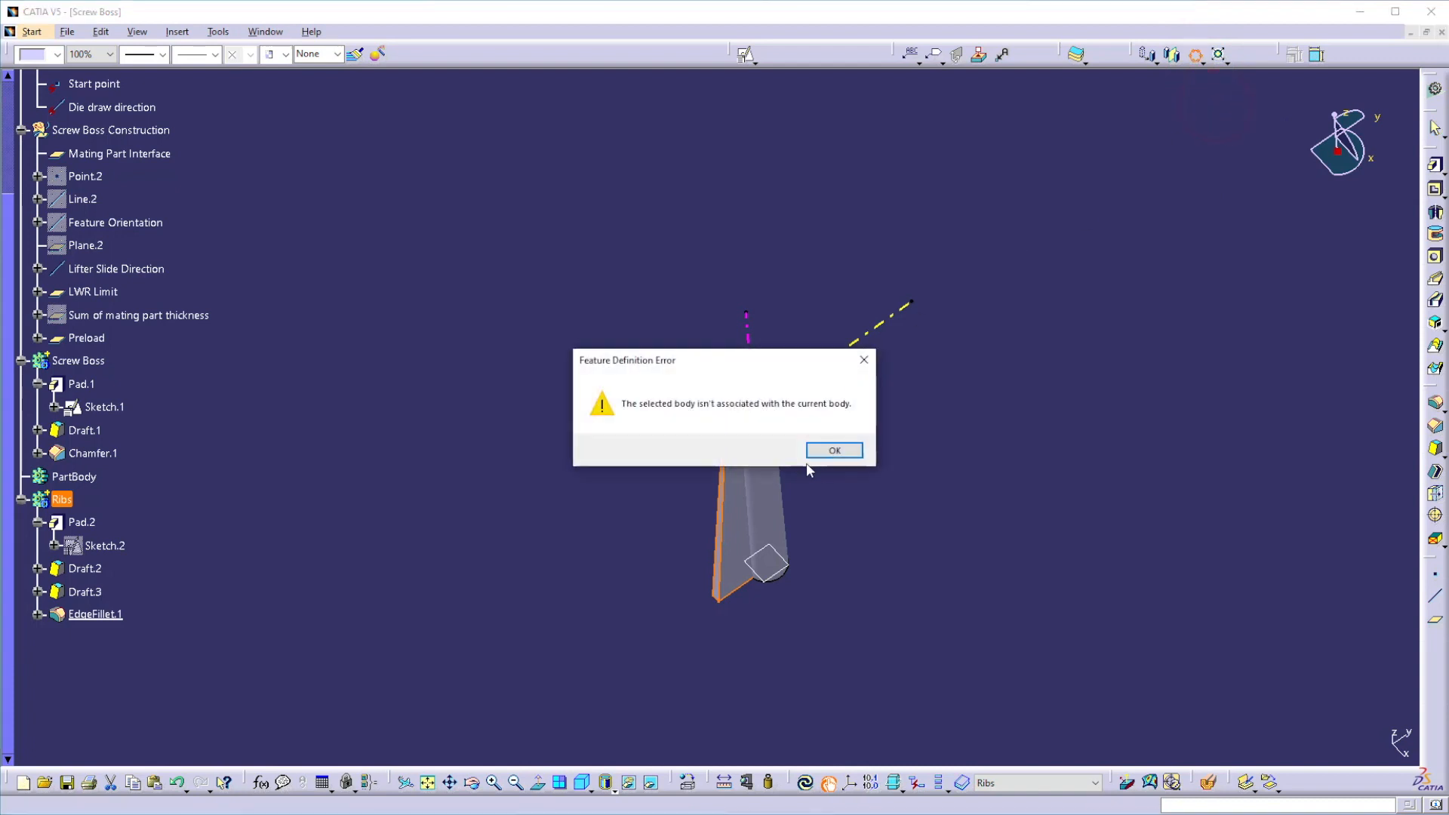
pyautogui.click(830, 452)
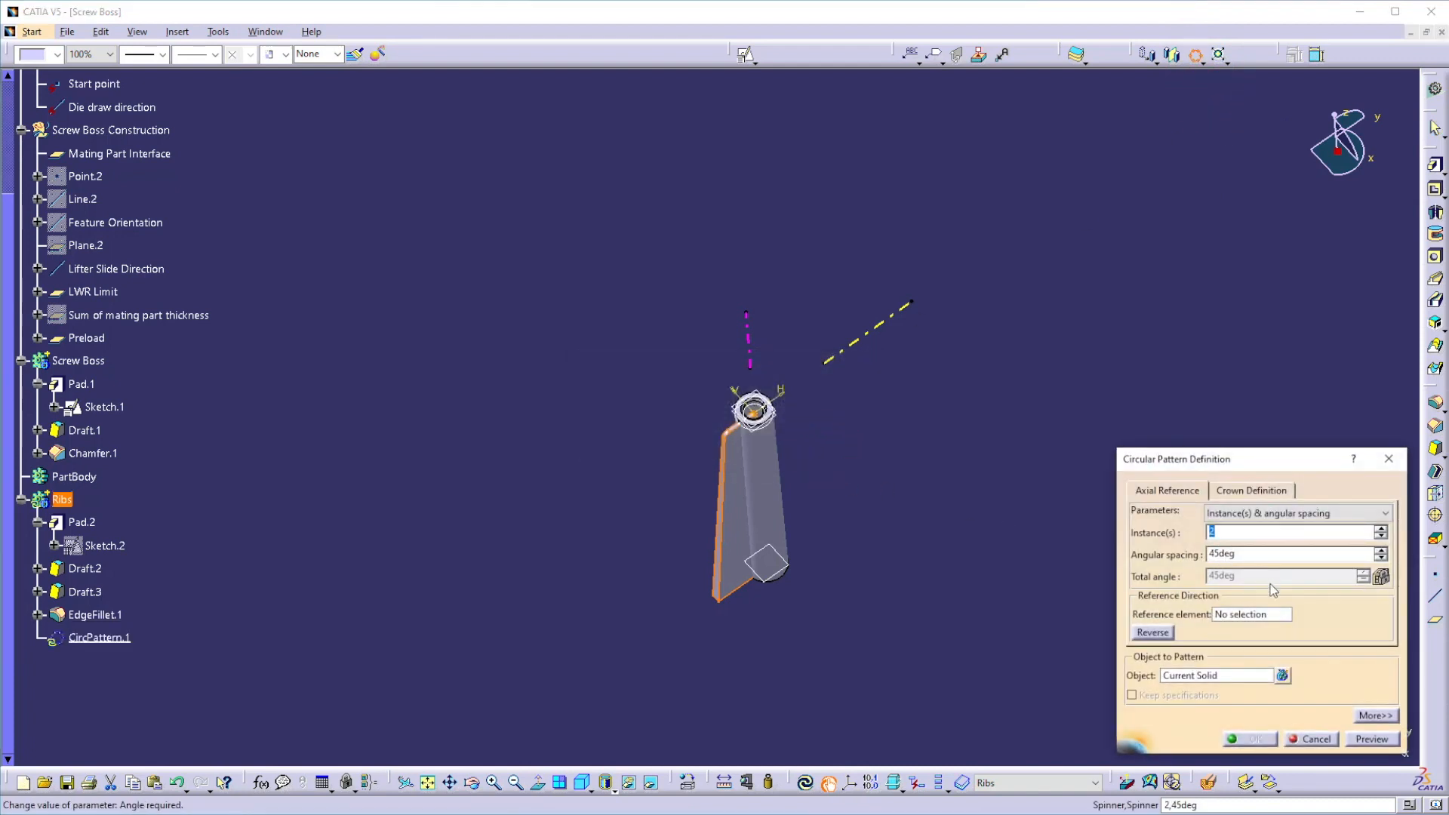
pyautogui.click(1241, 615)
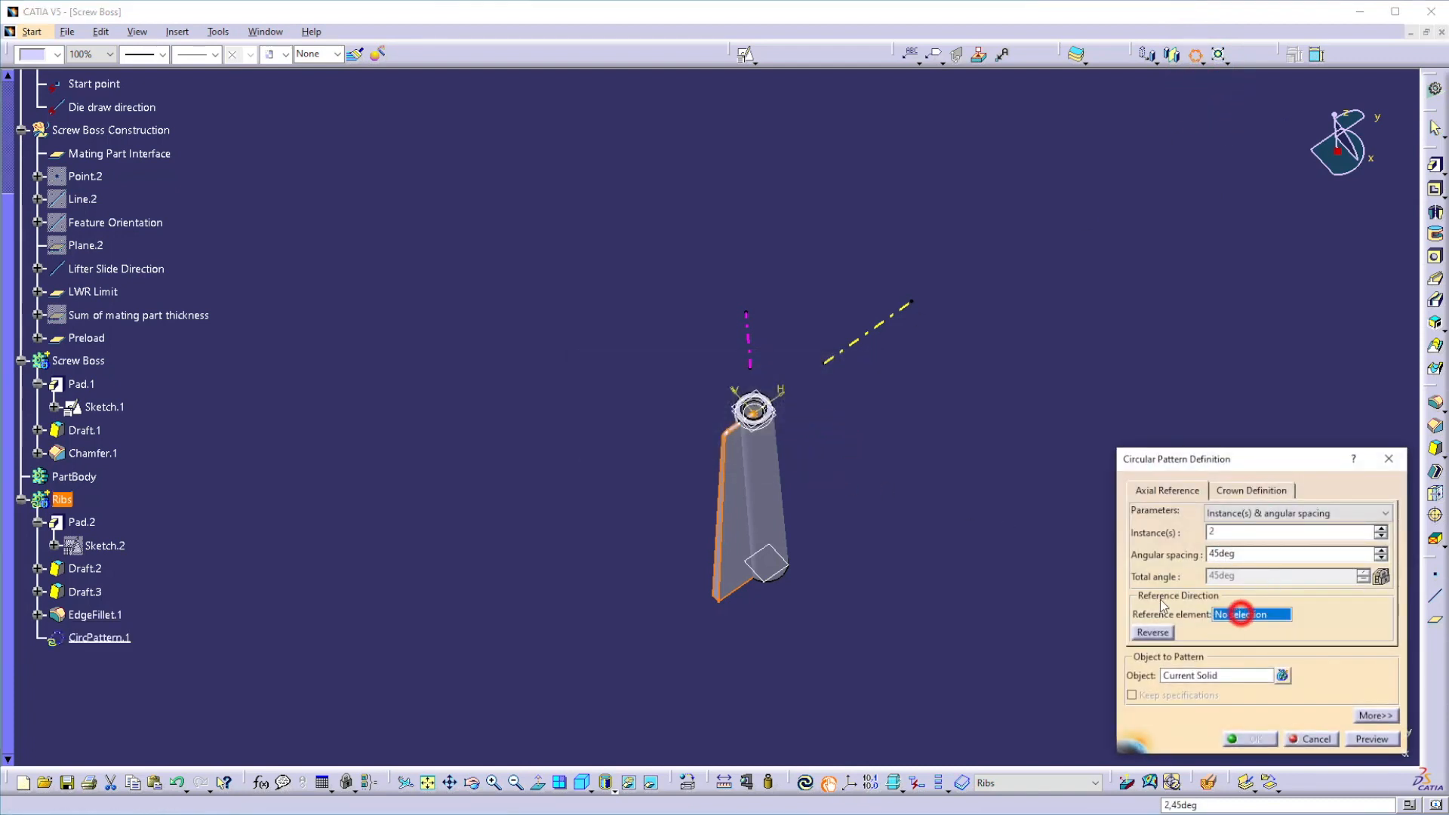
pyautogui.click(751, 346)
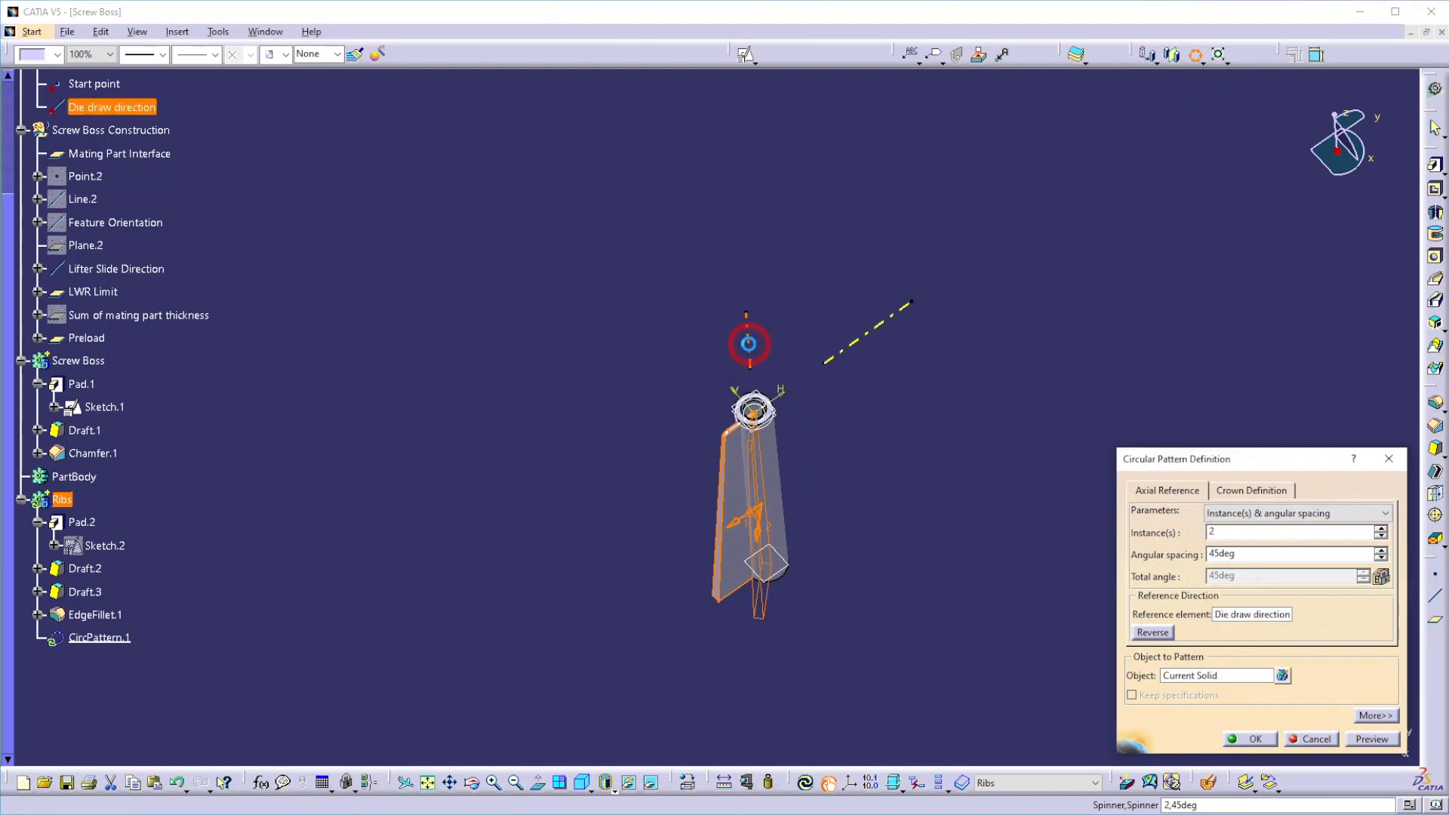
# Step: Make the rib pattern a complete crown with 4 instances and create it
pyautogui.click(1292, 513)
pyautogui.click(1257, 566)
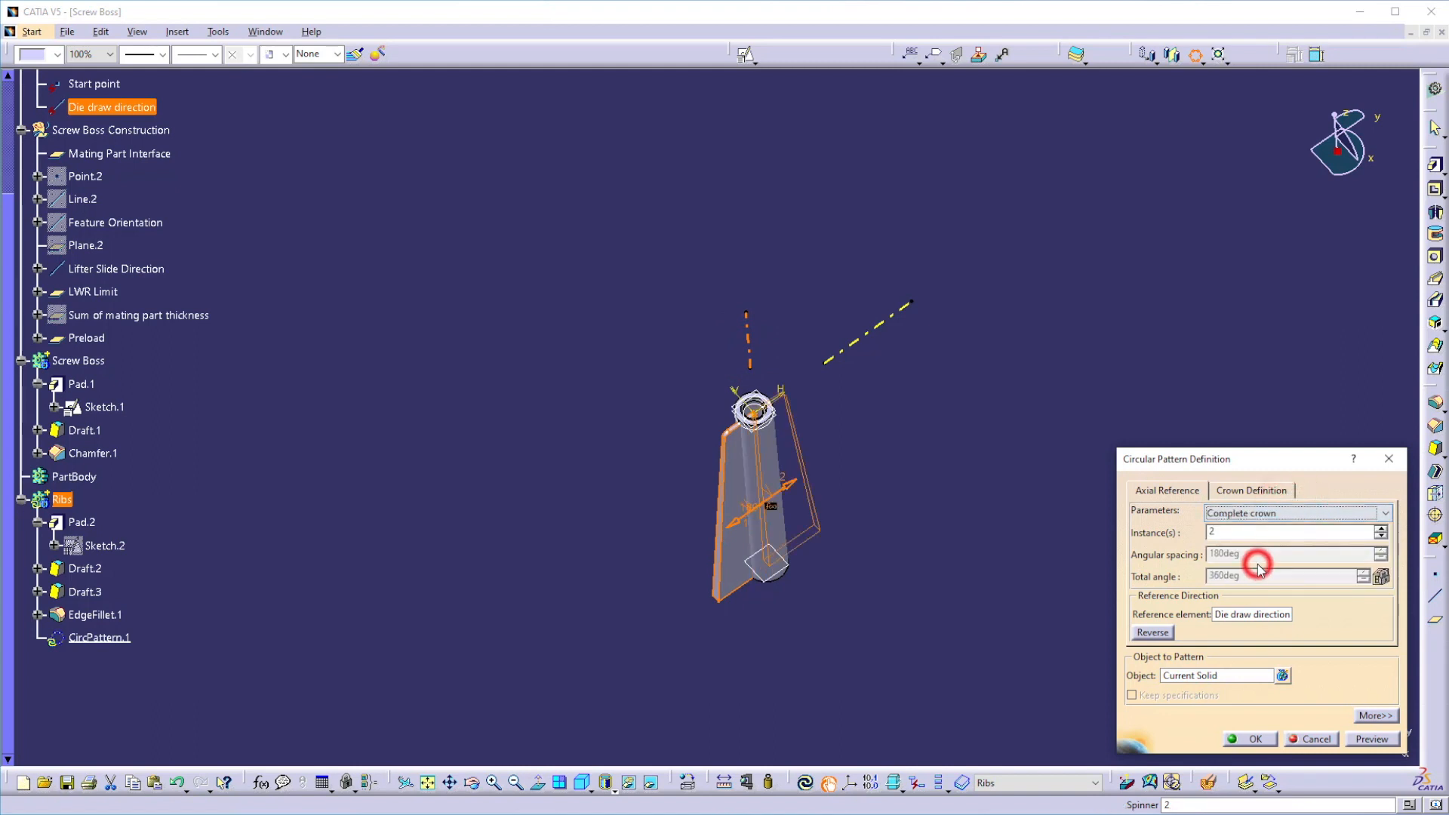
pyautogui.click(1380, 528)
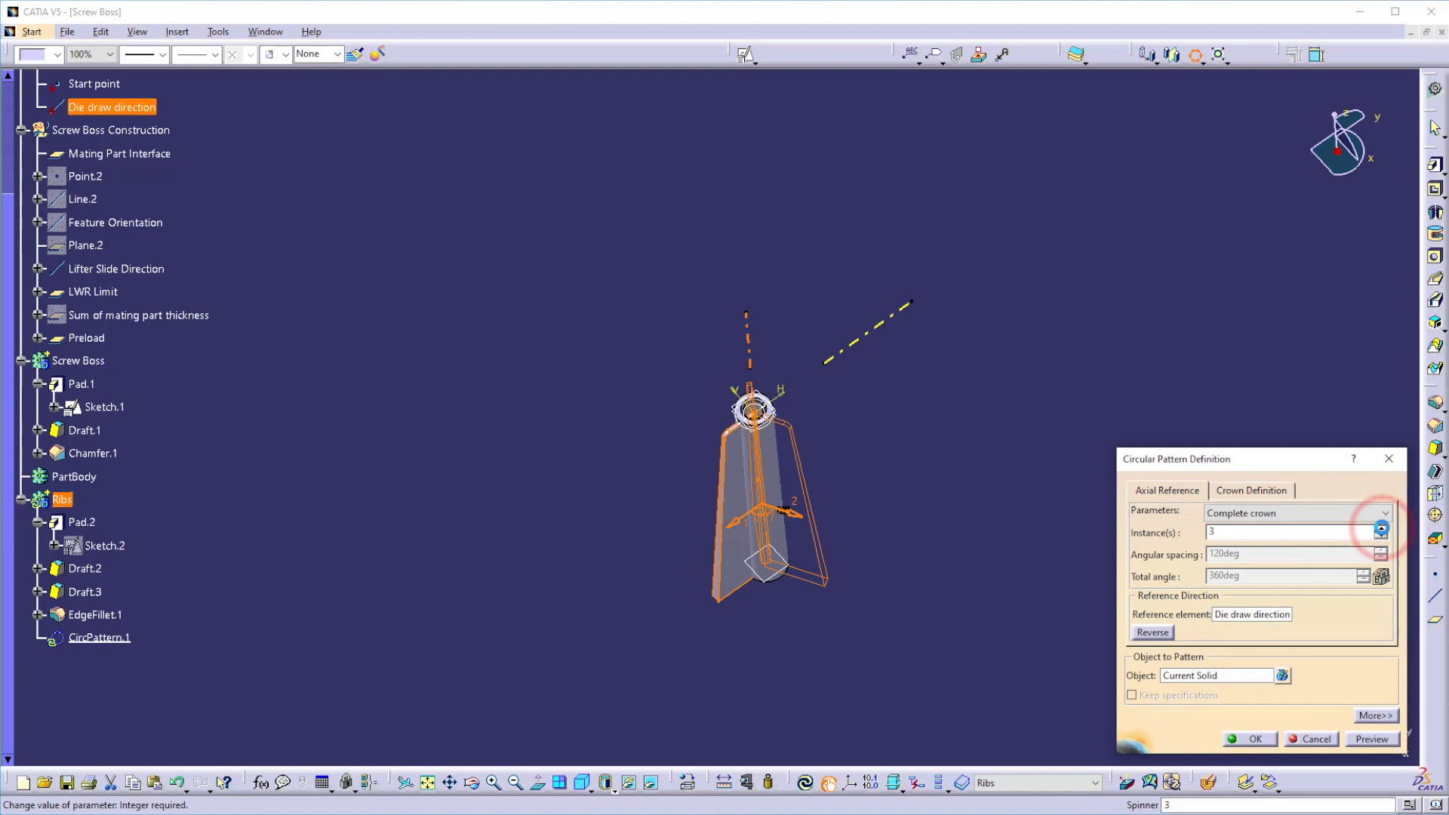
pyautogui.click(1381, 529)
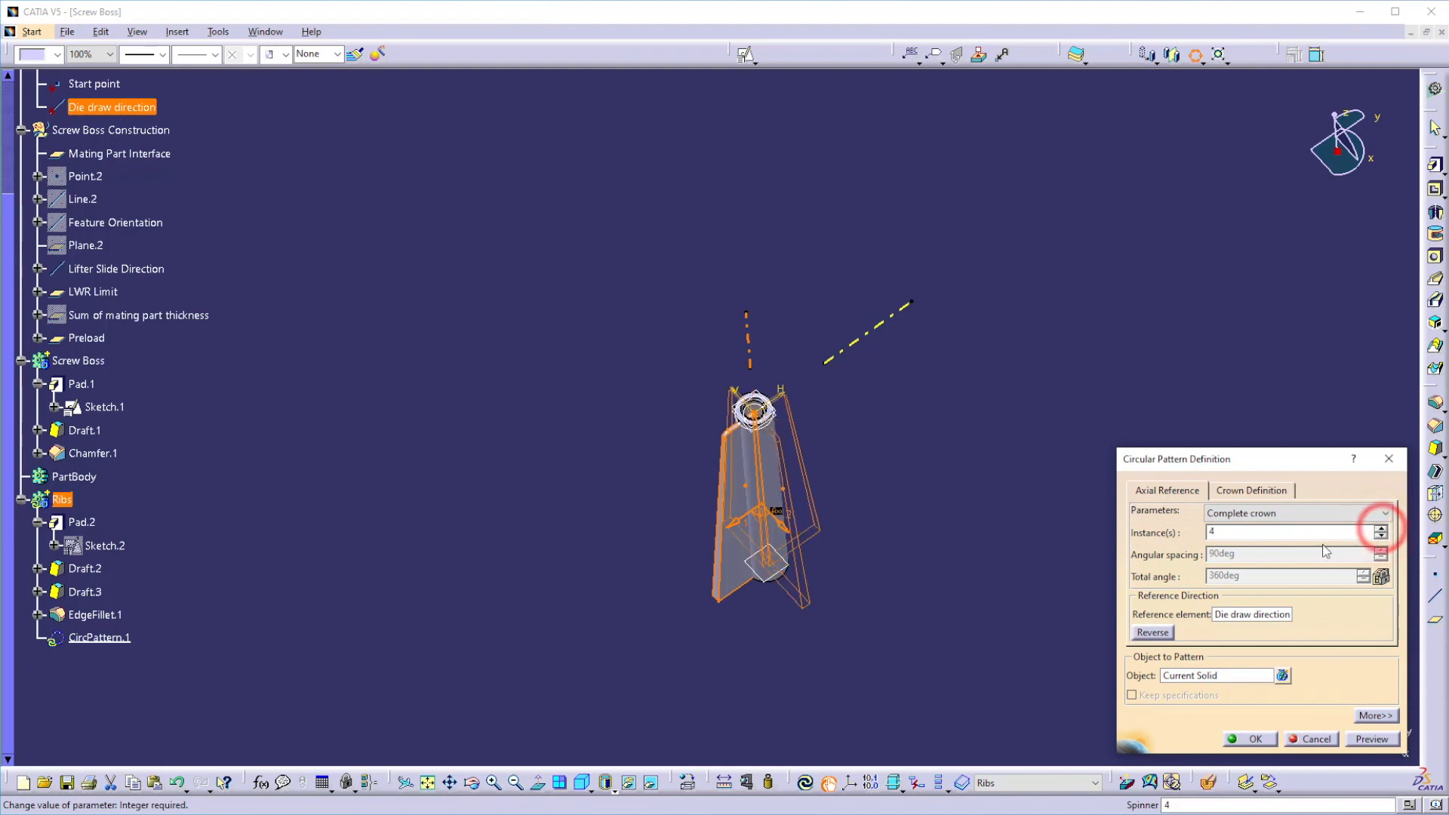
pyautogui.click(1250, 739)
pyautogui.click(986, 572)
pyautogui.moveTo(800, 643); pyautogui.dragTo(763, 621, button='middle')
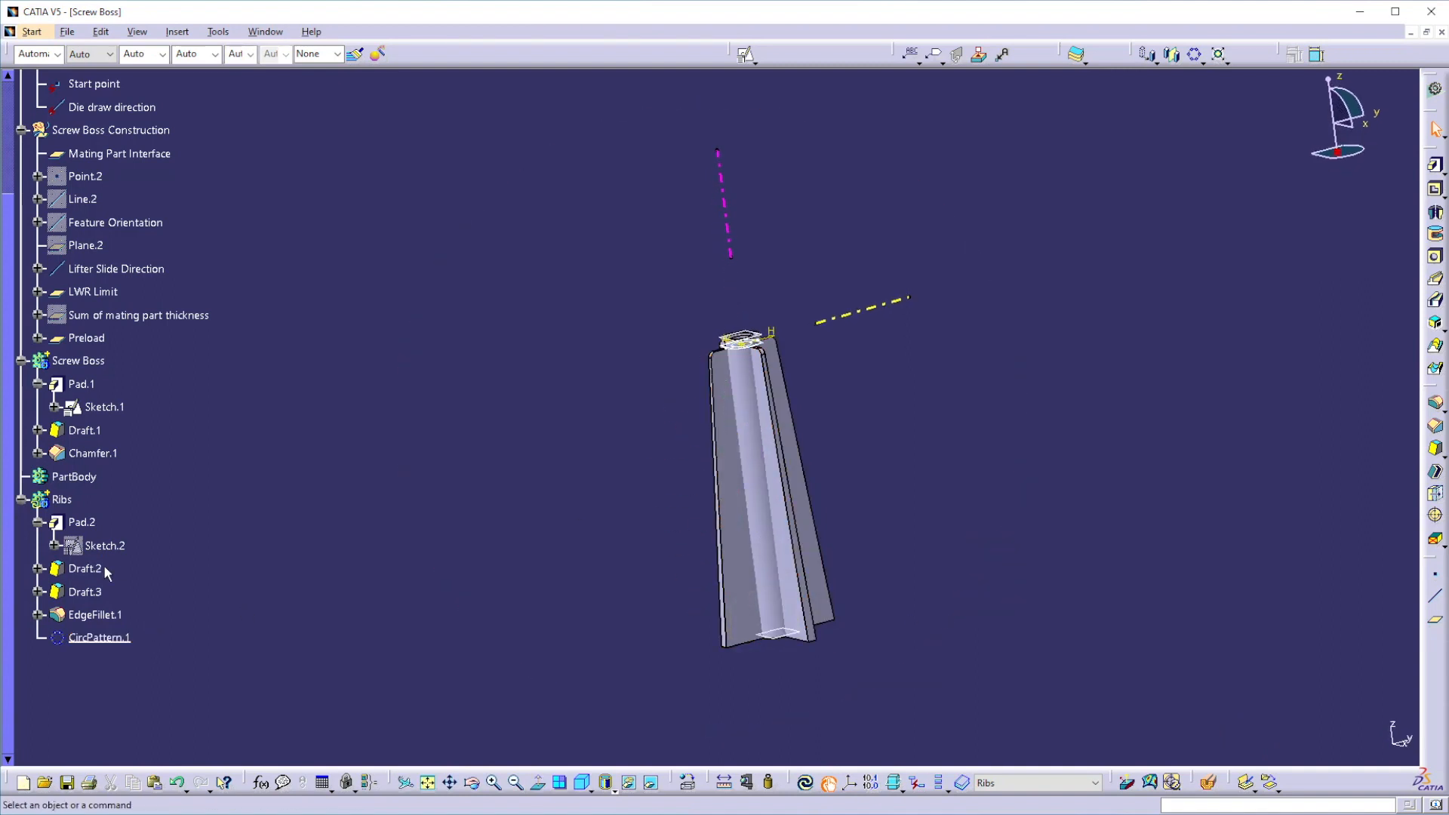
pyautogui.click(62, 499)
pyautogui.rightClick(59, 501)
pyautogui.click(83, 430)
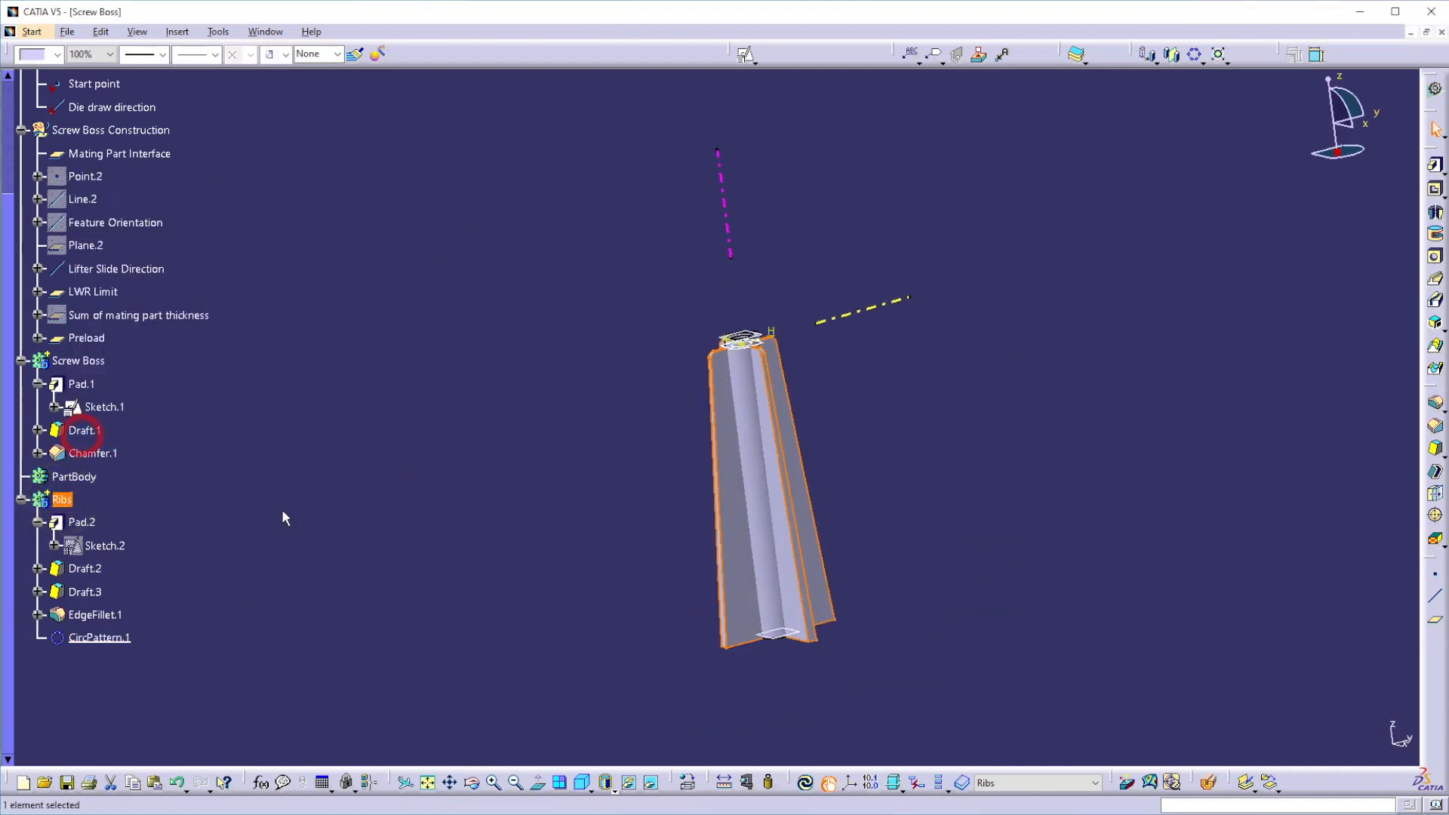
pyautogui.click(285, 515)
pyautogui.moveTo(805, 496); pyautogui.dragTo(804, 503, button='middle')
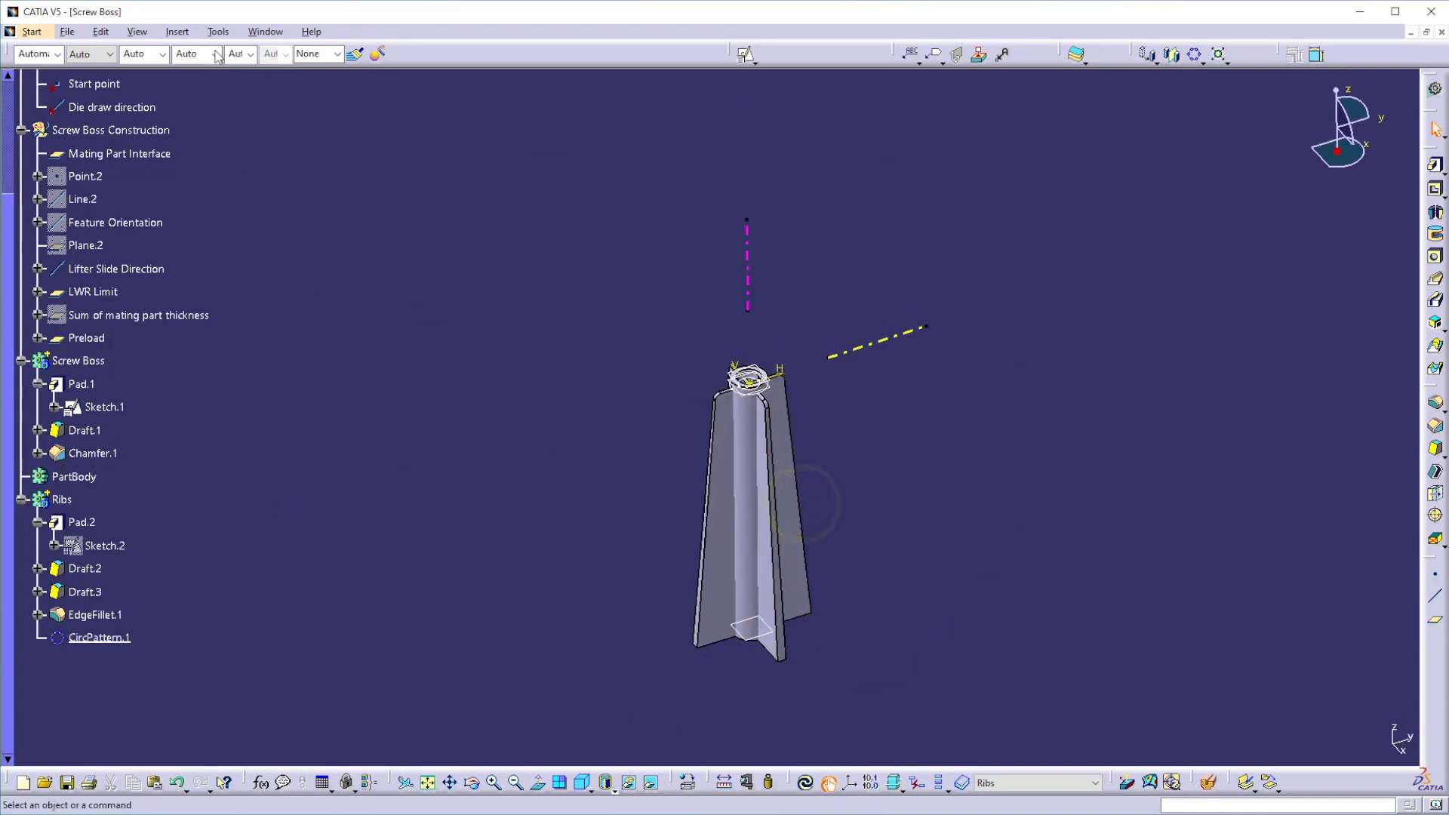
# Step: Insert a new body into the part and rename it "Screw Boss with ribs"
pyautogui.click(177, 33)
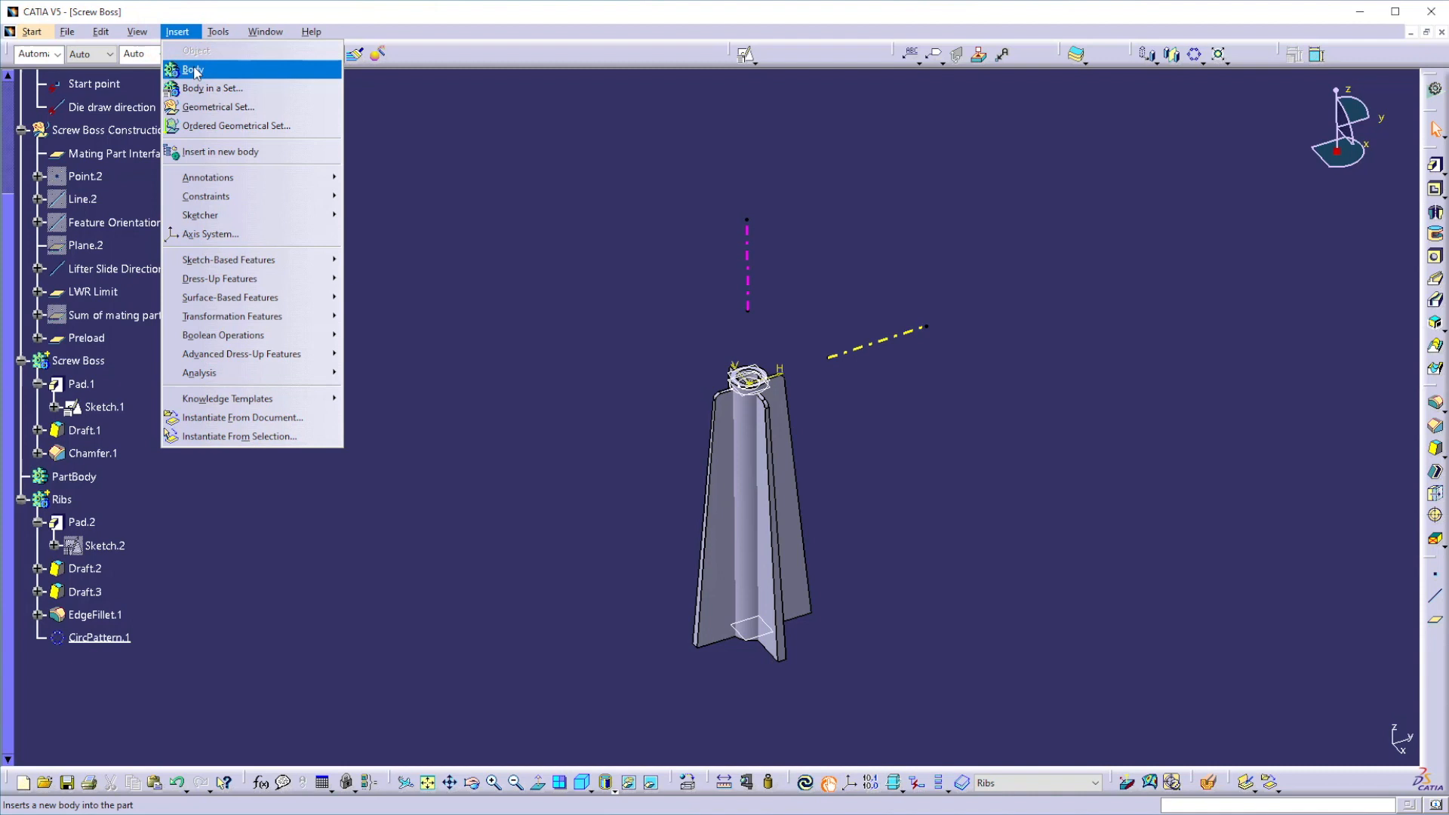
pyautogui.click(195, 71)
pyautogui.rightClick(68, 662)
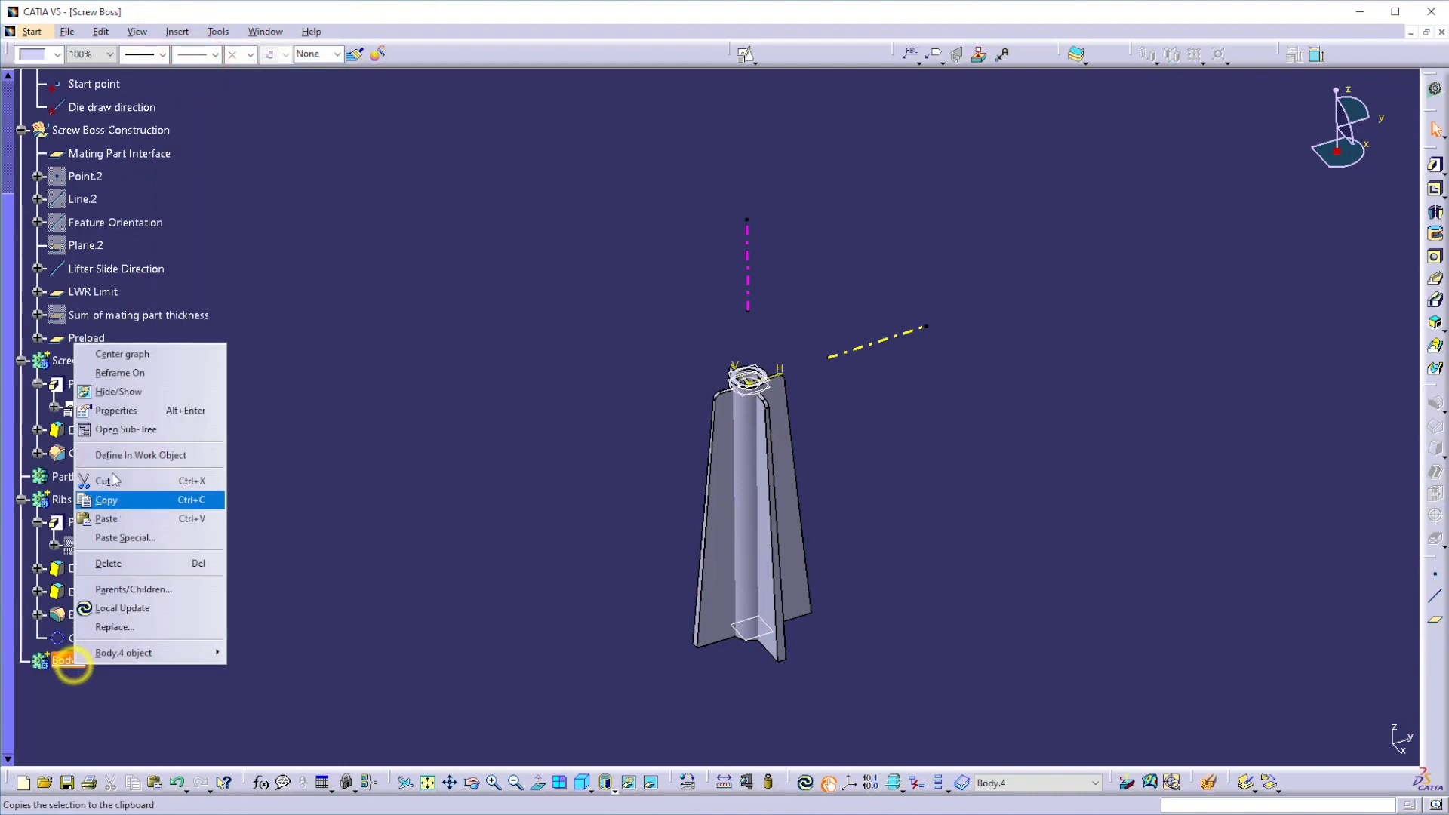
pyautogui.click(113, 410)
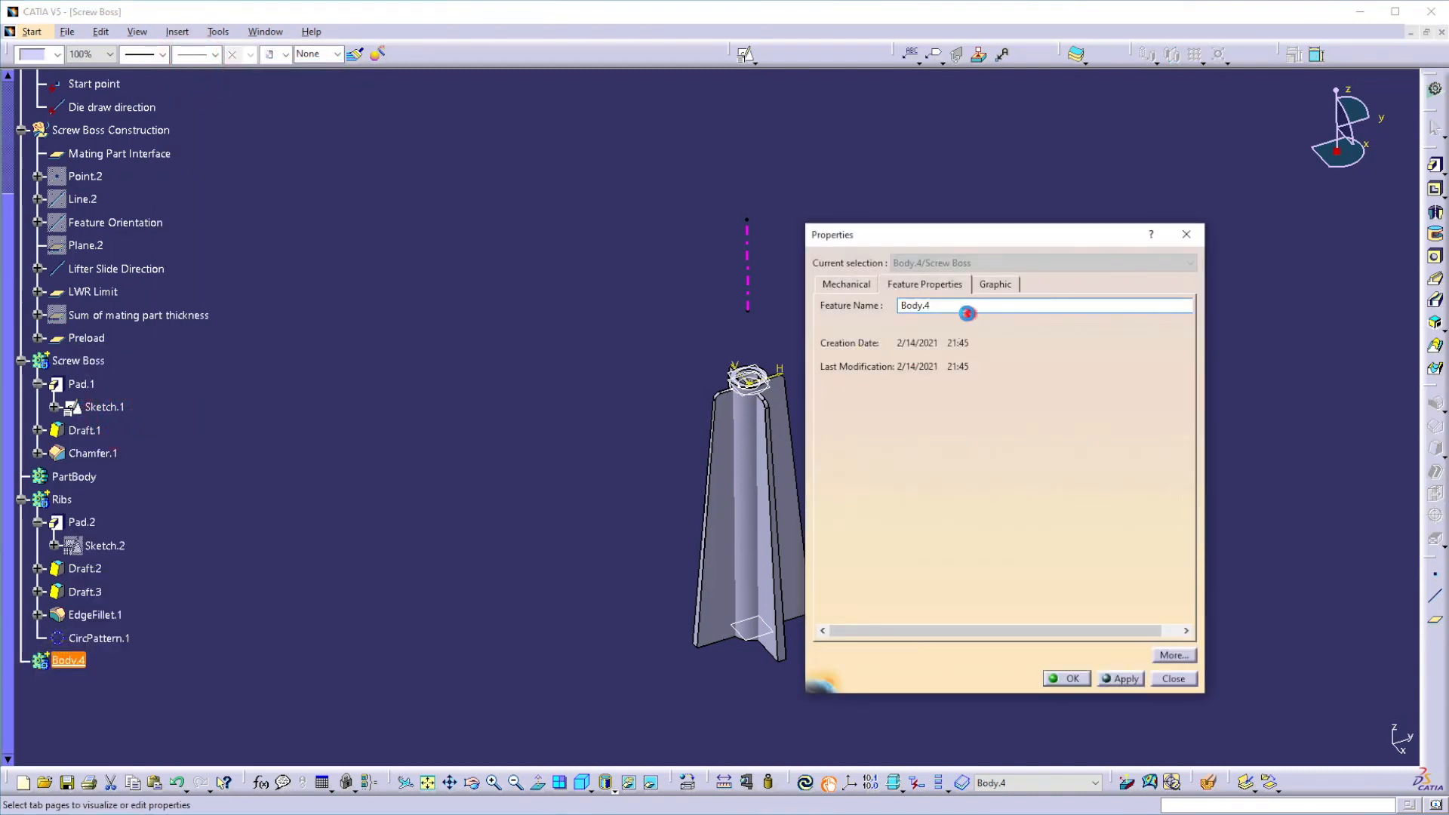
pyautogui.doubleClick(944, 306)
pyautogui.write('Screw Boss with ribs')
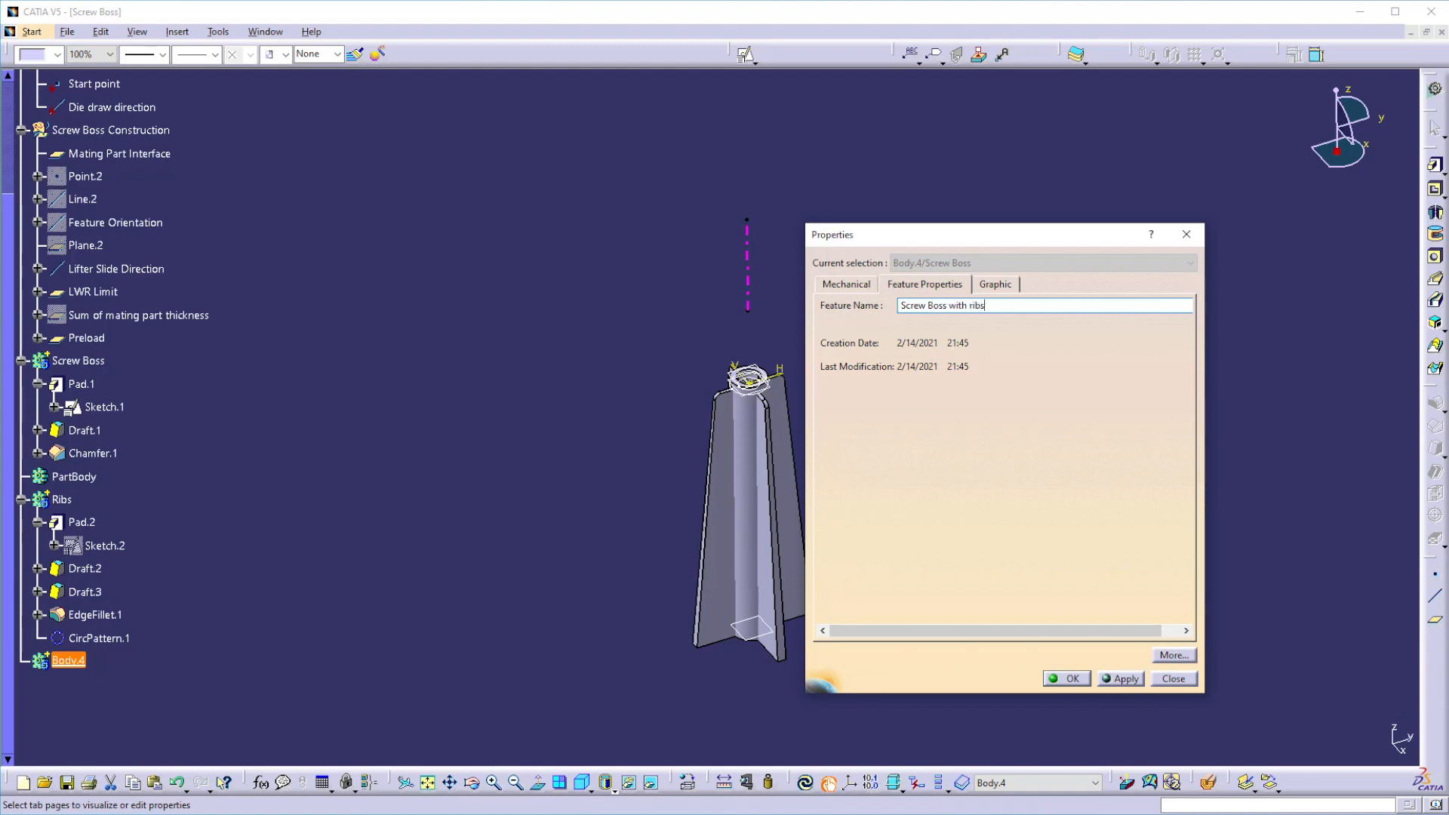
pyautogui.press('Return')
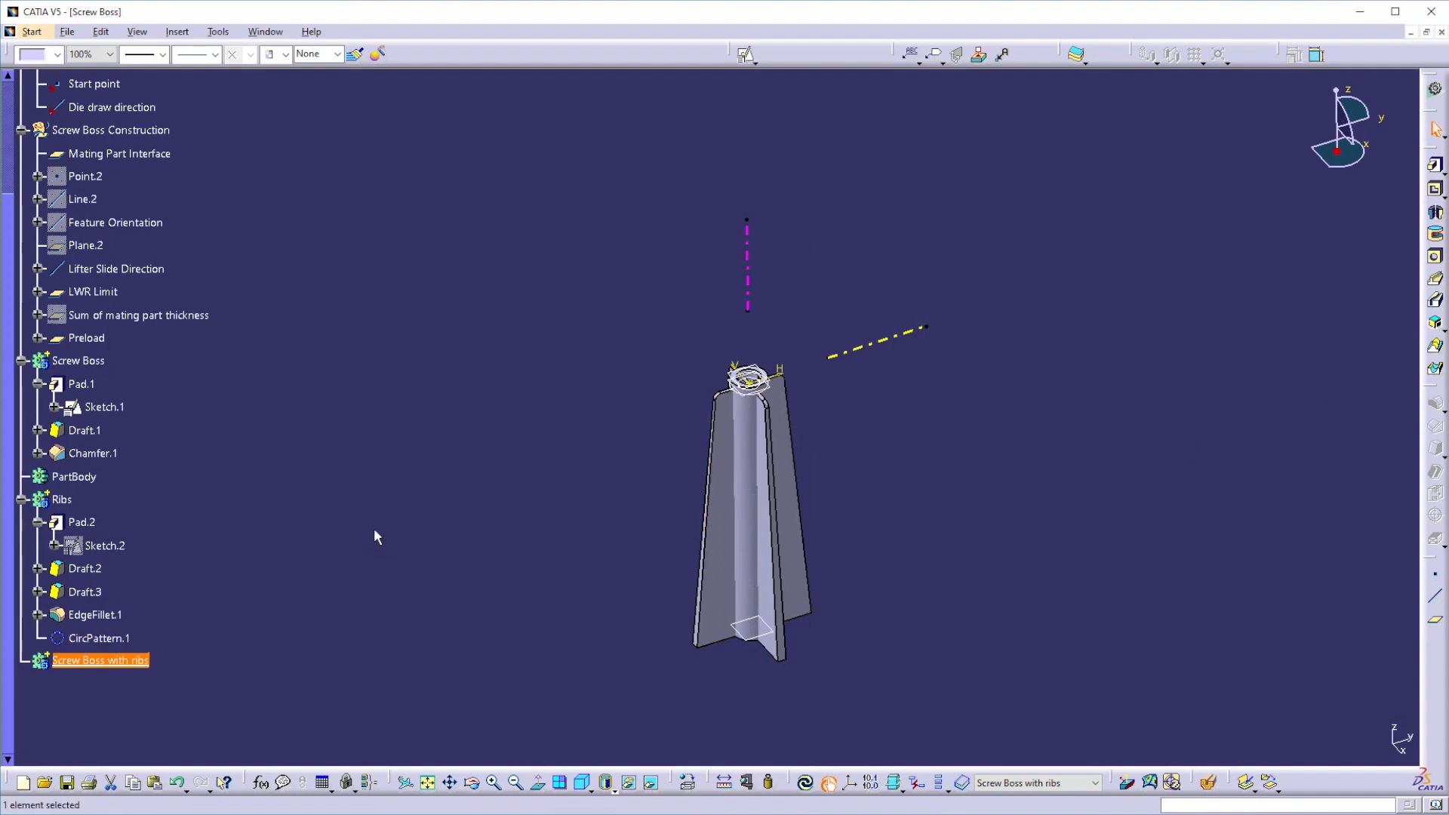
# Step: Collapse the Ribs body, add the Screw Boss body to the Screw Boss with ribs body, and expand the combined body in the tree
pyautogui.keyDown('ctrl'); pyautogui.moveTo(374, 530); pyautogui.dragTo(365, 569, button='middle'); pyautogui.keyUp('ctrl')
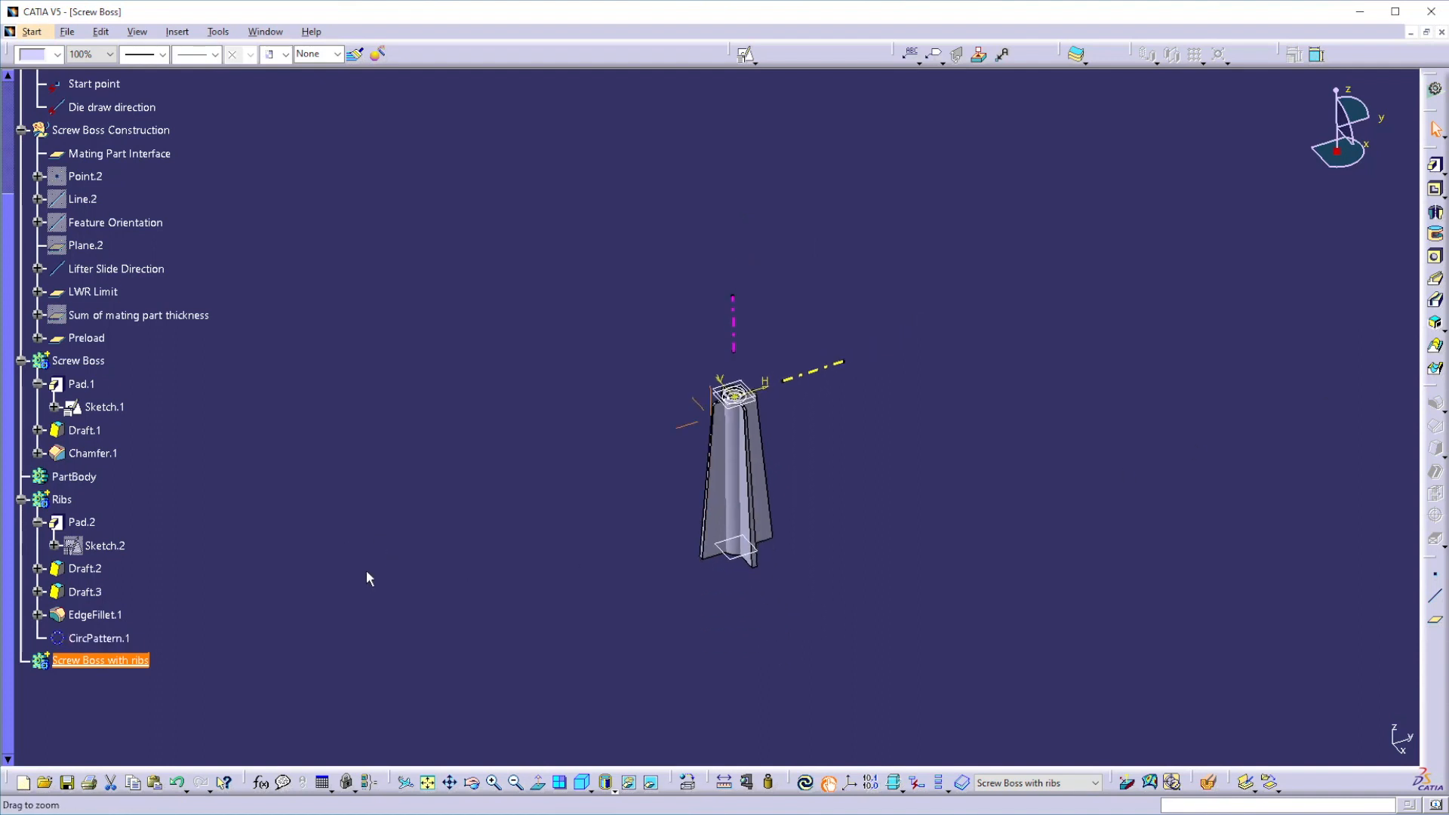
pyautogui.click(21, 499)
pyautogui.click(223, 542)
pyautogui.click(210, 446)
pyautogui.rightClick(85, 360)
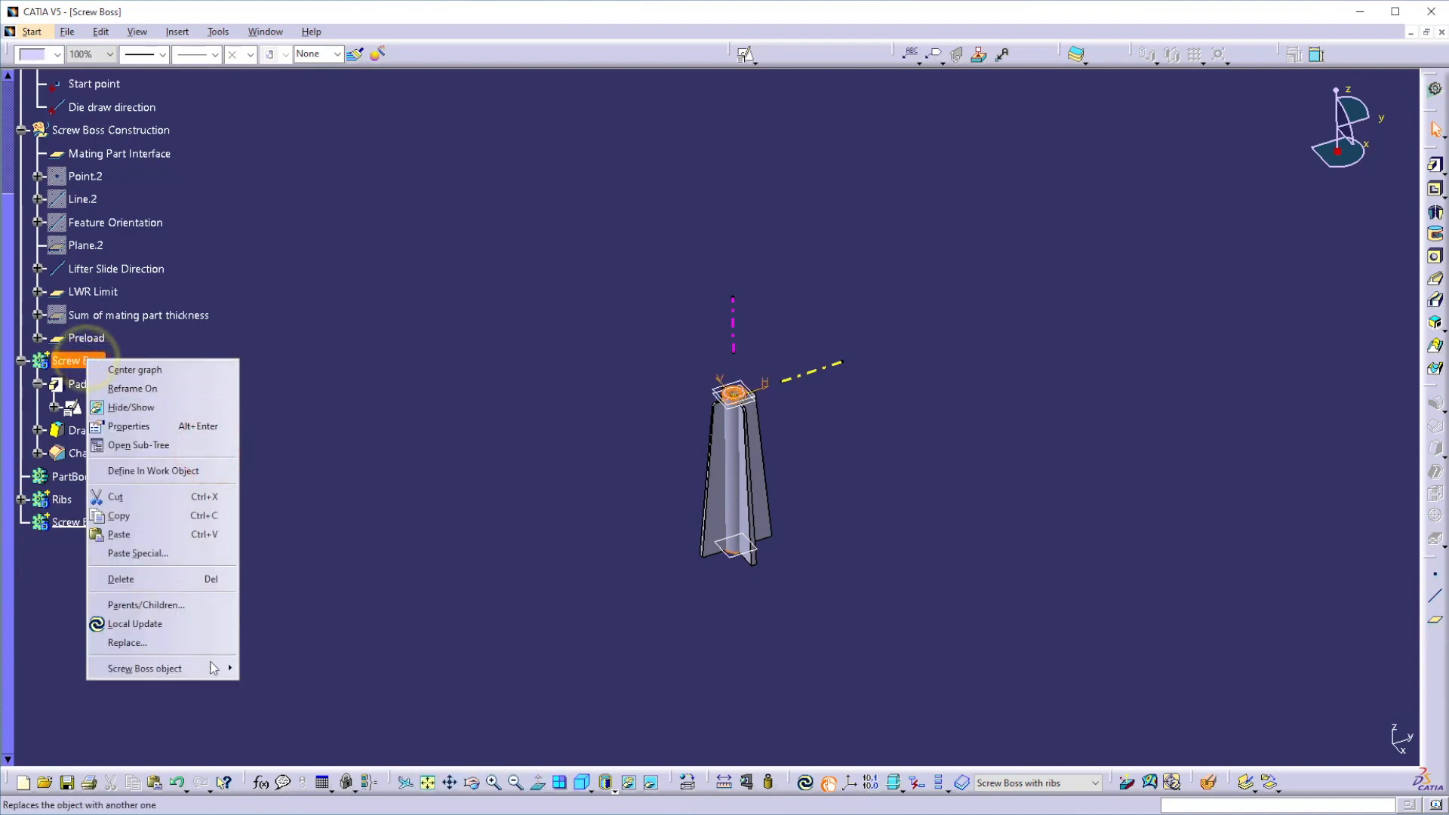
pyautogui.moveTo(151, 668)
pyautogui.click(296, 487)
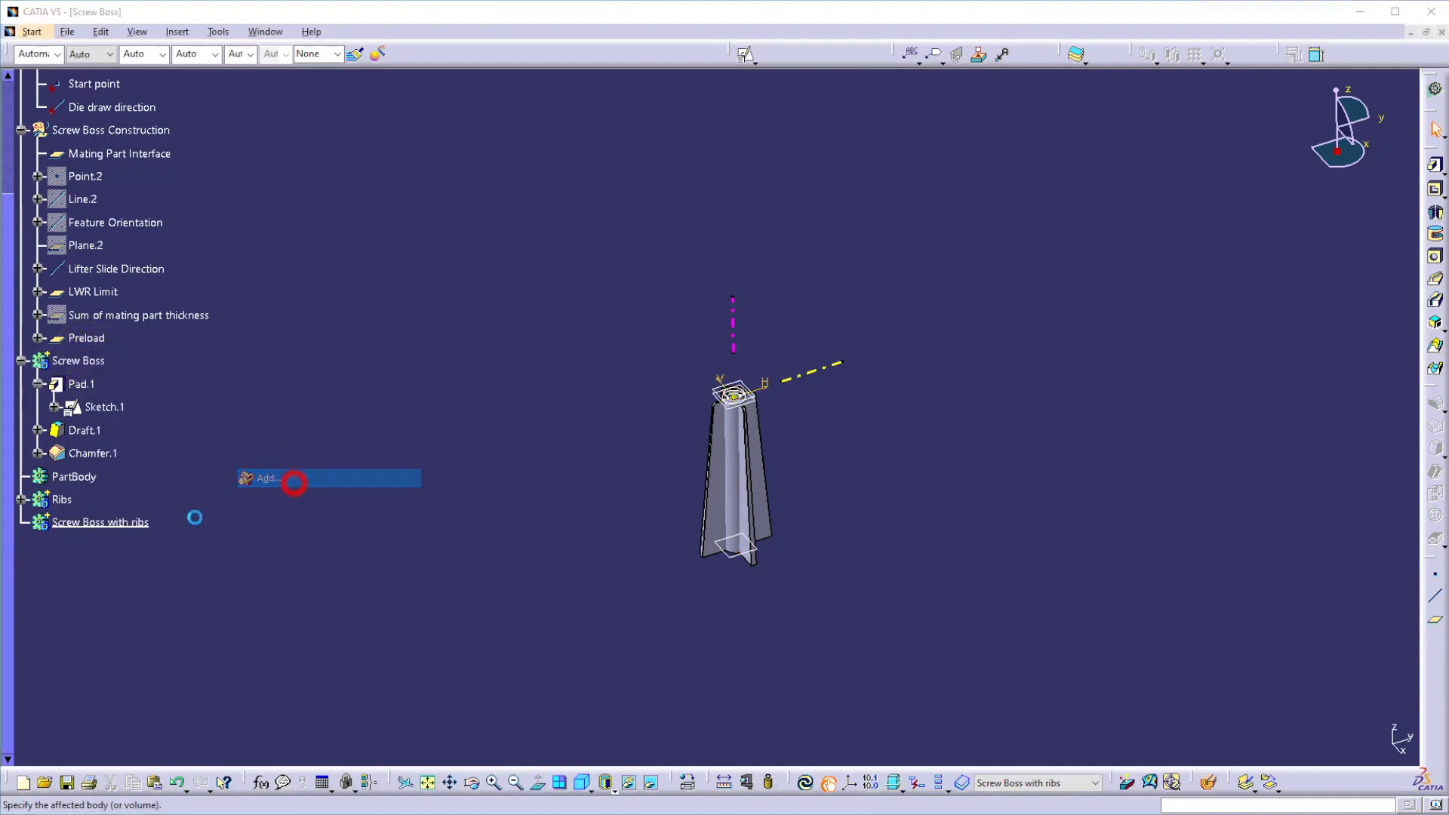
pyautogui.click(1268, 740)
pyautogui.click(362, 593)
pyautogui.click(21, 406)
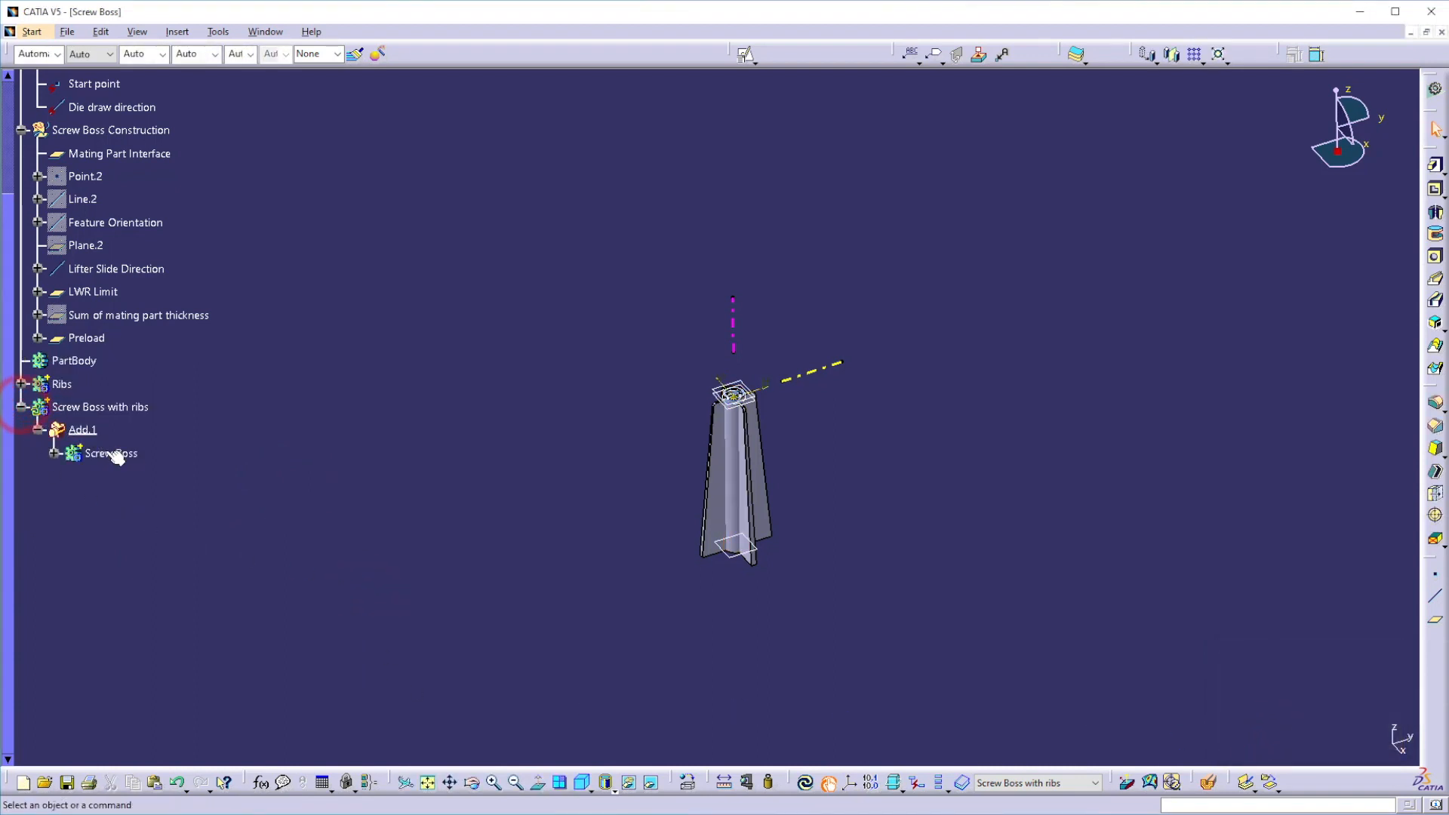
pyautogui.click(218, 456)
# Step: Union Trim the Ribs body with the Screw Boss with ribs body, choosing a rib face inside the tube's bore as the face to remove
pyautogui.rightClick(65, 385)
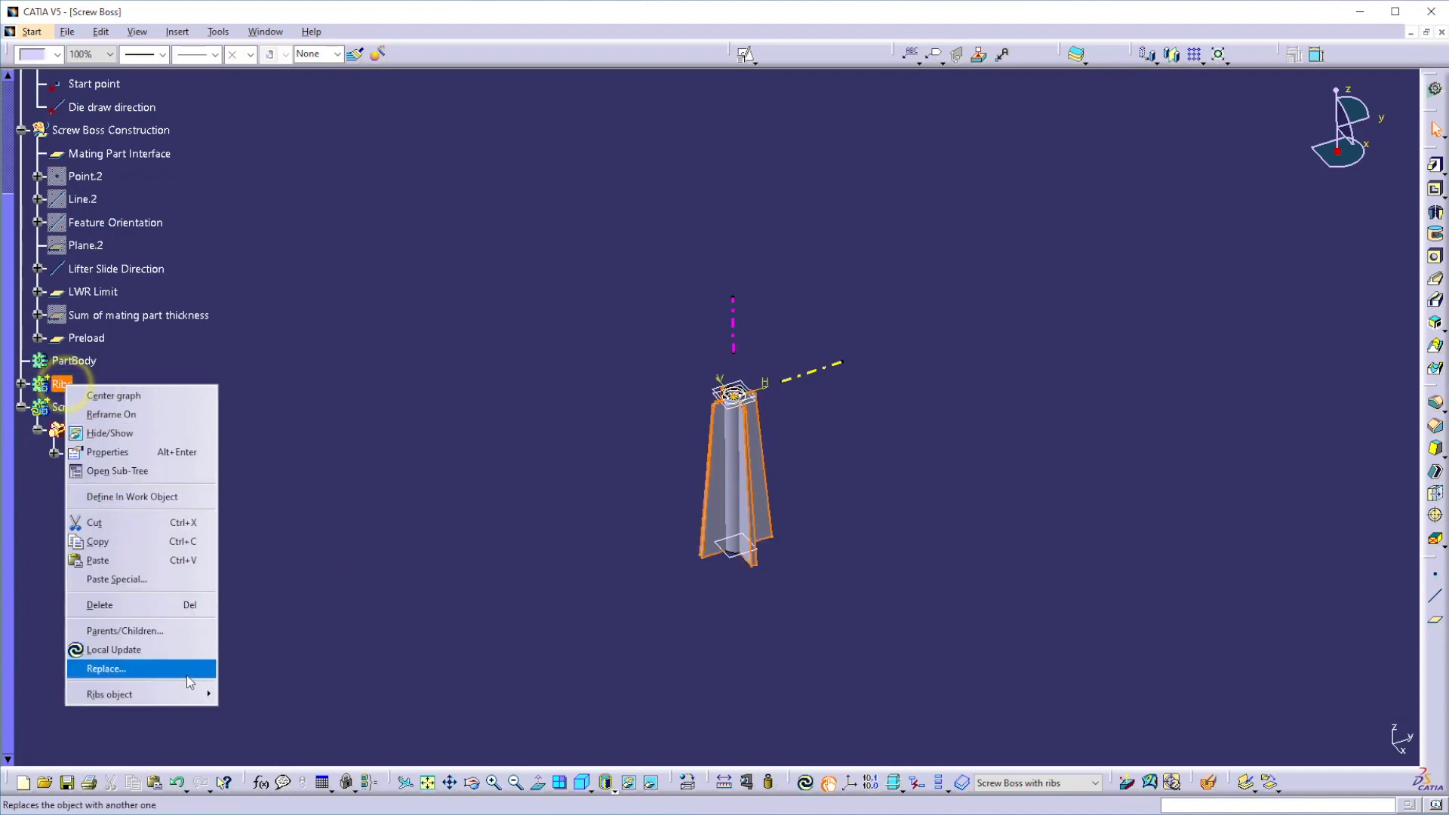
pyautogui.moveTo(193, 694)
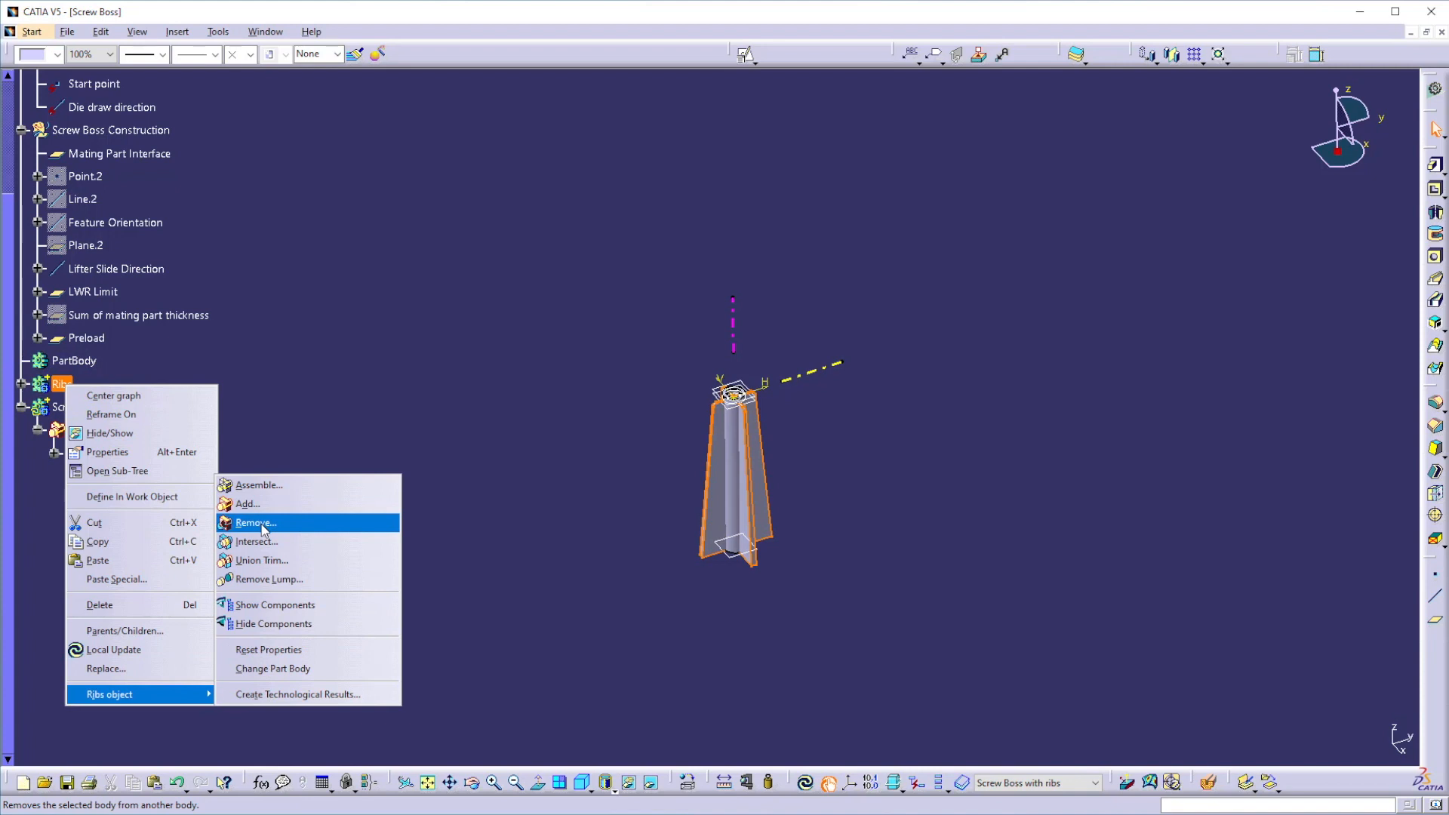
pyautogui.click(265, 562)
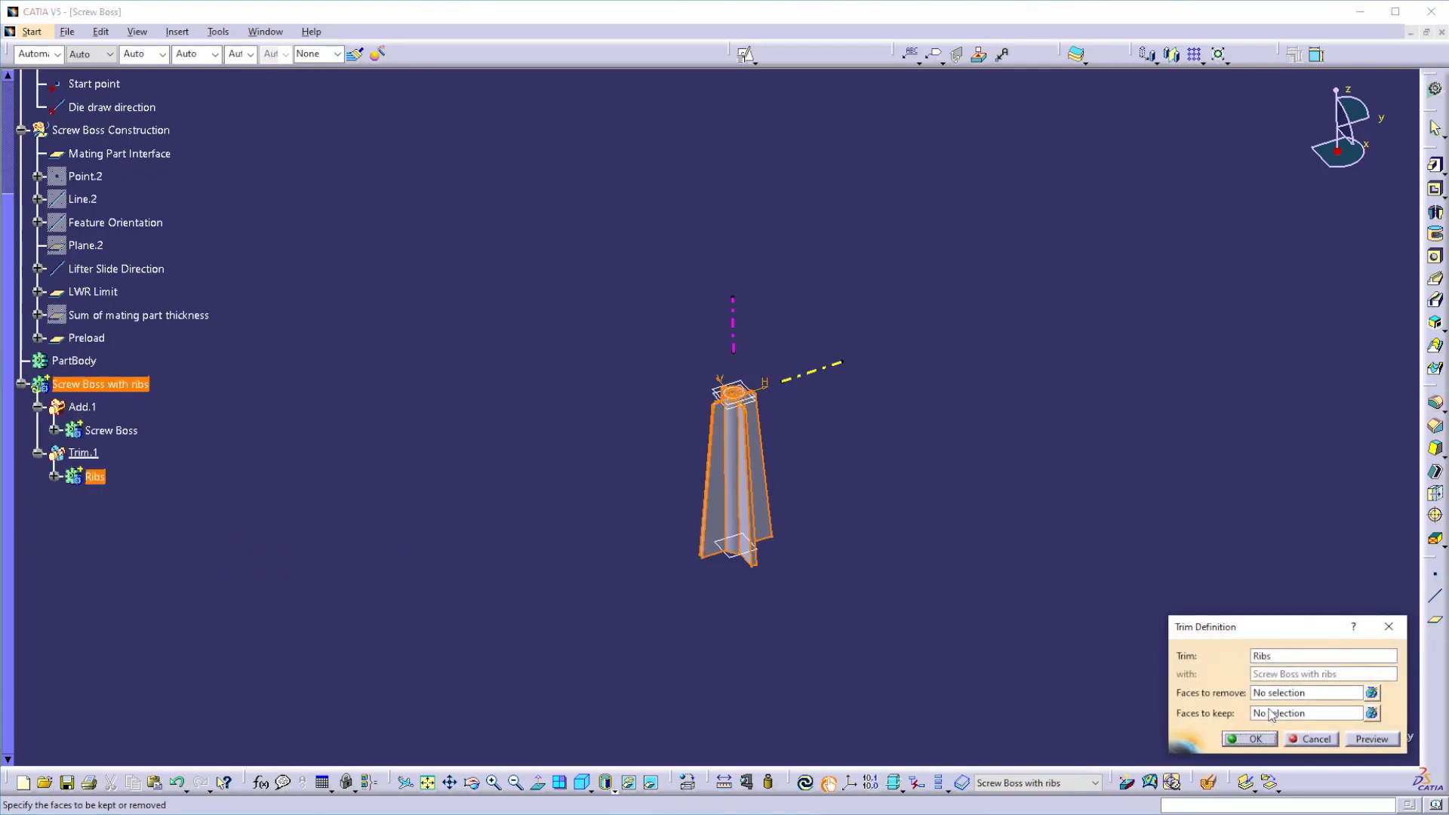
pyautogui.moveTo(715, 526); pyautogui.dragTo(649, 458, button='middle')
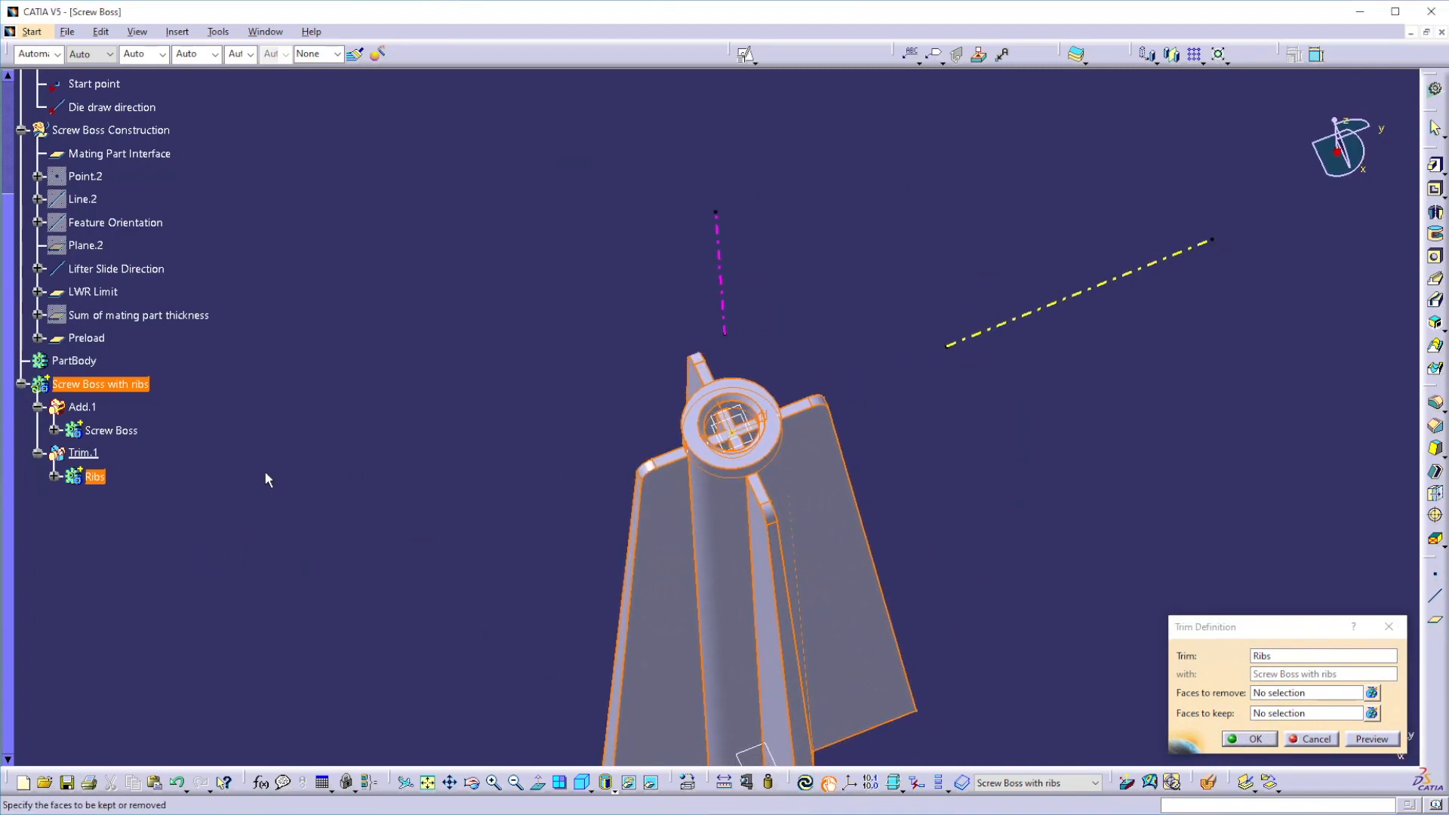
pyautogui.click(1268, 693)
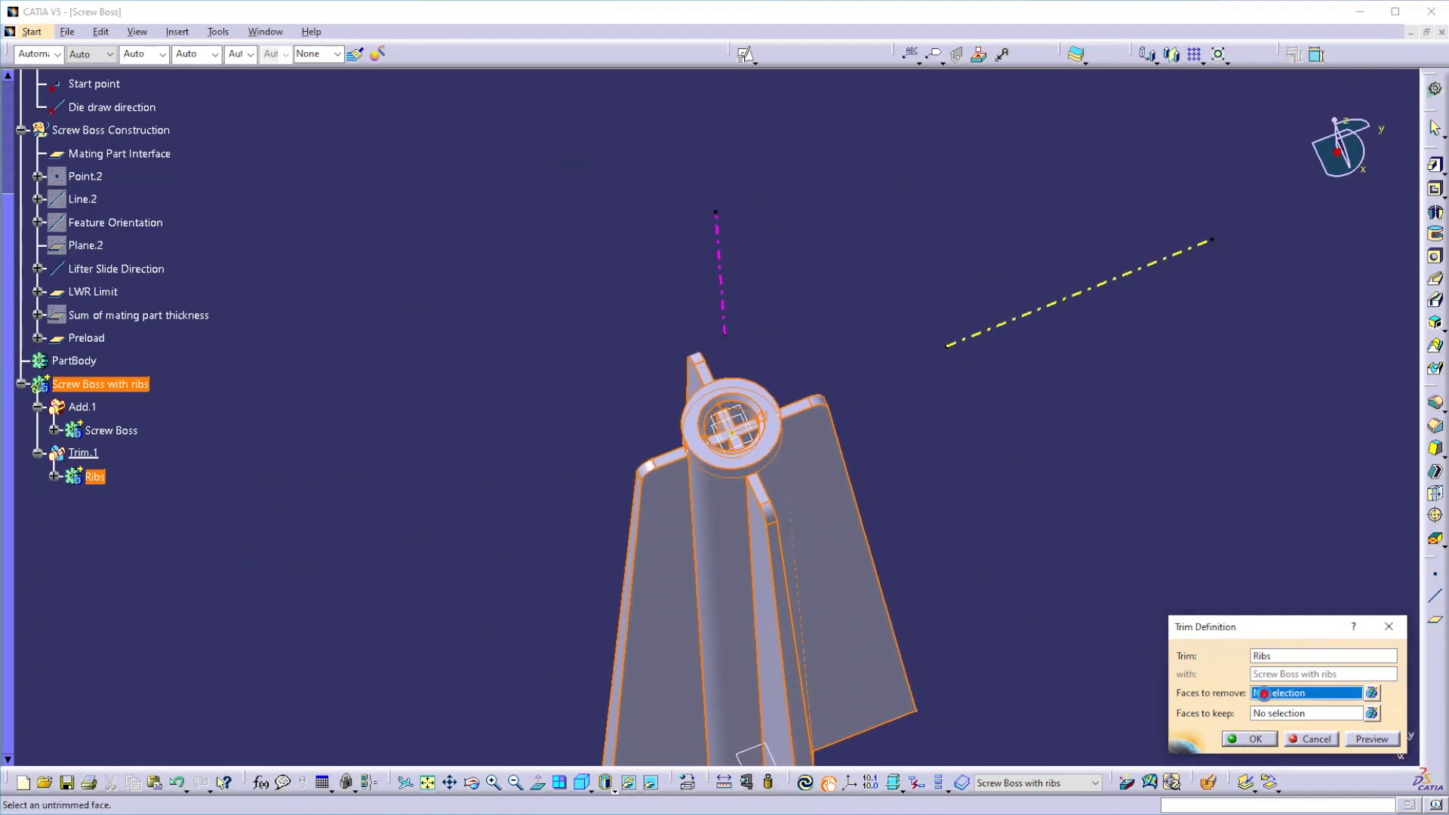
pyautogui.moveTo(527, 513); pyautogui.dragTo(533, 370, button='middle')
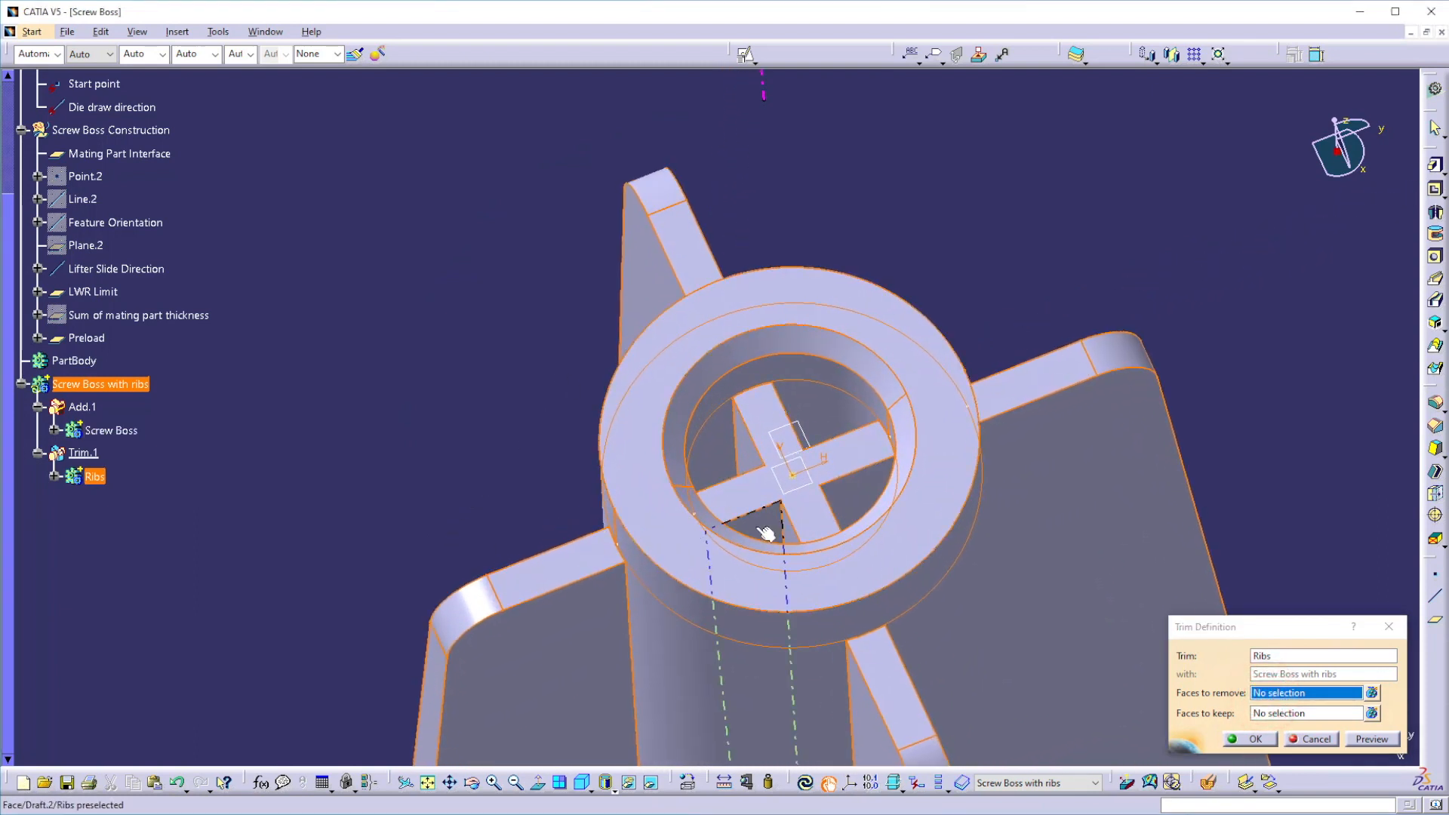
pyautogui.click(54, 476)
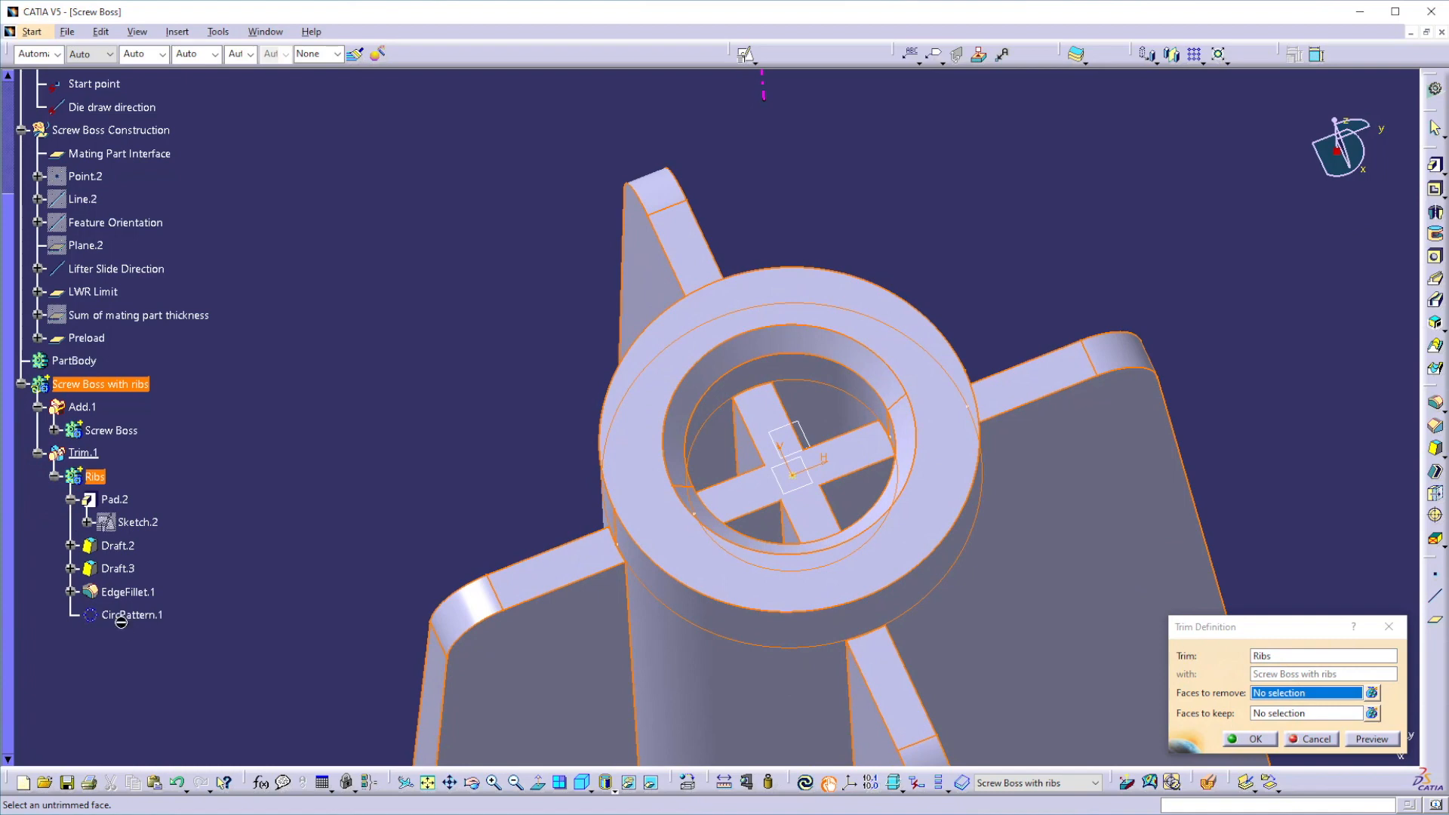
pyautogui.click(761, 530)
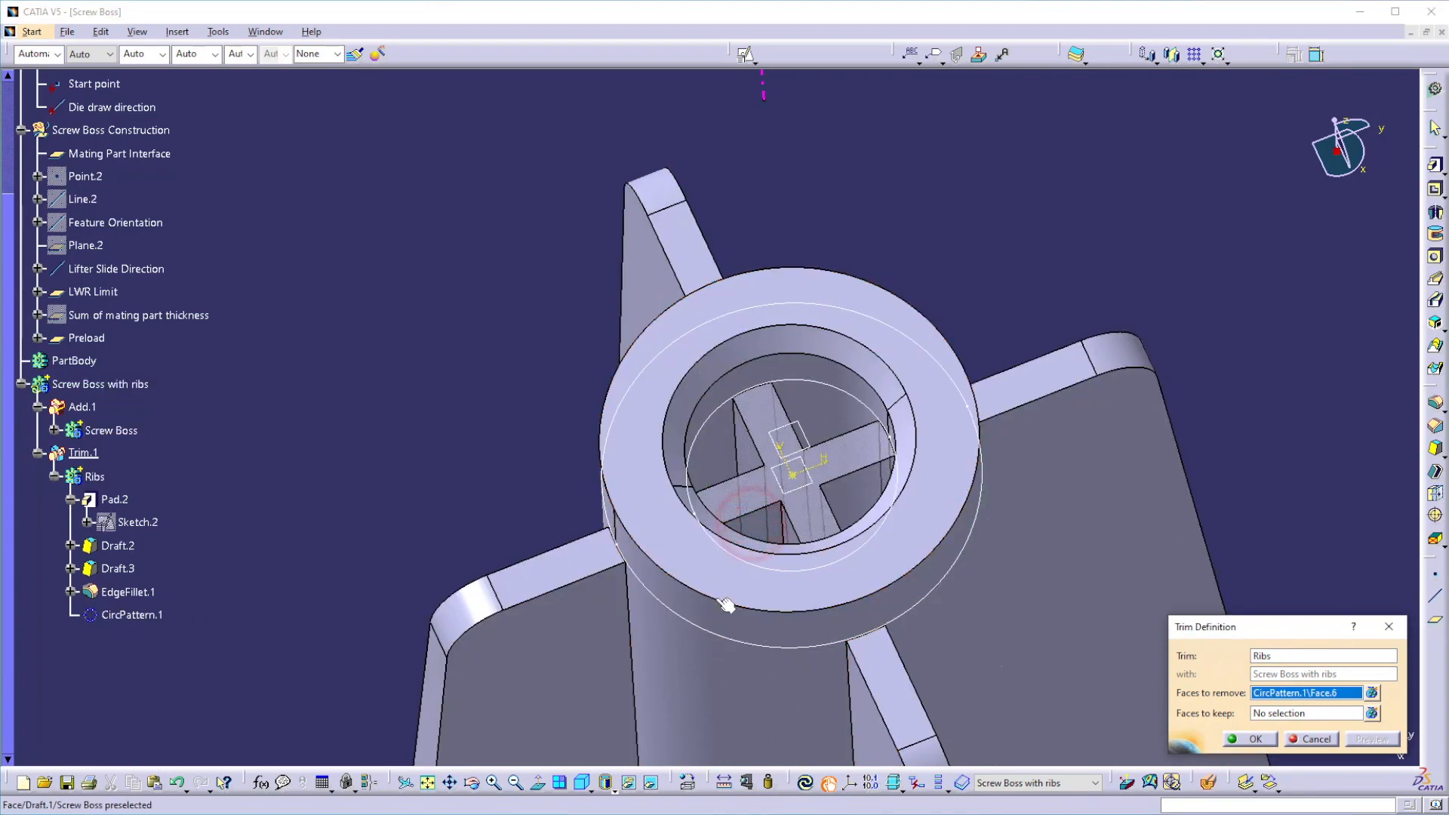
pyautogui.click(1249, 739)
pyautogui.moveTo(650, 410); pyautogui.dragTo(663, 604, button='middle')
pyautogui.click(254, 557)
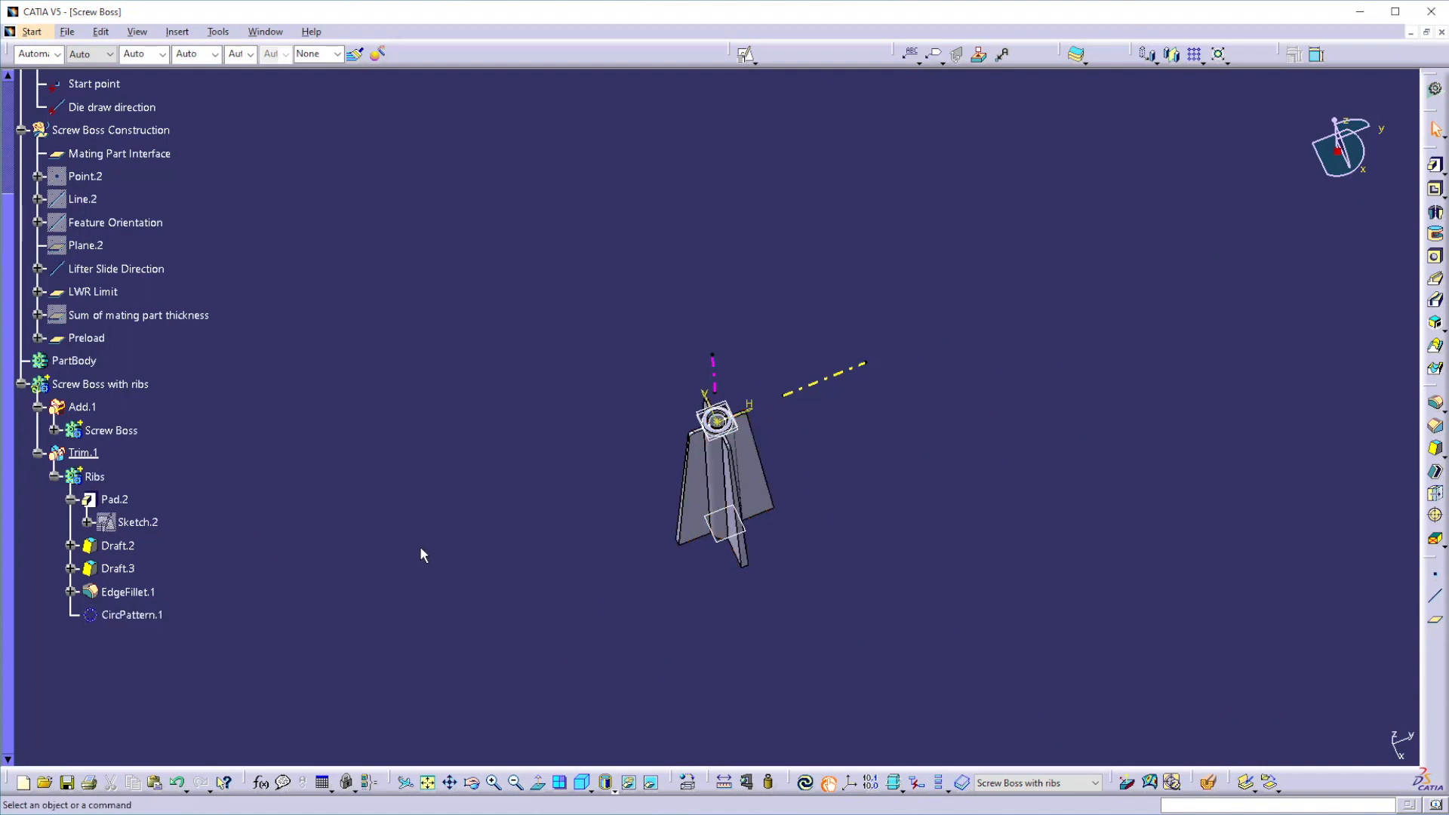
# Step: Set the ribs' circular pattern to 3 instances, keeping the complete crown
pyautogui.doubleClick(132, 613)
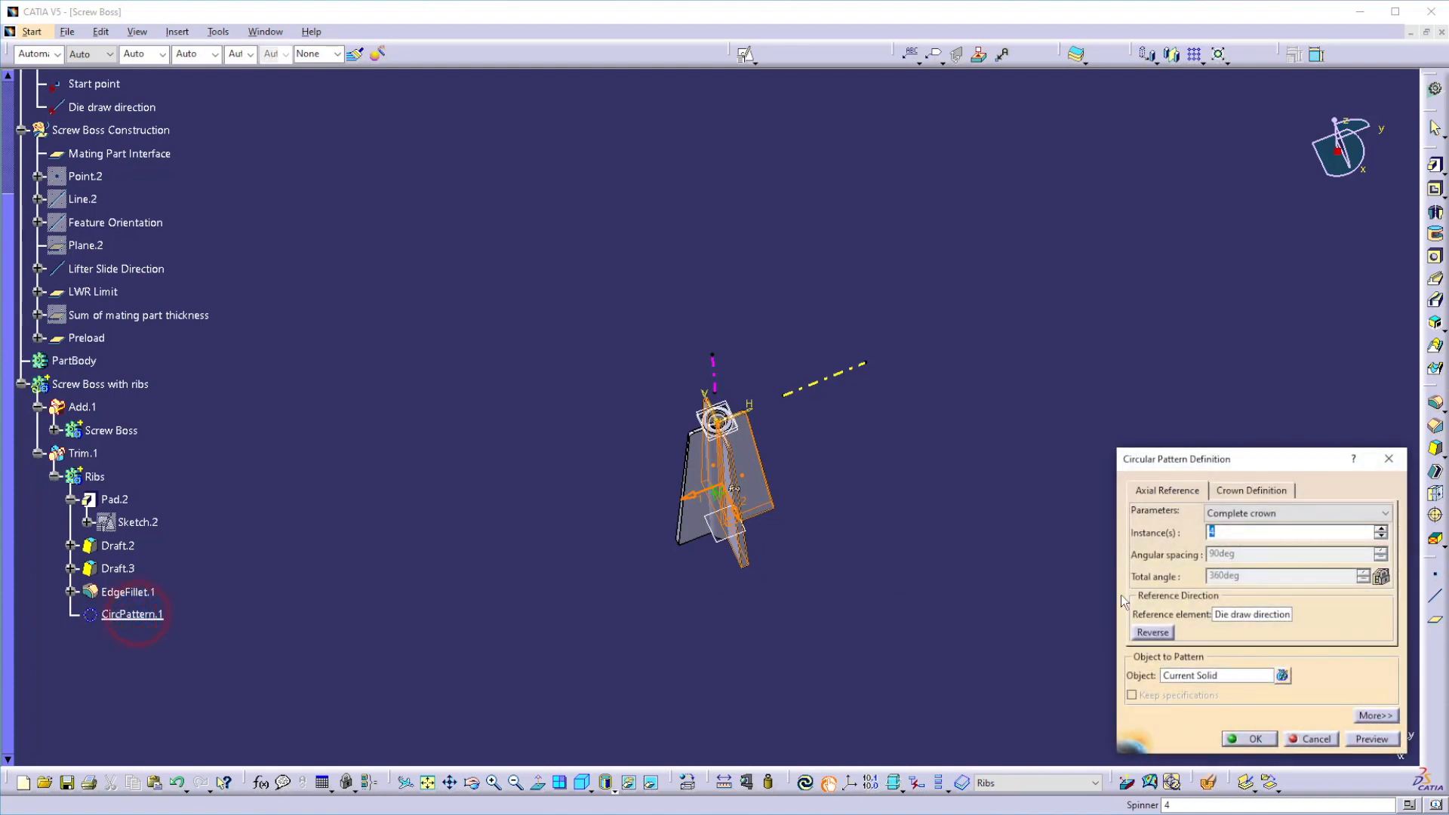
pyautogui.click(1381, 536)
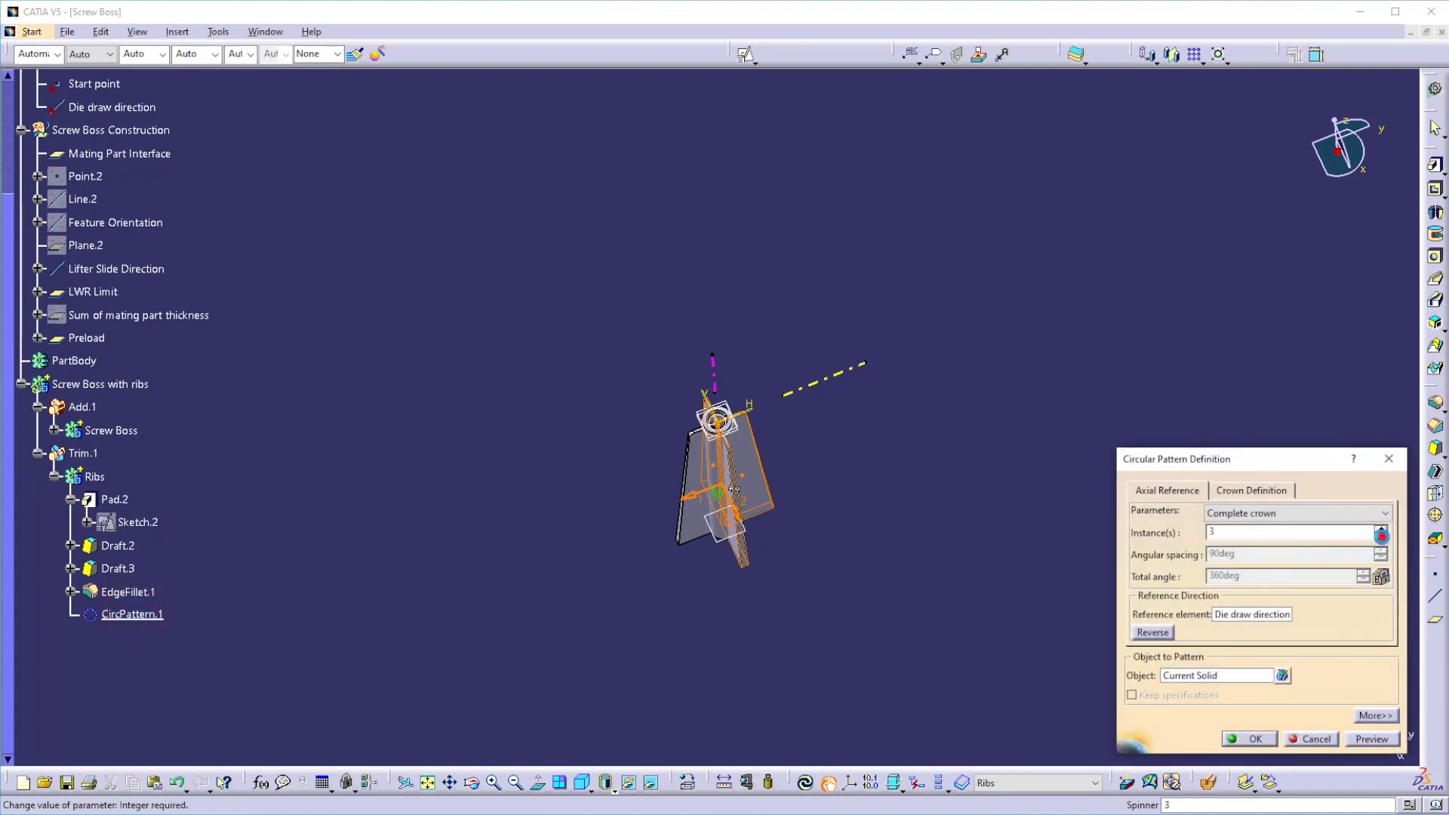
pyautogui.click(1249, 738)
pyautogui.click(815, 649)
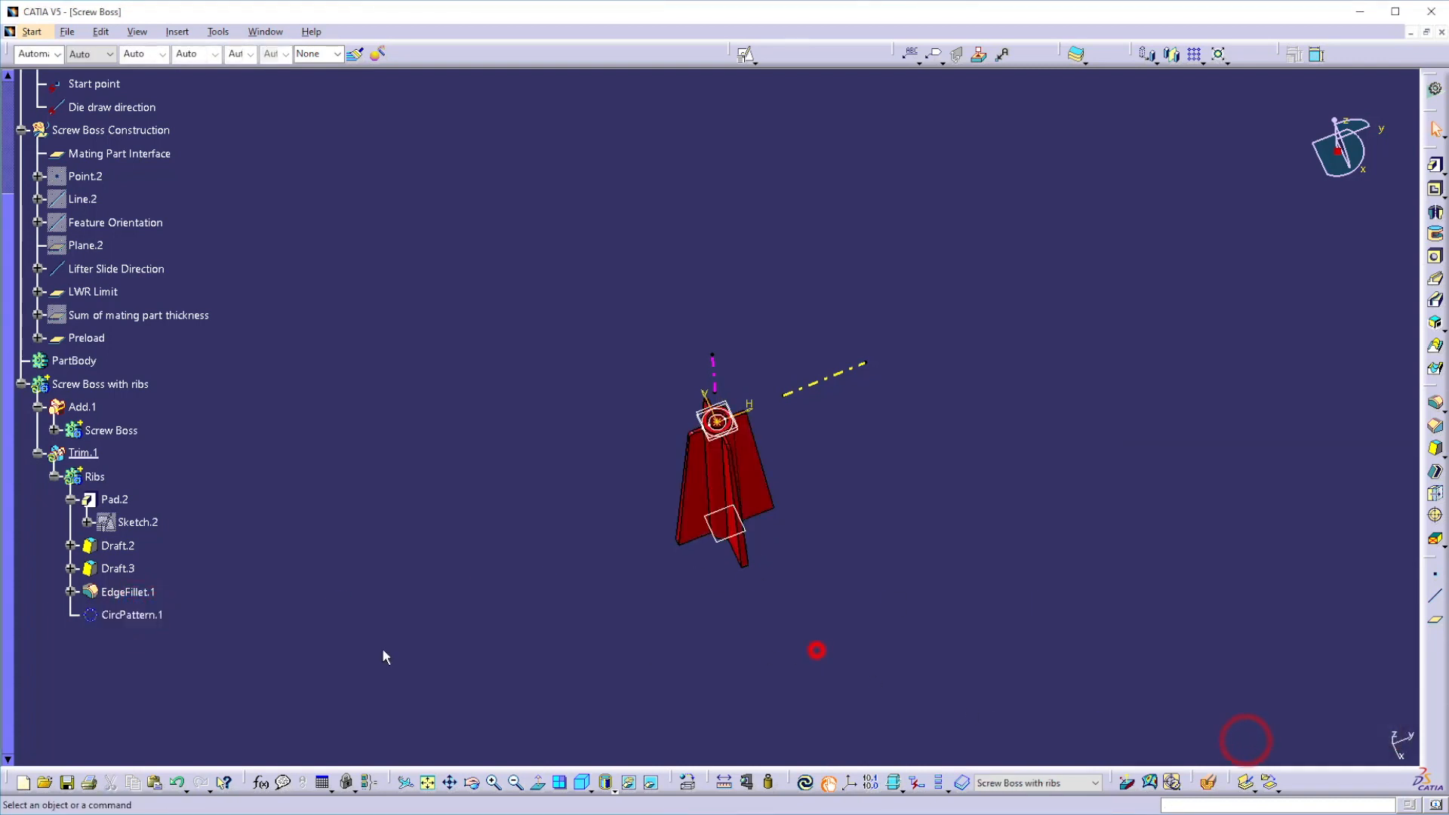
# Step: Update the ribs' trim feature locally to rebuild the body with the changed pattern
pyautogui.click(83, 453)
pyautogui.rightClick(83, 452)
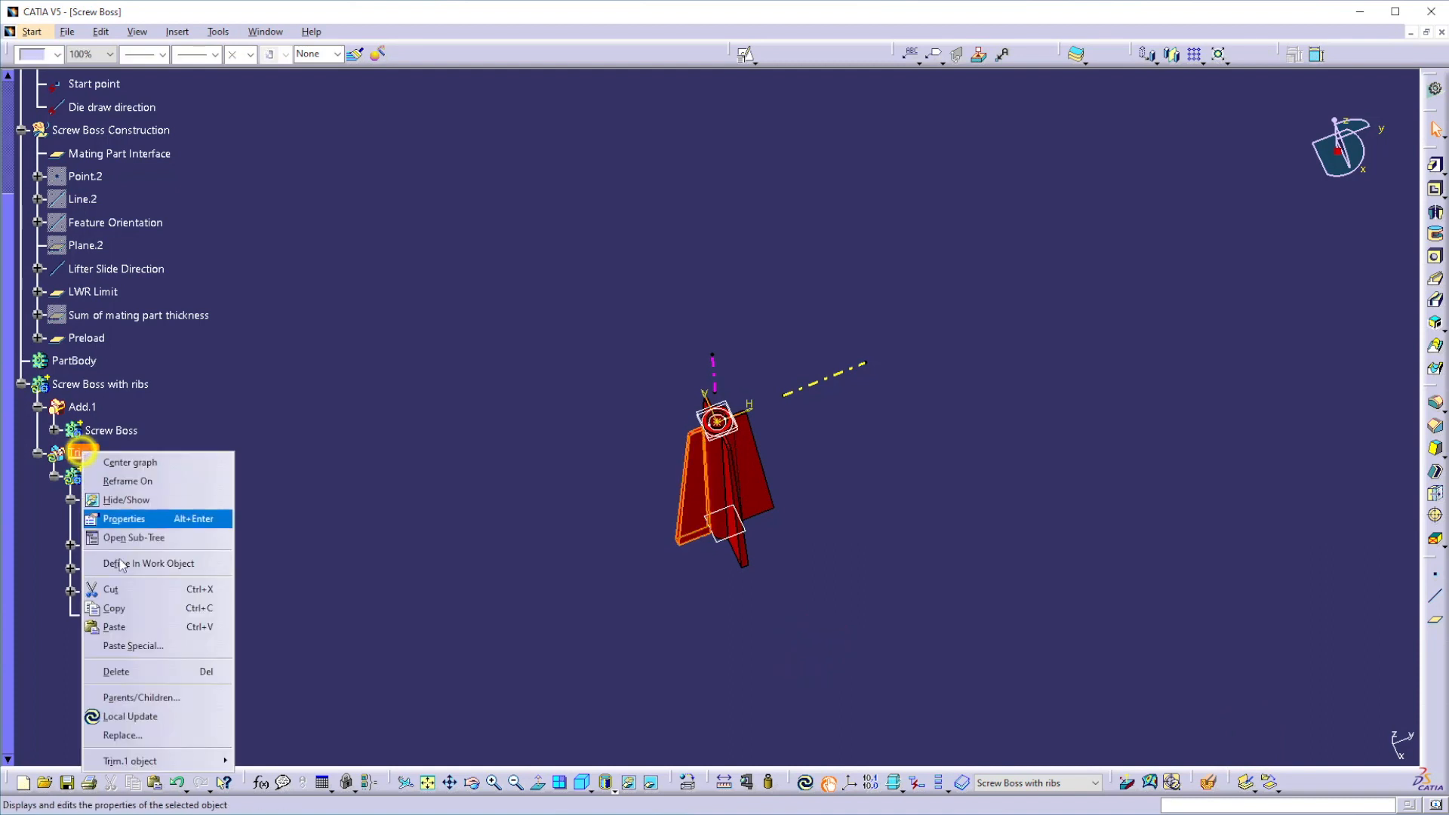
pyautogui.click(124, 714)
pyautogui.click(590, 595)
pyautogui.keyDown('ctrl'); pyautogui.moveTo(589, 594); pyautogui.dragTo(579, 396, button='middle'); pyautogui.keyUp('ctrl')
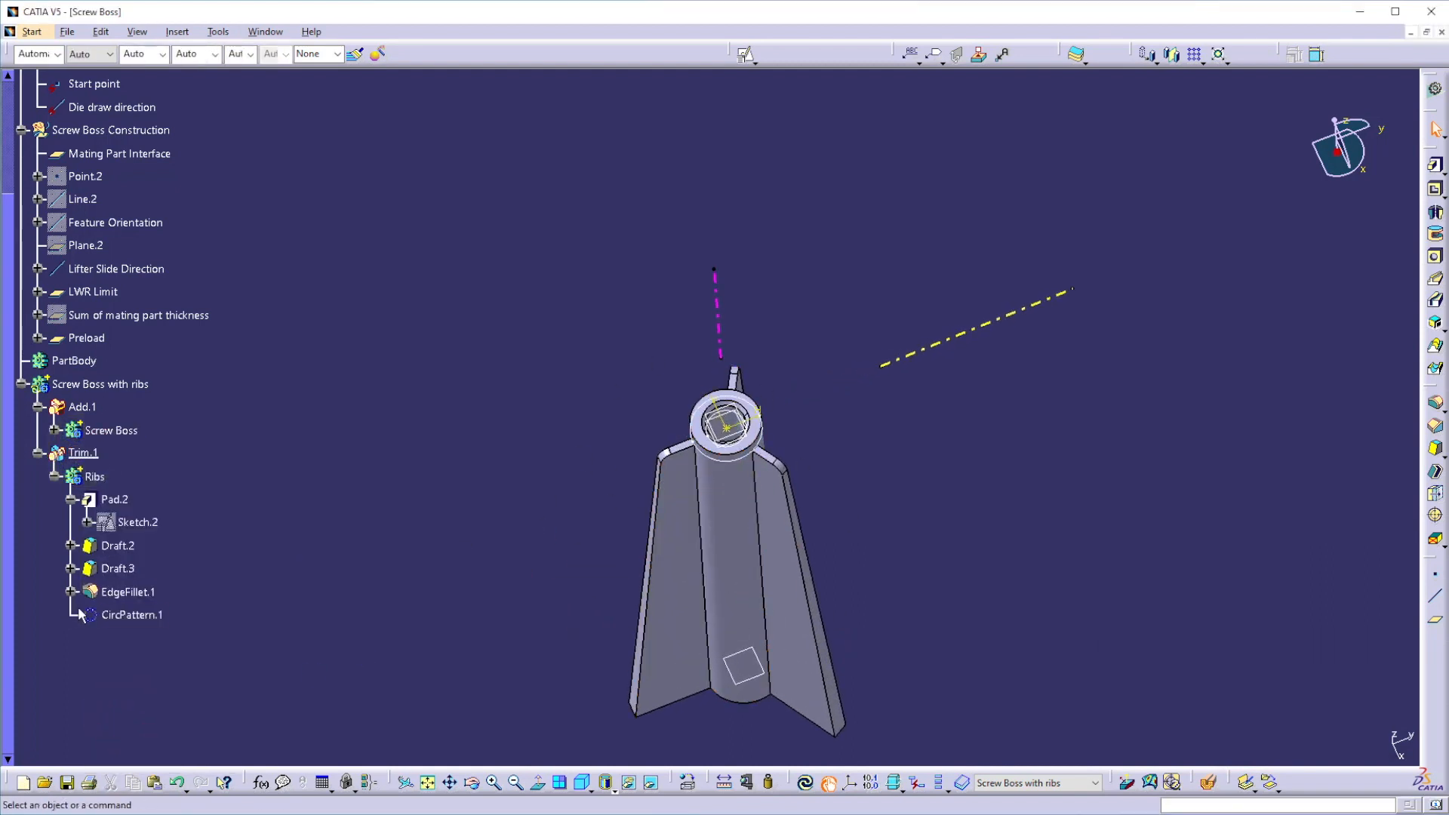
# Step: Re-apply the definition of the ribs' circular pattern and locally update the trim operation
pyautogui.doubleClick(132, 615)
pyautogui.click(1241, 534)
pyautogui.press('Return')
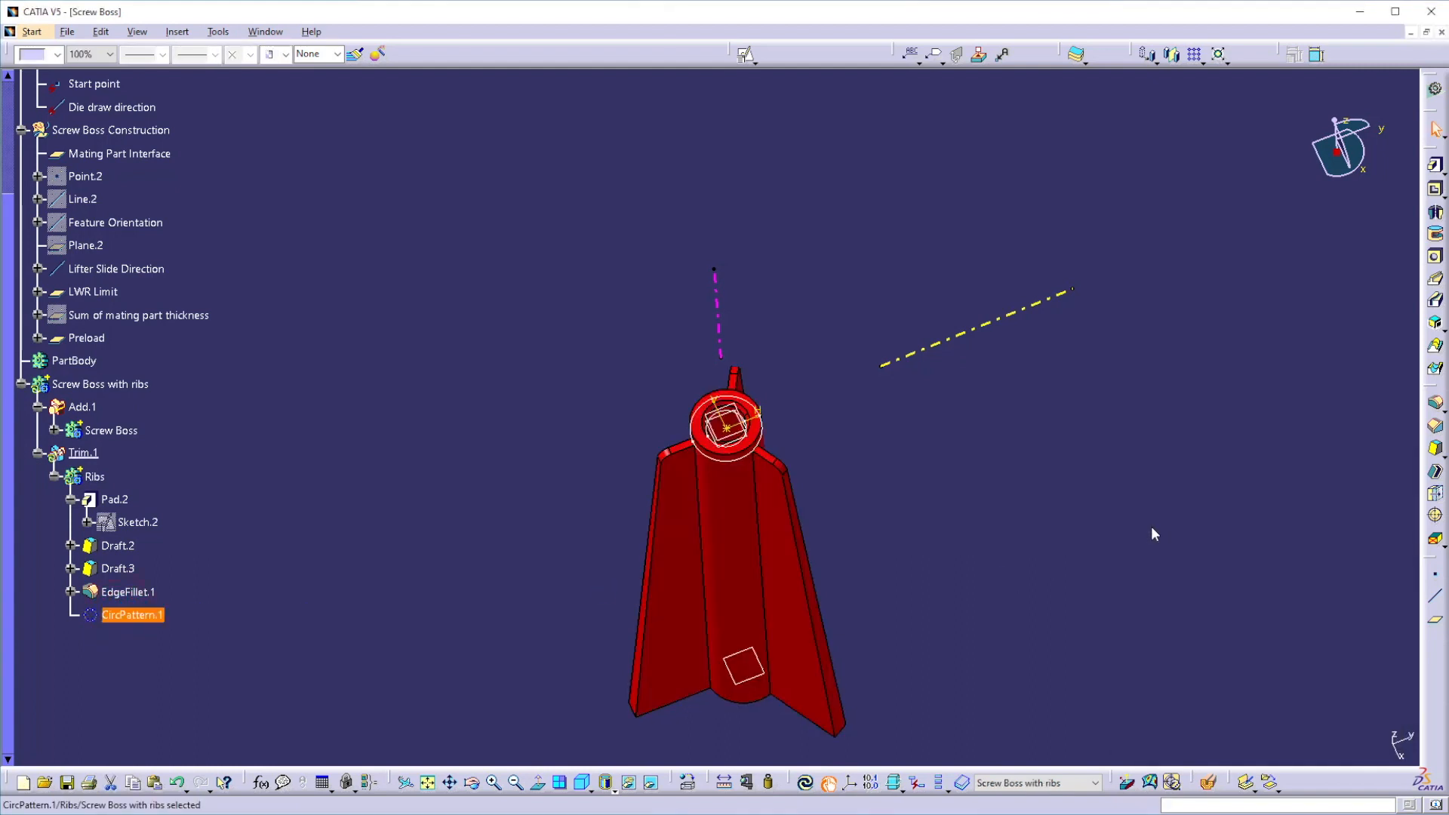
pyautogui.rightClick(83, 453)
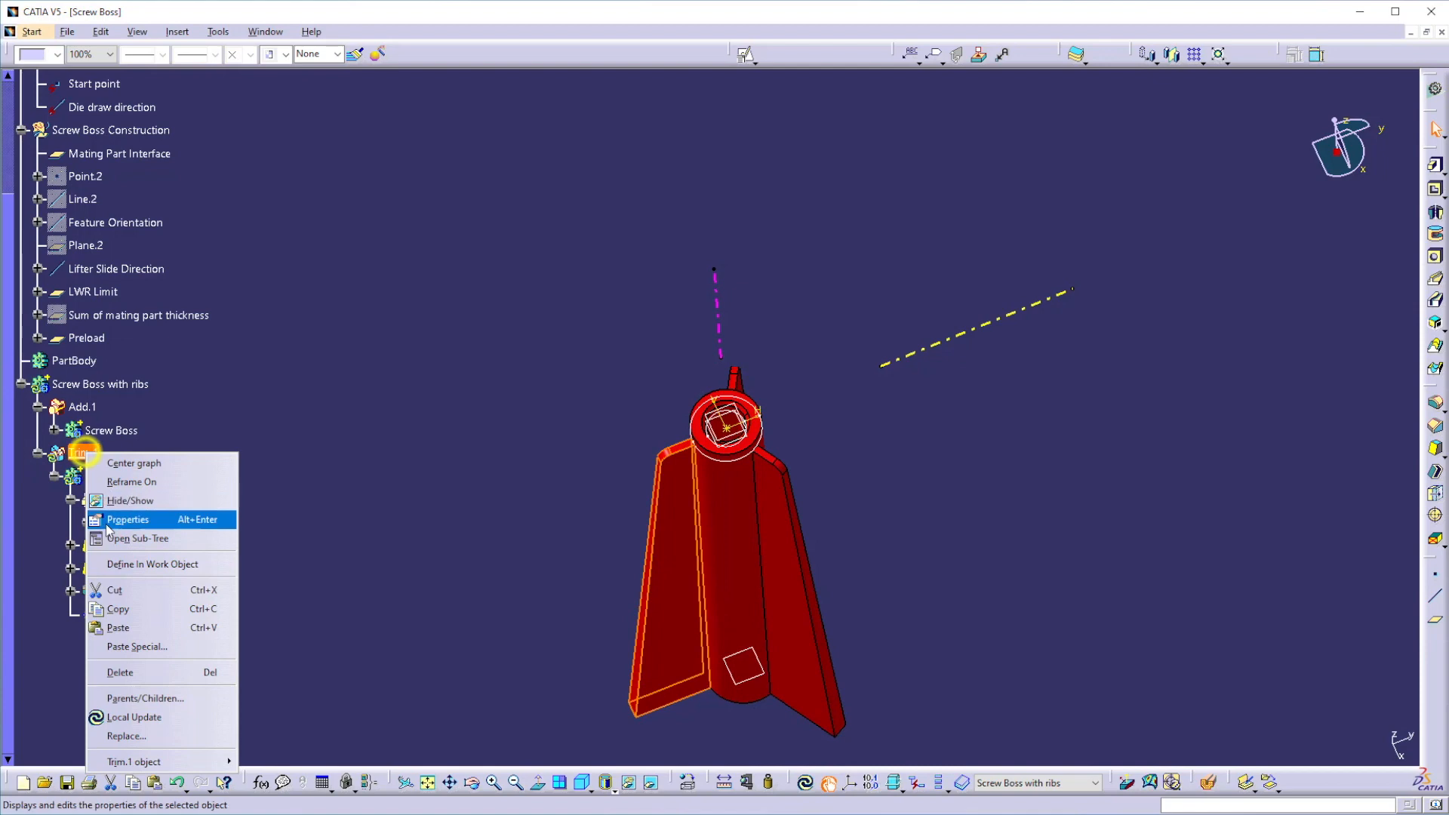
pyautogui.click(123, 715)
pyautogui.moveTo(350, 462); pyautogui.dragTo(569, 550, button='middle')
pyautogui.click(933, 439)
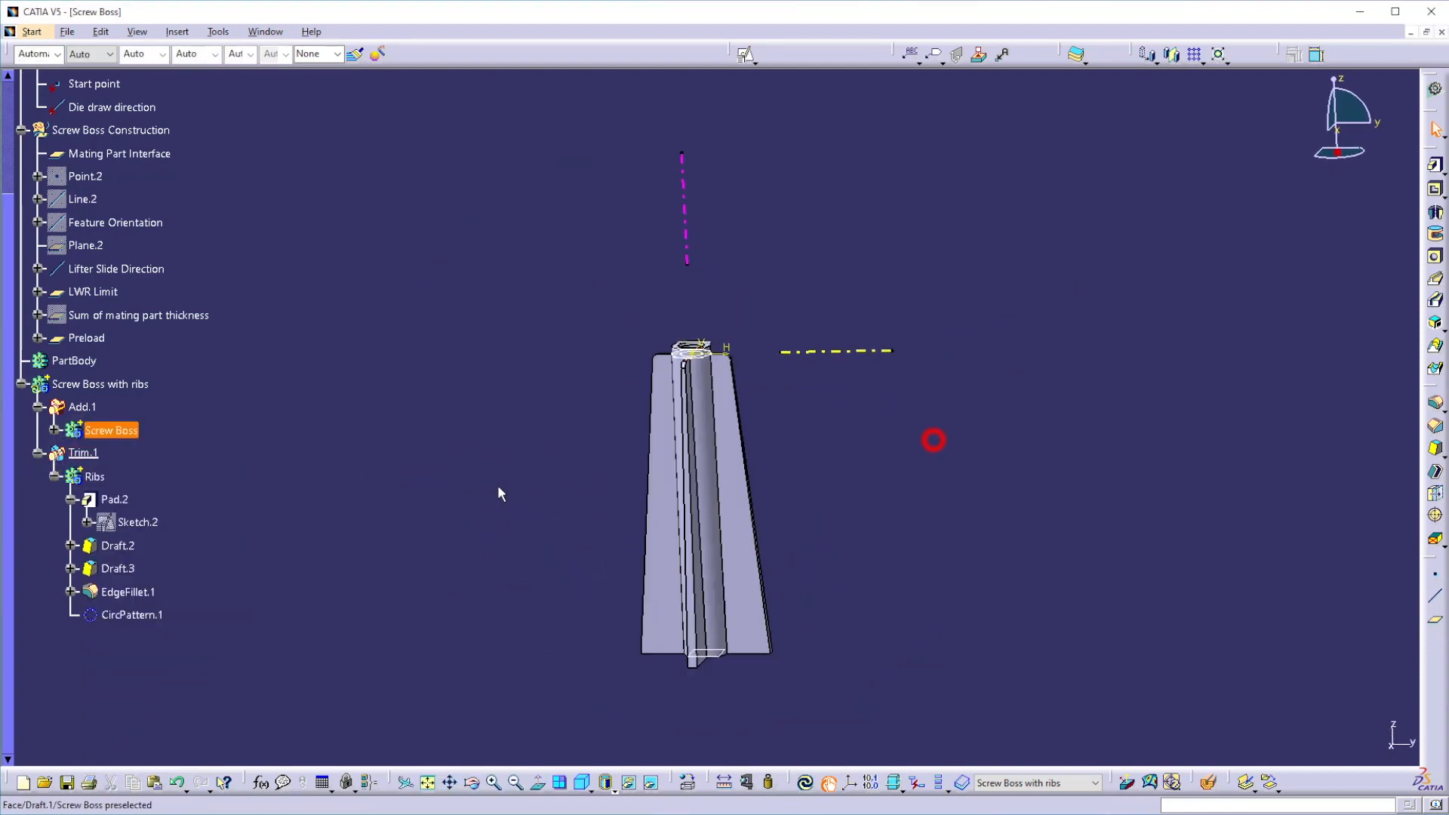
# Step: Hide the screw boss profile sketch and the Mating Part Interface and Preload planes
pyautogui.click(55, 430)
pyautogui.click(370, 501)
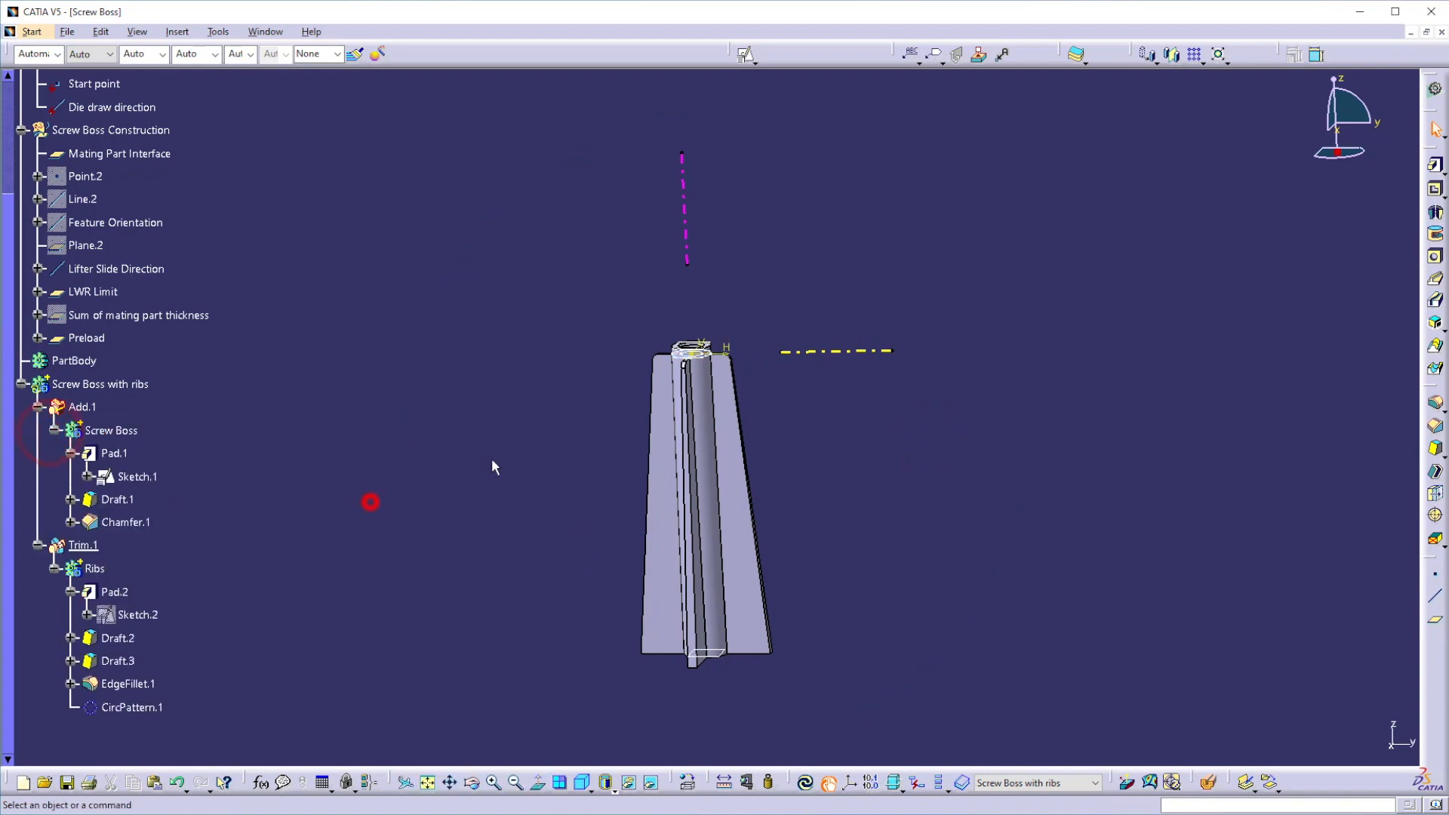
pyautogui.rightClick(712, 354)
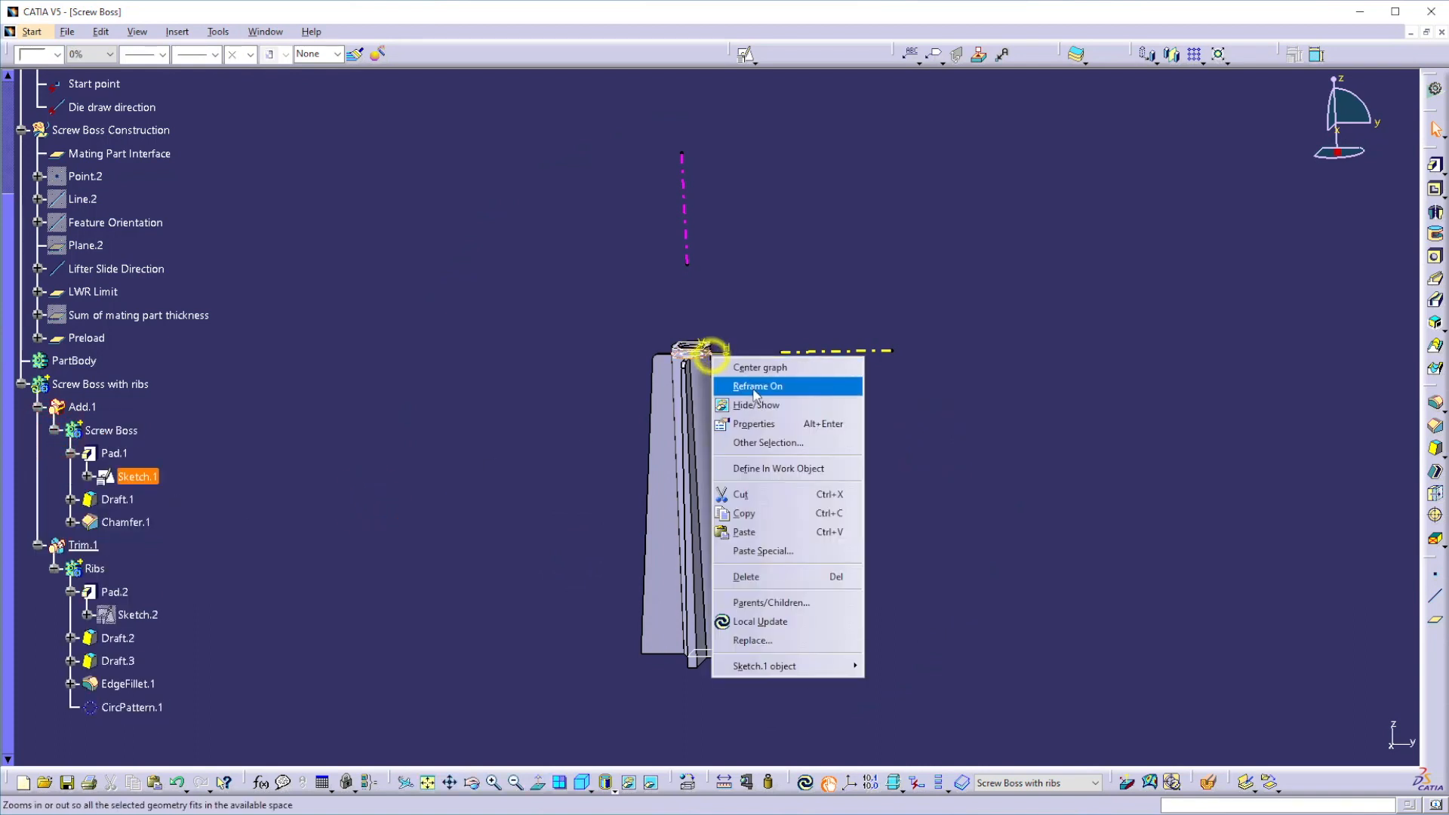
pyautogui.click(754, 397)
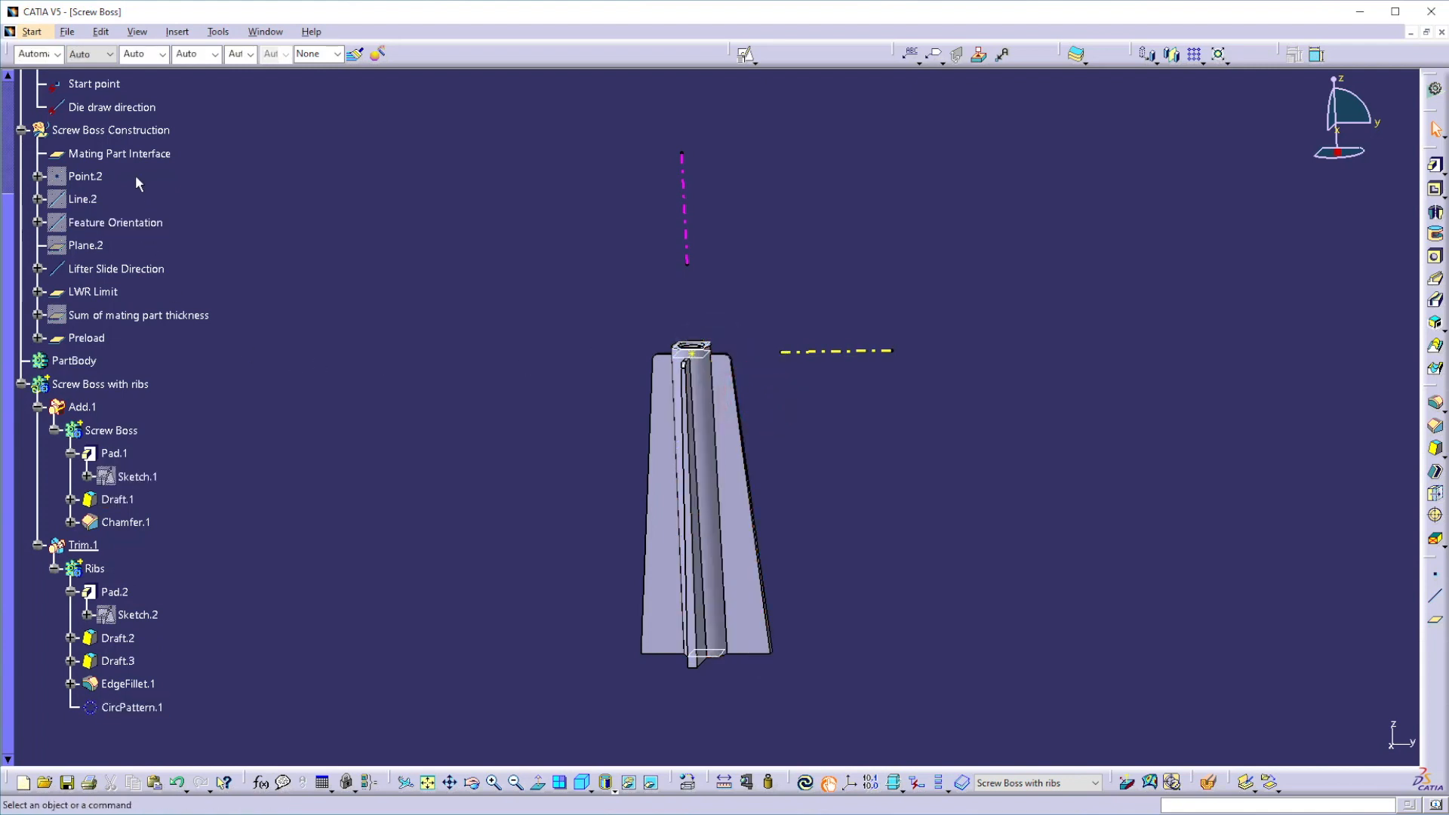
pyautogui.rightClick(113, 153)
pyautogui.click(178, 197)
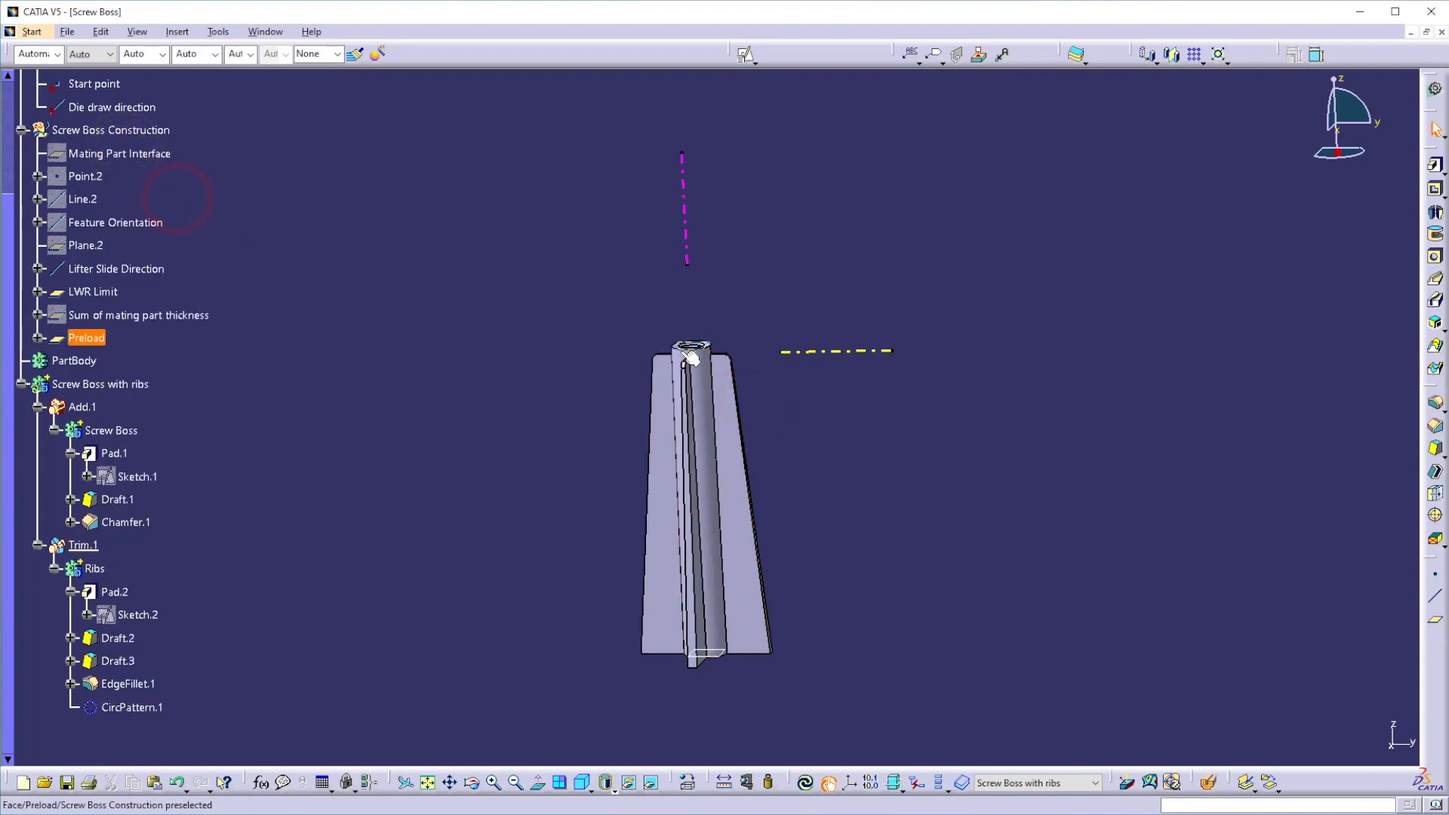
pyautogui.rightClick(81, 337)
pyautogui.click(126, 386)
pyautogui.moveTo(679, 583); pyautogui.dragTo(911, 660, button='middle')
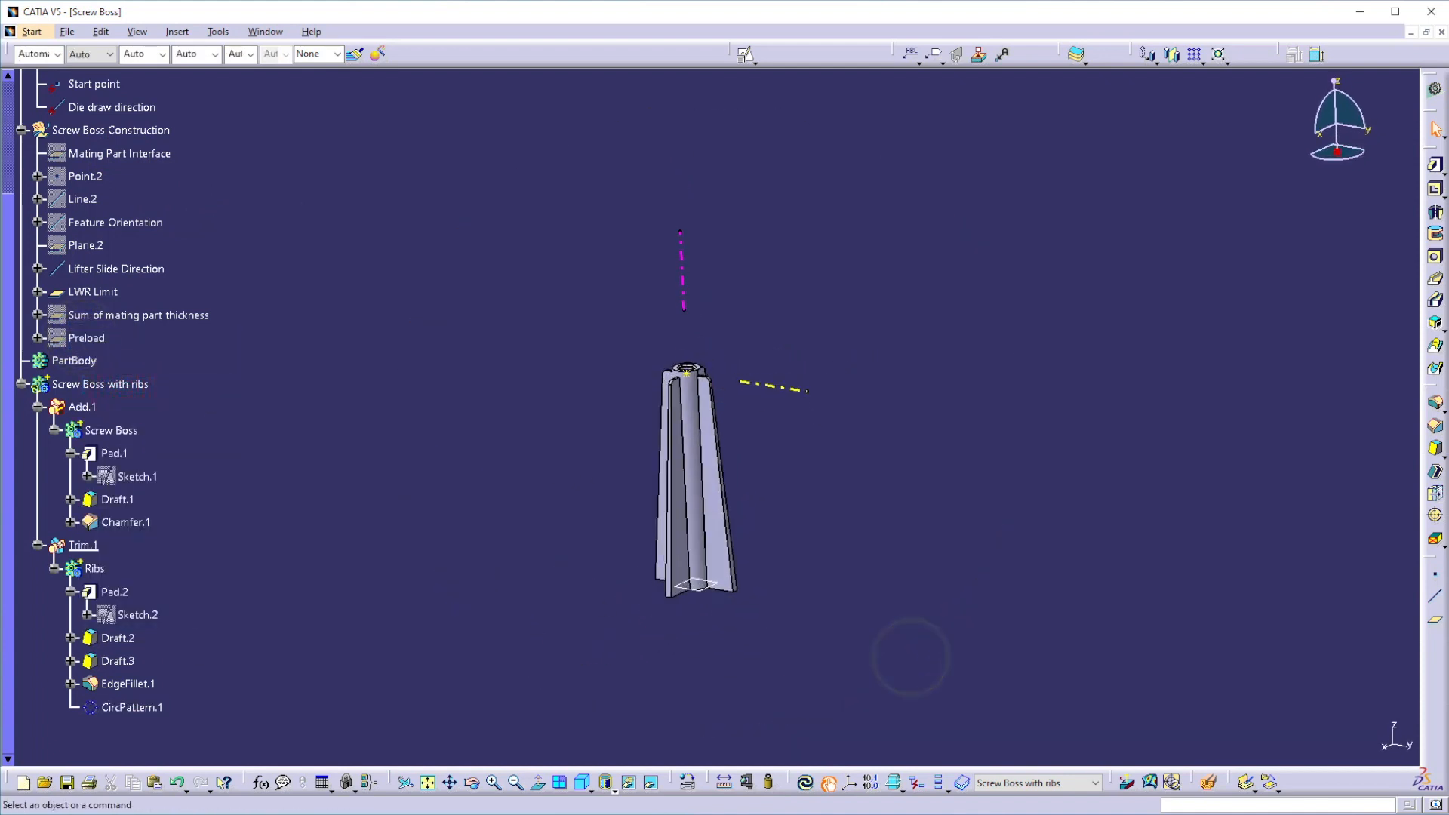
# Step: Collapse the trim operation's branch and locally update the Screw Boss with ribs body
pyautogui.click(37, 547)
pyautogui.rightClick(92, 379)
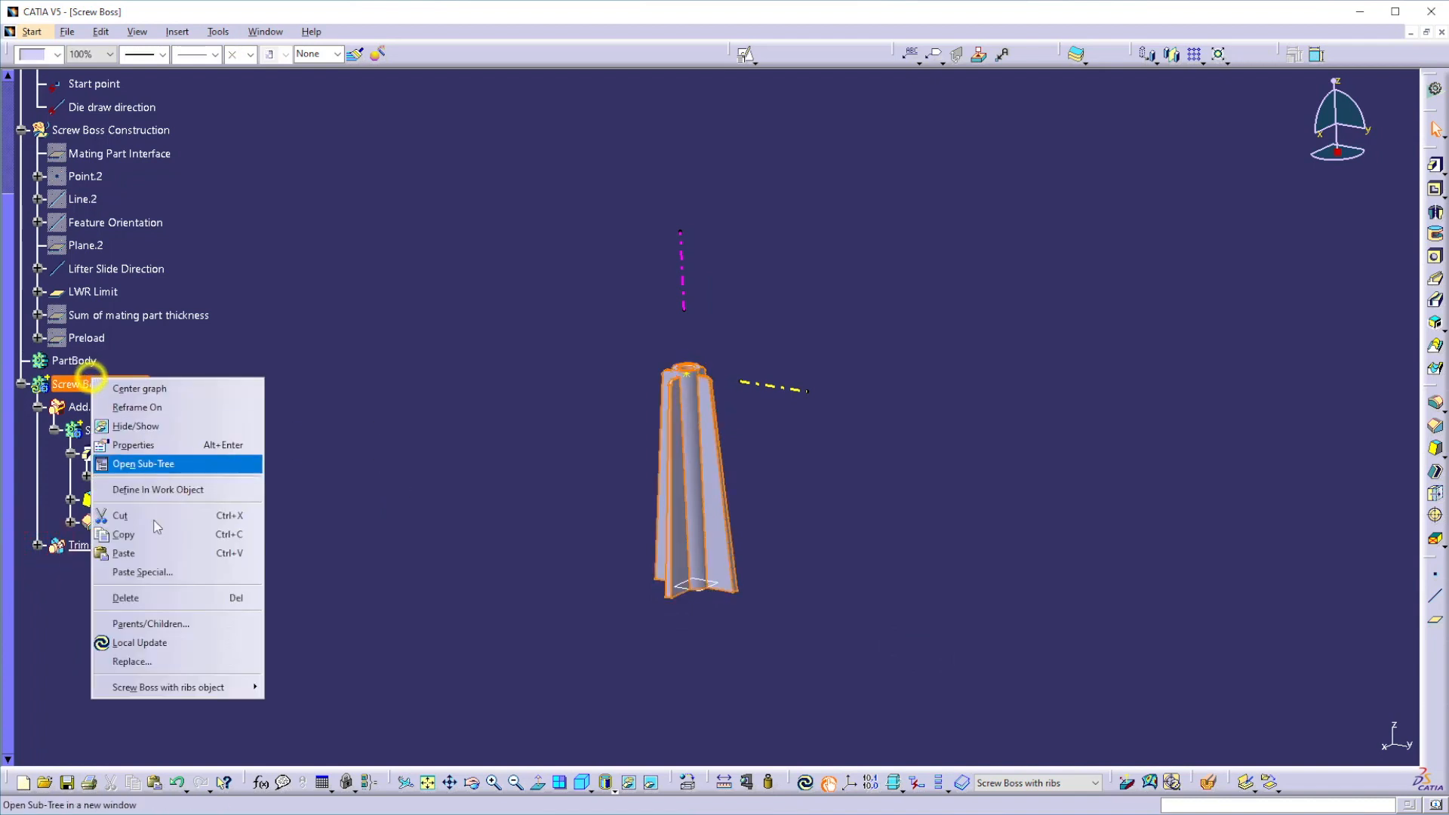
pyautogui.click(113, 643)
pyautogui.click(359, 588)
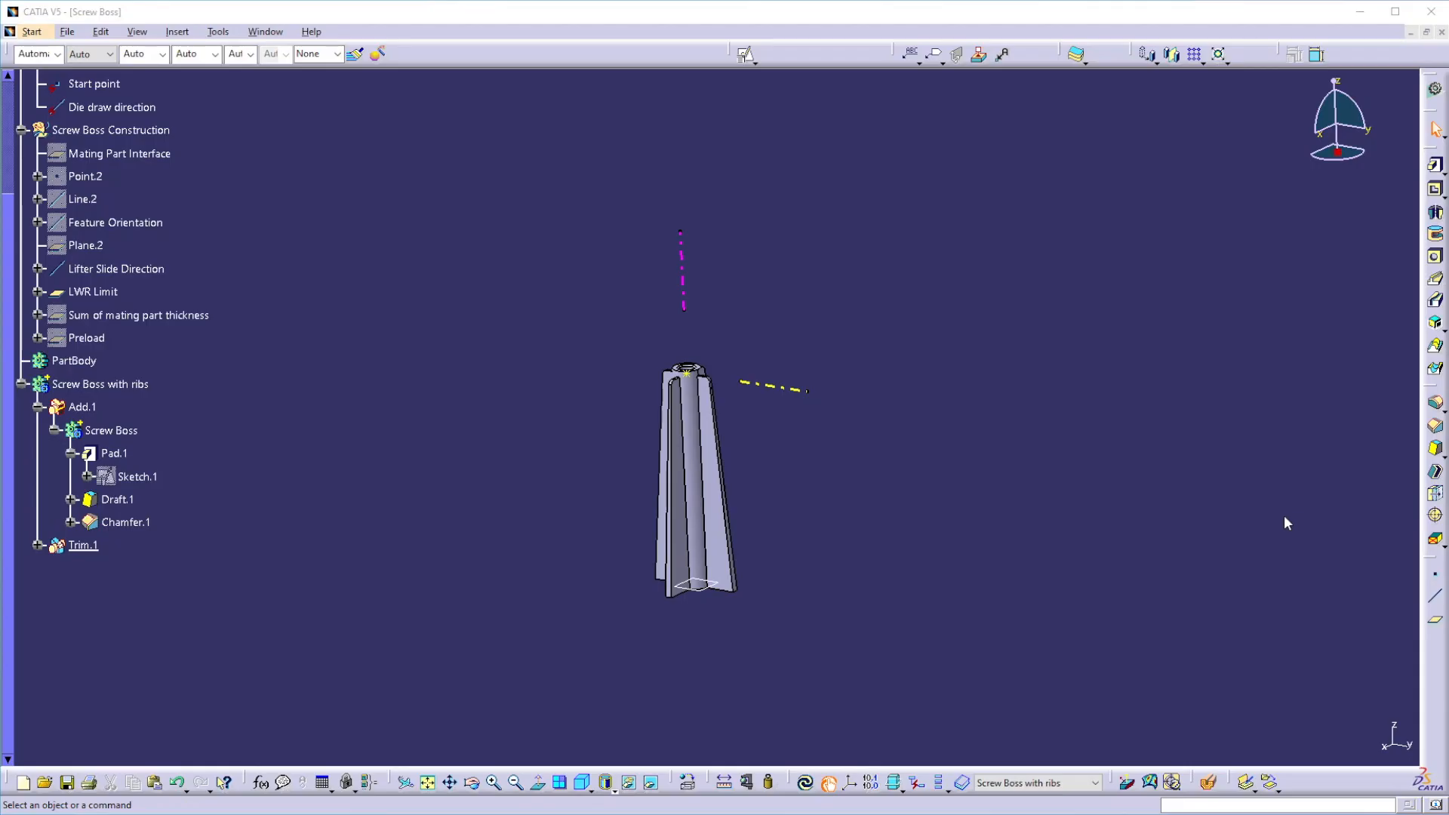
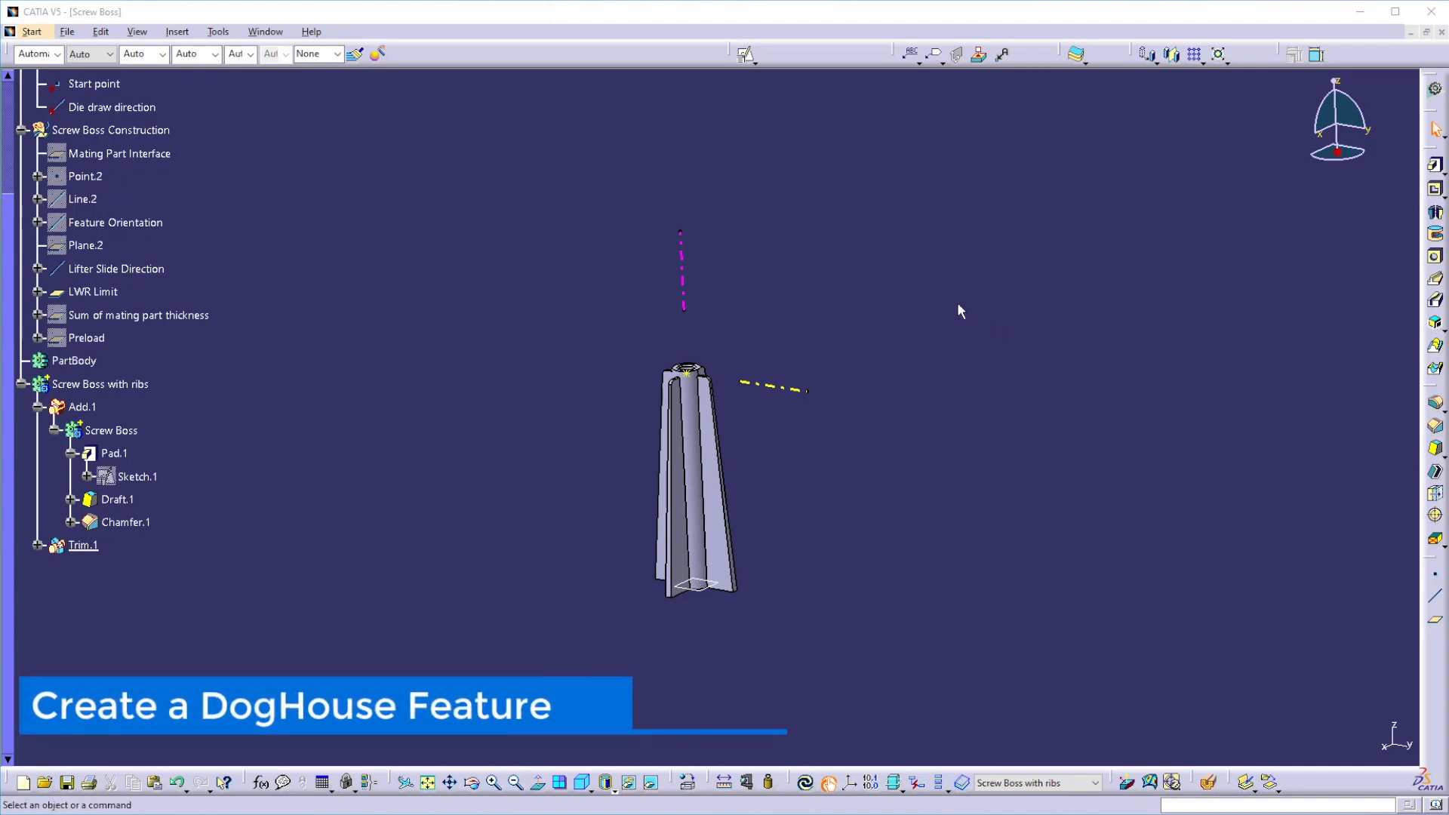
# Step: Insert a new body in the part and rename it Doghouse body
pyautogui.click(178, 31)
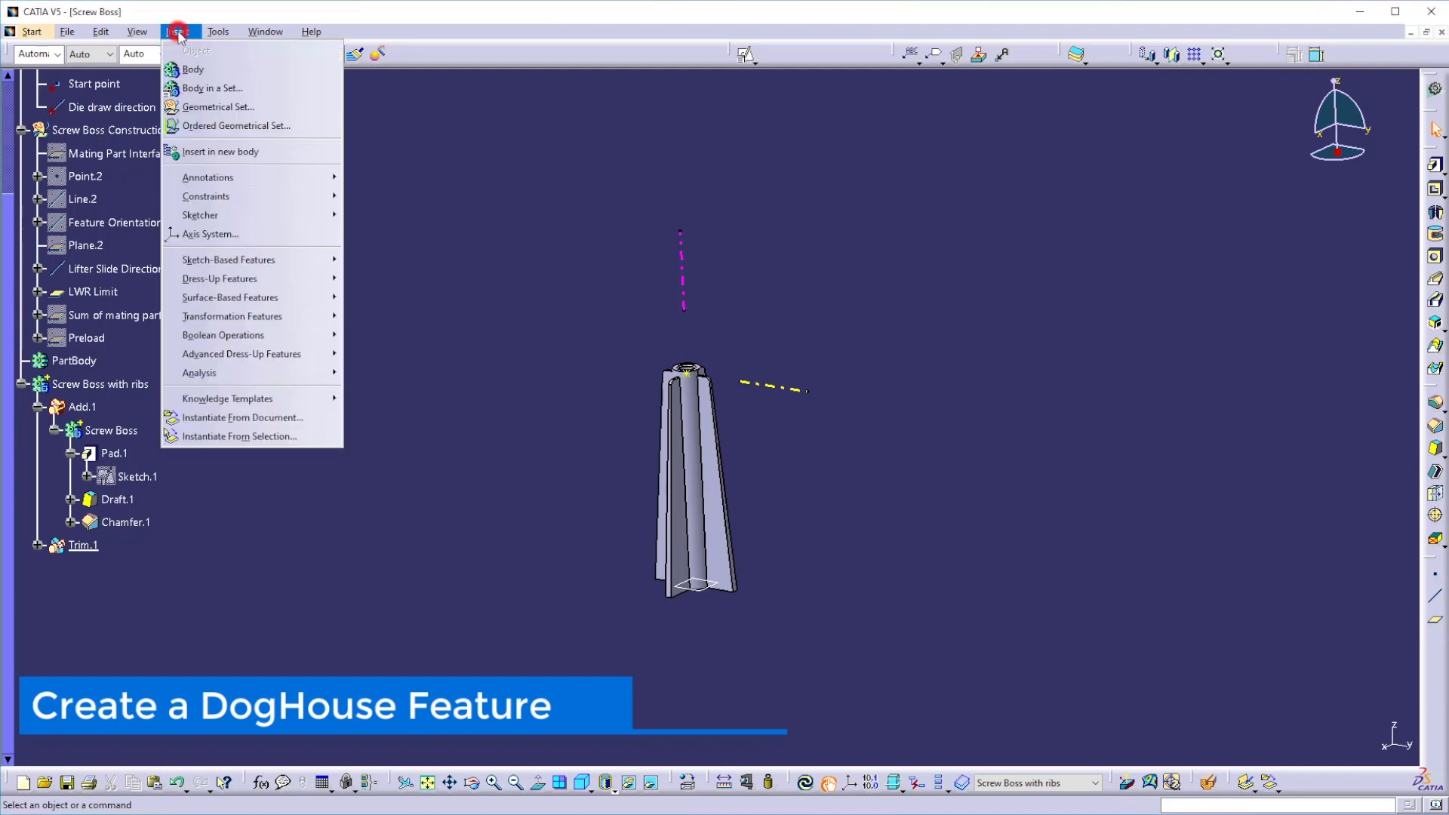
pyautogui.click(193, 69)
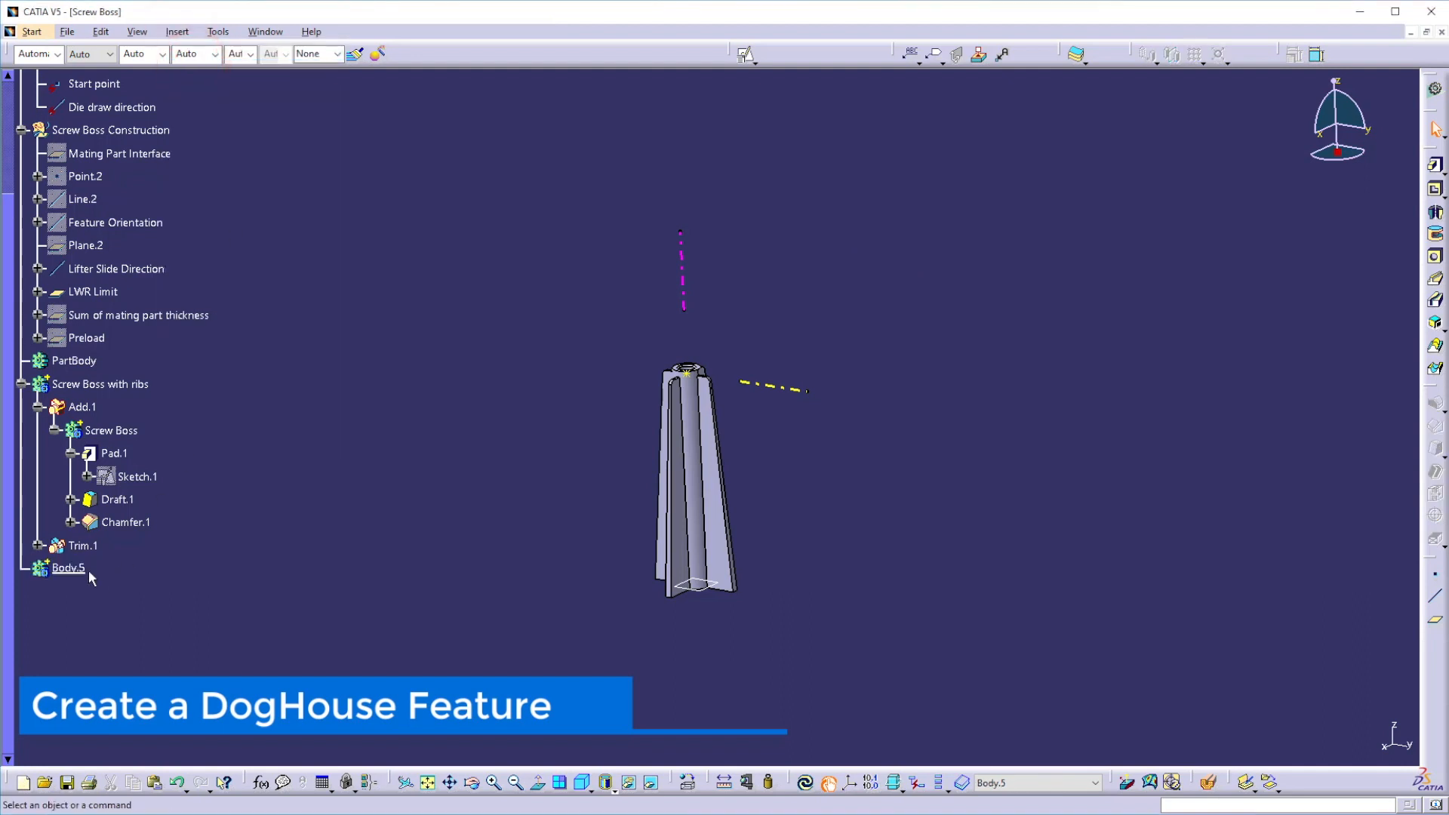
pyautogui.rightClick(87, 573)
pyautogui.click(131, 309)
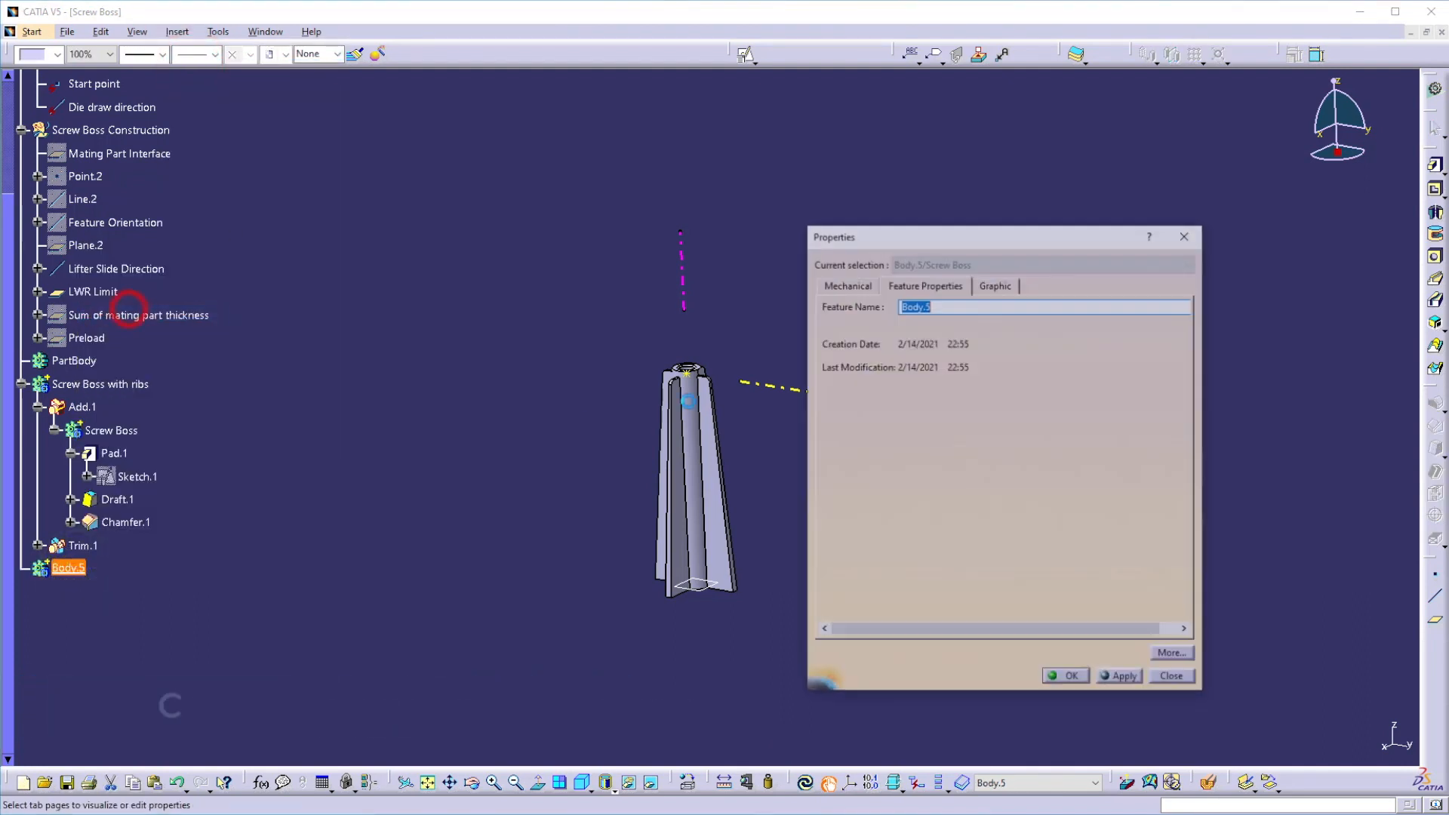
pyautogui.click(964, 306)
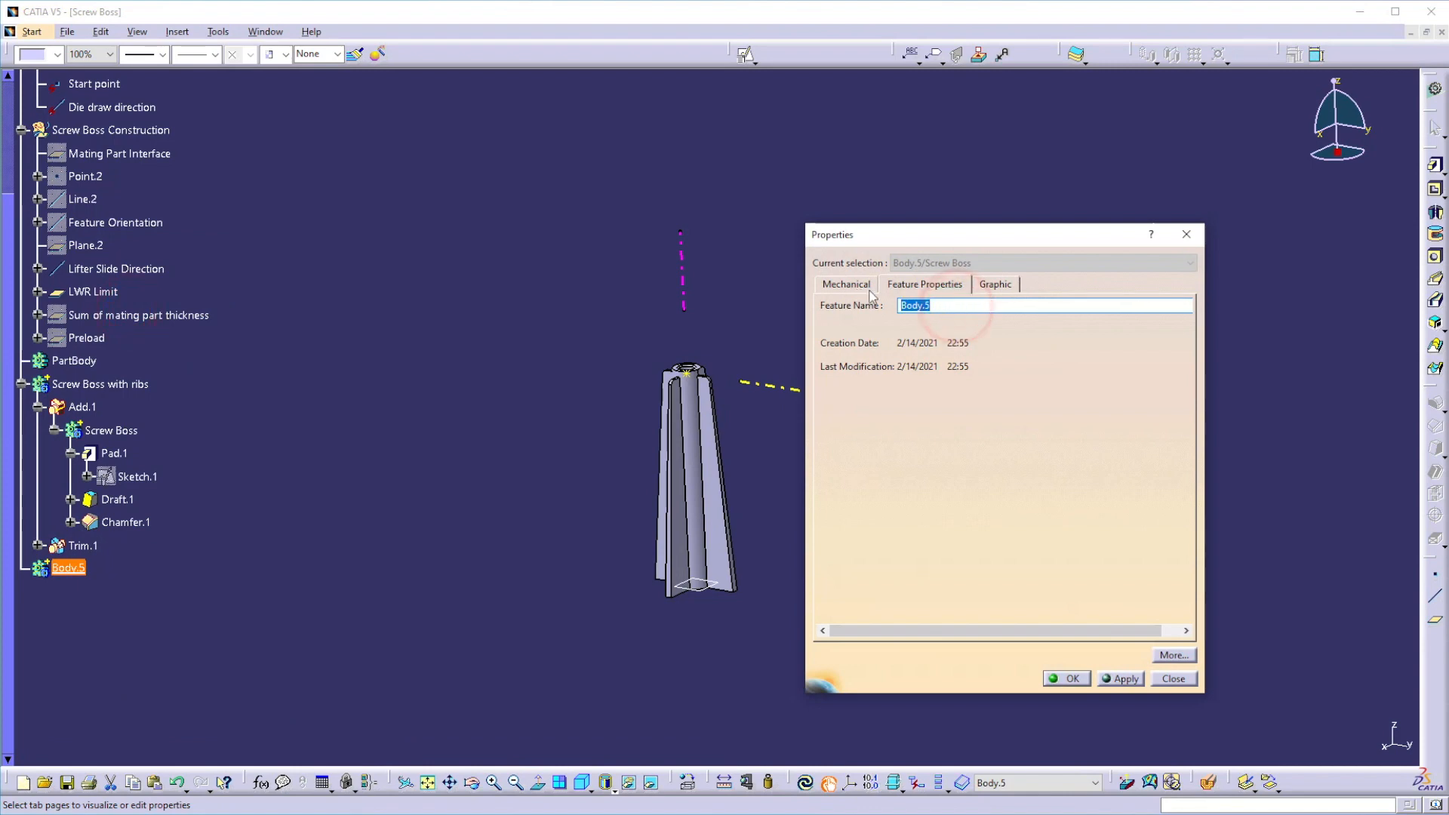
pyautogui.write('Dog')
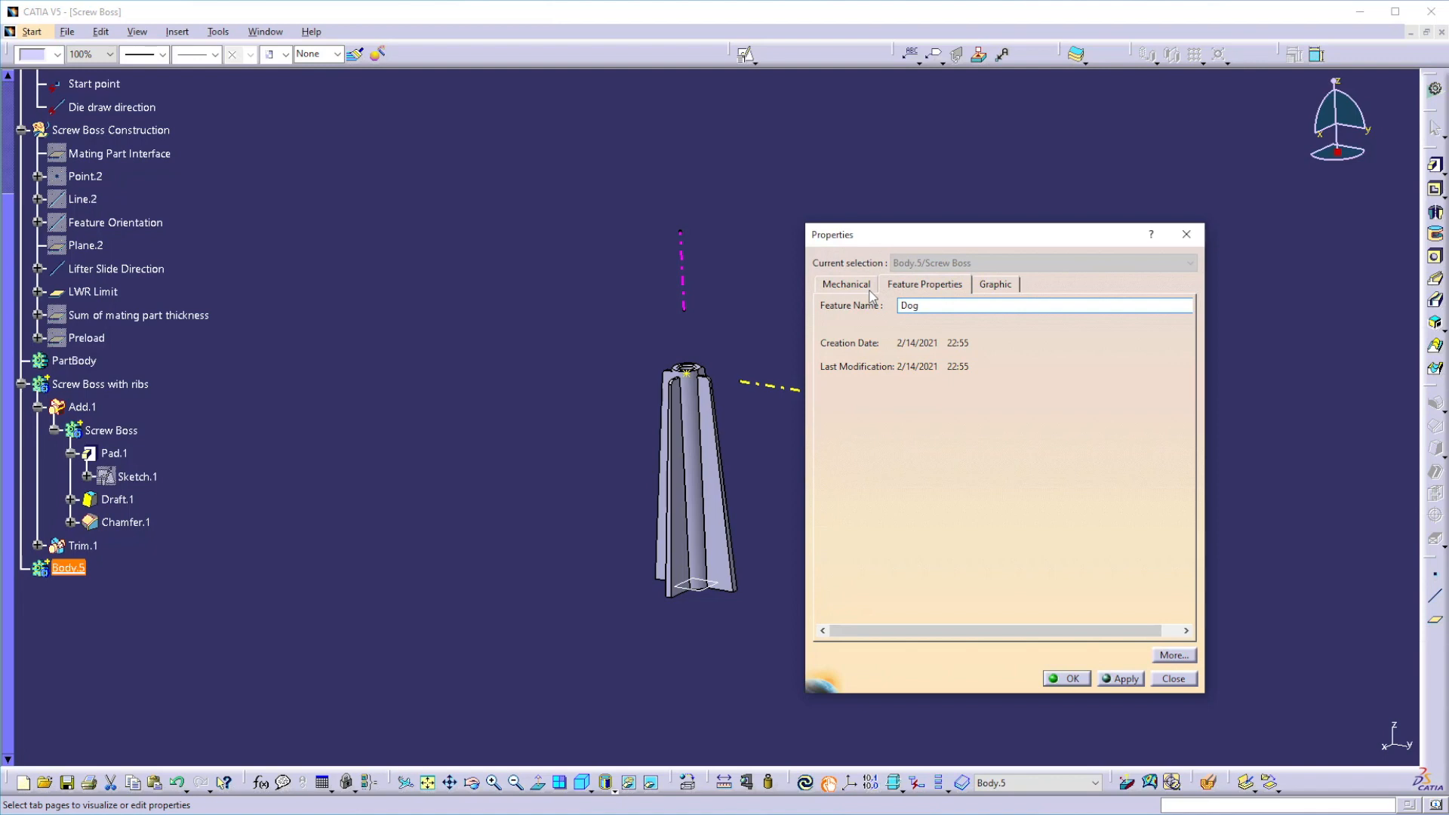
pyautogui.write('house body')
pyautogui.press('Return')
pyautogui.click(454, 315)
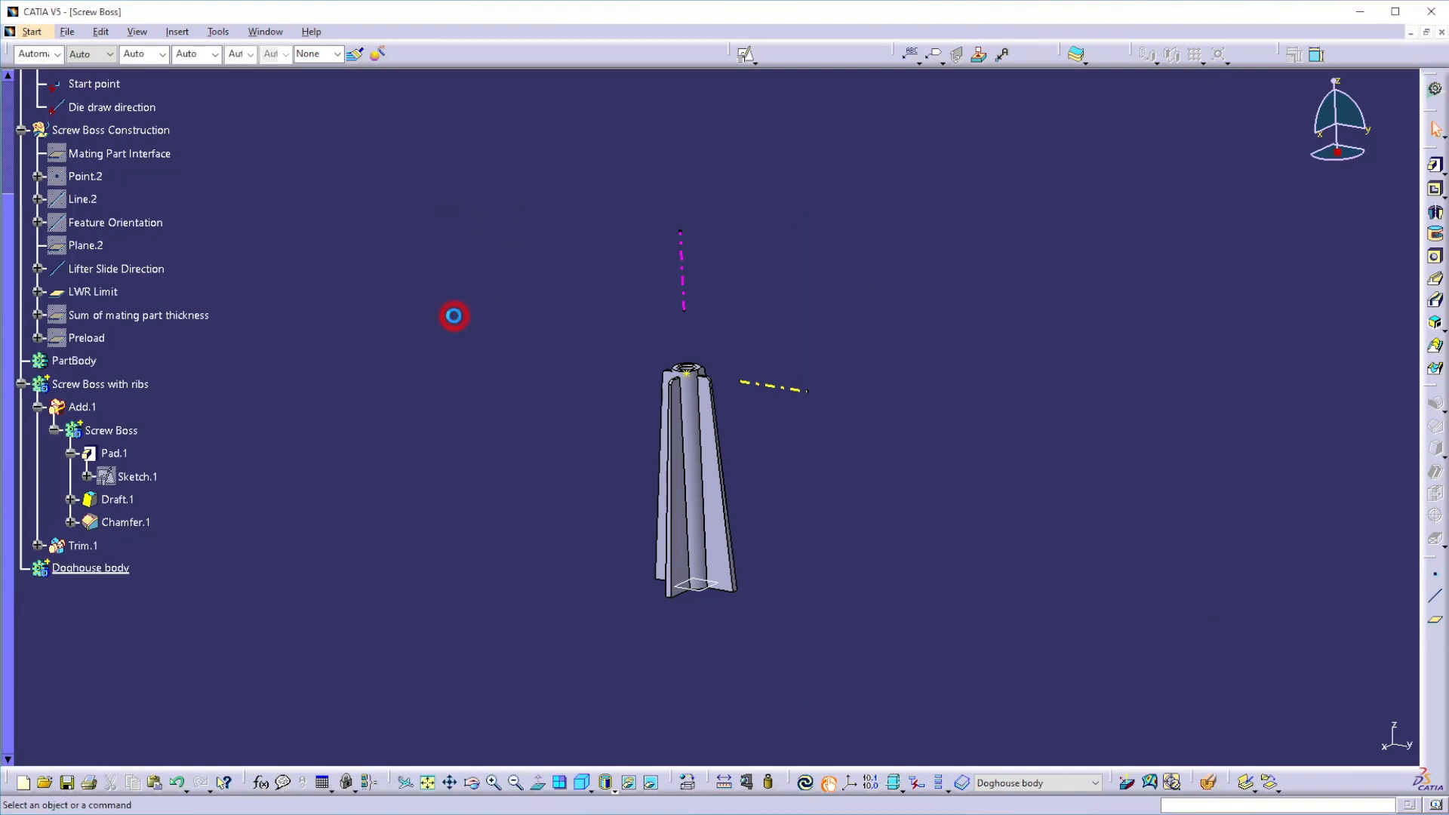
# Step: Create a plane in the Screw Boss Construction set, offset 12 mm from Mating Part Interface in the reversed direction
pyautogui.rightClick(114, 133)
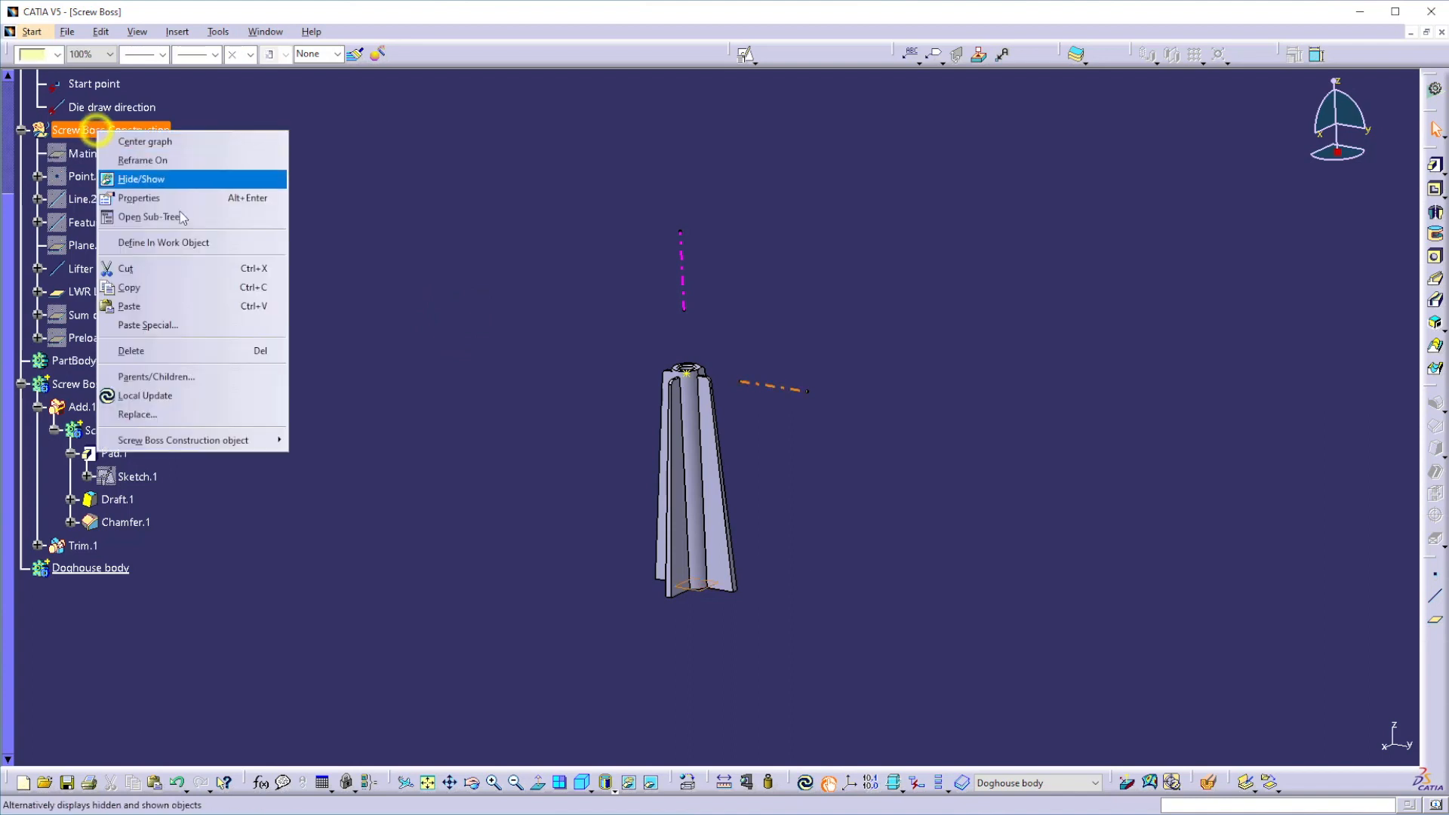
pyautogui.click(179, 243)
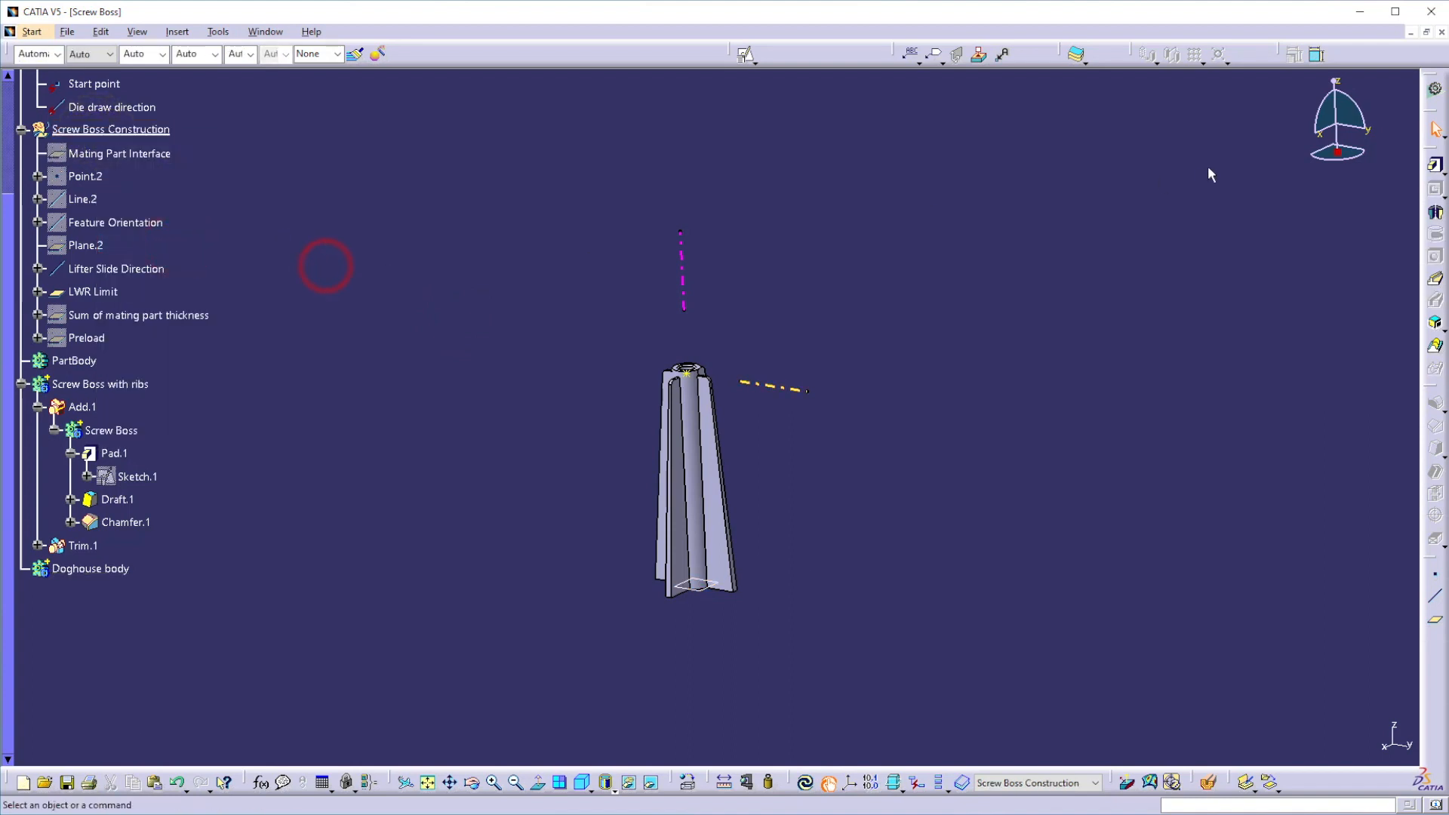
pyautogui.click(1435, 621)
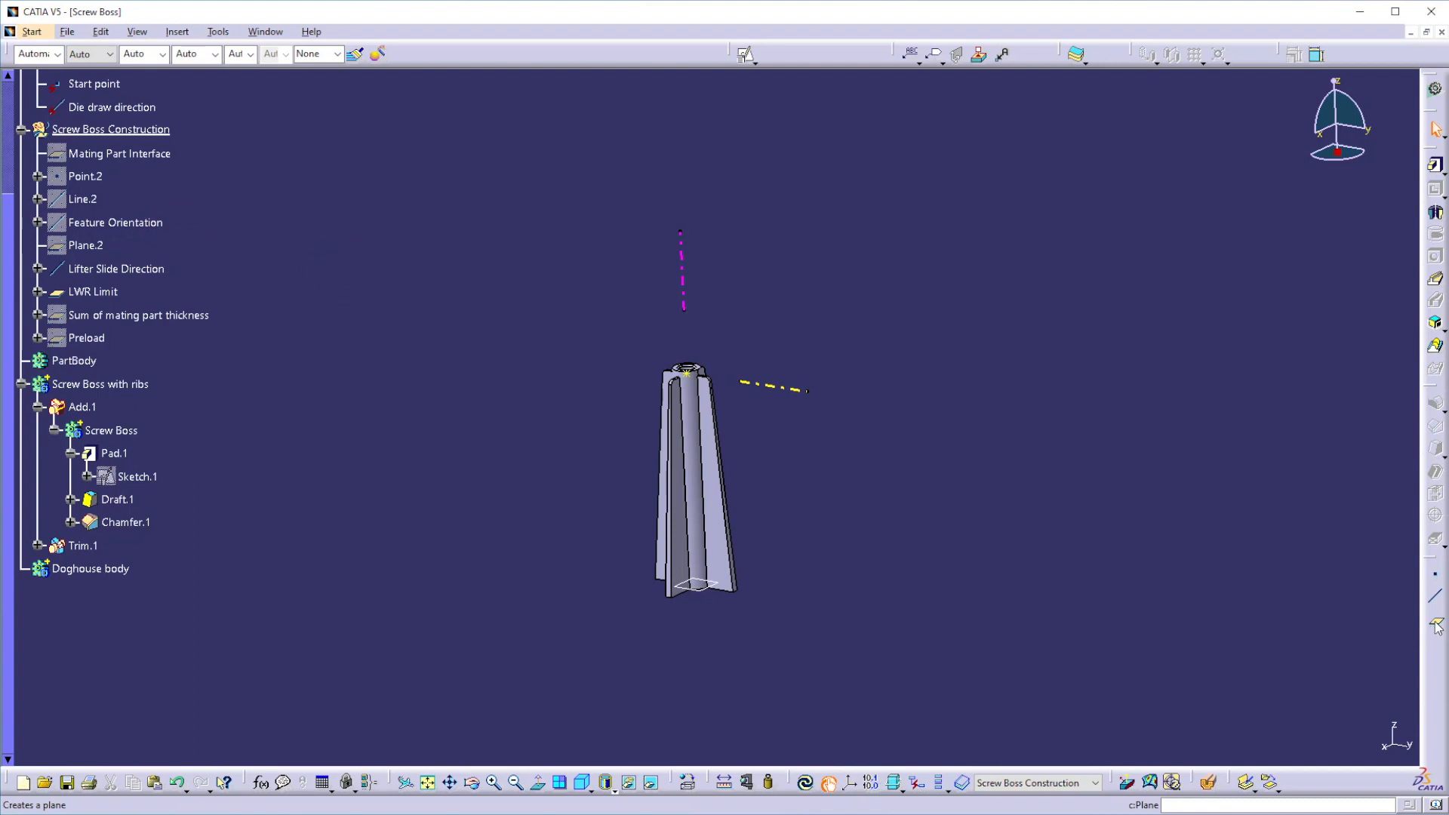
pyautogui.click(132, 162)
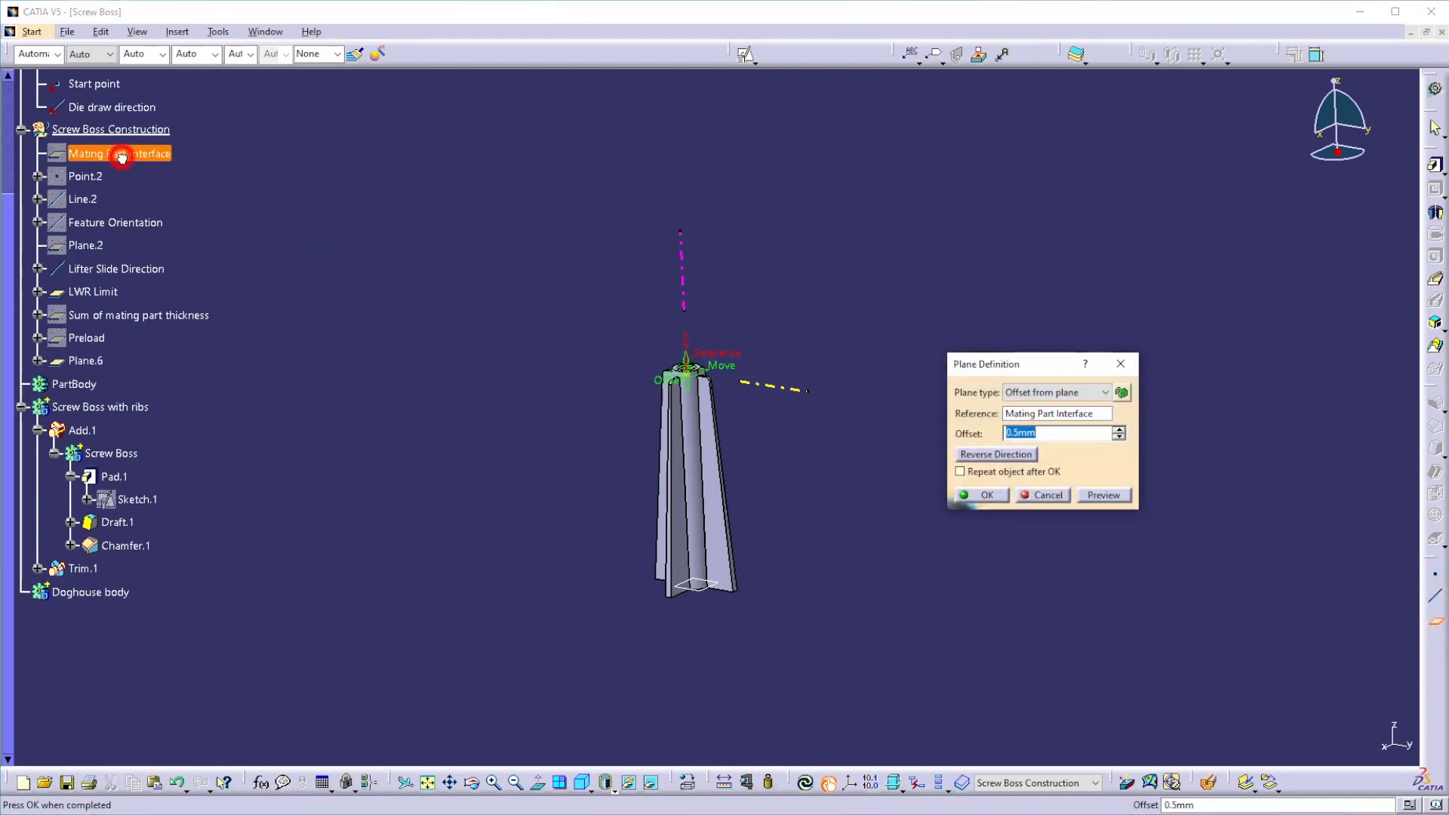
pyautogui.click(989, 454)
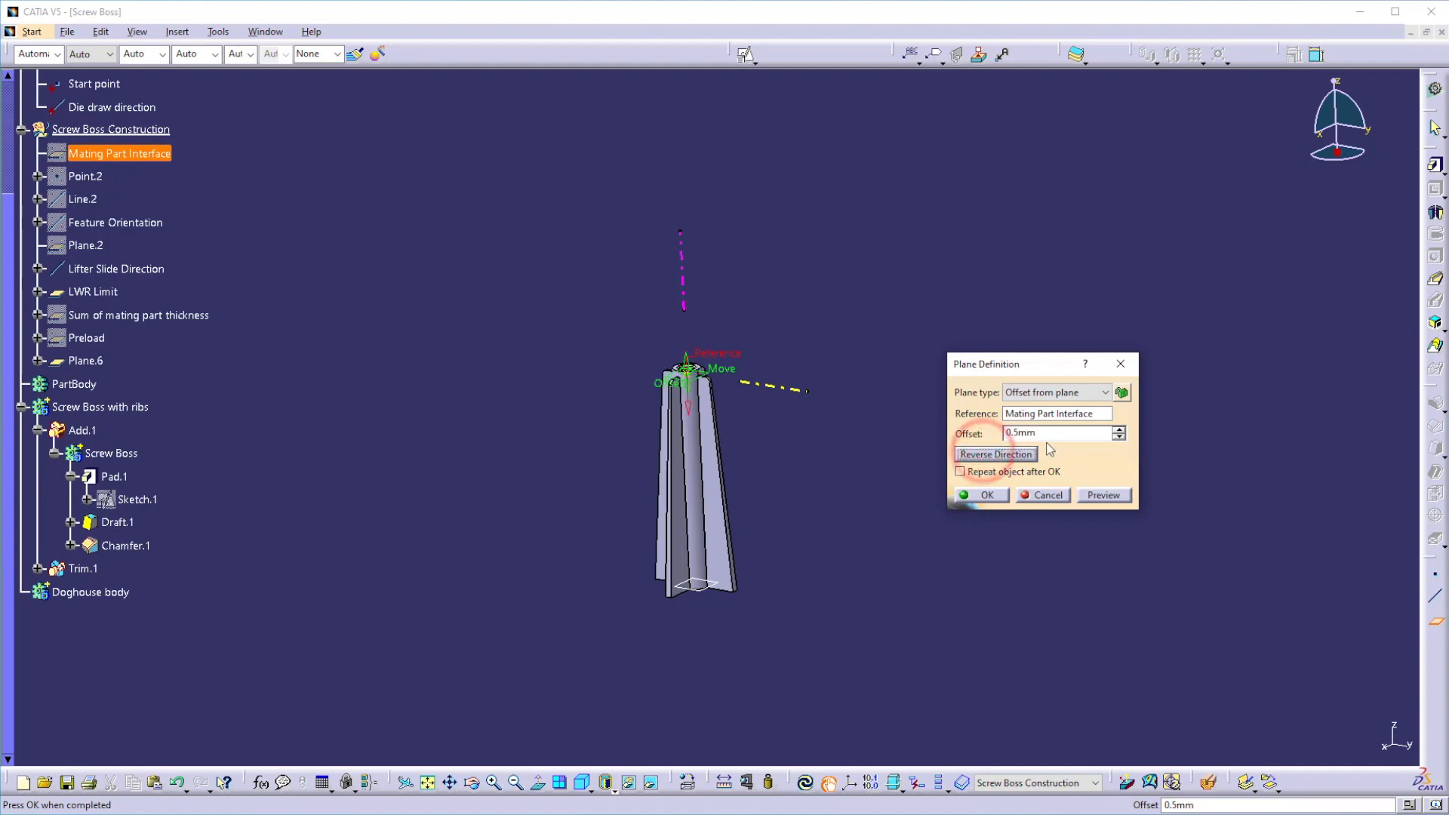
pyautogui.write('10')
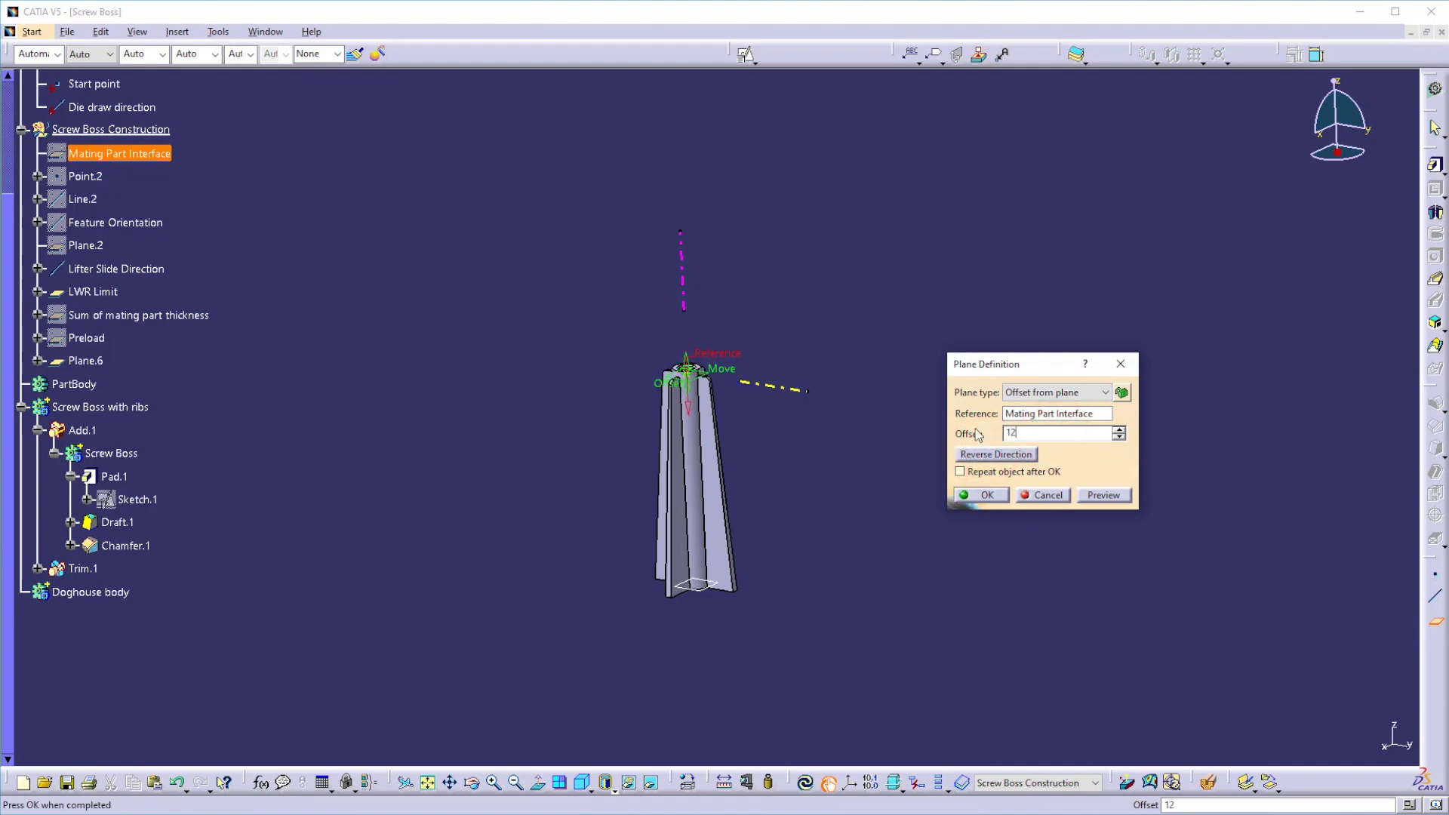
pyautogui.press('Return')
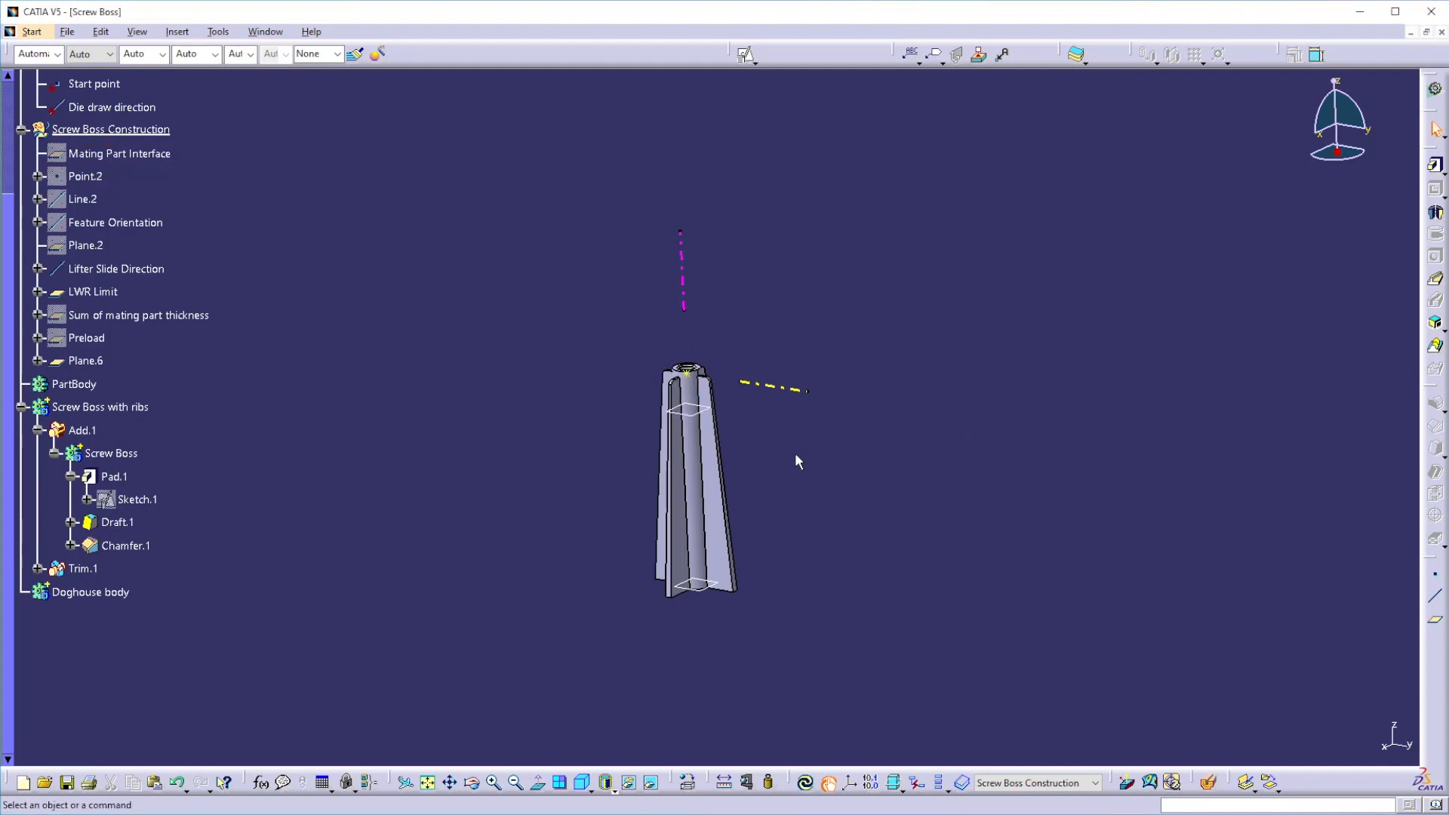
# Step: Rename the new offset plane as Screw Boss height
pyautogui.rightClick(692, 414)
pyautogui.click(737, 485)
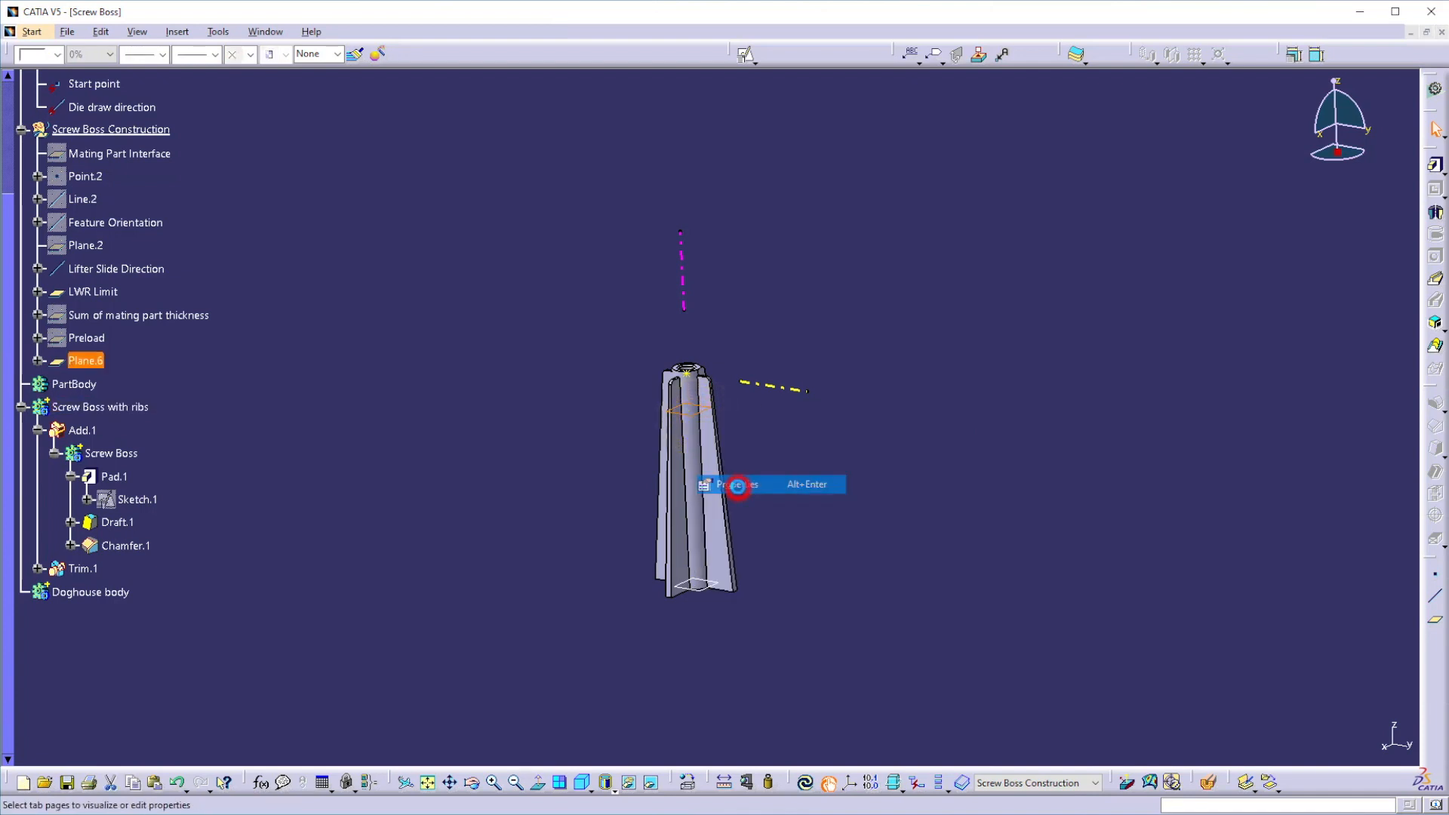
pyautogui.moveTo(945, 308); pyautogui.dragTo(871, 306)
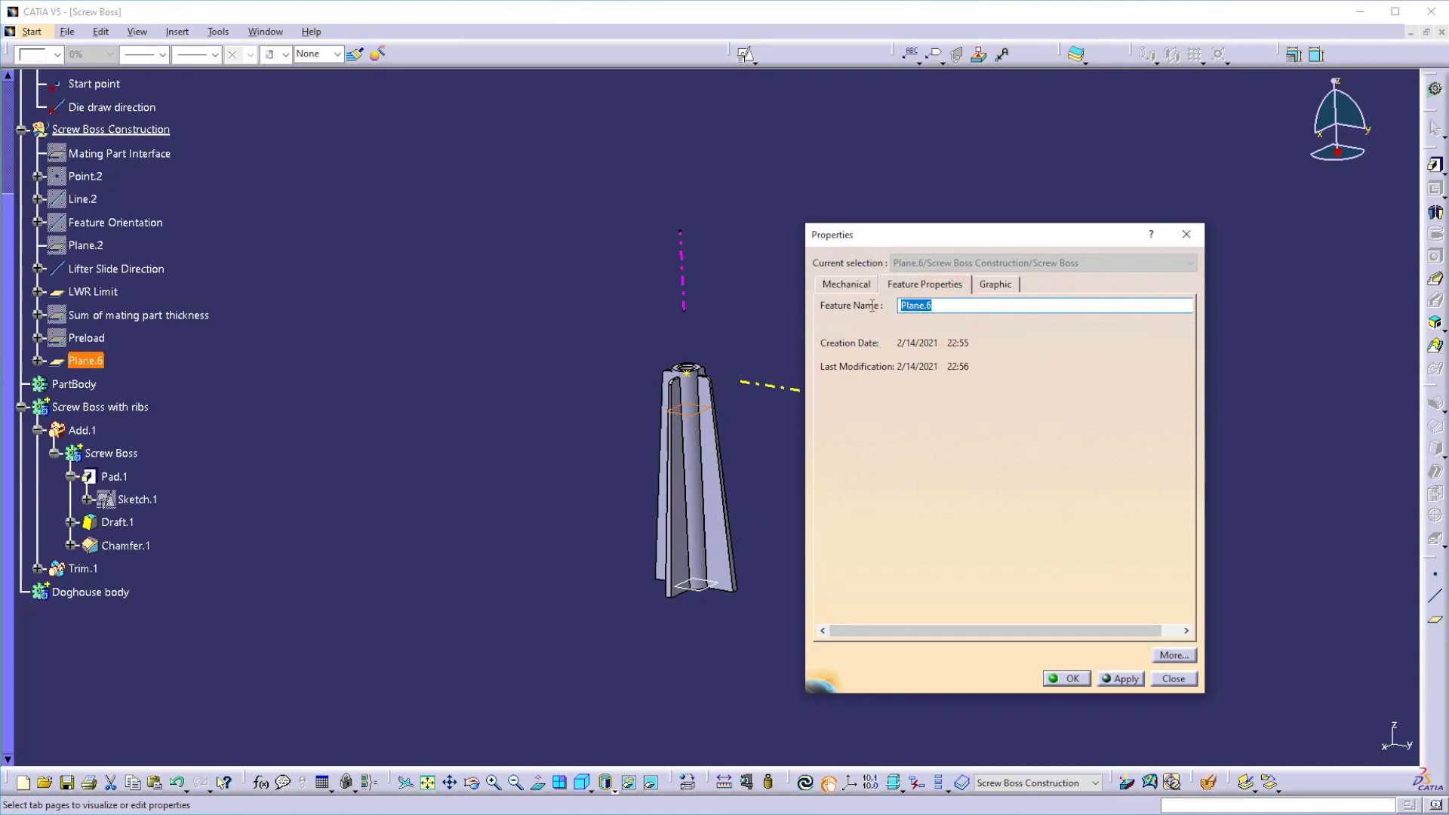
pyautogui.write('Screw Boss height')
pyautogui.press('Return')
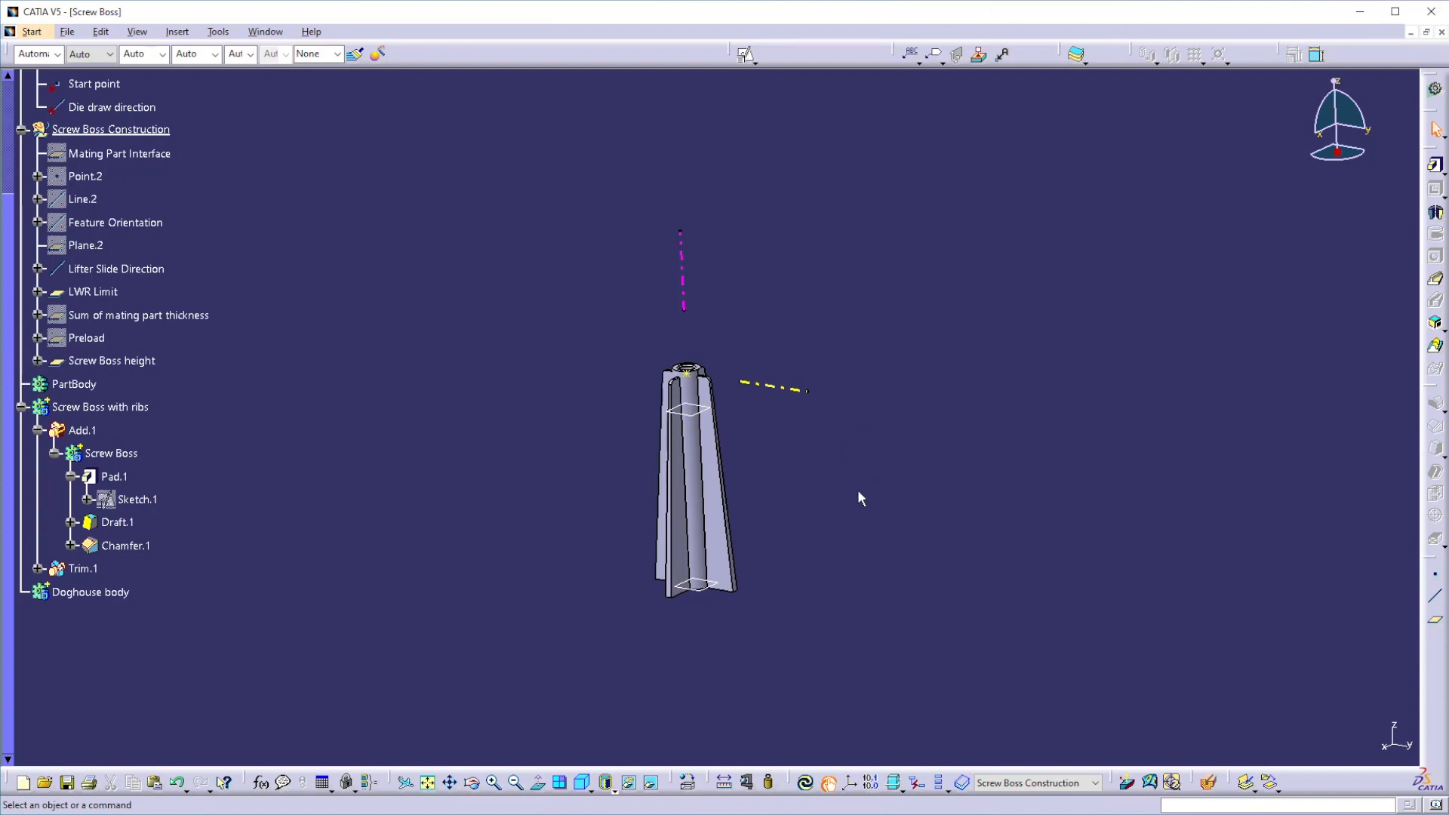
pyautogui.click(254, 653)
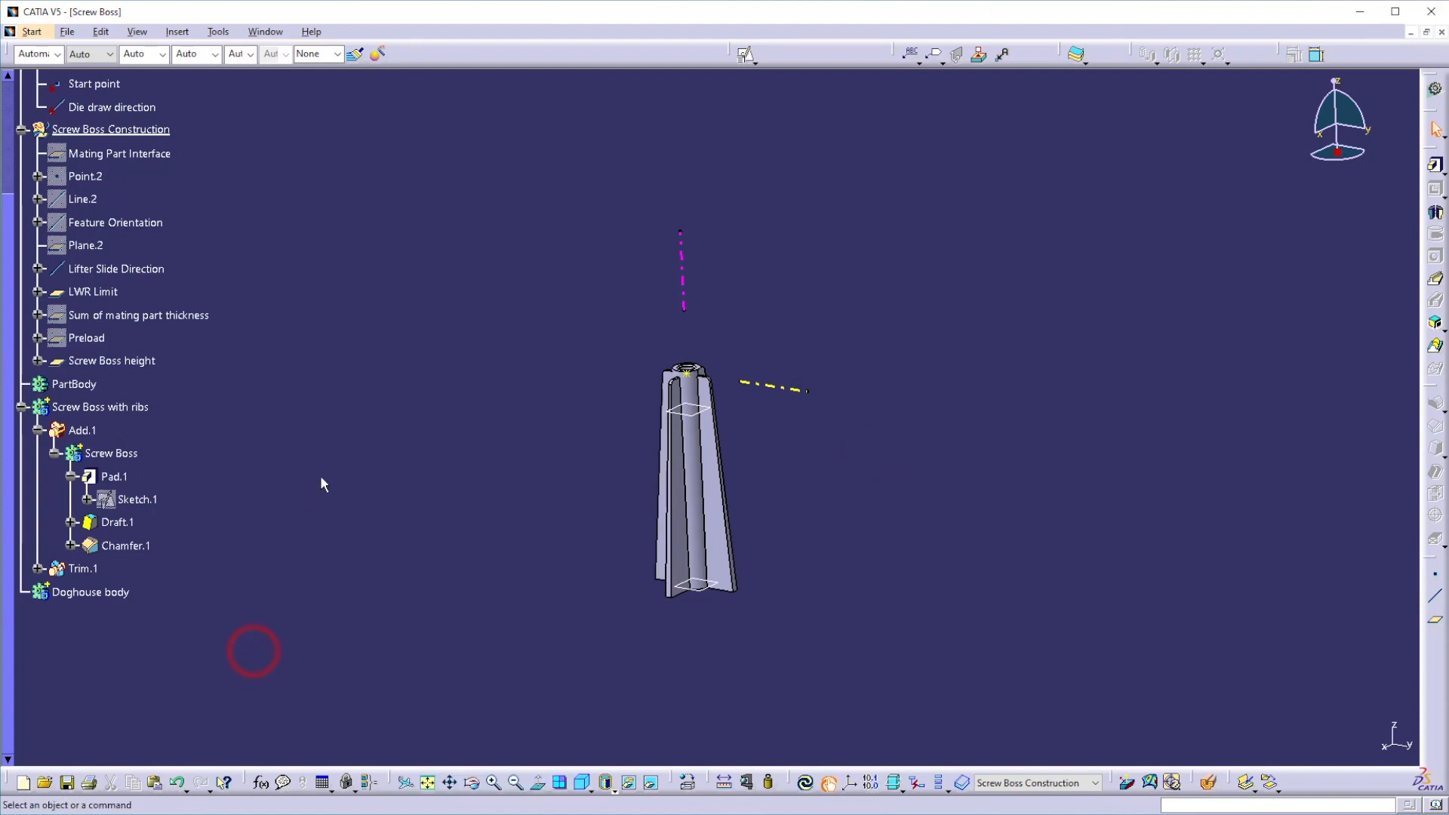
# Step: Create a positioned sketch on the Screw Boss height plane, with its origin projected from Start point and H direction parallel to Lifter Slide Direction
pyautogui.click(745, 56)
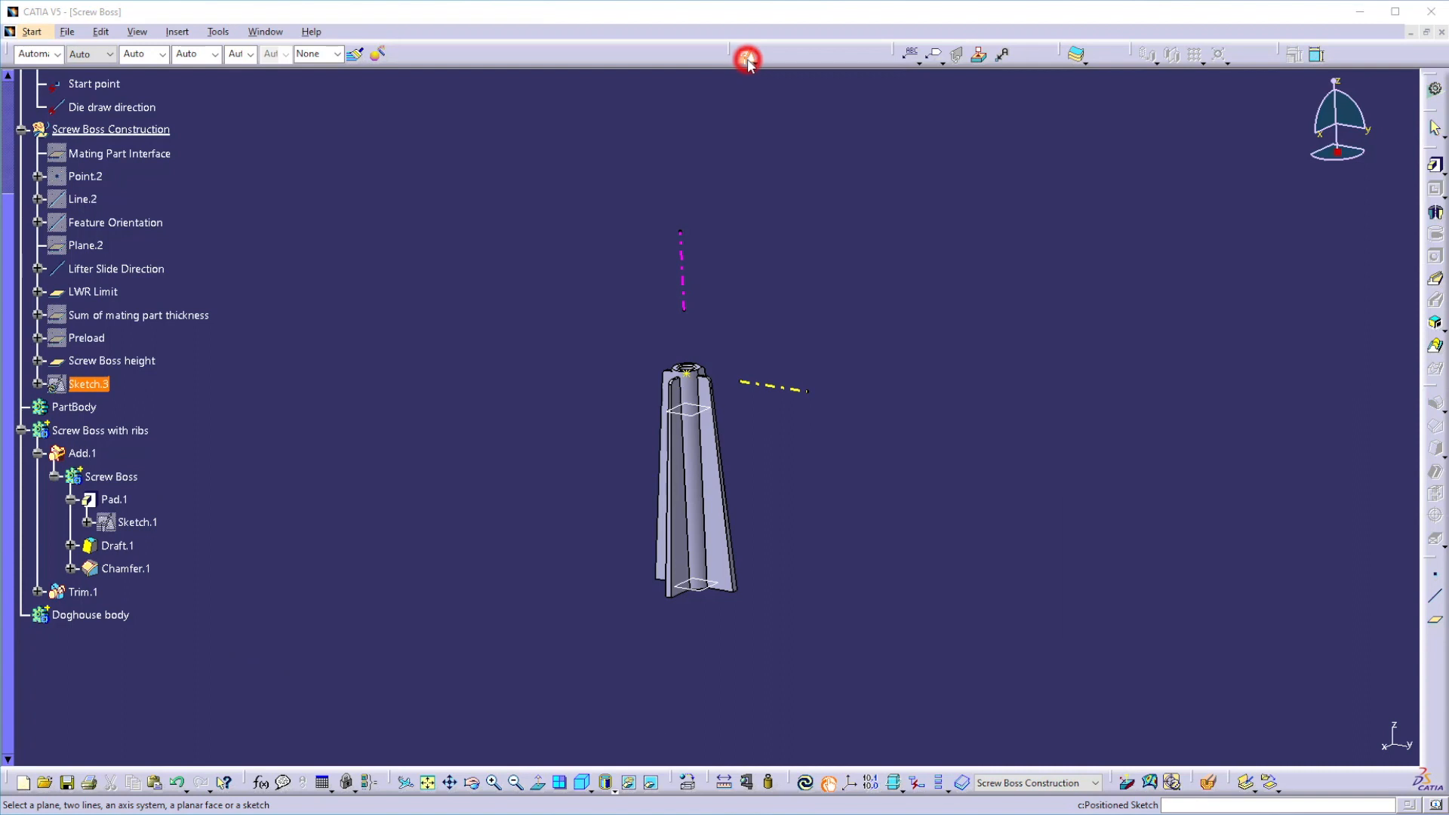
pyautogui.click(696, 415)
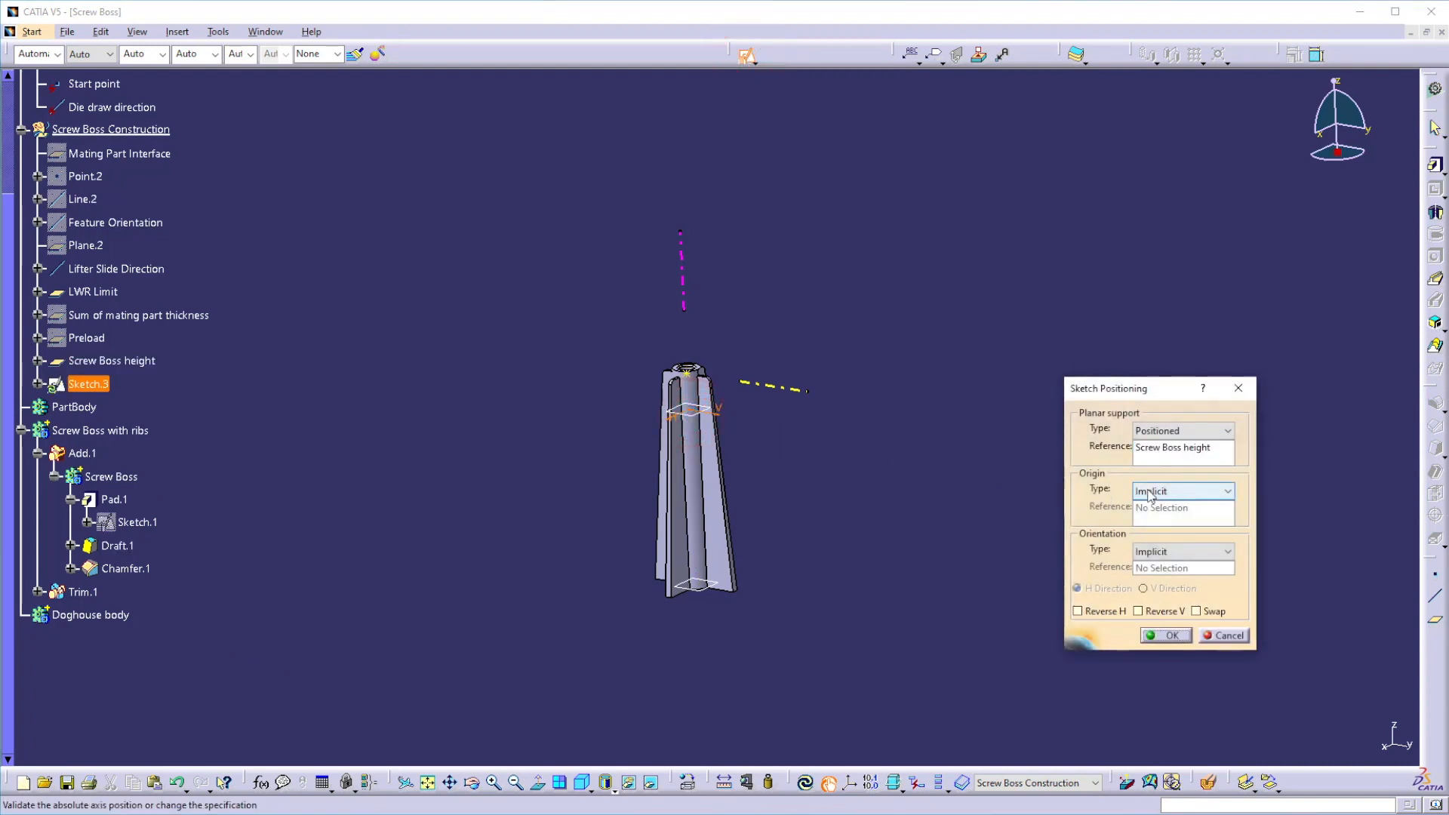
pyautogui.click(1149, 490)
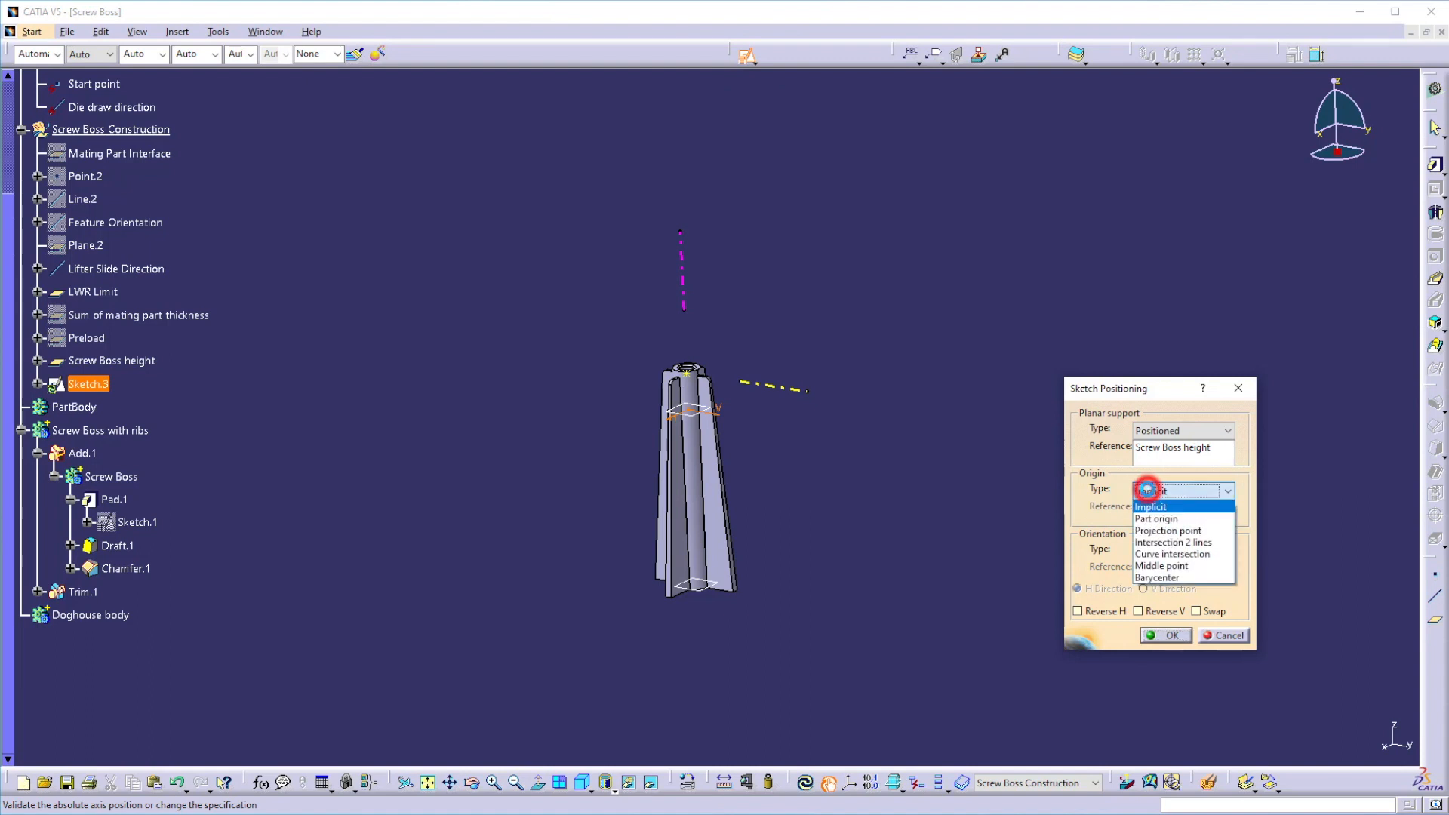
pyautogui.click(1157, 533)
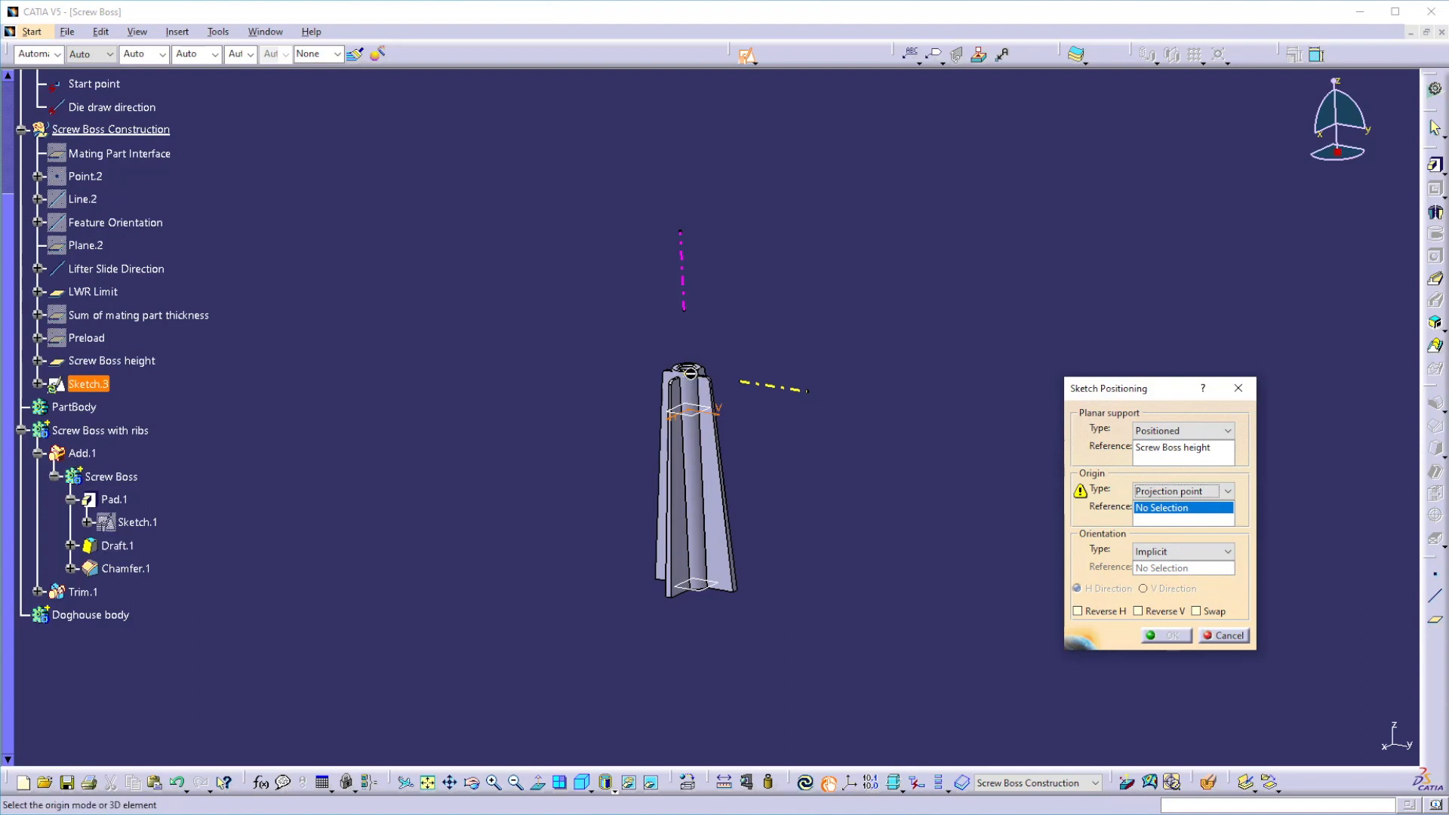
pyautogui.click(686, 371)
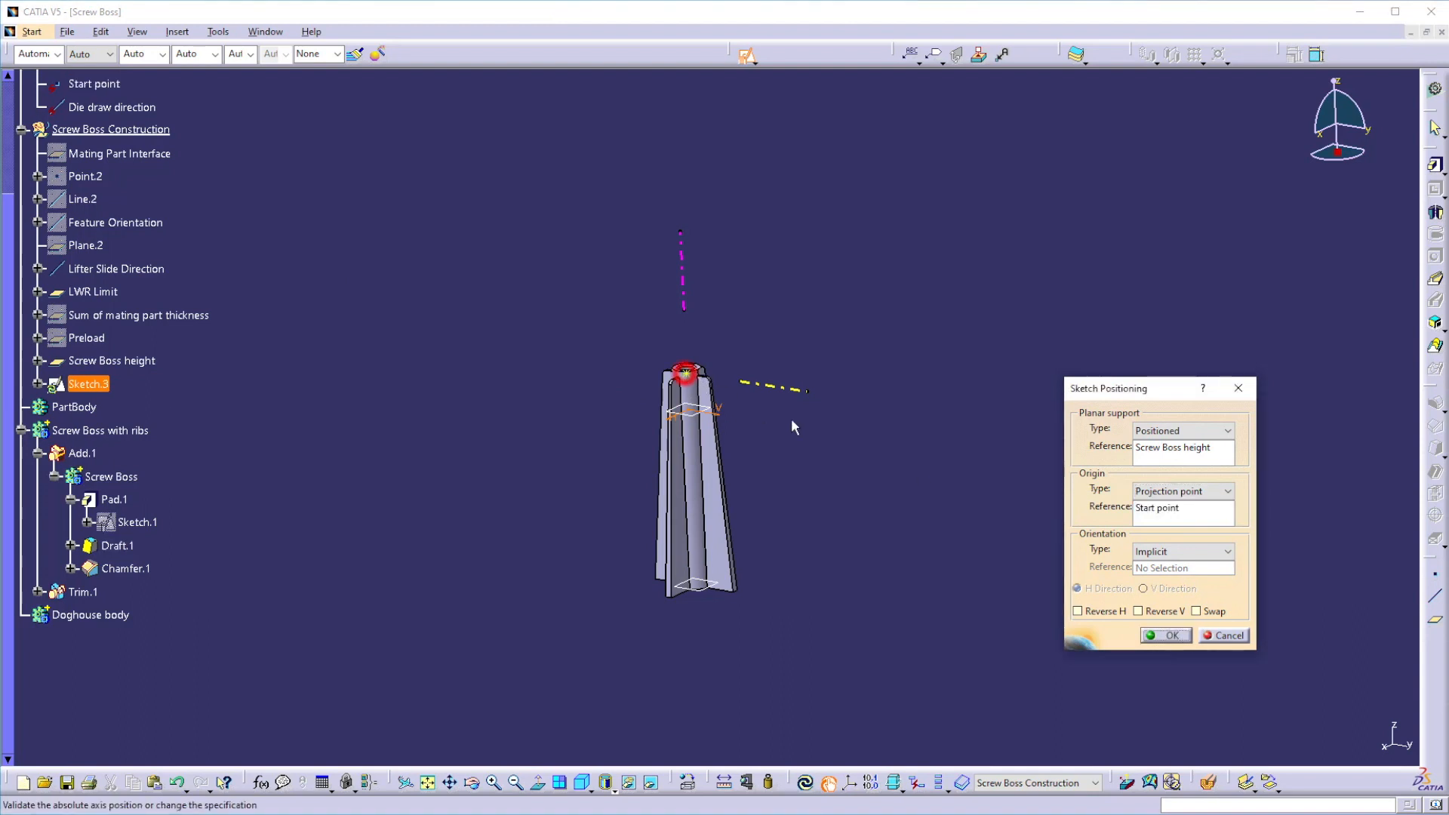
pyautogui.click(1162, 553)
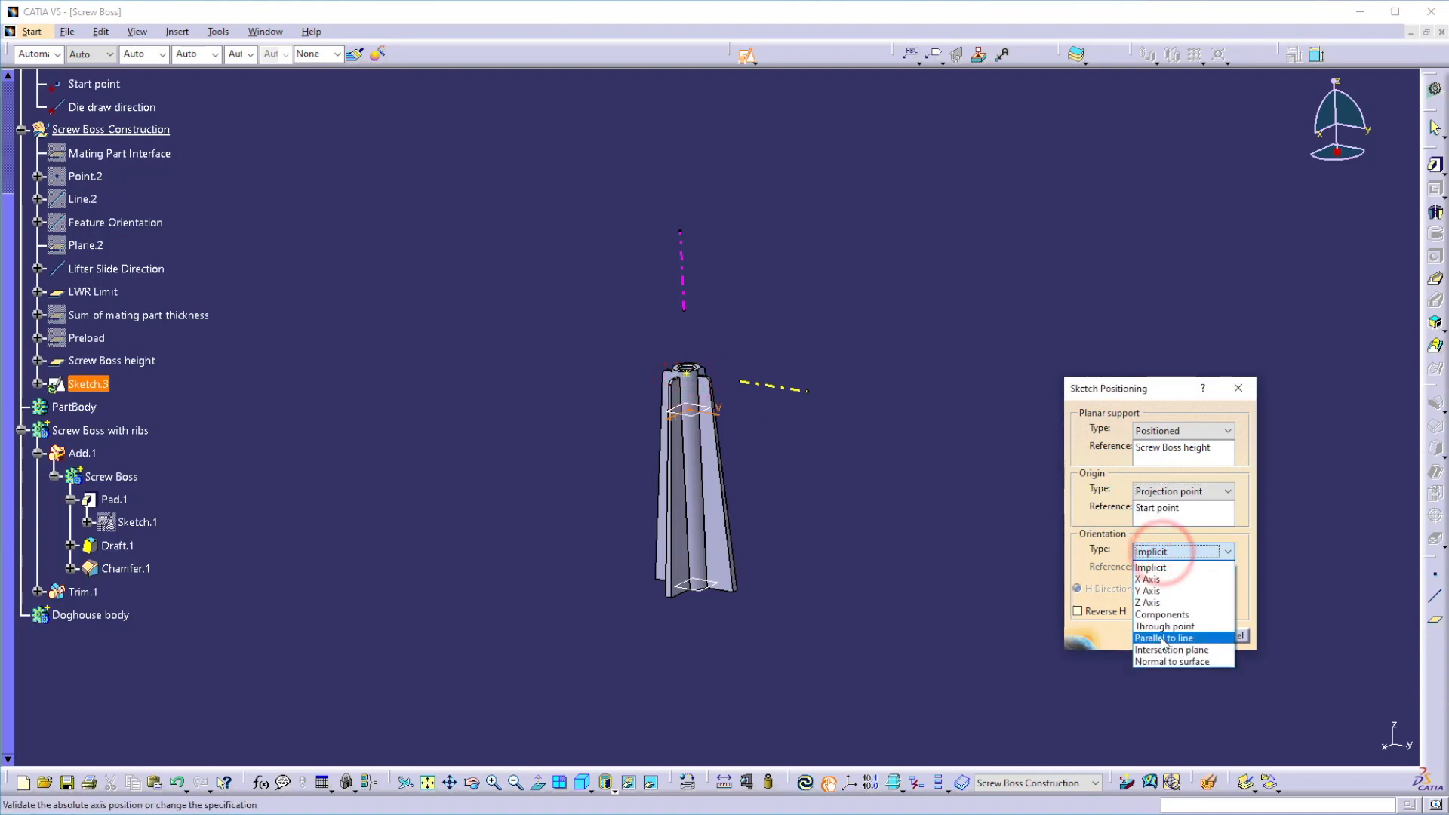
pyautogui.click(1163, 641)
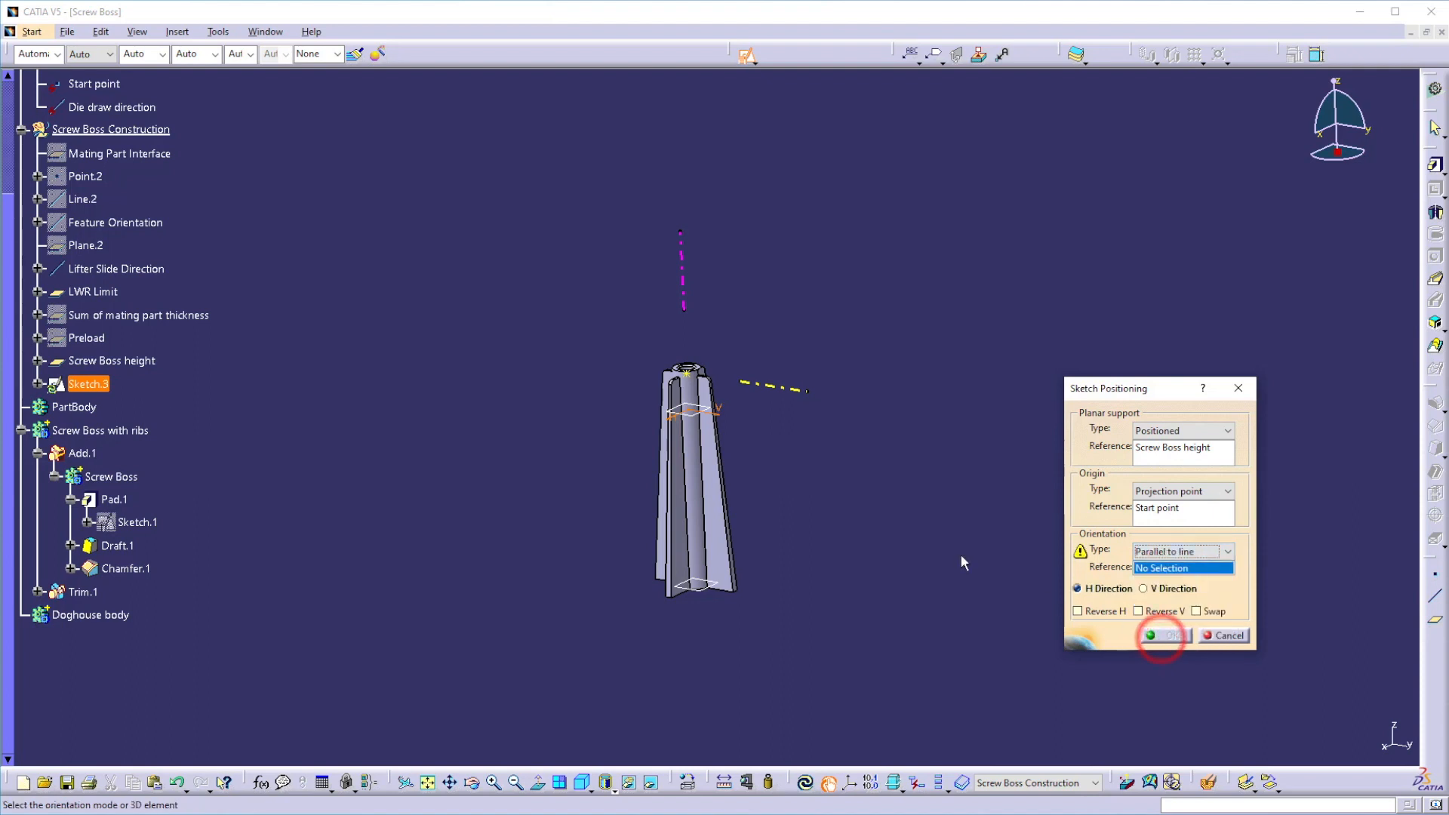
pyautogui.click(775, 391)
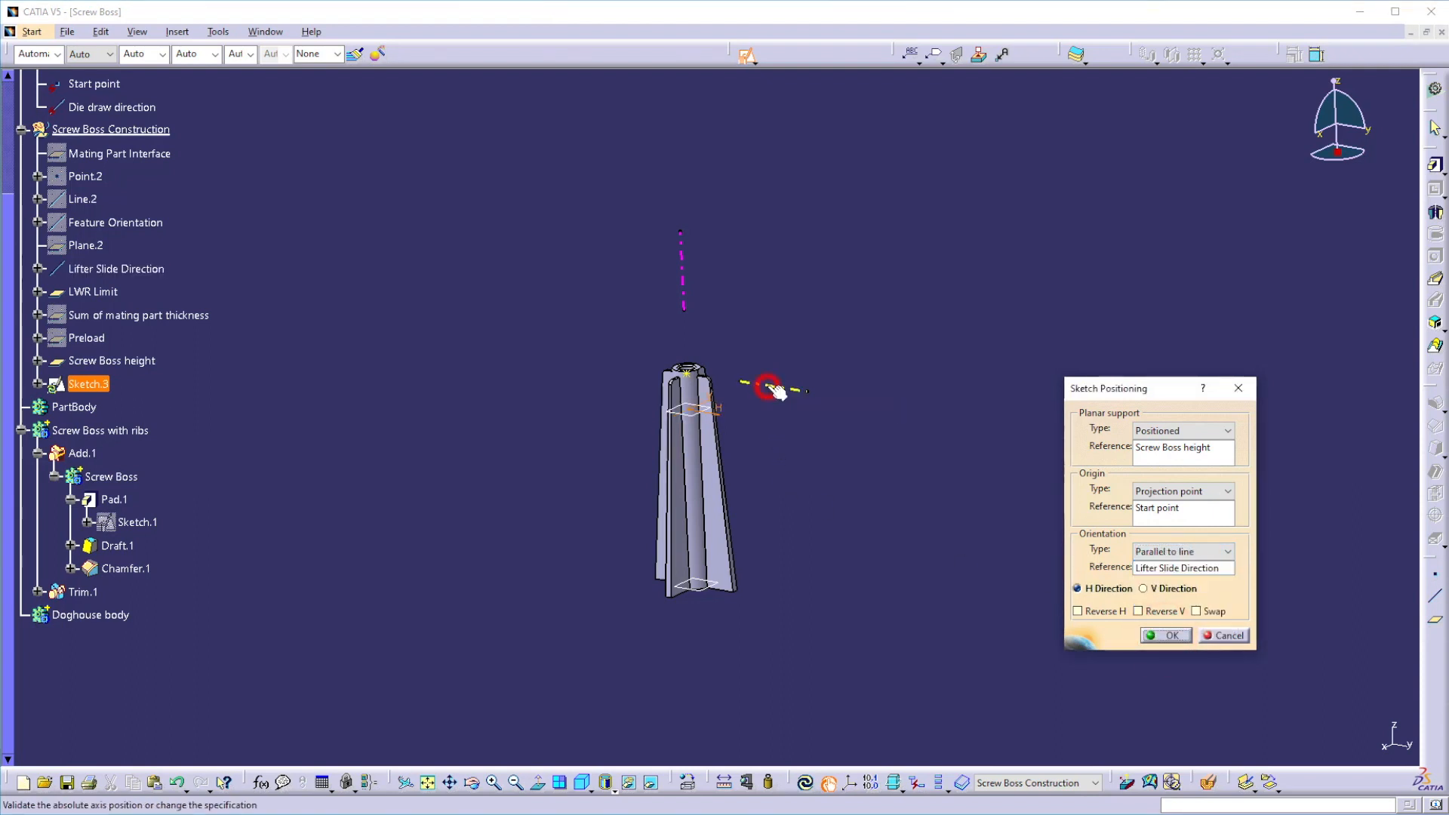
pyautogui.click(1164, 636)
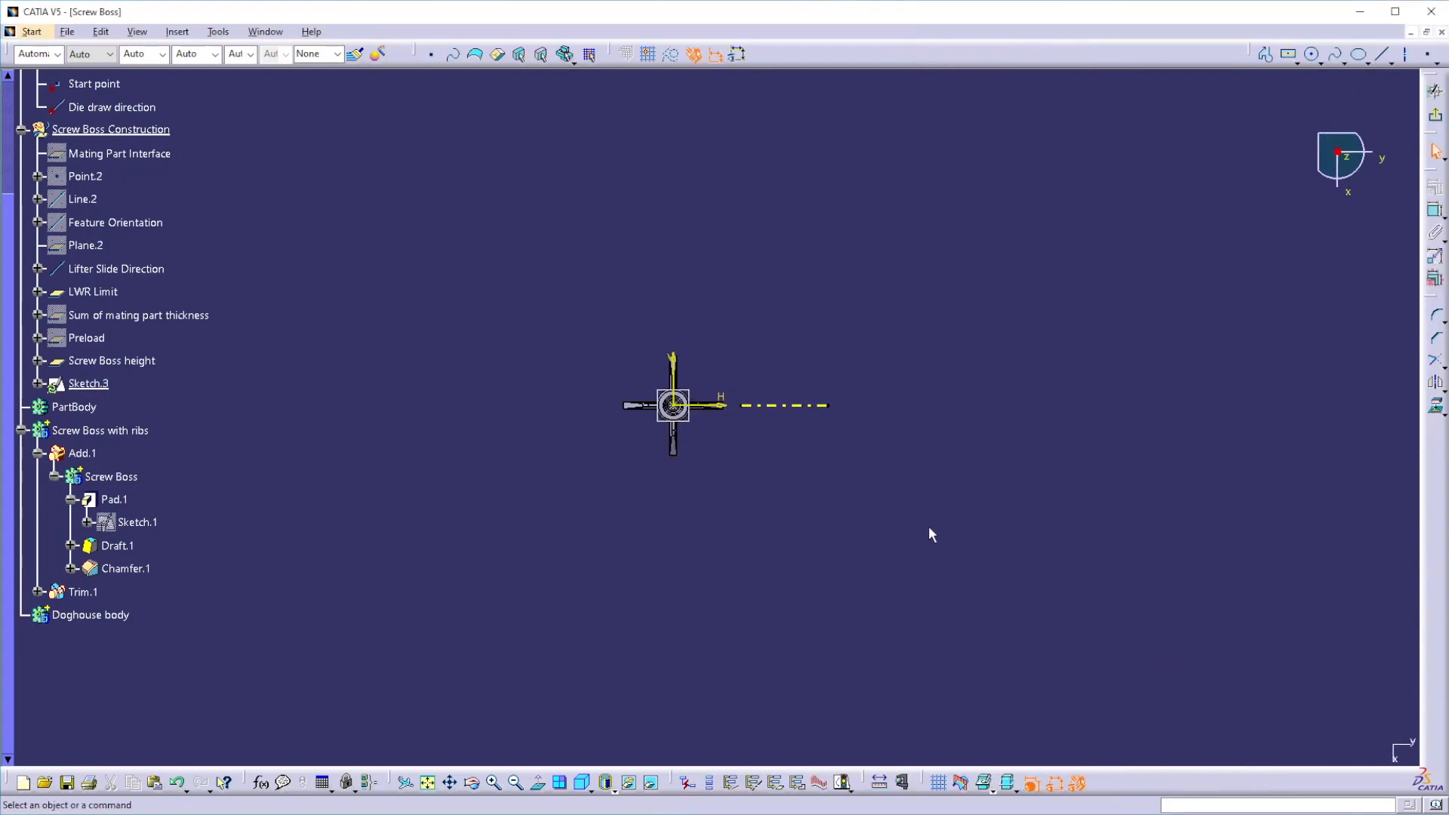
# Step: Sketch a centered rectangle around the screw boss, with its center on the horizontal axis about 7 mm from the origin, opposite the slide direction
pyautogui.click(1288, 56)
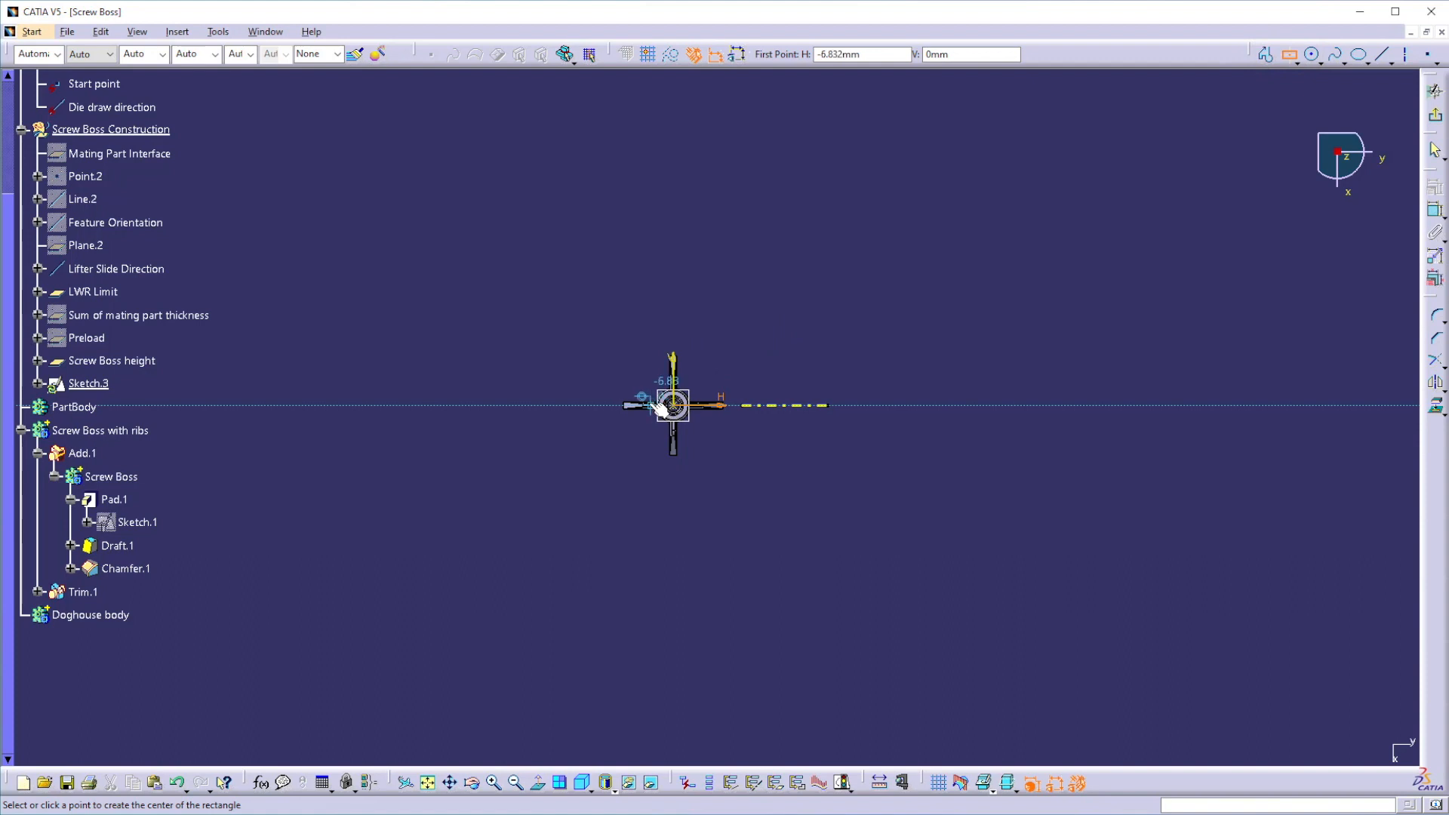
pyautogui.click(661, 408)
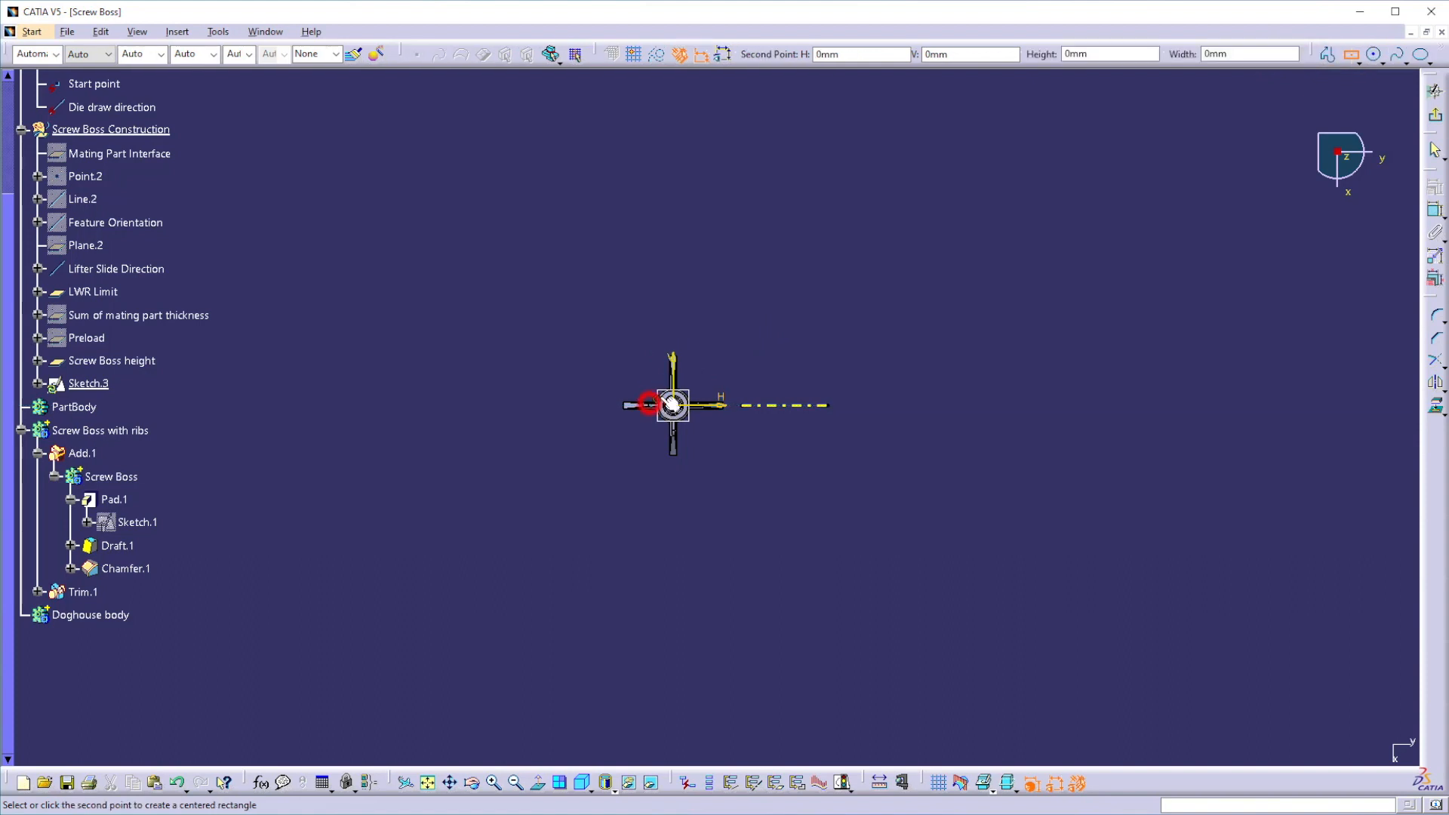
pyautogui.click(701, 353)
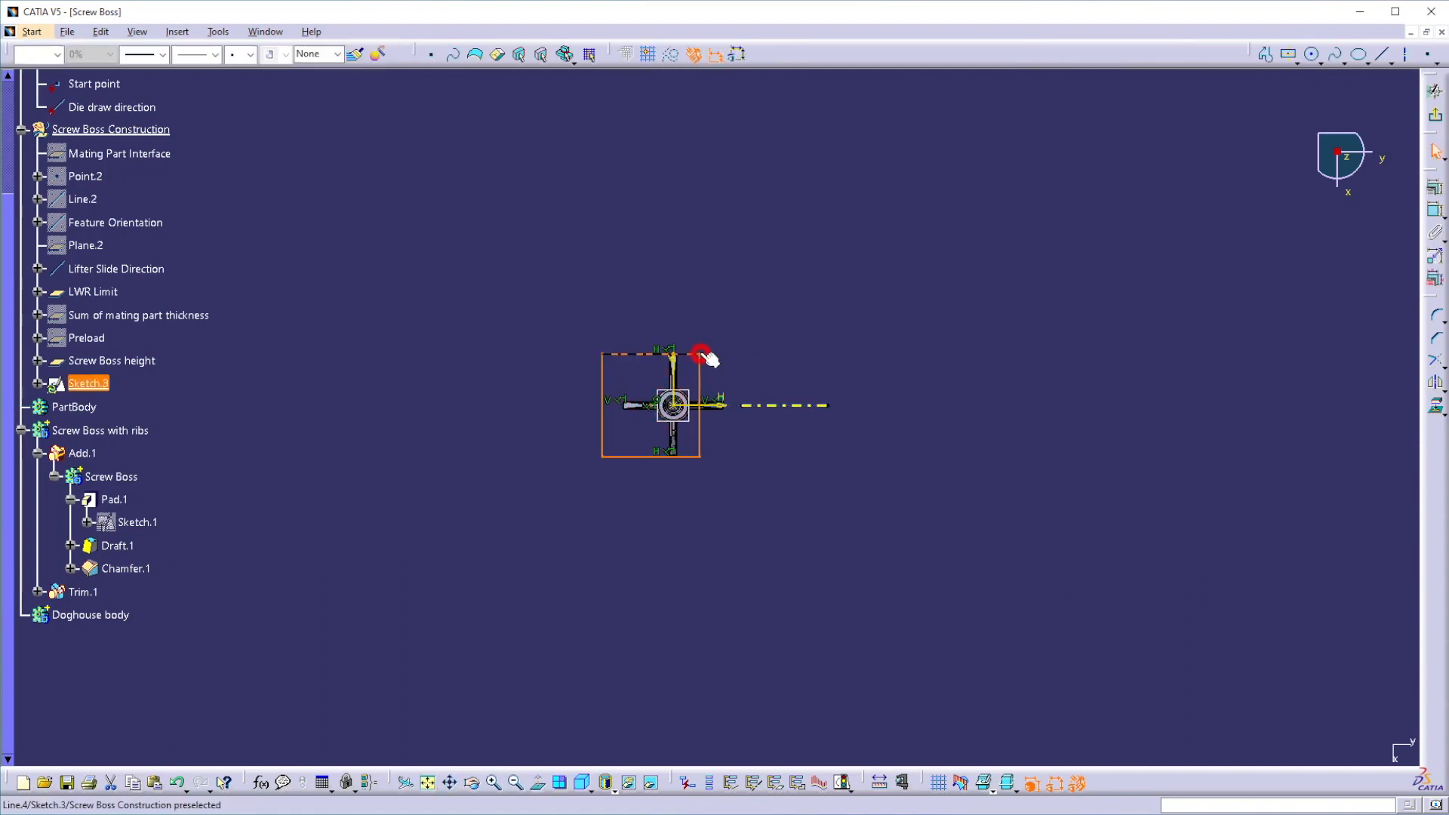
pyautogui.click(1191, 220)
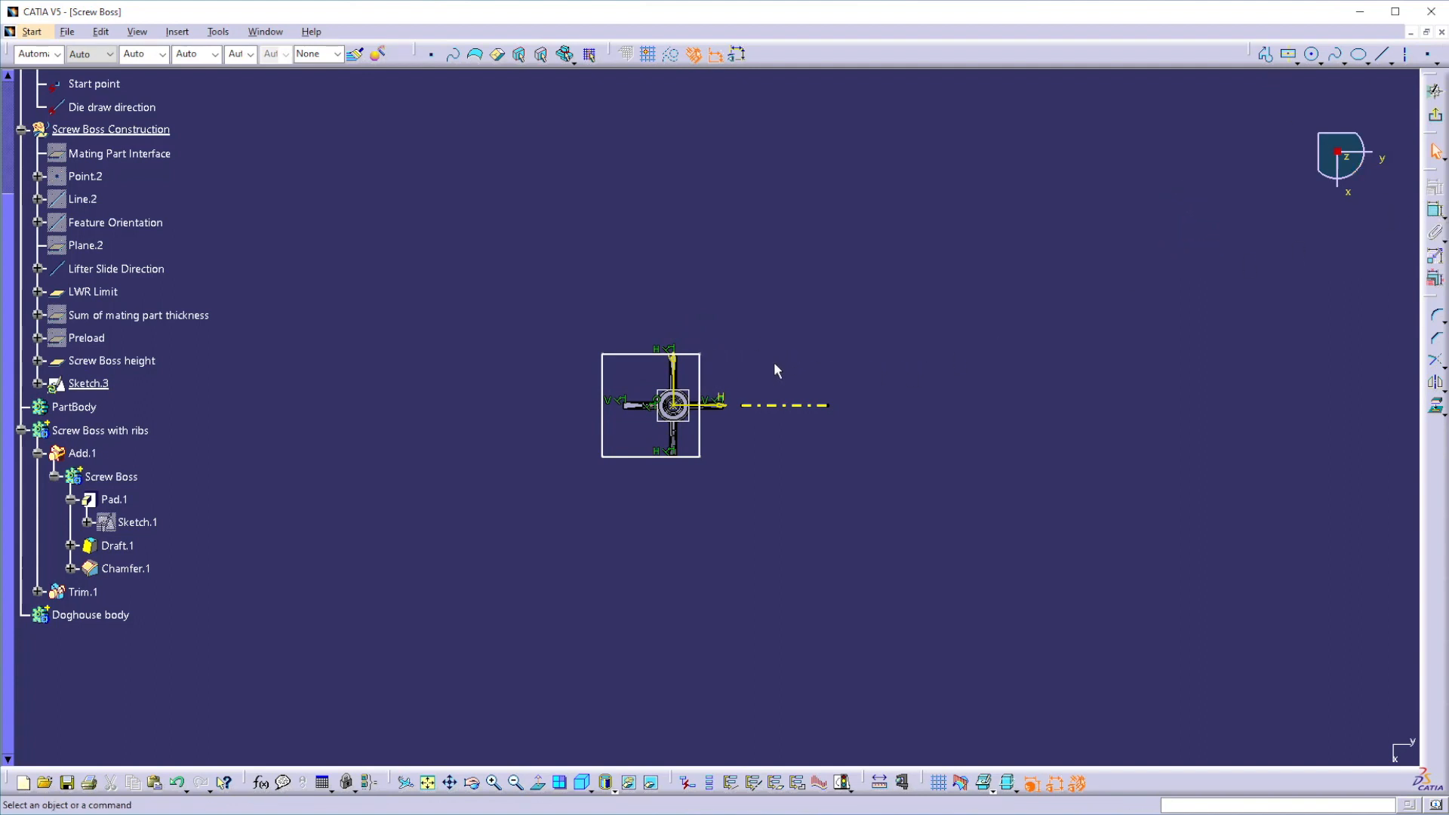
pyautogui.click(909, 335)
# Step: Dimension the rectangle's center point from the vertical axis and set the offset to 1 mm
pyautogui.click(1433, 210)
pyautogui.click(671, 384)
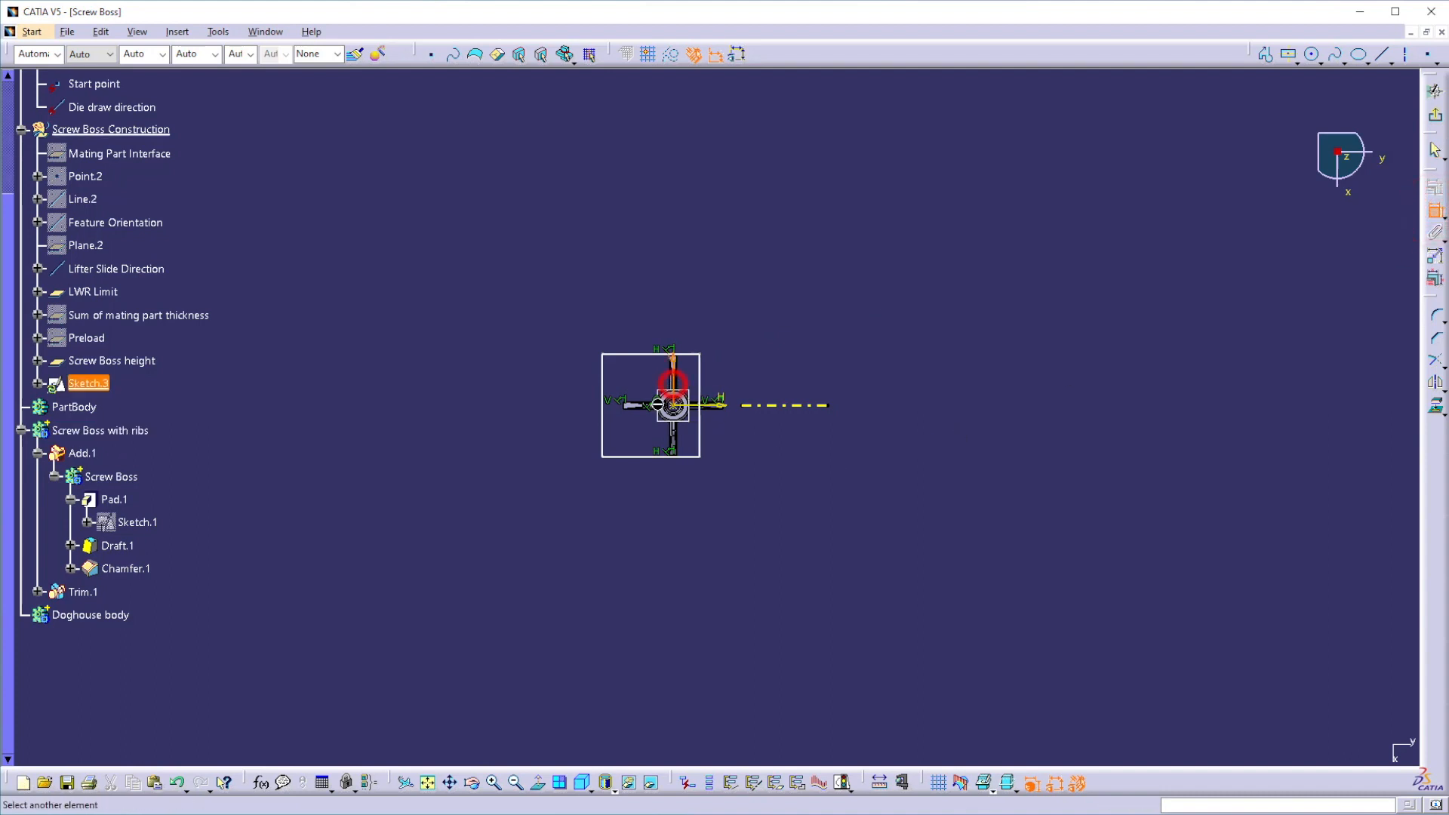
pyautogui.click(659, 409)
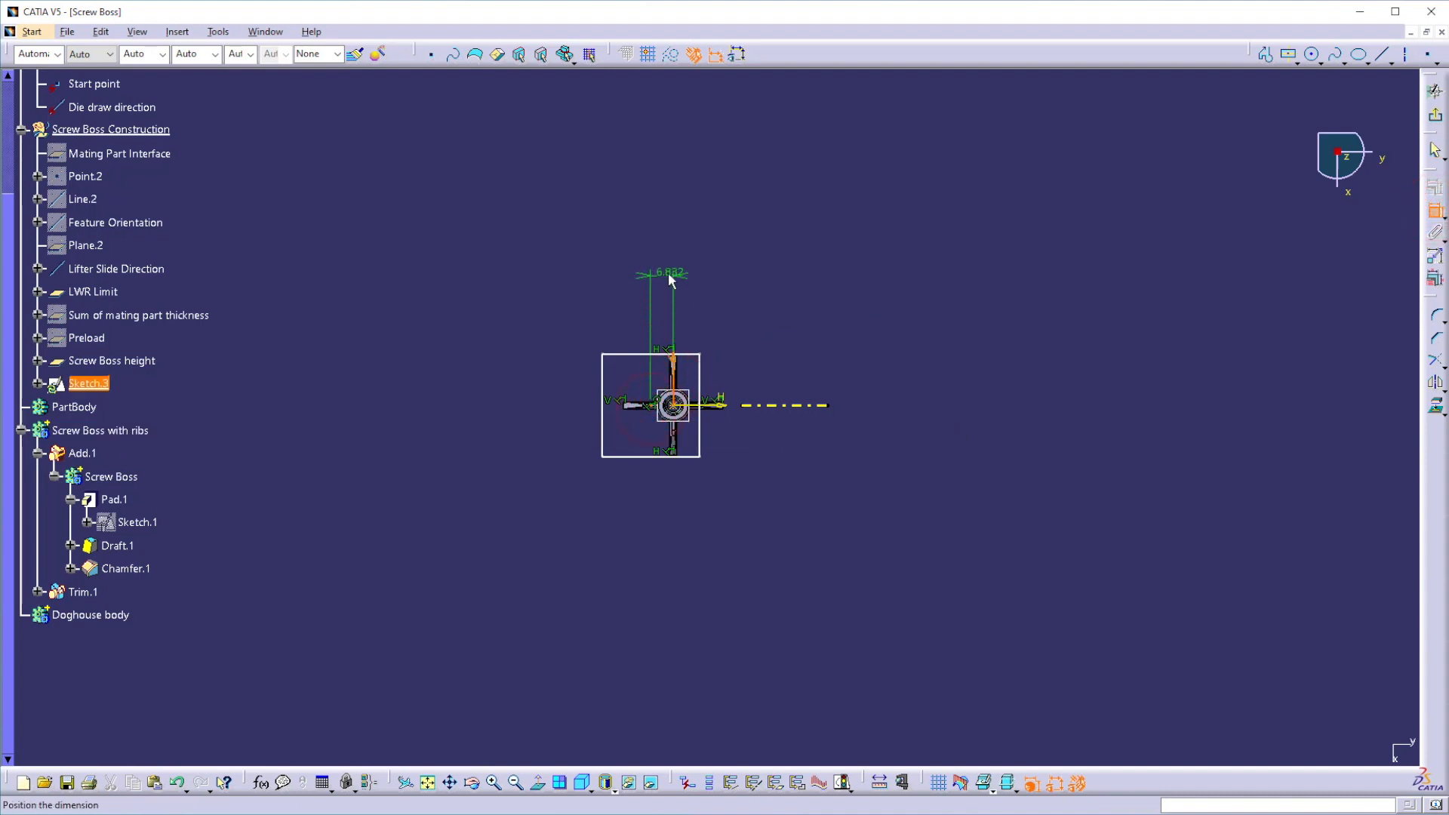
pyautogui.click(668, 273)
pyautogui.doubleClick(668, 272)
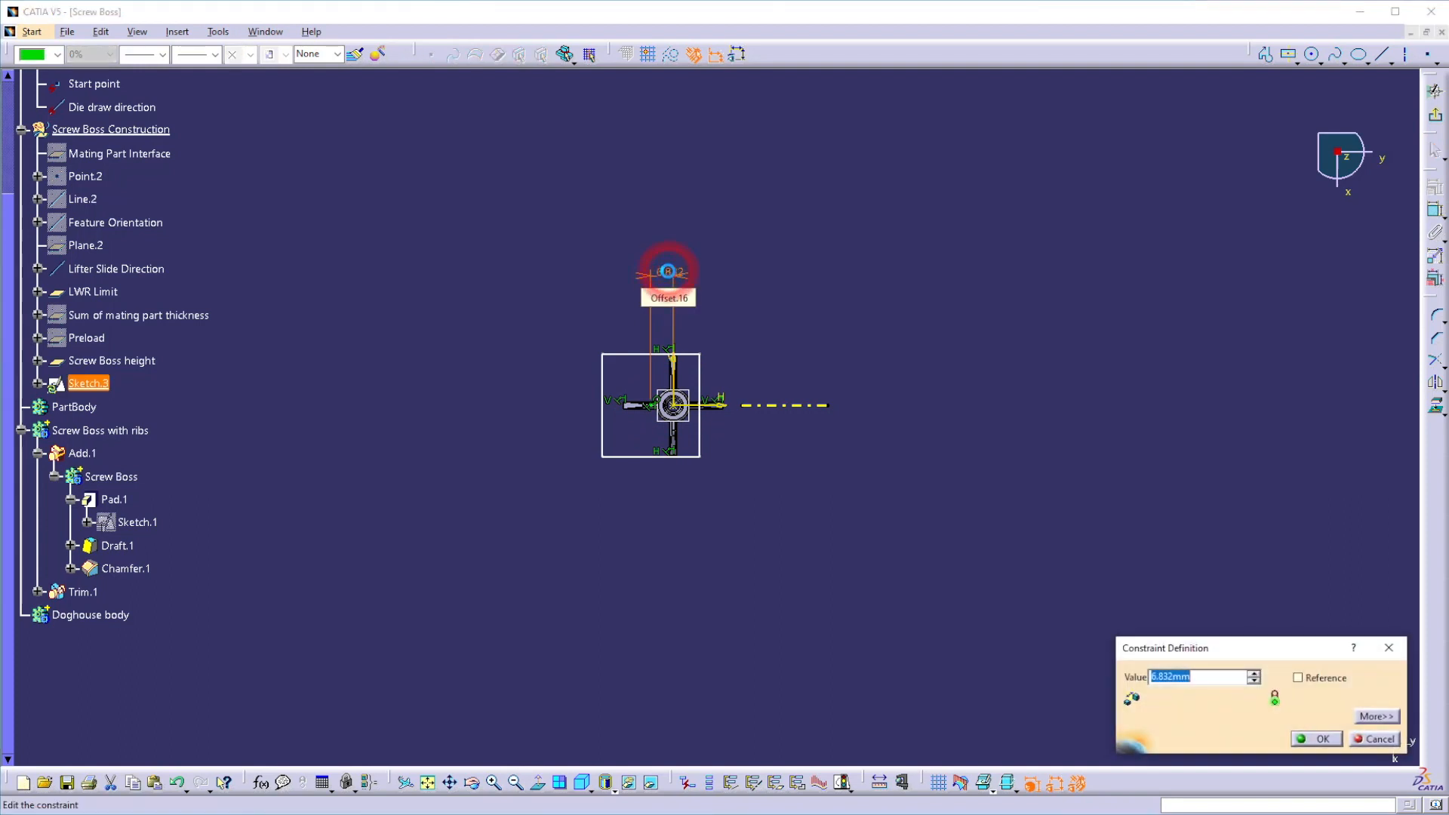
pyautogui.write('1')
pyautogui.press('Return')
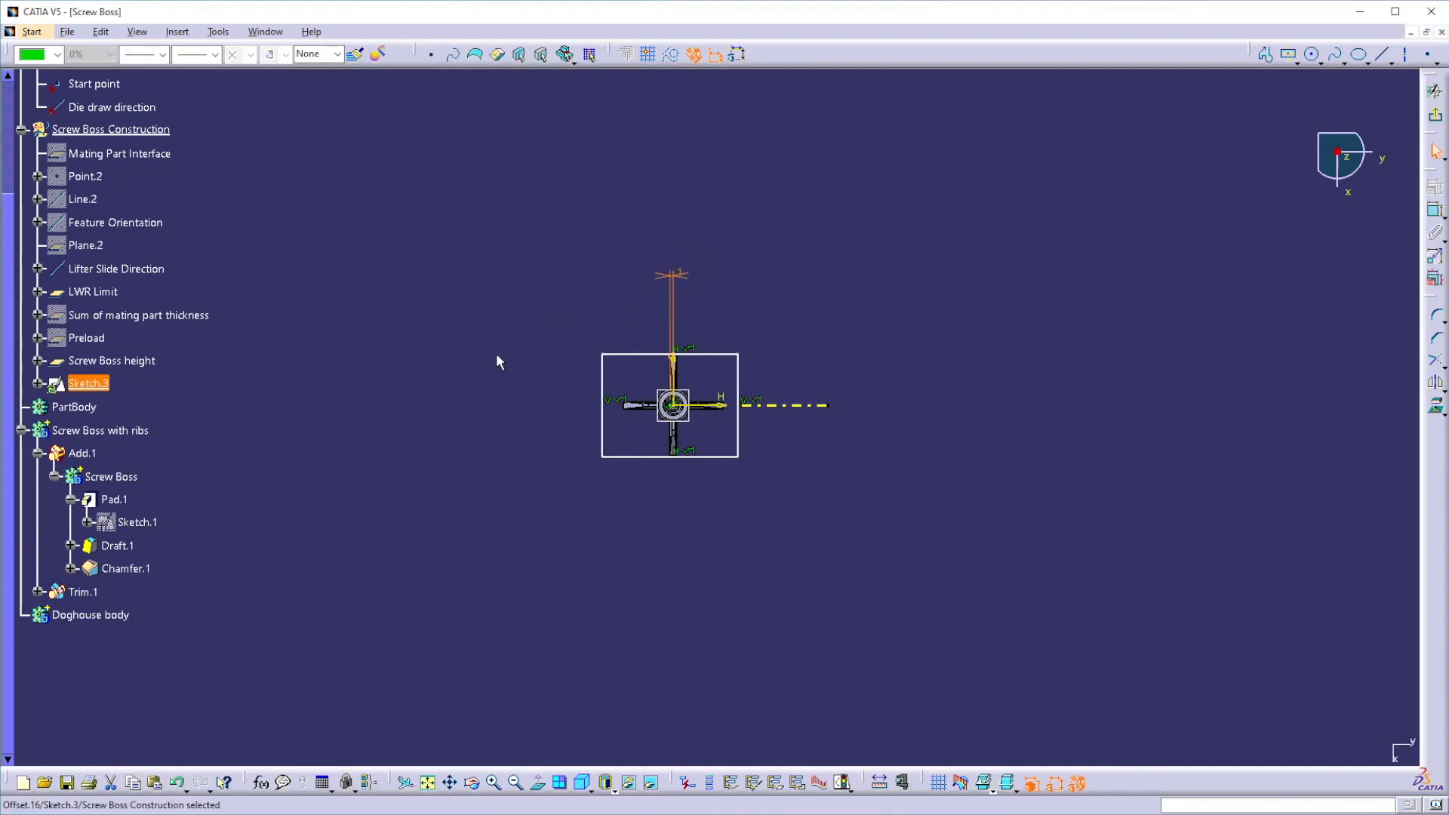
pyautogui.click(519, 458)
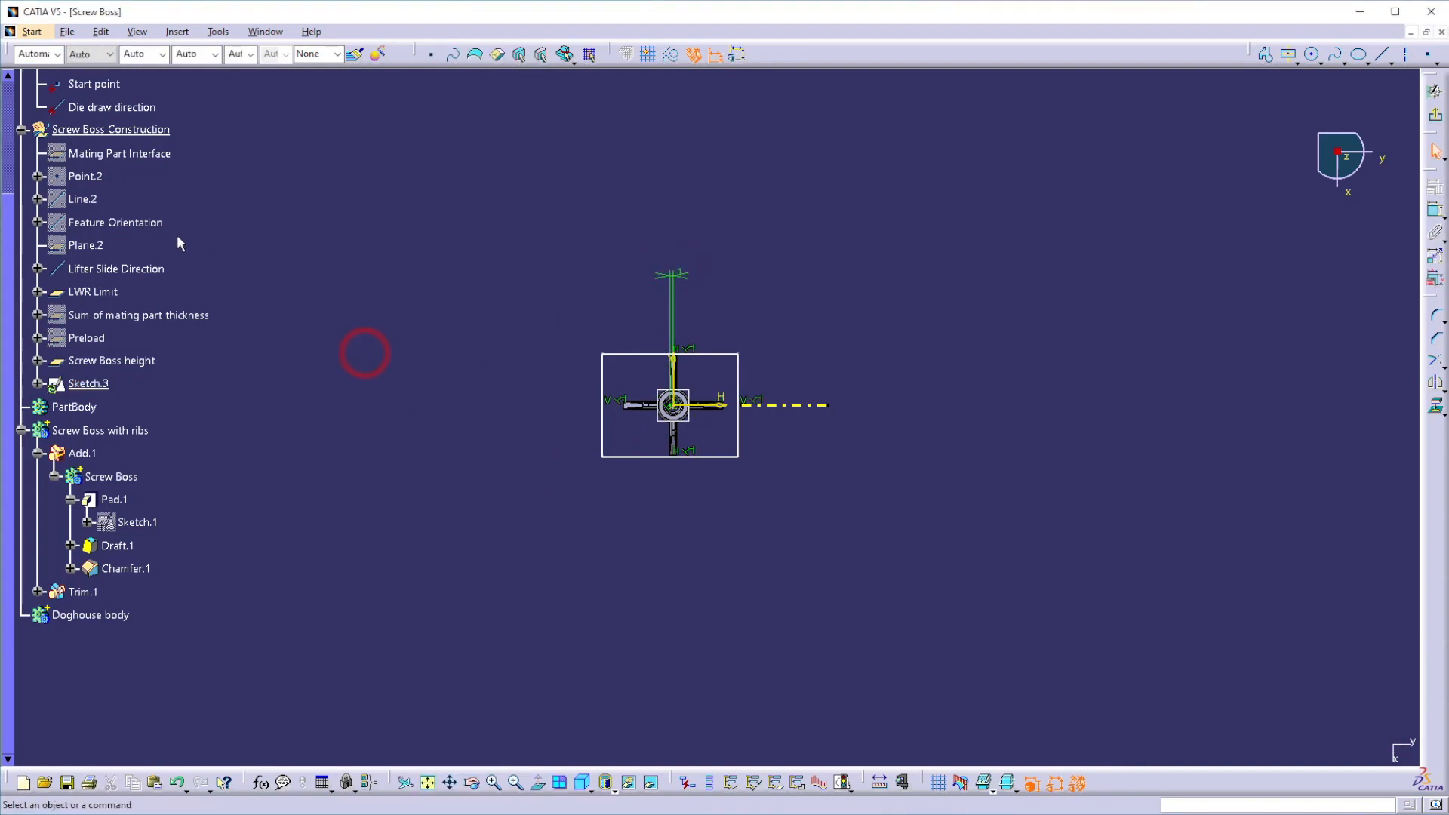
# Step: Show Sketch.1 of the screw boss pad as a reference for the rectangle
pyautogui.rightClick(138, 521)
pyautogui.click(178, 570)
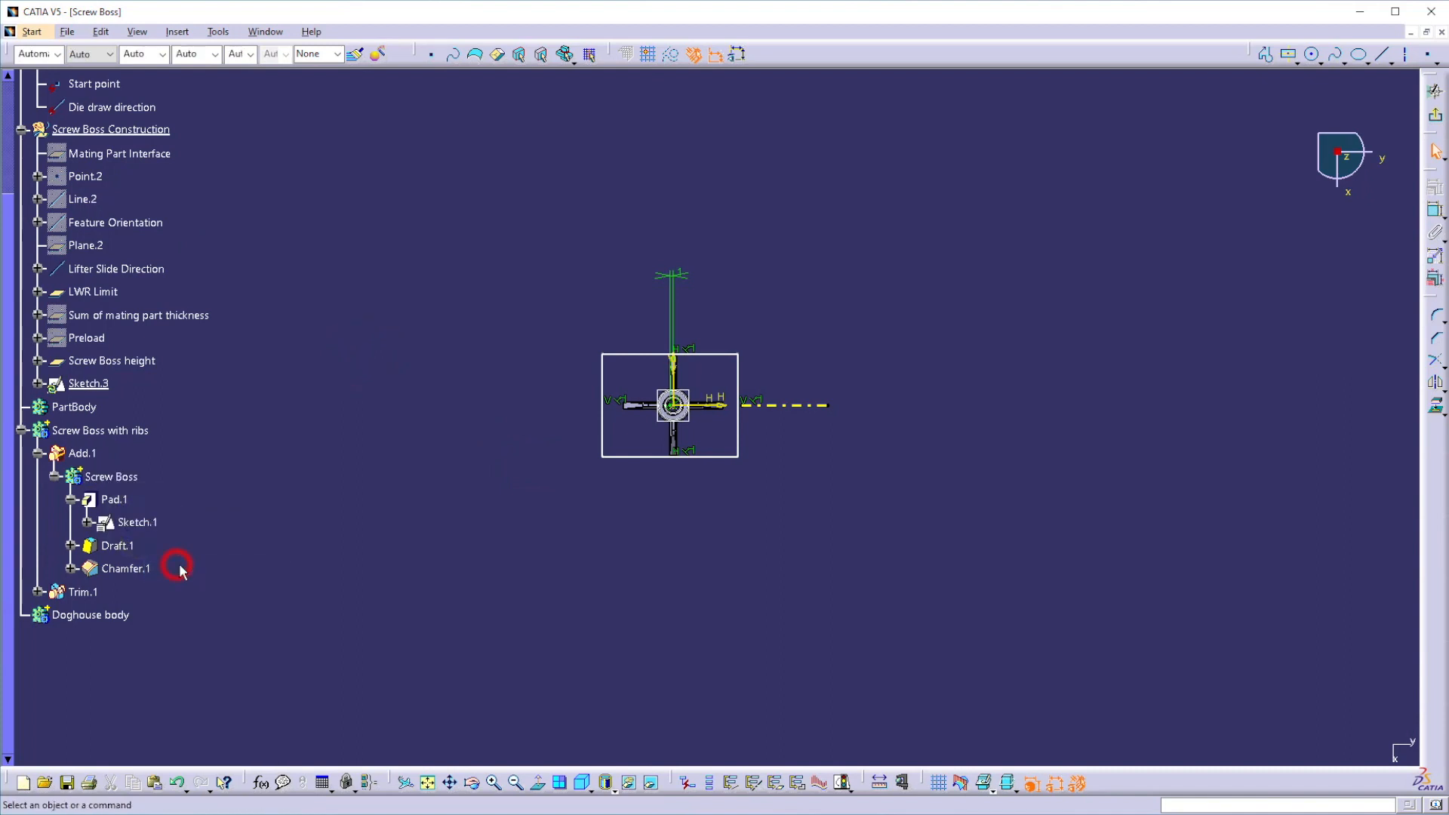
pyautogui.moveTo(974, 535)
pyautogui.mouseDown(button='middle')
pyautogui.moveTo(928, 488)
pyautogui.moveTo(936, 445)
pyautogui.mouseUp(button='middle')
# Step: Dimension the rectangle's vertical edge facing the slide direction from the boss's outer circle and set the distance to 6 mm
pyautogui.click(1437, 212)
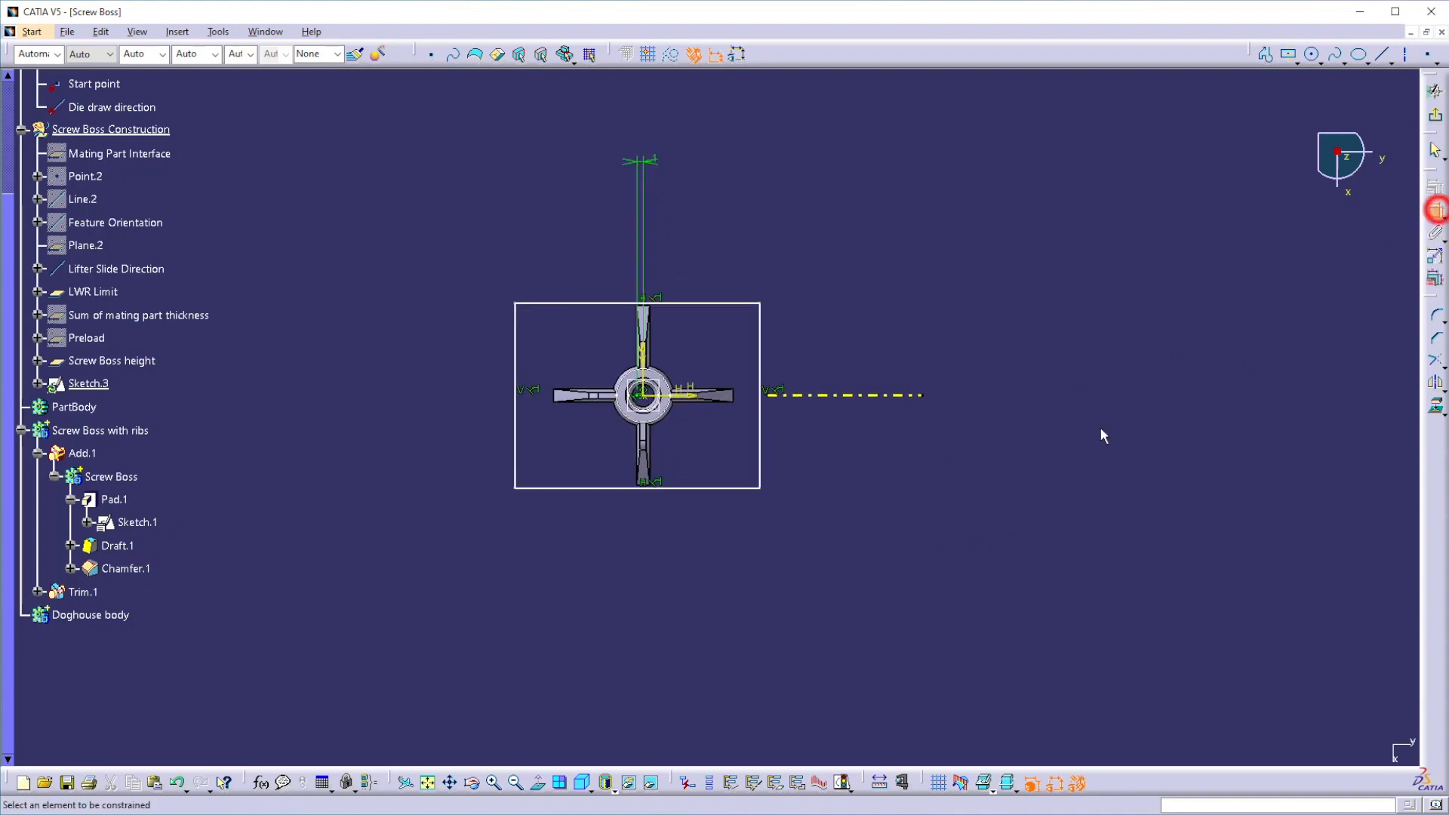
pyautogui.click(663, 416)
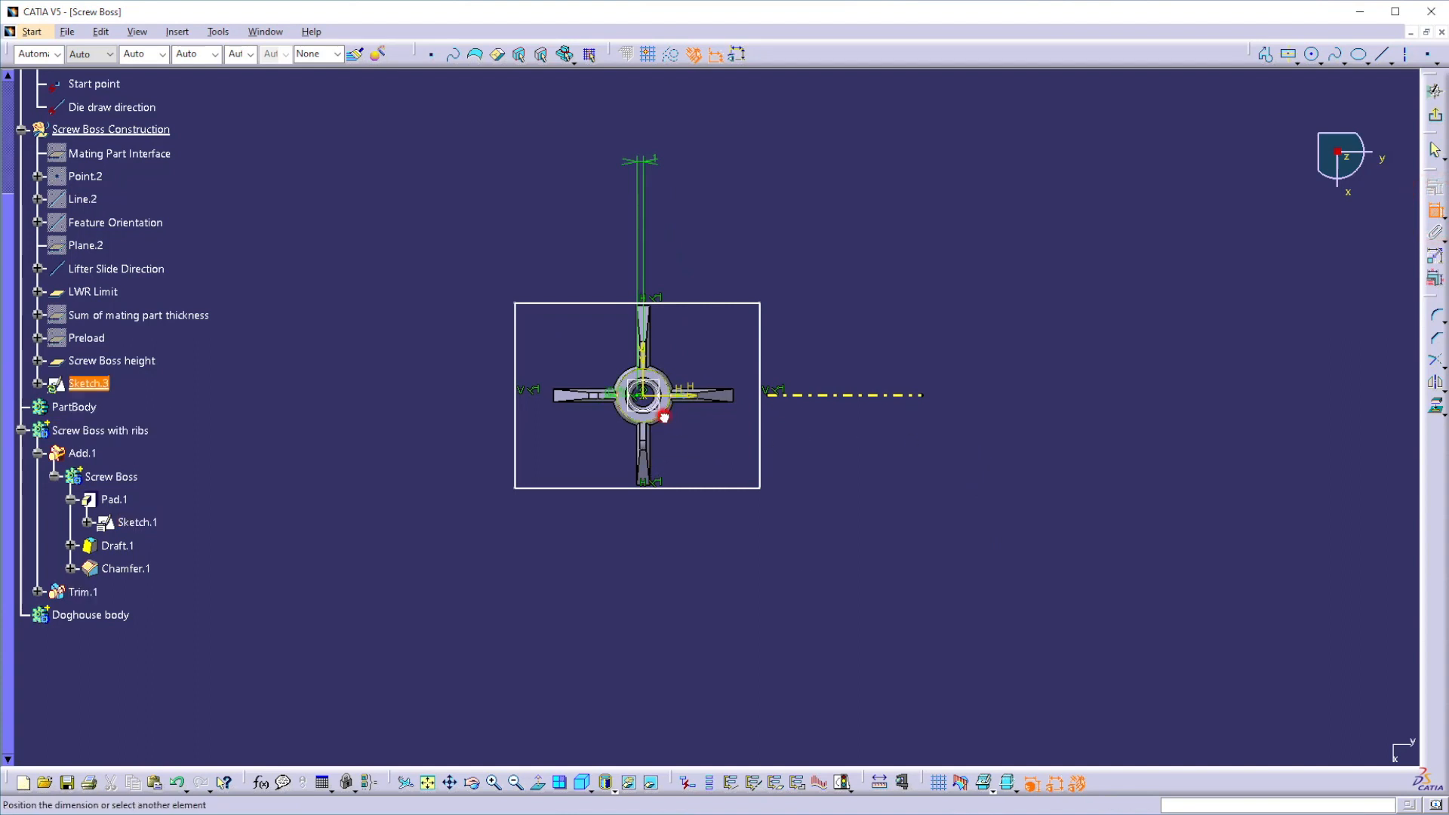
pyautogui.click(762, 417)
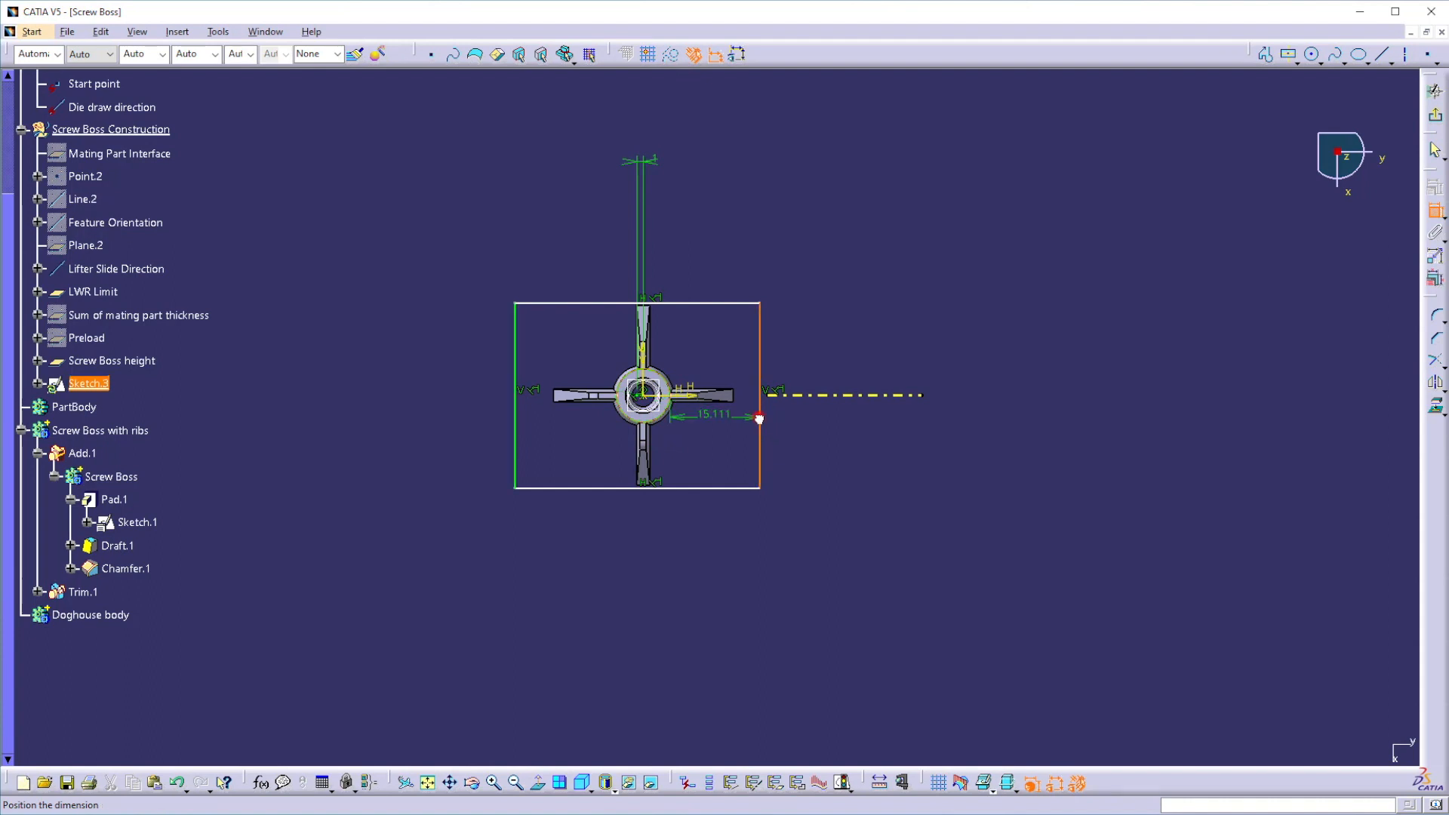
pyautogui.click(772, 523)
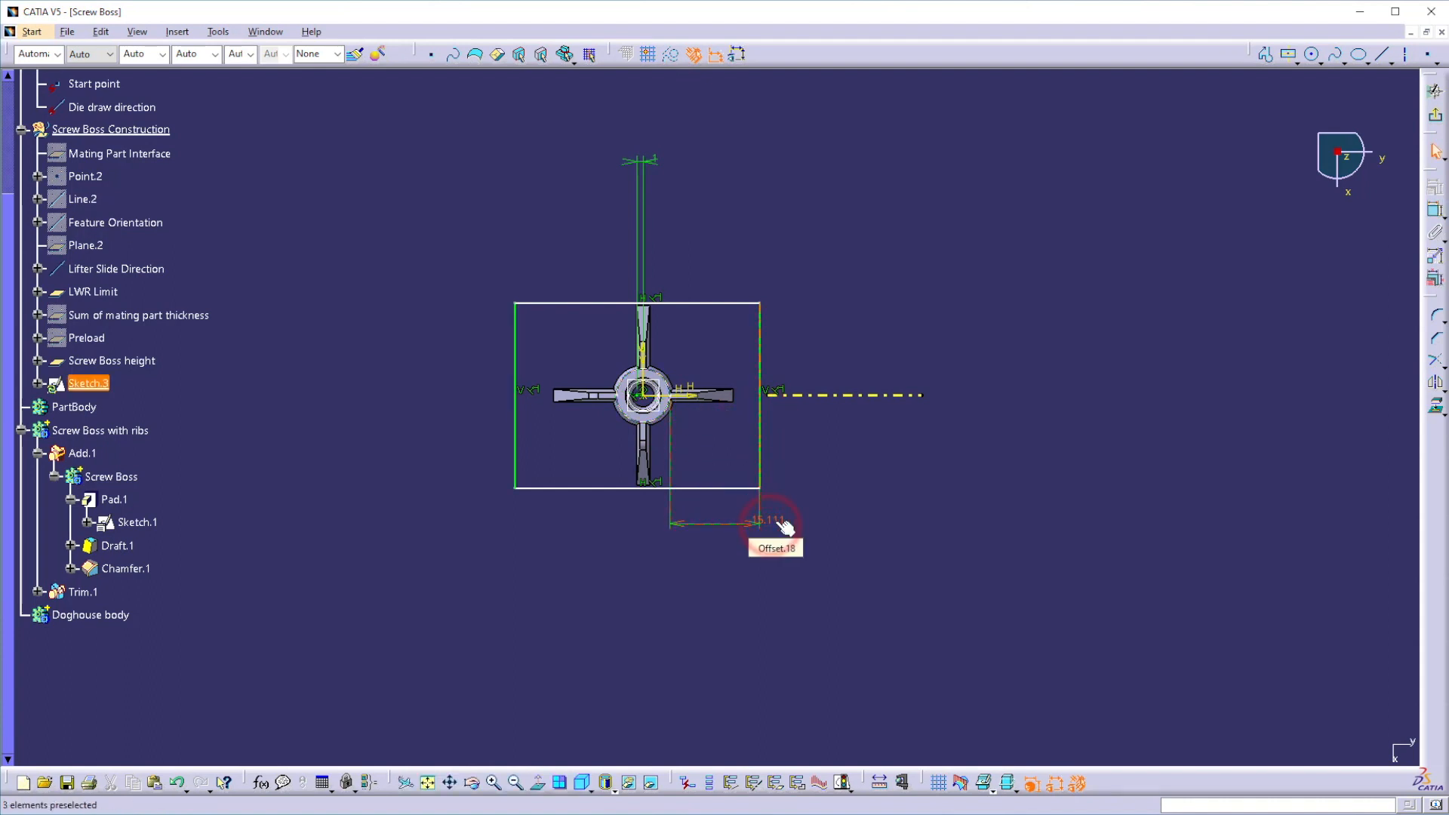
pyautogui.doubleClick(775, 521)
pyautogui.write('6')
pyautogui.press('Return')
pyautogui.click(637, 570)
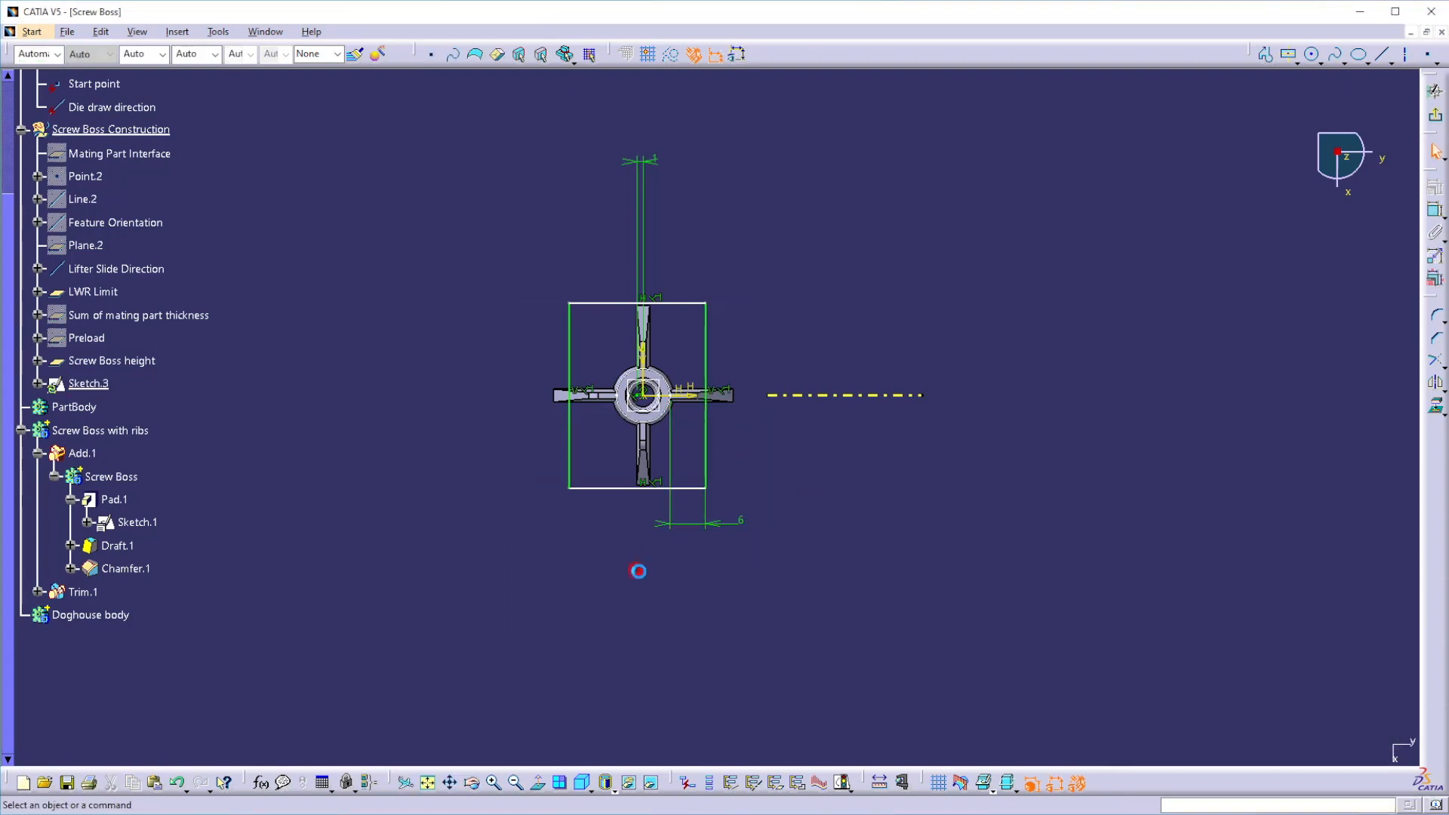
# Step: Dimension the rectangle's lower horizontal edge from the boss's outer circle, set the distance to 6.5 mm, and exit the sketch
pyautogui.click(1432, 213)
pyautogui.click(1432, 213)
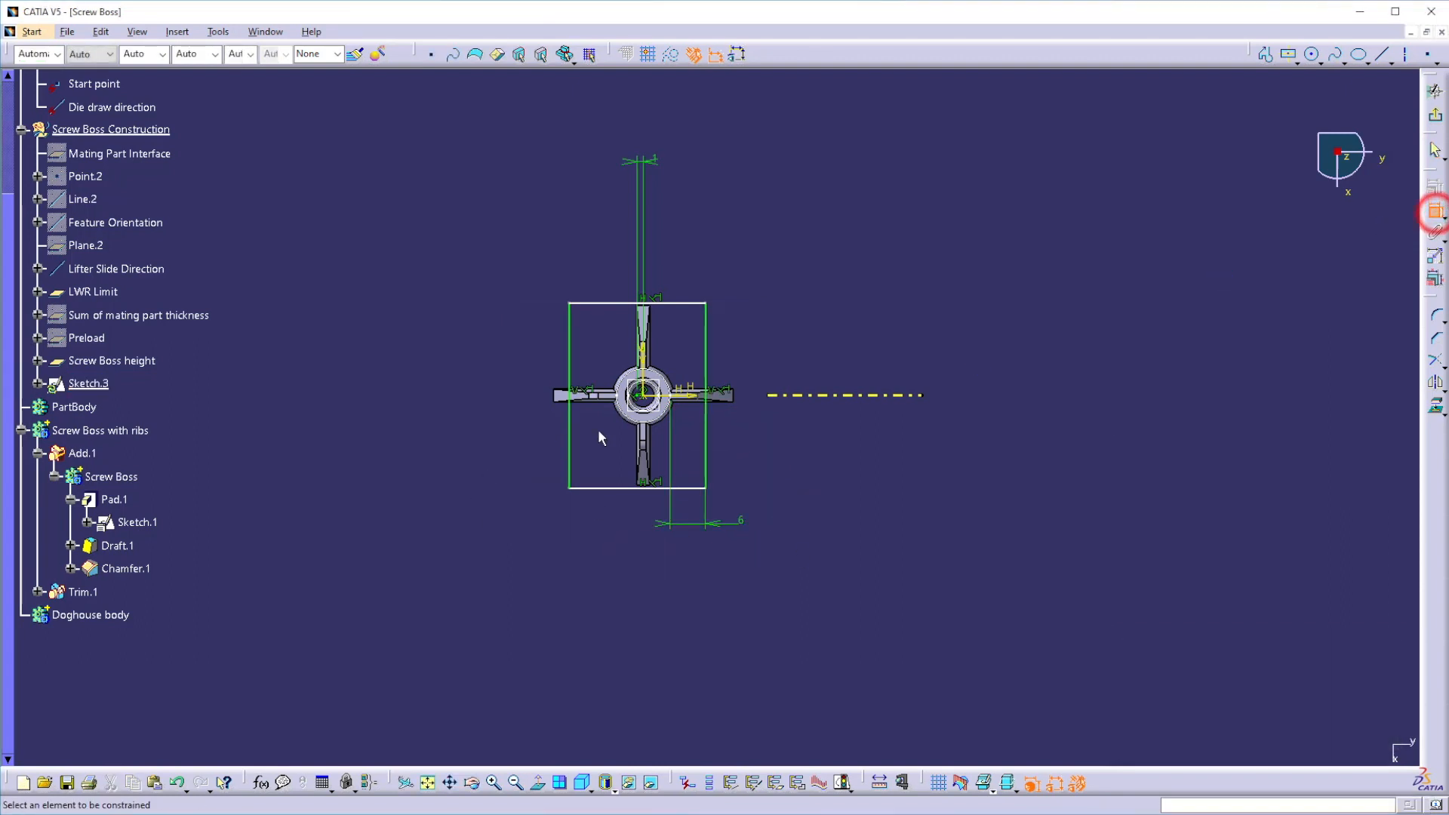
pyautogui.click(659, 425)
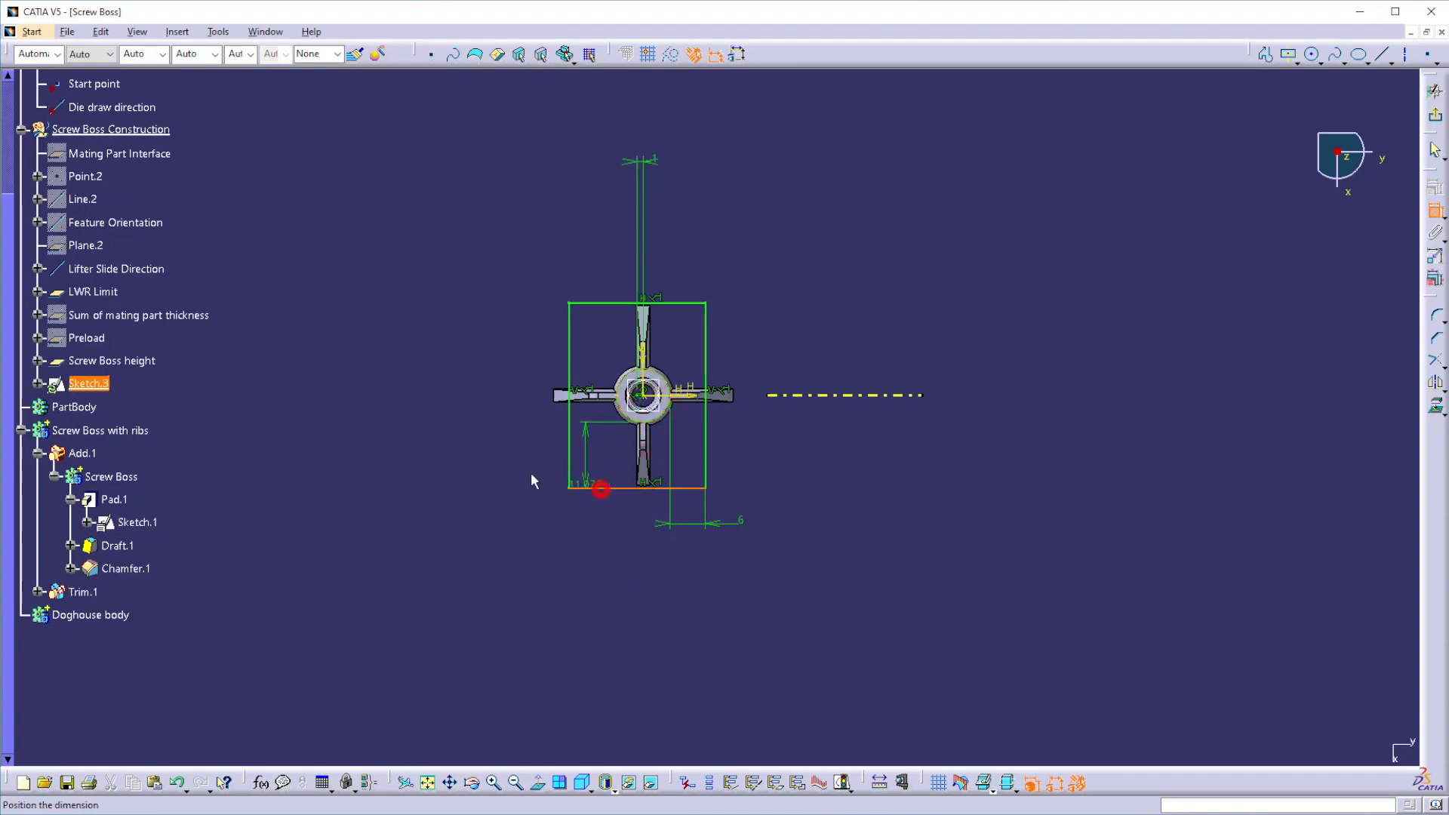
pyautogui.click(496, 466)
pyautogui.doubleClick(497, 459)
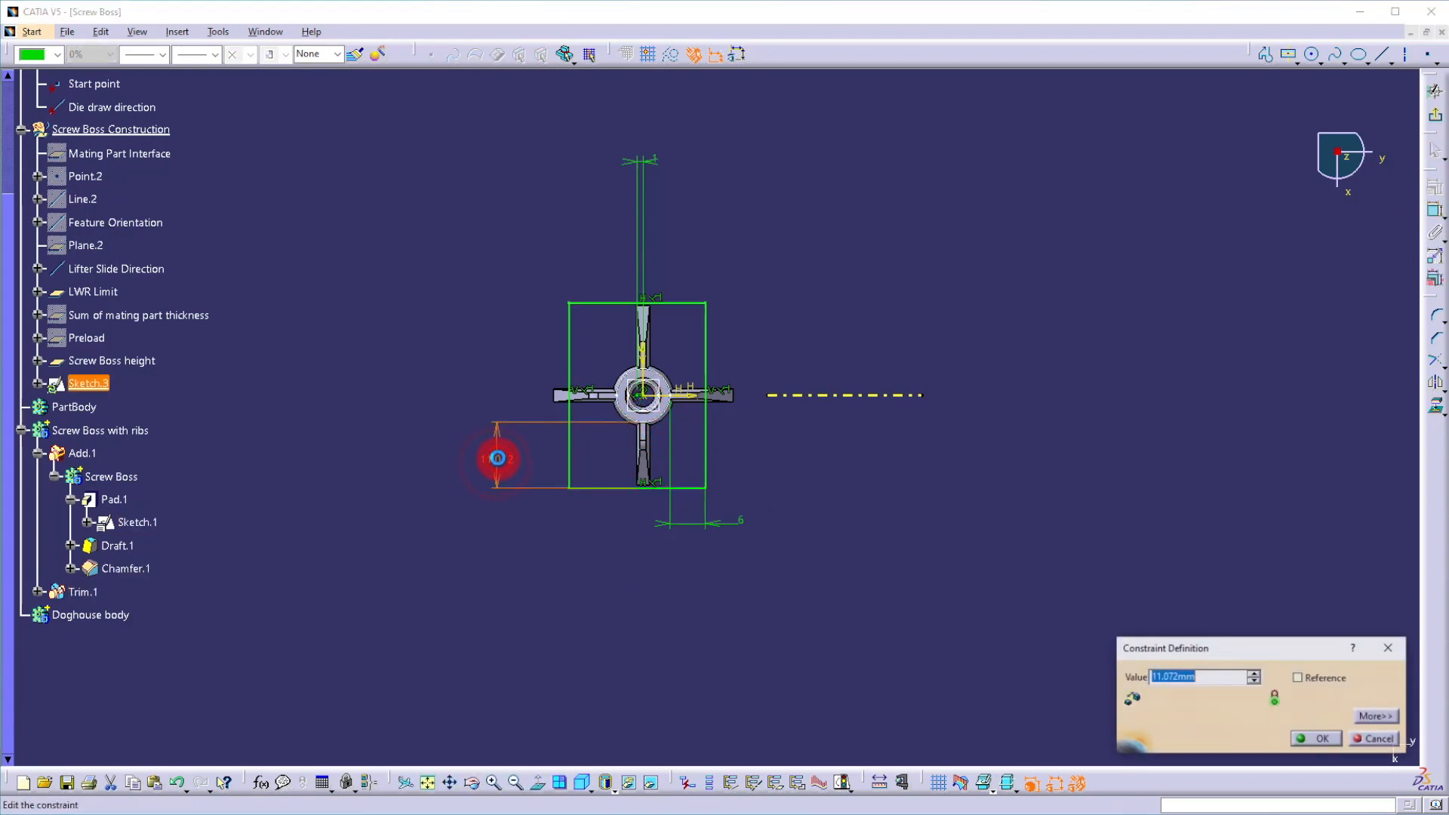
pyautogui.press('Return')
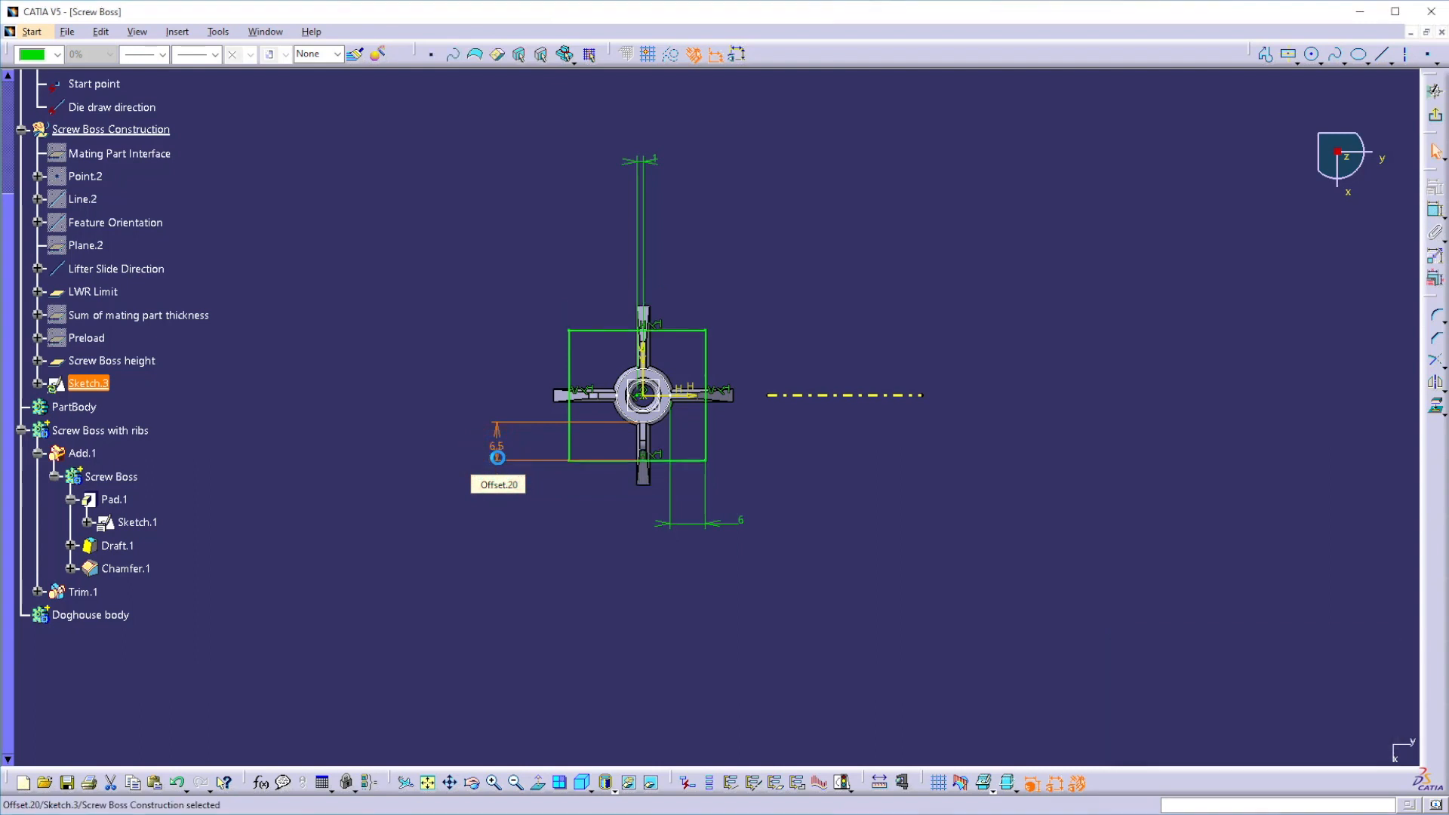
pyautogui.click(890, 485)
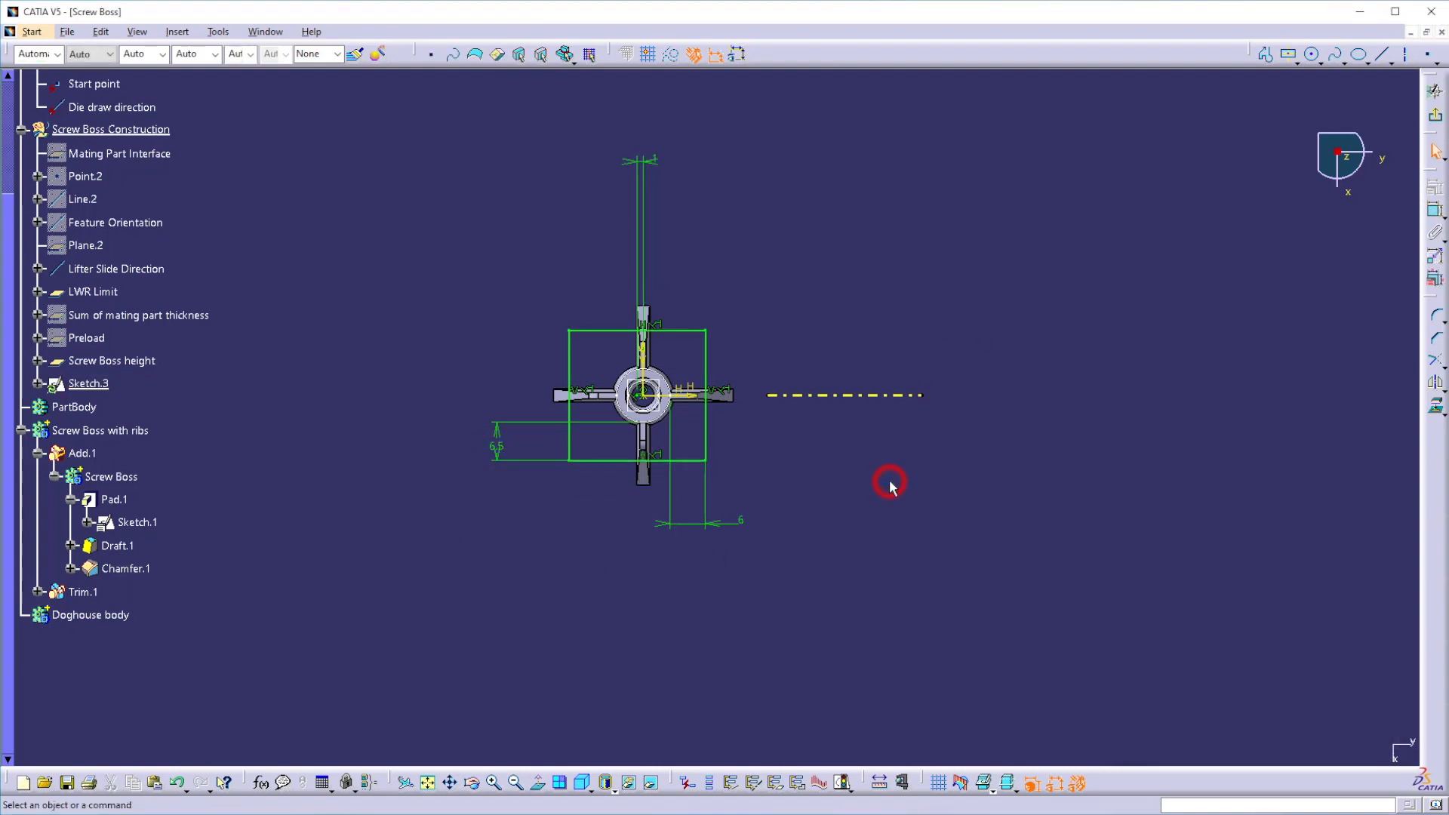
pyautogui.click(1435, 115)
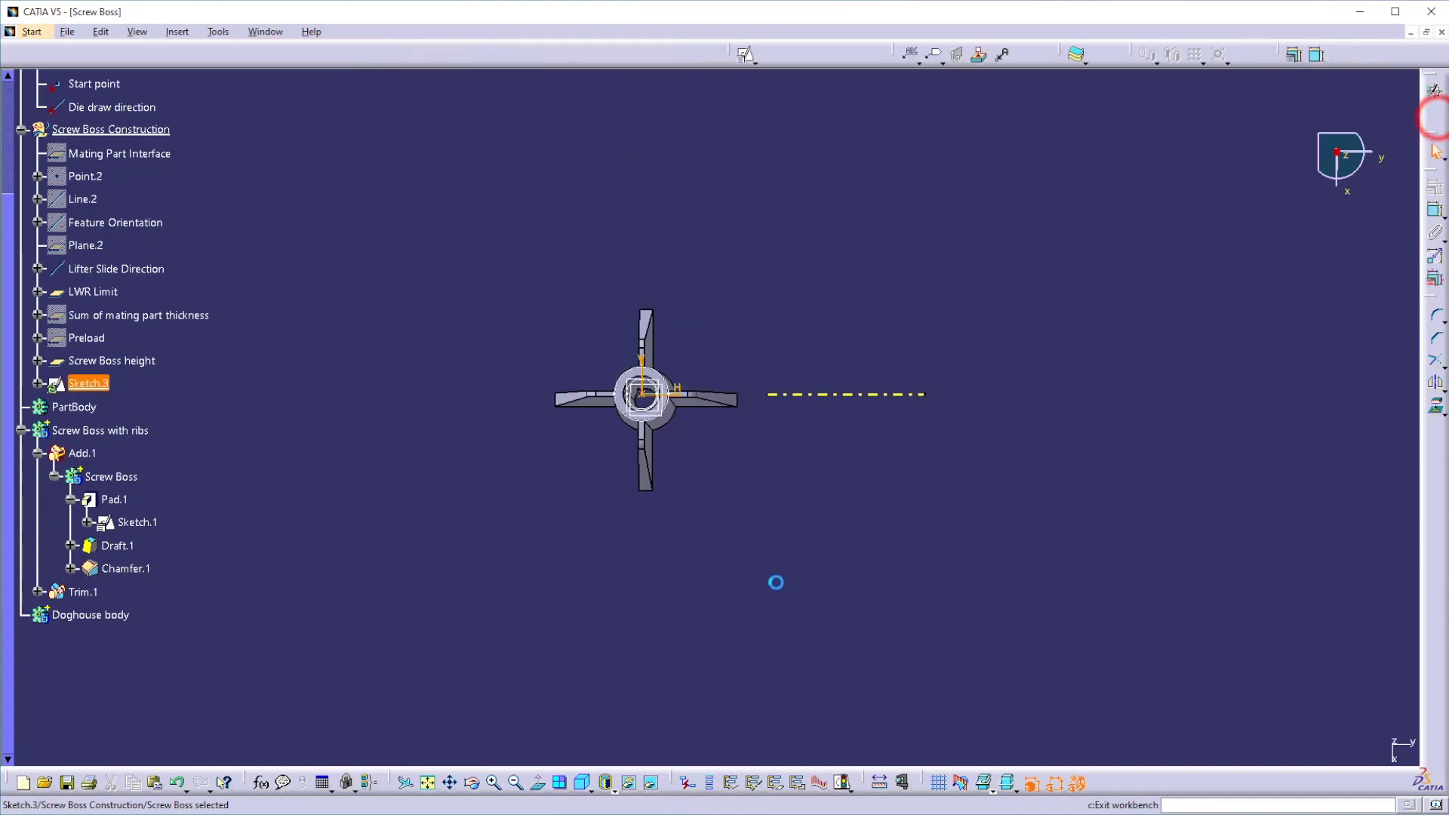
pyautogui.click(1436, 167)
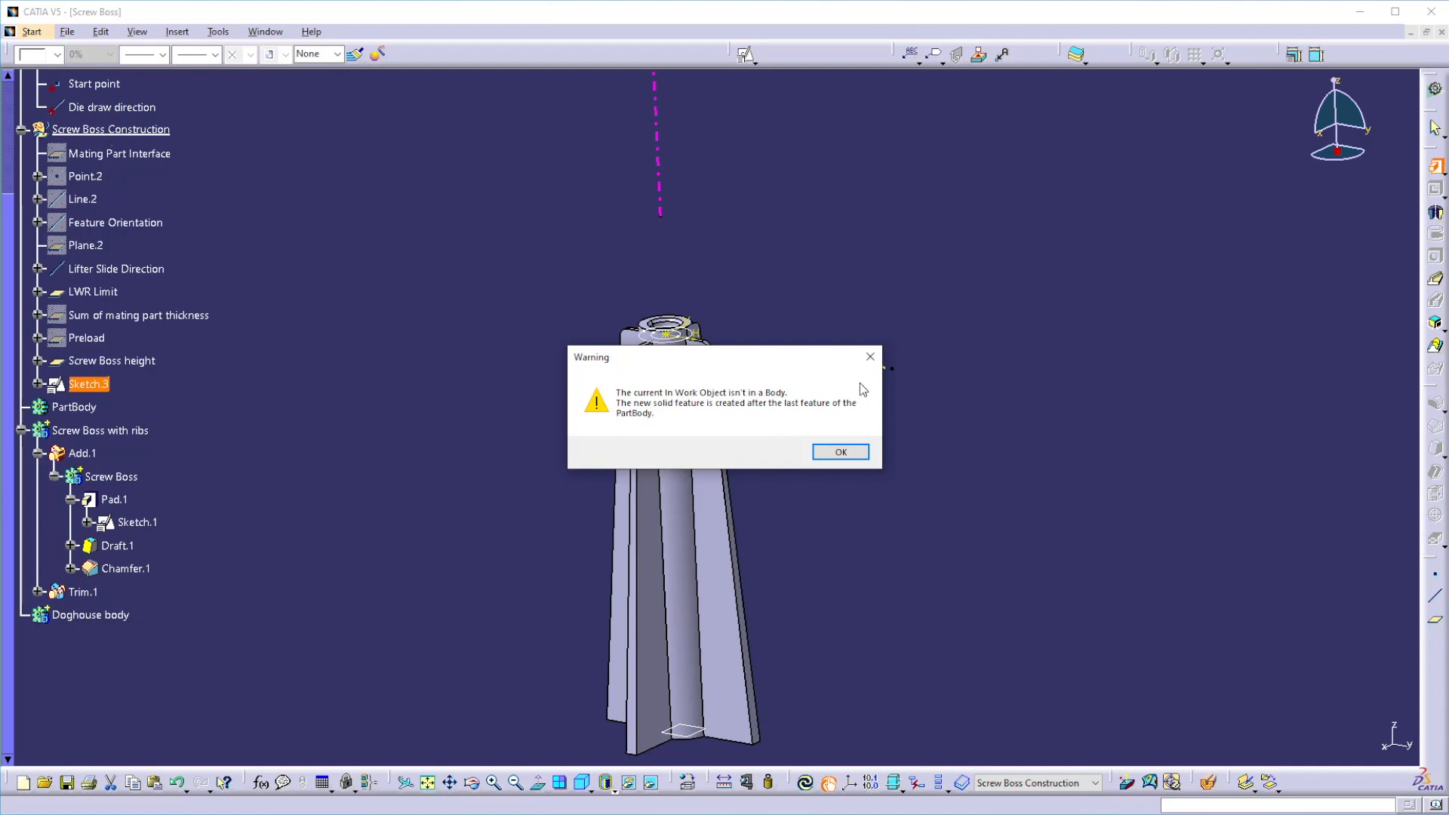
pyautogui.click(870, 357)
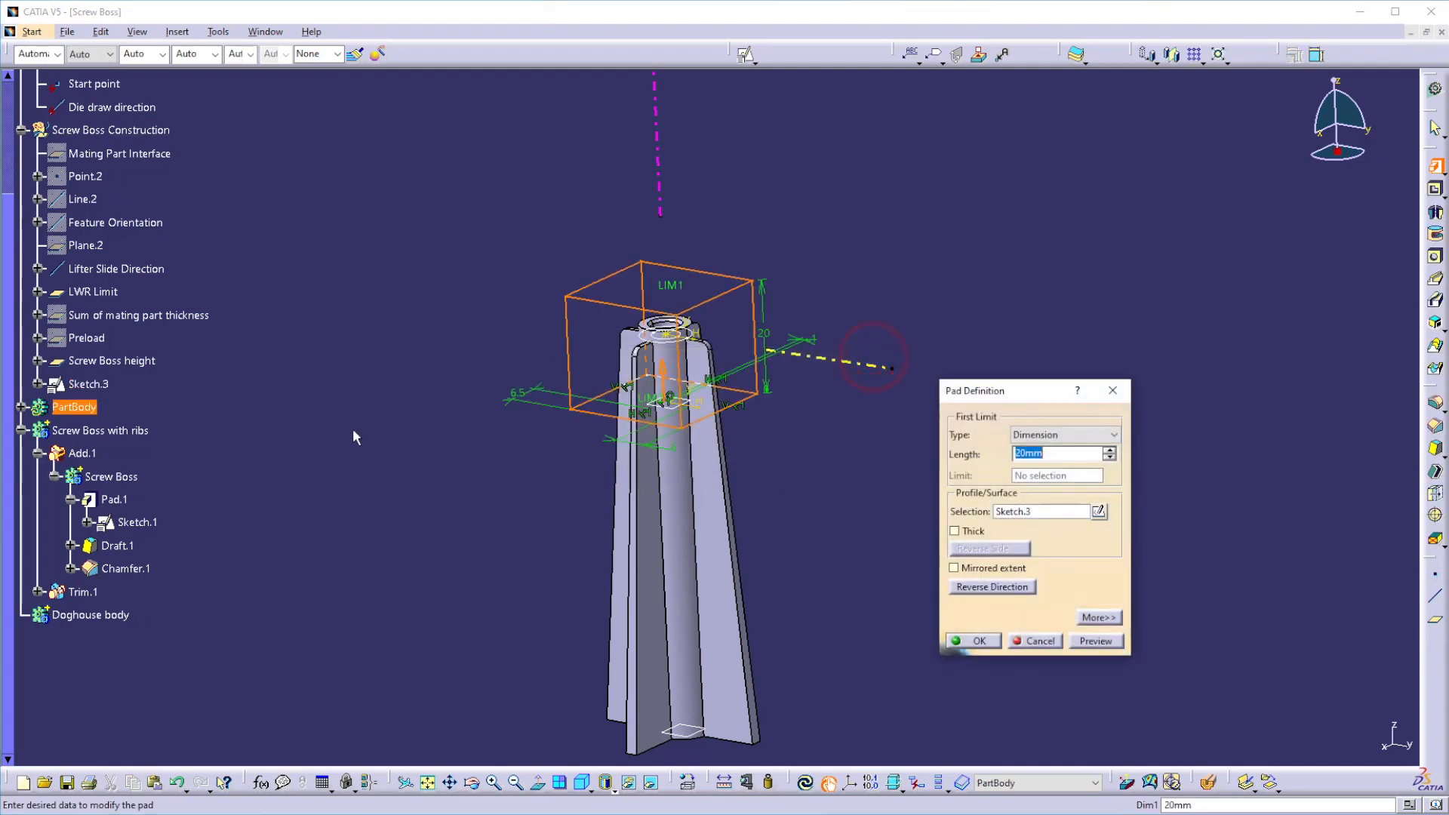
pyautogui.click(1113, 390)
pyautogui.click(340, 529)
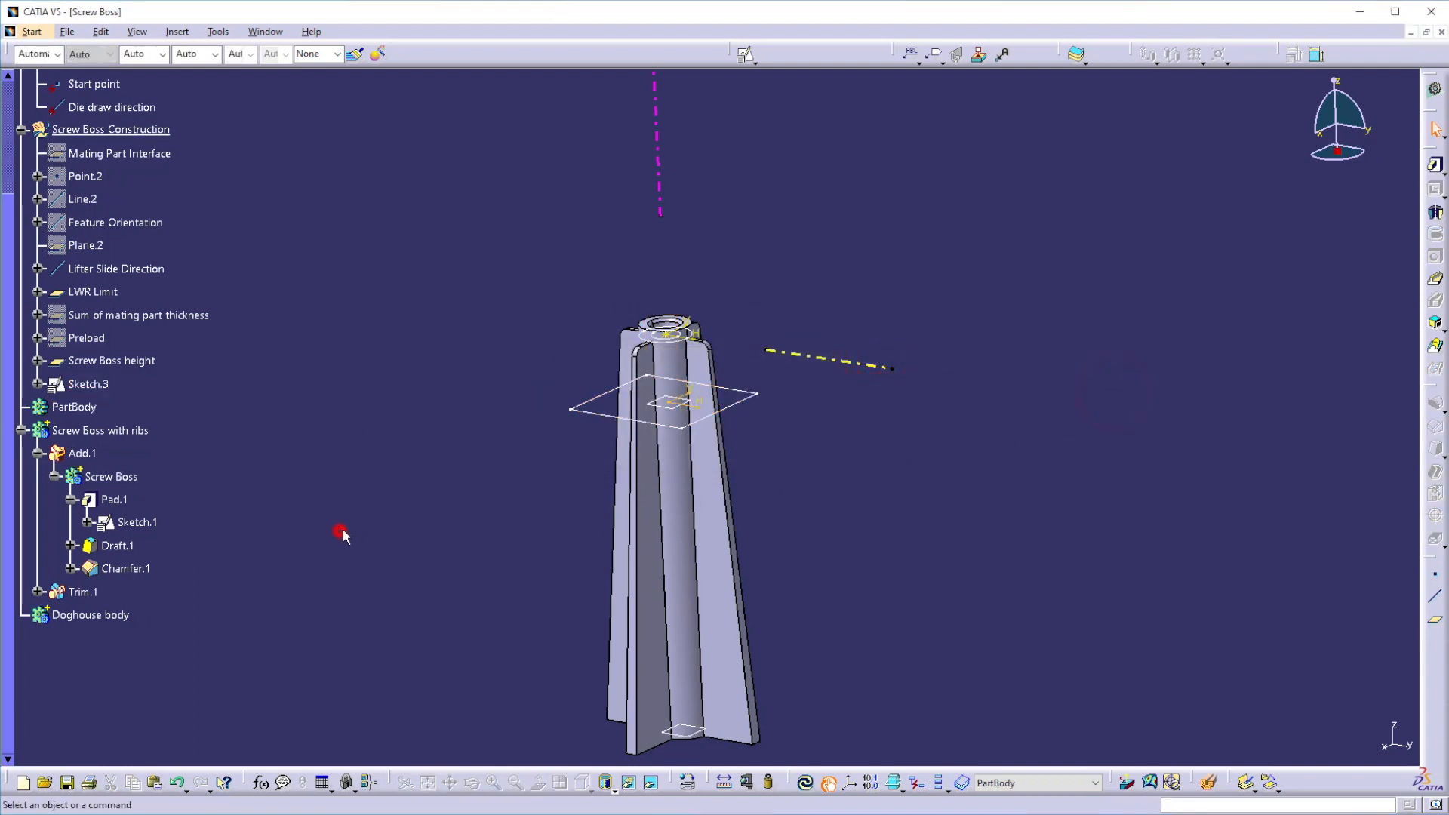
# Step: Define Doghouse body as the in-work object
pyautogui.rightClick(133, 620)
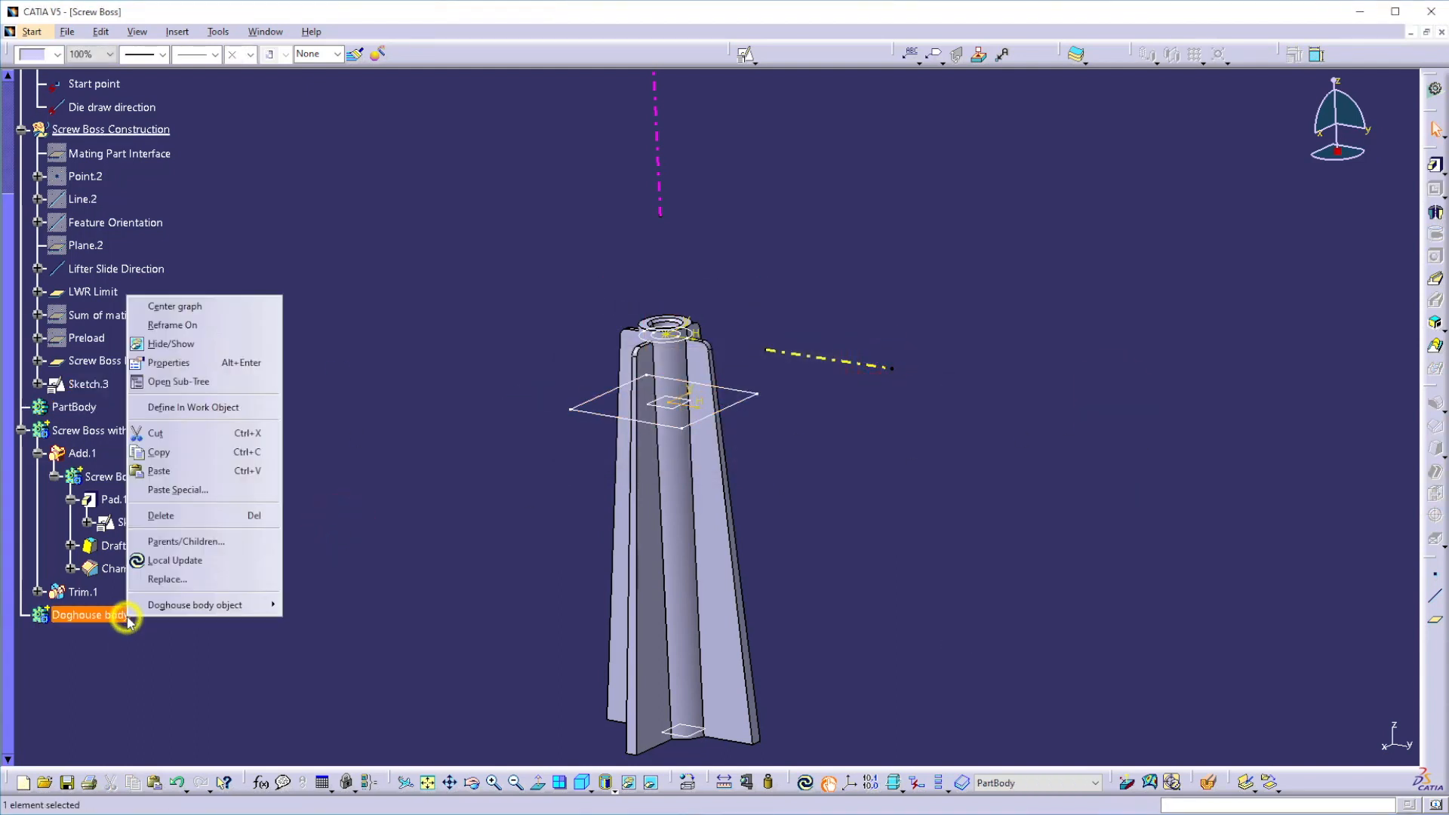
pyautogui.click(177, 403)
pyautogui.click(319, 460)
# Step: Move Sketch.3 out of the Screw Boss Construction set and into Doghouse body using Change Geometrical Set
pyautogui.rightClick(88, 384)
pyautogui.moveTo(188, 700)
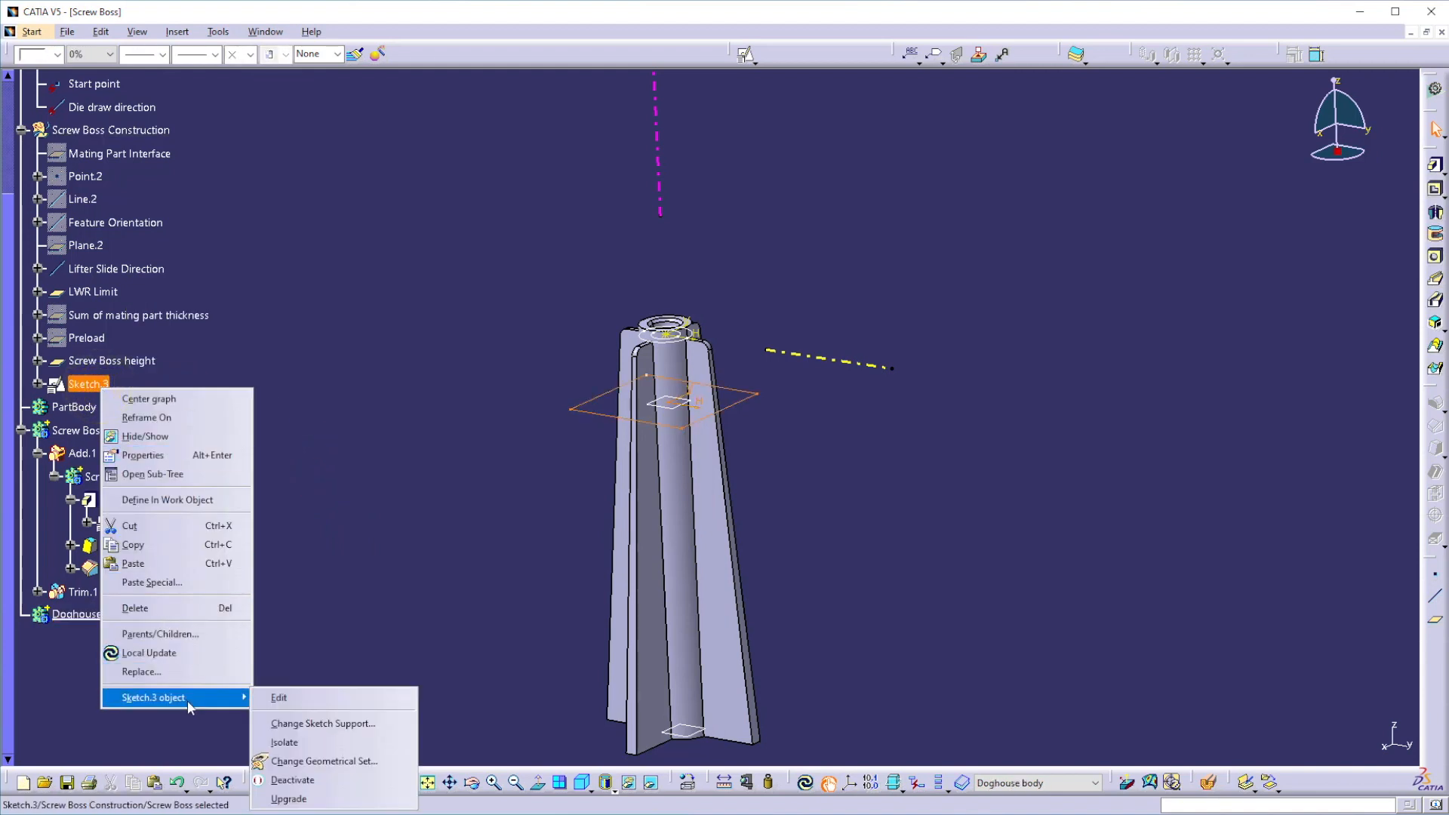
pyautogui.click(312, 761)
pyautogui.click(102, 615)
pyautogui.click(1317, 739)
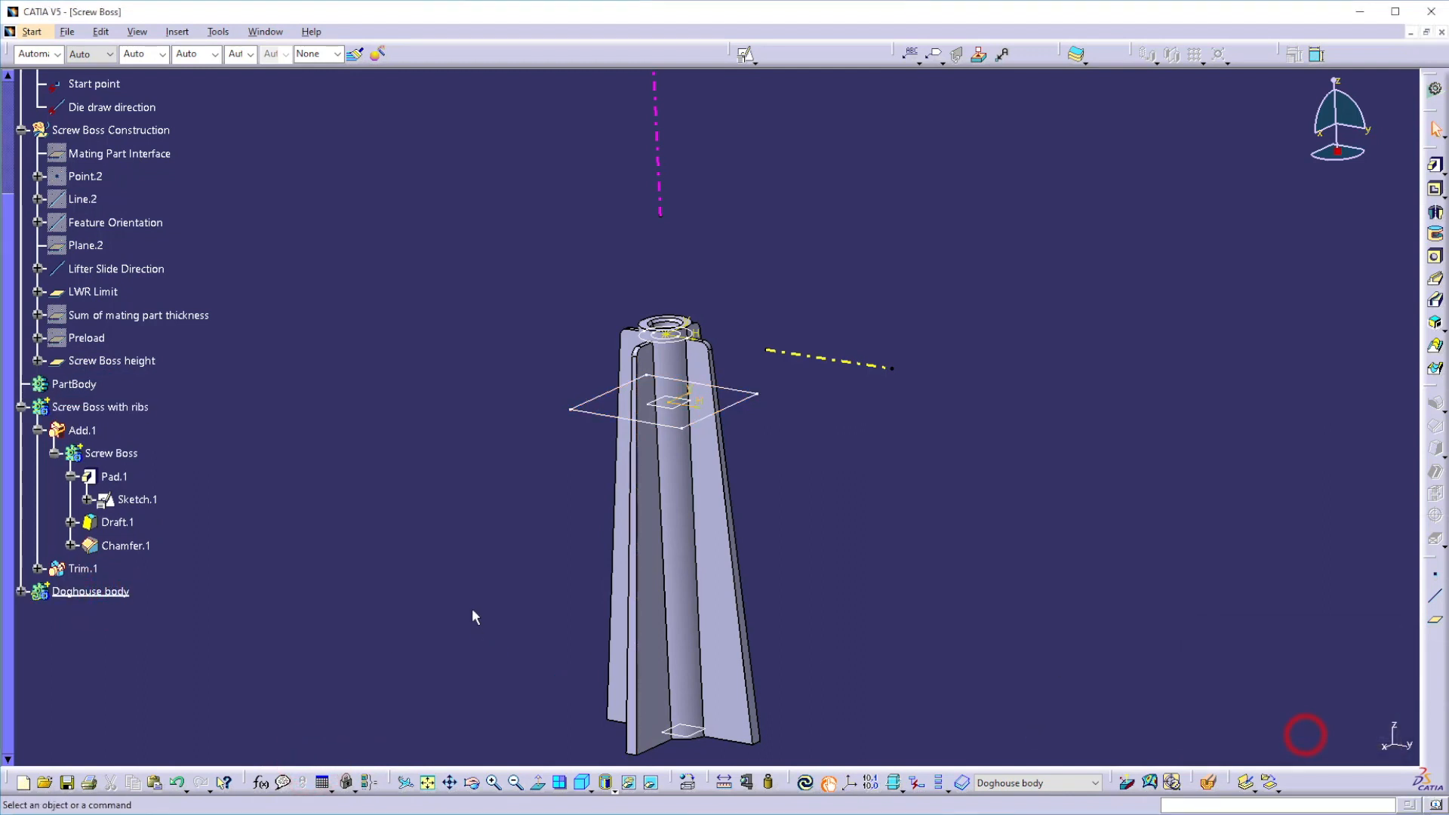
pyautogui.click(83, 591)
pyautogui.rightClick(112, 596)
pyautogui.click(129, 559)
pyautogui.click(220, 560)
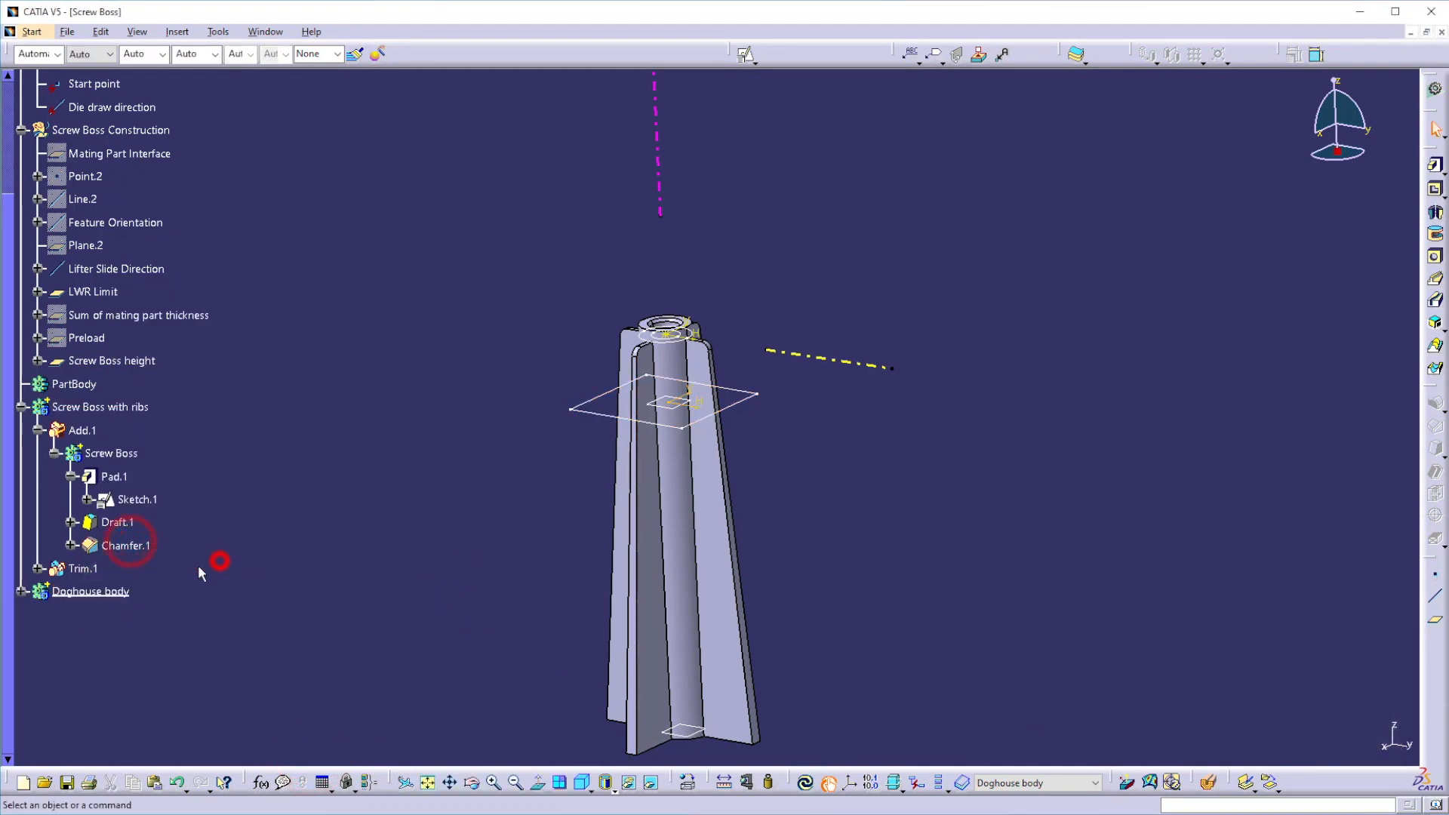
# Step: Pad Sketch.3 downward as the doghouse block, with its first limit set to Up to plane at LWR Limit
pyautogui.click(1436, 168)
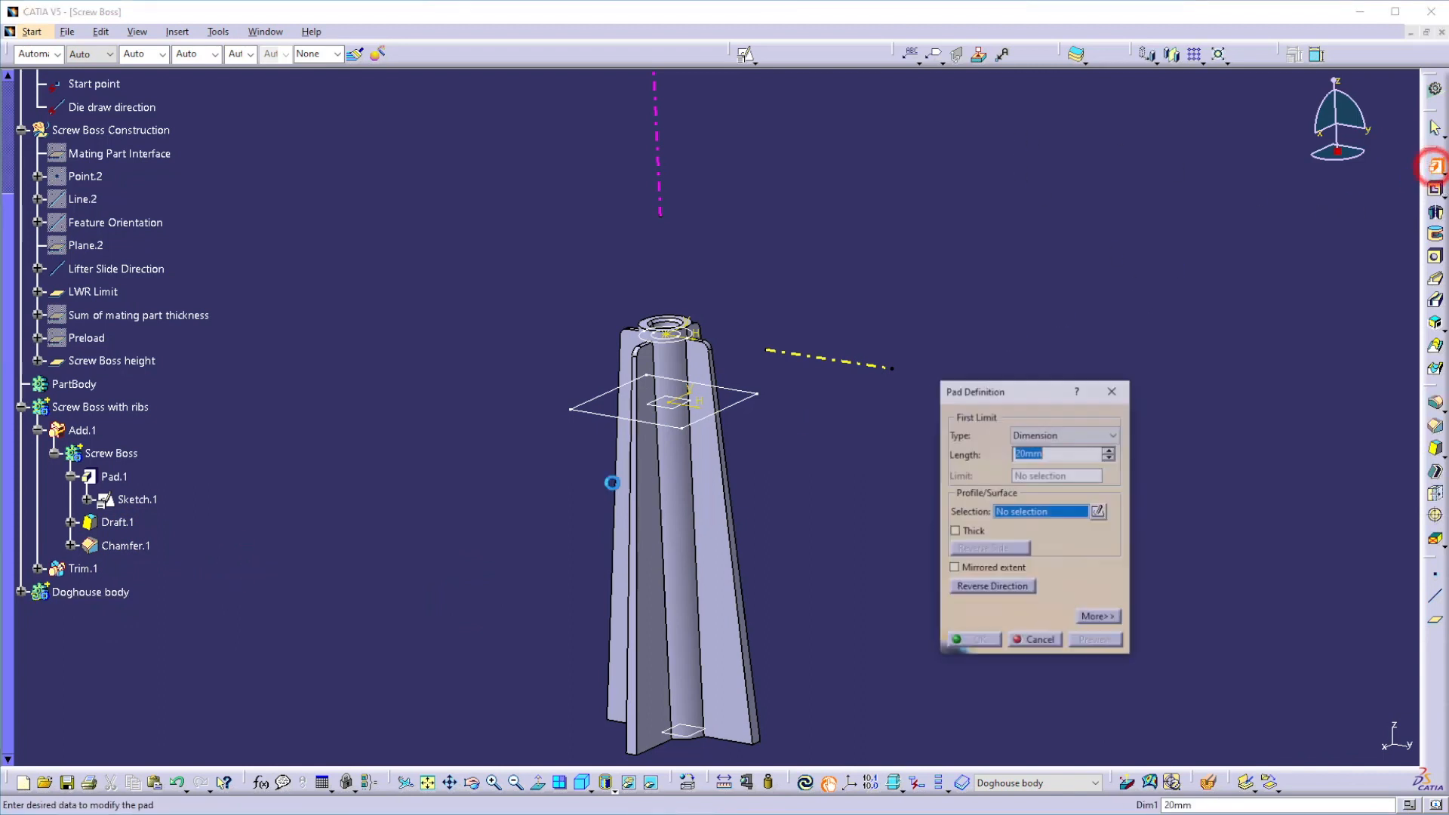
pyautogui.click(587, 417)
pyautogui.click(666, 372)
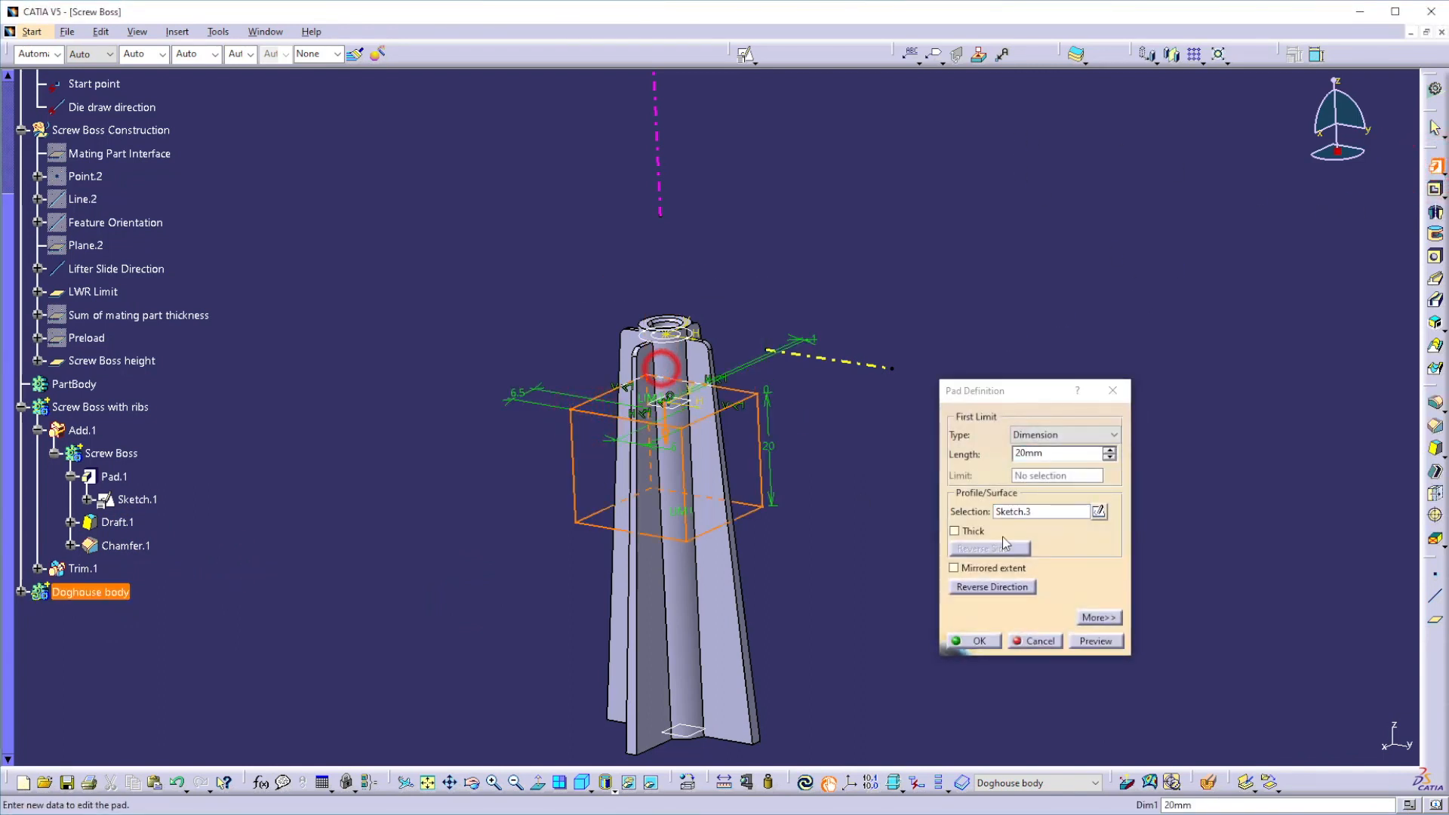
pyautogui.click(1038, 435)
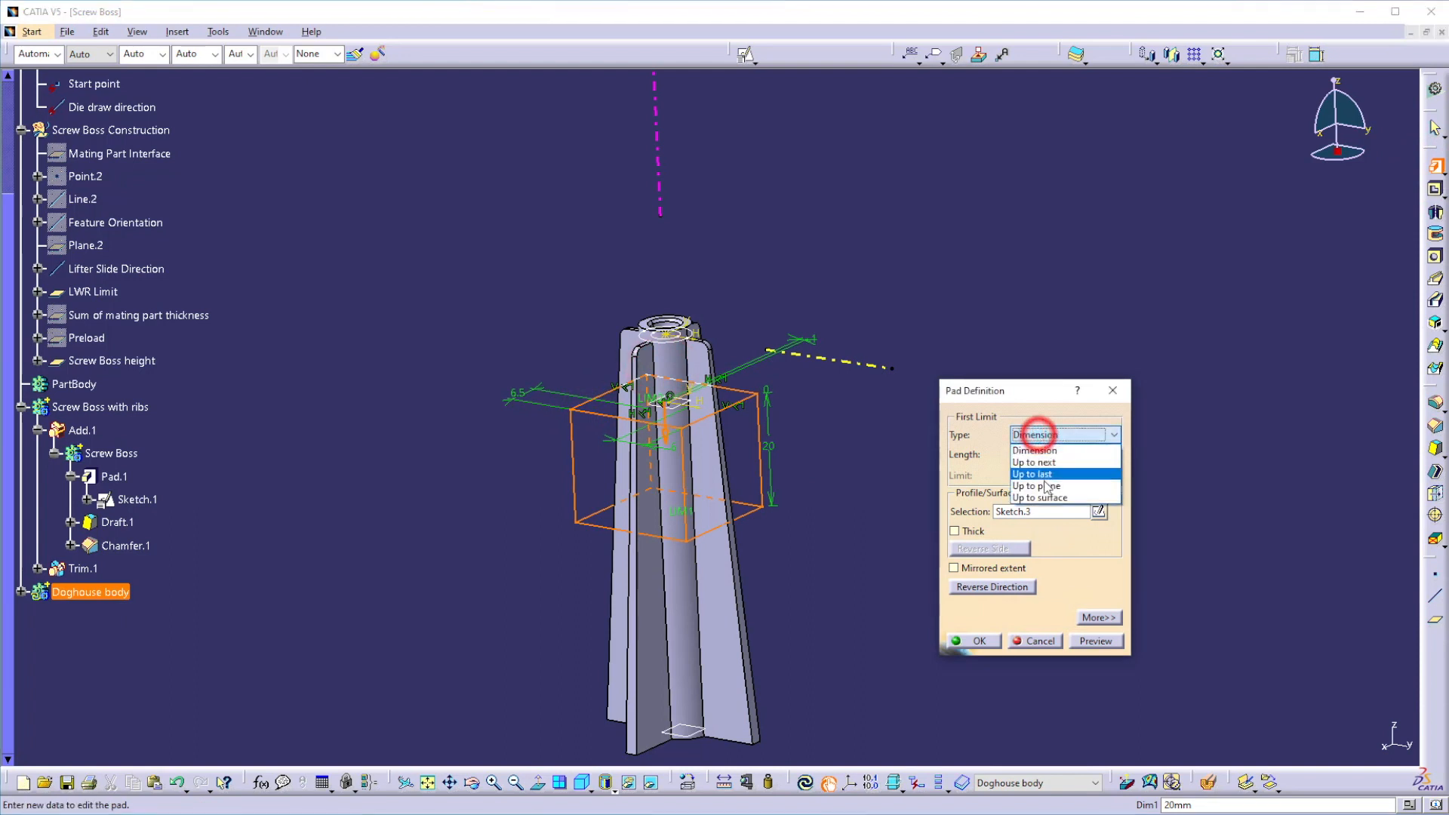
pyautogui.click(1043, 487)
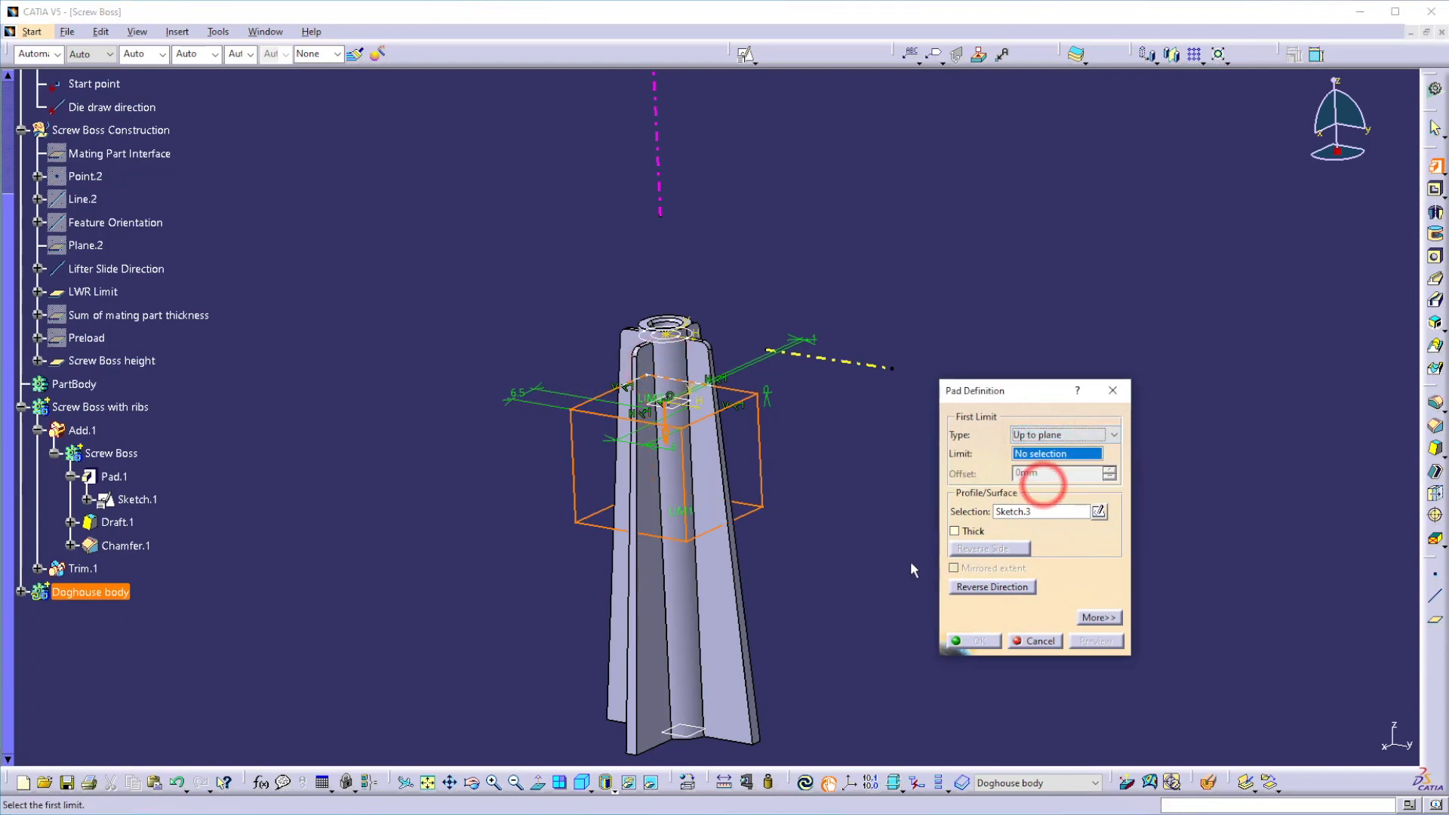
pyautogui.click(683, 734)
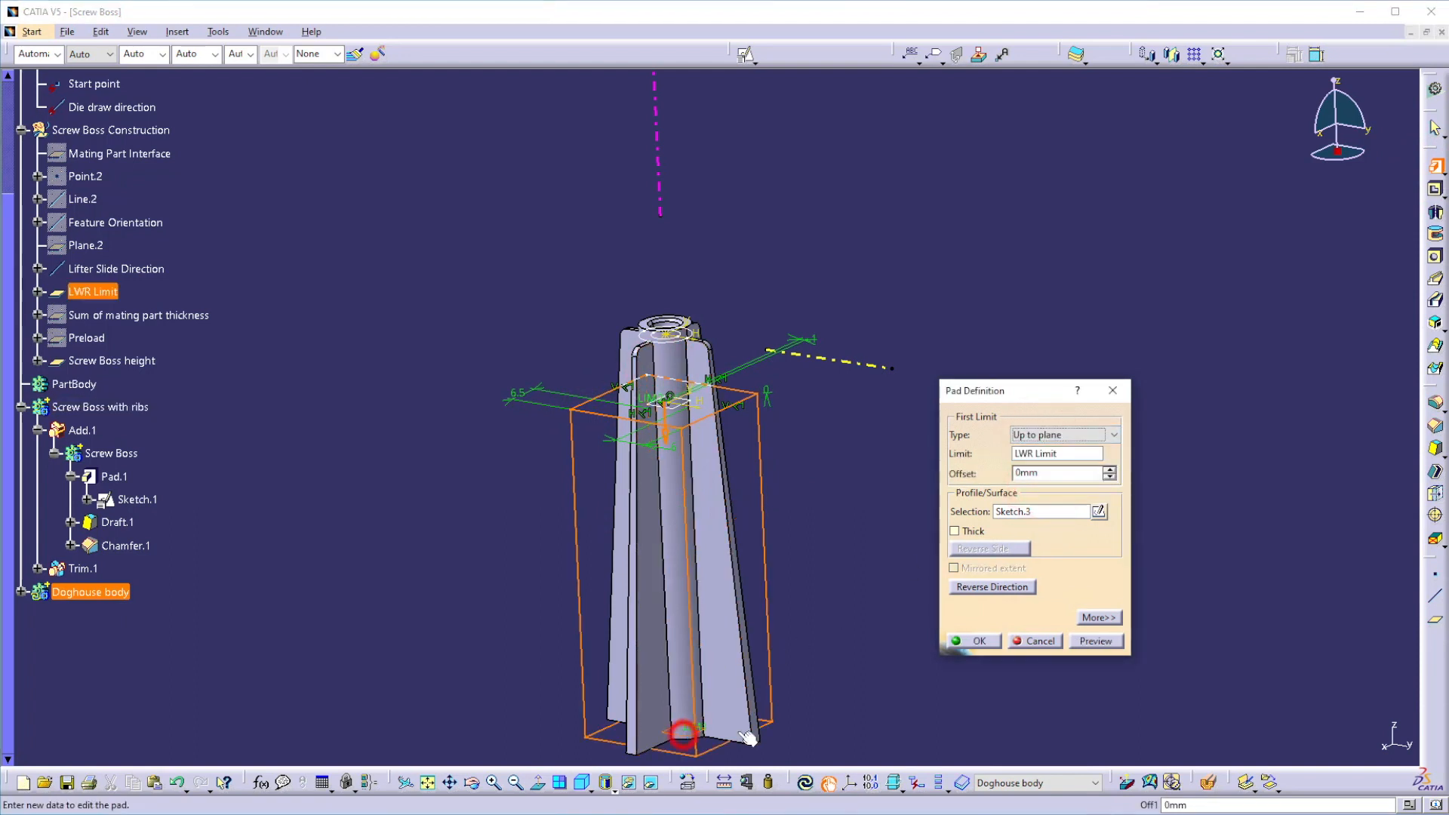
pyautogui.click(979, 641)
pyautogui.moveTo(890, 534)
pyautogui.mouseDown(button='middle')
pyautogui.moveTo(744, 534)
pyautogui.moveTo(892, 535)
pyautogui.mouseUp(button='middle')
pyautogui.click(892, 536)
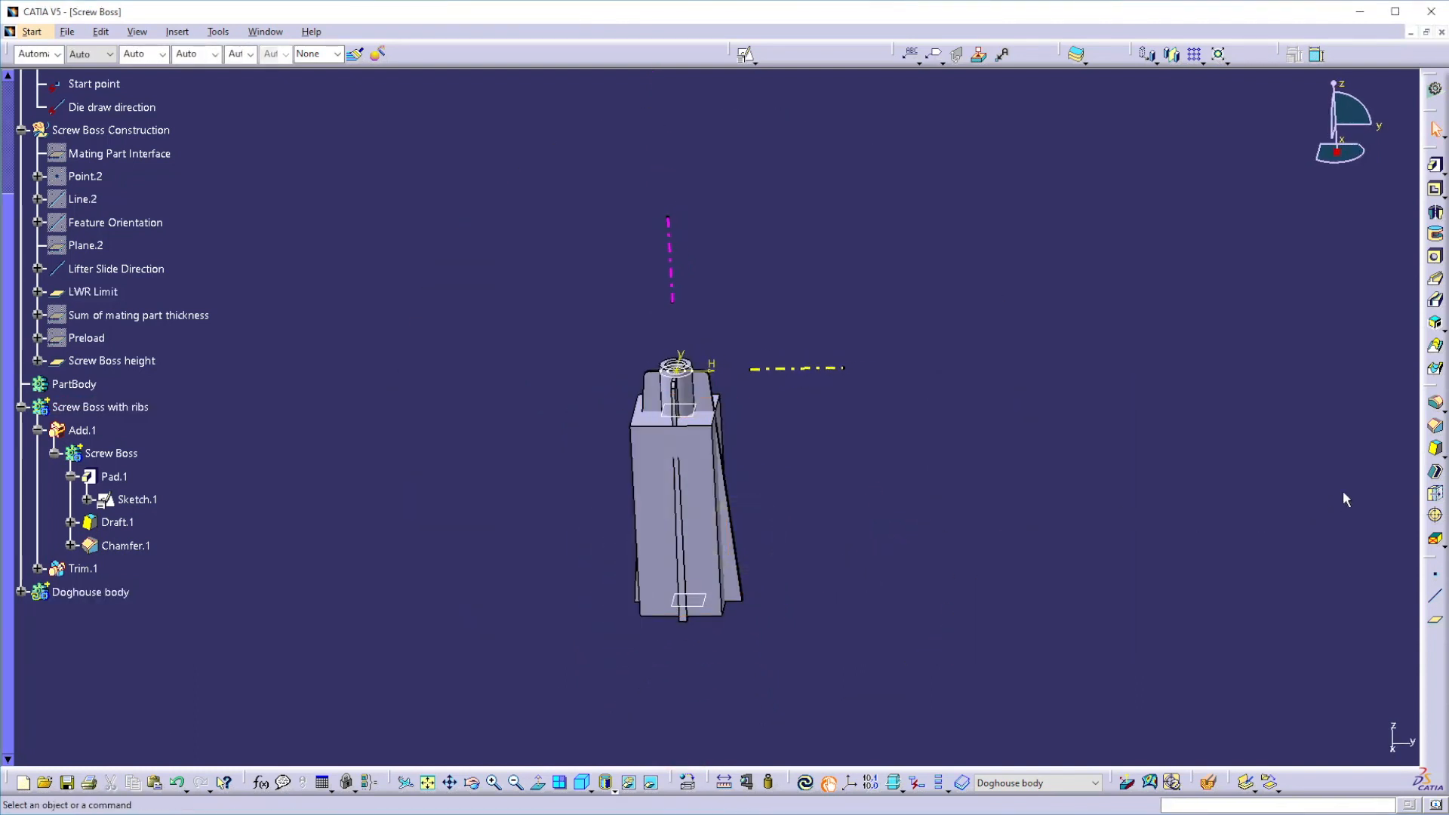
# Step: Start a 5-degree draft on the three doghouse side faces other than the one facing the slide direction
pyautogui.click(1436, 448)
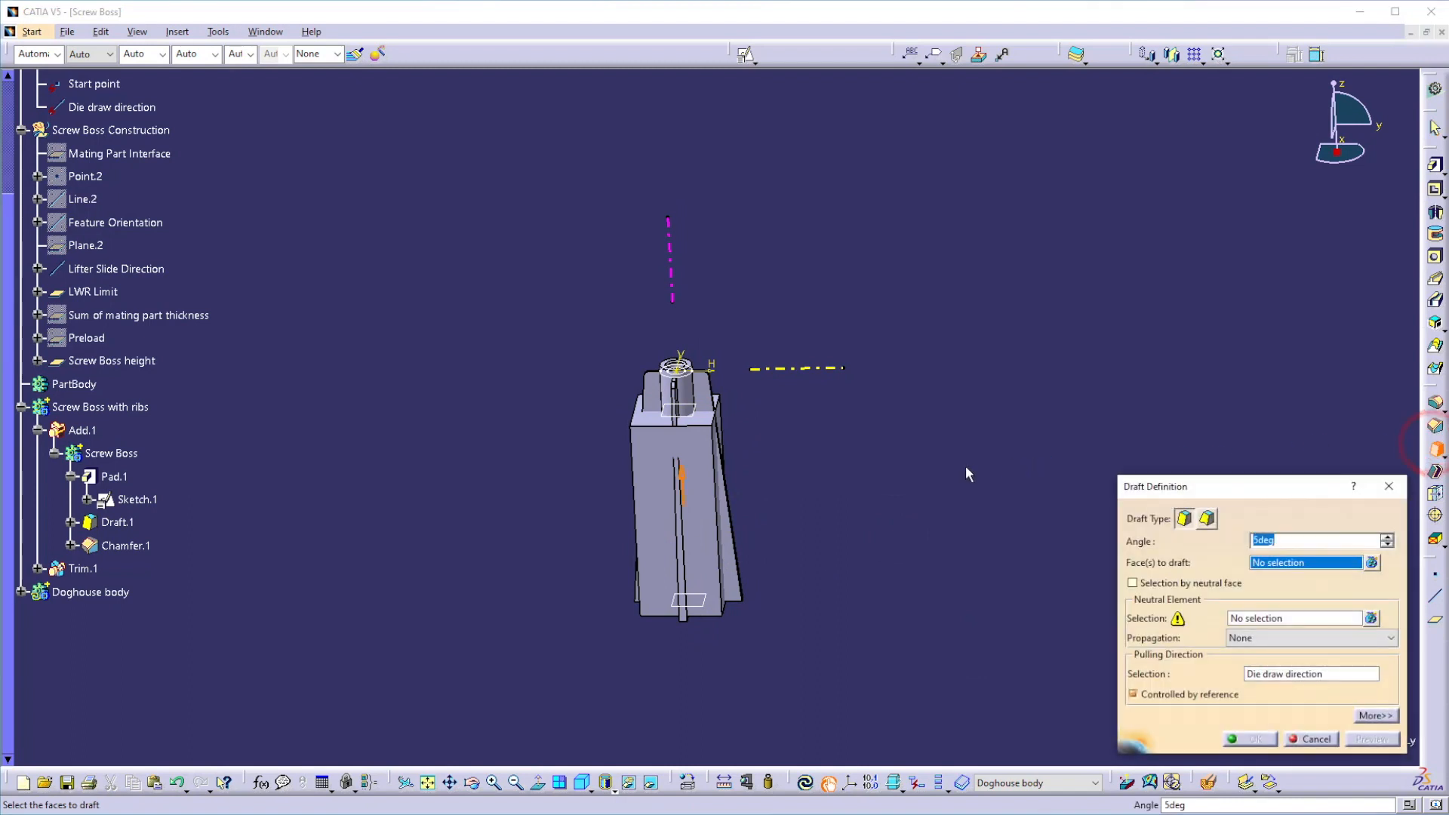
pyautogui.moveTo(792, 575); pyautogui.dragTo(778, 517, button='middle')
pyautogui.click(698, 455)
pyautogui.moveTo(520, 494); pyautogui.dragTo(614, 543, button='middle')
pyautogui.click(628, 504)
pyautogui.click(658, 507)
pyautogui.moveTo(897, 632); pyautogui.dragTo(469, 400, button='middle')
# Step: Set Screw Boss height as the neutral element, keep Die draw direction as the pulling direction, and preview and apply the draft
pyautogui.click(1298, 624)
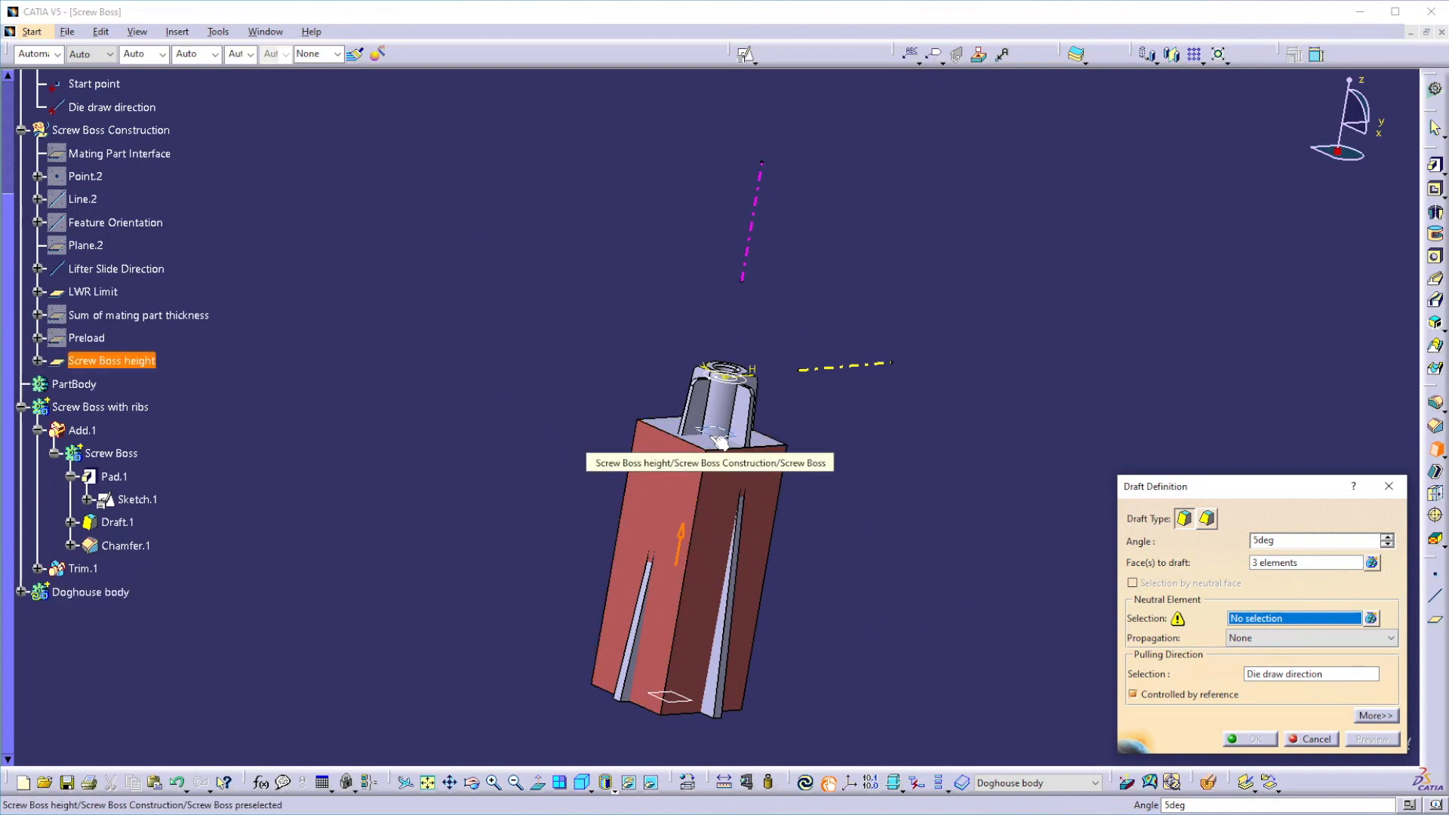
pyautogui.click(719, 441)
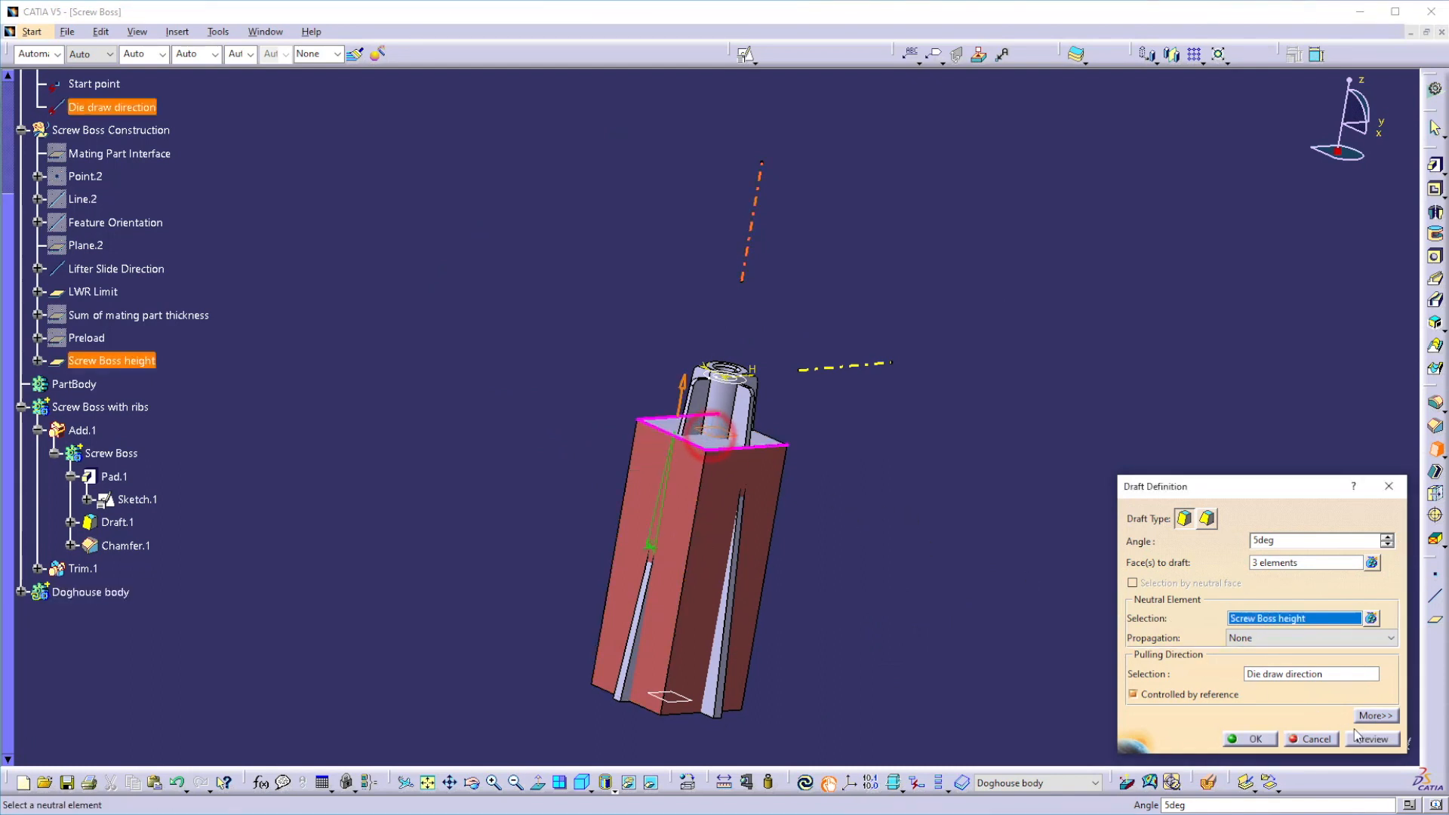
pyautogui.click(1278, 674)
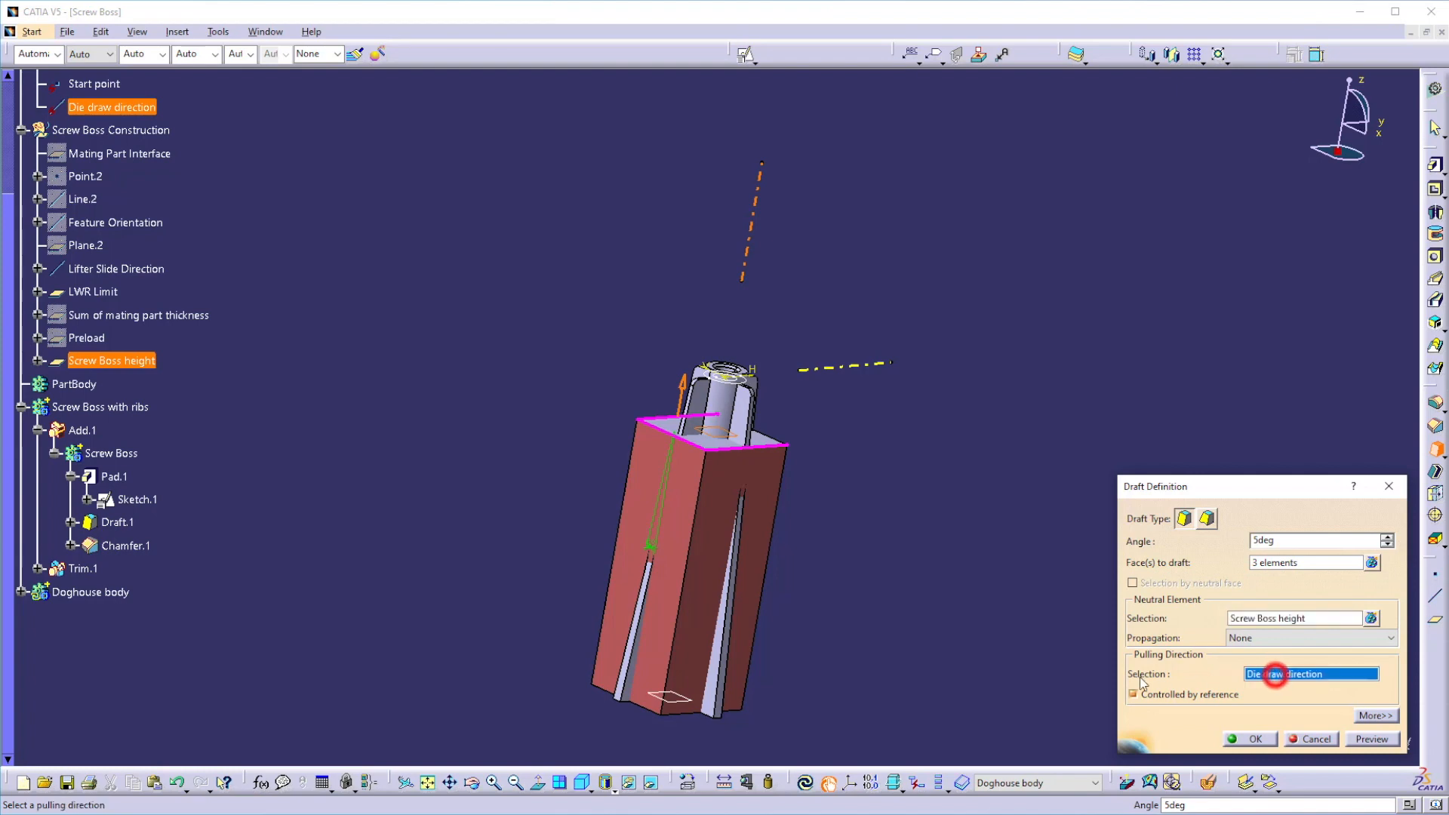
pyautogui.moveTo(915, 540); pyautogui.dragTo(841, 487, button='middle')
pyautogui.click(1375, 739)
pyautogui.moveTo(825, 620); pyautogui.dragTo(686, 573, button='middle')
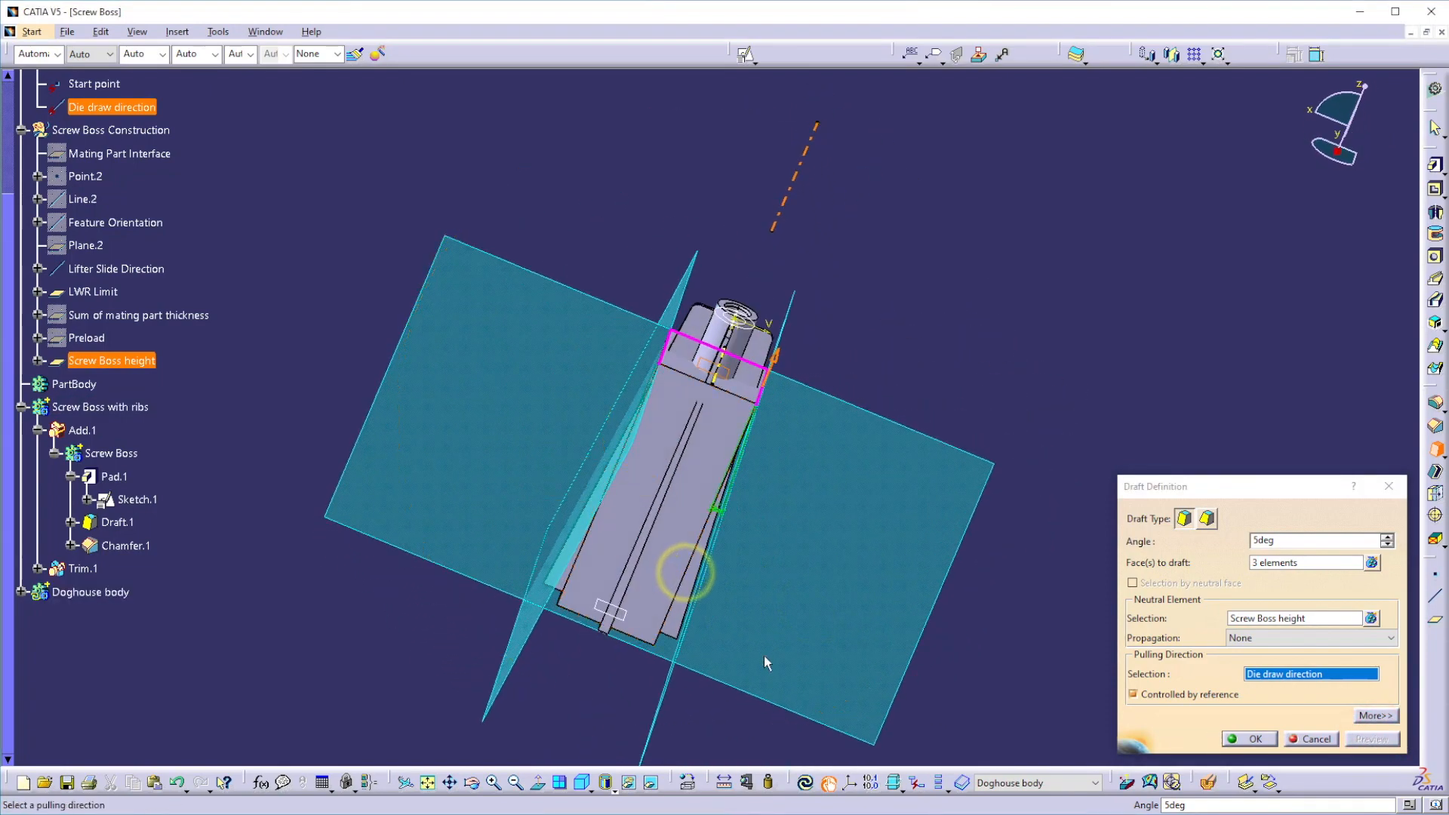
pyautogui.click(1248, 739)
pyautogui.click(961, 614)
pyautogui.moveTo(710, 568)
pyautogui.mouseDown(button='middle')
pyautogui.moveTo(731, 586)
pyautogui.moveTo(1032, 602)
pyautogui.moveTo(1048, 570)
pyautogui.mouseUp(button='middle')
# Step: Start another draft on the two opposite doghouse side faces that run along the slide direction, accepting that they are drafted again
pyautogui.click(1049, 573)
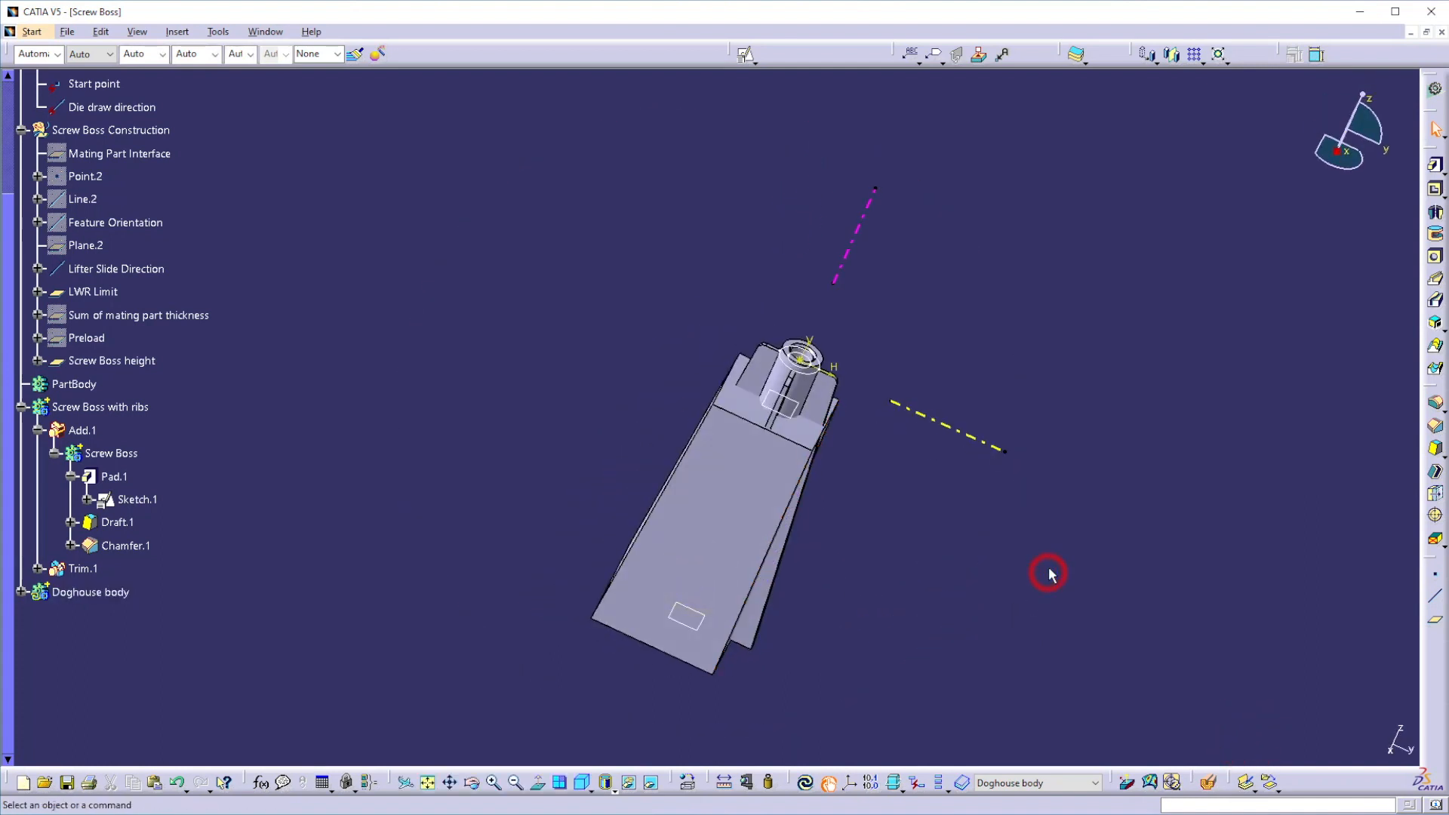
pyautogui.click(1438, 450)
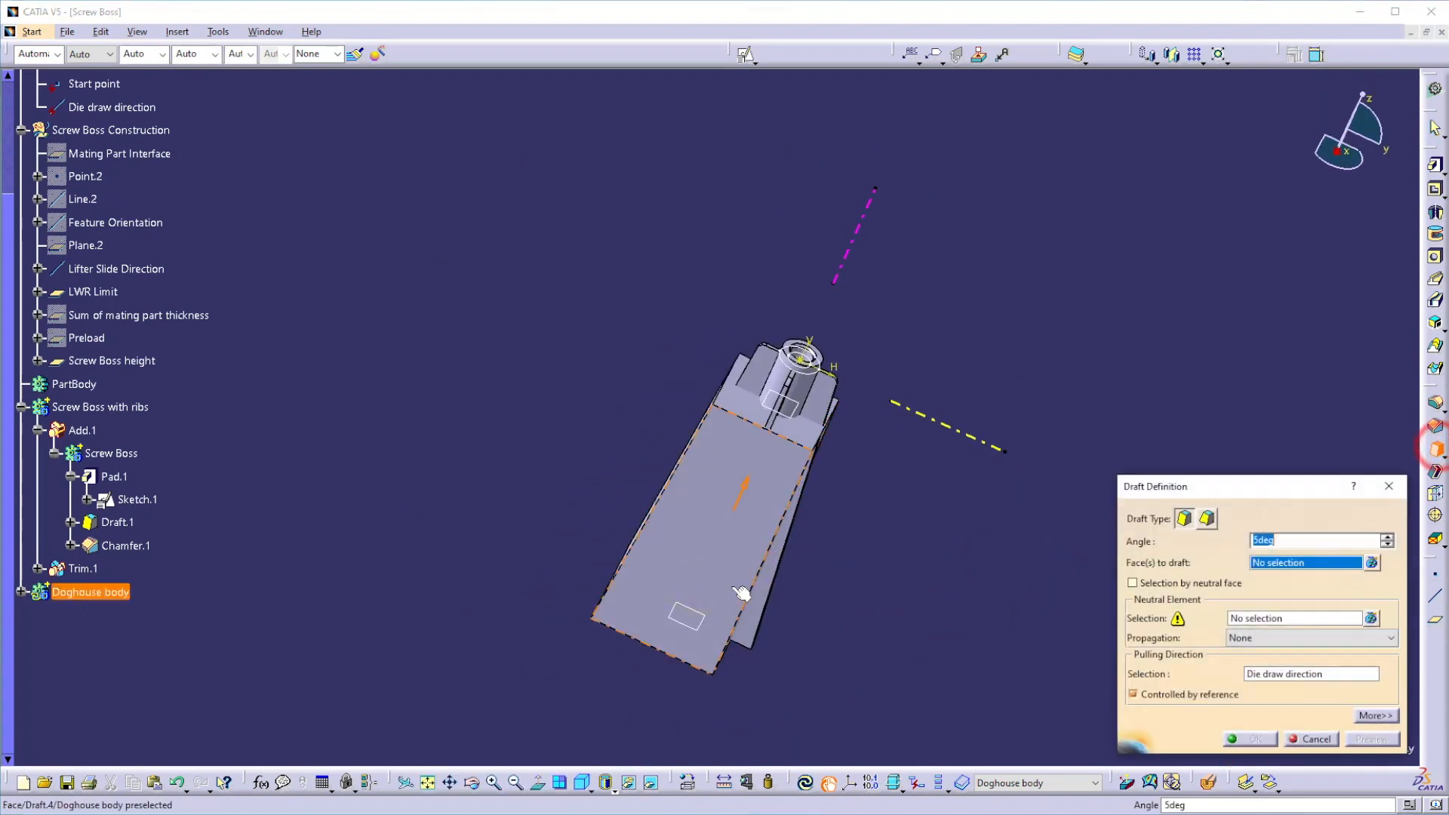
pyautogui.click(704, 550)
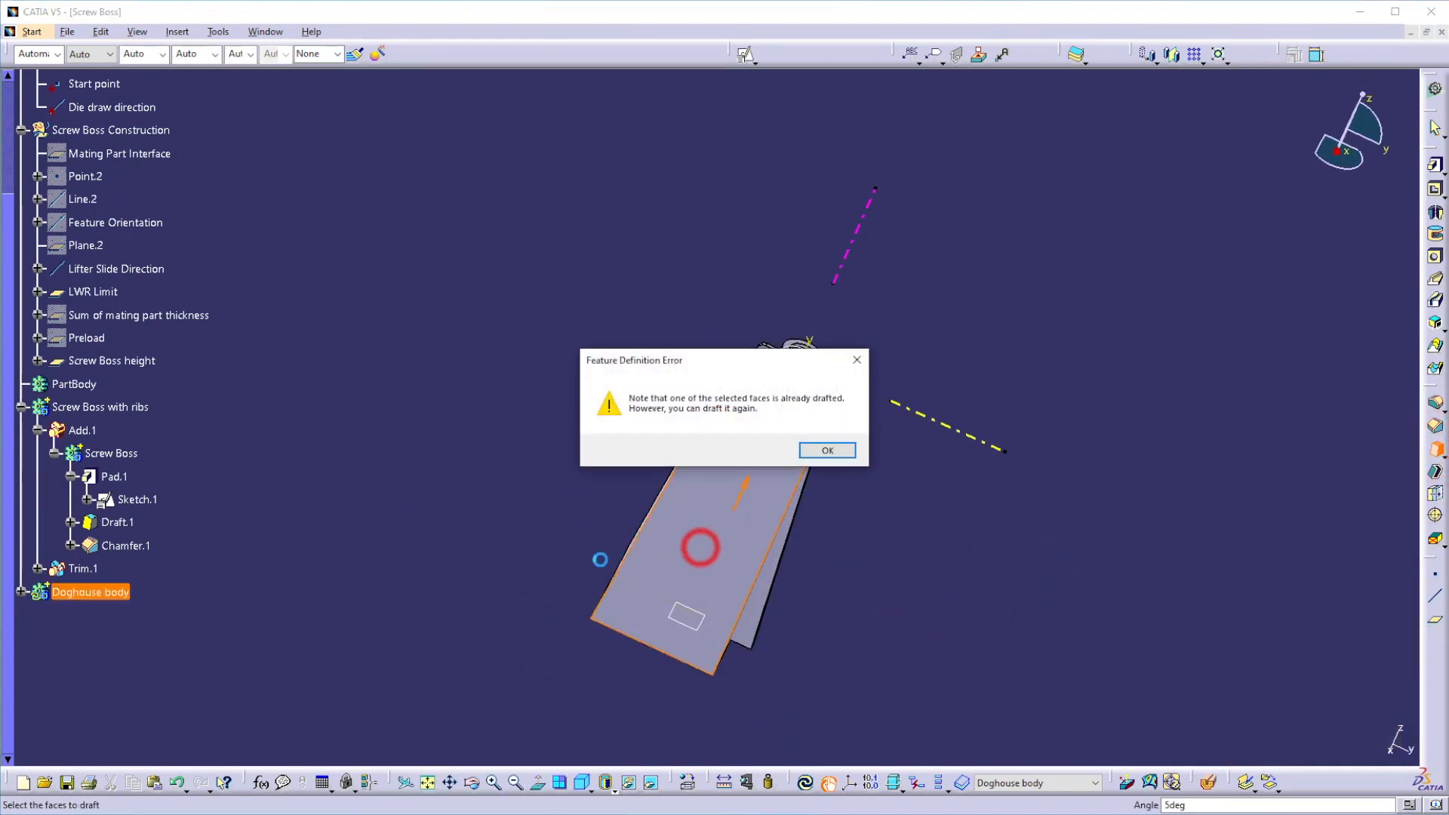
pyautogui.click(826, 450)
pyautogui.moveTo(550, 589); pyautogui.dragTo(608, 601, button='middle')
pyautogui.click(621, 413)
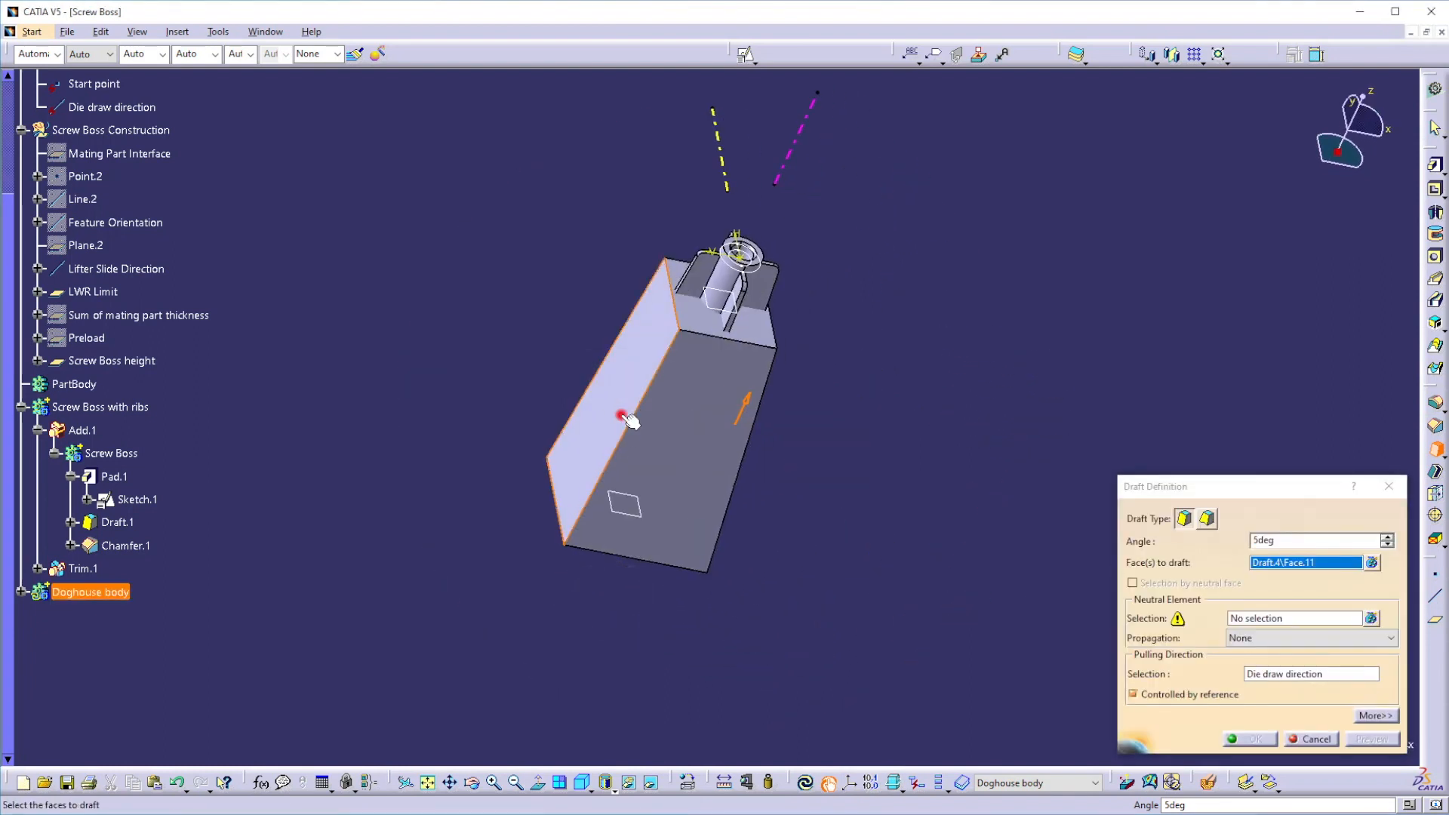
pyautogui.click(827, 450)
pyautogui.moveTo(858, 593); pyautogui.dragTo(526, 486, button='middle')
# Step: Set the slide-facing side face as the neutral element and Lifter Slide Direction as the pulling direction, oriented back toward the boss
pyautogui.click(1252, 618)
pyautogui.moveTo(928, 569); pyautogui.dragTo(925, 569, button='middle')
pyautogui.click(823, 493)
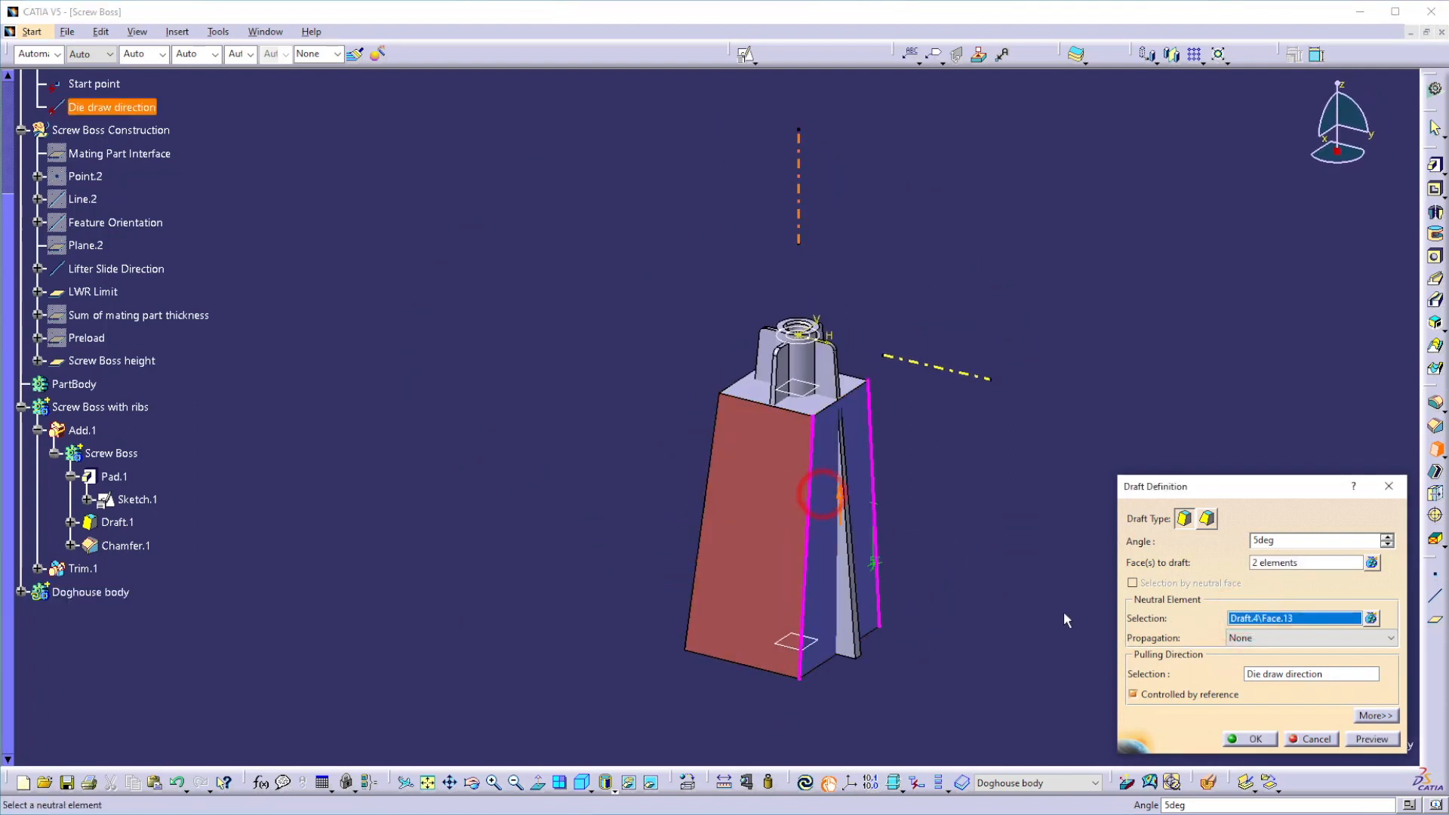
pyautogui.moveTo(911, 715); pyautogui.dragTo(854, 596, button='middle')
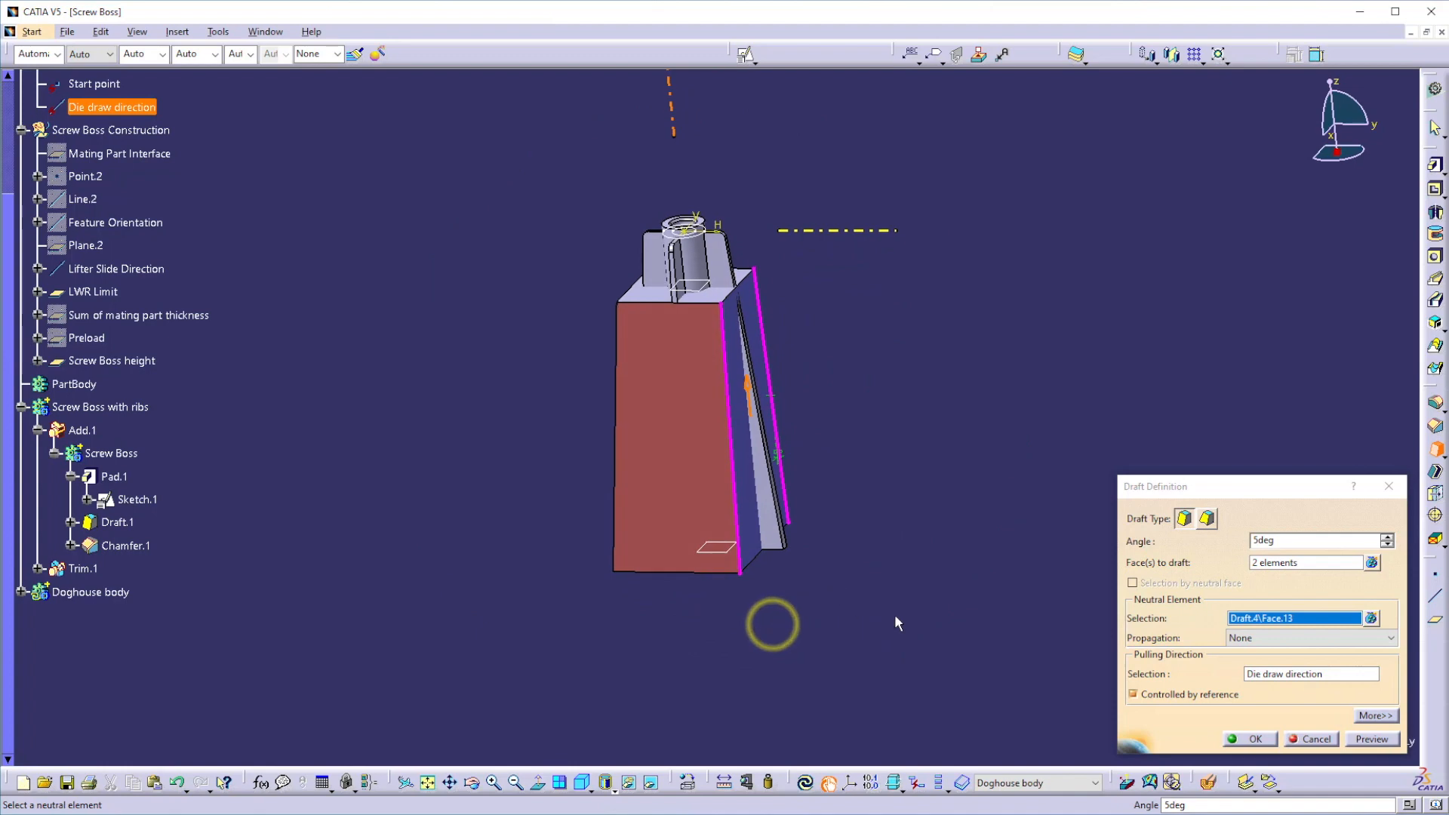
pyautogui.click(1266, 678)
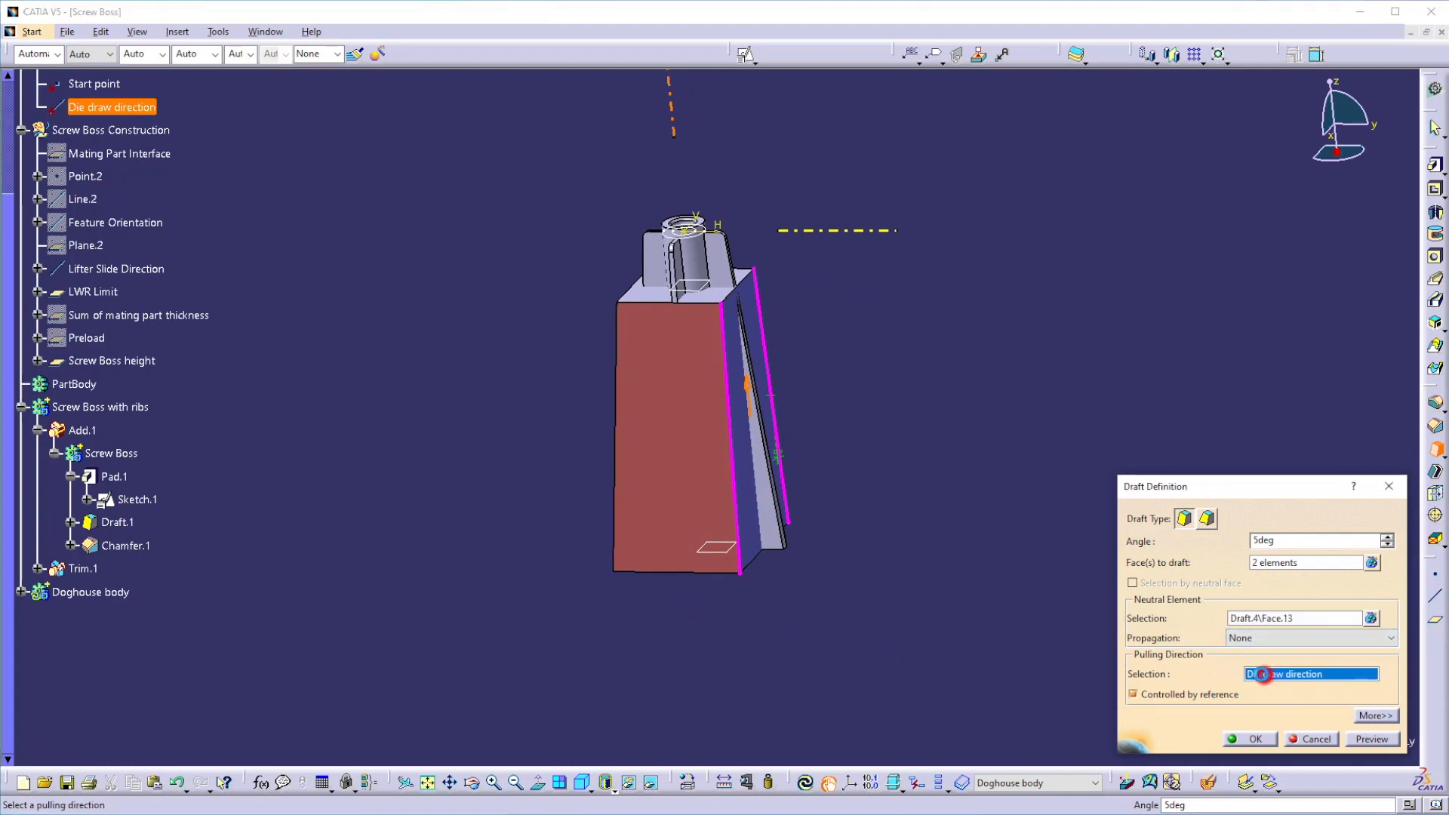
pyautogui.click(809, 231)
pyautogui.moveTo(581, 503); pyautogui.dragTo(628, 451, button='middle')
pyautogui.click(804, 398)
pyautogui.moveTo(745, 477); pyautogui.dragTo(686, 643, button='middle')
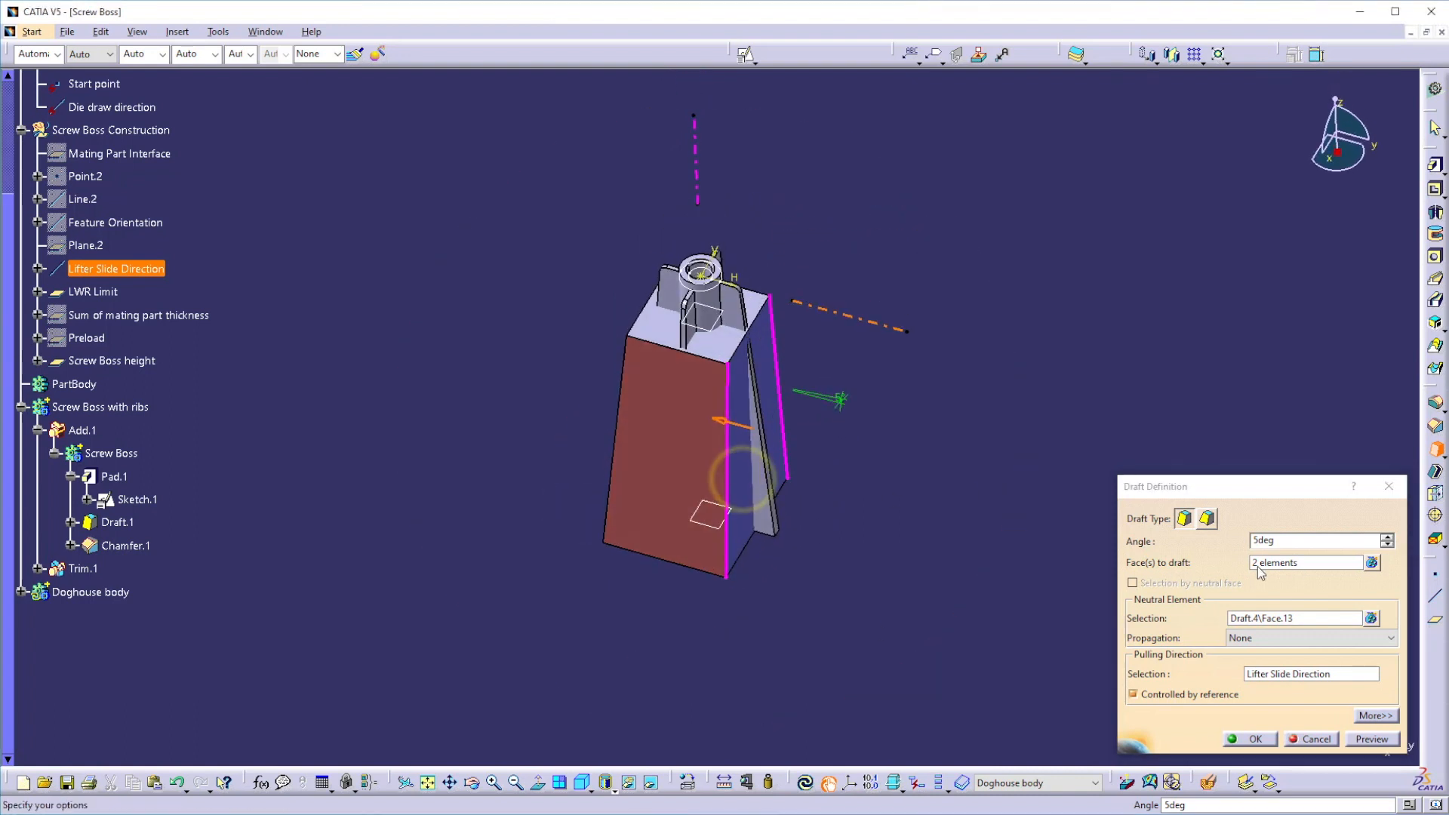
# Step: Set the draft angle to 3 degrees, then preview and apply the draft on the two side faces
pyautogui.doubleClick(1291, 542)
pyautogui.write('3')
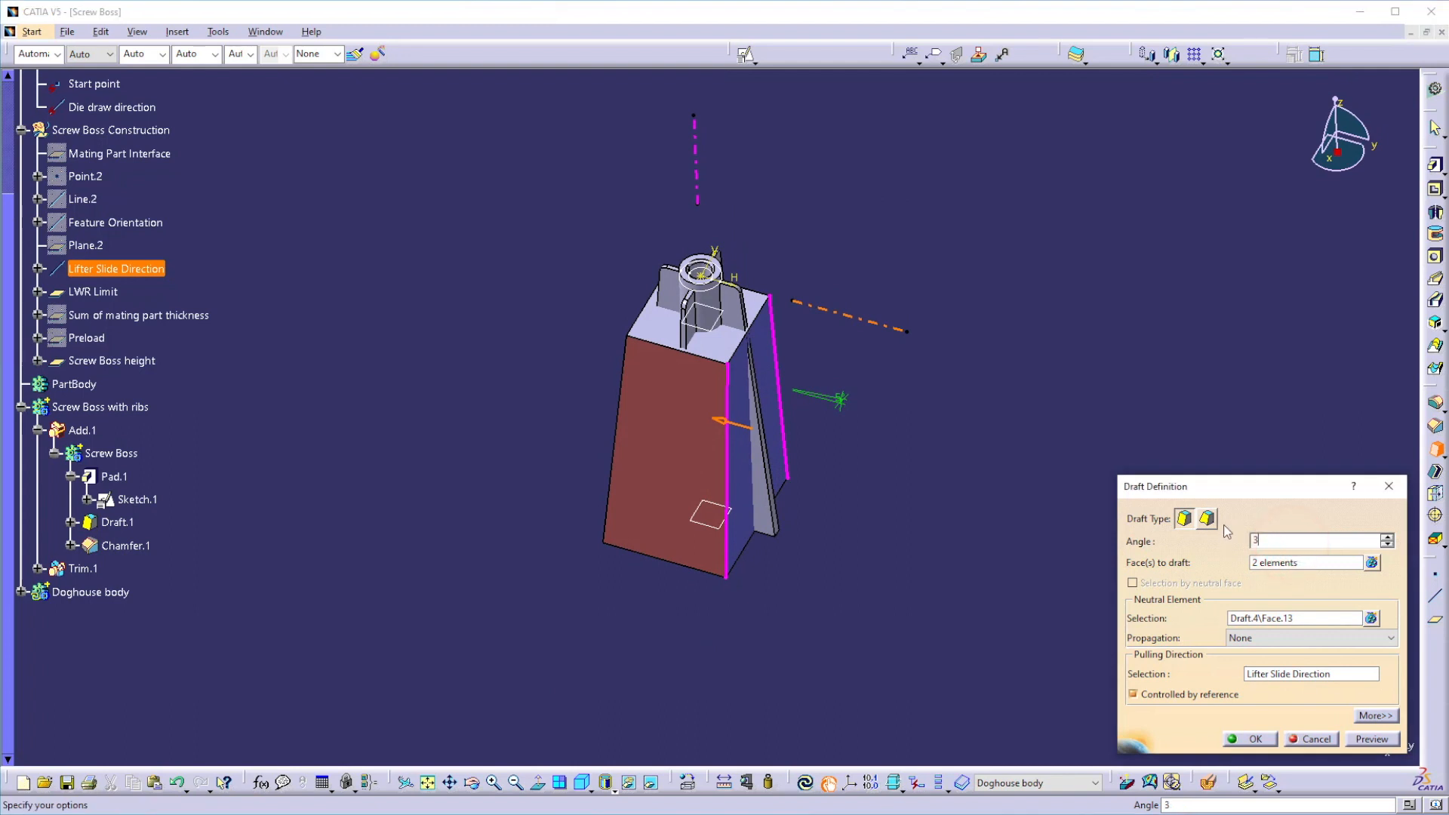
pyautogui.click(941, 582)
pyautogui.click(1353, 739)
pyautogui.moveTo(699, 569); pyautogui.dragTo(634, 517, button='middle')
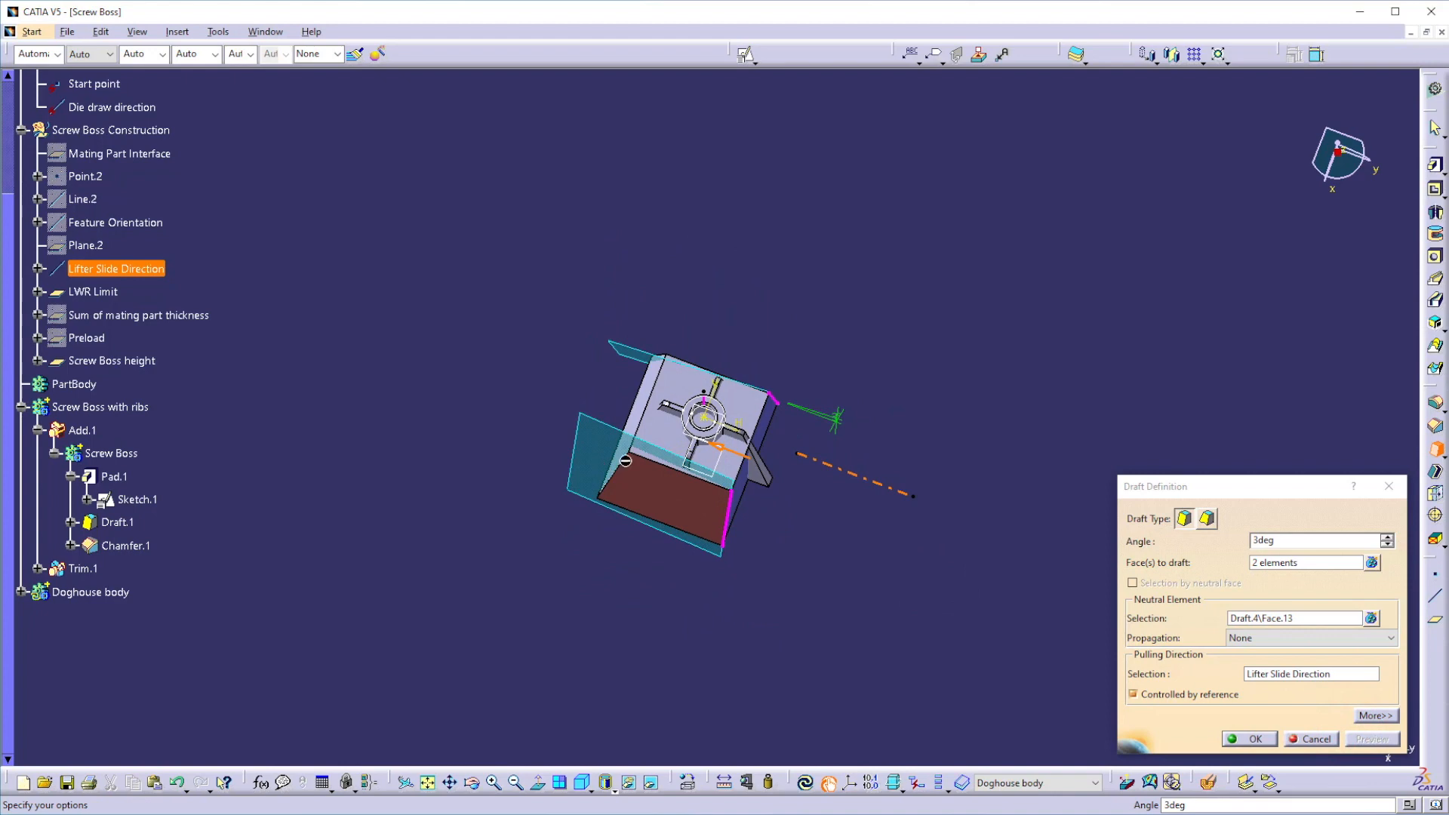
pyautogui.click(1246, 742)
pyautogui.click(958, 638)
# Step: Start a draft with only the doghouse's upper face as the face to draft
pyautogui.moveTo(846, 638); pyautogui.dragTo(1155, 443, button='middle')
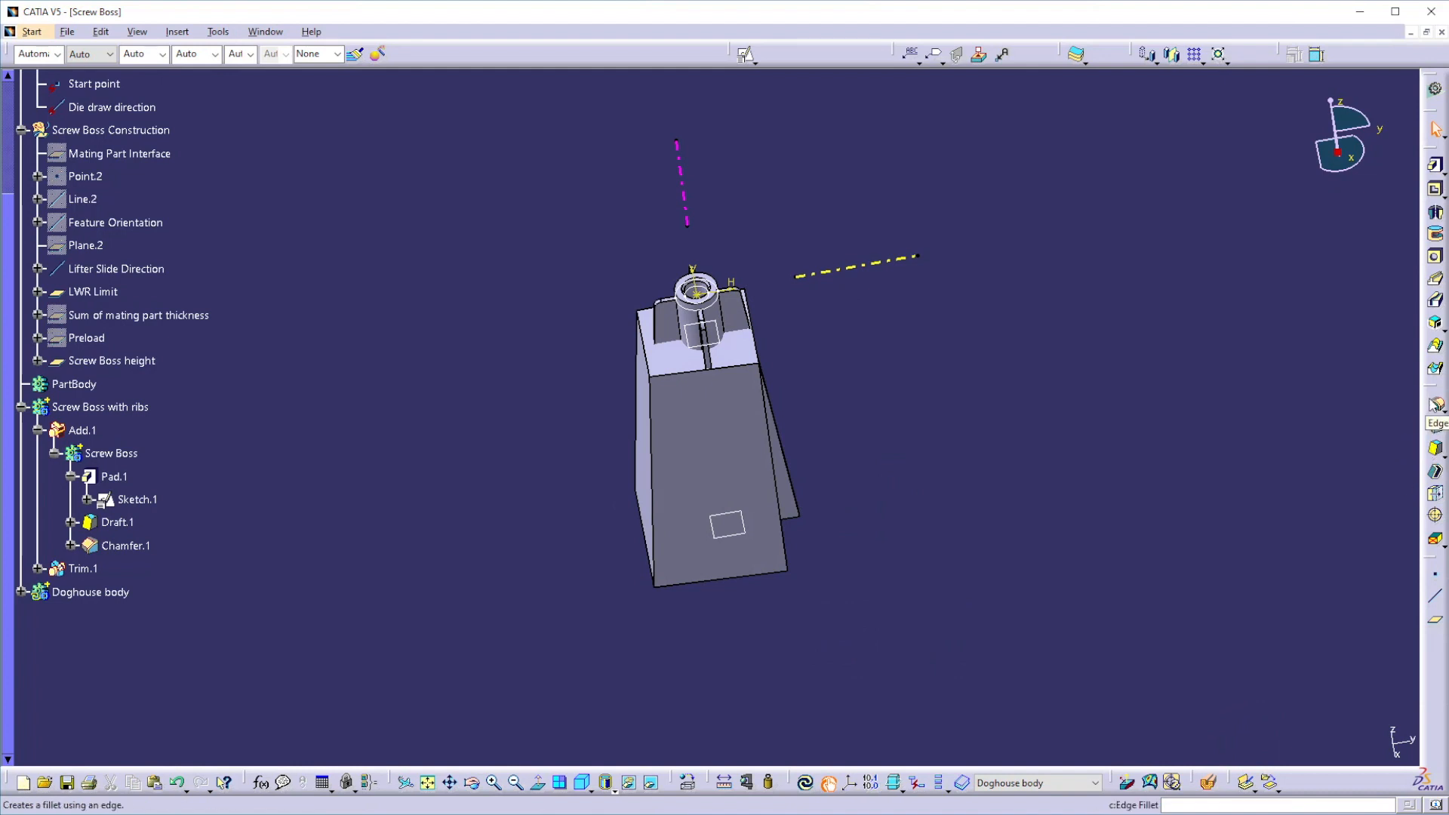
pyautogui.click(1434, 447)
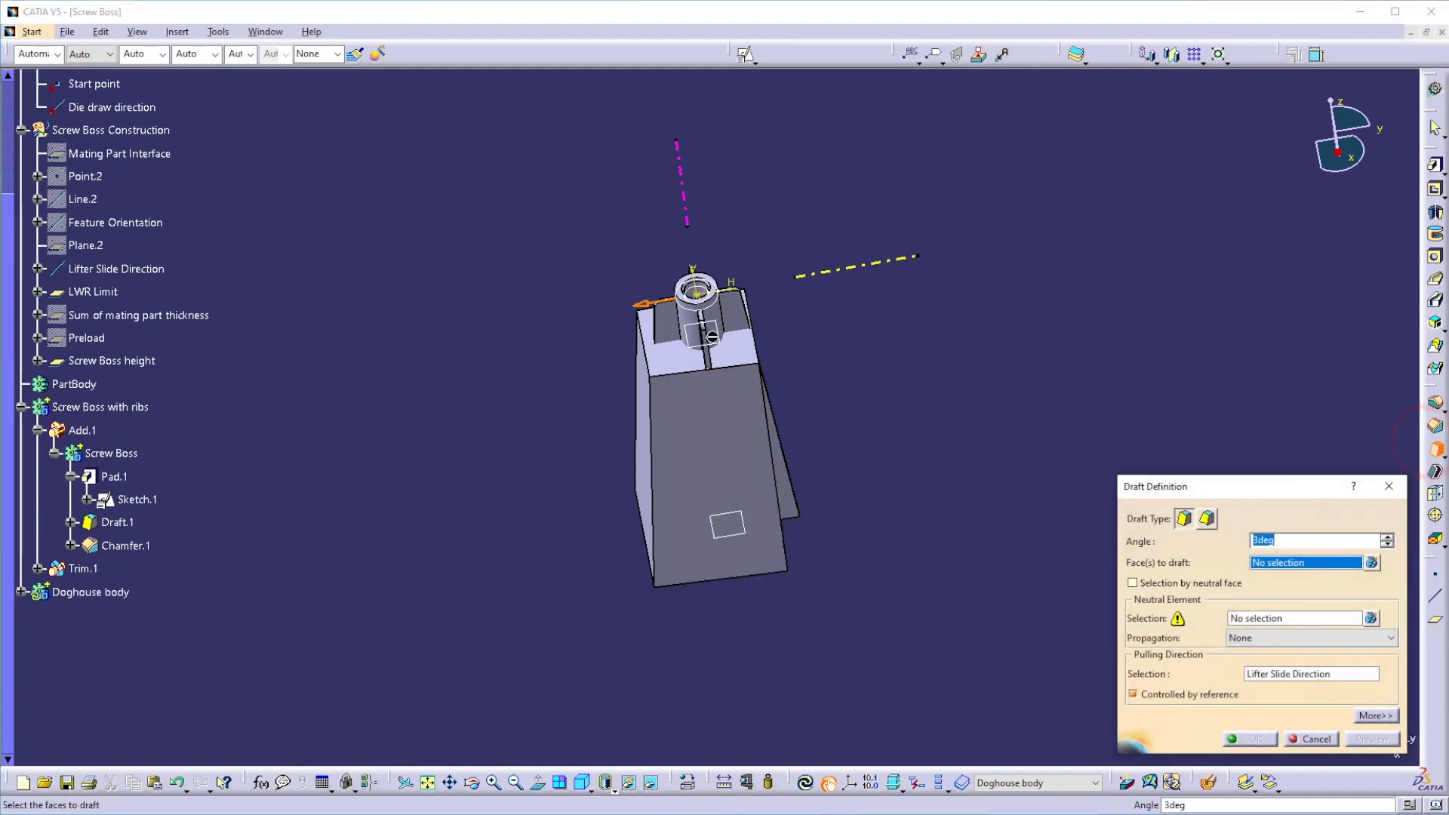
pyautogui.click(735, 341)
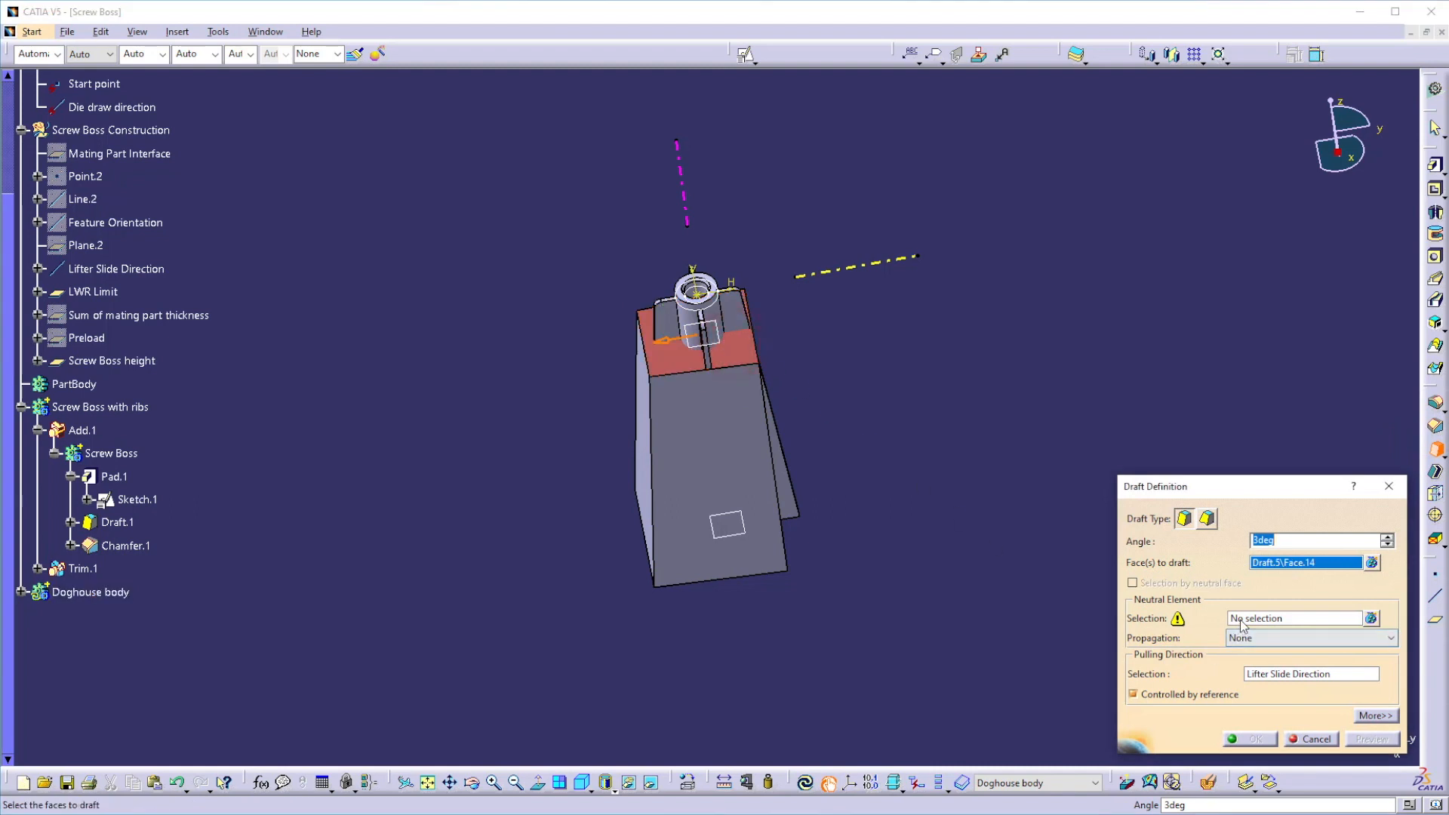
pyautogui.moveTo(784, 552); pyautogui.dragTo(567, 501, button='middle')
pyautogui.click(715, 441)
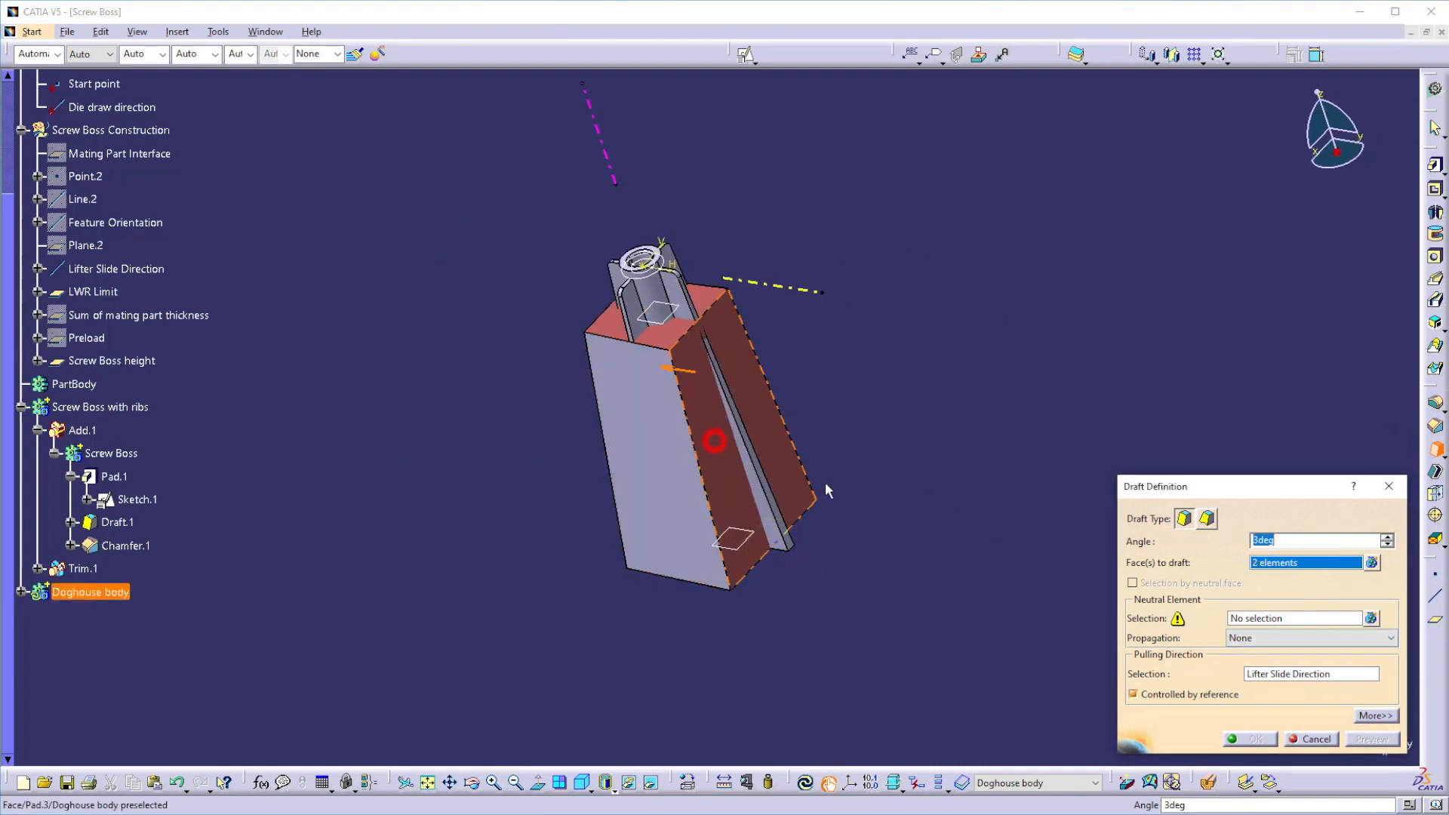
pyautogui.click(713, 440)
# Step: Draft the upper face by 1 degree, with the slide-facing side face as neutral element and Lifter Slide Direction as pulling direction
pyautogui.click(1241, 618)
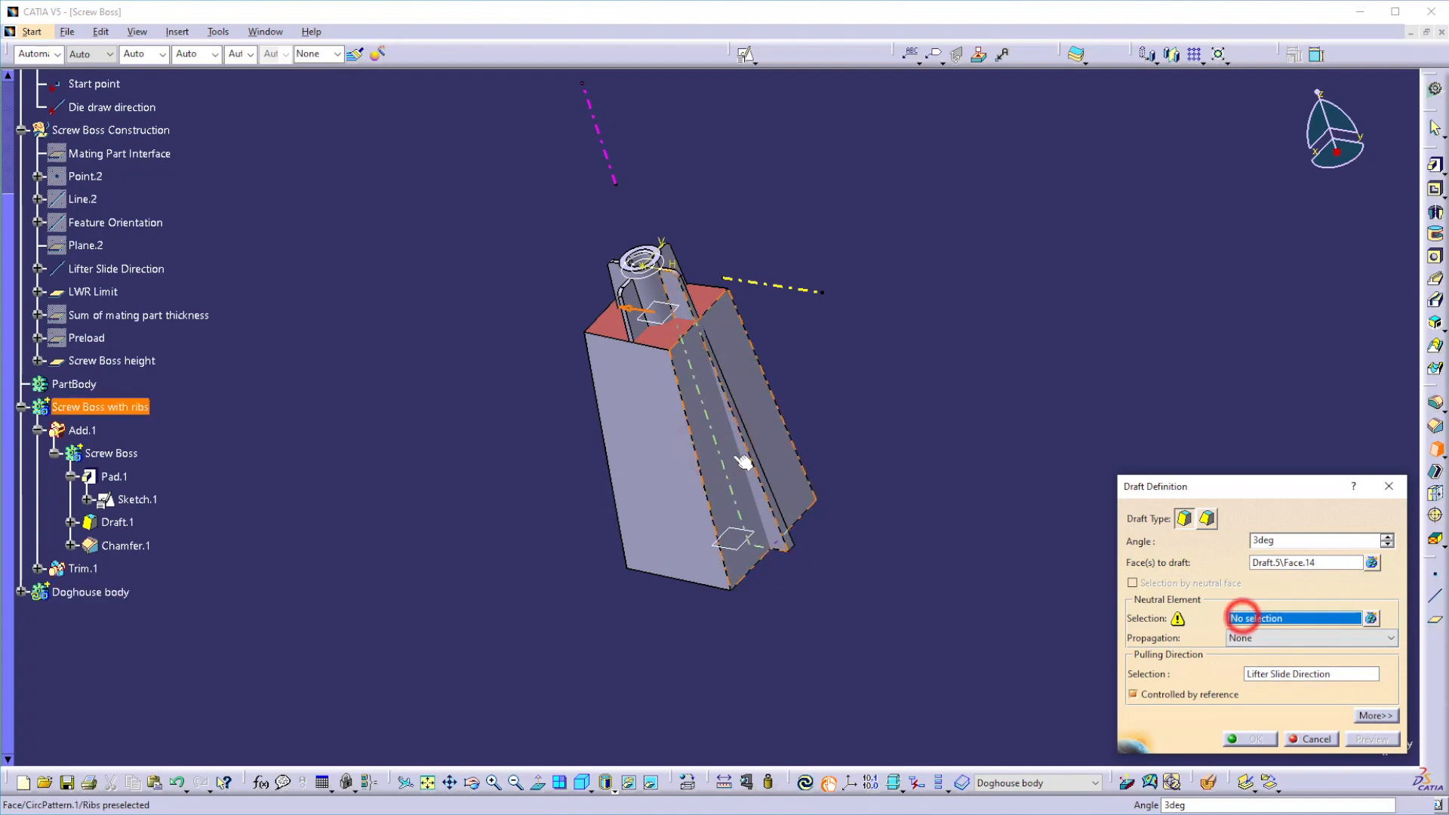
pyautogui.click(742, 460)
pyautogui.click(1249, 674)
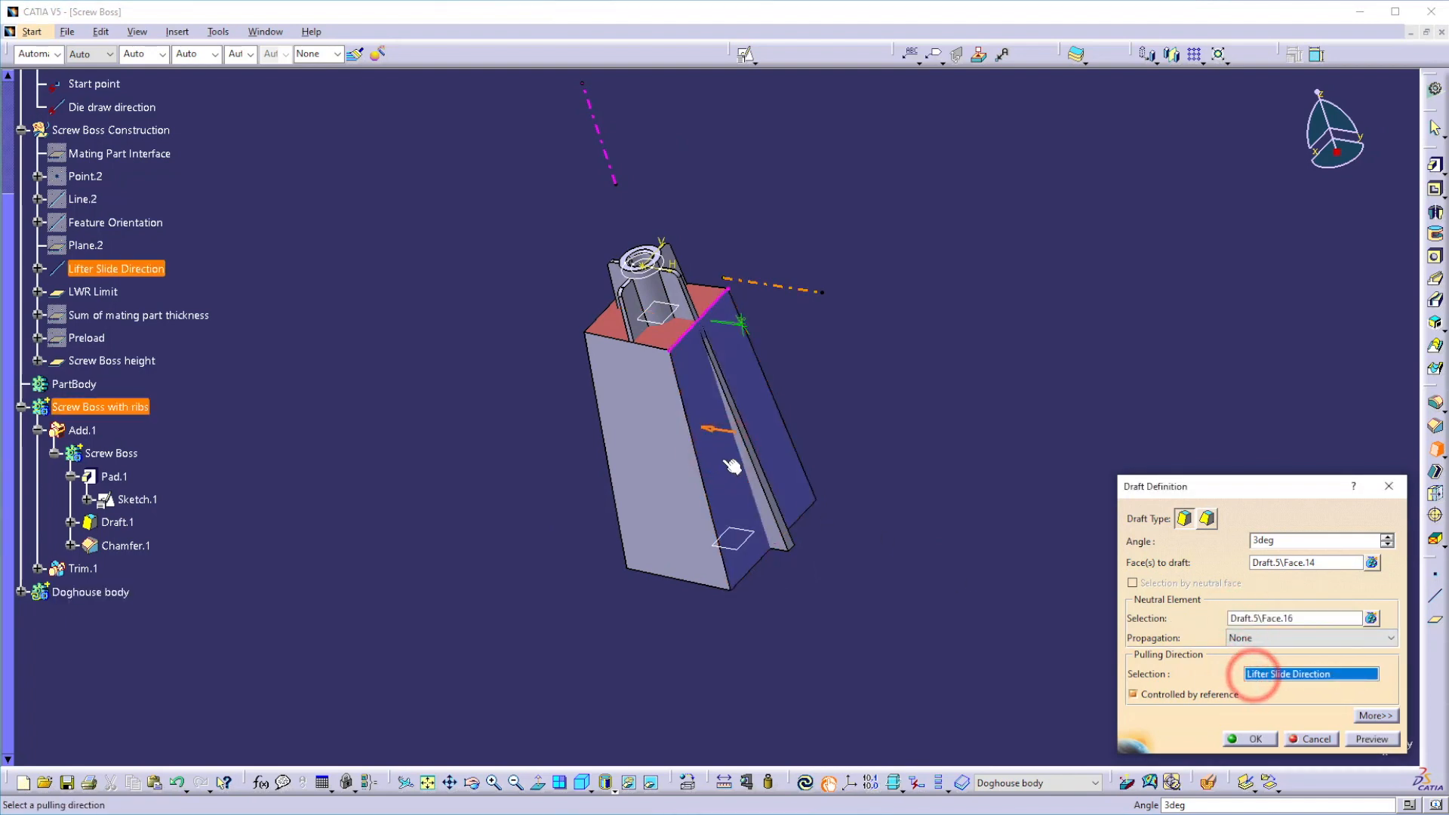
pyautogui.moveTo(740, 472); pyautogui.dragTo(637, 502, button='middle')
pyautogui.click(1370, 740)
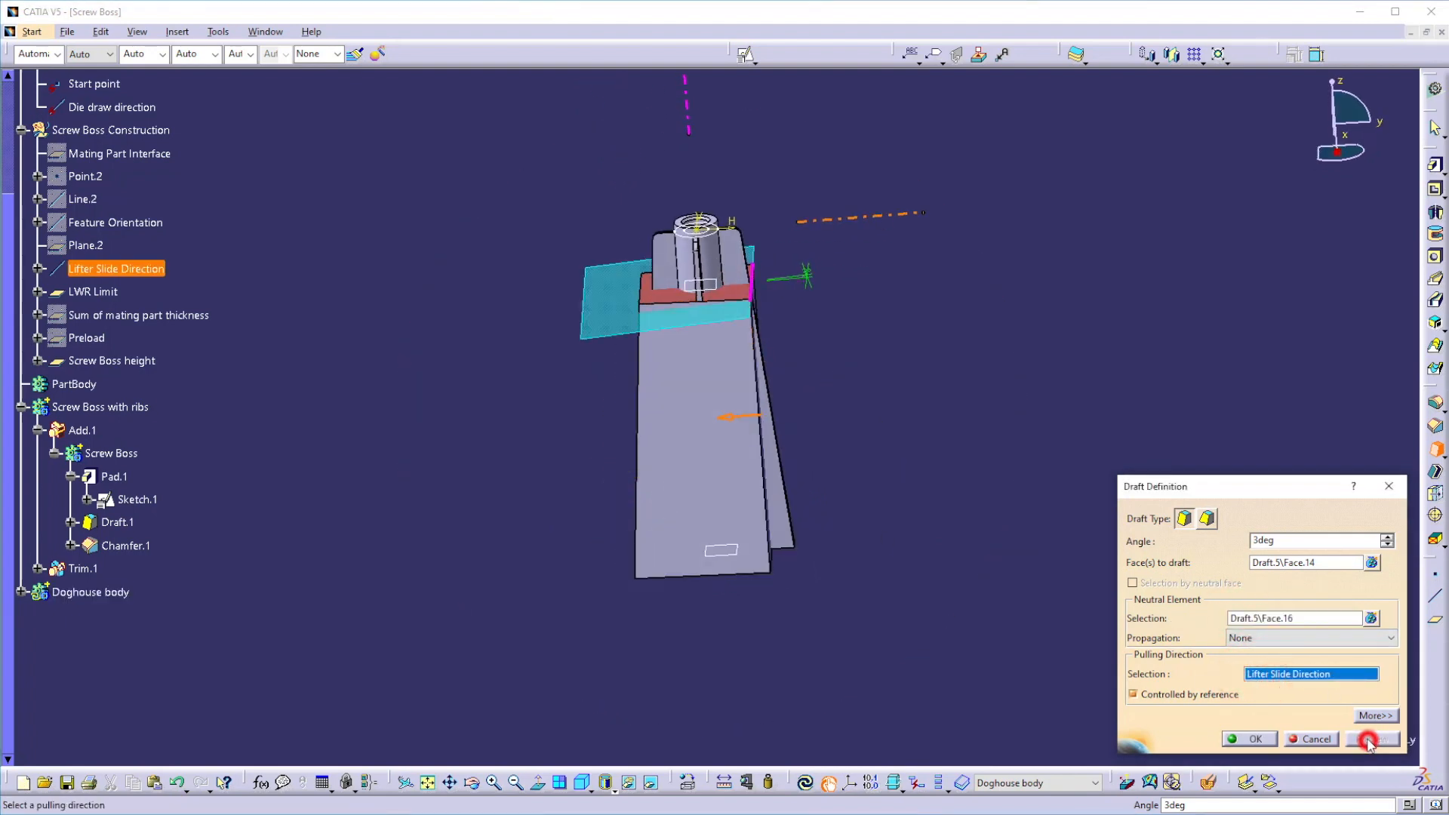
pyautogui.doubleClick(1285, 543)
pyautogui.write('1')
pyautogui.press('Return')
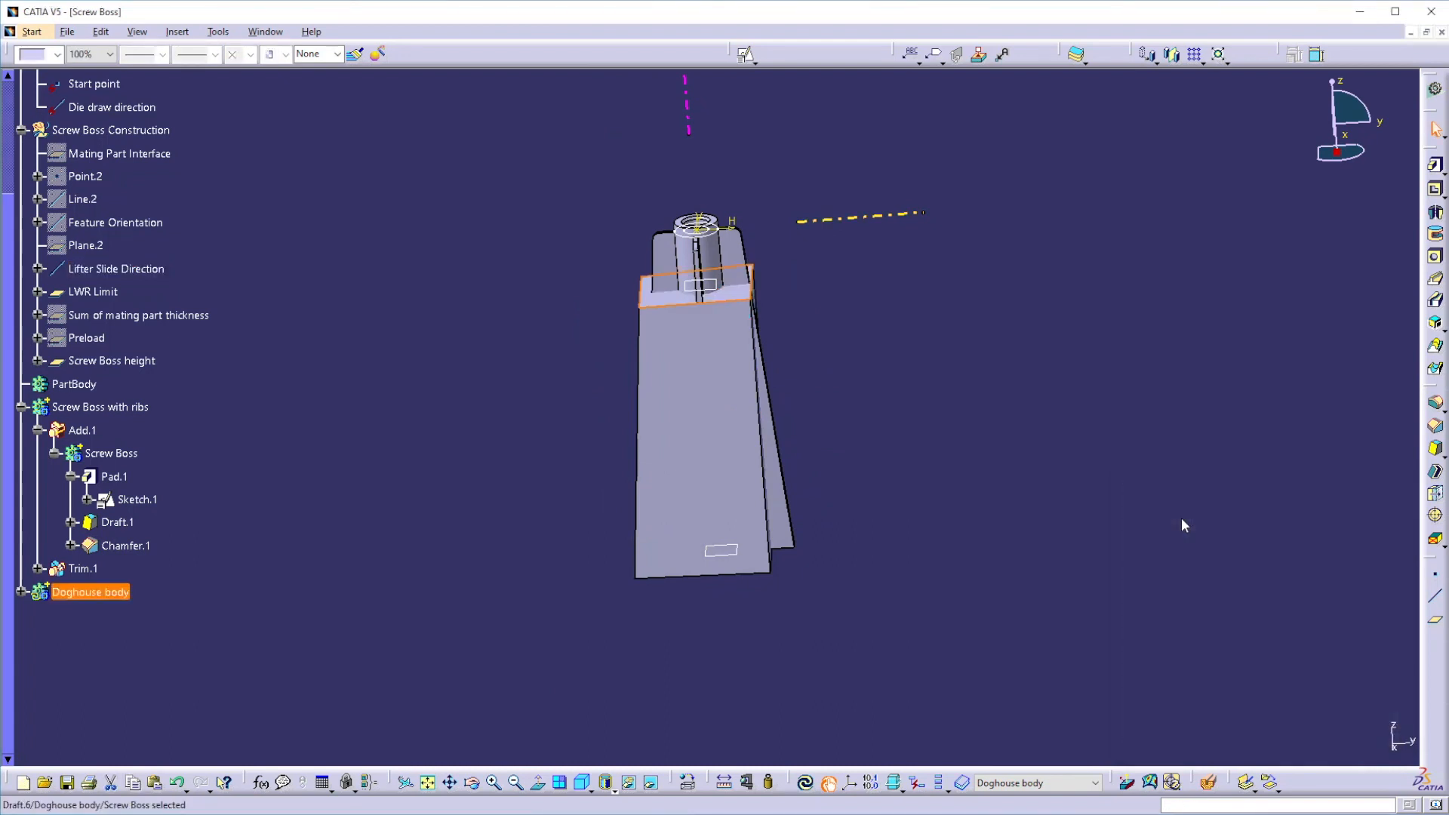
pyautogui.click(1237, 478)
# Step: Fillet the doghouse's two vertical edges on the side opposite the protruding rib with an 8 mm radius
pyautogui.moveTo(818, 453); pyautogui.dragTo(964, 420, button='middle')
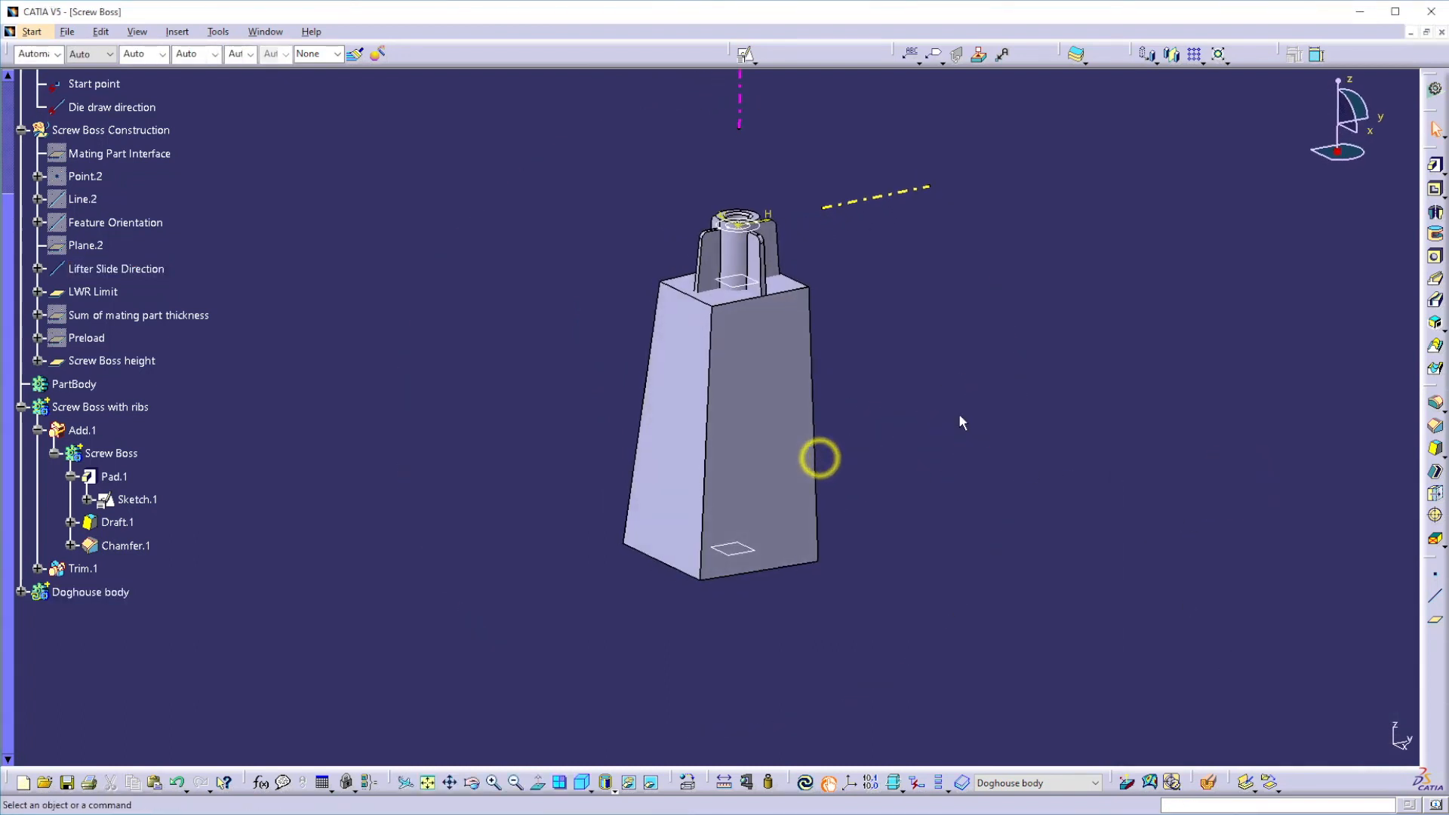
pyautogui.click(1435, 402)
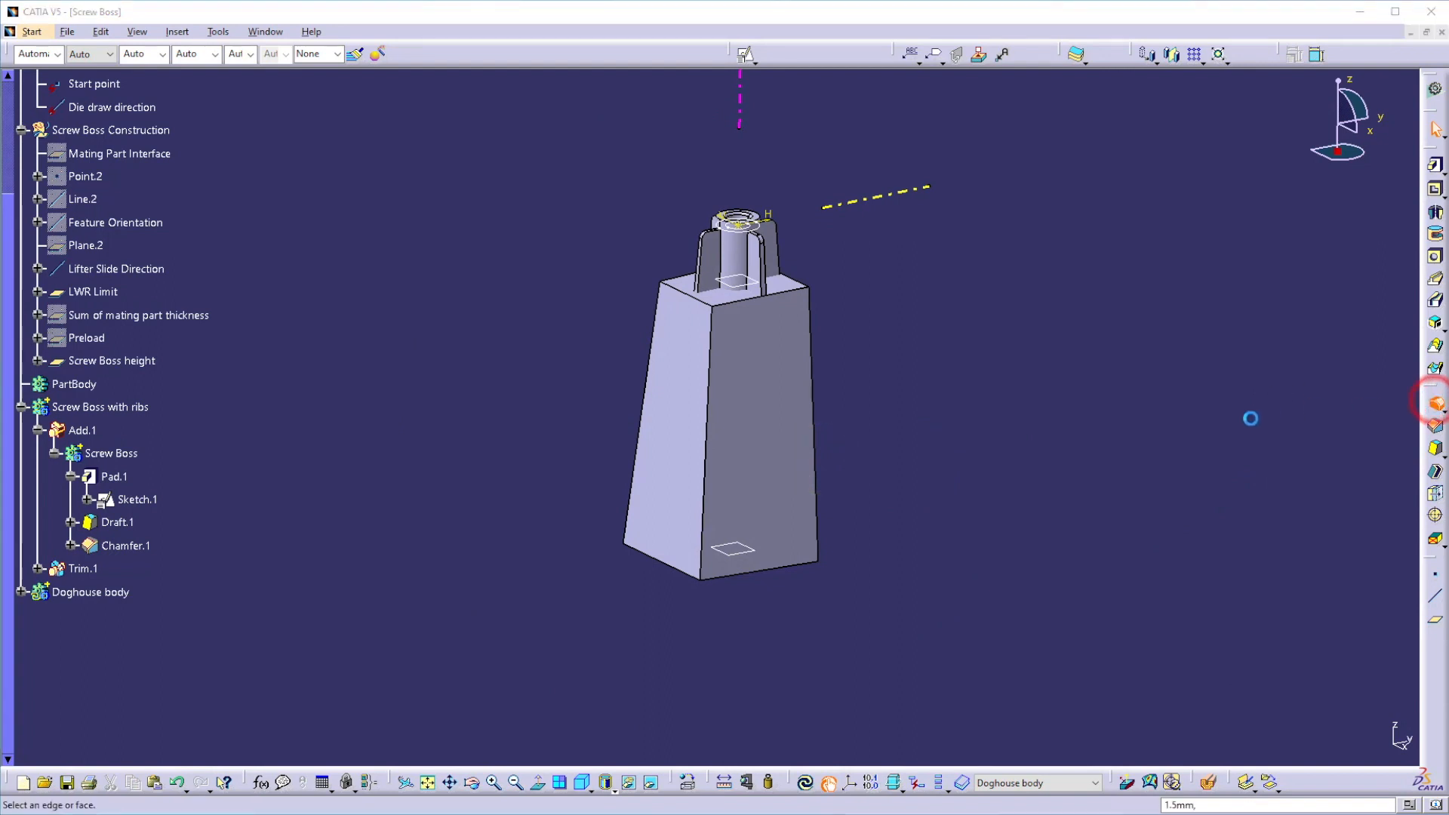
pyautogui.click(641, 407)
pyautogui.click(705, 428)
pyautogui.moveTo(860, 337); pyautogui.dragTo(863, 346, button='middle')
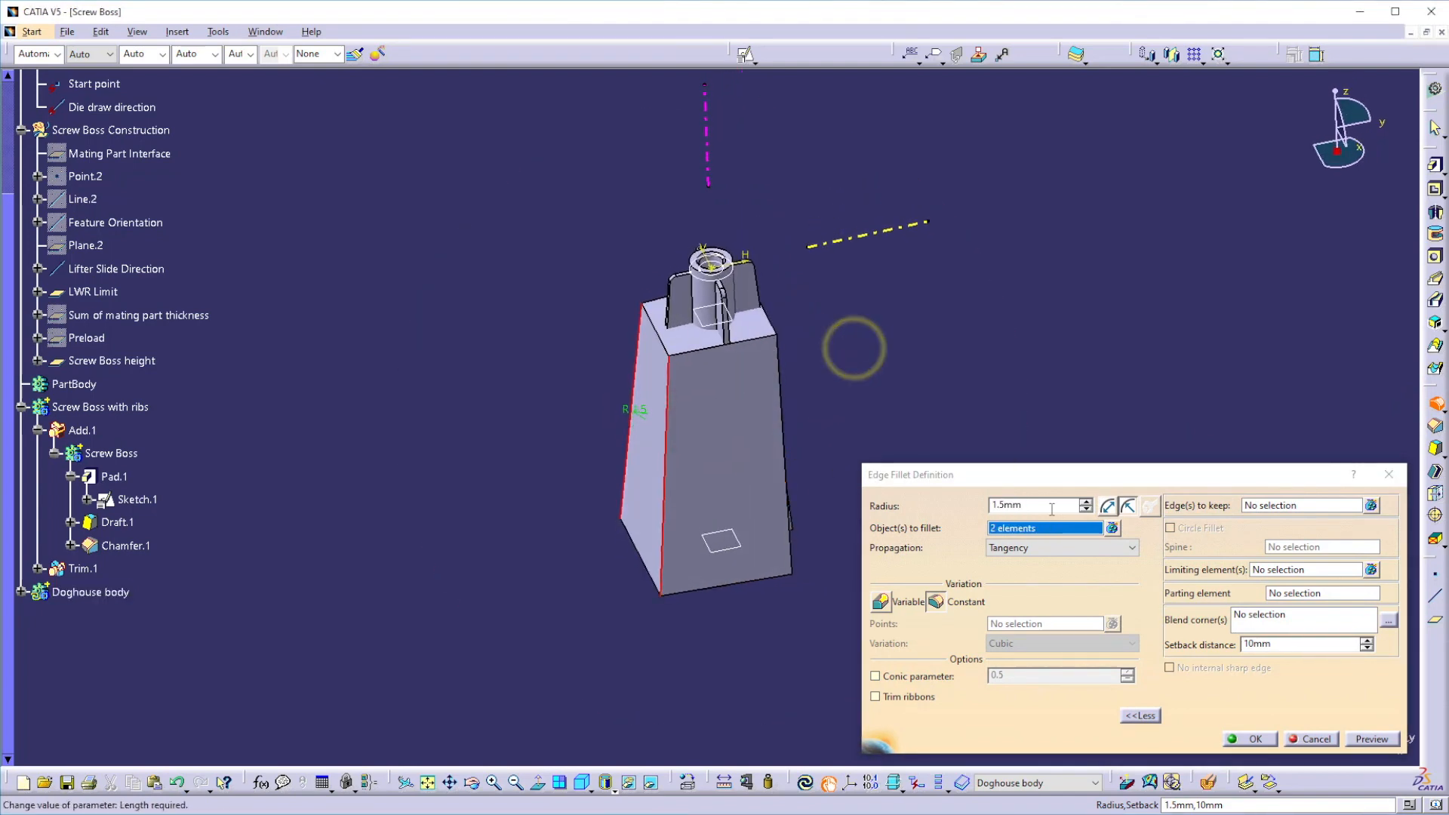
pyautogui.press('Return')
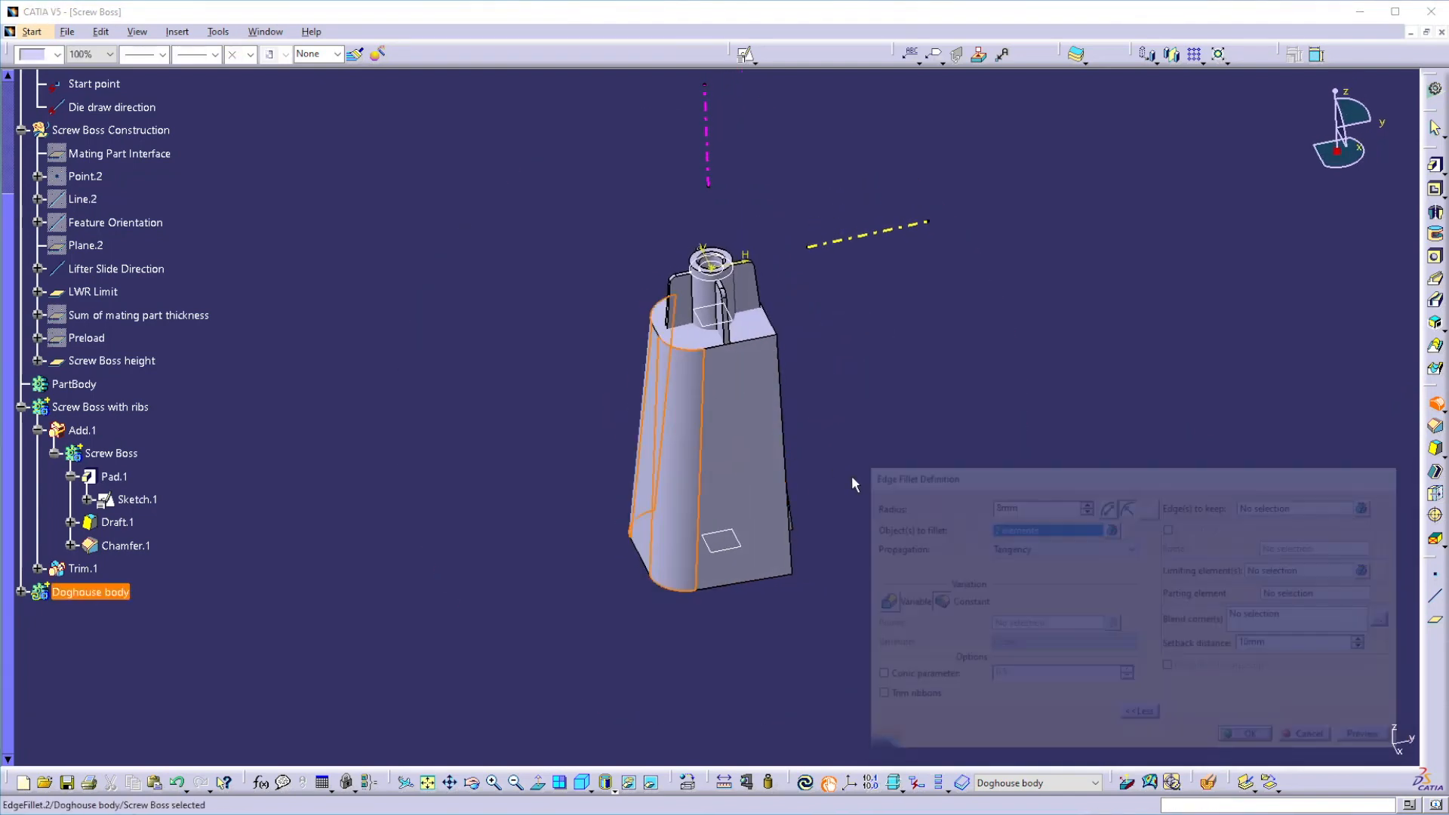
pyautogui.click(902, 433)
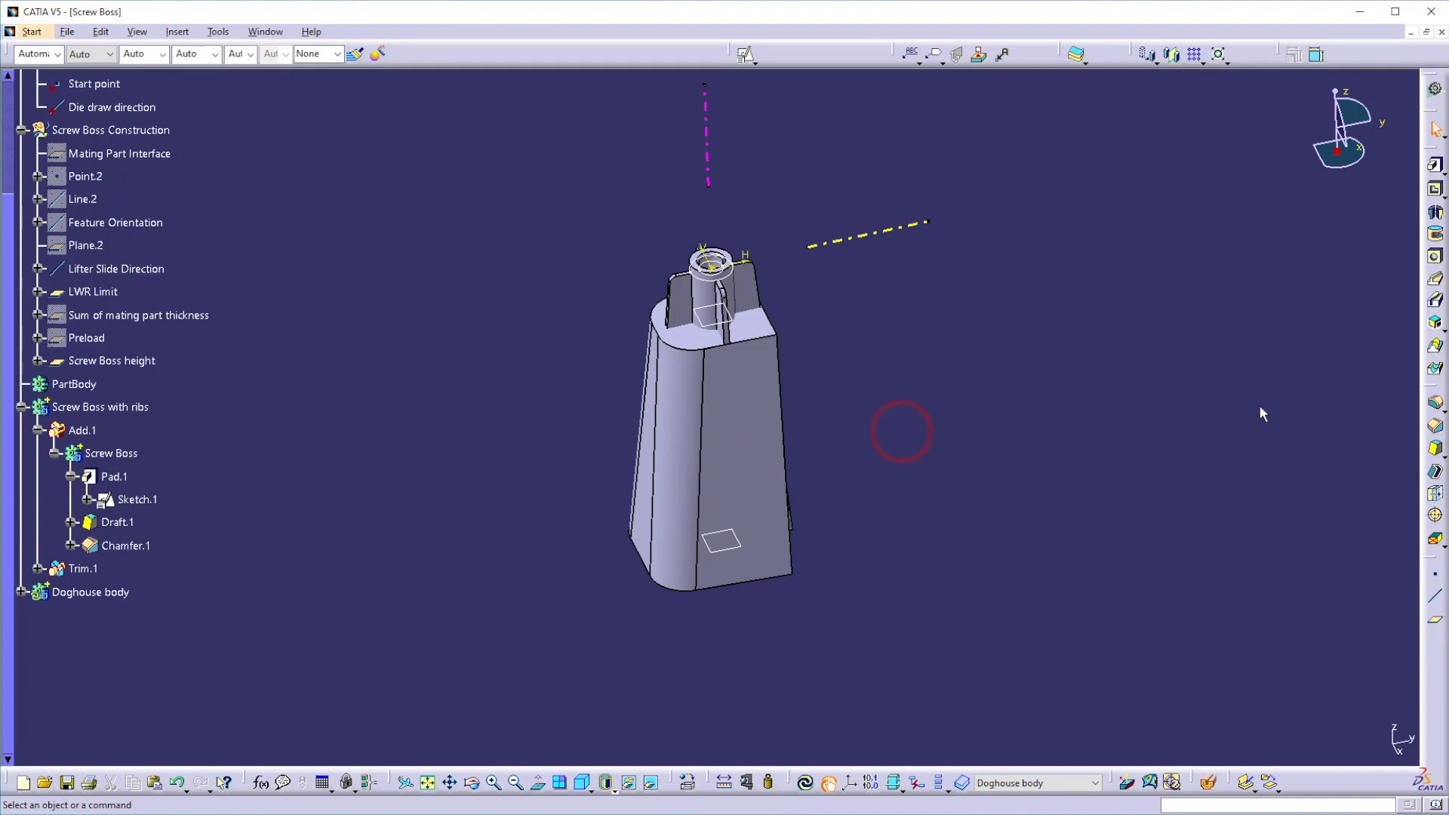
# Step: Fillet the edge chain around the doghouse's upper face with a 2.5 mm radius
pyautogui.click(1436, 404)
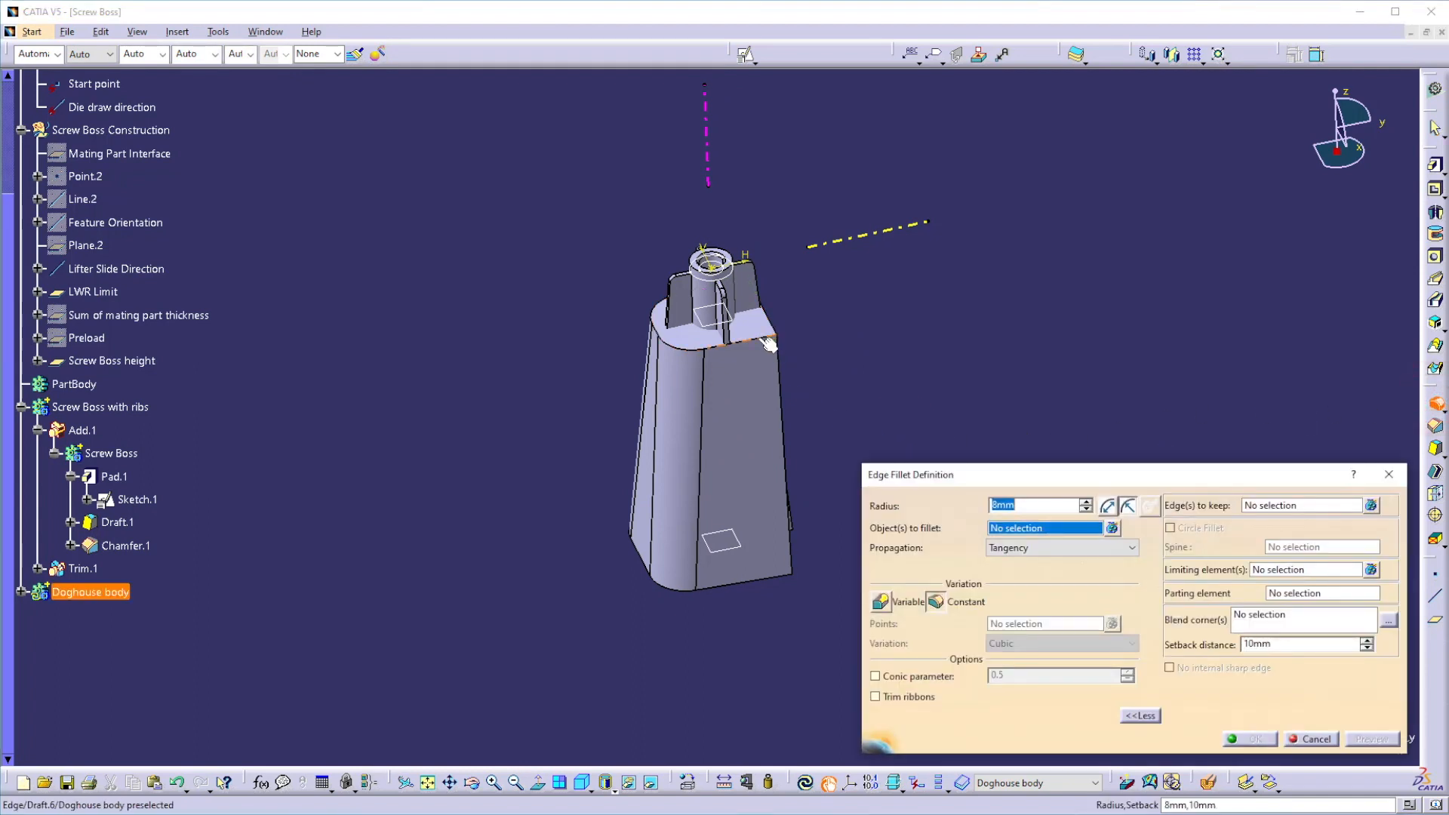
pyautogui.click(767, 344)
pyautogui.doubleClick(1004, 505)
pyautogui.write('2.5')
pyautogui.press('Return')
pyautogui.moveTo(895, 495); pyautogui.dragTo(851, 492, button='middle')
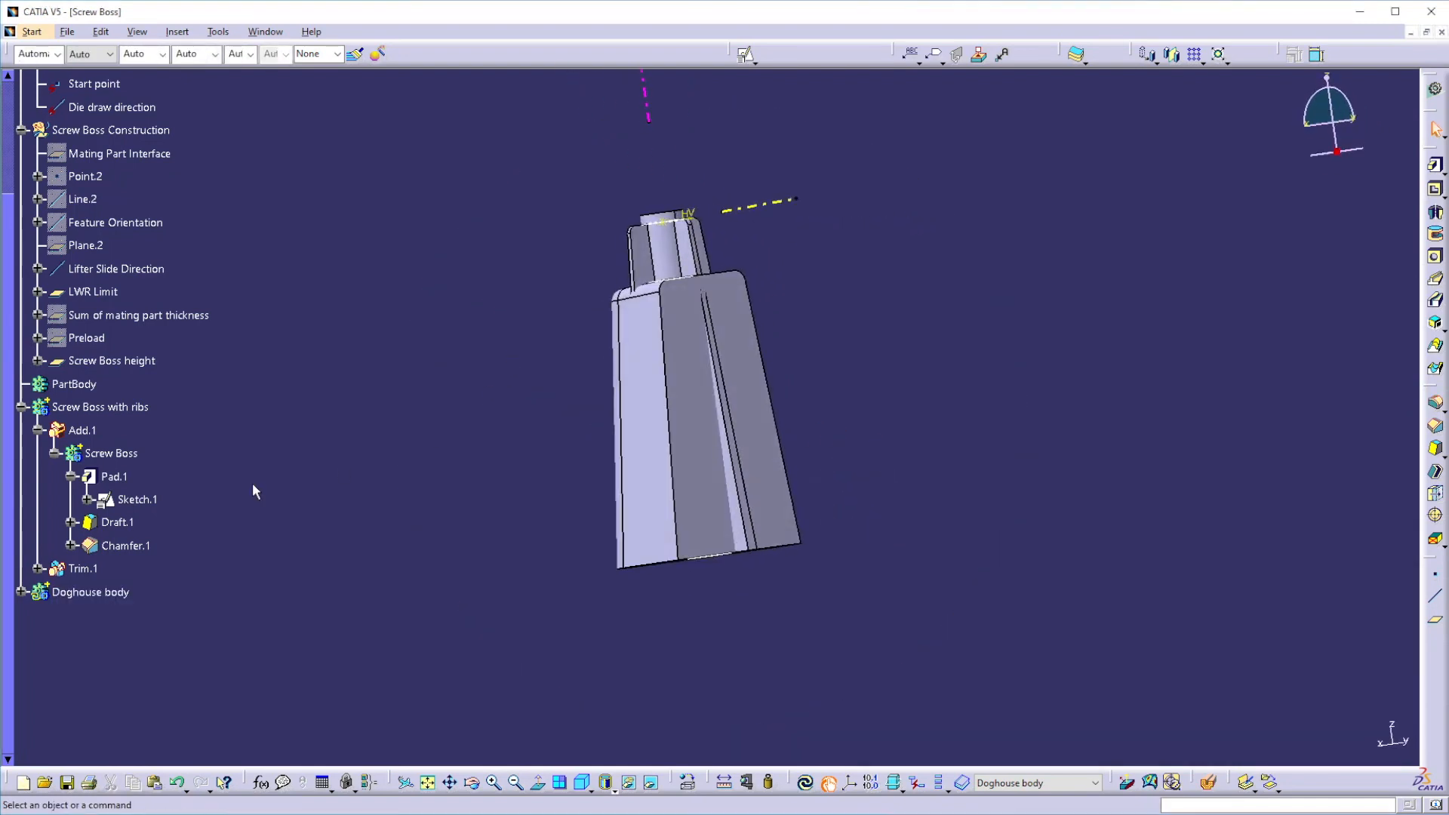
# Step: Run a local update on Doghouse body
pyautogui.rightClick(111, 591)
pyautogui.click(130, 538)
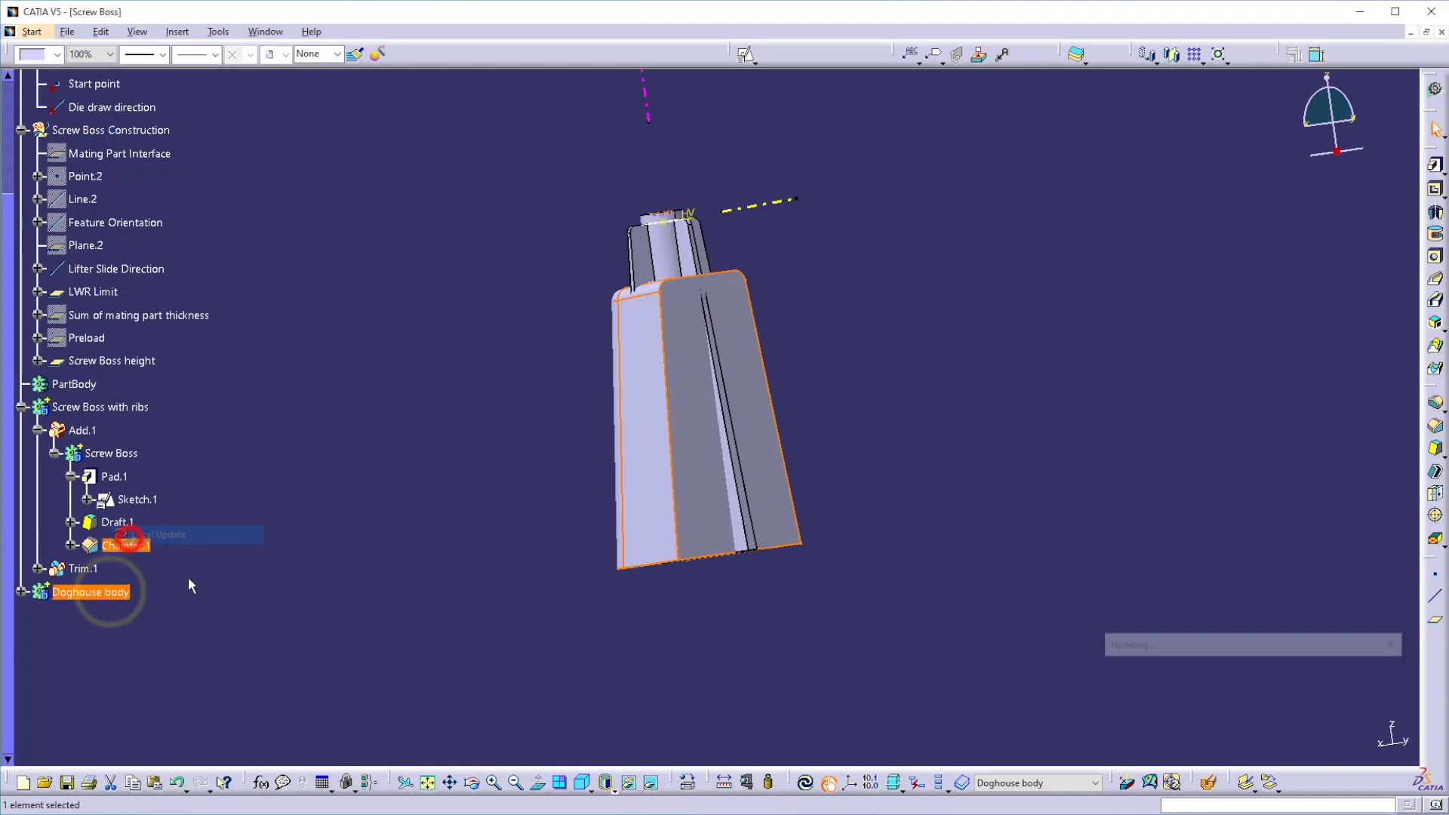
pyautogui.click(228, 598)
pyautogui.moveTo(792, 437); pyautogui.dragTo(795, 435, button='middle')
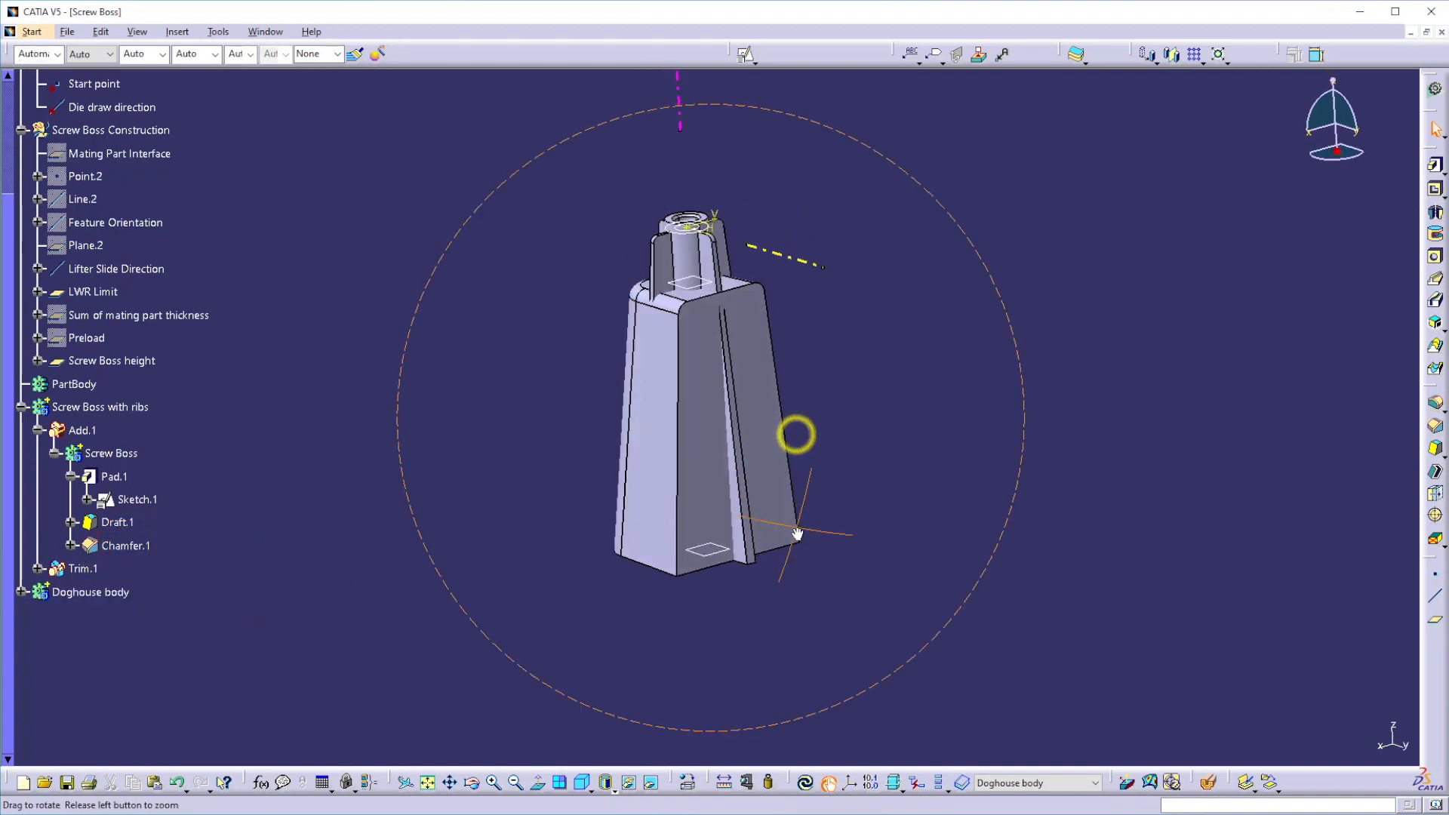
# Step: Insert a new body in the part and rename it Doghouse
pyautogui.click(179, 33)
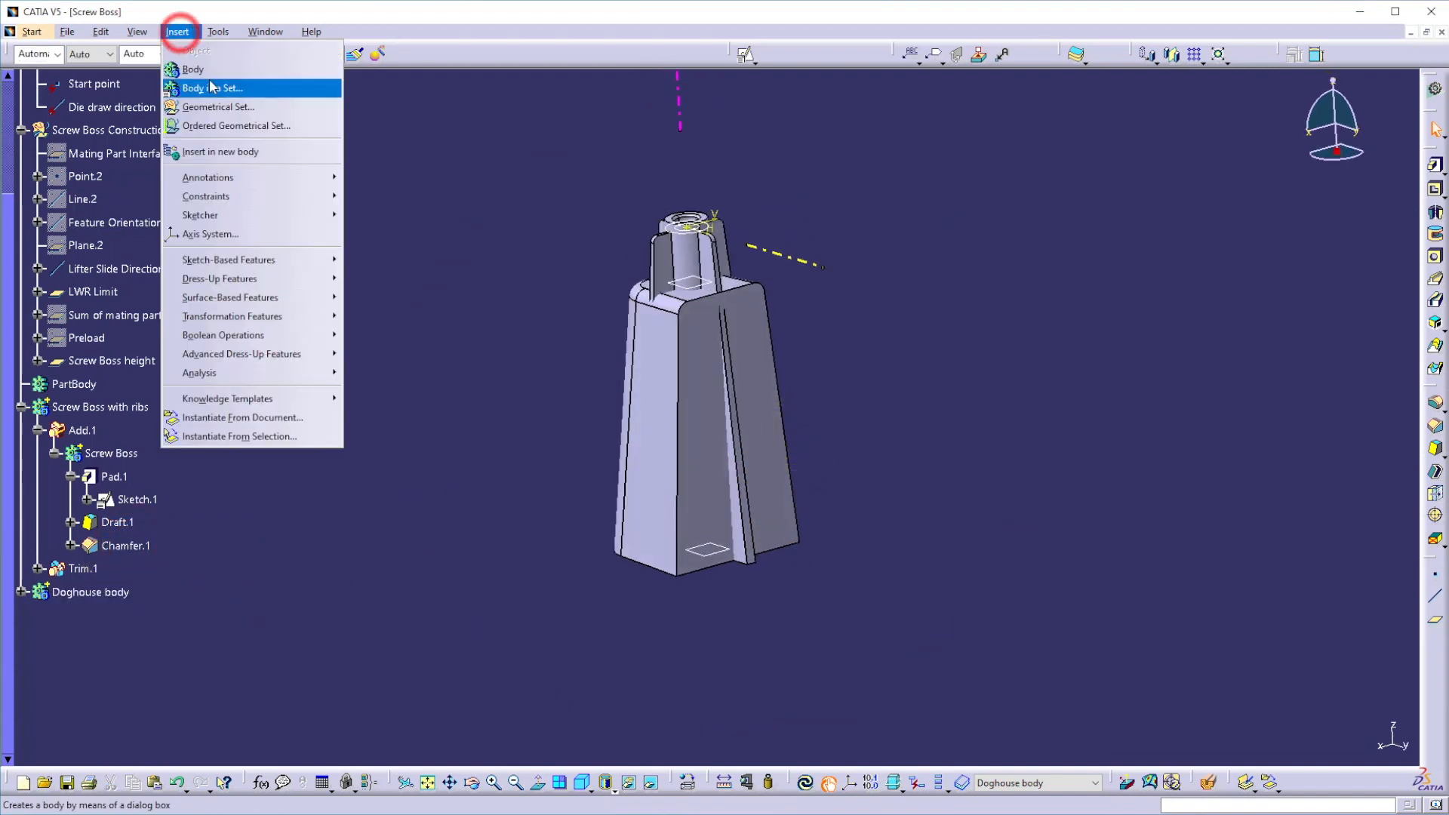
pyautogui.click(210, 71)
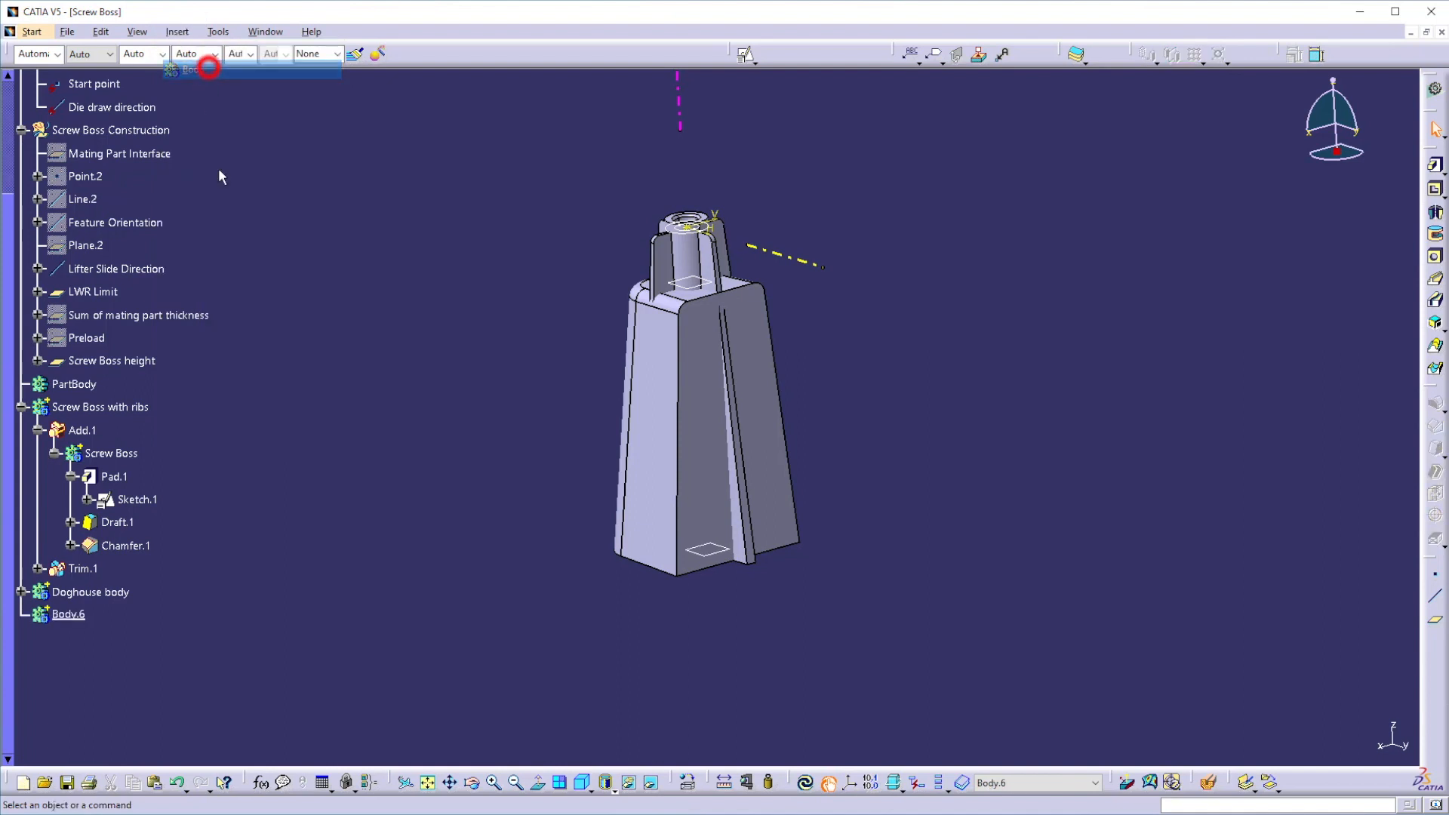
pyautogui.rightClick(81, 615)
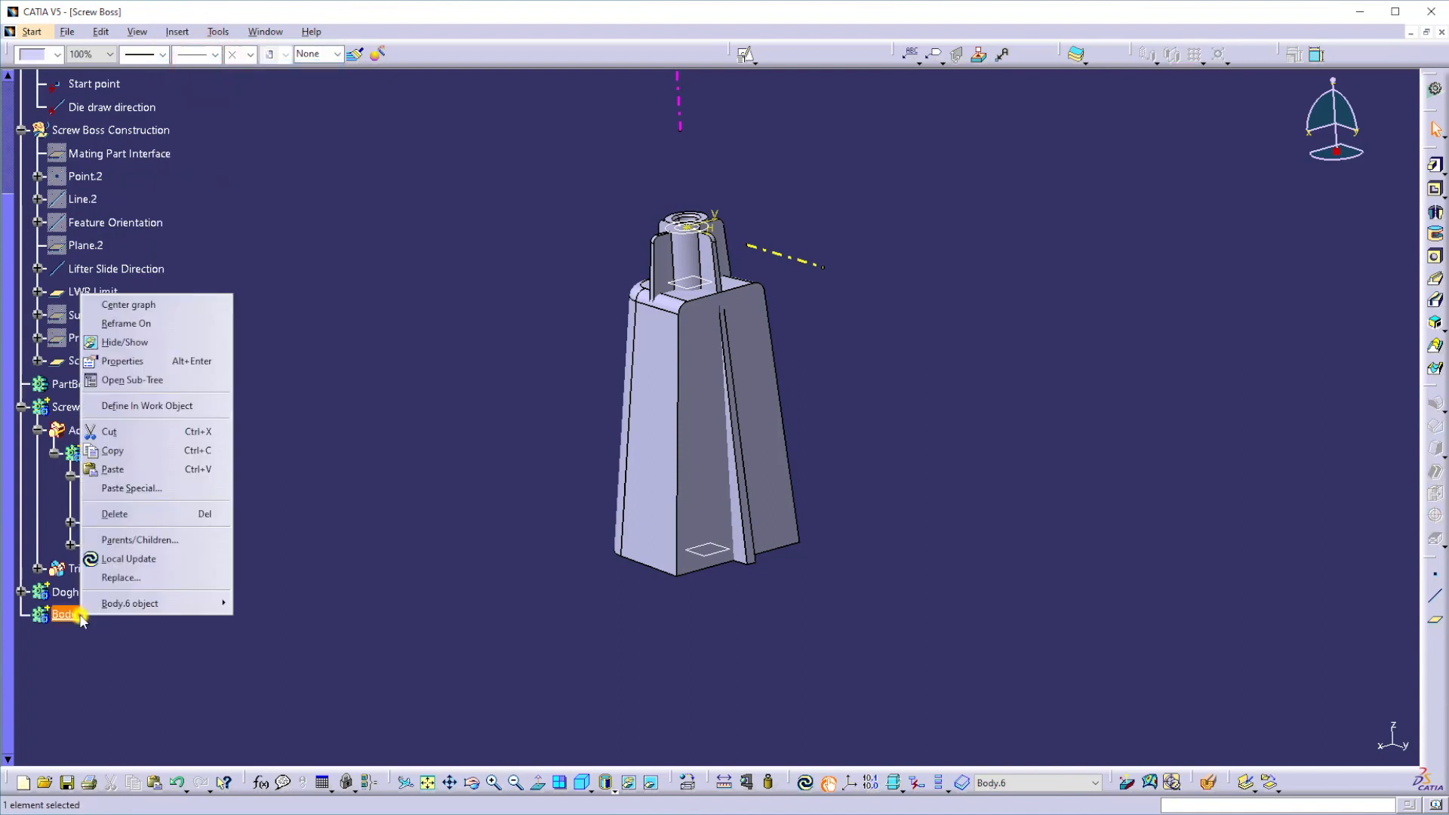
pyautogui.click(137, 362)
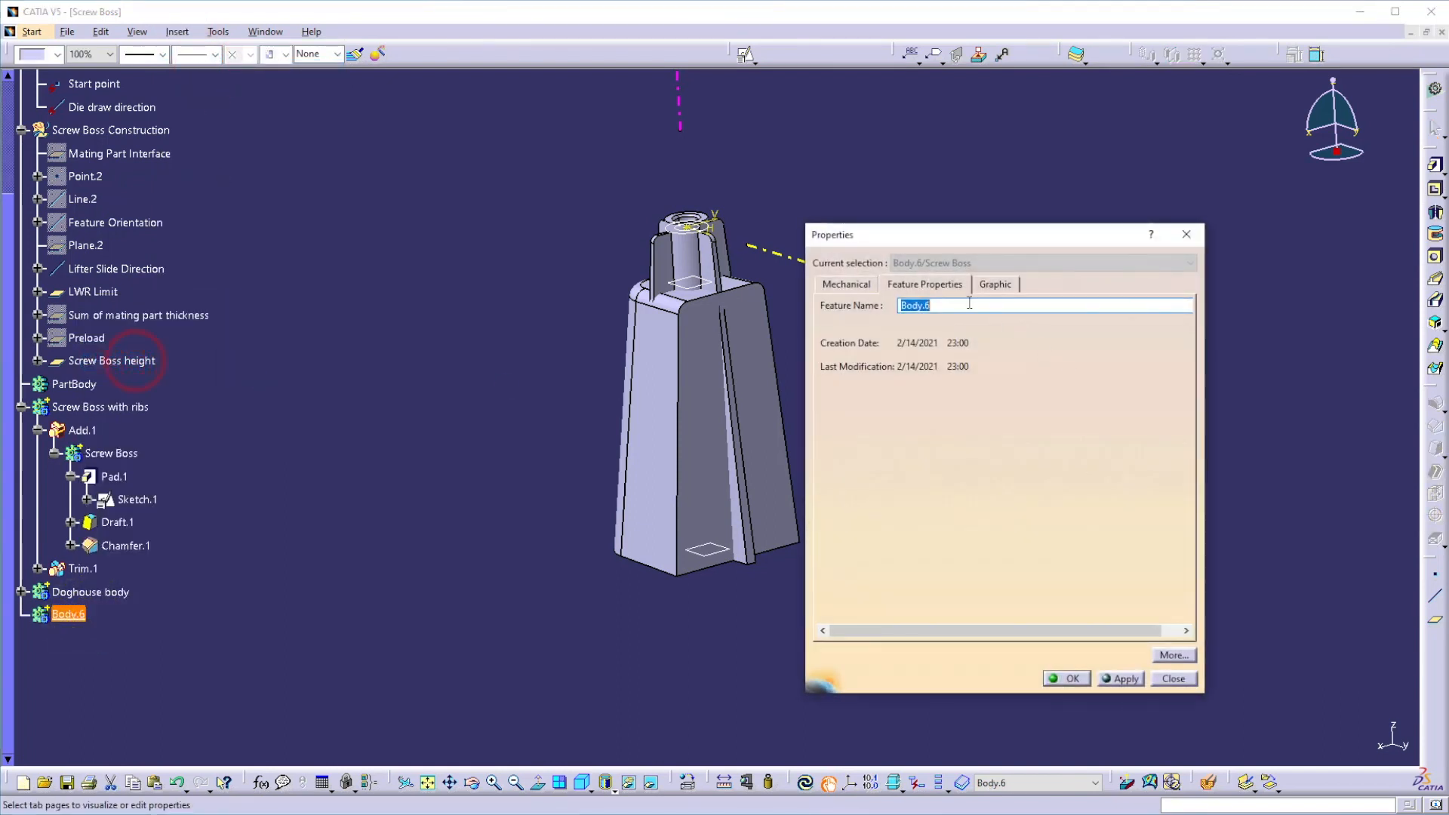
pyautogui.write('Doghouse')
pyautogui.press('Return')
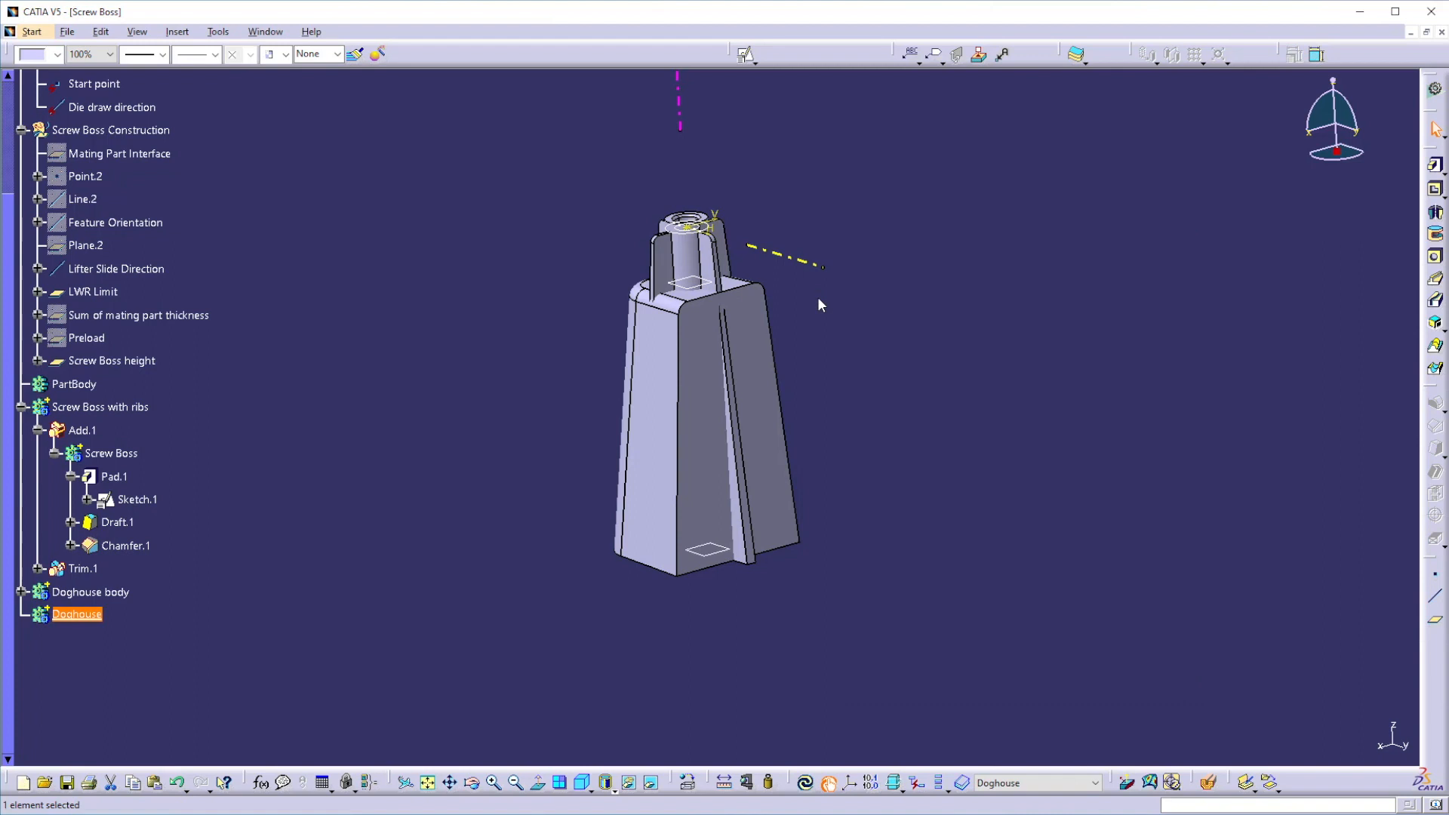
pyautogui.click(355, 637)
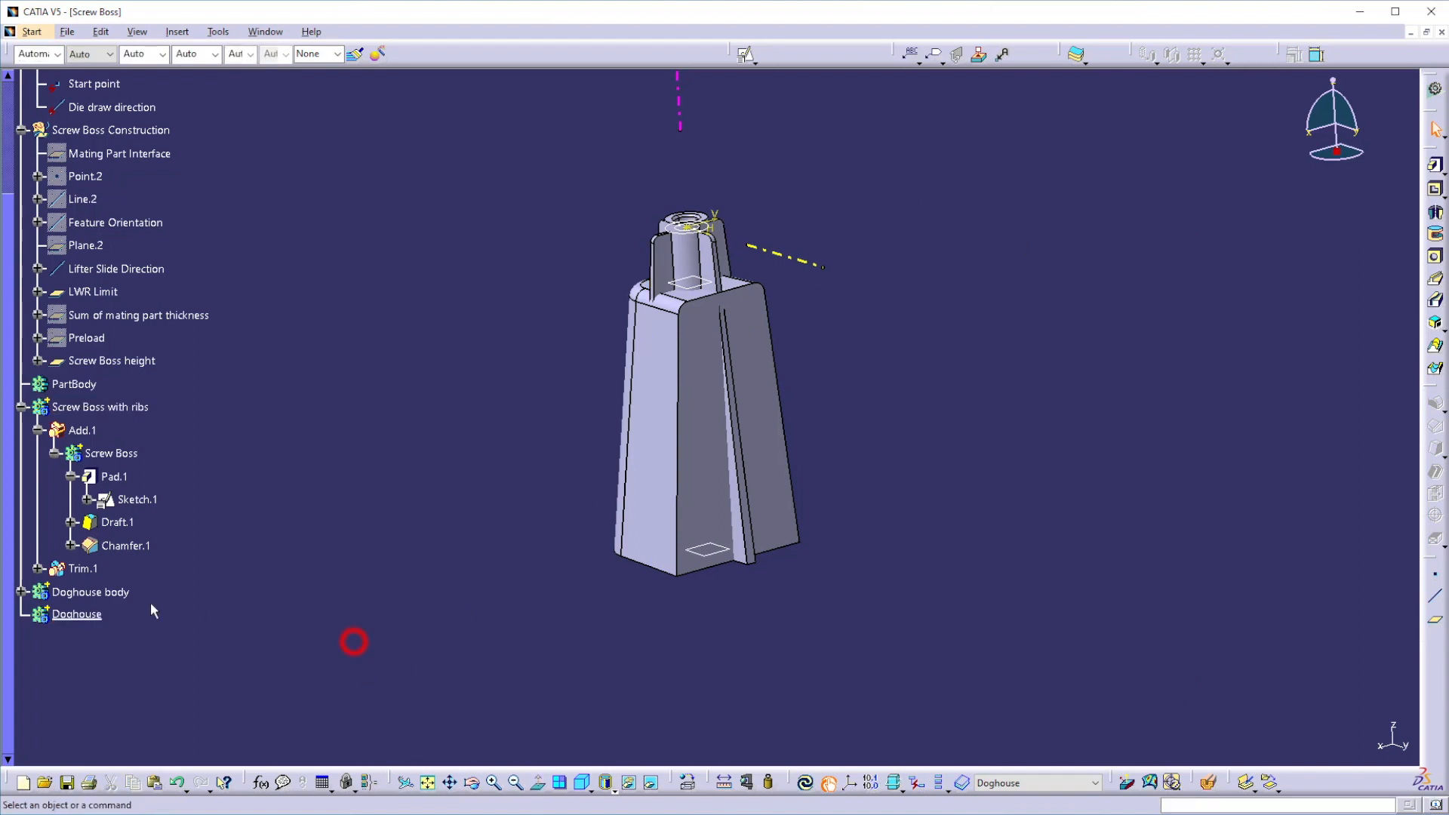
# Step: Copy Doghouse body and paste it into the Screw Boss part As Result With Link
pyautogui.rightClick(113, 592)
pyautogui.click(150, 426)
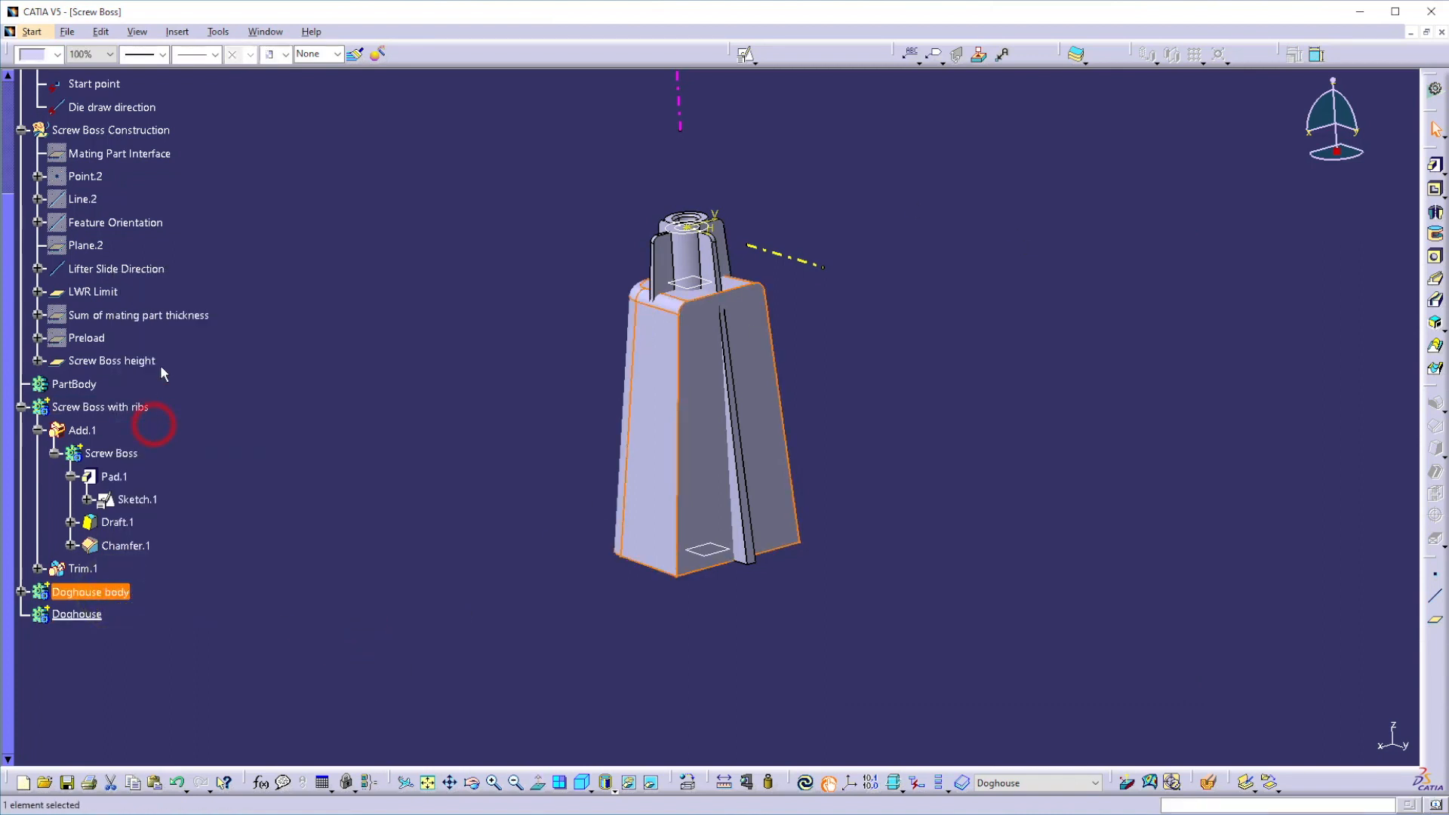
pyautogui.scroll(3, 151, 332)
pyautogui.rightClick(55, 90)
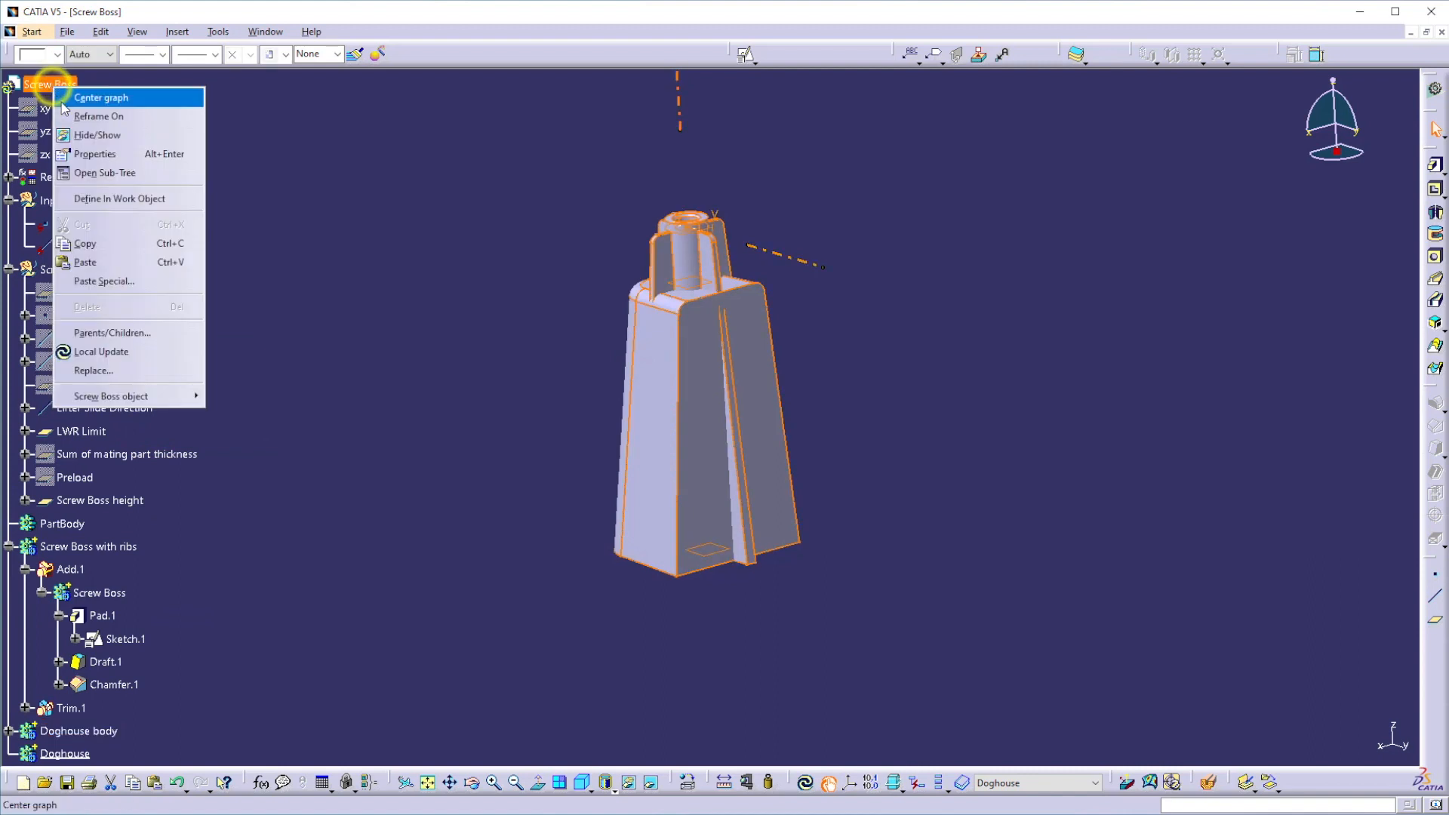
pyautogui.click(103, 283)
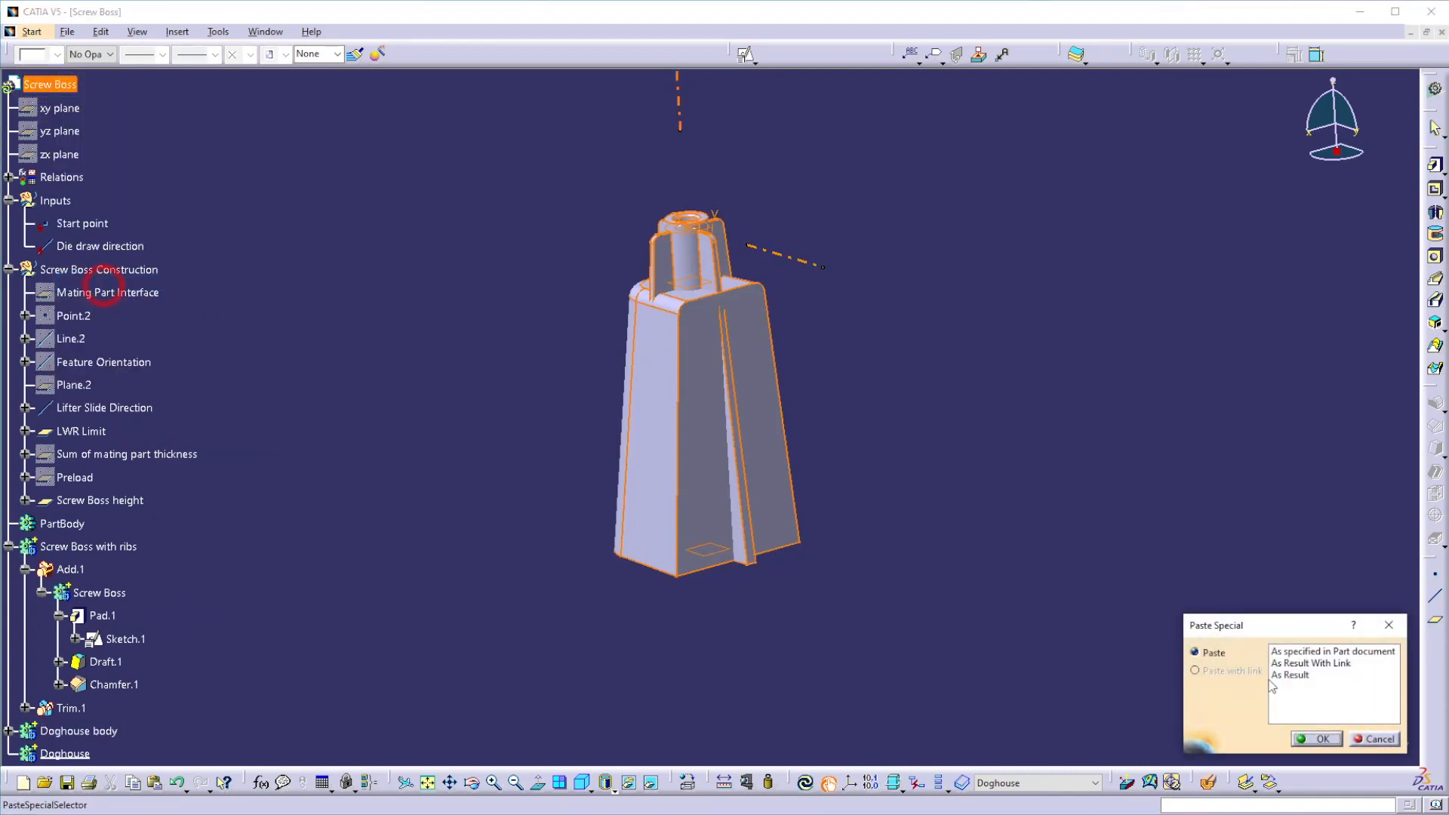
pyautogui.click(1316, 663)
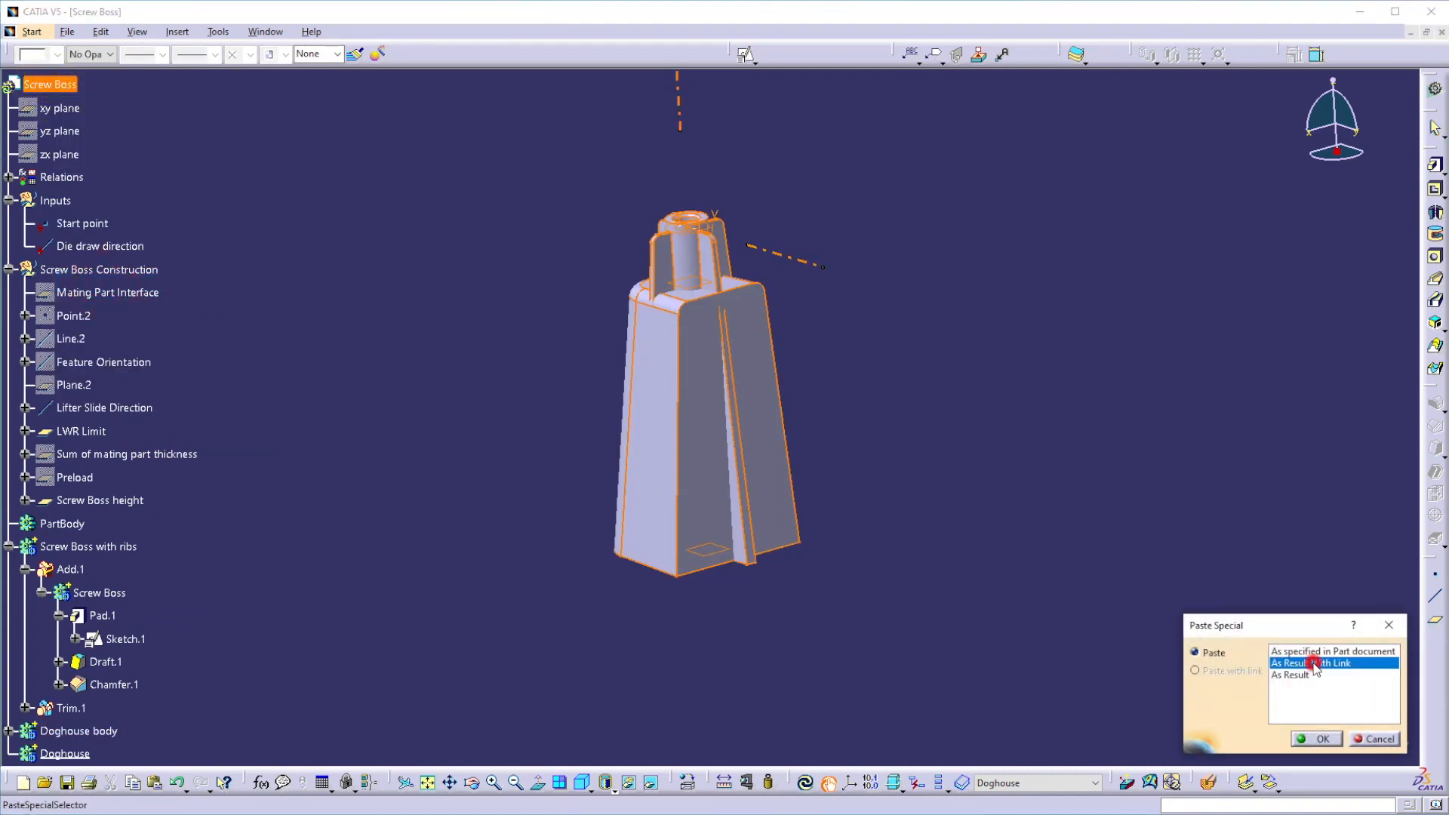
pyautogui.click(1317, 739)
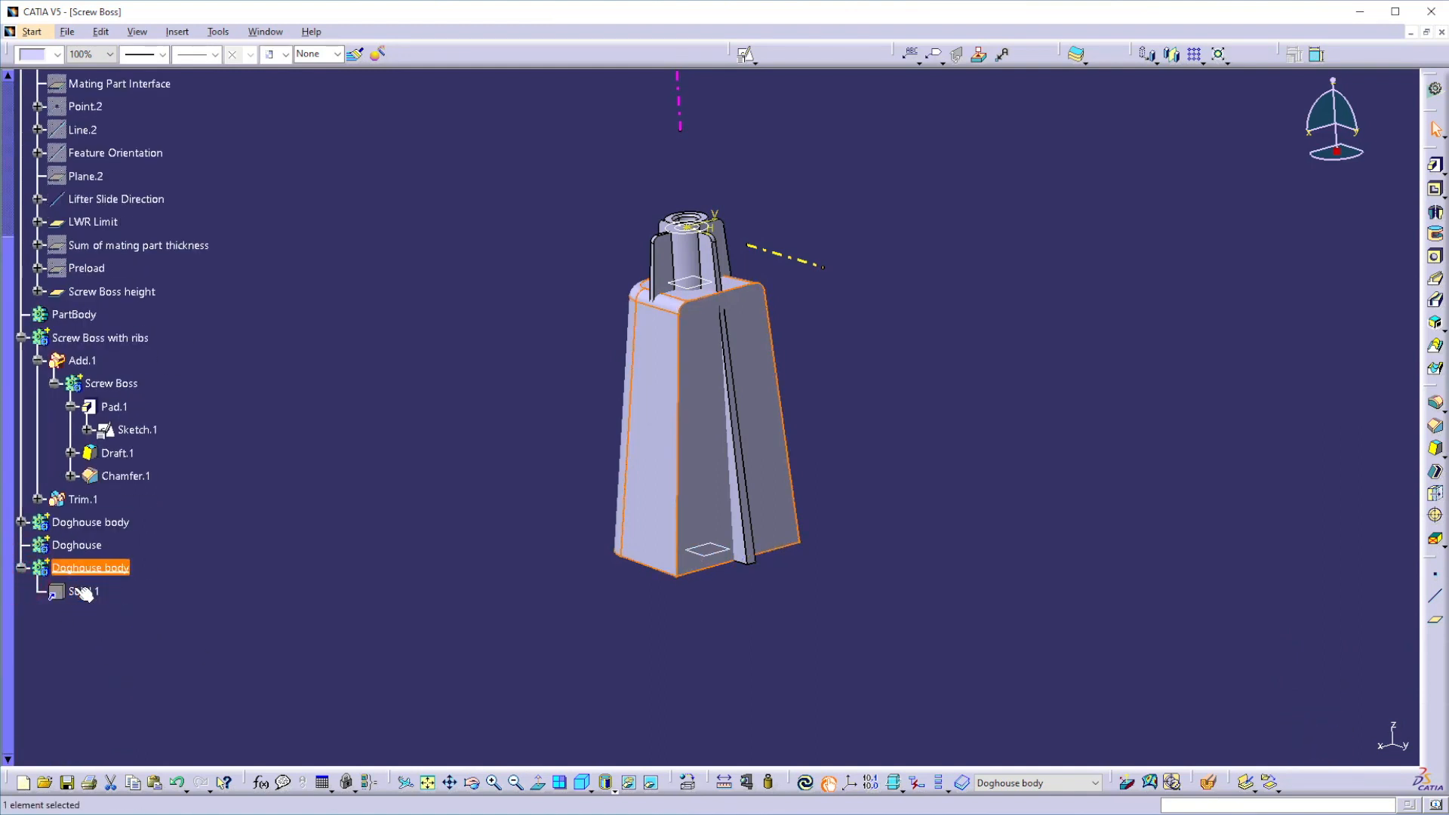
pyautogui.click(87, 593)
pyautogui.click(88, 521)
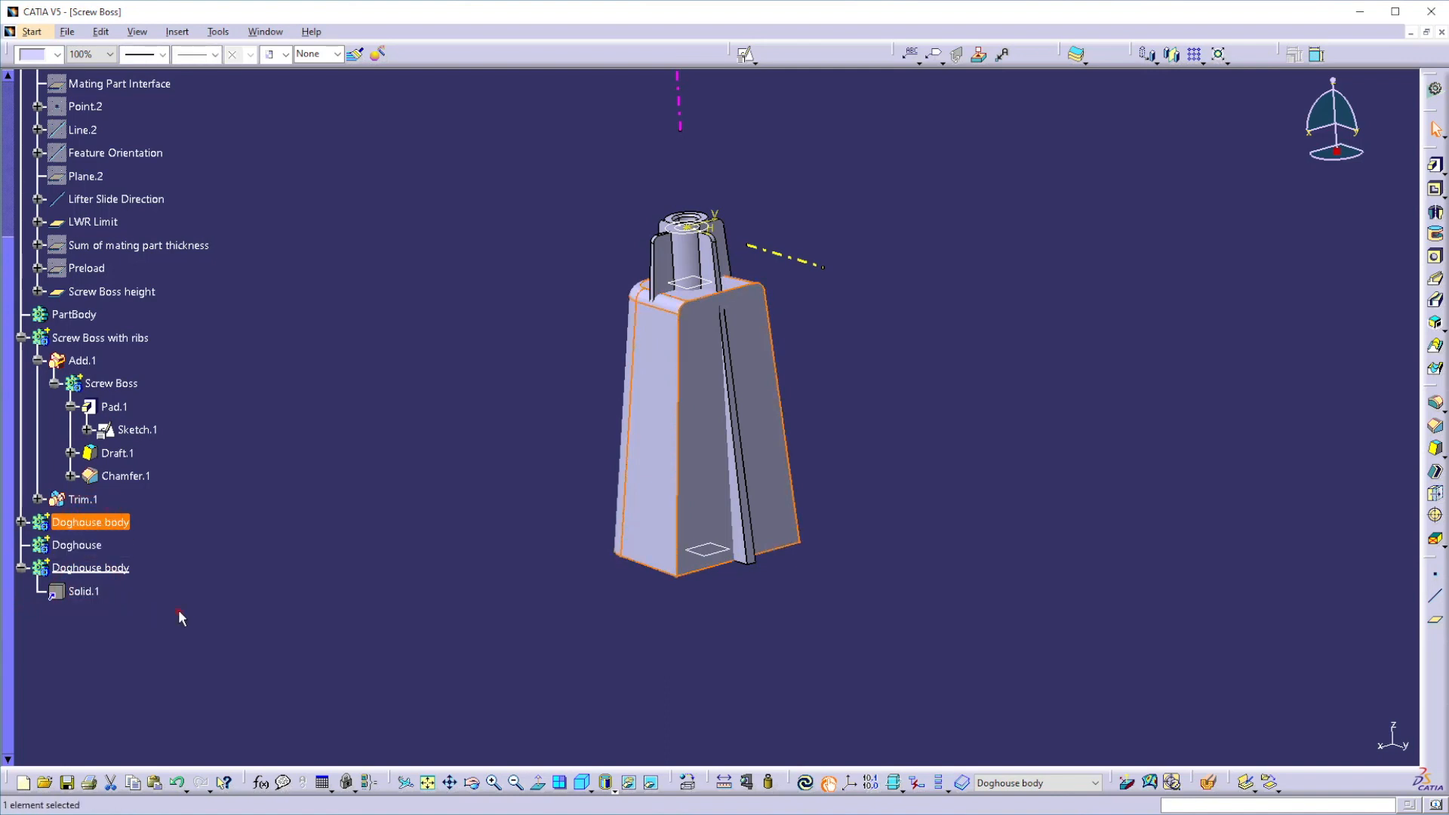
pyautogui.click(178, 608)
# Step: Hide the pasted Doghouse body containing the linked solid, and define the empty Doghouse body as the in-work object
pyautogui.rightClick(90, 571)
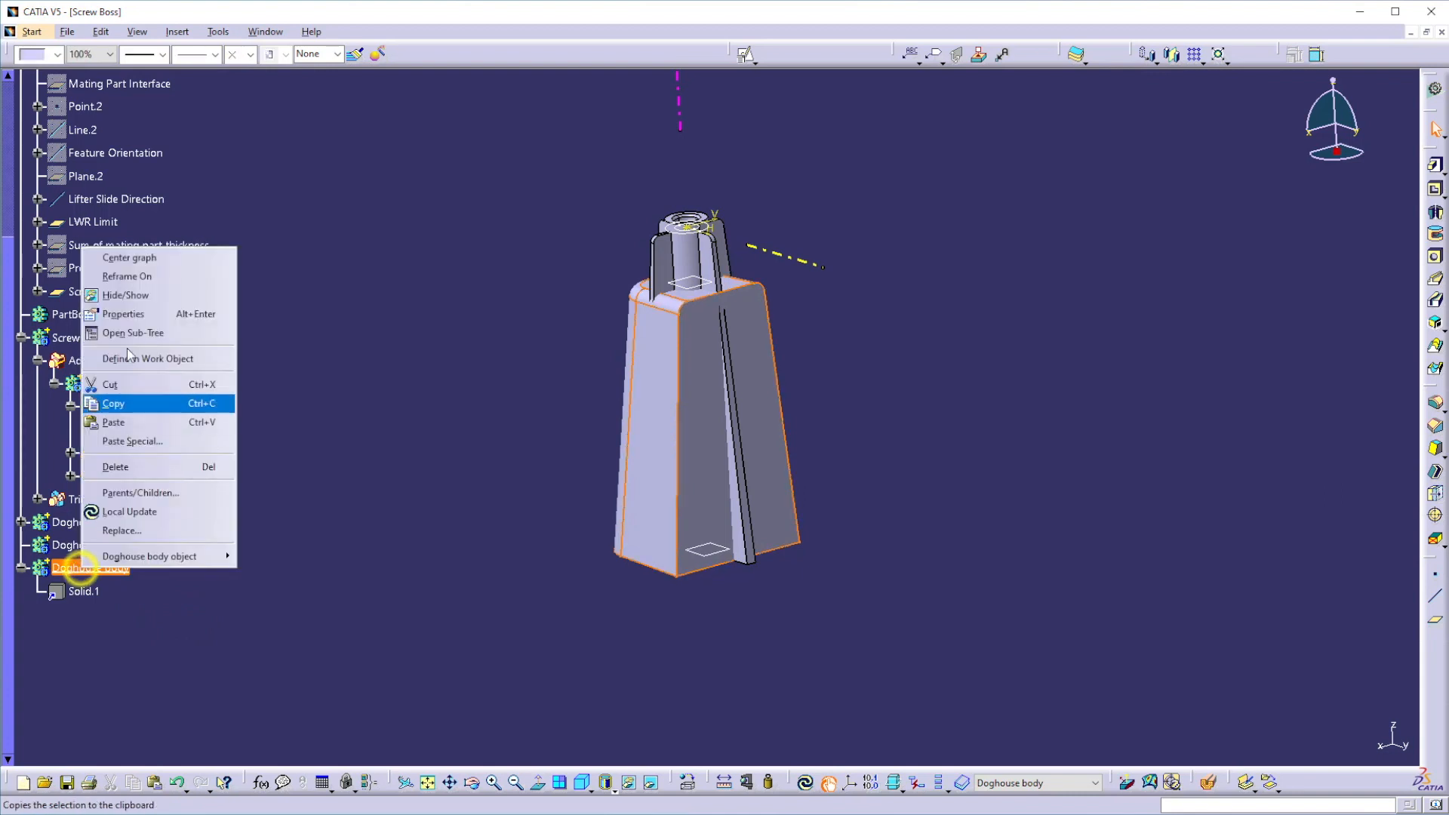
pyautogui.click(113, 290)
pyautogui.click(296, 452)
pyautogui.rightClick(103, 550)
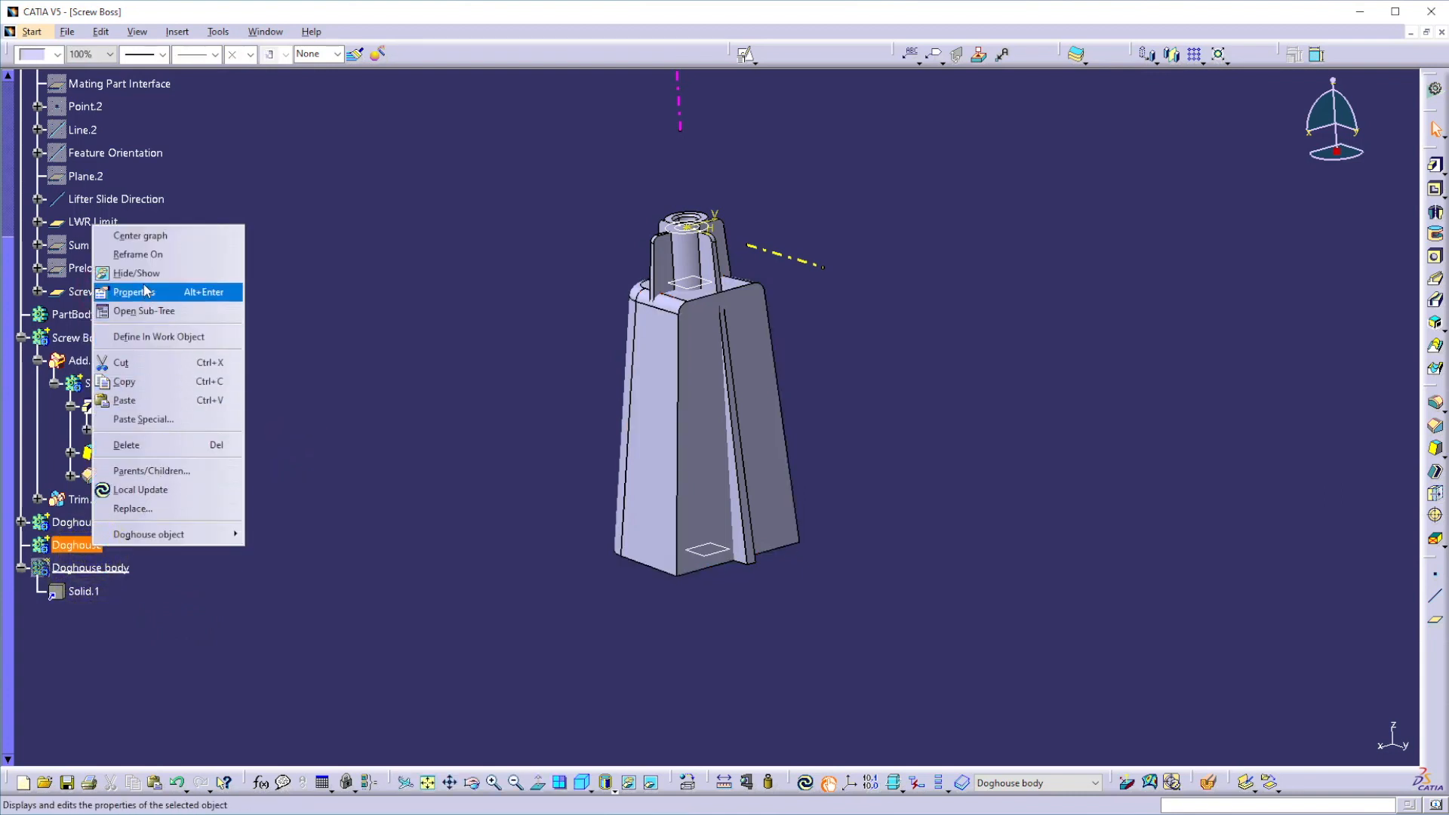
pyautogui.click(147, 336)
pyautogui.click(336, 451)
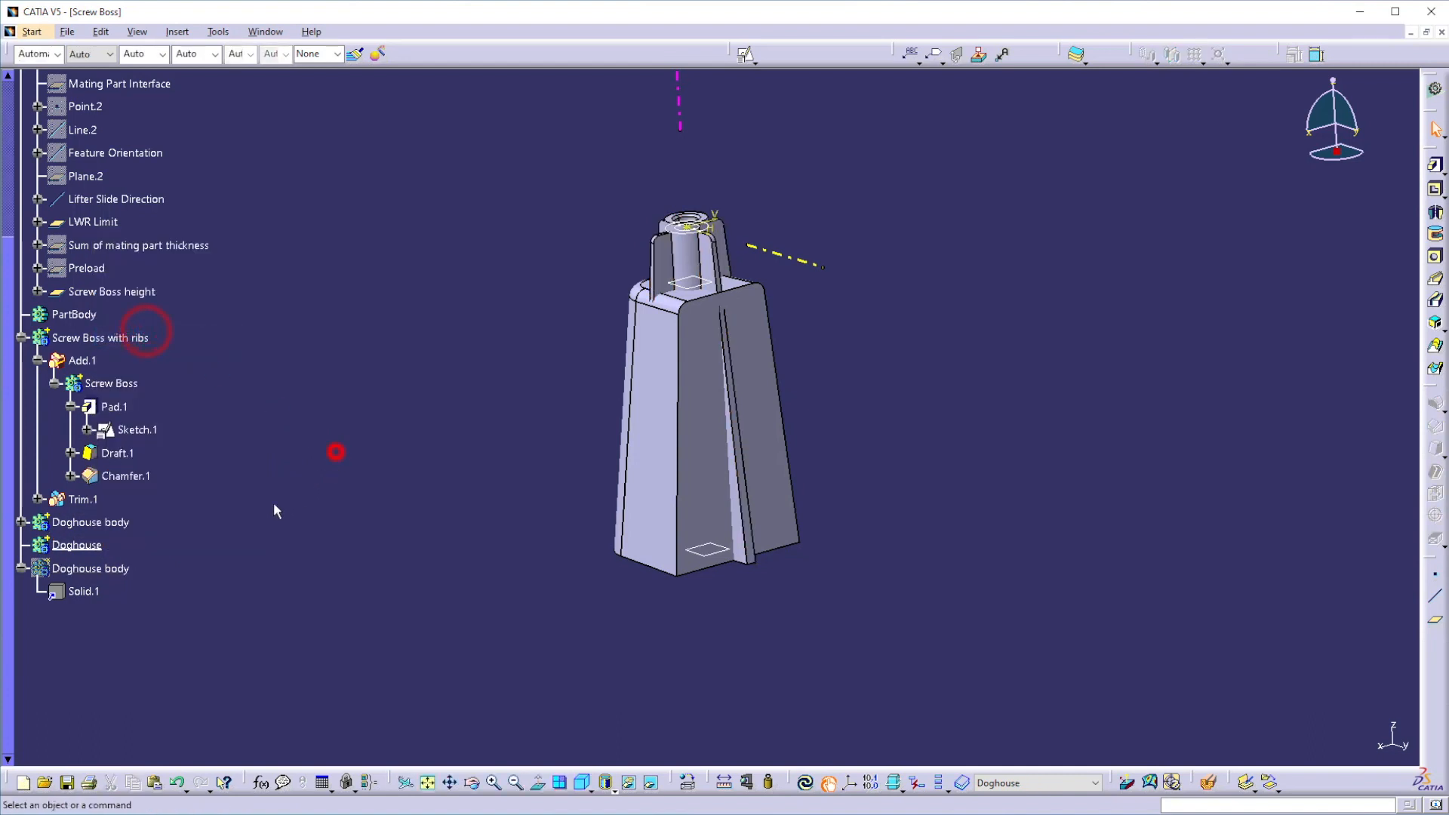
# Step: Add the original Doghouse body to the Doghouse body with a Boolean Add
pyautogui.click(120, 524)
pyautogui.rightClick(123, 522)
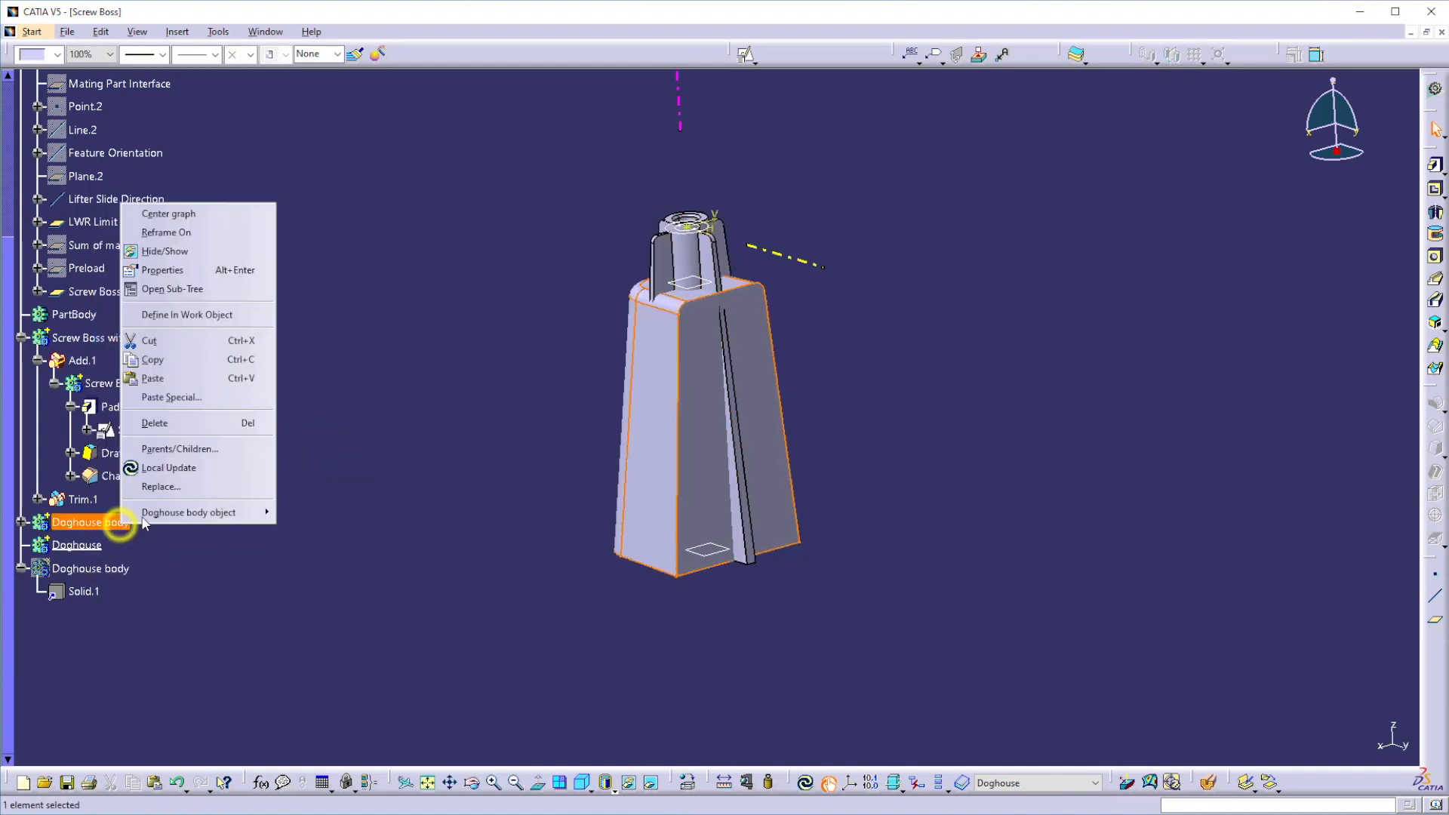
pyautogui.moveTo(152, 519)
pyautogui.click(315, 533)
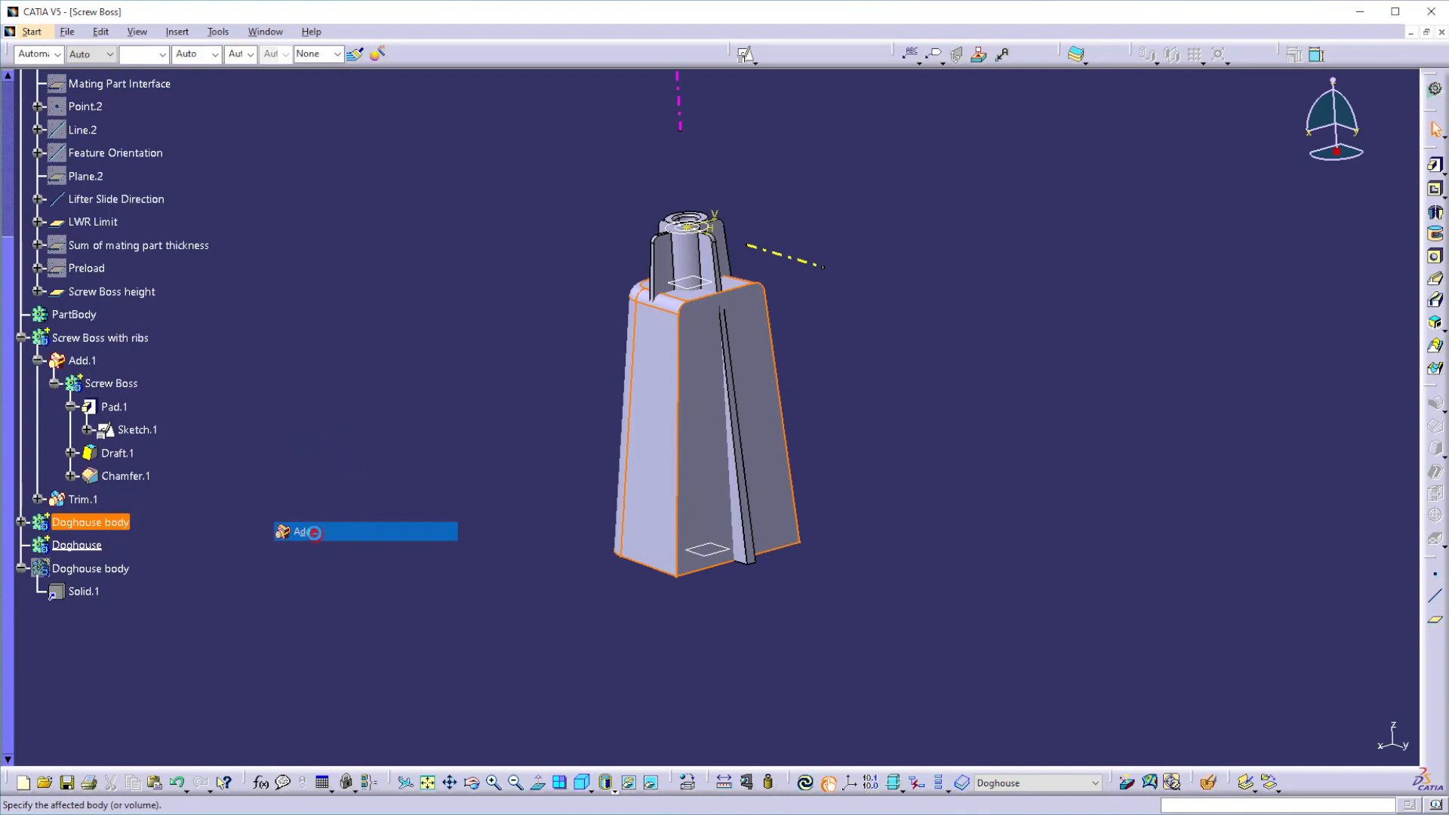
pyautogui.click(1242, 740)
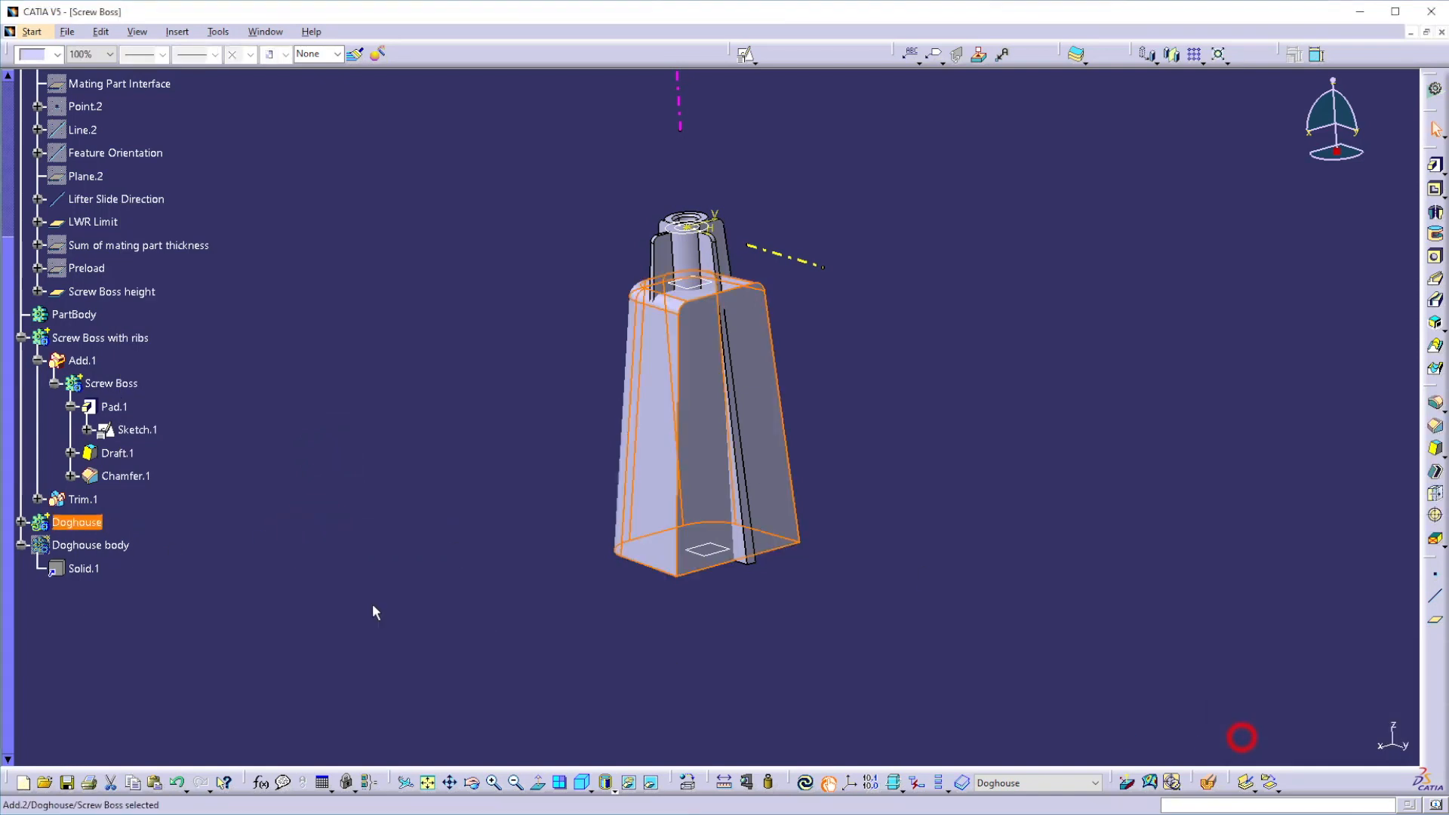
# Step: Expand Doghouse and its added Doghouse body in the tree, and run a local update on Add.2
pyautogui.click(20, 522)
pyautogui.scroll(-2, 170, 529)
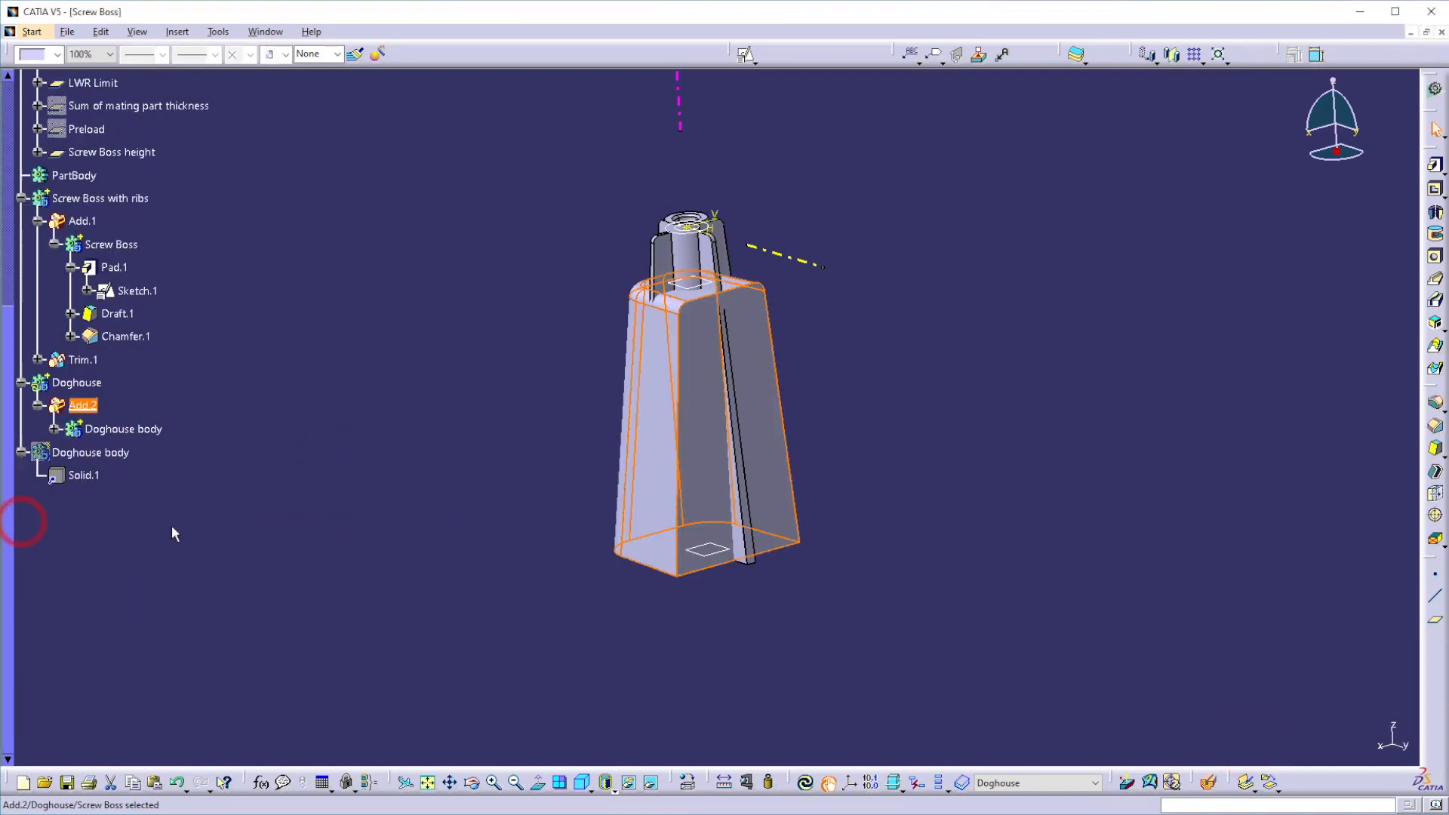
pyautogui.click(55, 429)
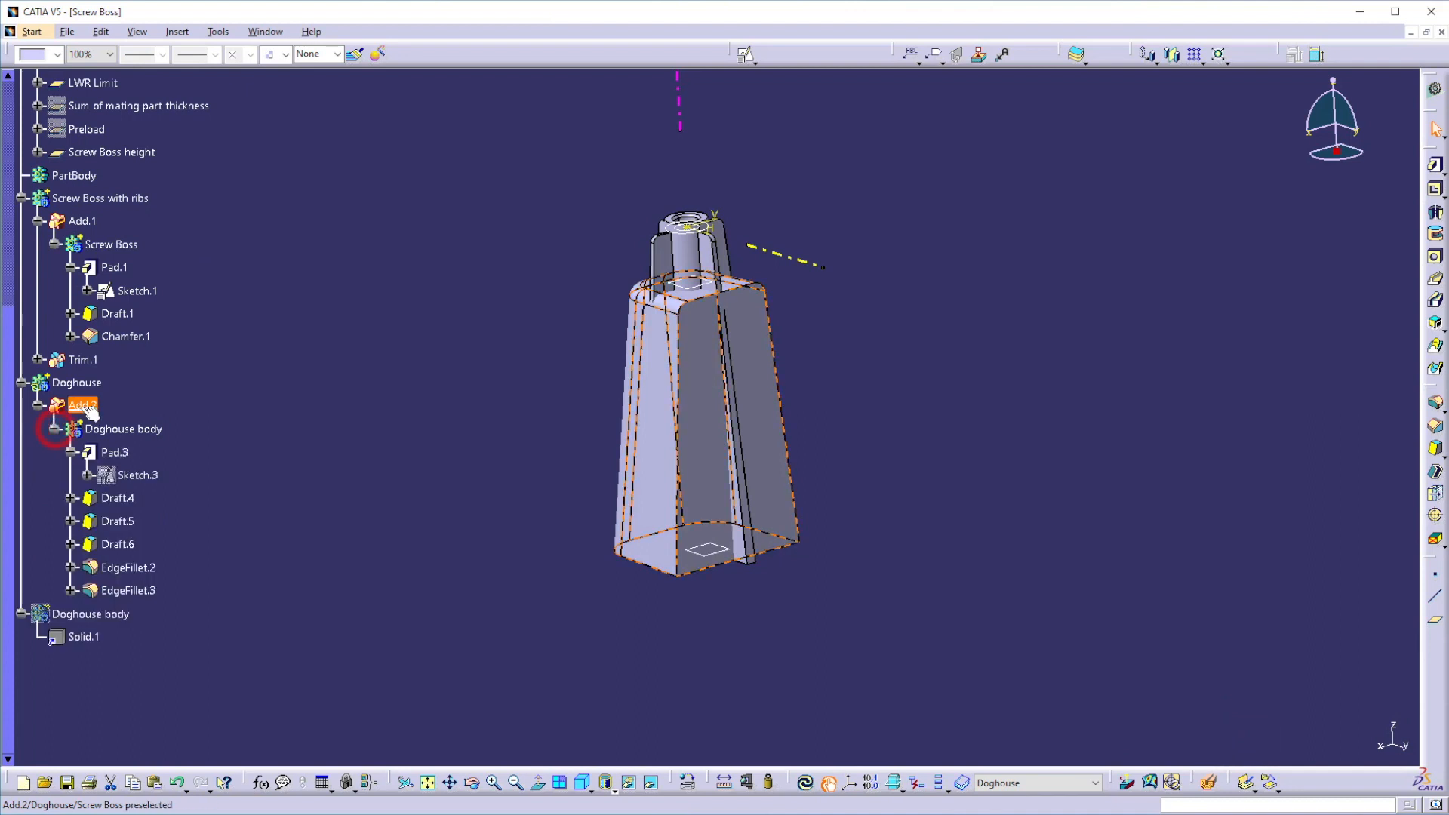
pyautogui.rightClick(70, 401)
pyautogui.click(106, 672)
pyautogui.click(437, 585)
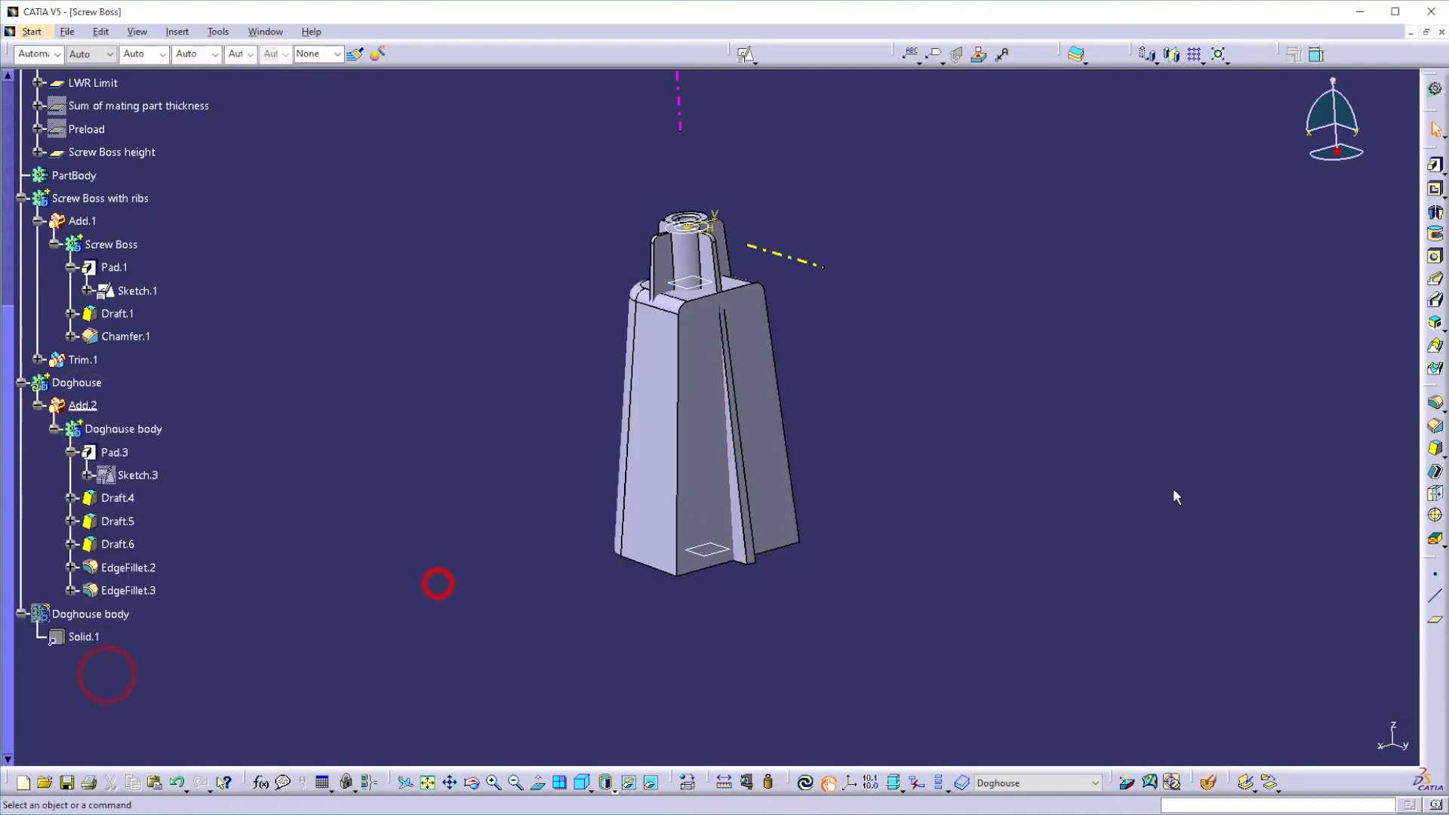
# Step: Shell the doghouse with a 2 mm inside thickness, removing its bottom face and the side face crossed by the rib
pyautogui.click(1434, 472)
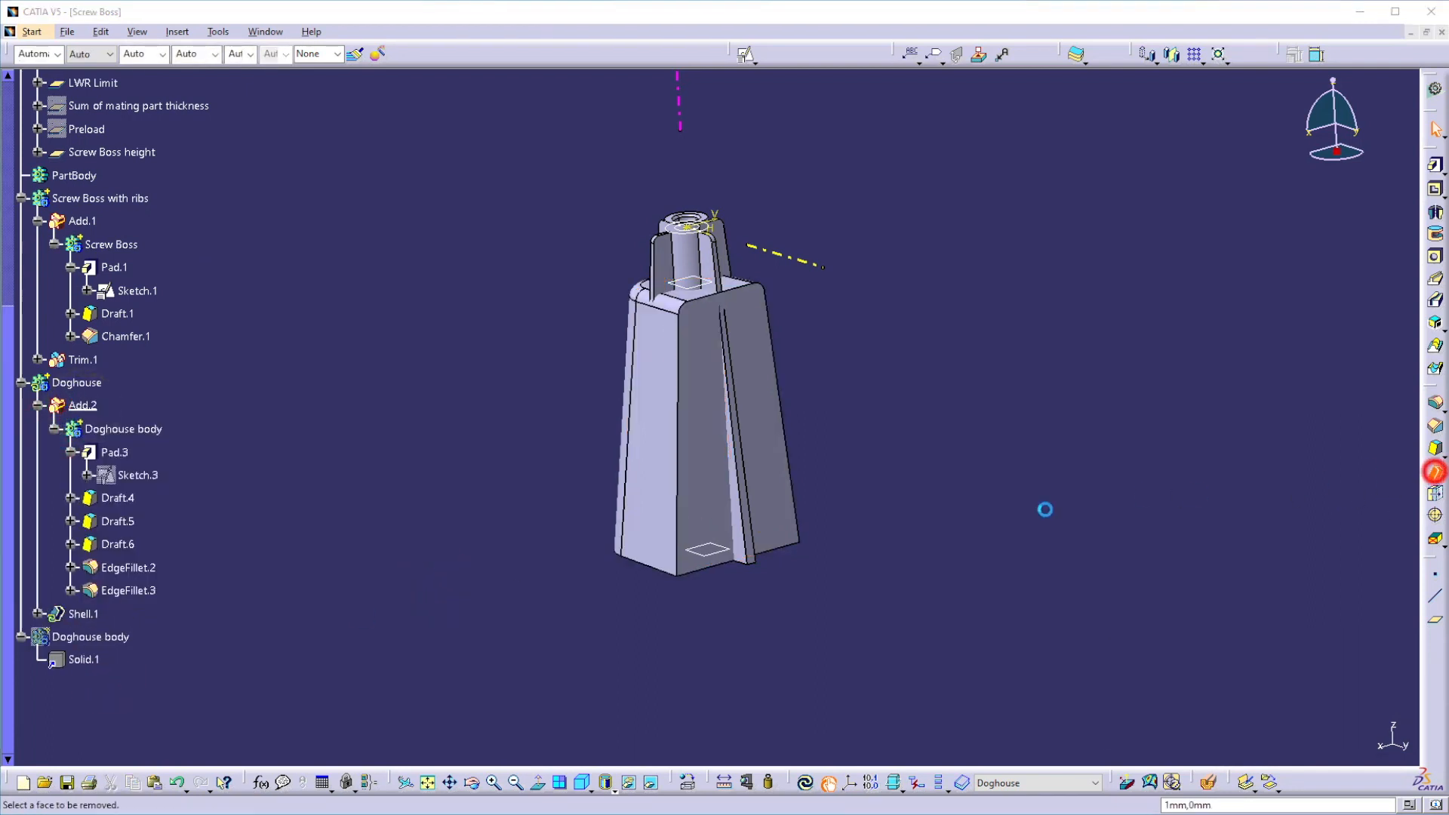
pyautogui.click(706, 486)
pyautogui.moveTo(739, 612); pyautogui.dragTo(741, 703, button='middle')
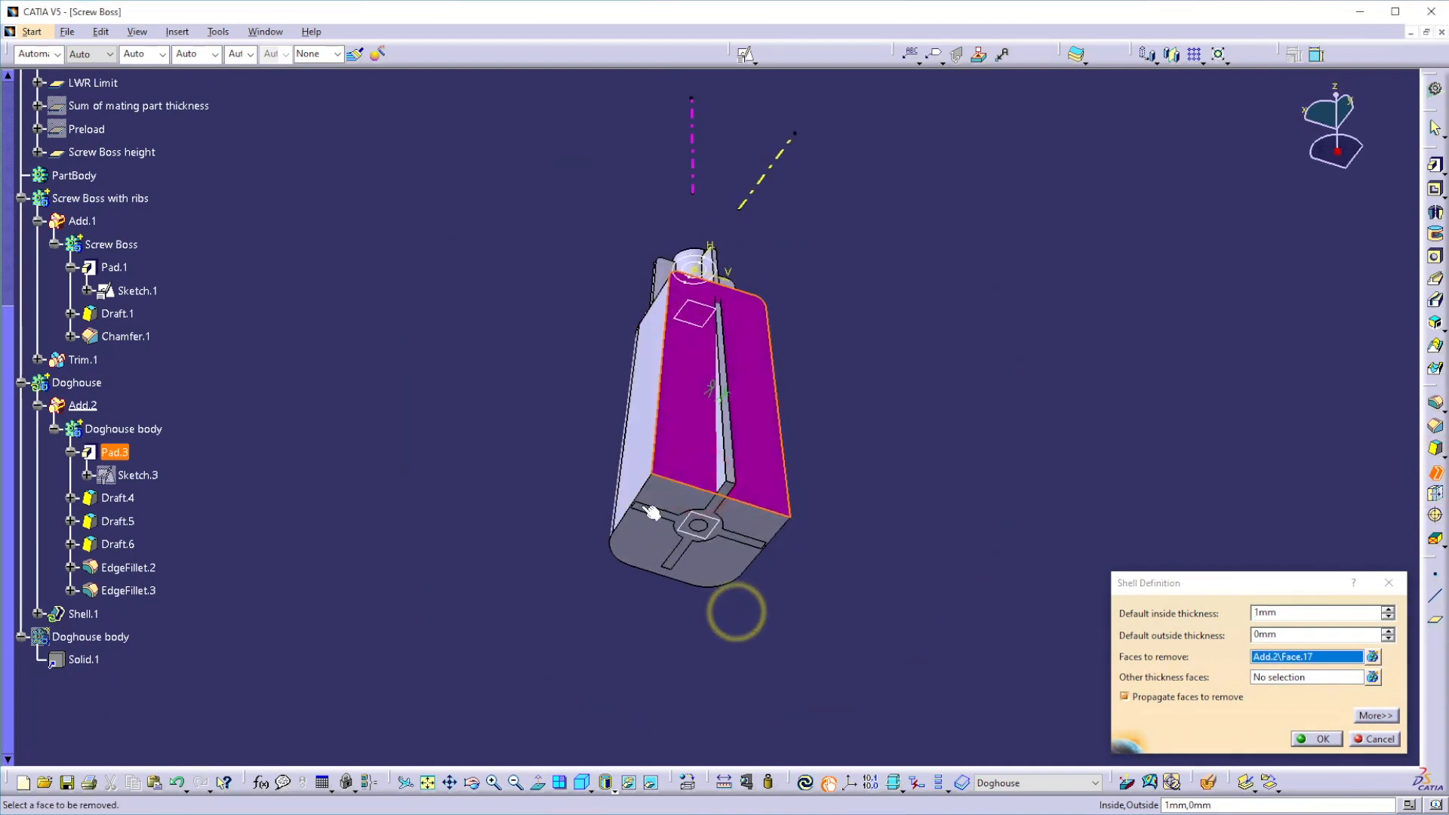
pyautogui.click(683, 509)
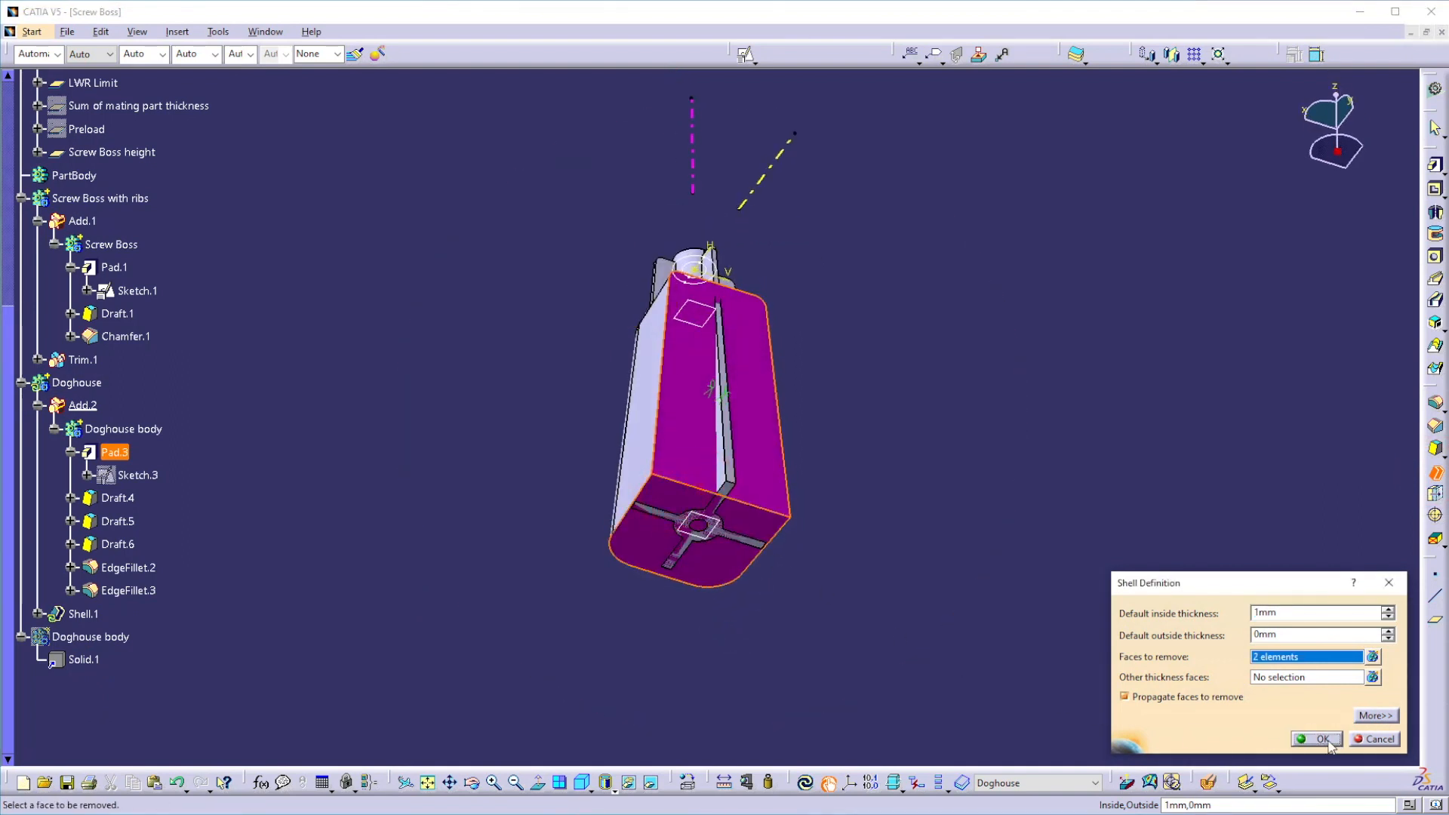
pyautogui.doubleClick(1291, 611)
pyautogui.write('2')
pyautogui.press('Return')
pyautogui.click(941, 541)
pyautogui.moveTo(598, 330); pyautogui.dragTo(609, 602, button='middle')
# Step: Locally update the hidden Doghouse body containing the linked solid, and show it again
pyautogui.rightClick(83, 637)
pyautogui.click(147, 585)
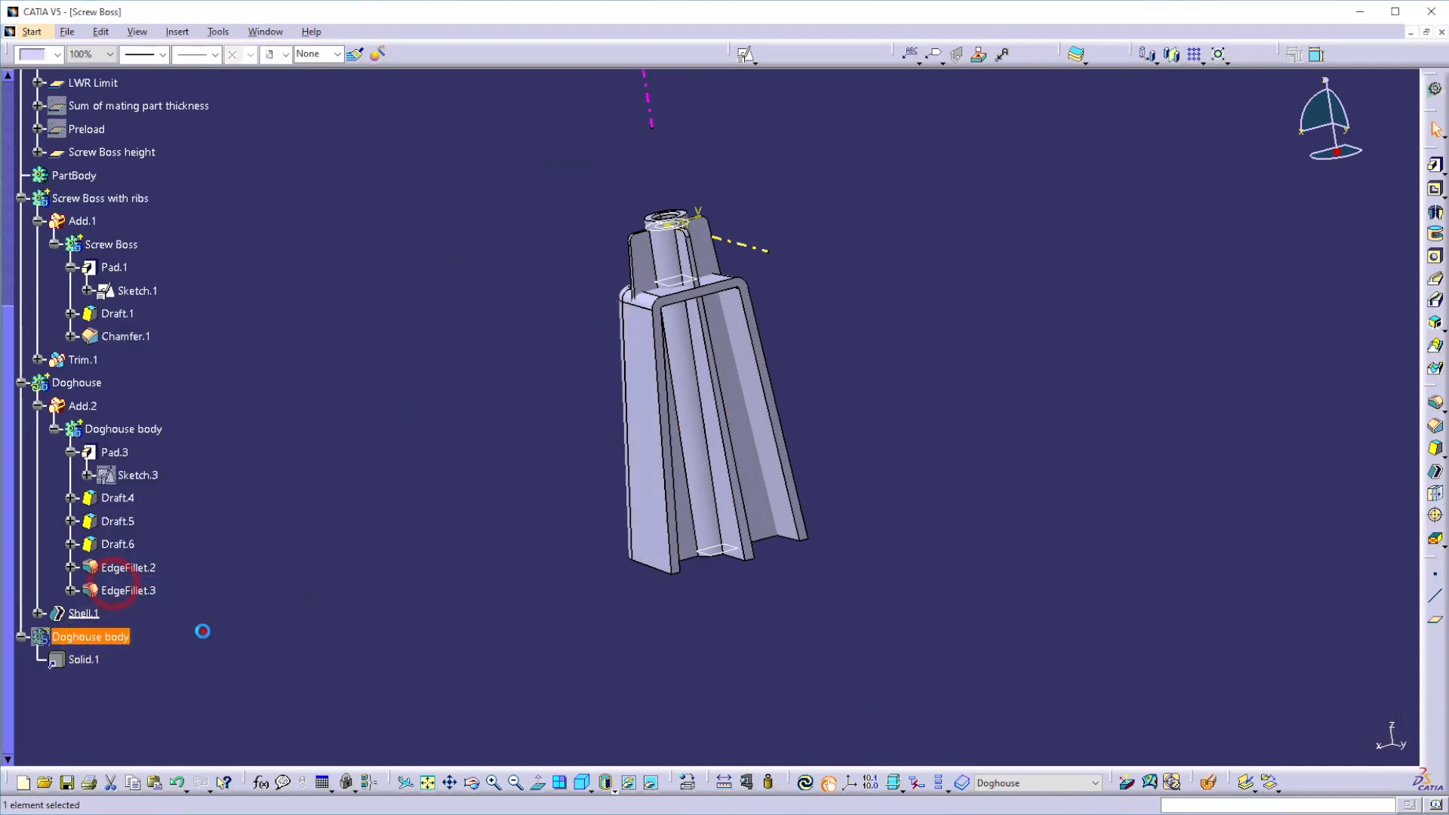
pyautogui.rightClick(115, 639)
pyautogui.click(147, 370)
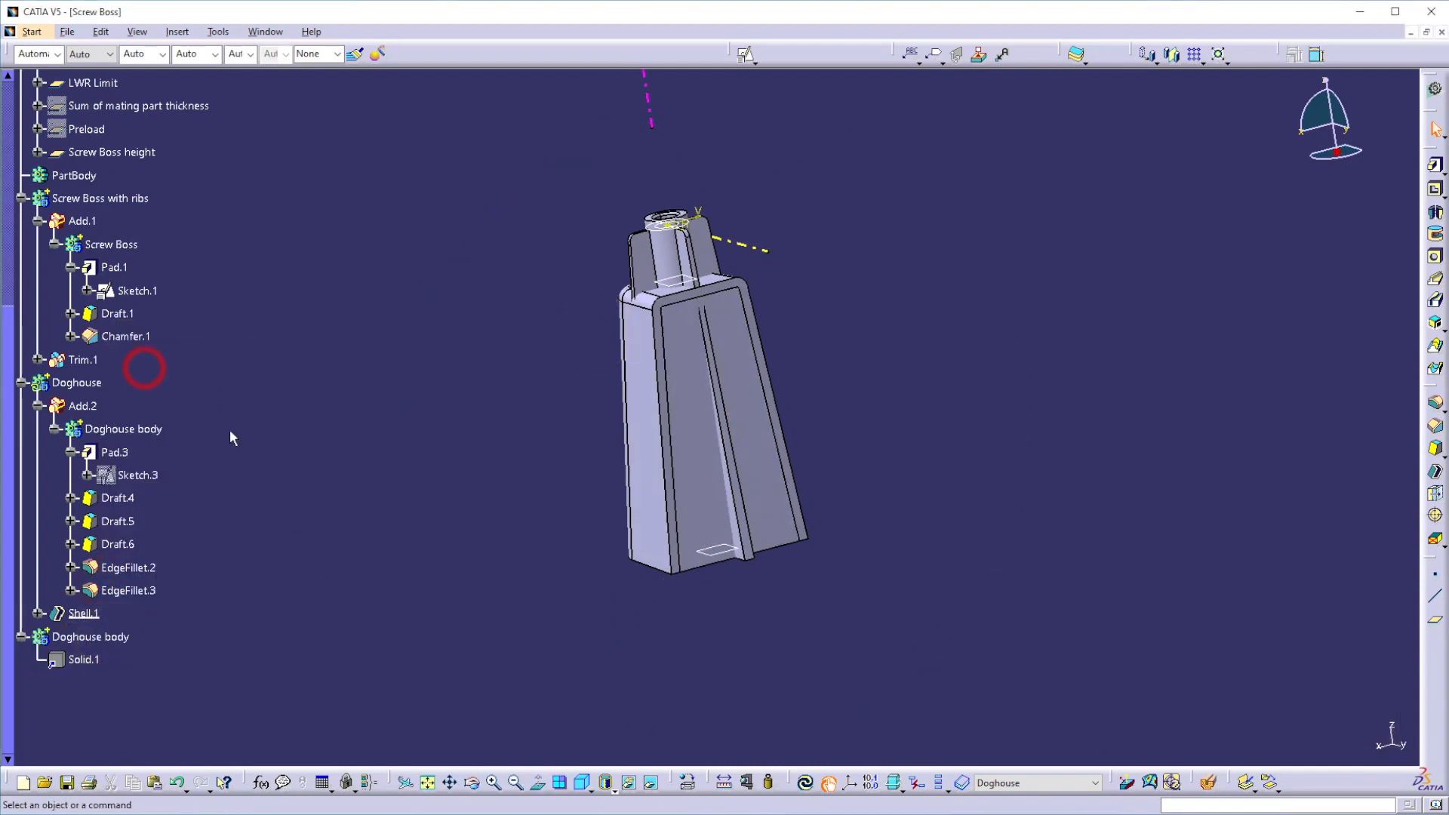
# Step: Run a local update on the Doghouse body, hide it, and collapse its branch in the tree
pyautogui.rightClick(75, 383)
pyautogui.click(95, 646)
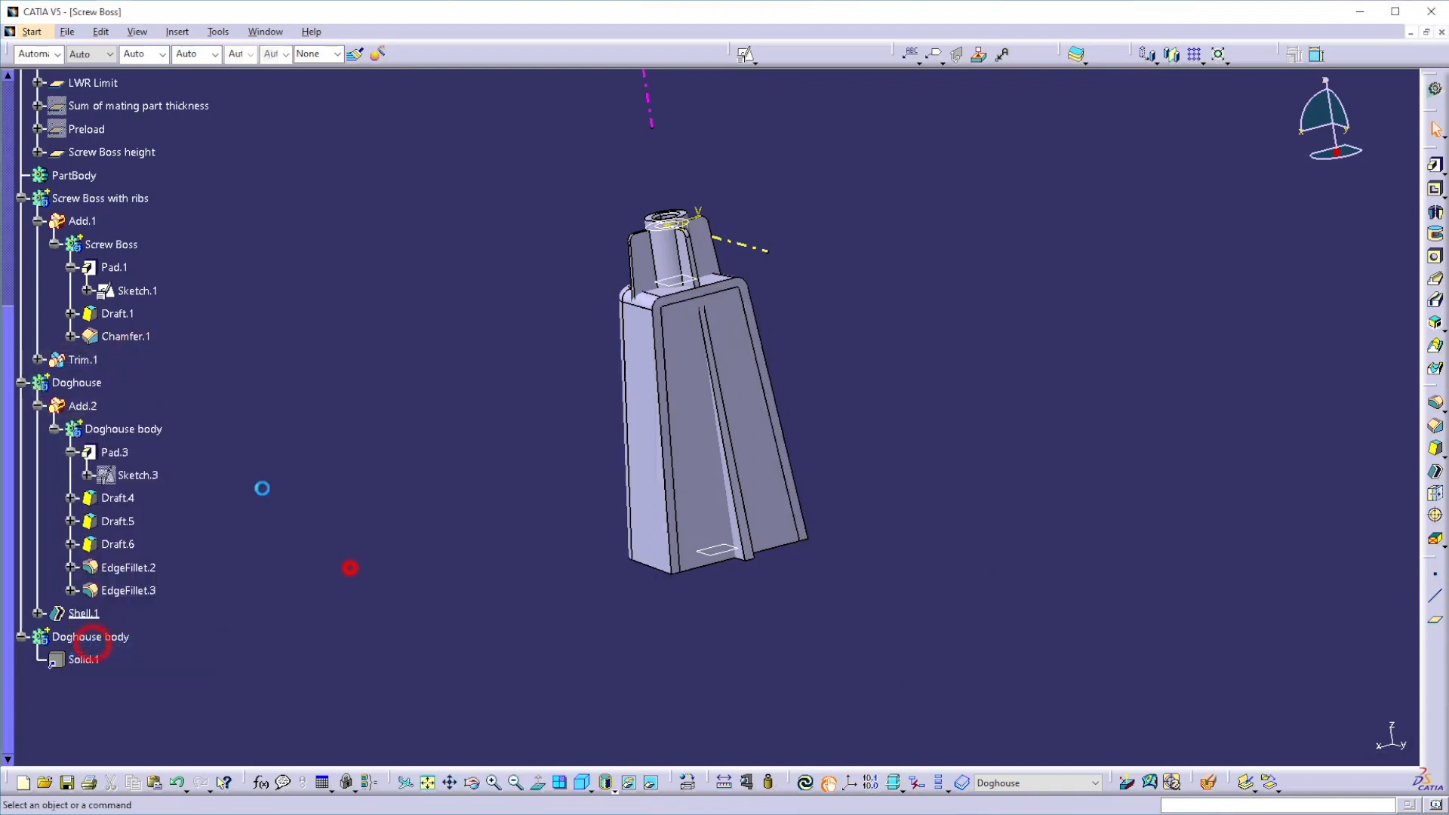
pyautogui.rightClick(88, 382)
pyautogui.click(148, 431)
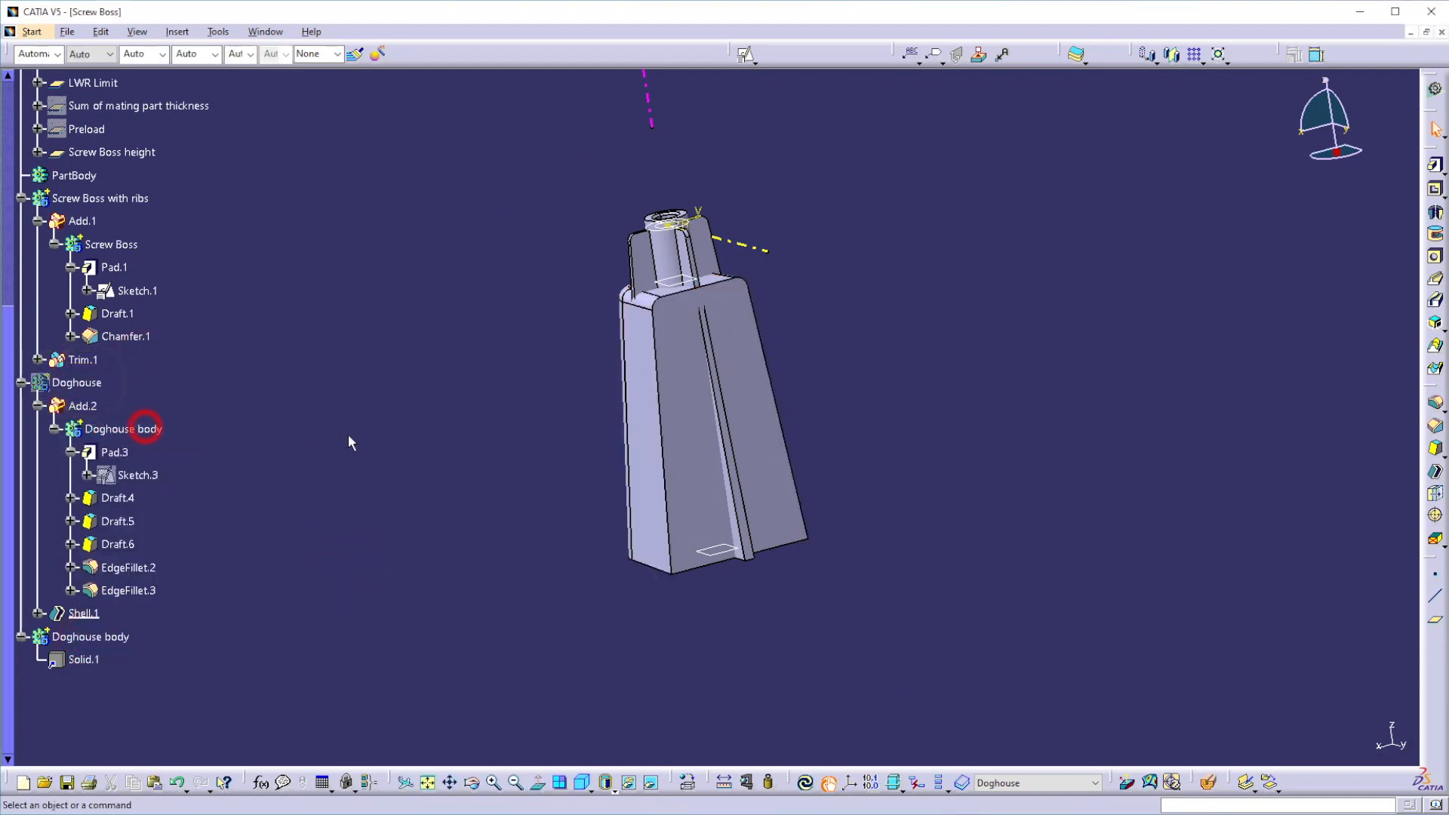
pyautogui.moveTo(478, 444); pyautogui.dragTo(557, 406, button='middle')
pyautogui.click(256, 444)
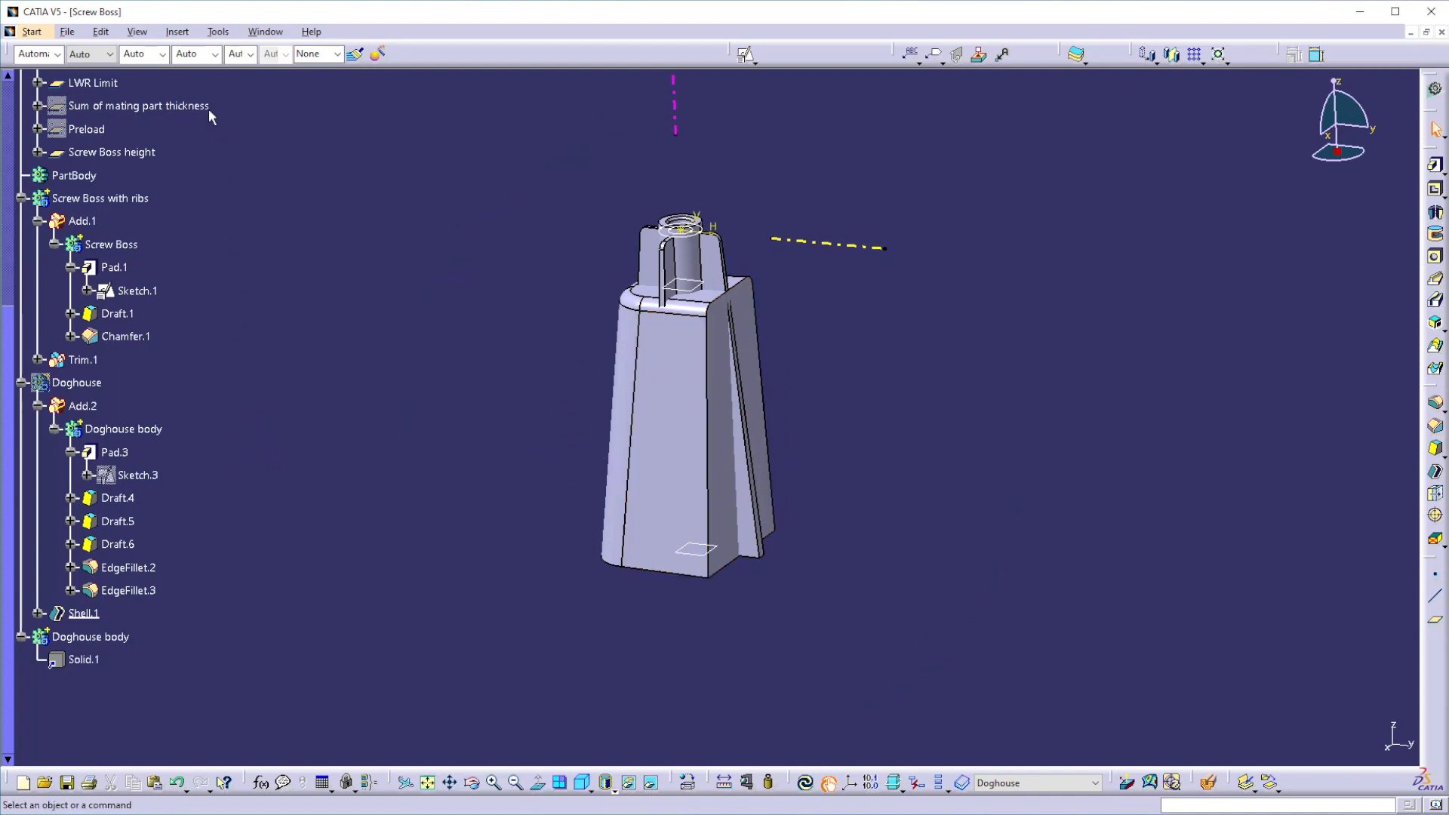
pyautogui.scroll(2, 257, 264)
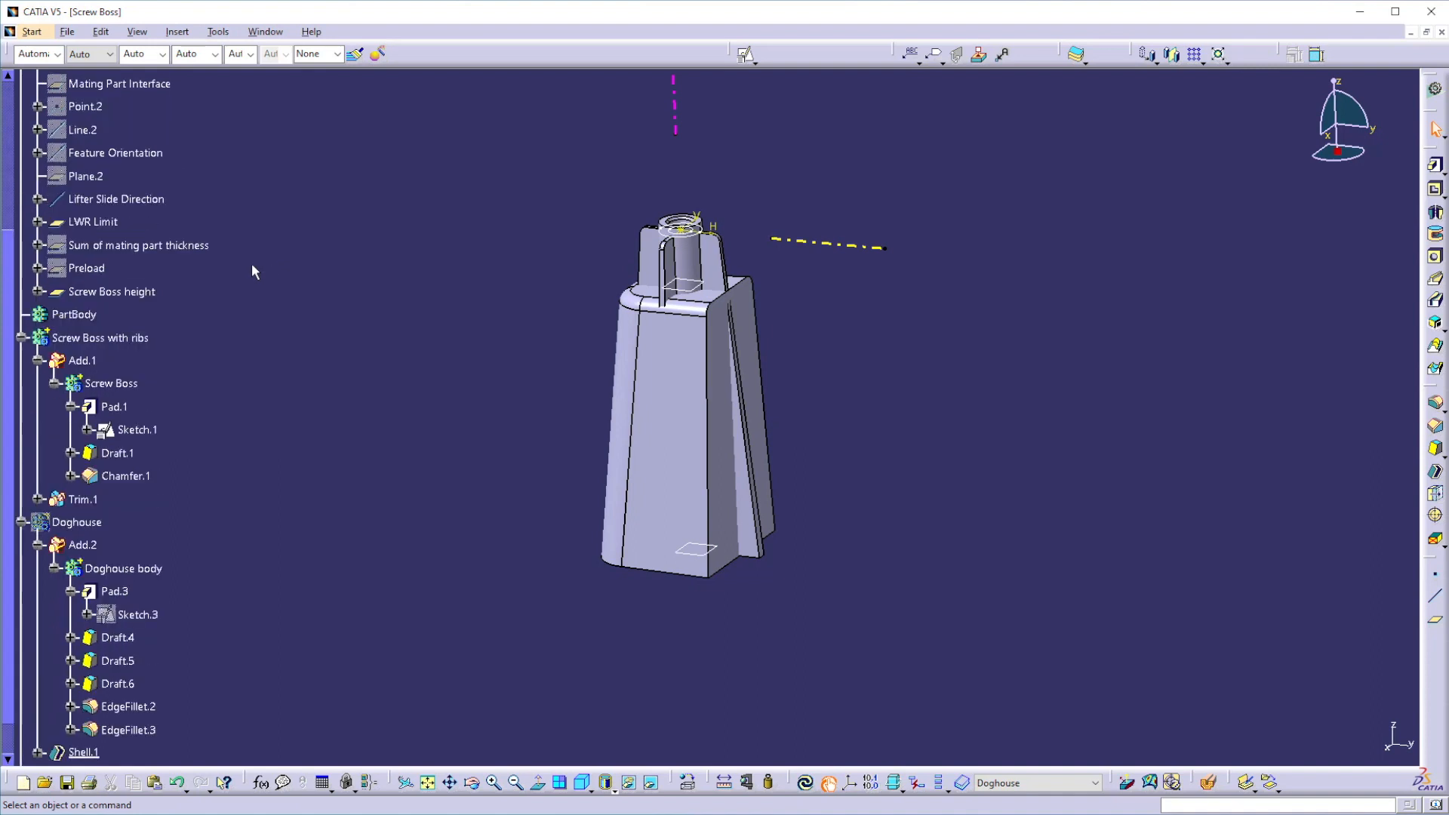
pyautogui.click(21, 522)
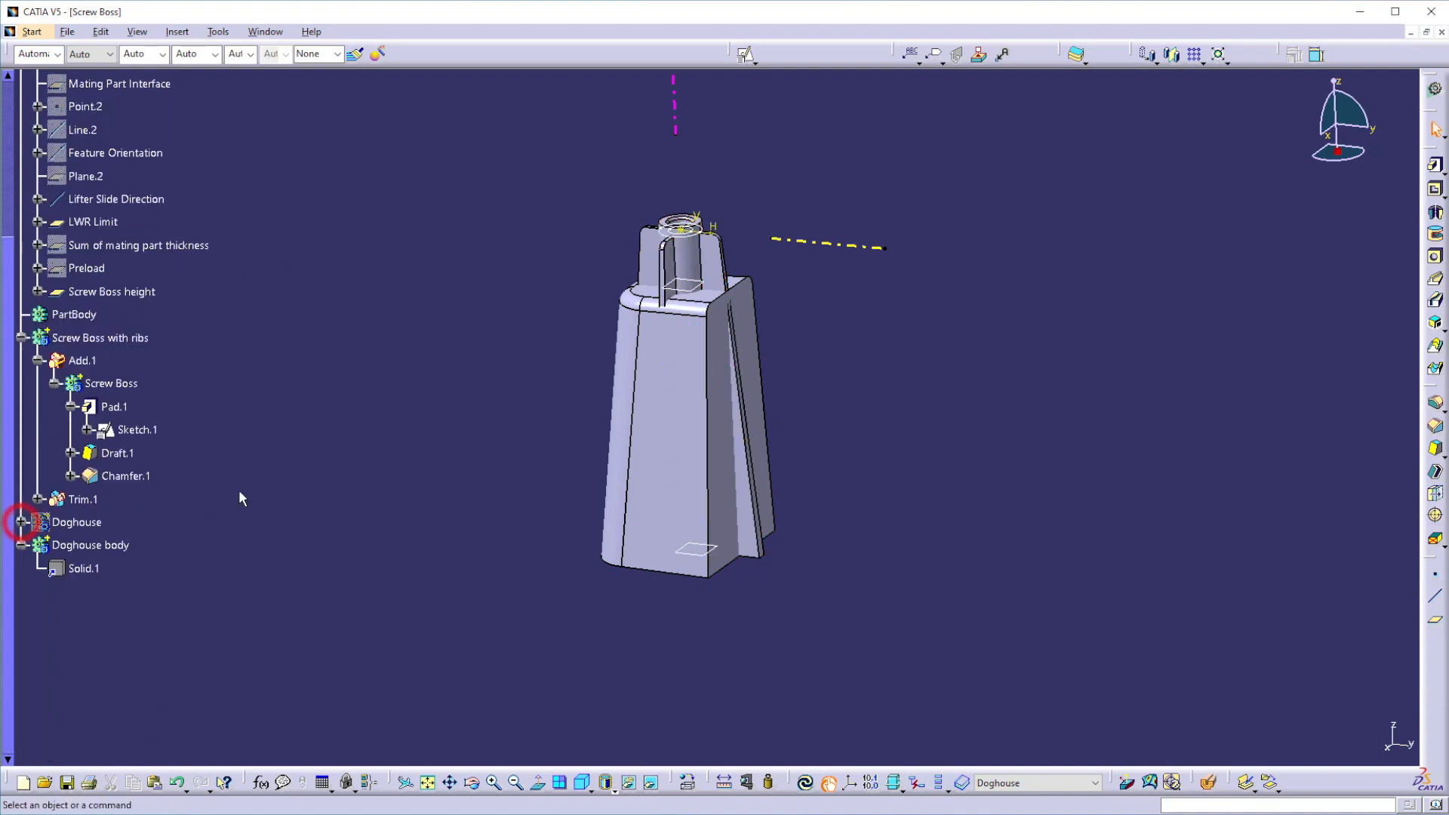
# Step: In the Screw Boss Construction set, create a plane offset 8 mm below the Screw Boss height plane
pyautogui.scroll(1, 238, 489)
pyautogui.rightClick(91, 131)
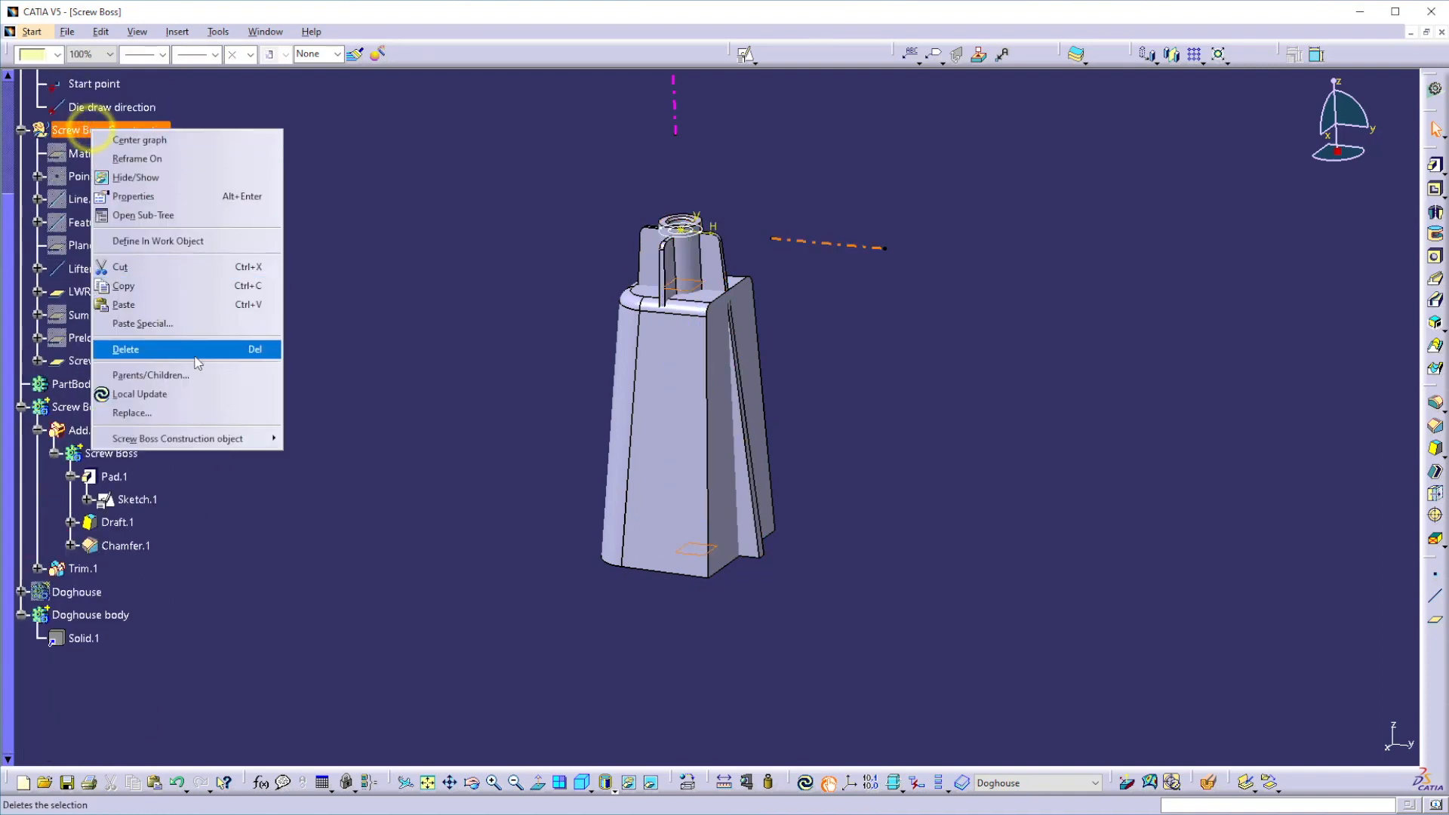
pyautogui.click(152, 243)
pyautogui.click(1434, 622)
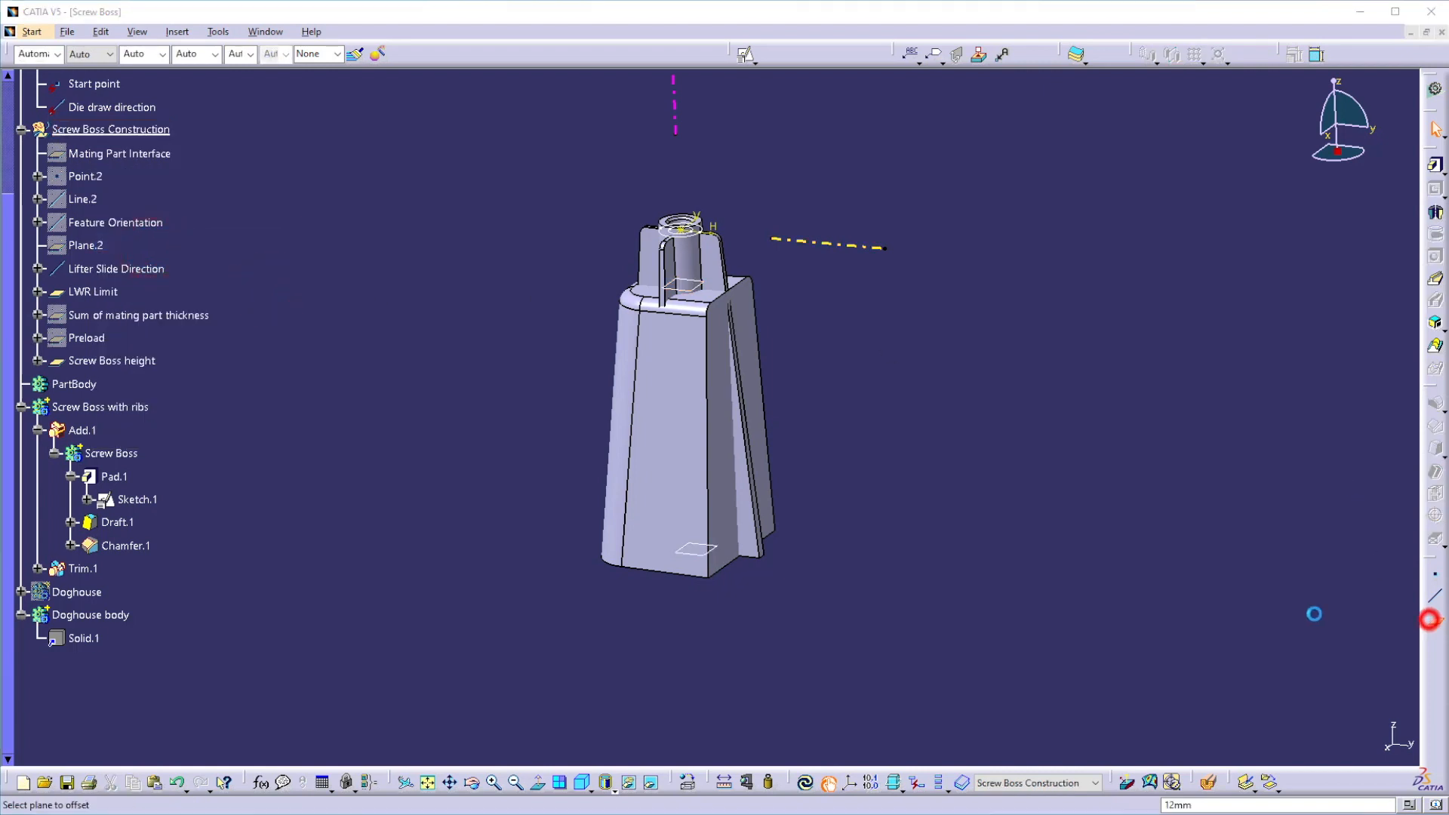
pyautogui.click(694, 294)
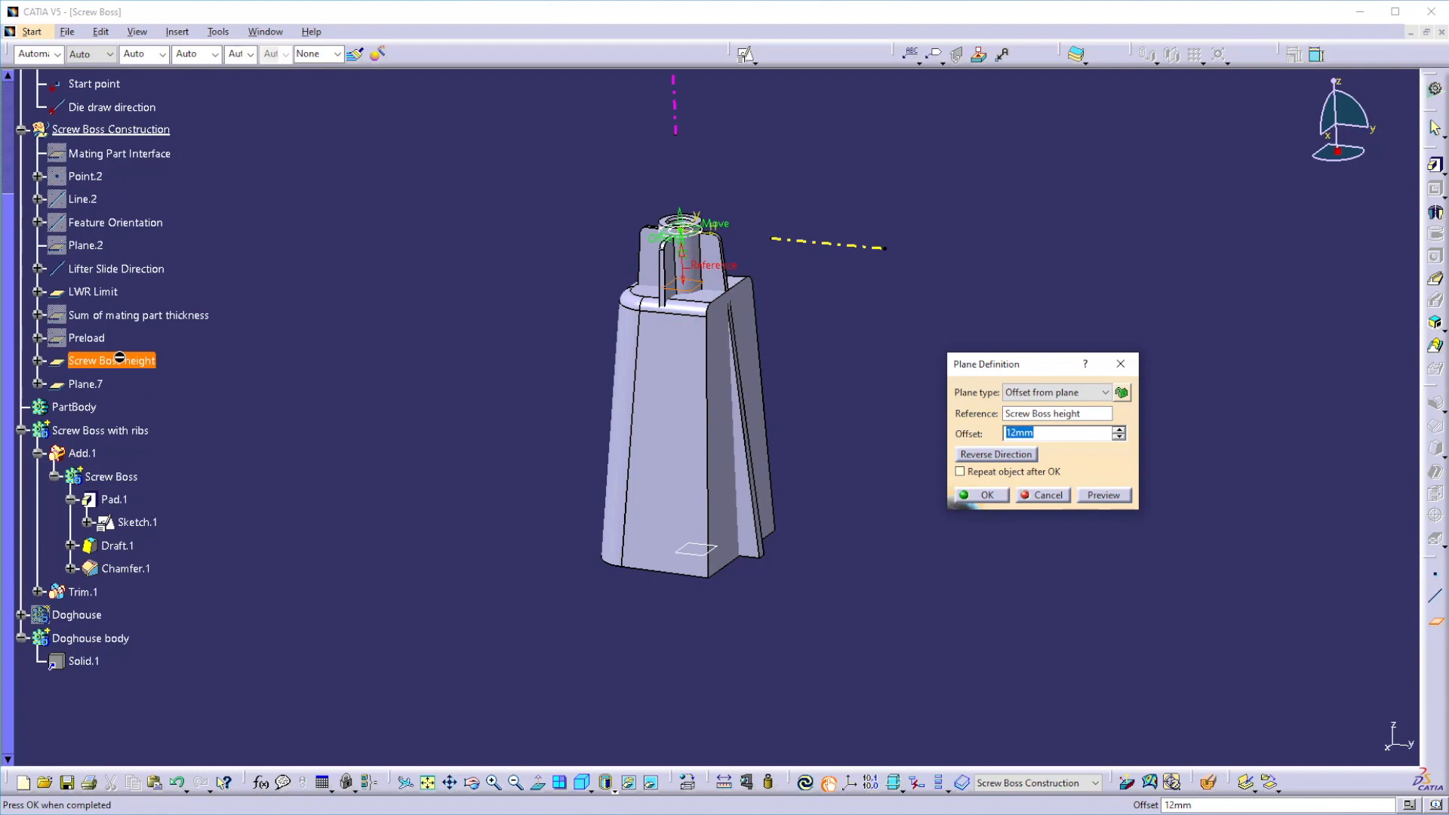
pyautogui.click(998, 456)
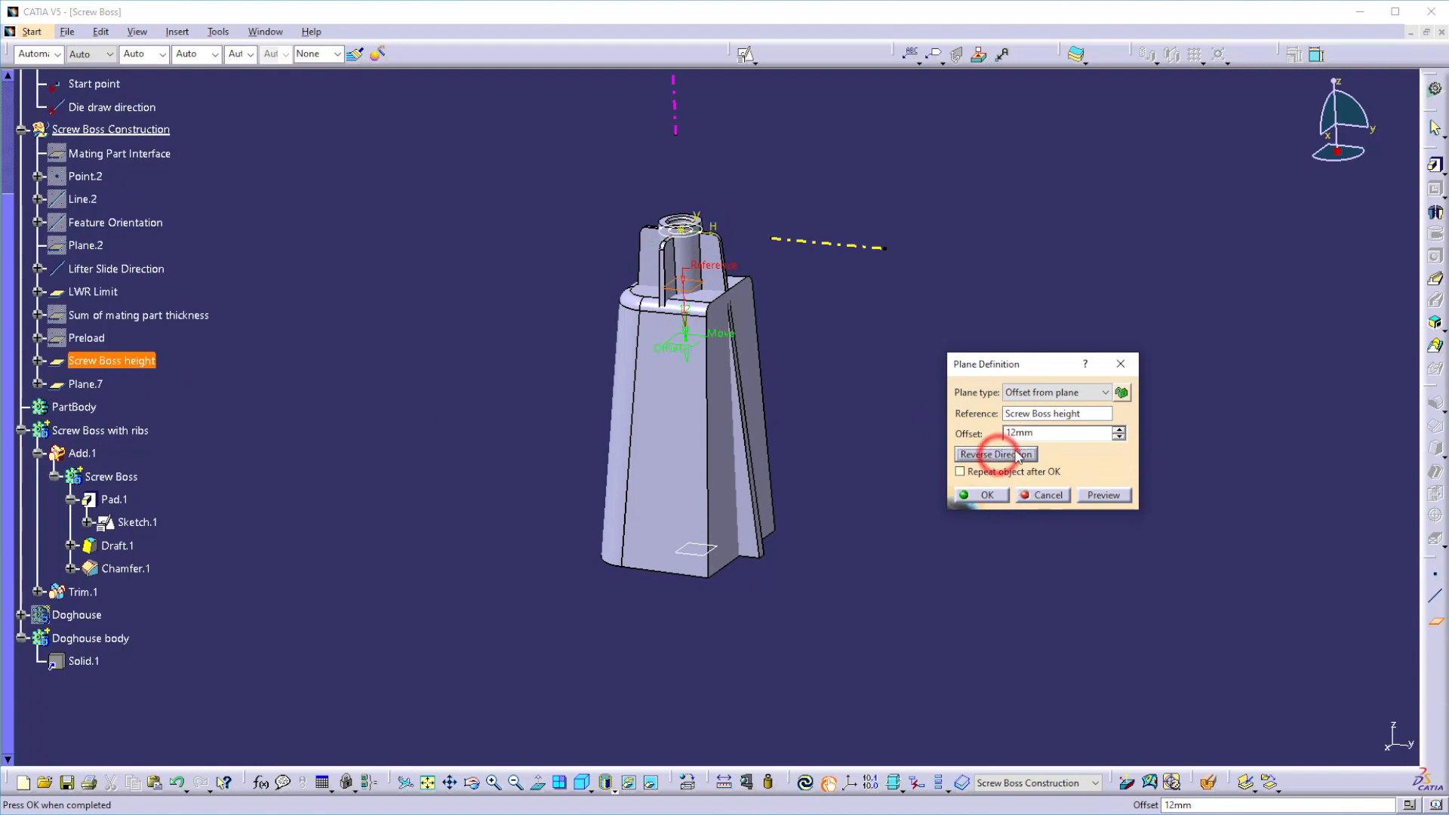
pyautogui.doubleClick(1028, 434)
pyautogui.press('Return')
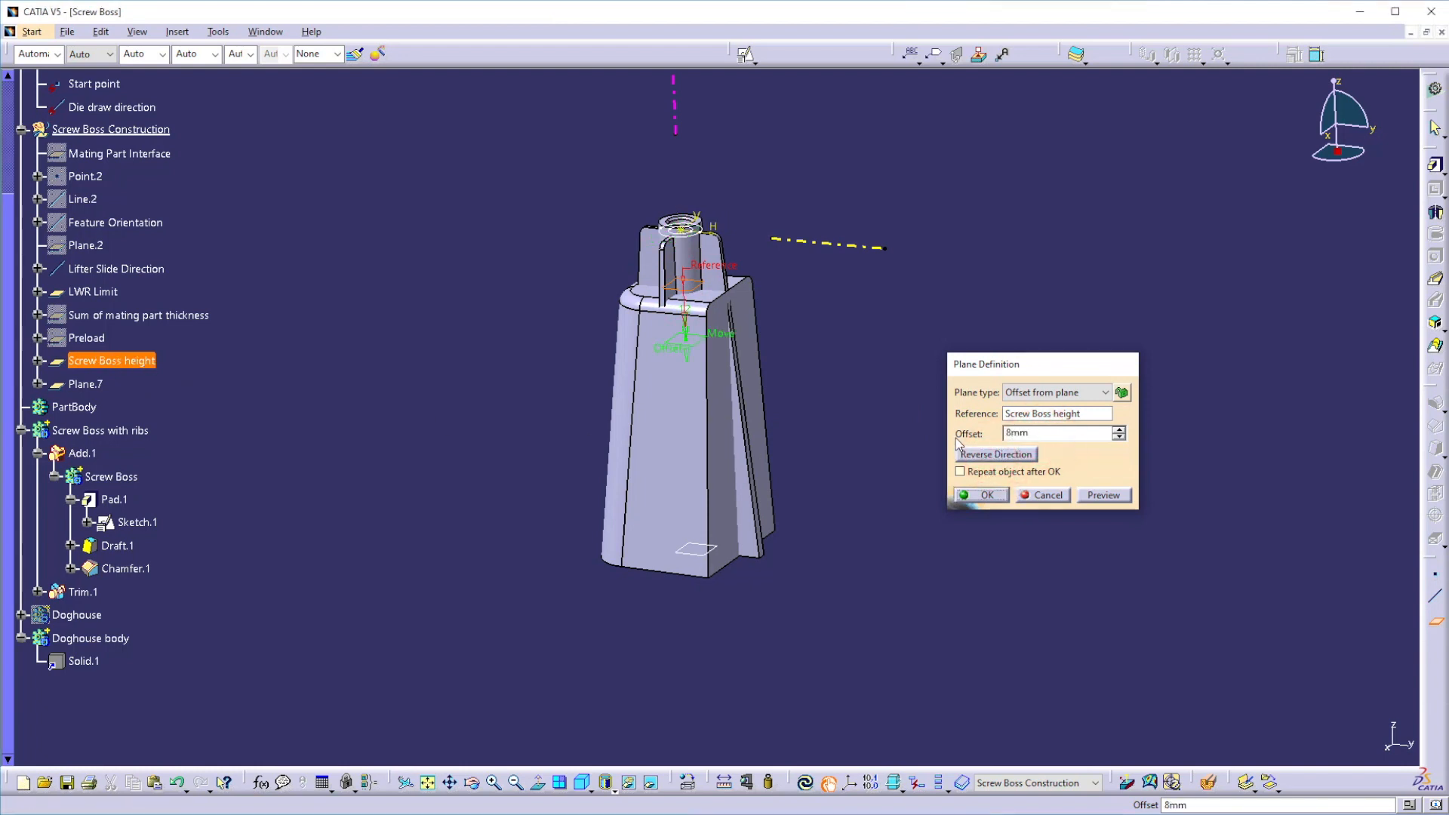
pyautogui.moveTo(935, 519); pyautogui.dragTo(935, 520, button='middle')
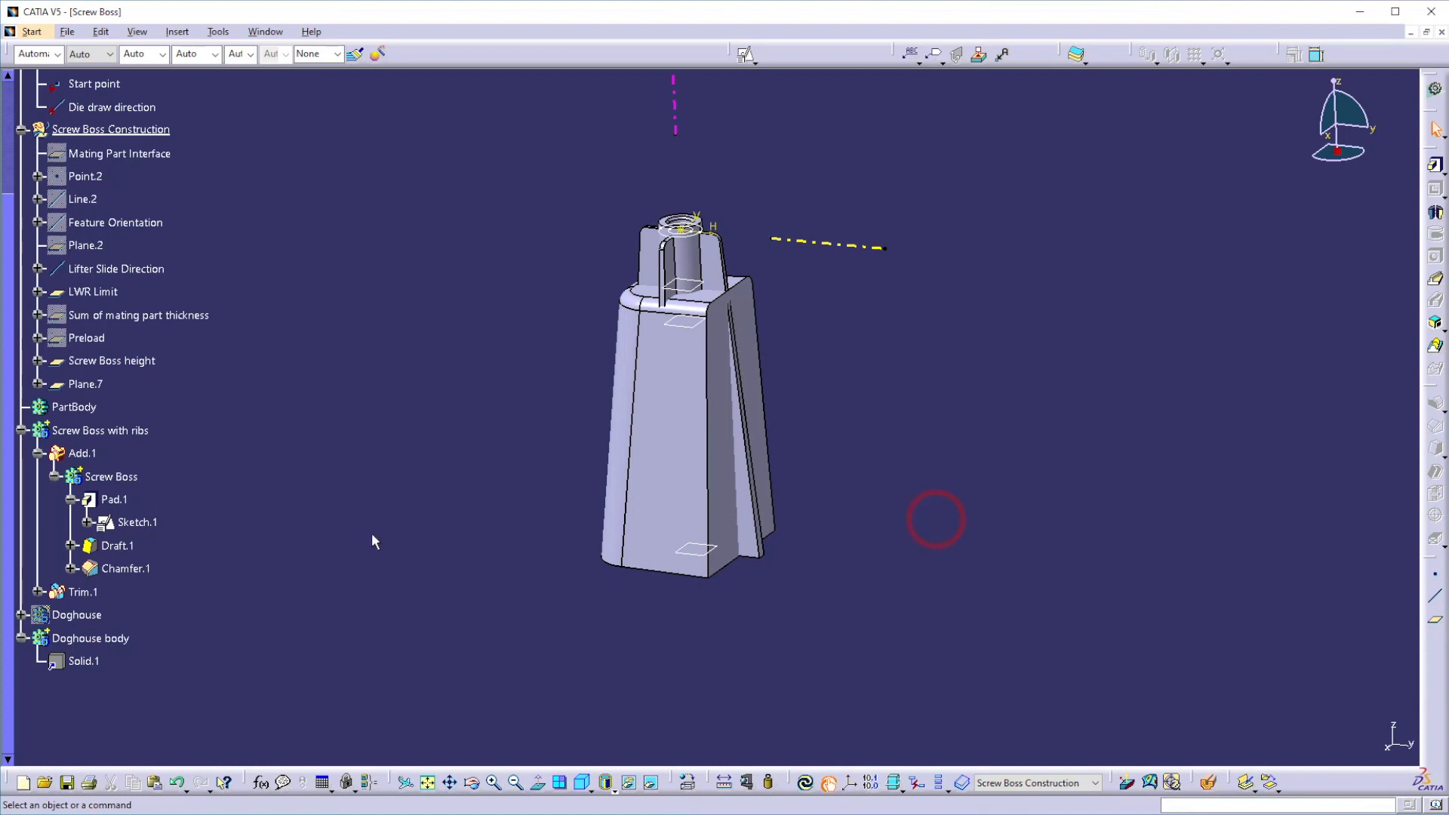
# Step: Rename the new offset plane as Coring
pyautogui.scroll(-3, 319, 509)
pyautogui.click(87, 315)
pyautogui.rightClick(83, 315)
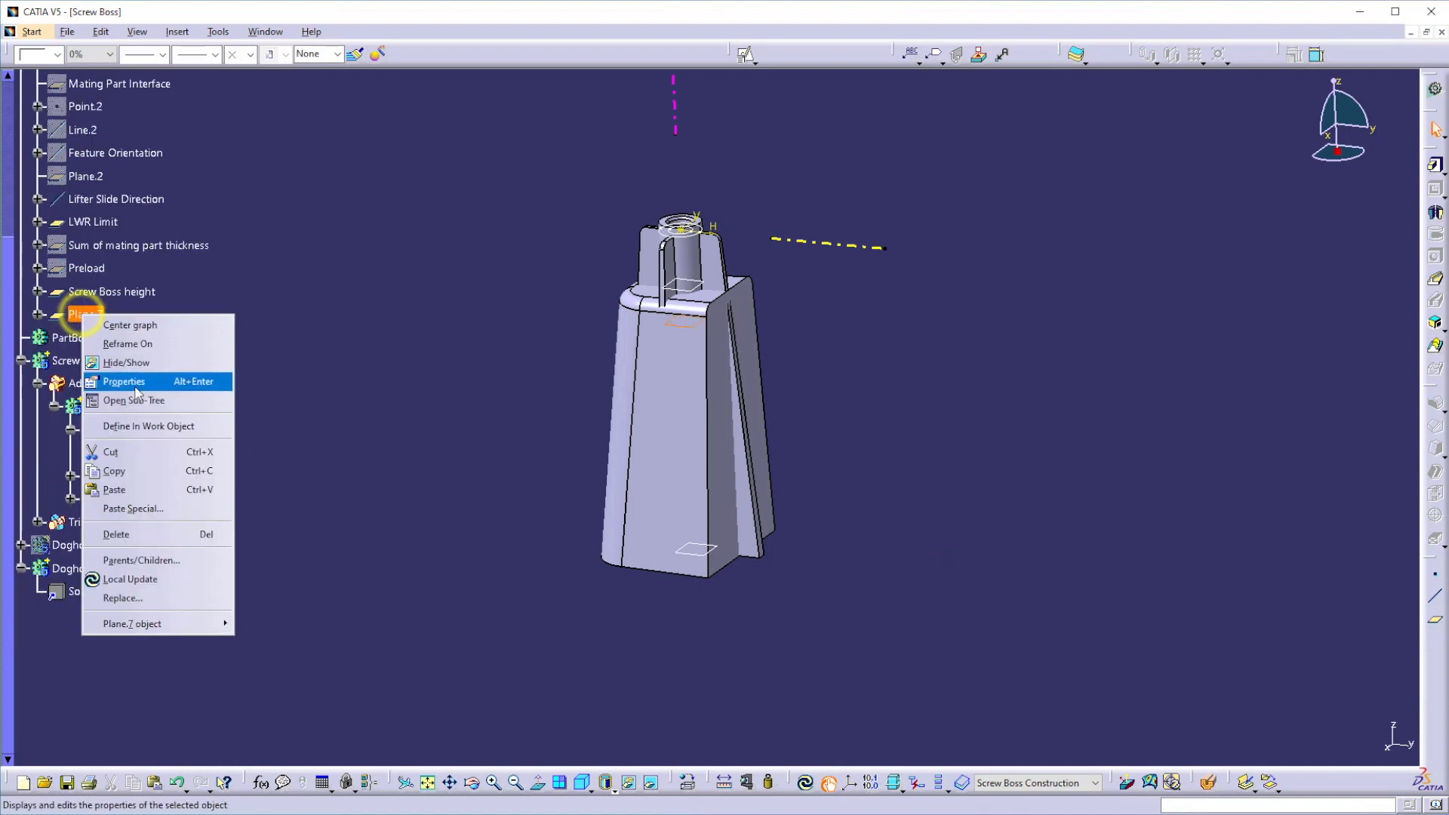
pyautogui.click(125, 381)
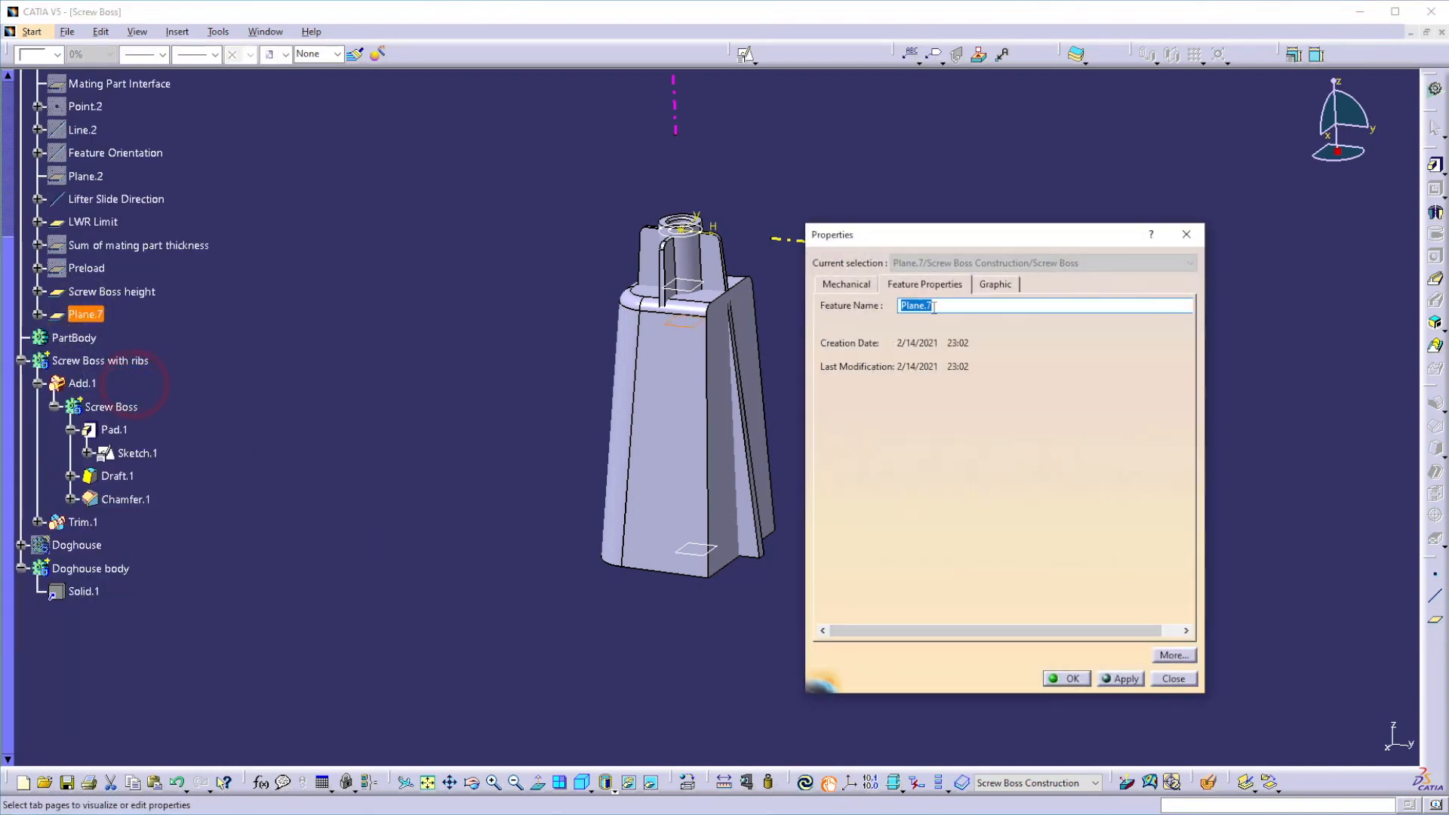
pyautogui.write('Coring')
pyautogui.press('Return')
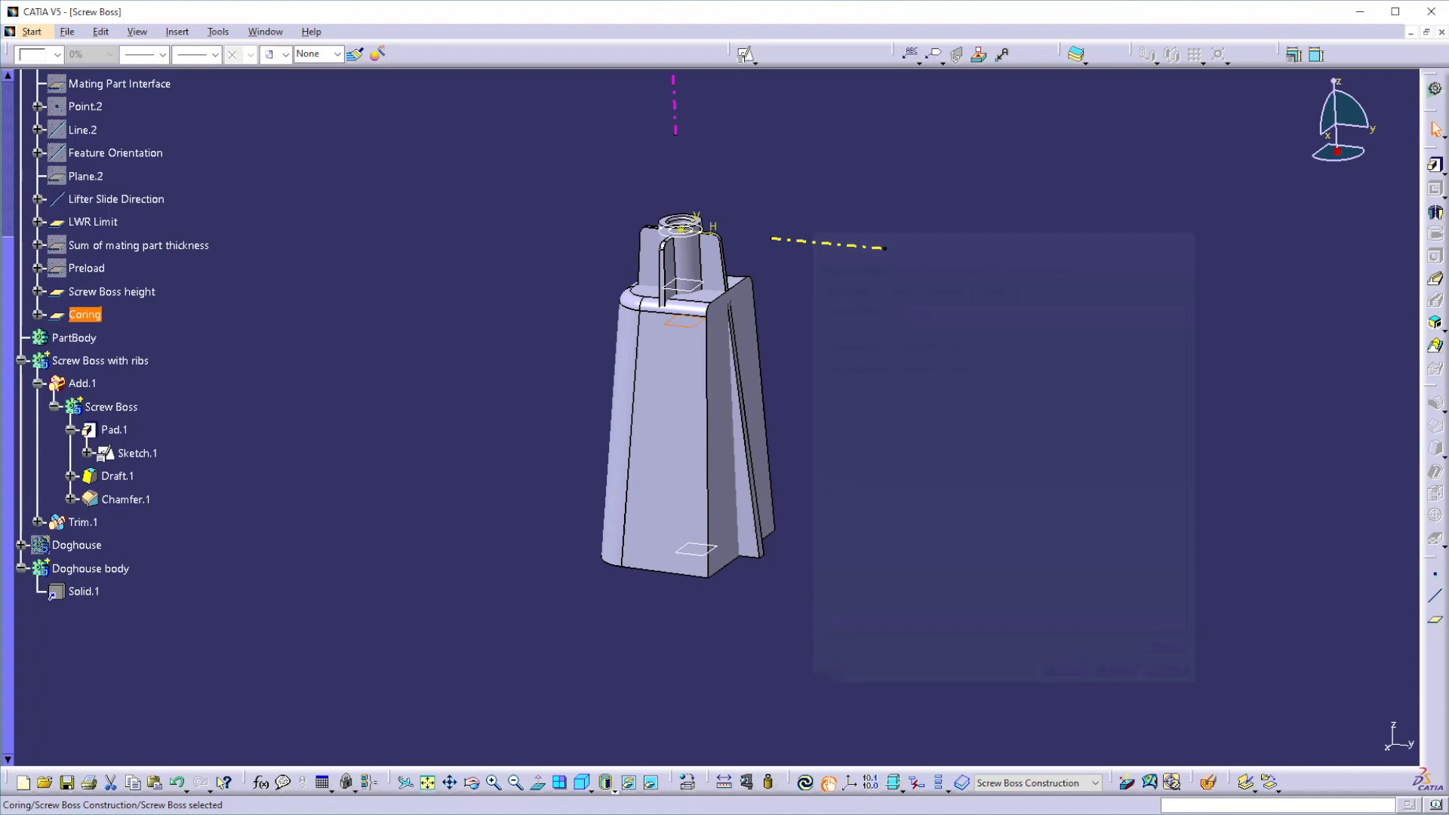
pyautogui.click(333, 567)
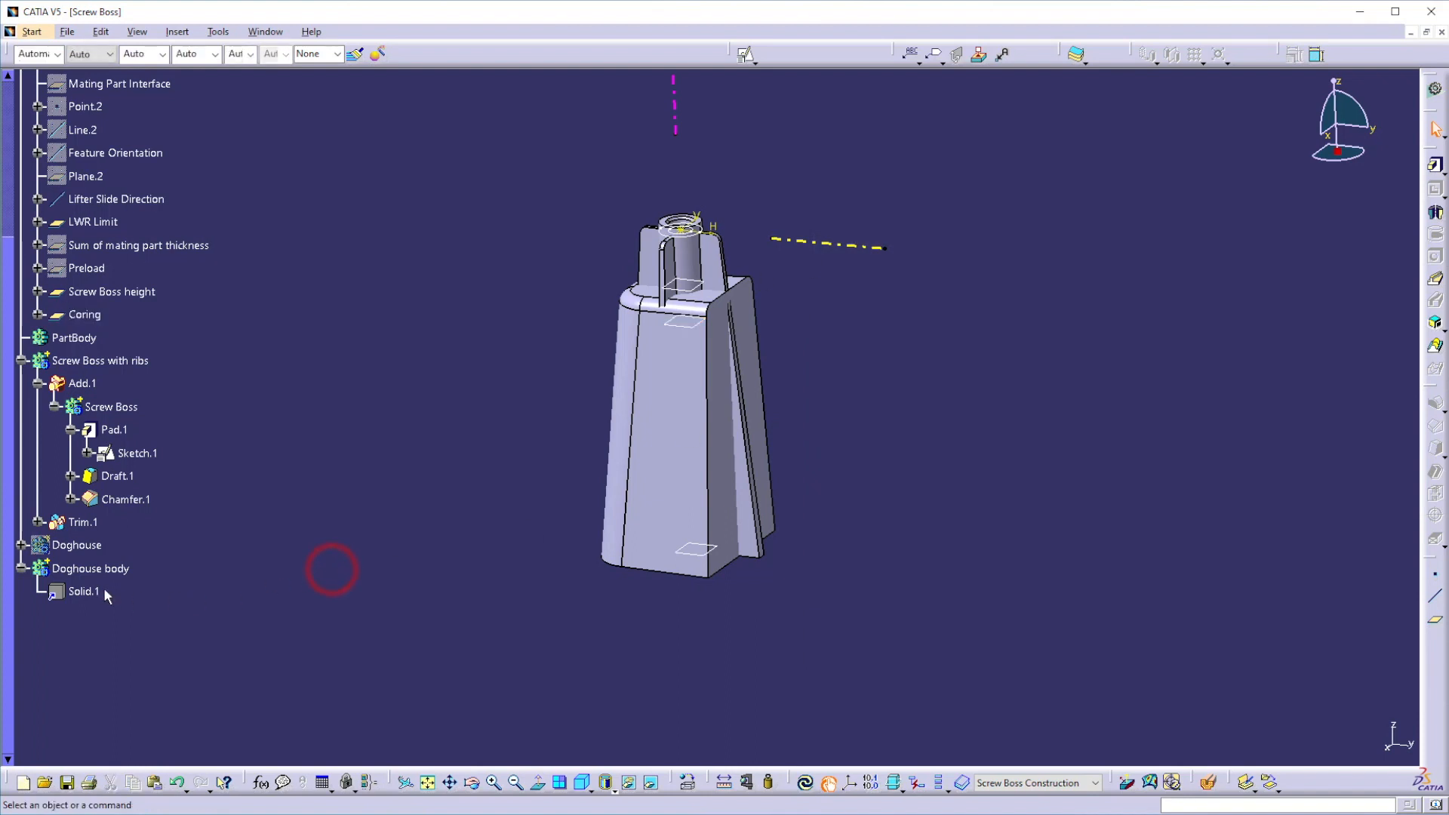
# Step: Rename the Doghouse body containing the linked solid as Coring body and make it the in-work object
pyautogui.rightClick(86, 575)
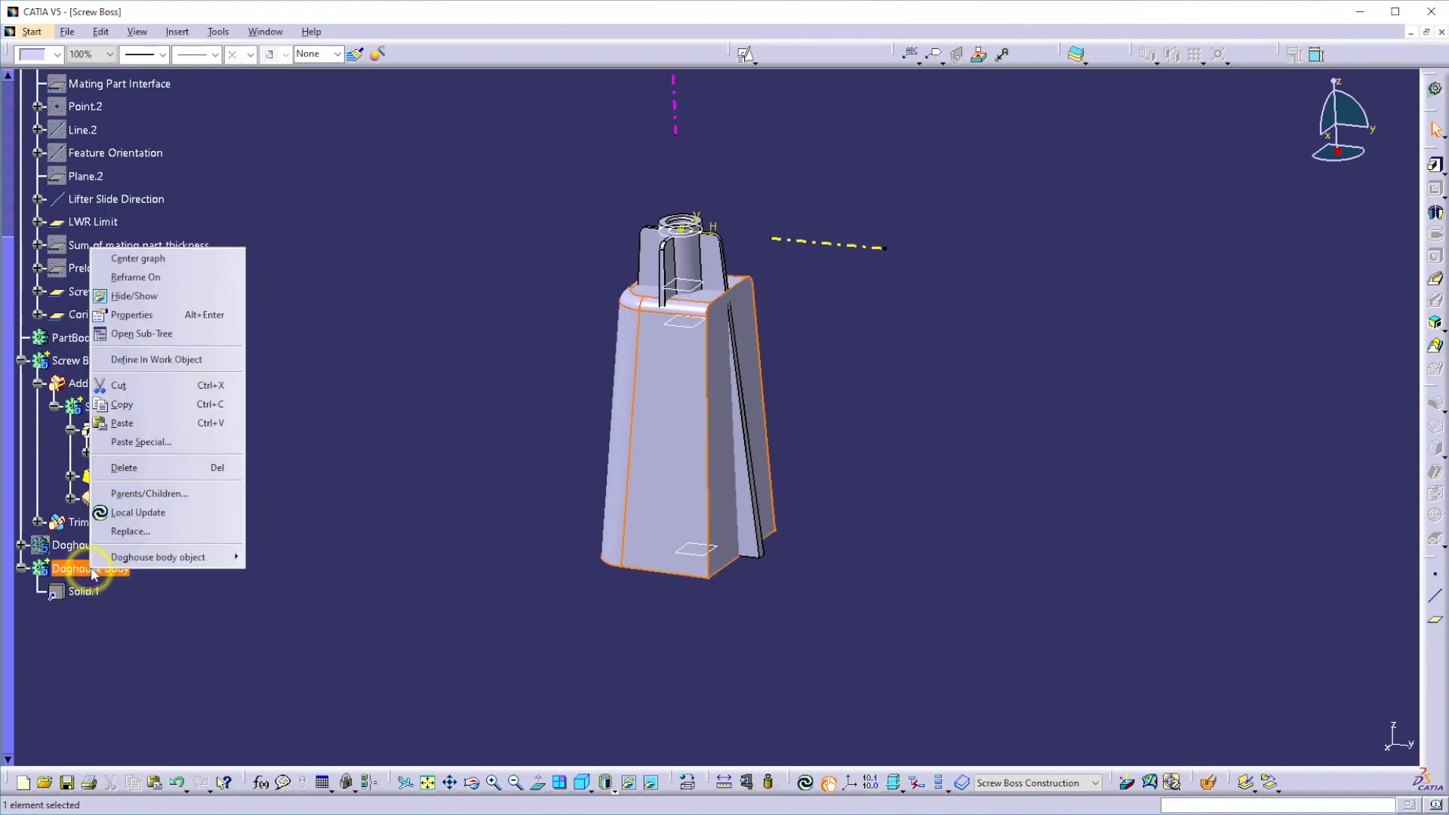
pyautogui.click(144, 315)
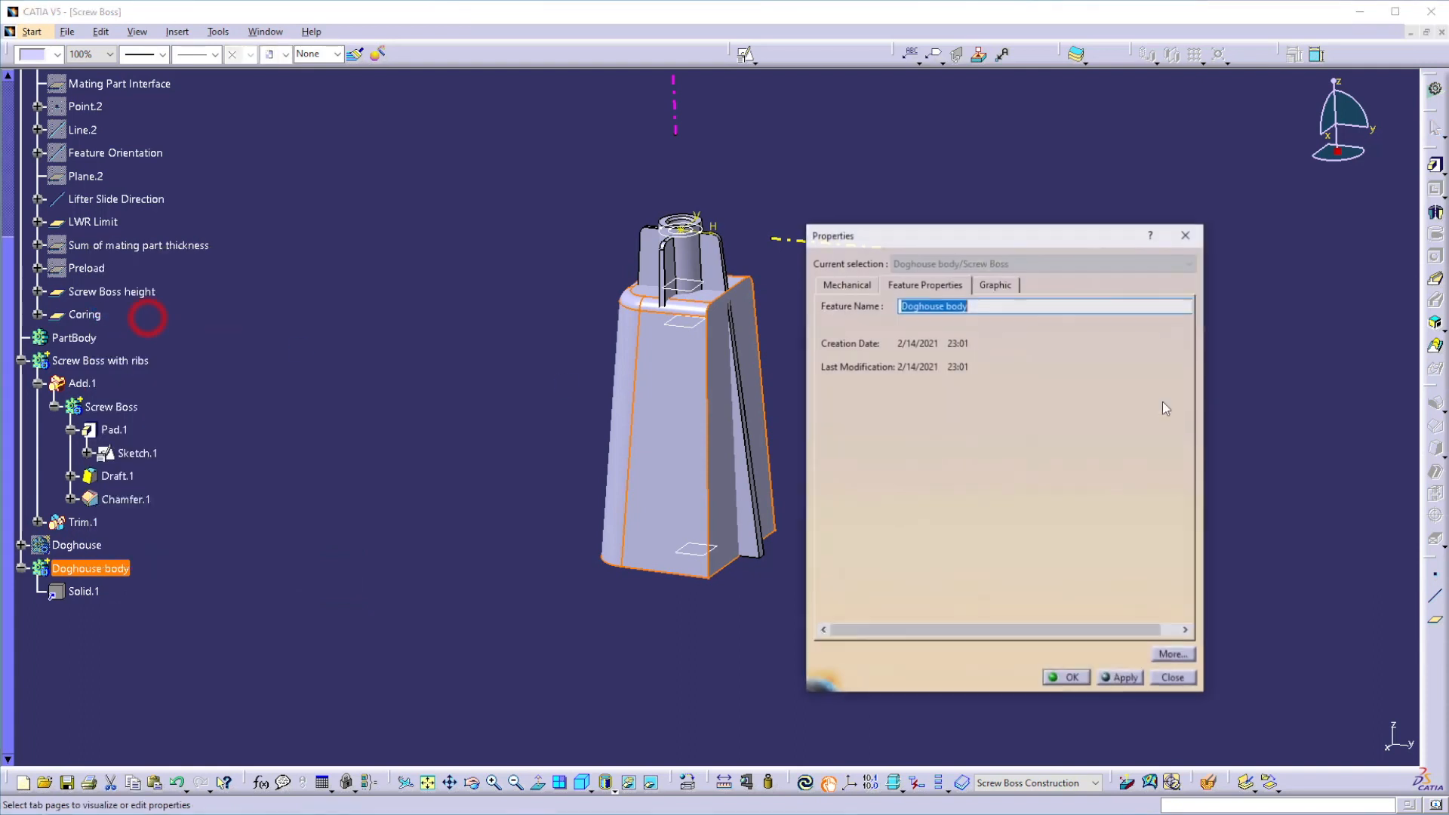
pyautogui.moveTo(892, 306); pyautogui.dragTo(871, 307)
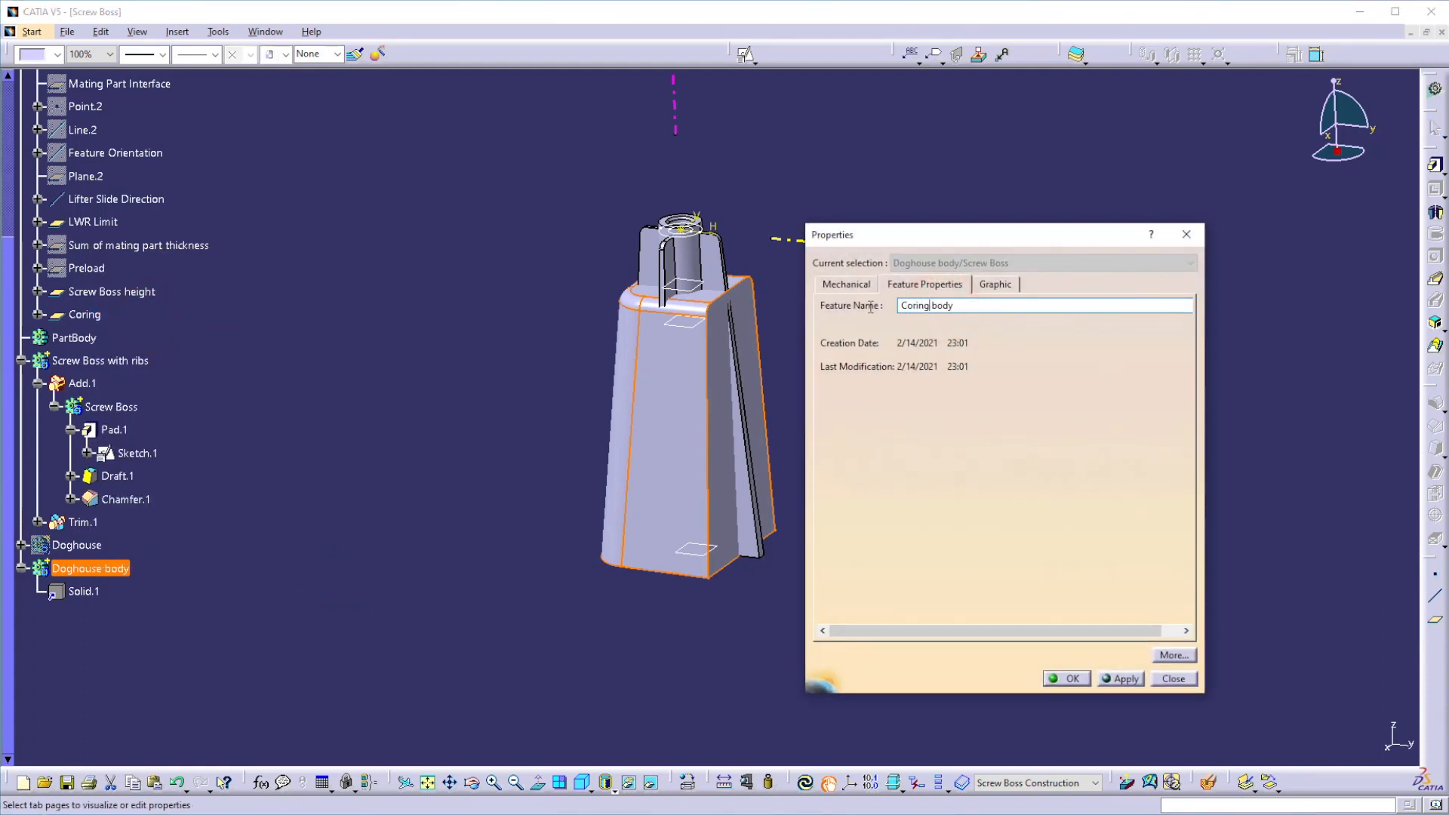
pyautogui.press('Return')
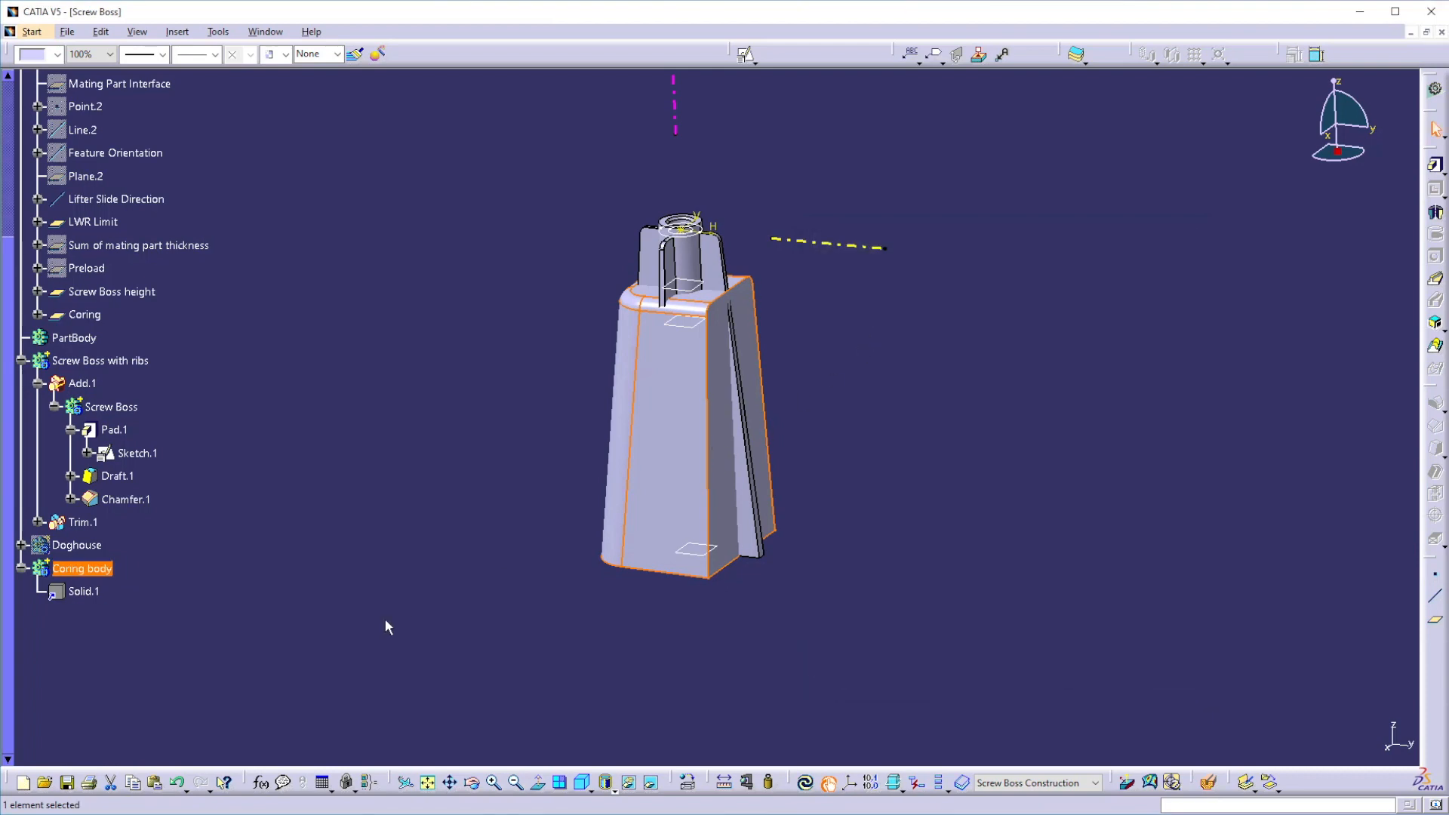
pyautogui.click(358, 610)
pyautogui.rightClick(72, 571)
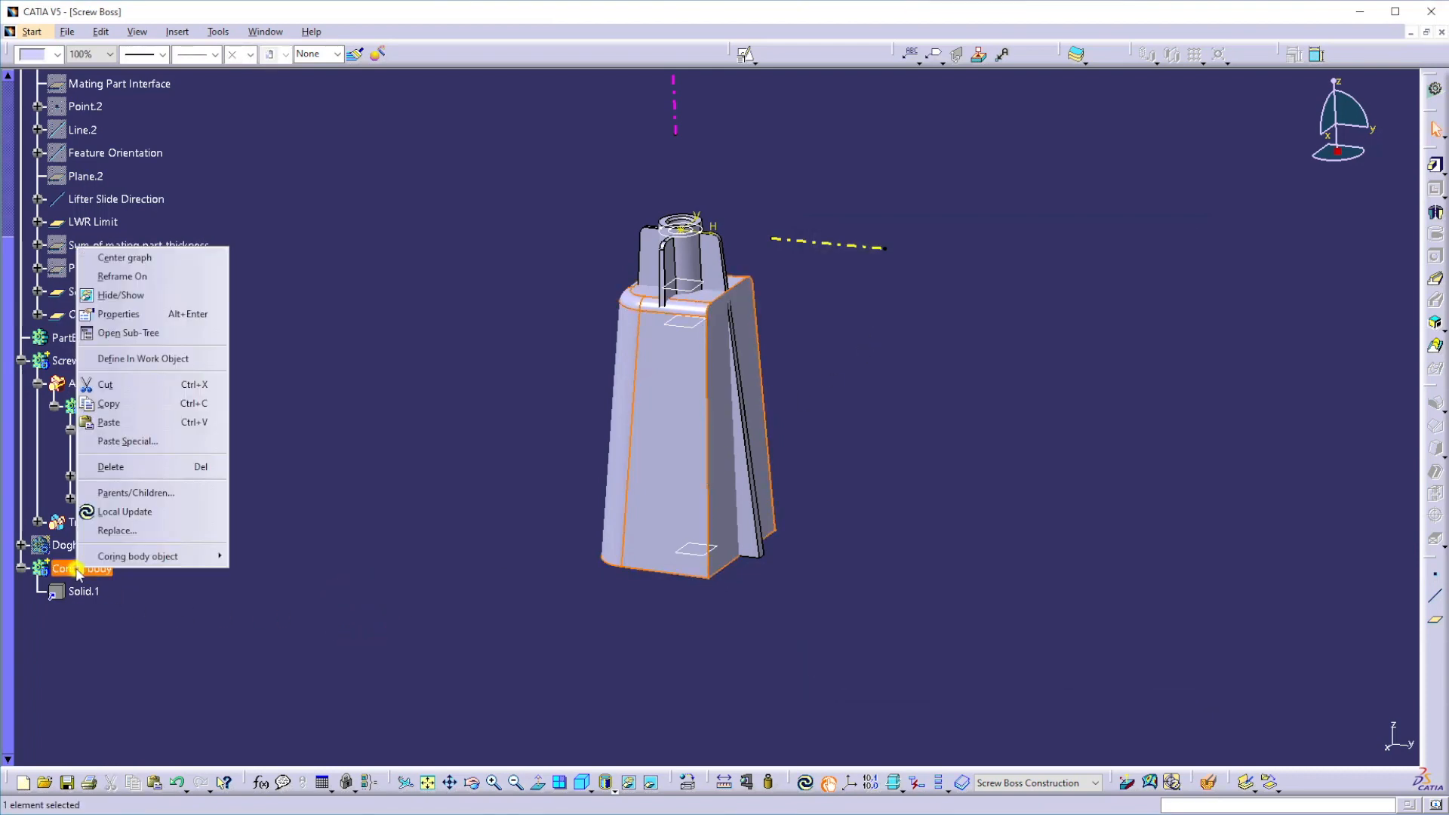
pyautogui.click(128, 355)
pyautogui.click(304, 545)
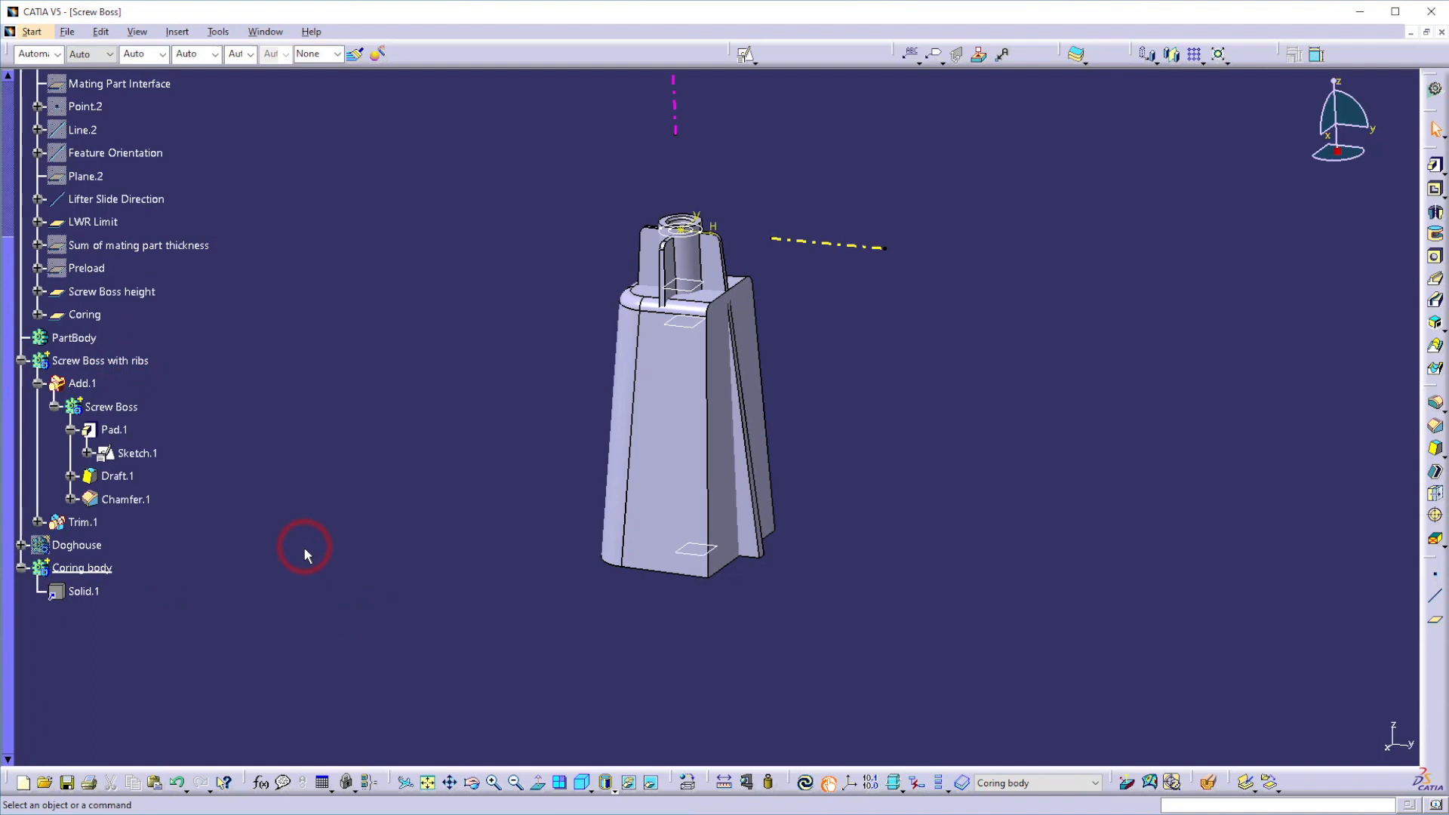
# Step: Split the Coring body with the Coring plane, keeping the portion below the plane
pyautogui.click(1079, 55)
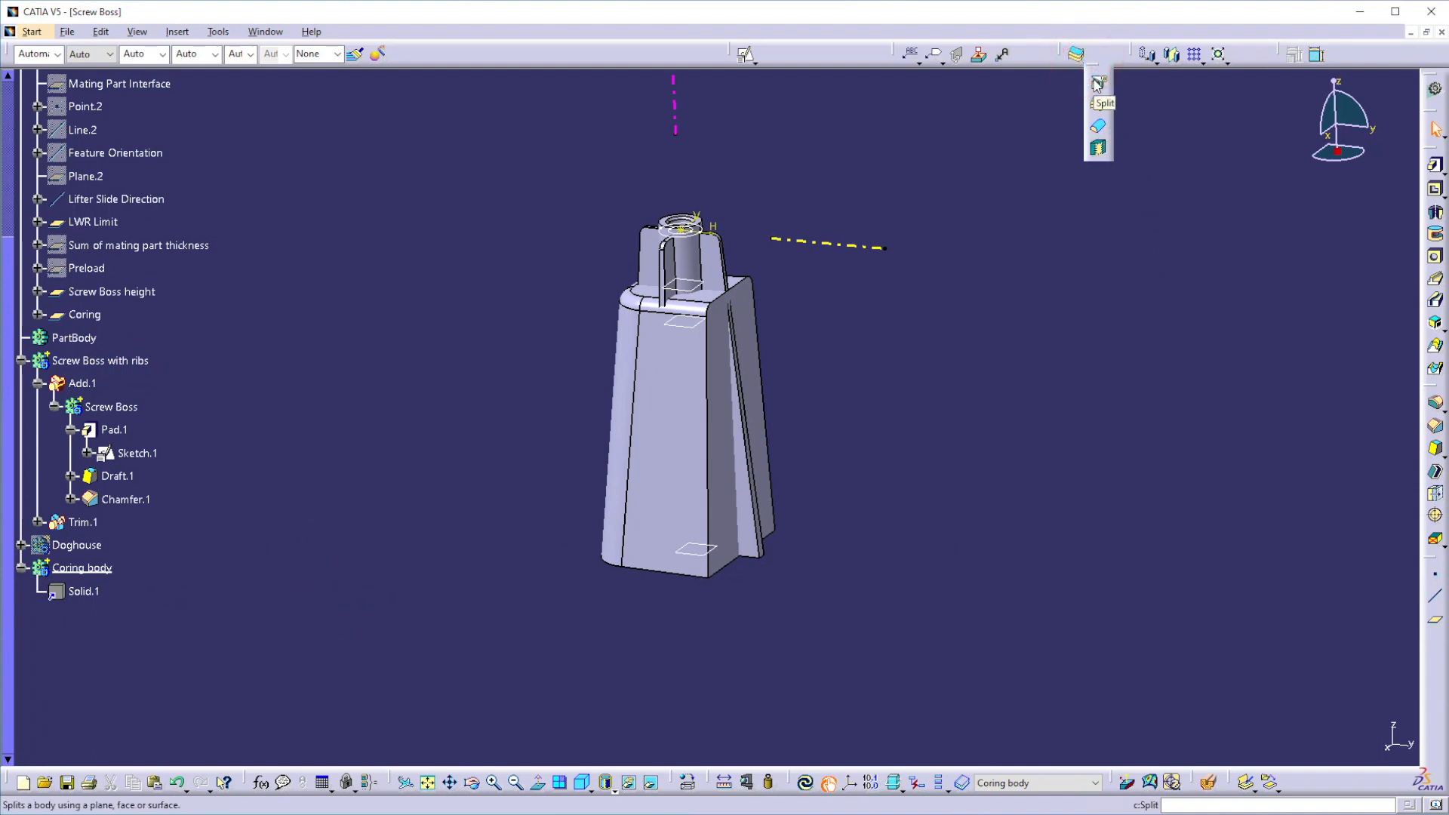
pyautogui.click(84, 314)
pyautogui.click(686, 290)
pyautogui.moveTo(711, 564); pyautogui.dragTo(756, 500, button='middle')
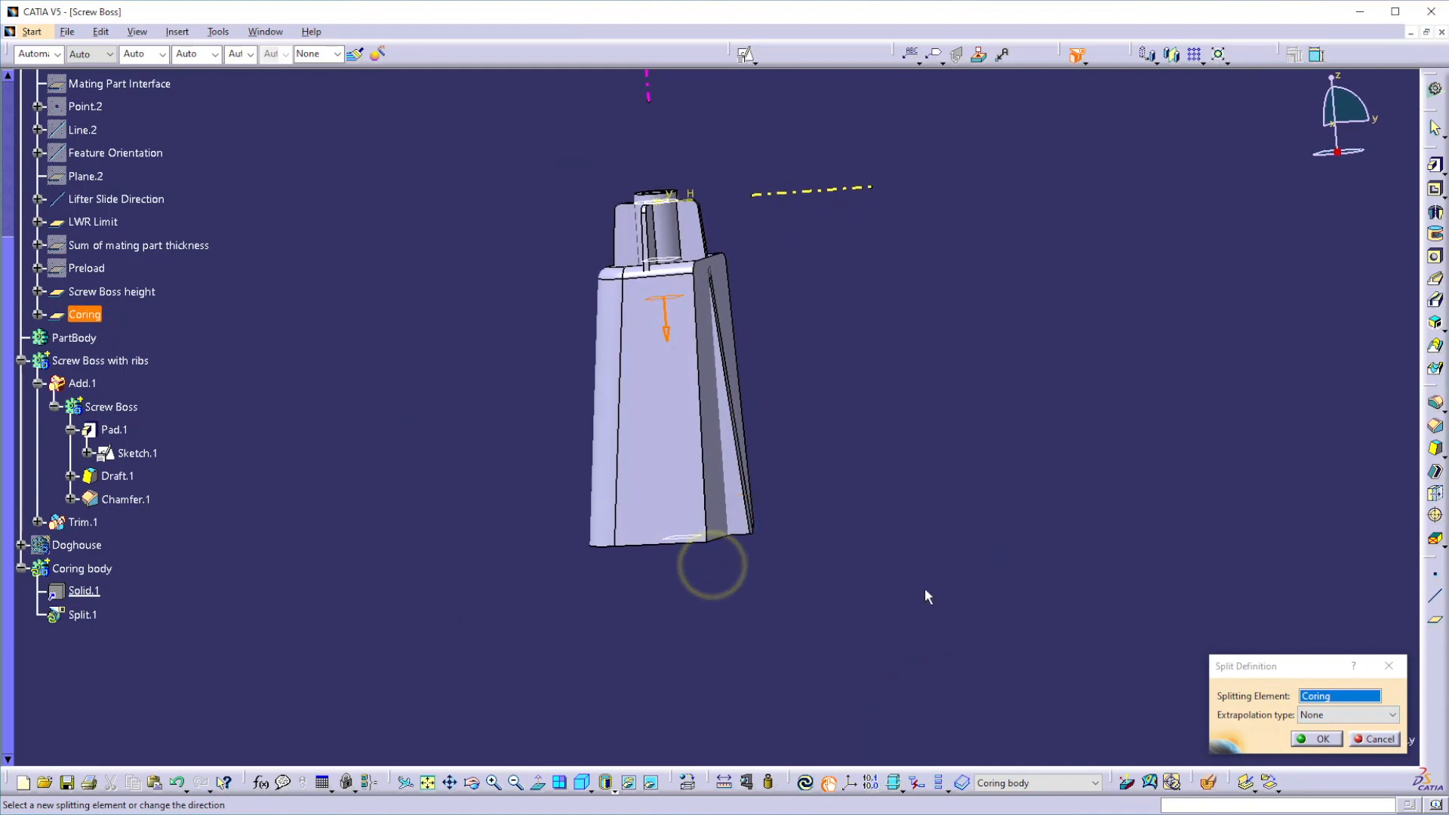
pyautogui.click(1324, 740)
# Step: Draft the Coring body's top face 1deg, using the flat side face crossed by the rib as neutral element and Lifter Slide Direction as pulling direction
pyautogui.moveTo(927, 425); pyautogui.dragTo(883, 498, button='middle')
pyautogui.click(1434, 448)
pyautogui.click(634, 332)
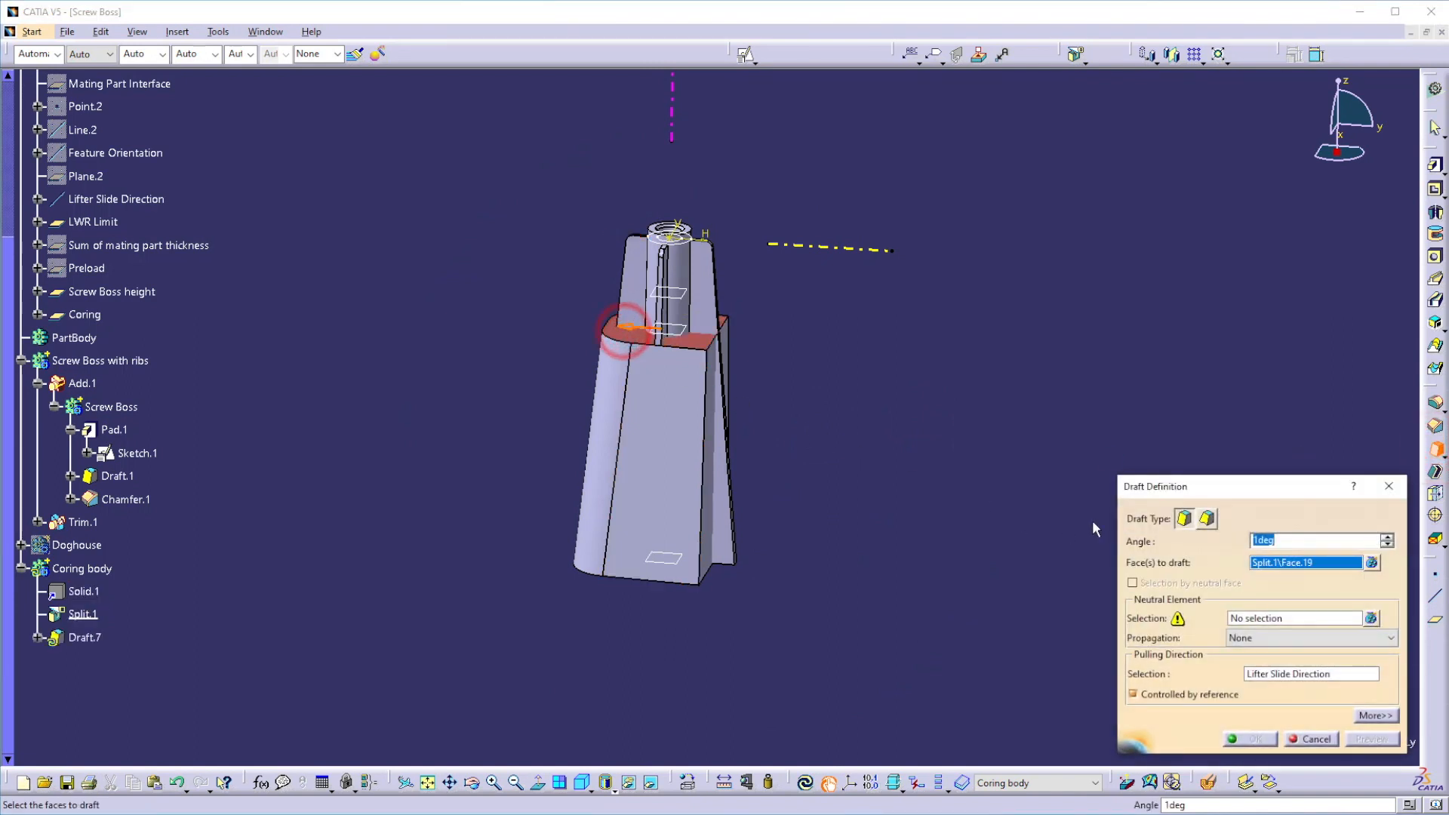
pyautogui.click(1253, 617)
pyautogui.moveTo(787, 486); pyautogui.dragTo(762, 483, button='middle')
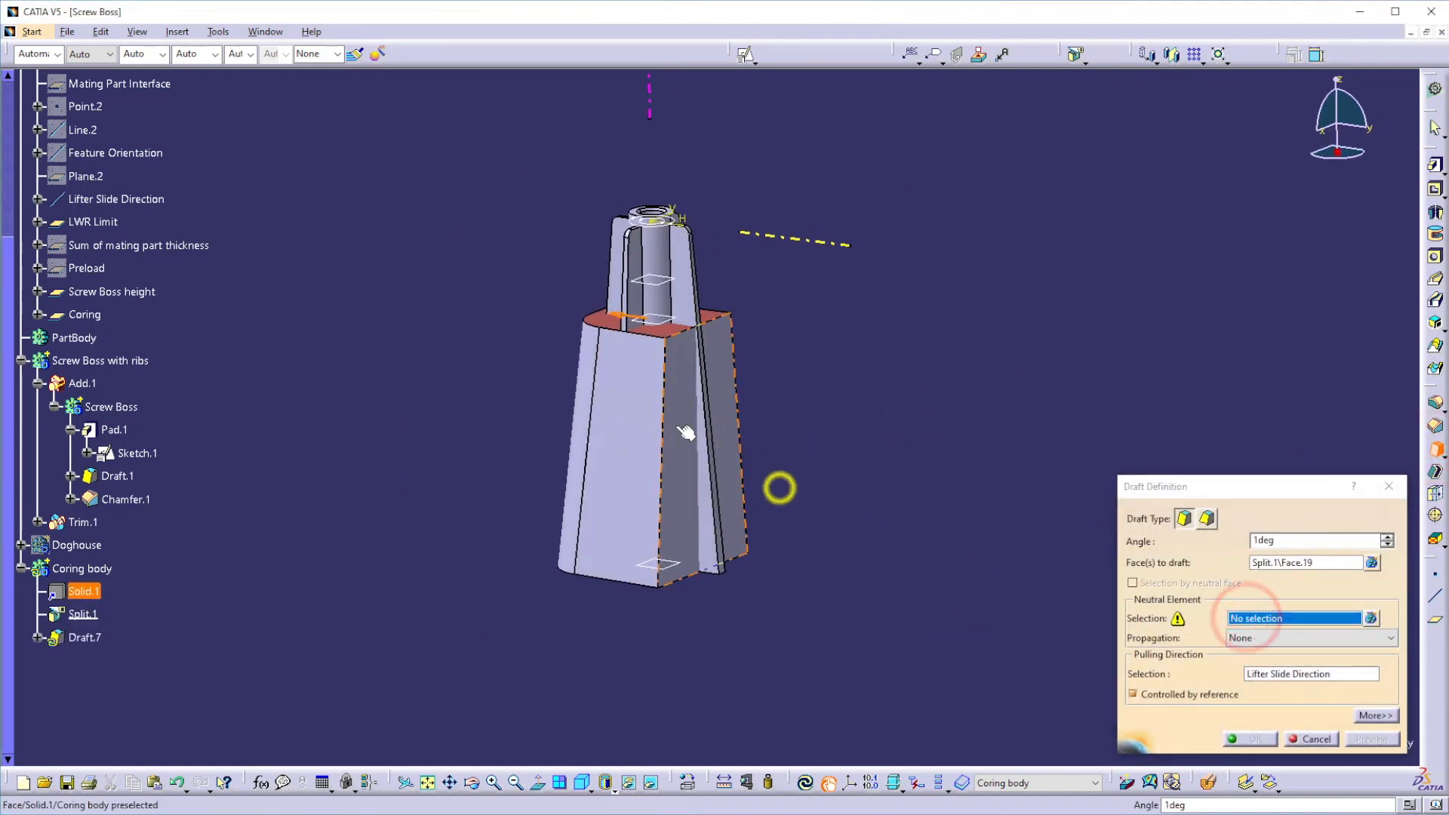
pyautogui.click(678, 425)
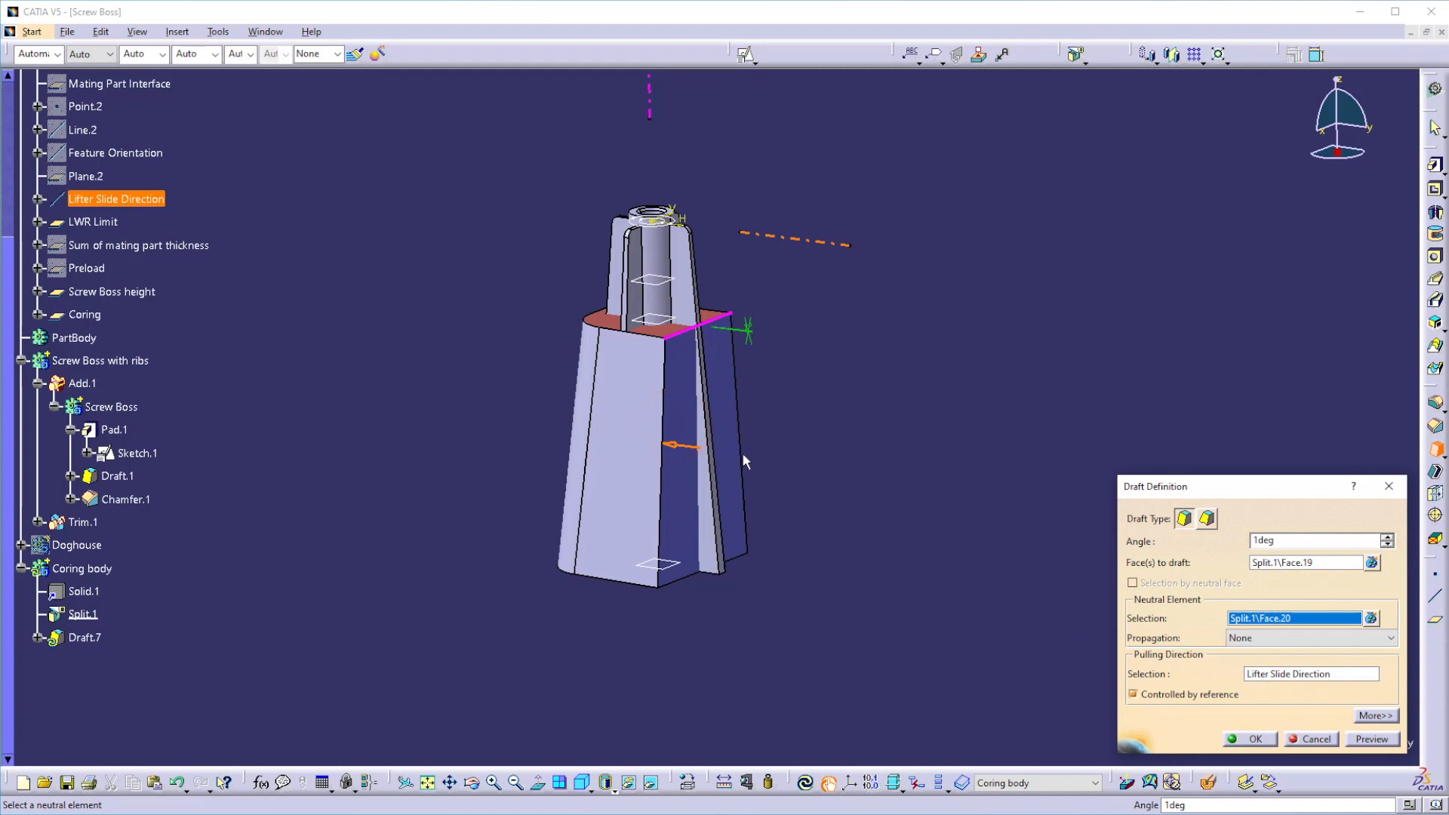
pyautogui.moveTo(744, 461); pyautogui.dragTo(782, 539, button='middle')
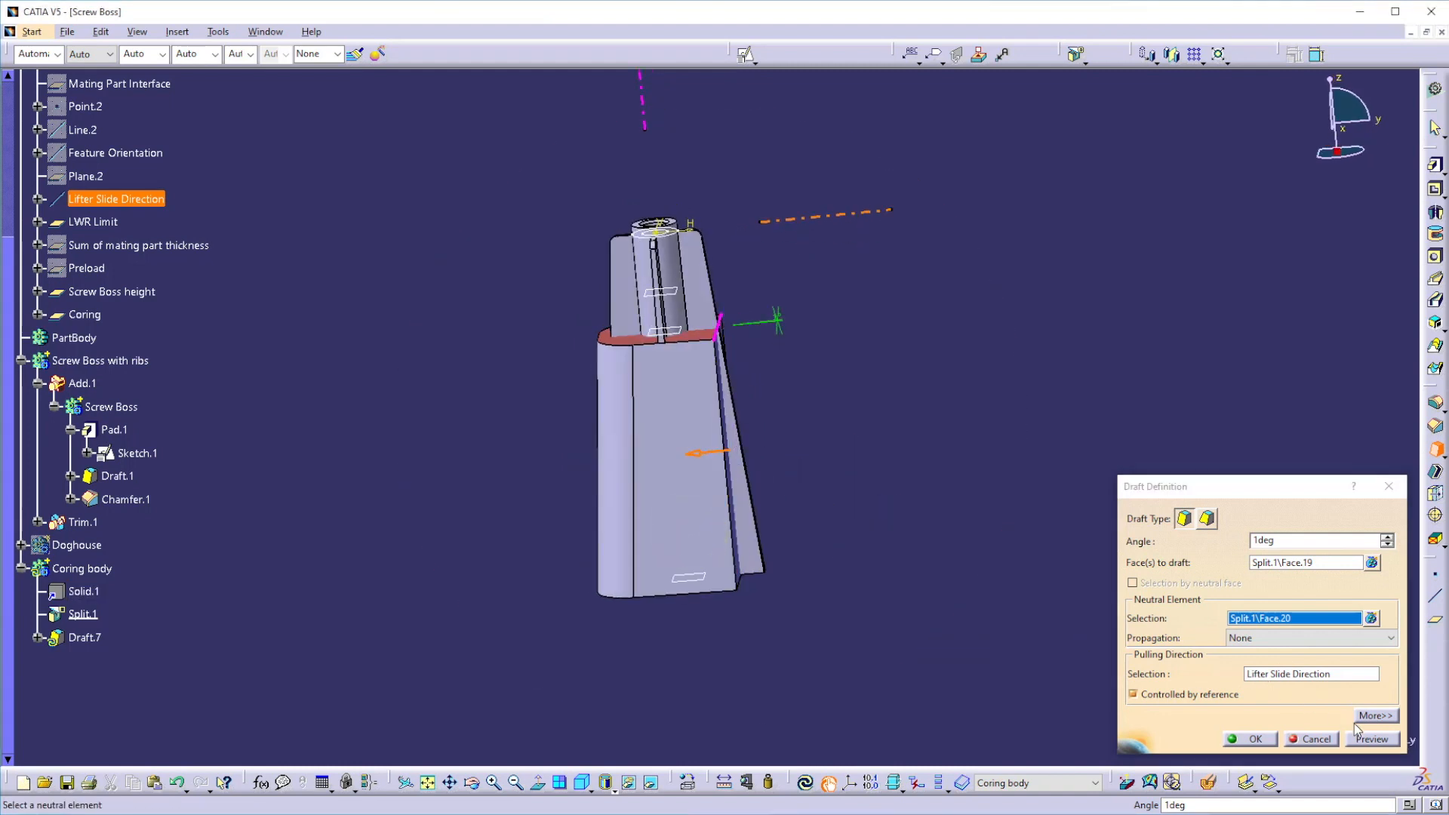
pyautogui.click(1372, 740)
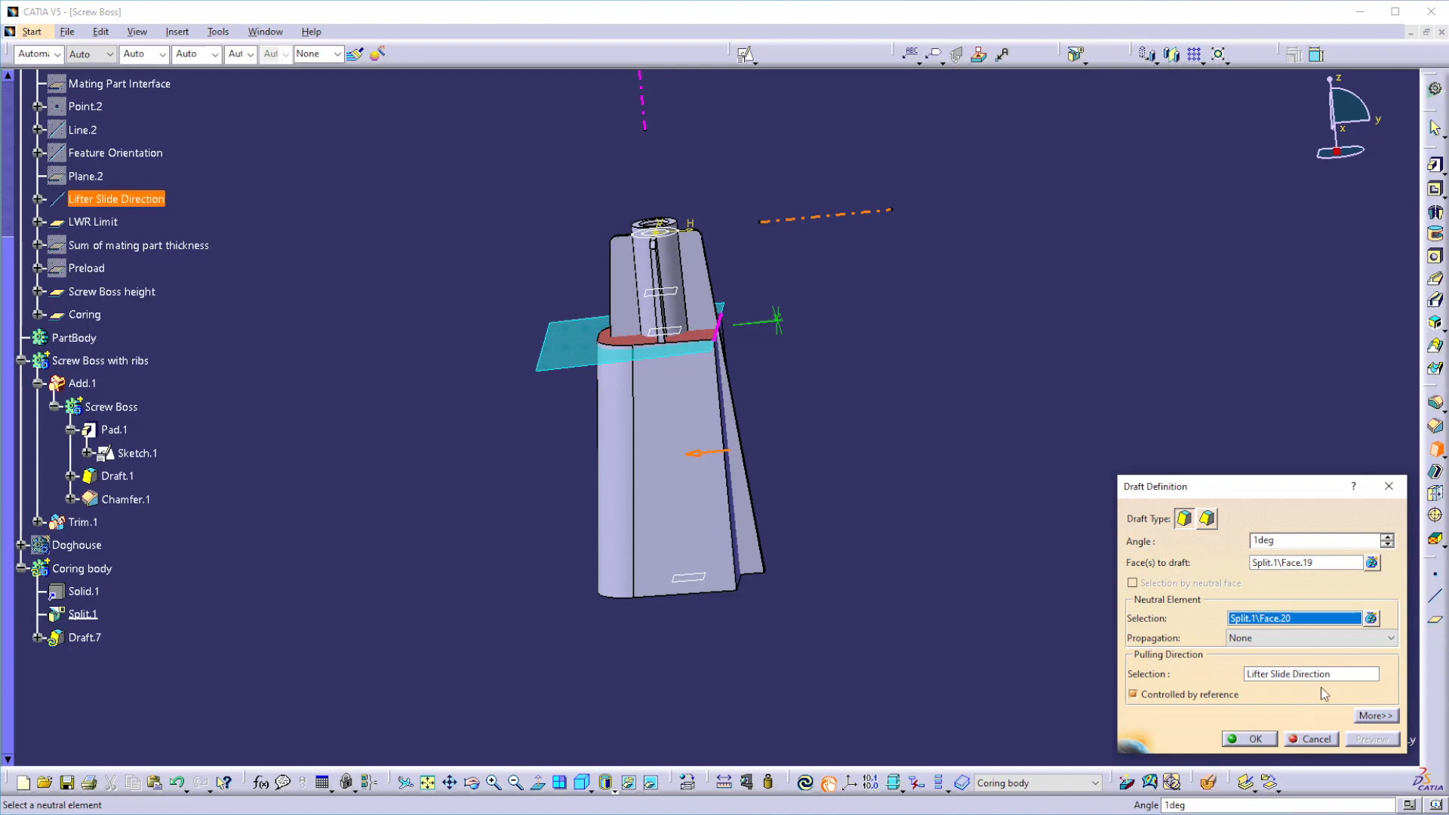
pyautogui.click(1251, 740)
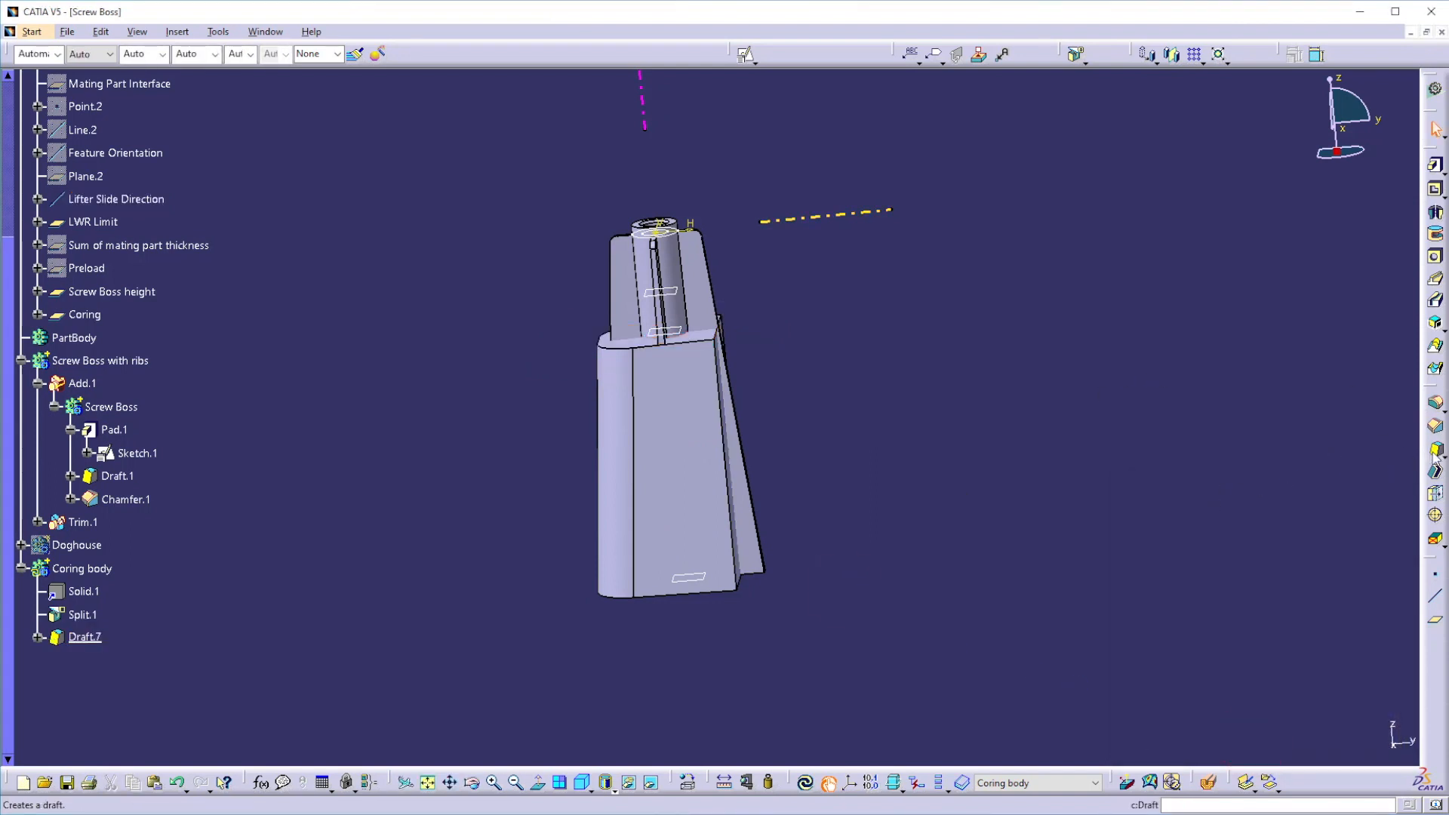
# Step: Offset the Coring body's outer side walls inward with a negative Thickness, leaving the neutral side face out
pyautogui.click(1436, 495)
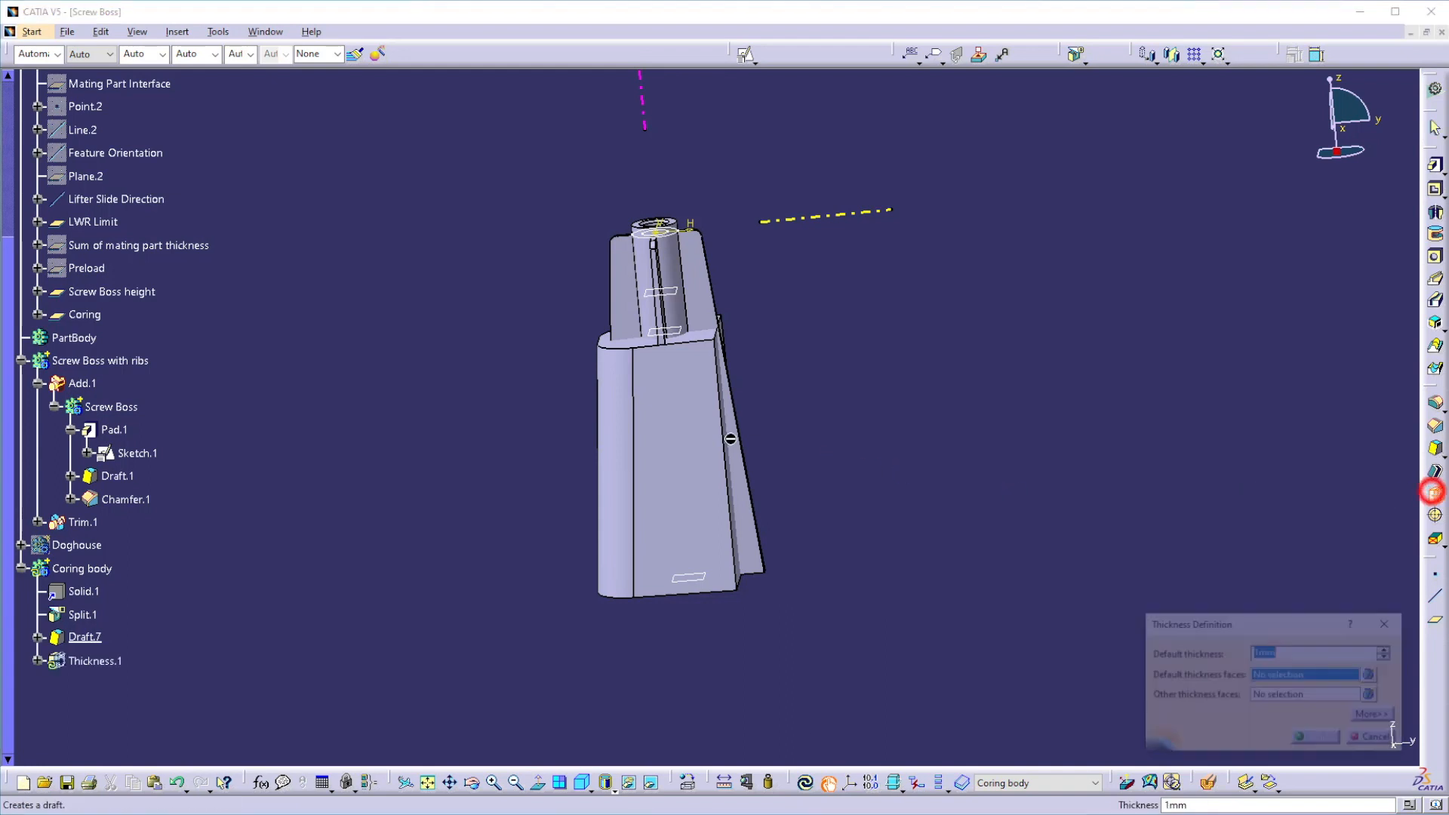
pyautogui.click(689, 433)
pyautogui.moveTo(1228, 651); pyautogui.dragTo(1212, 655)
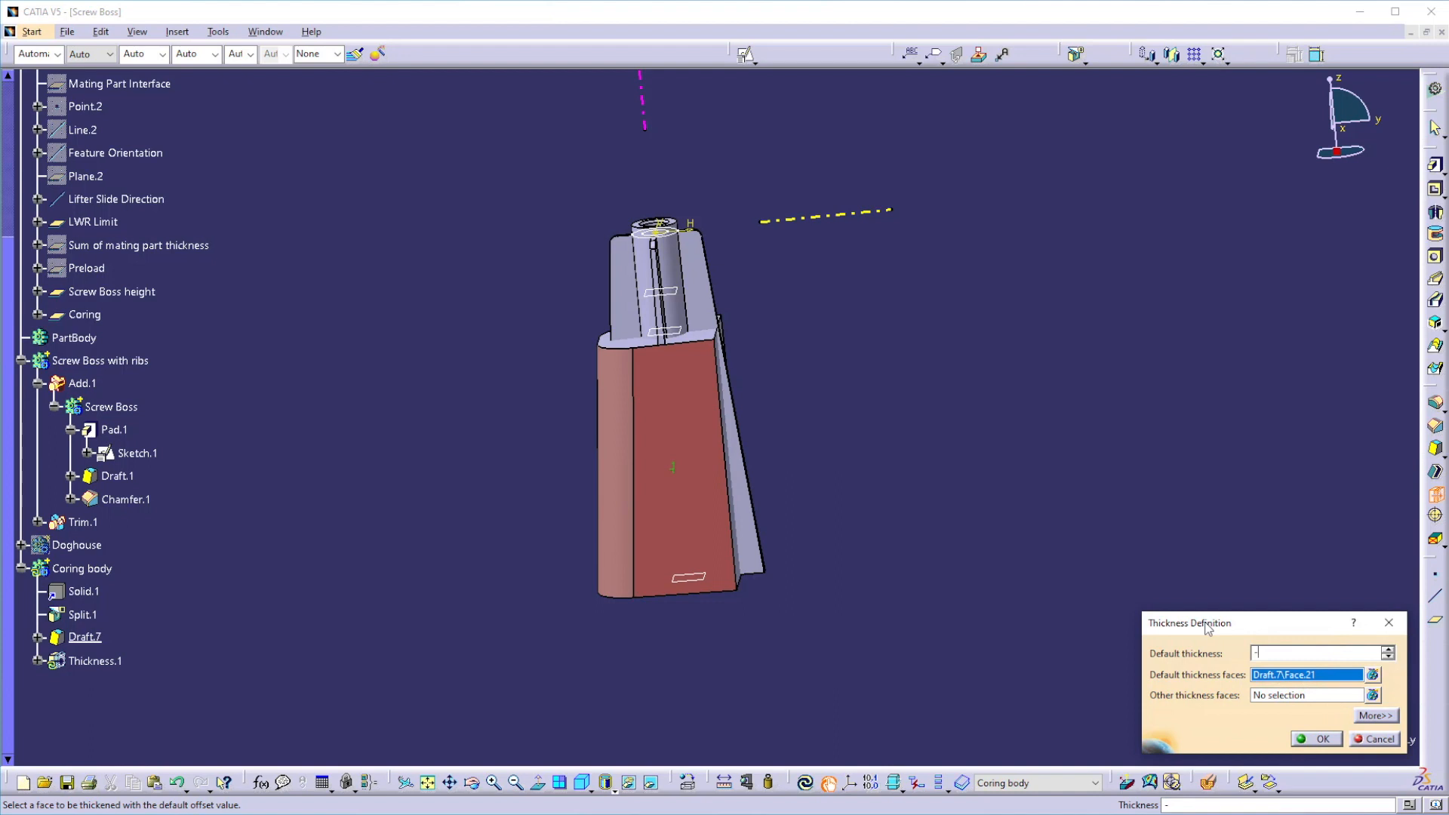
pyautogui.press('Return')
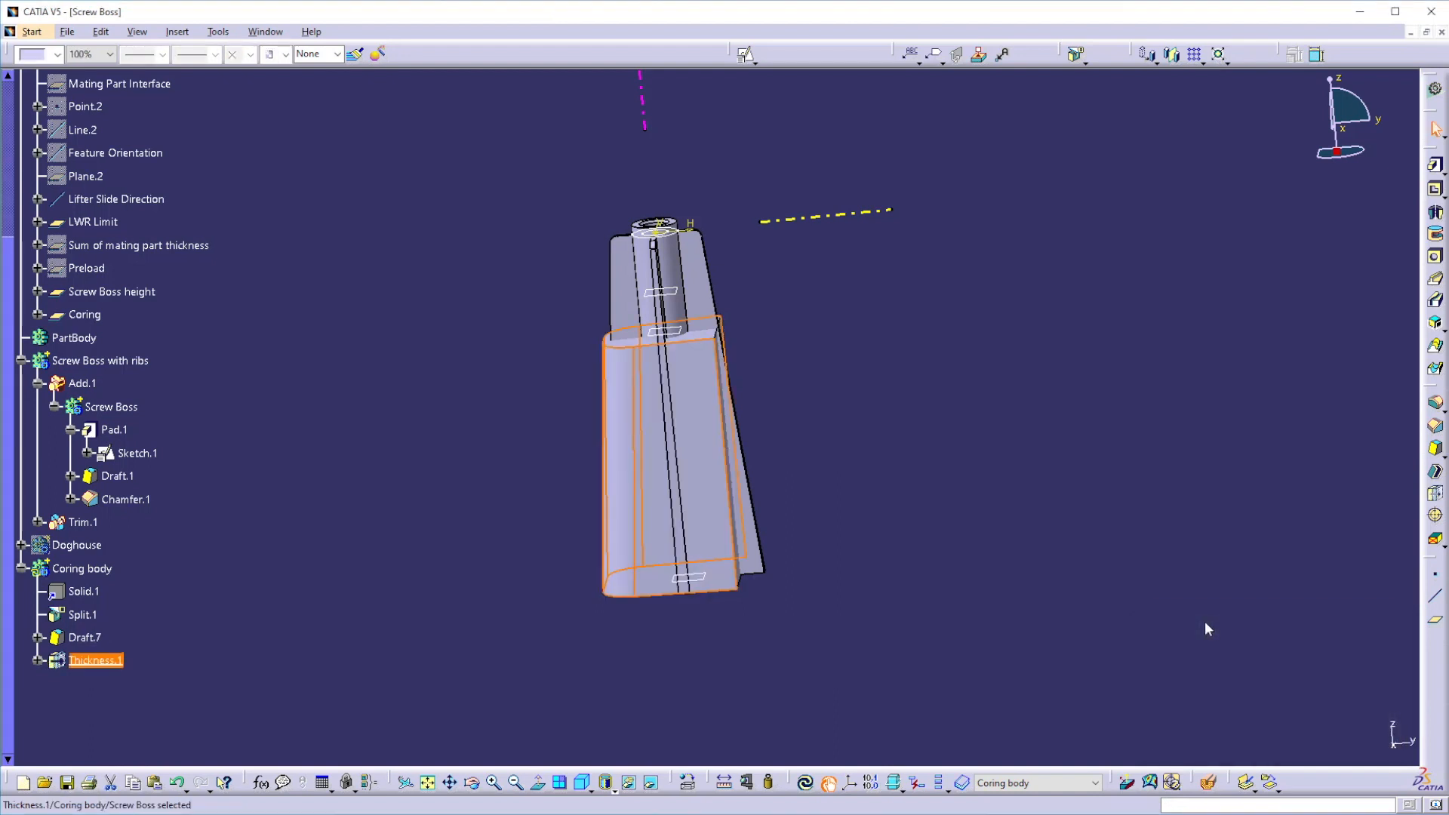
pyautogui.click(760, 589)
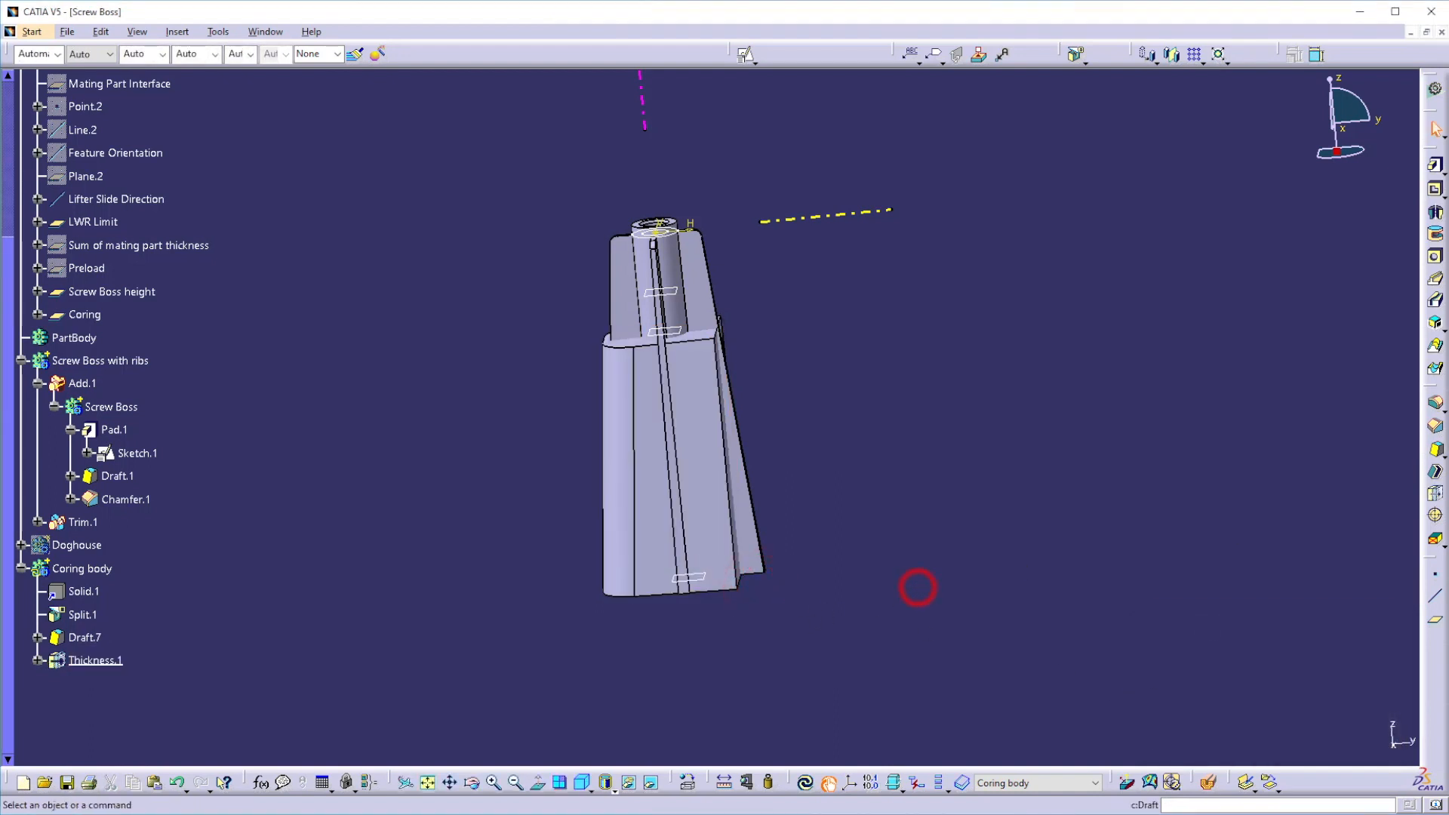
# Step: Fillet the top perimeter edge of the Coring body with a 2 mm radius
pyautogui.click(1436, 404)
pyautogui.click(695, 338)
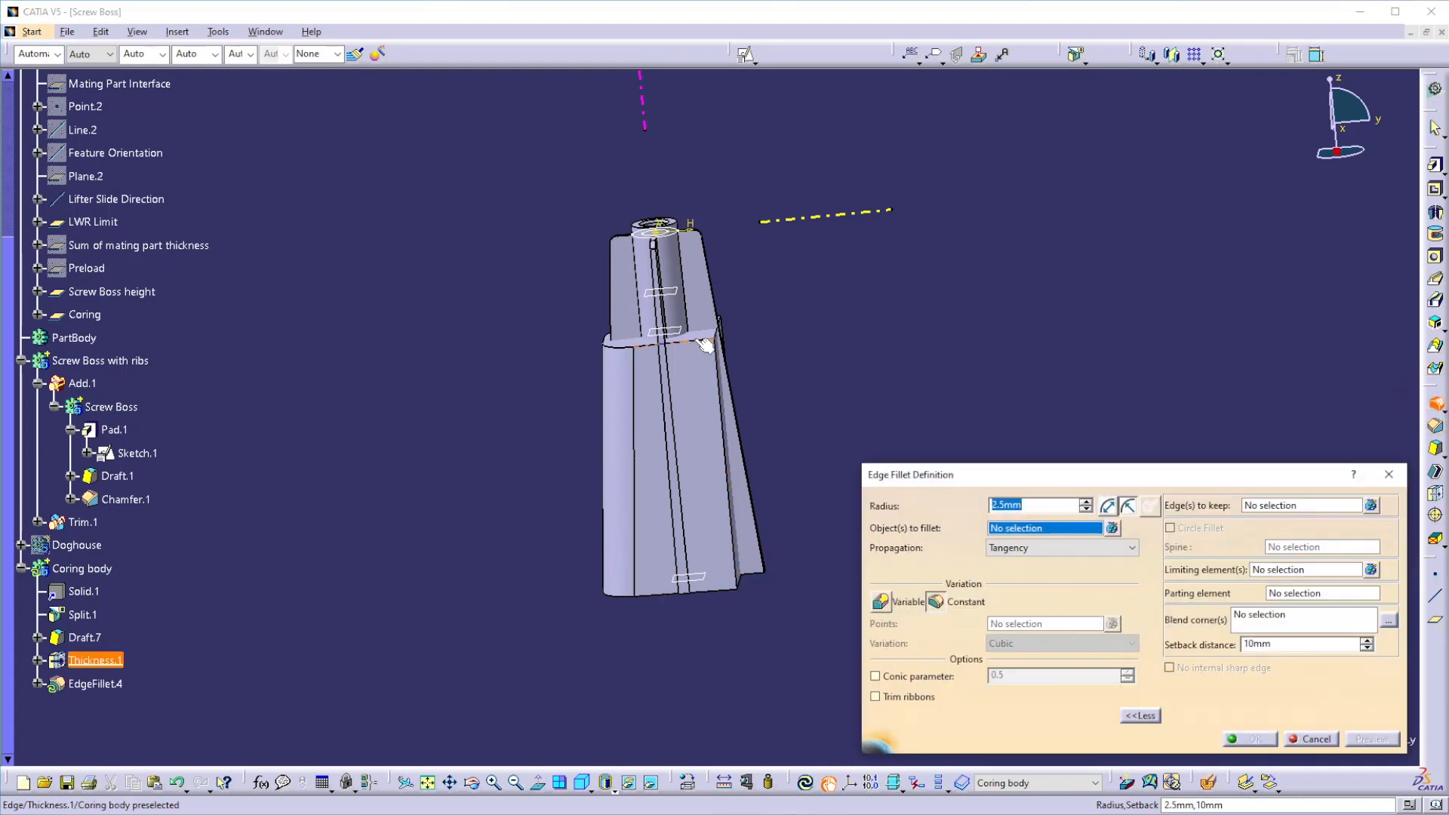
pyautogui.click(1031, 505)
pyautogui.write('2')
pyautogui.press('Return')
pyautogui.click(944, 492)
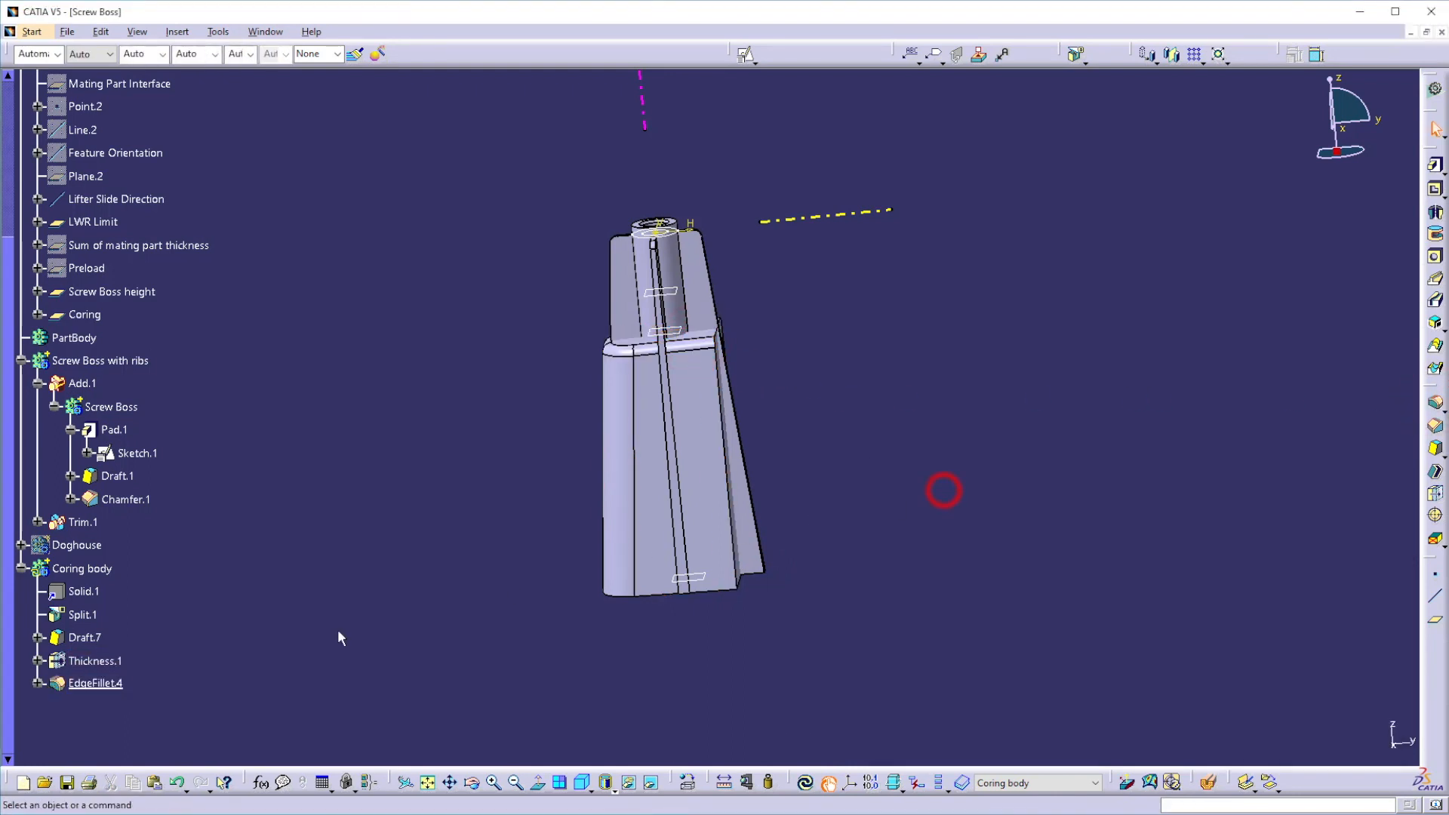
# Step: Show the hidden Doghouse body and define it as the in-work object
pyautogui.rightClick(73, 578)
pyautogui.click(98, 517)
pyautogui.click(219, 576)
pyautogui.rightClick(75, 545)
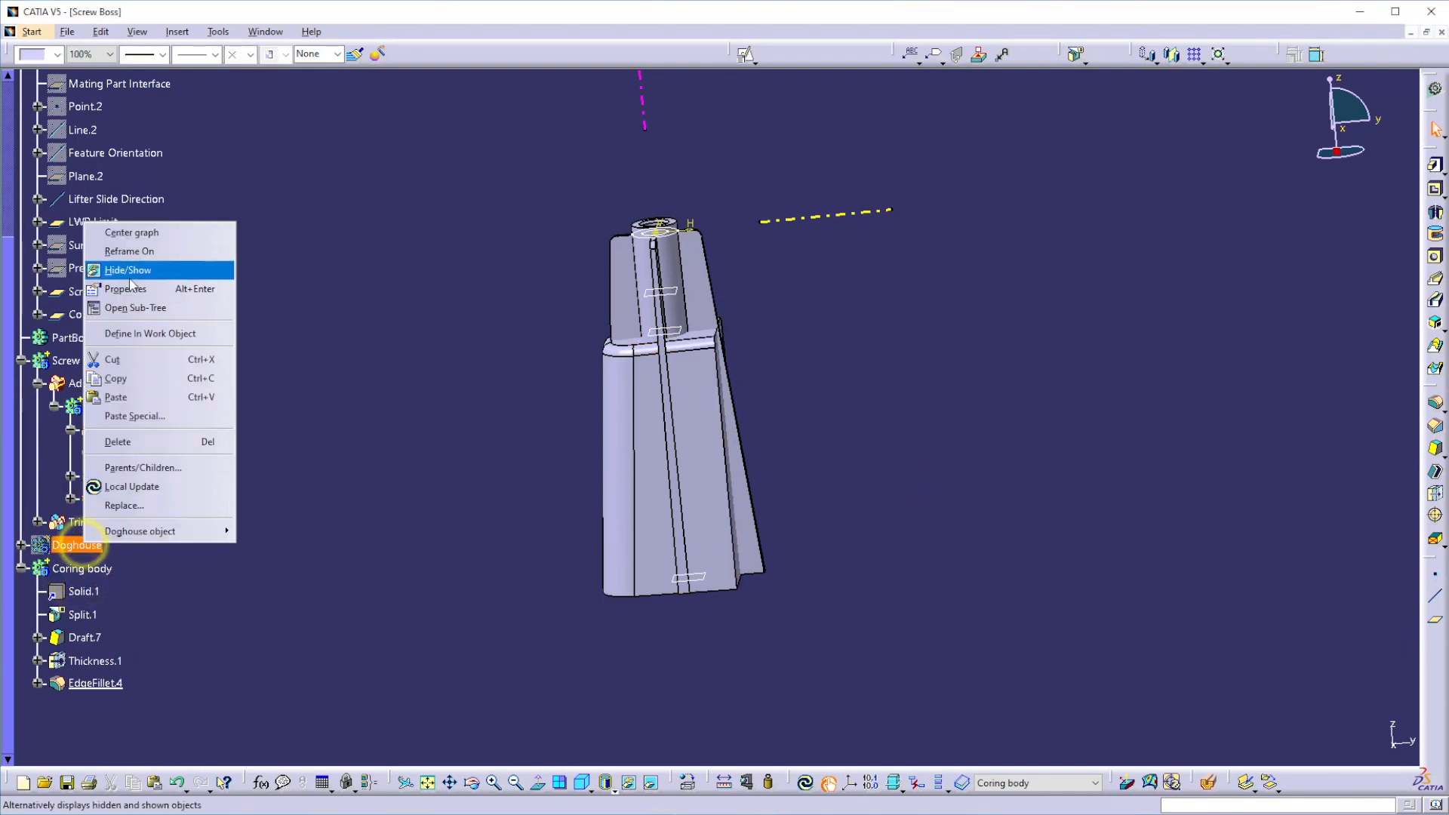
pyautogui.click(128, 271)
pyautogui.moveTo(728, 537); pyautogui.dragTo(427, 532, button='middle')
pyautogui.moveTo(698, 601); pyautogui.dragTo(711, 563, button='middle')
pyautogui.rightClick(78, 549)
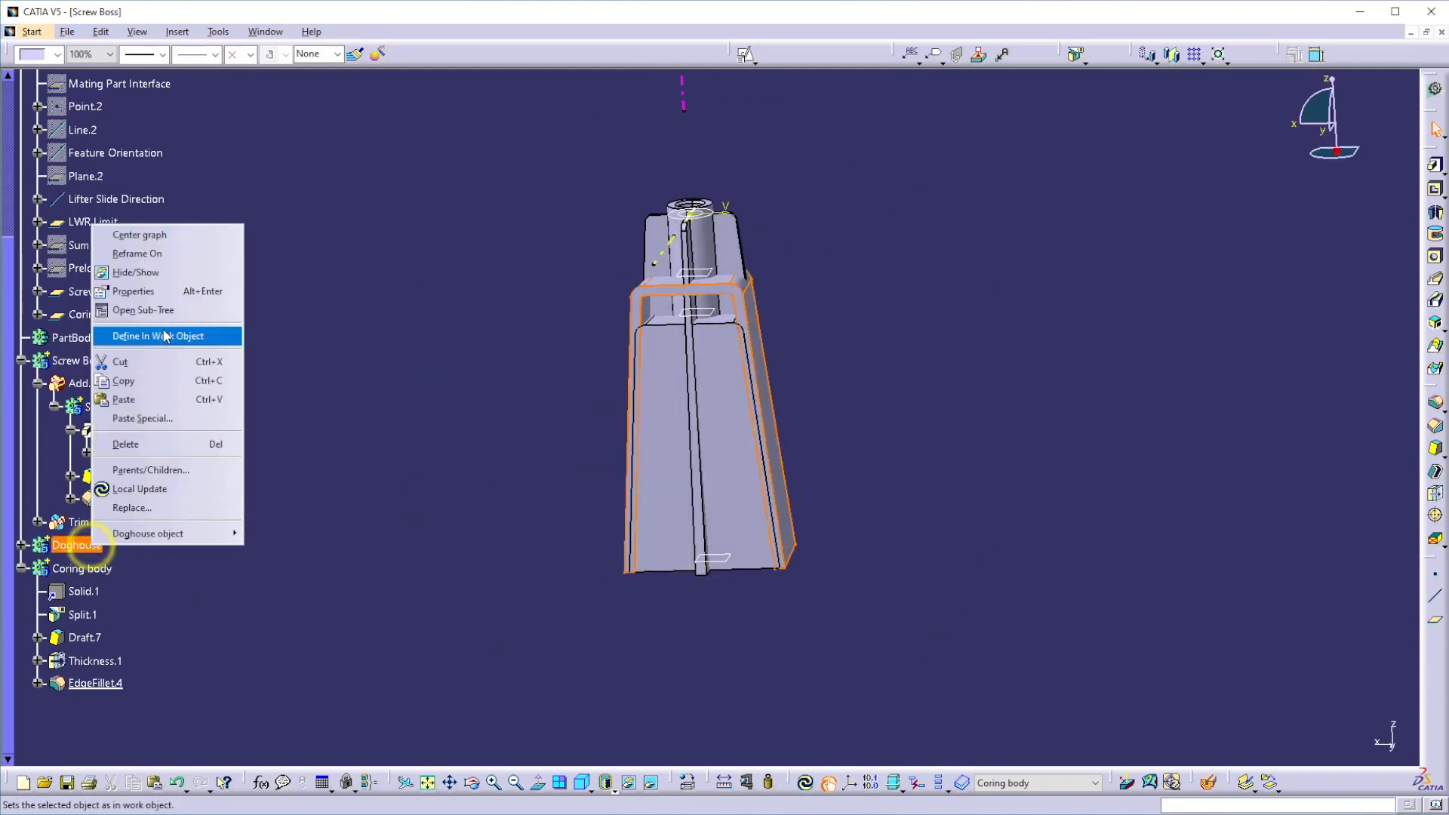
pyautogui.click(163, 332)
pyautogui.click(334, 450)
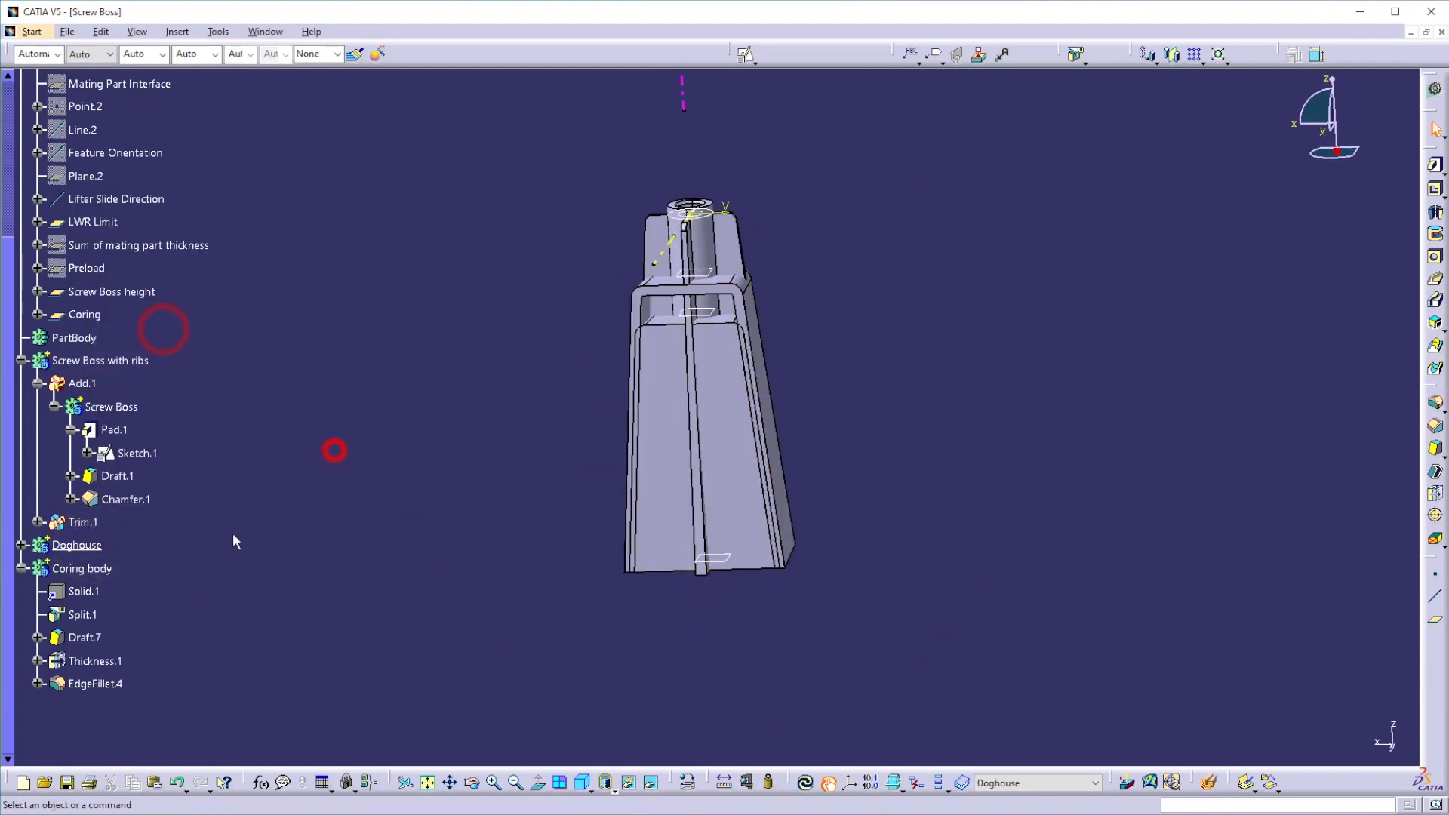
# Step: Remove the Coring body from the Doghouse body with a Boolean Remove
pyautogui.rightClick(108, 574)
pyautogui.moveTo(173, 560)
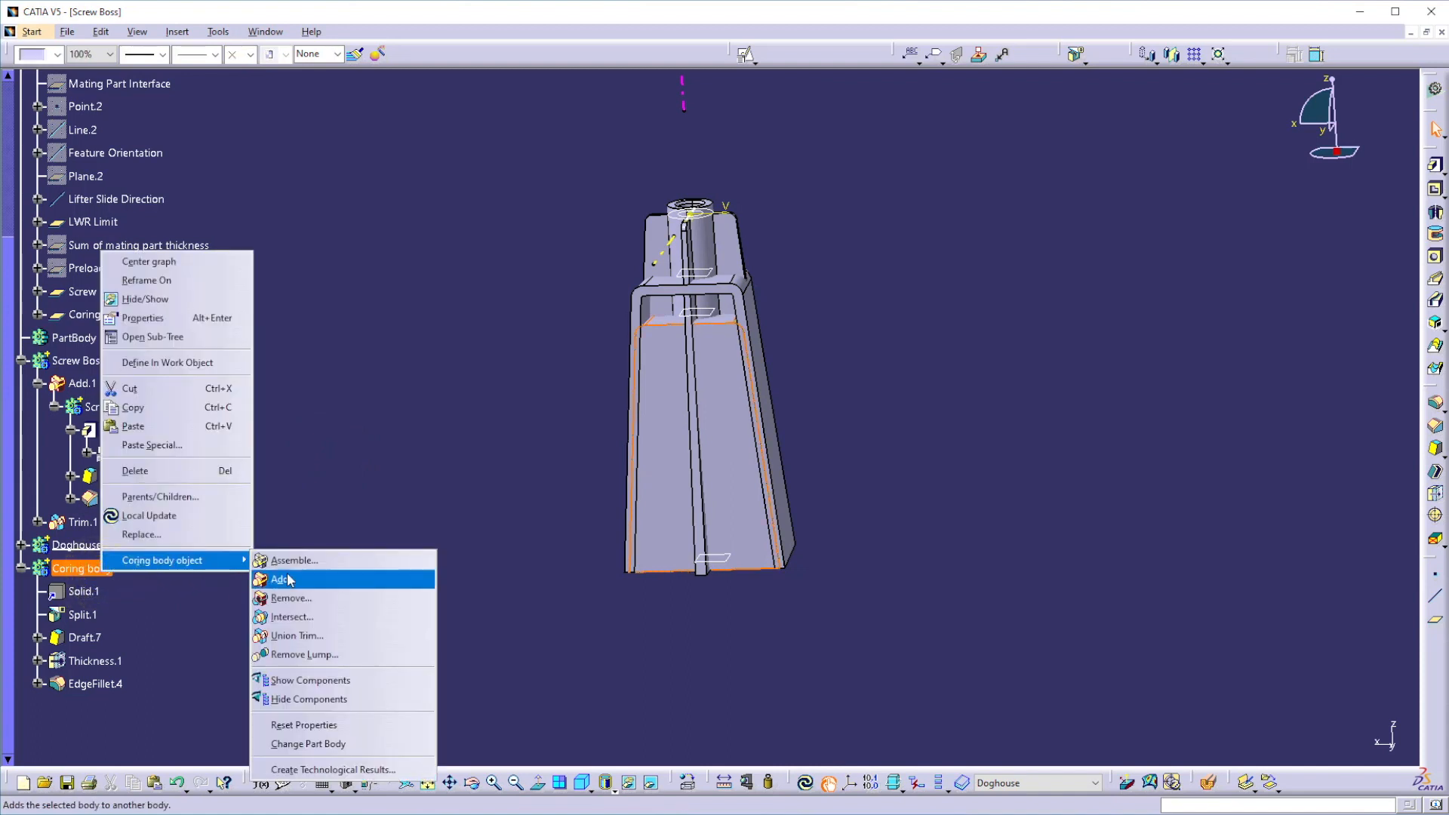
pyautogui.click(286, 598)
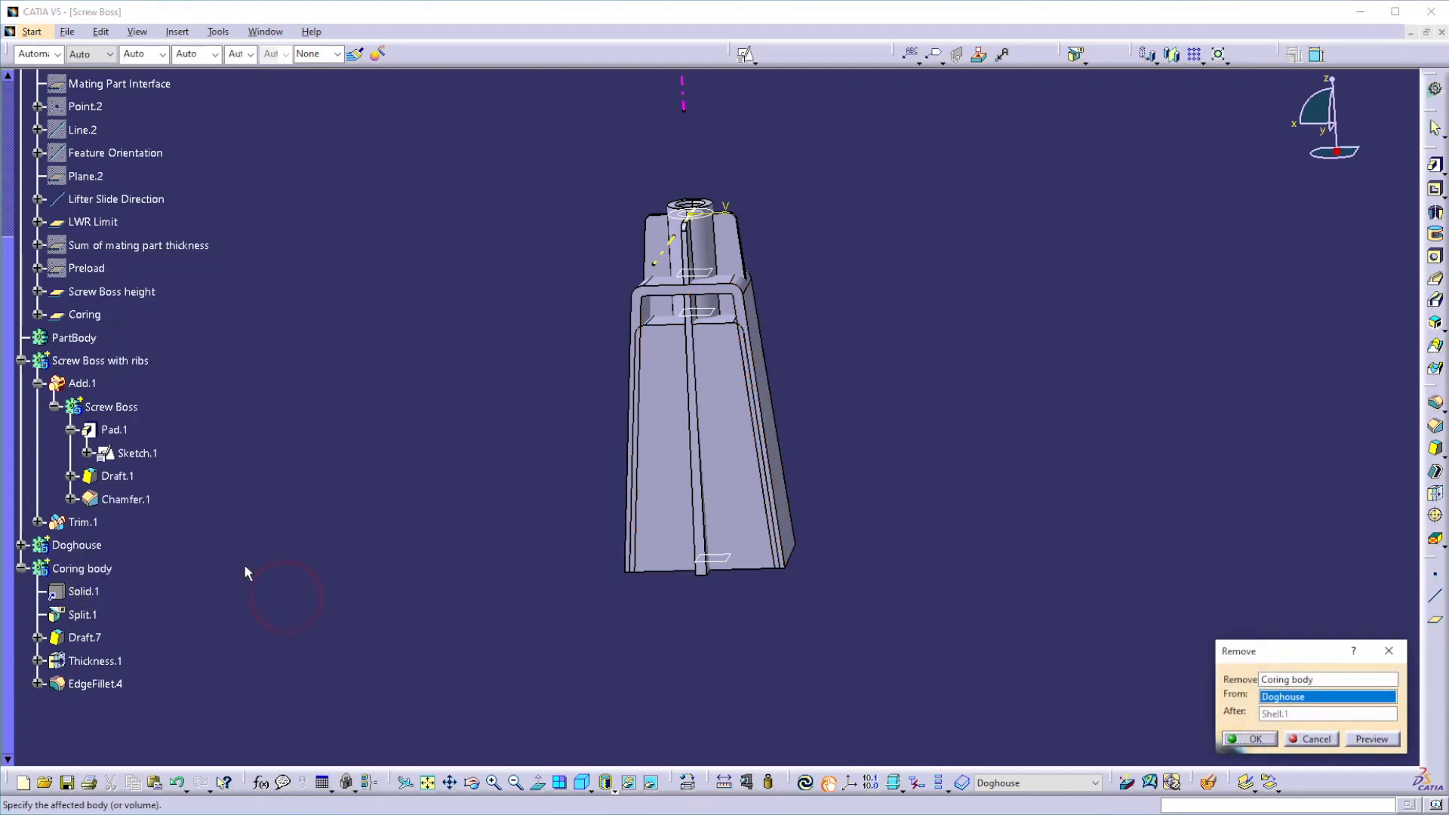
pyautogui.click(1253, 740)
pyautogui.click(1061, 663)
# Step: Fillet the edge of the coring step on the doghouse's inner walls with a 3 mm radius and tangency propagation
pyautogui.moveTo(836, 582); pyautogui.dragTo(777, 464, button='middle')
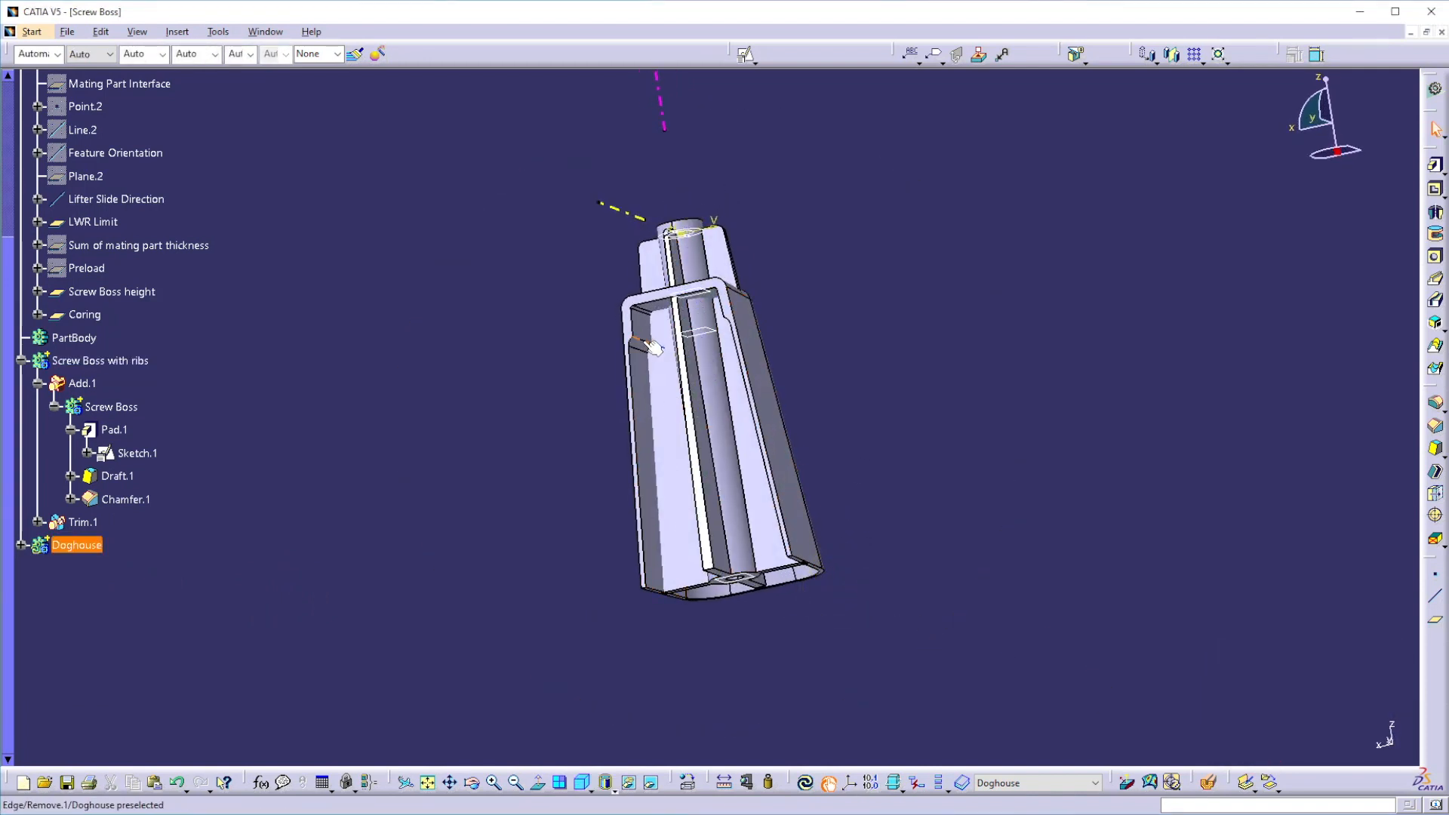
pyautogui.click(650, 343)
pyautogui.click(1434, 403)
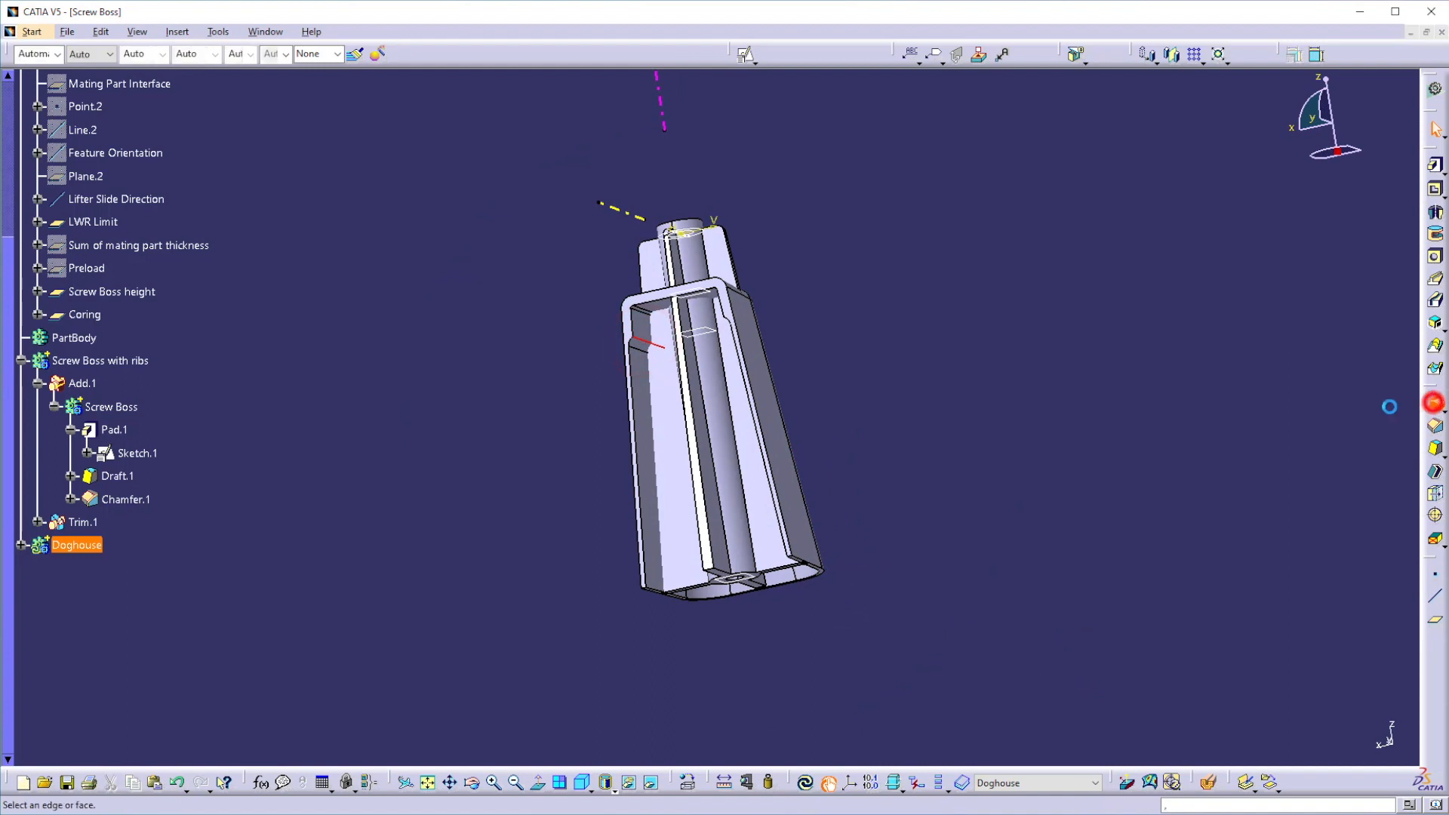
pyautogui.doubleClick(1036, 504)
pyautogui.write('3')
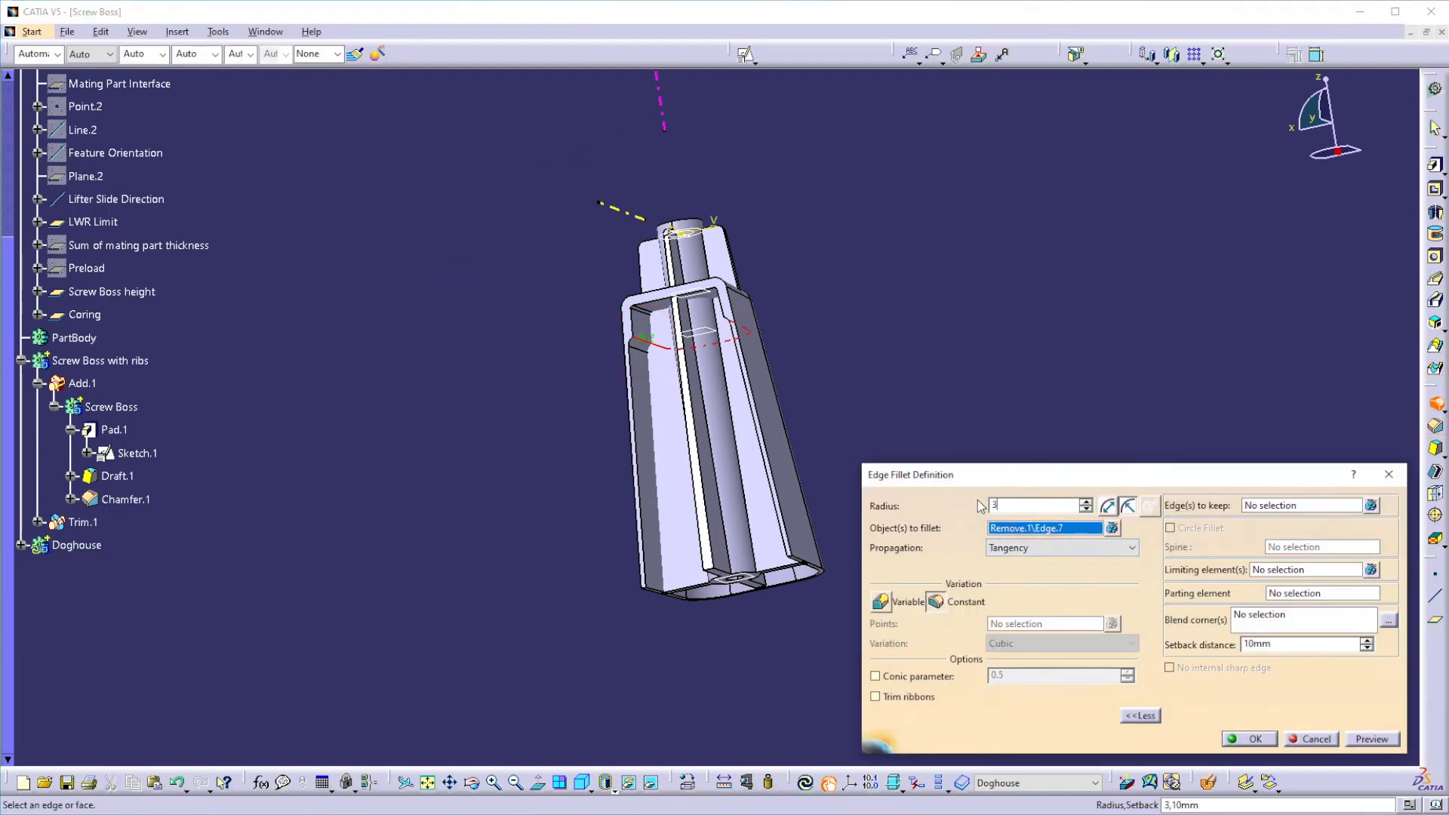
pyautogui.press('Return')
pyautogui.click(976, 500)
# Step: Measure the cored side wall's thickness from the doghouse's outer side face to a point on the inner face, and examine the wall
pyautogui.moveTo(763, 359); pyautogui.dragTo(896, 446, button='middle')
pyautogui.keyDown('ctrl'); pyautogui.moveTo(647, 472); pyautogui.dragTo(669, 404, button='middle'); pyautogui.keyUp('ctrl')
pyautogui.moveTo(668, 405); pyautogui.dragTo(643, 433, button='middle')
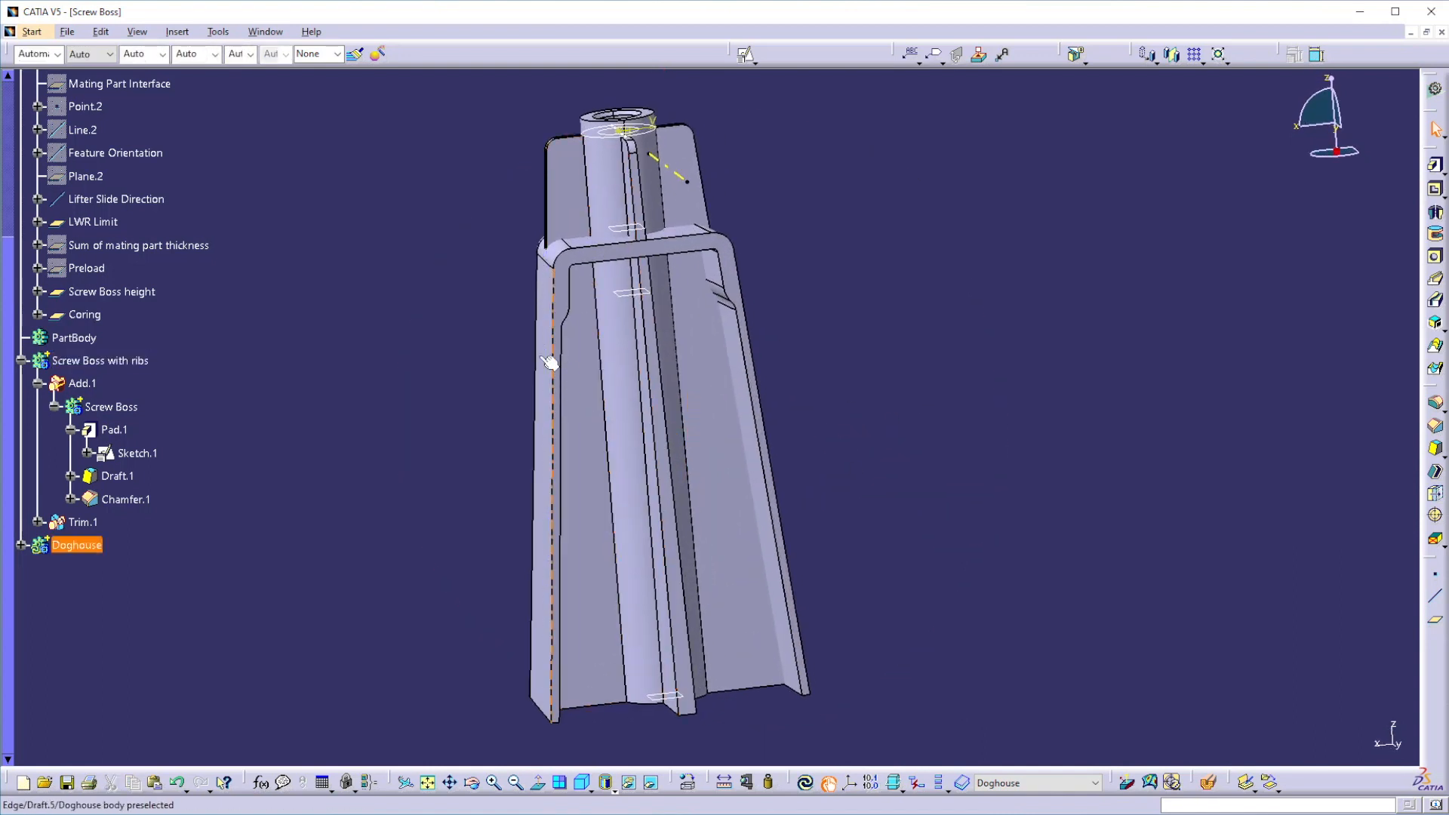
pyautogui.click(725, 784)
pyautogui.click(546, 369)
pyautogui.moveTo(618, 406); pyautogui.dragTo(630, 420, button='middle')
pyautogui.click(569, 370)
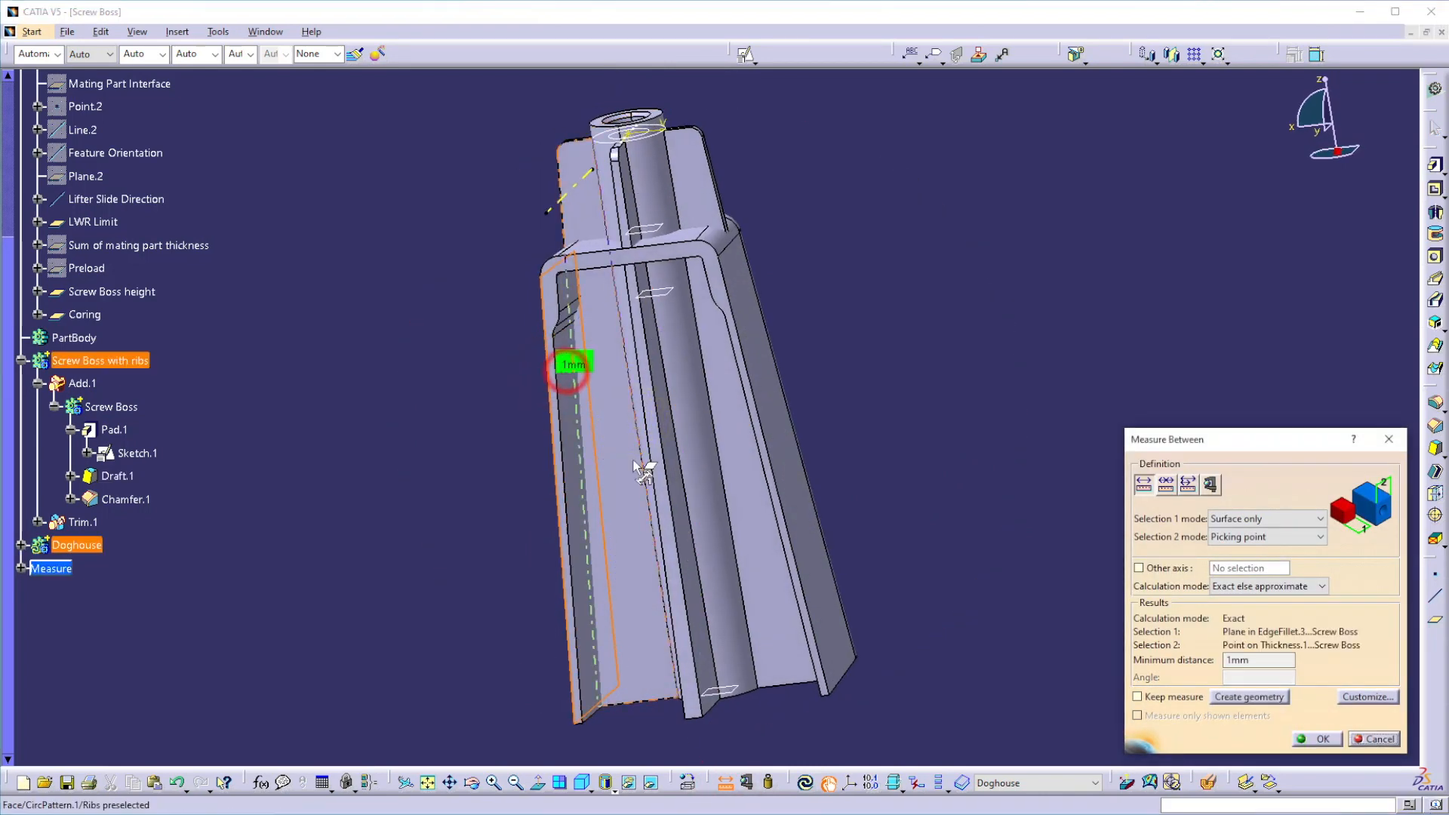
pyautogui.moveTo(644, 472); pyautogui.dragTo(614, 446, button='middle')
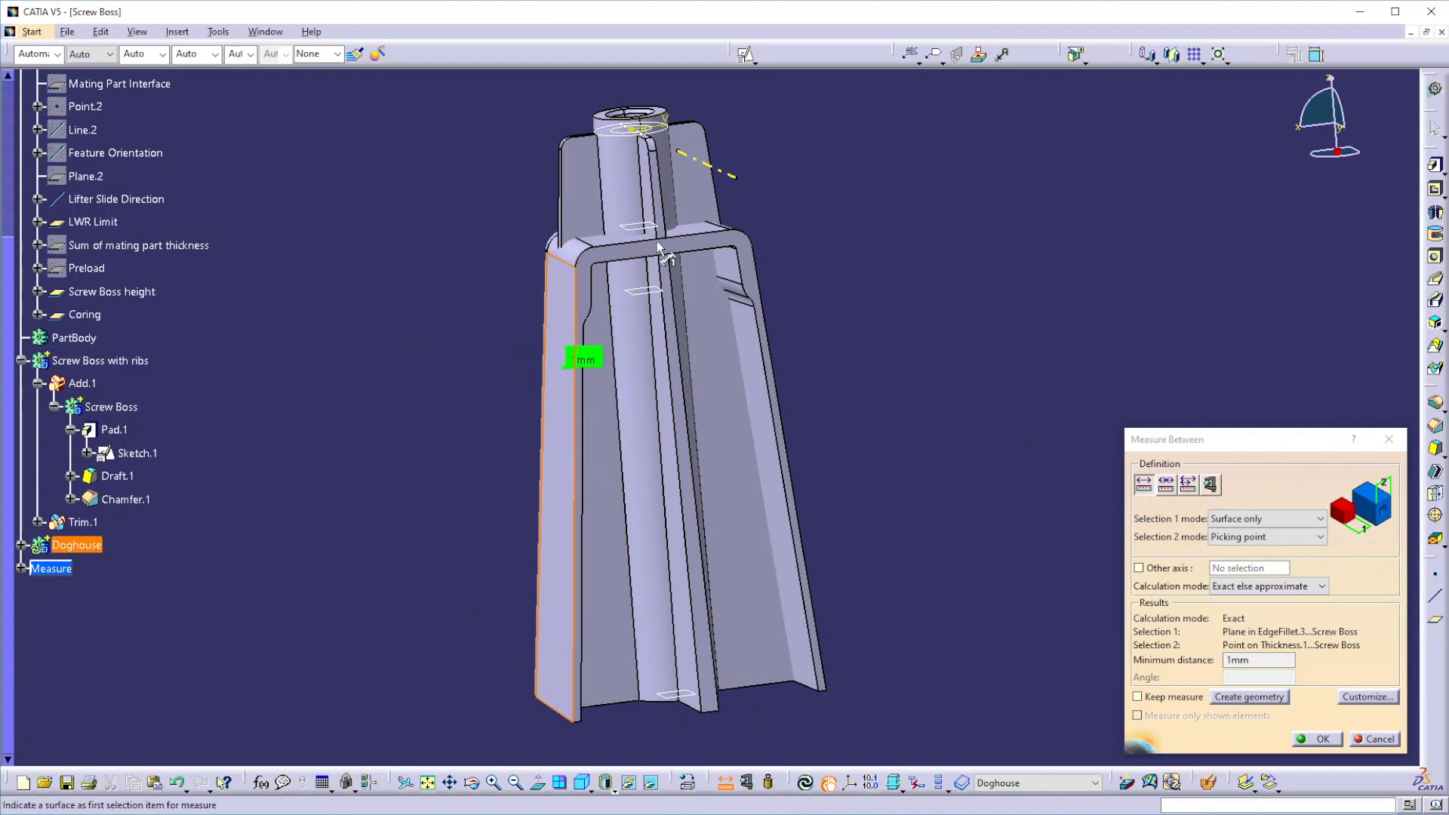
pyautogui.moveTo(865, 453); pyautogui.dragTo(841, 444, button='middle')
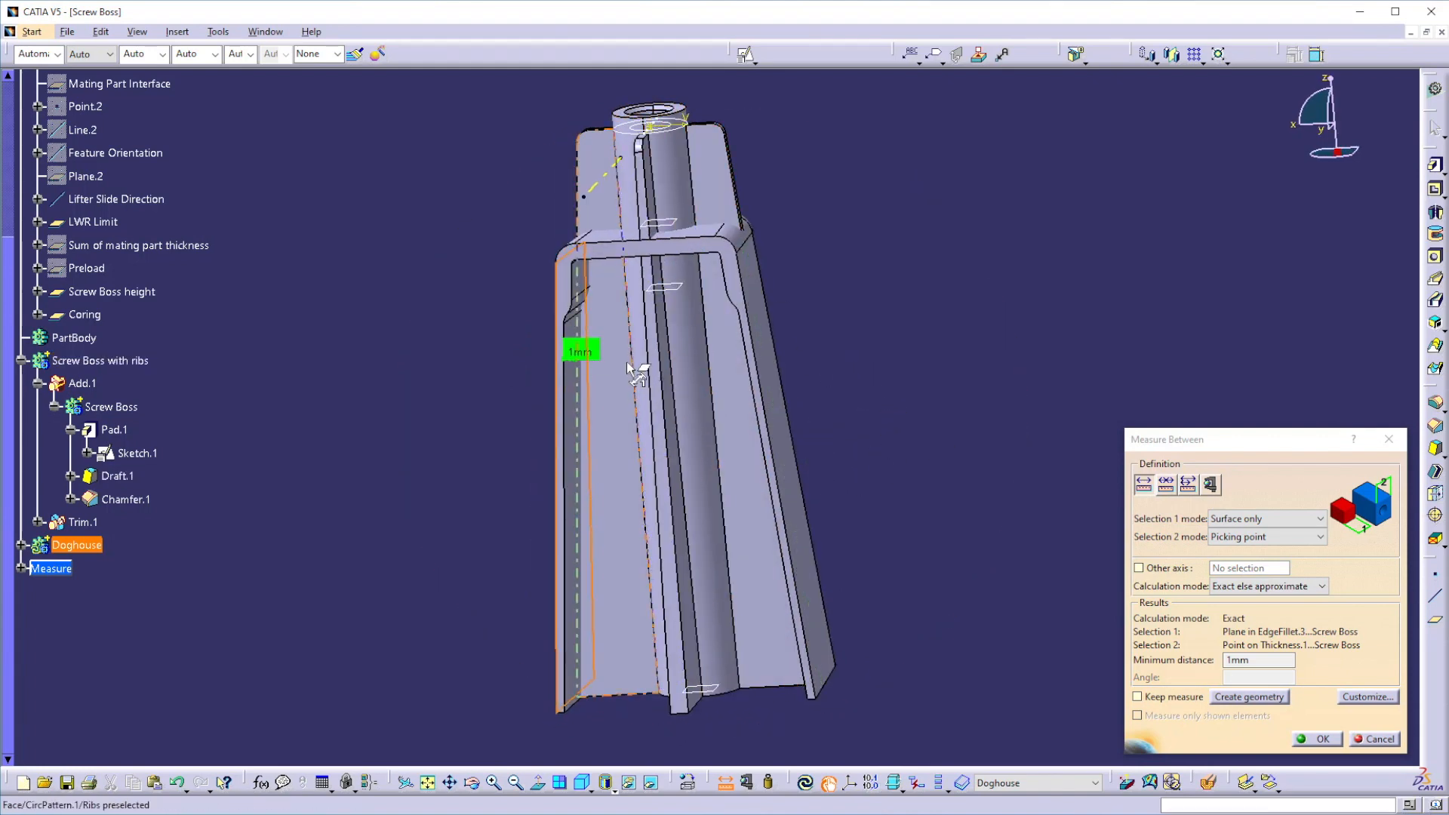
pyautogui.moveTo(896, 452)
pyautogui.mouseDown(button='middle')
pyautogui.moveTo(873, 450)
pyautogui.moveTo(890, 445)
pyautogui.mouseUp(button='middle')
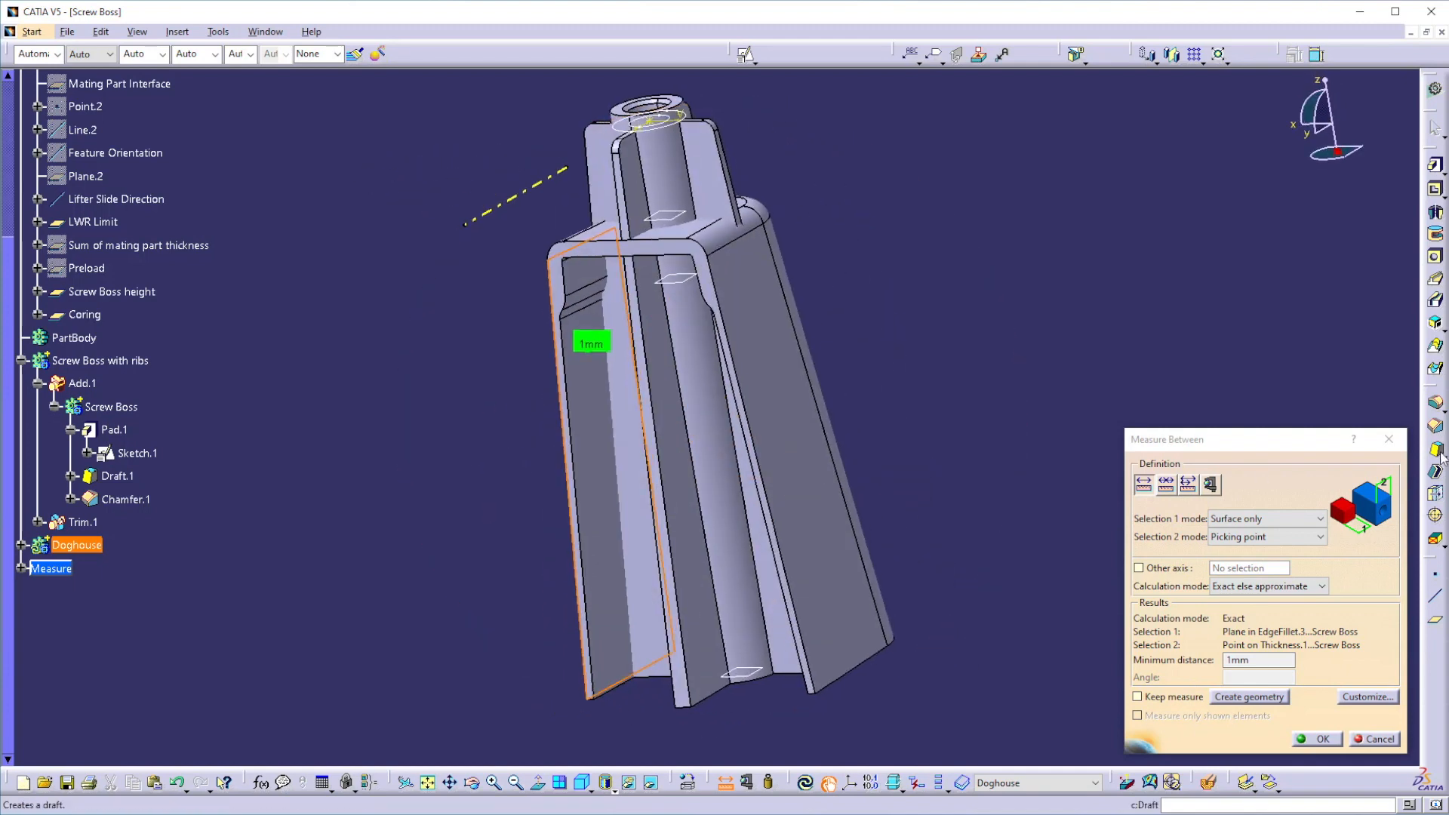
pyautogui.click(1389, 439)
# Step: Insert a new body and rename it Screw boss with Doghouse
pyautogui.rightClick(76, 545)
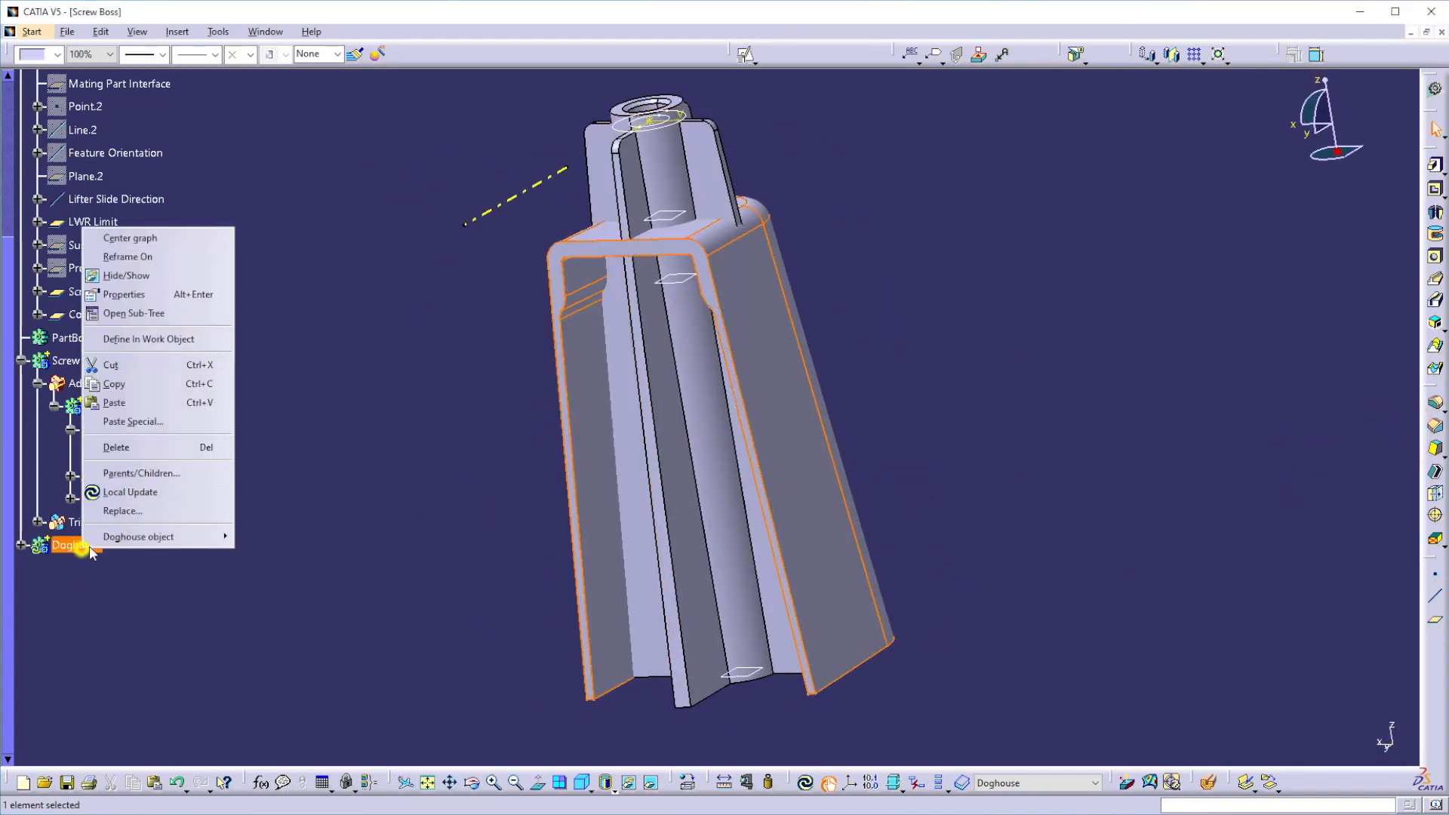
pyautogui.click(121, 496)
pyautogui.click(234, 489)
pyautogui.click(176, 31)
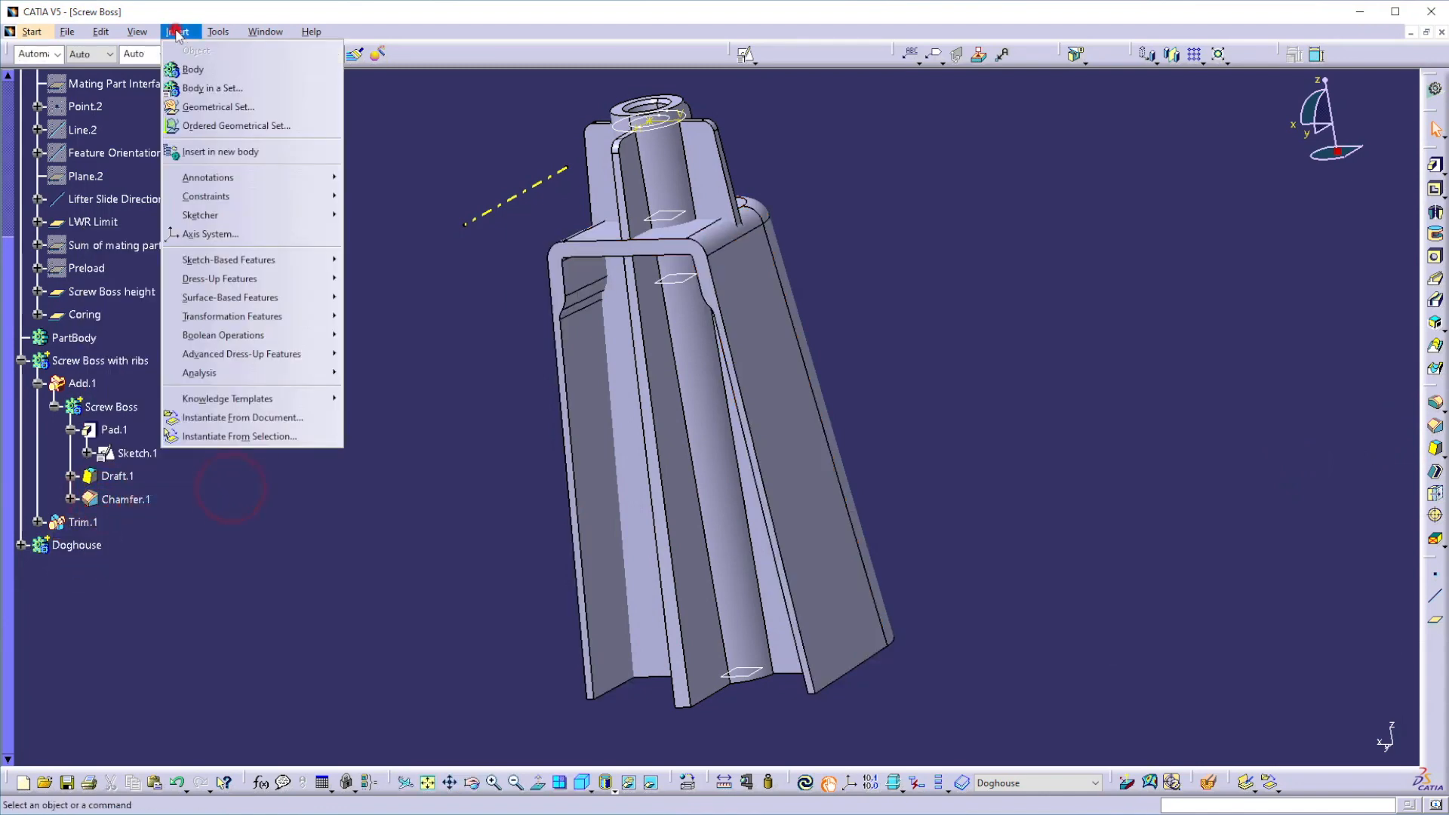
pyautogui.click(199, 65)
pyautogui.rightClick(68, 568)
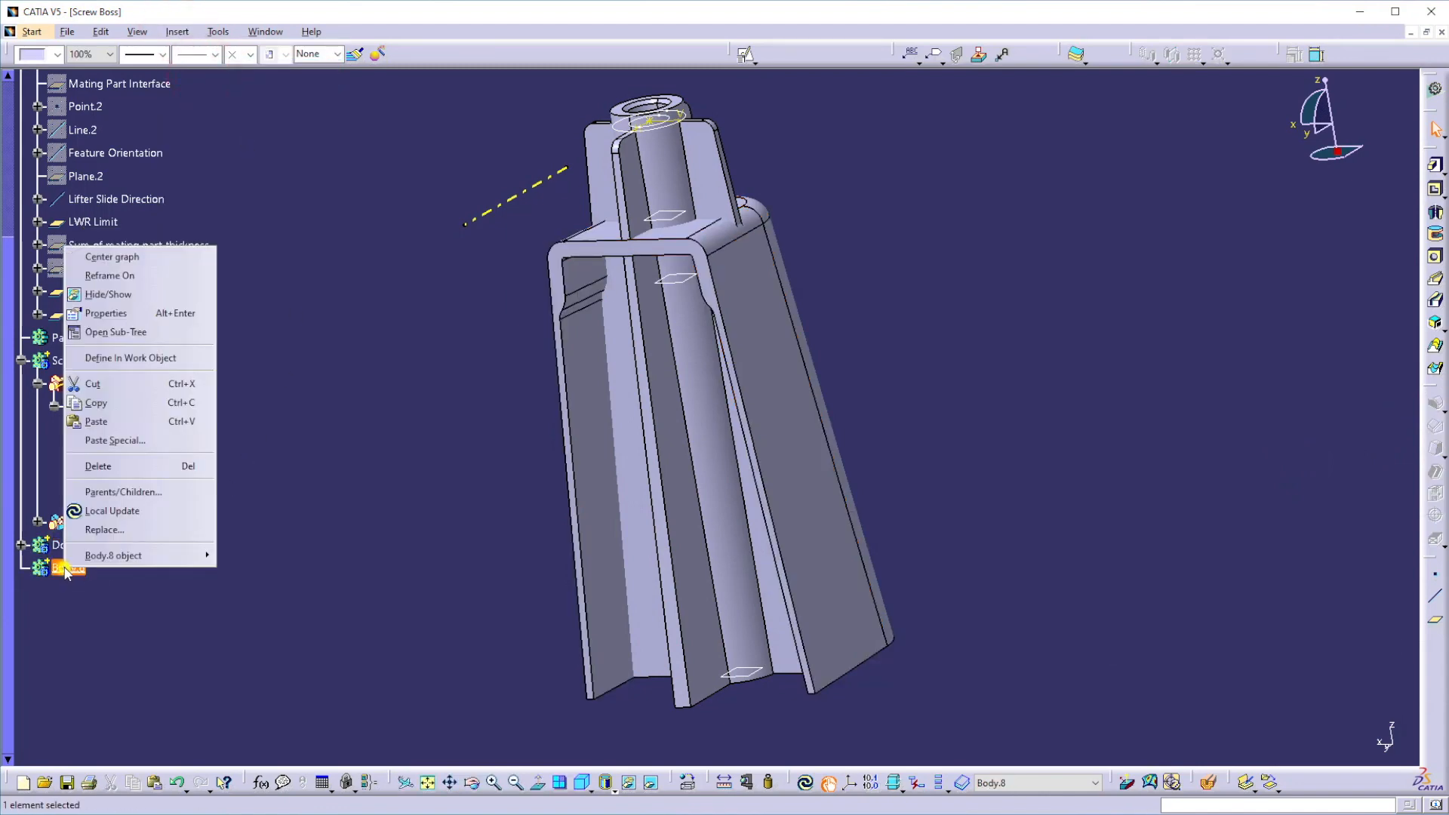
pyautogui.click(113, 315)
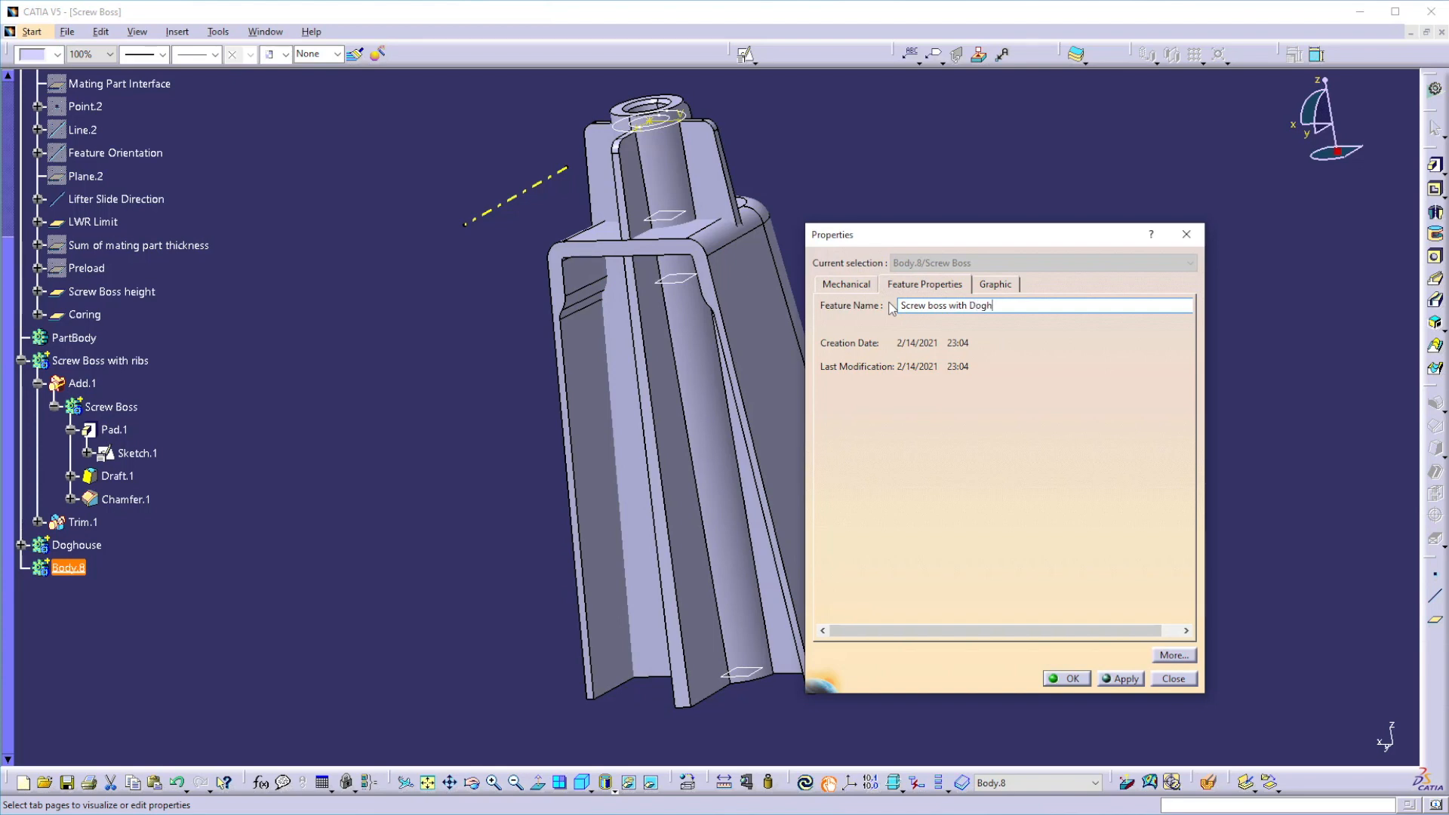
pyautogui.press('Return')
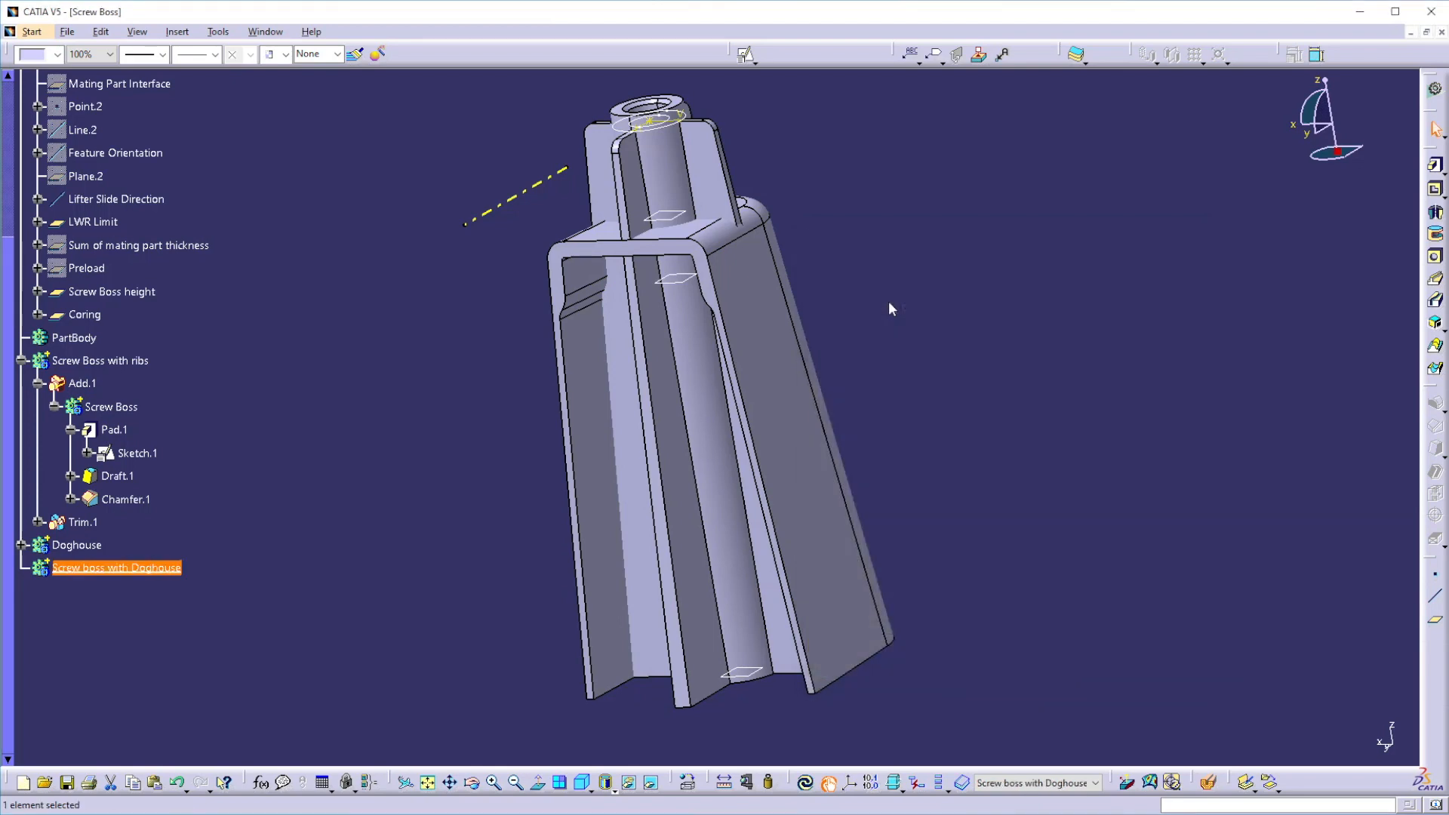
pyautogui.click(237, 584)
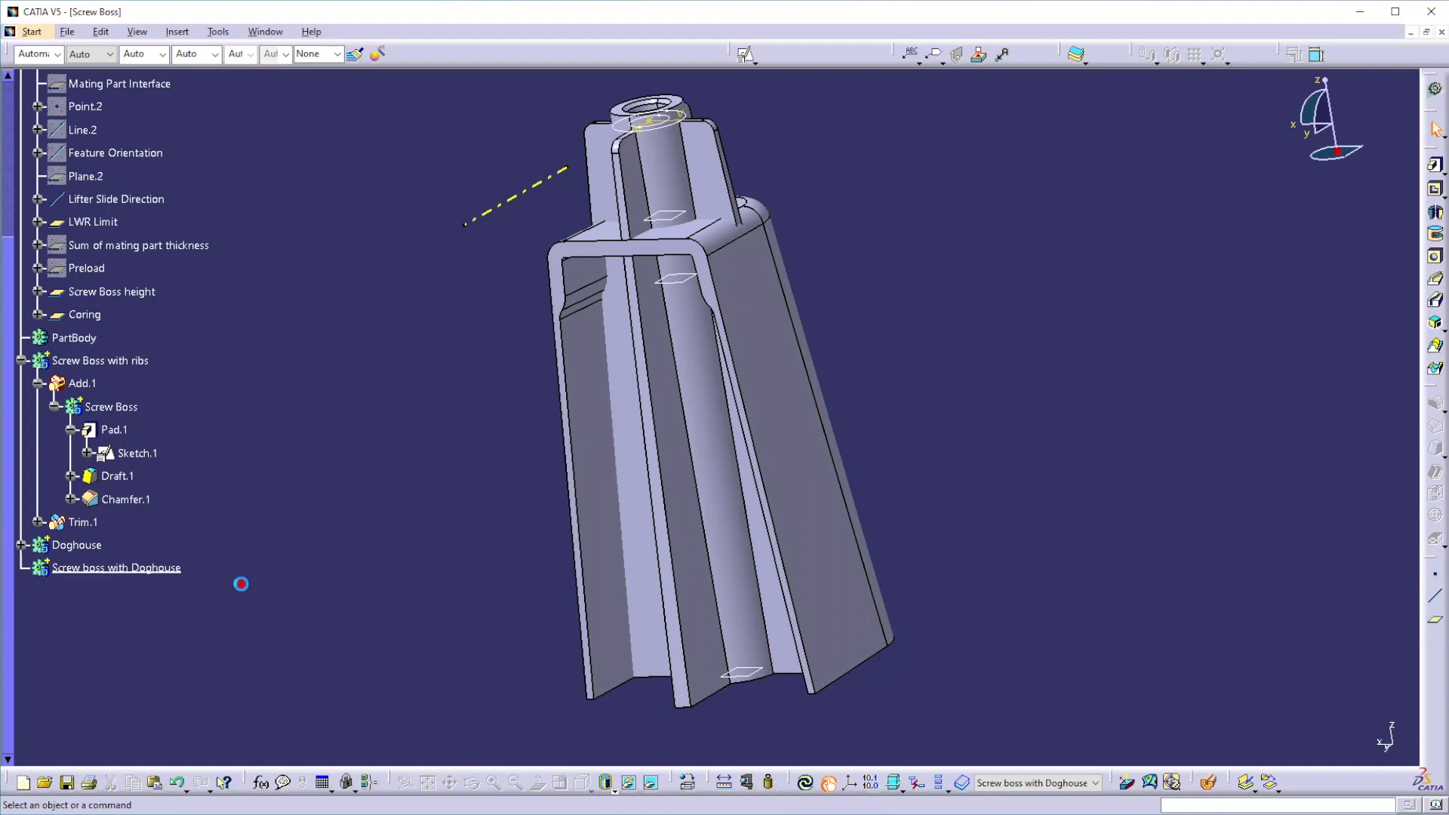
# Step: Add the Screw Boss with ribs body to the Screw boss with Doghouse body
pyautogui.rightClick(94, 360)
pyautogui.moveTo(181, 668)
pyautogui.click(299, 478)
pyautogui.click(96, 563)
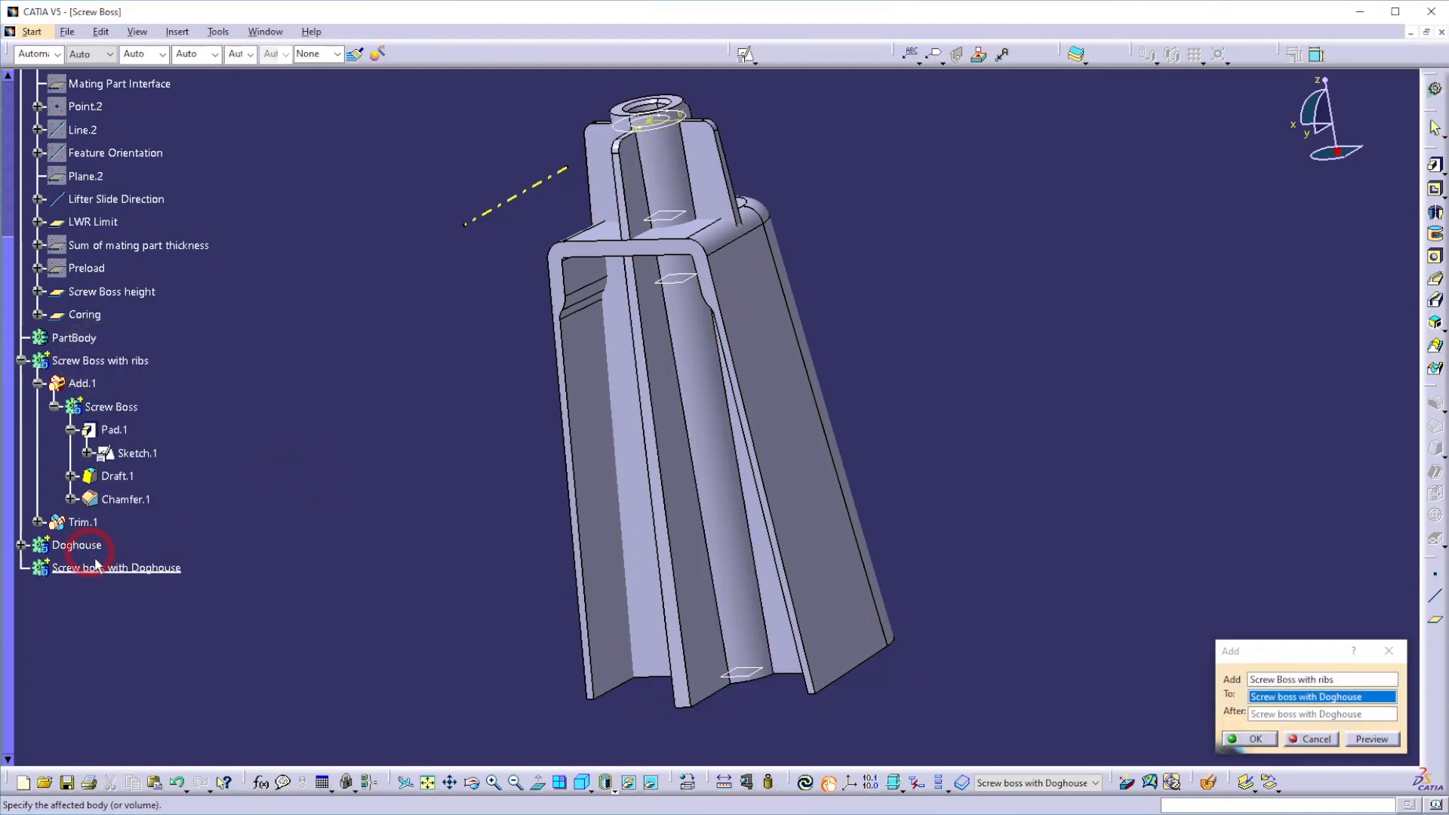
pyautogui.click(102, 571)
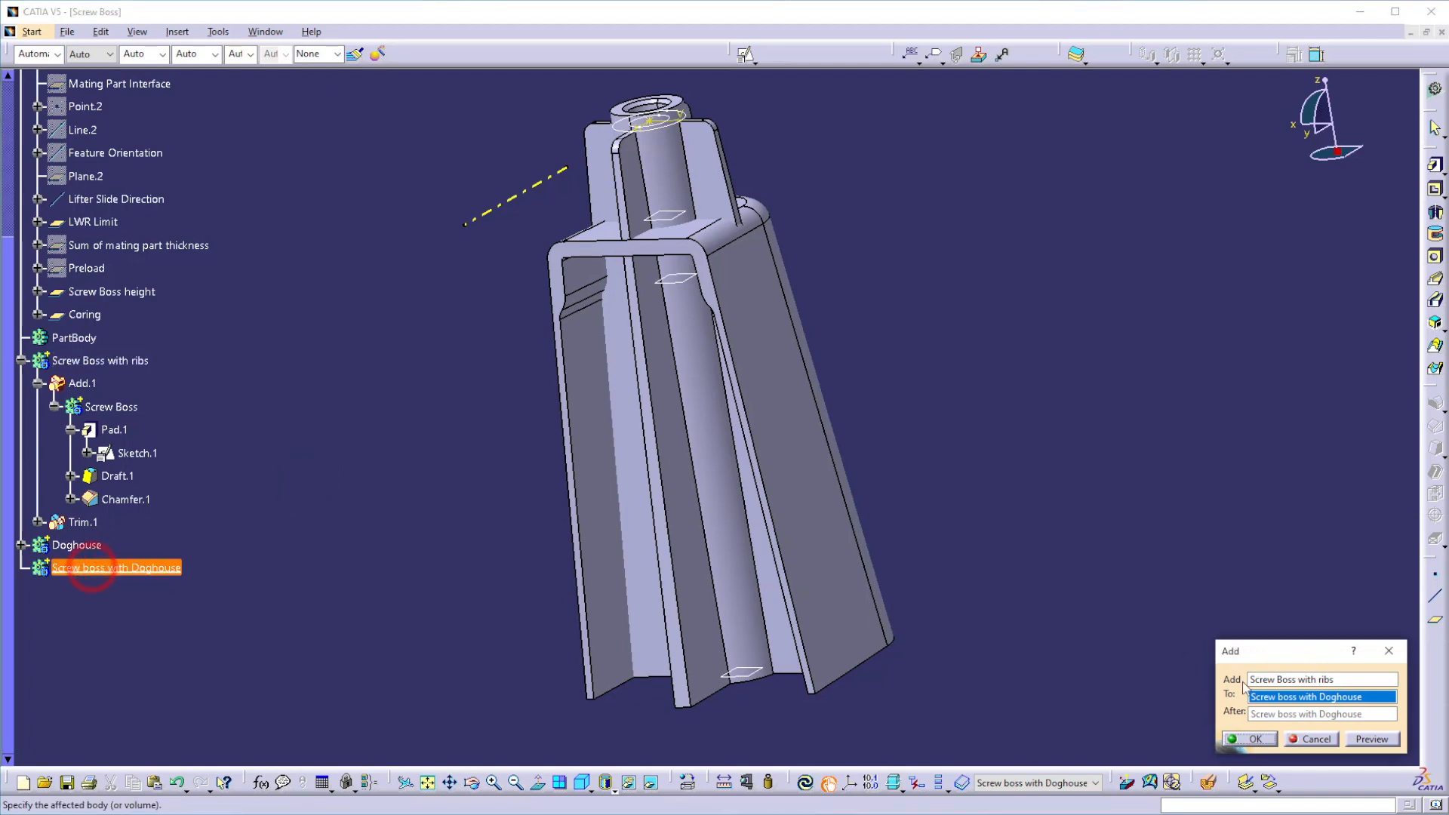
pyautogui.click(1245, 740)
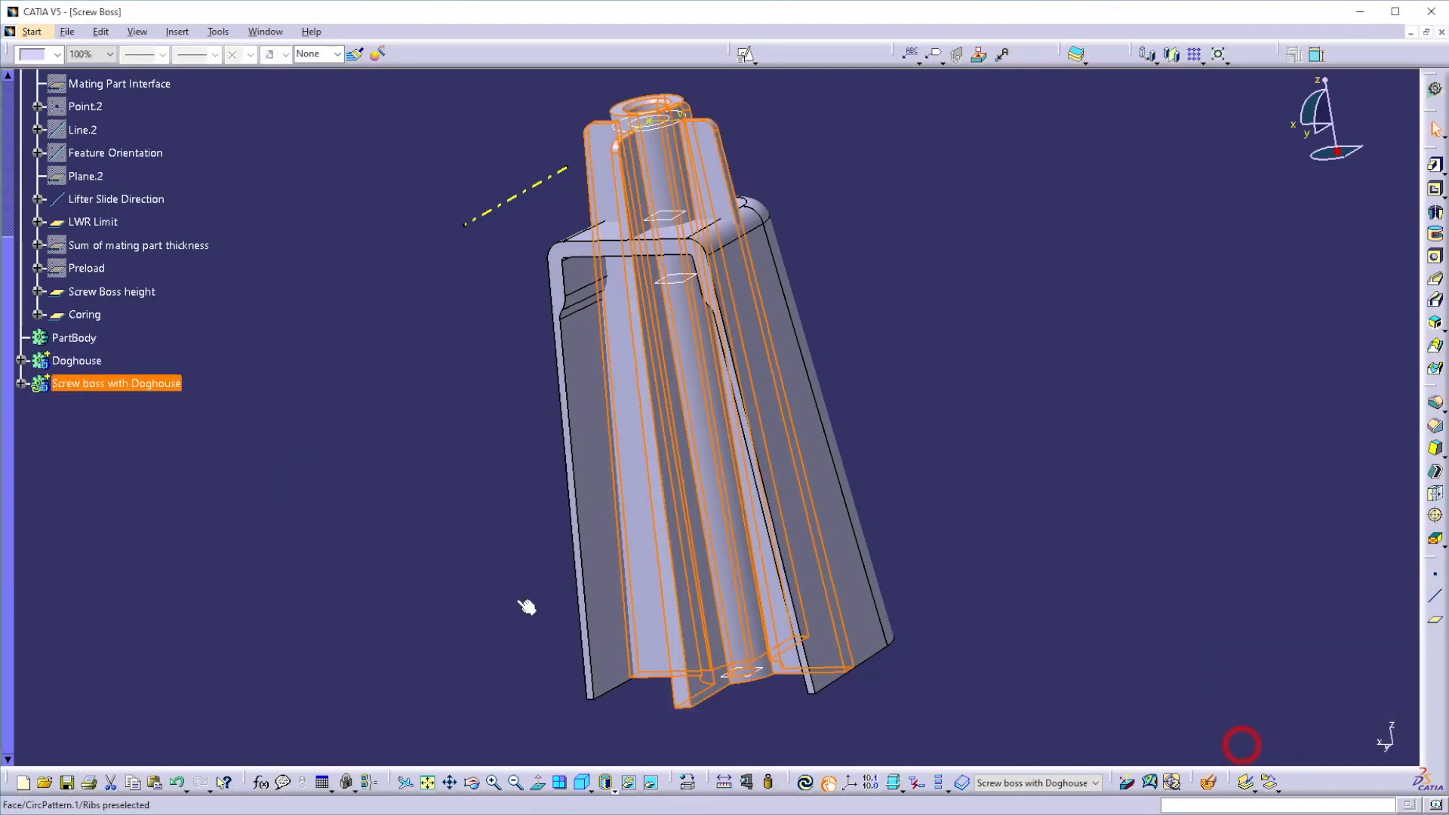
# Step: Union Trim the Doghouse with the Screw boss with Doghouse body, choosing the face at the boss's lower hole as face to remove
pyautogui.rightClick(80, 361)
pyautogui.moveTo(153, 680)
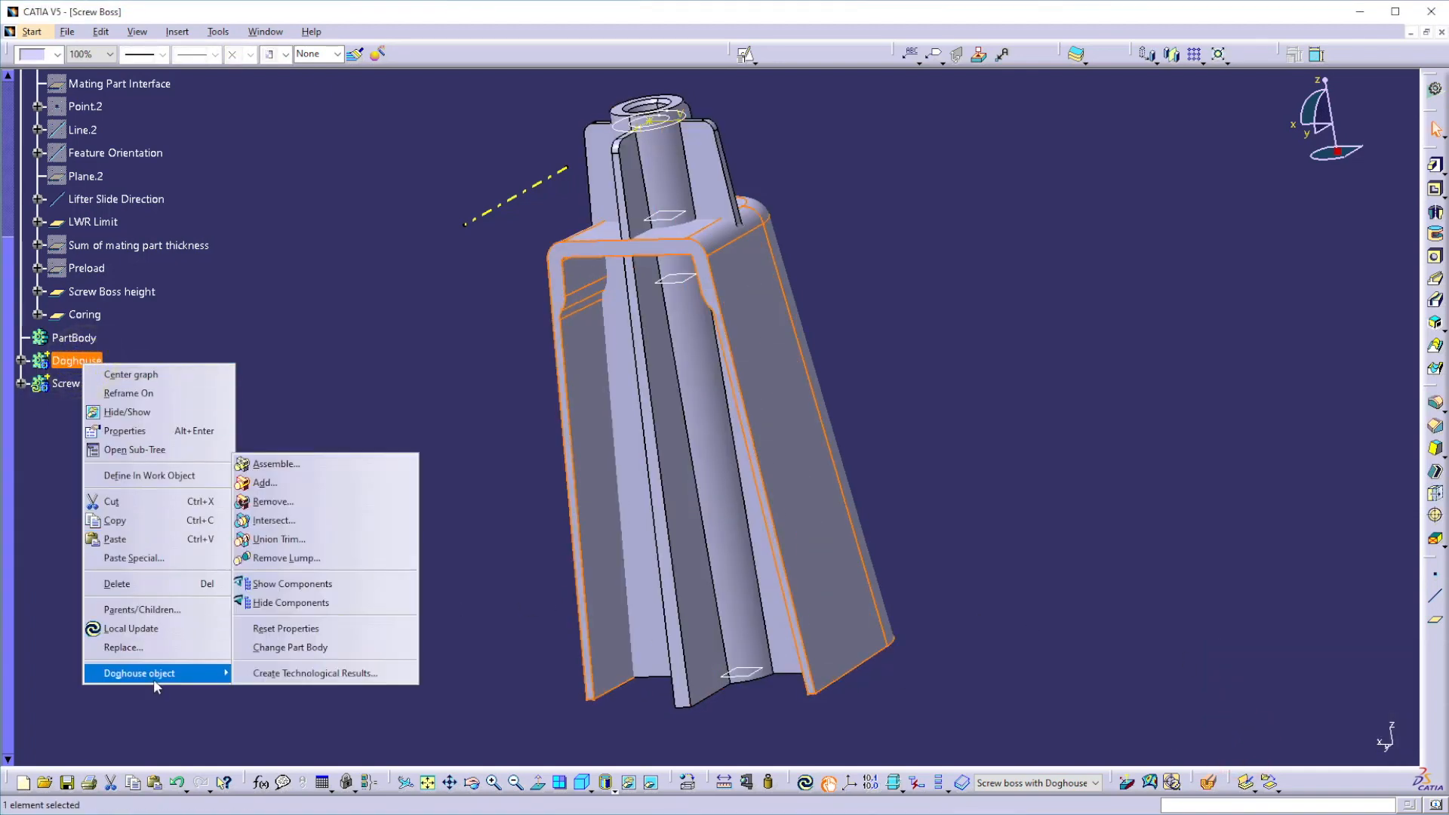
pyautogui.click(276, 541)
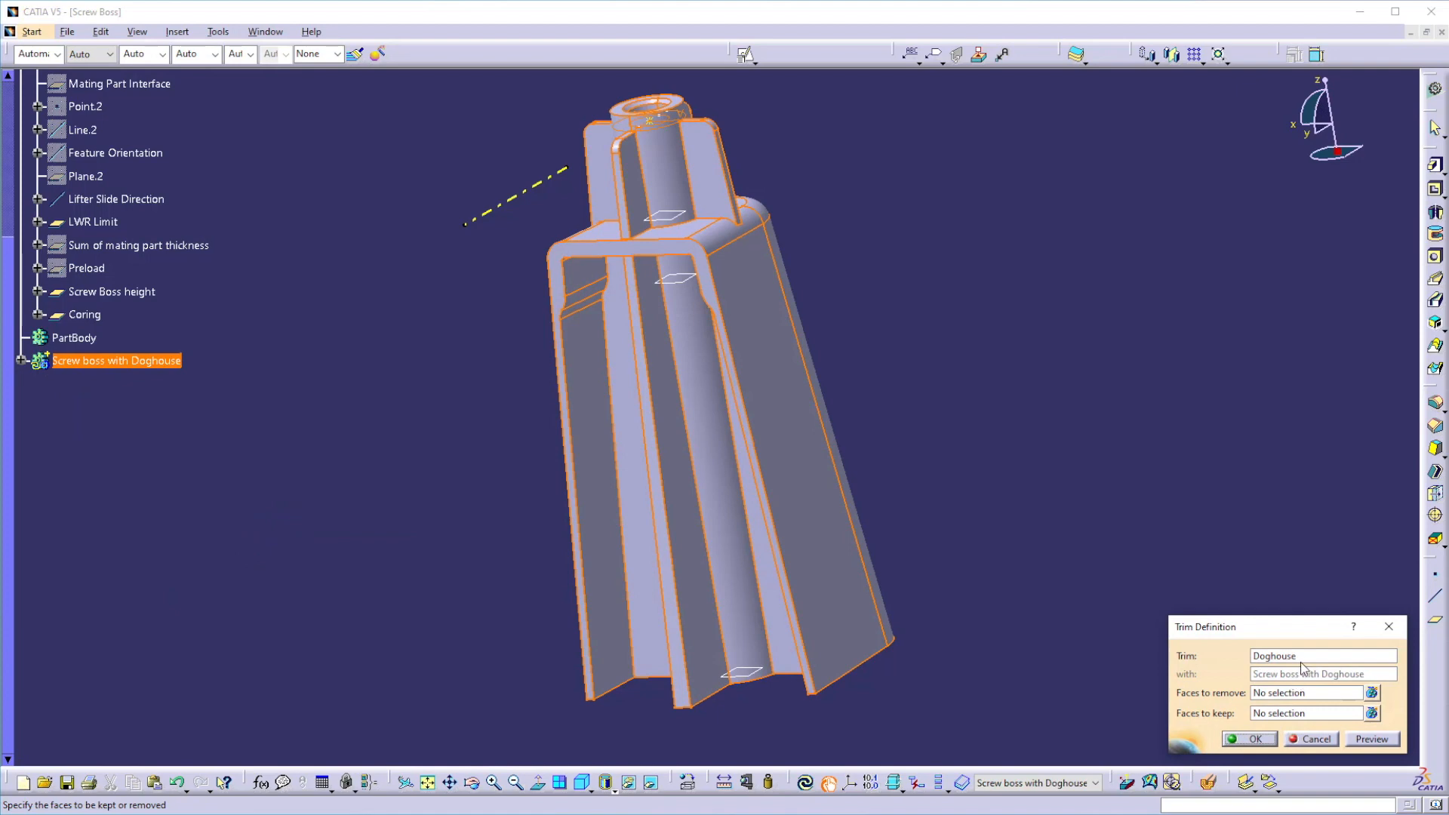
pyautogui.moveTo(877, 668); pyautogui.dragTo(708, 563, button='middle')
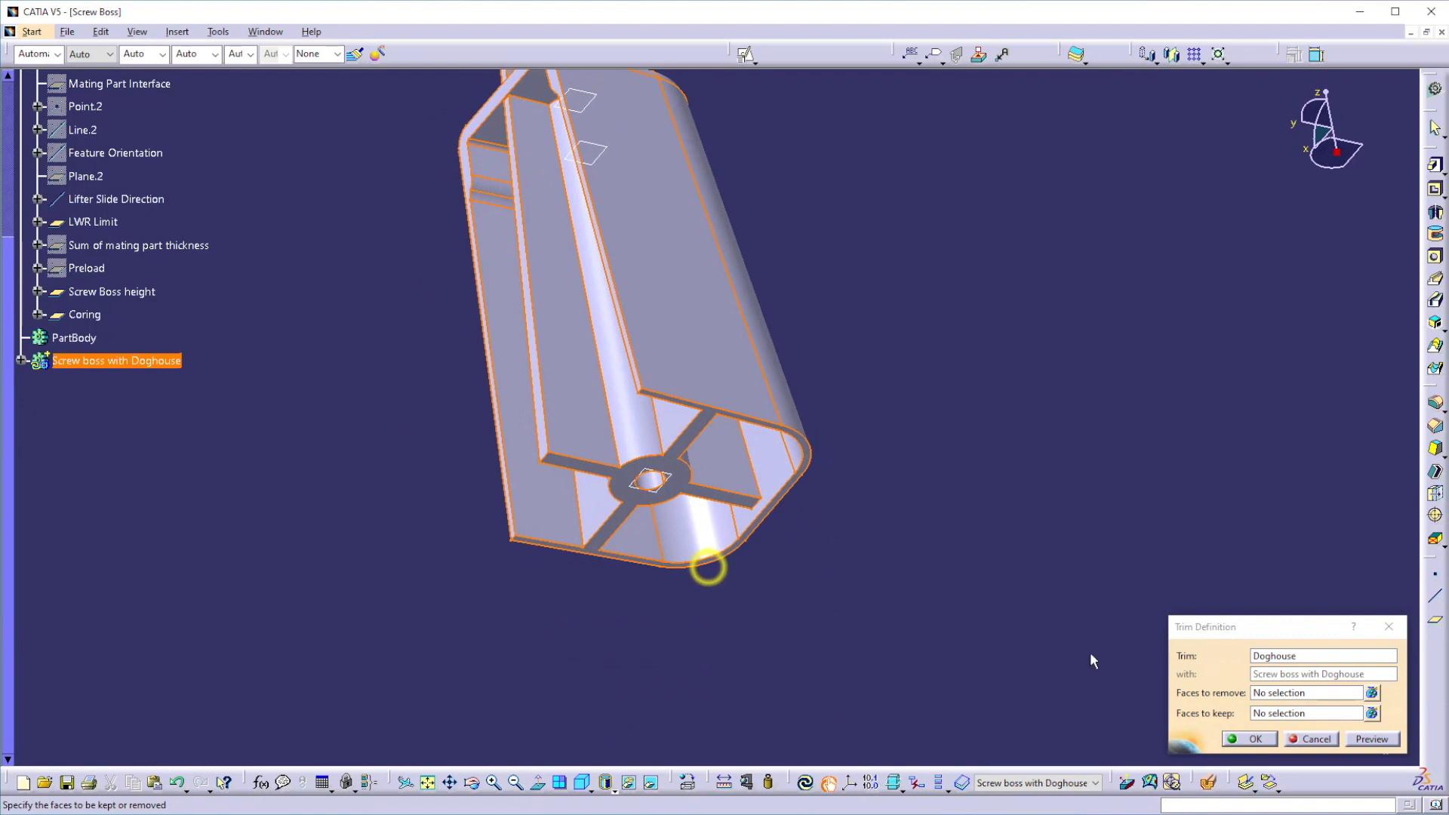
pyautogui.click(1264, 692)
pyautogui.moveTo(641, 662); pyautogui.dragTo(679, 509, button='middle')
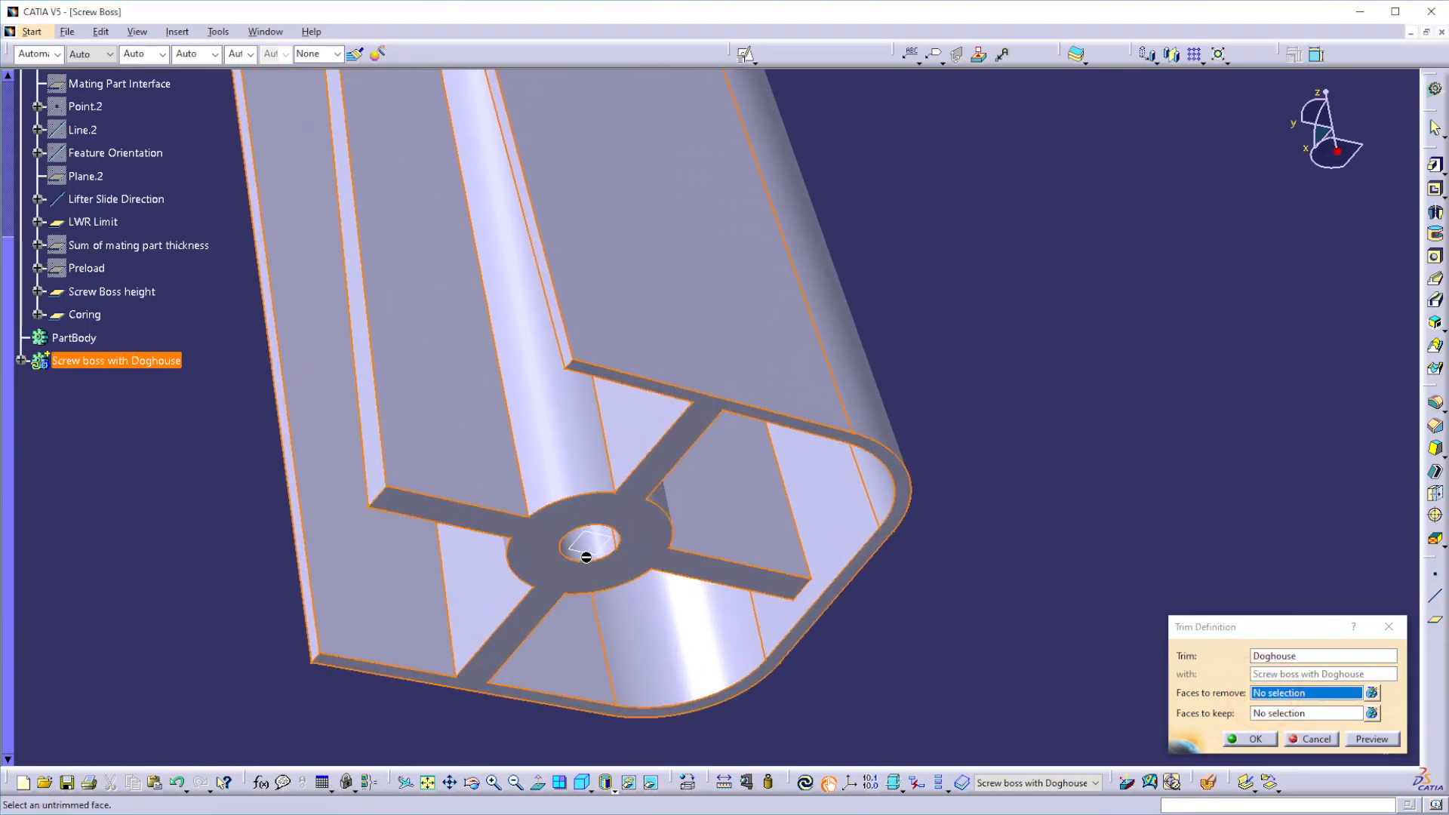
pyautogui.click(601, 555)
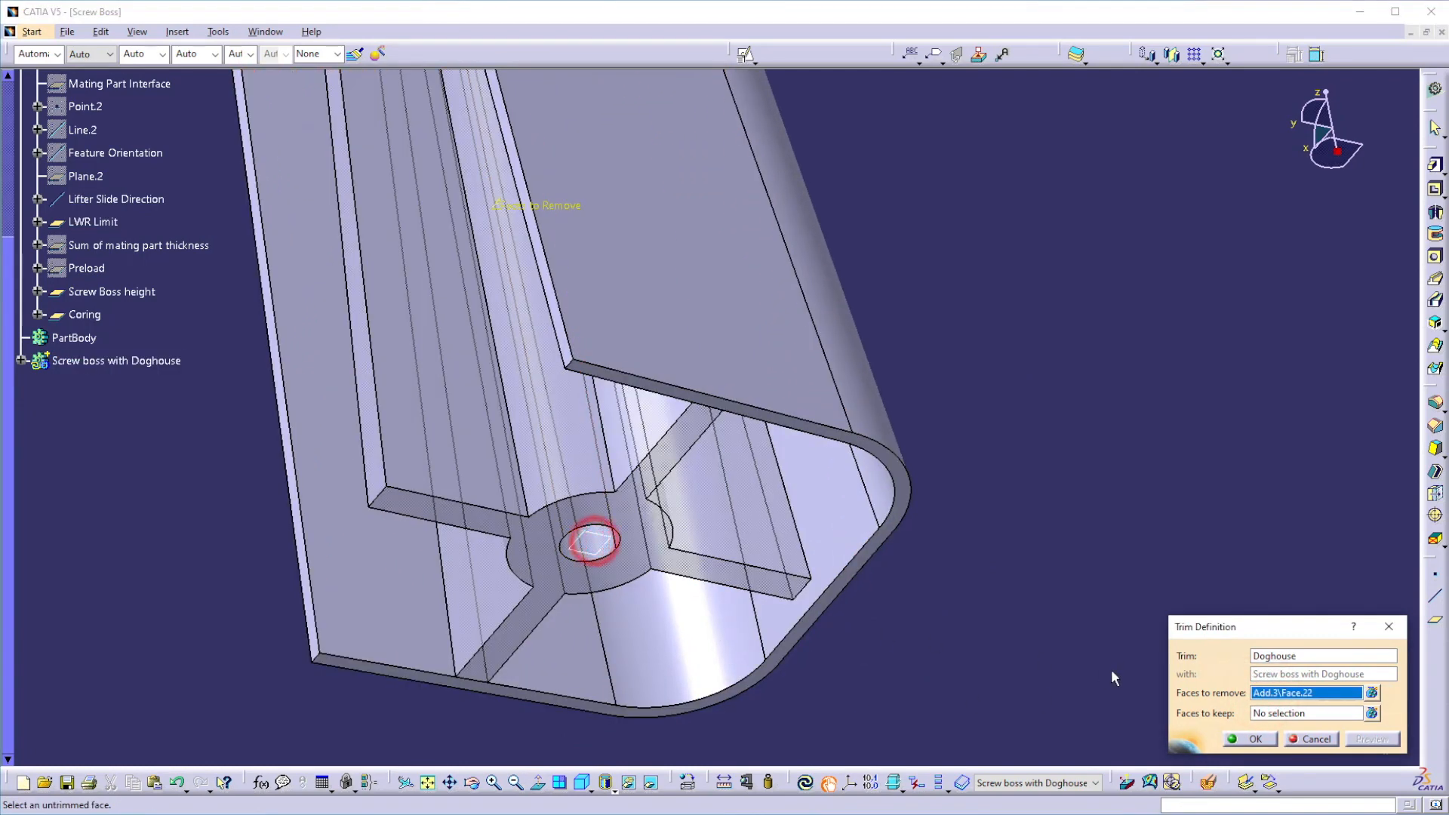
pyautogui.click(1254, 739)
pyautogui.moveTo(1254, 737); pyautogui.dragTo(400, 521, button='middle')
pyautogui.click(990, 497)
pyautogui.moveTo(700, 513); pyautogui.dragTo(570, 582, button='middle')
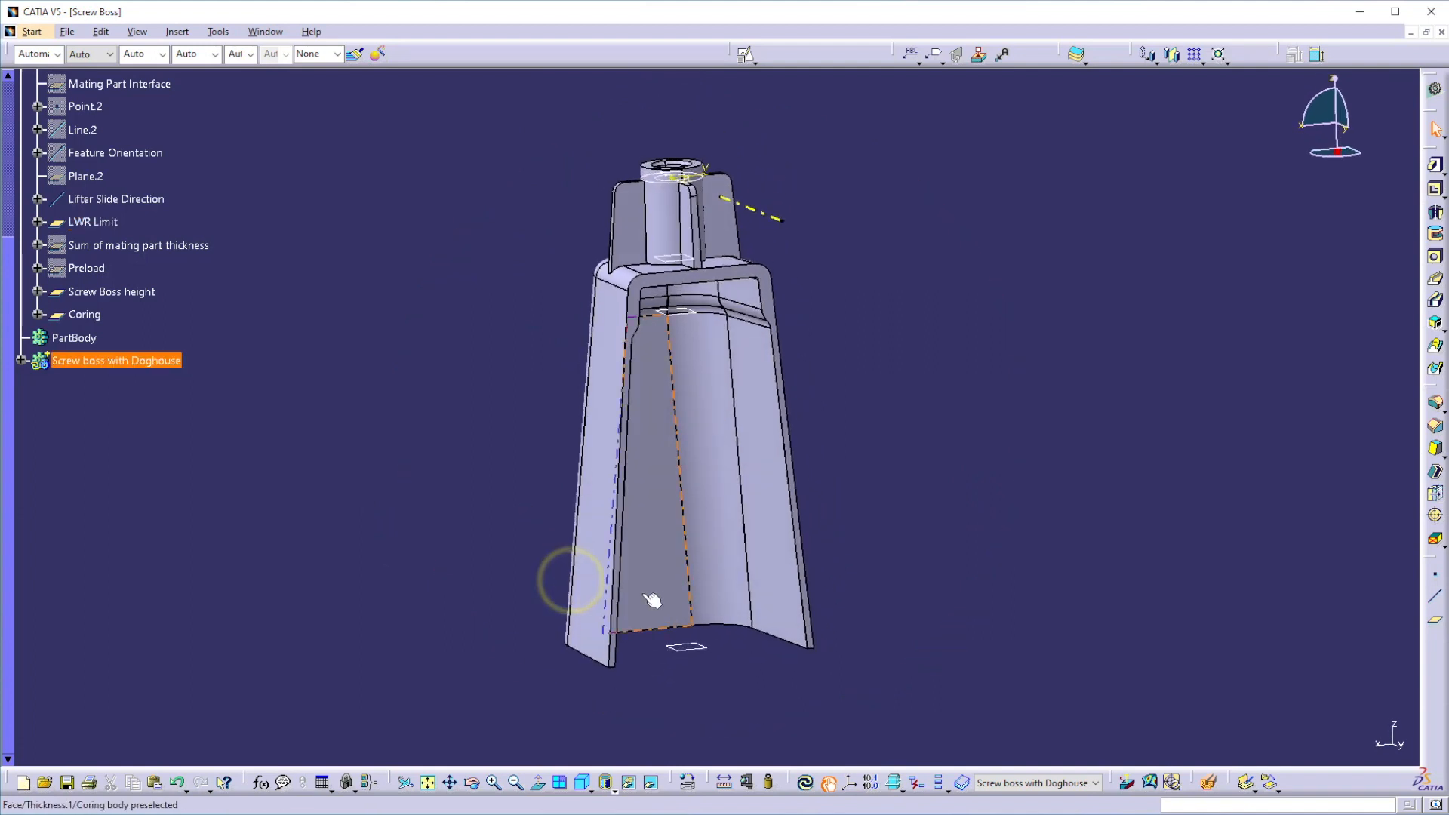
pyautogui.rightClick(114, 360)
pyautogui.click(151, 626)
pyautogui.click(337, 511)
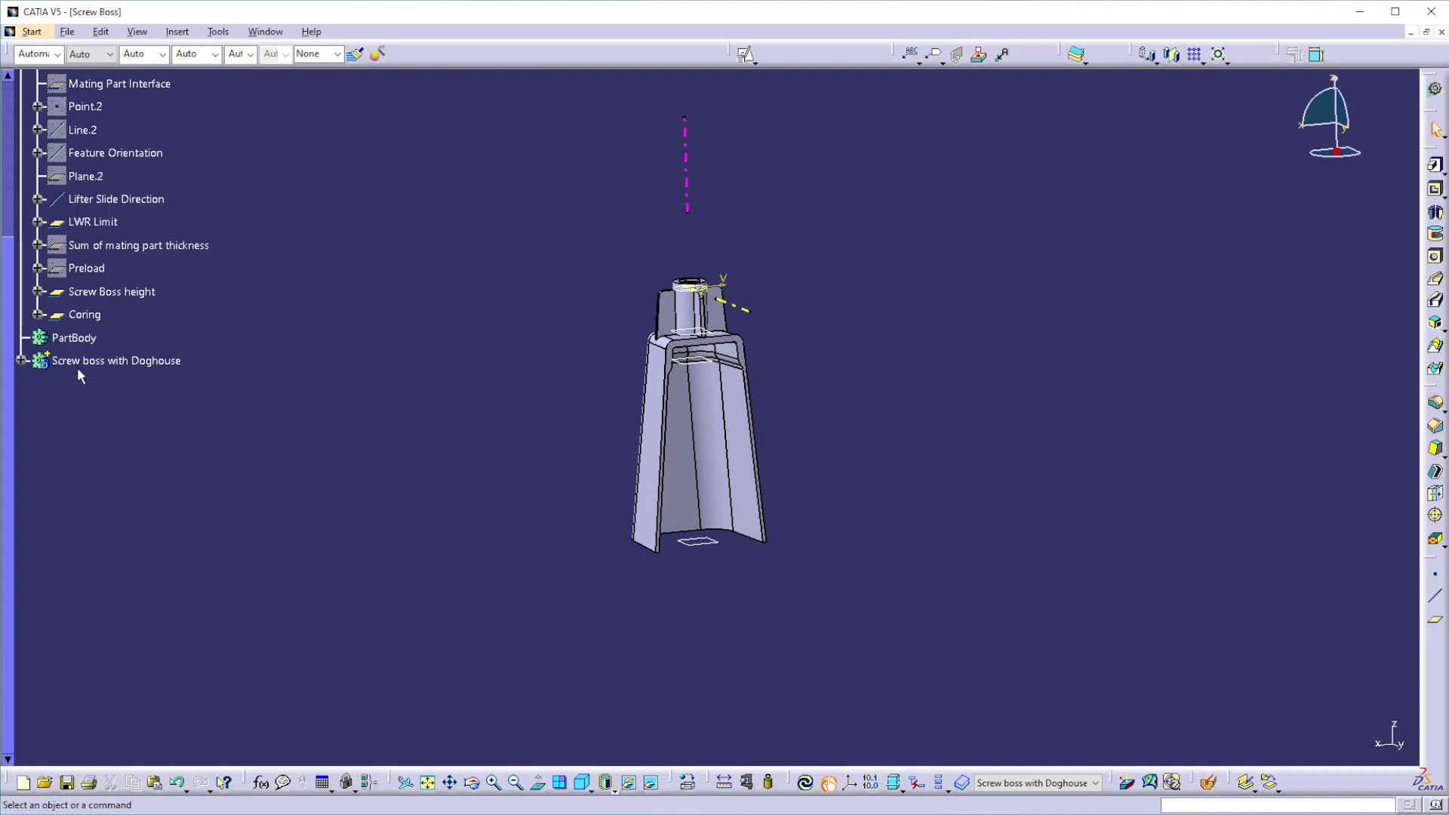
# Step: Hide the LWR Limit, Screw Boss height and Coring planes
pyautogui.click(704, 545)
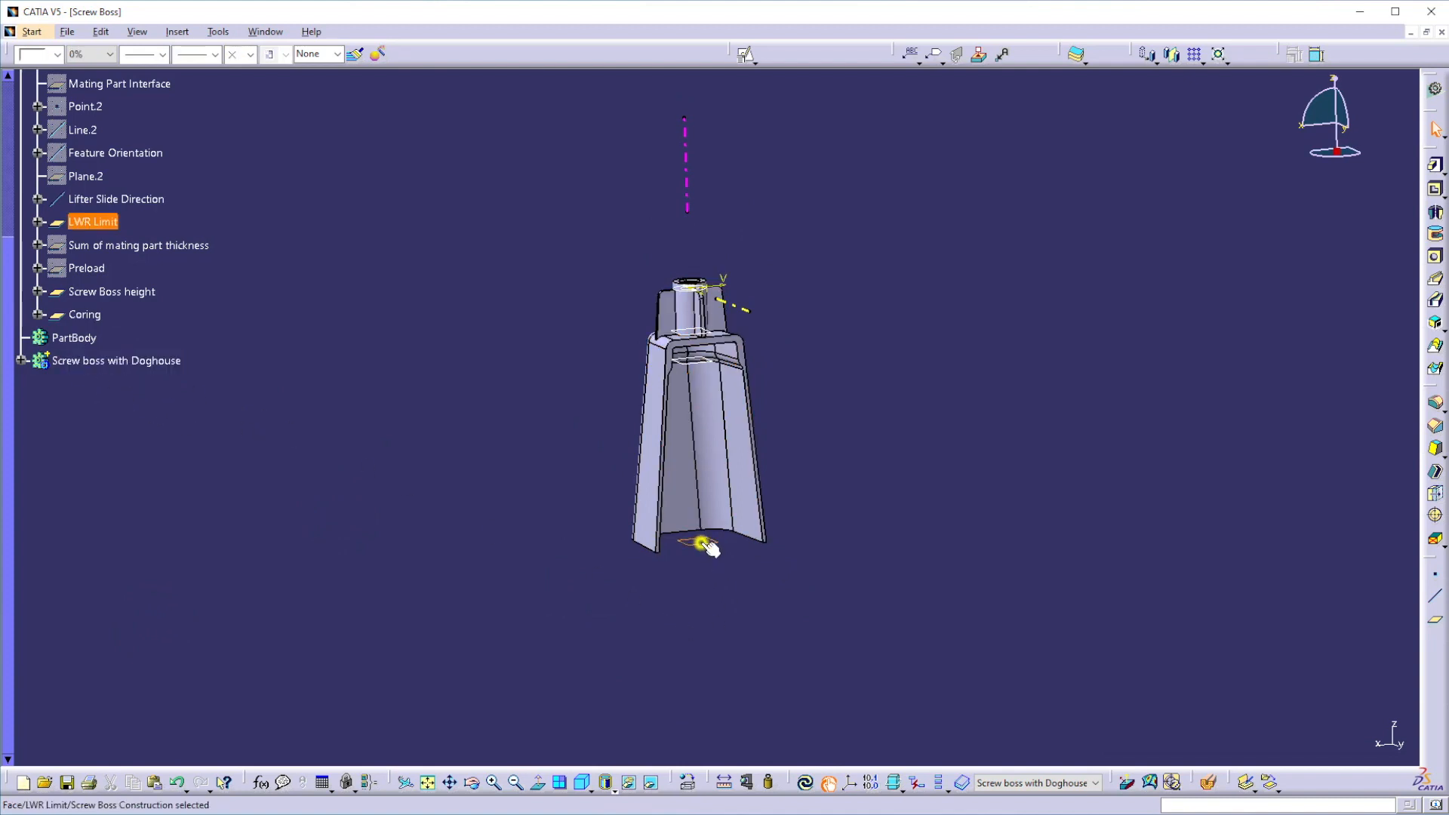
pyautogui.rightClick(700, 545)
pyautogui.click(777, 276)
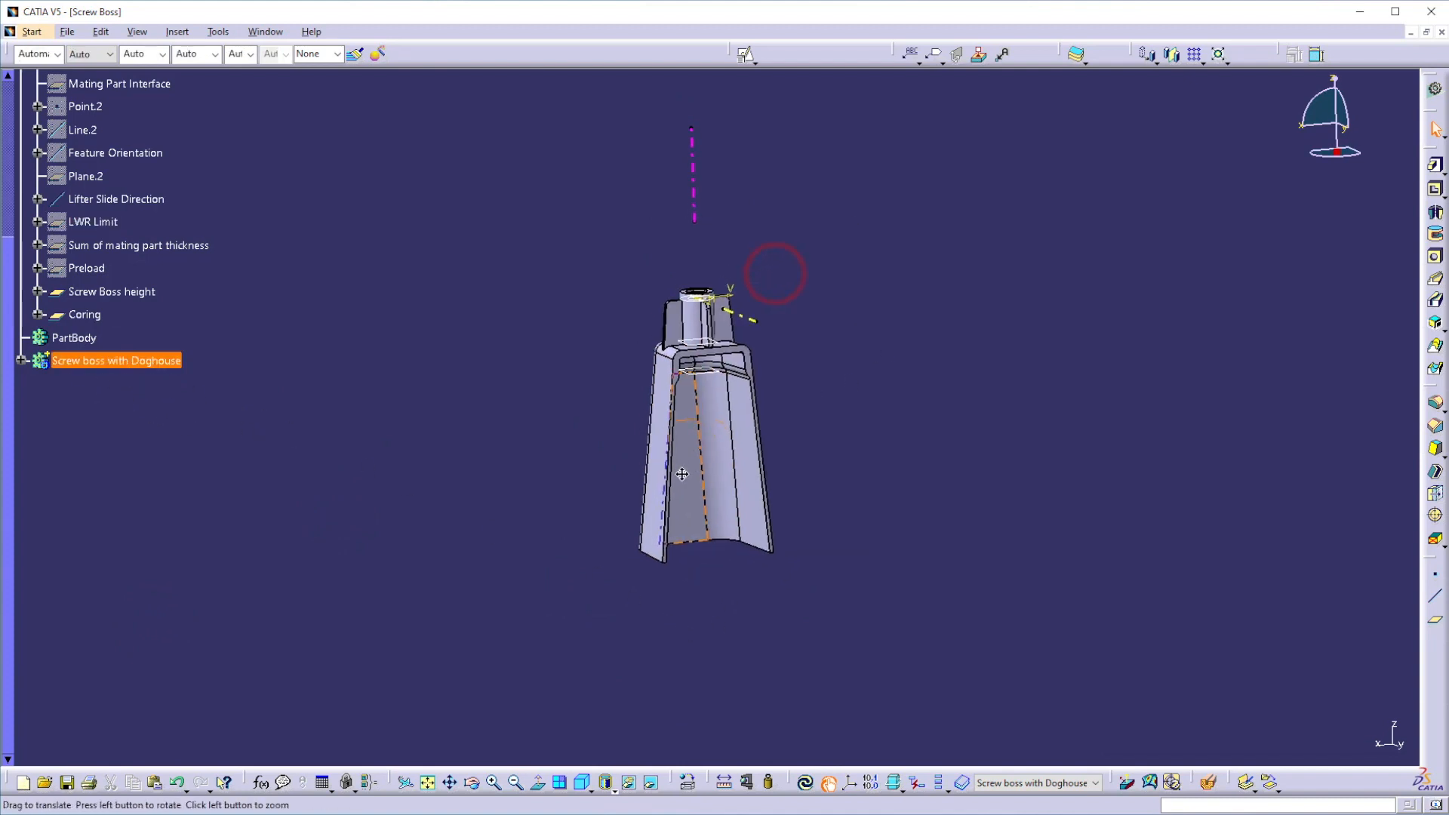
pyautogui.rightClick(94, 198)
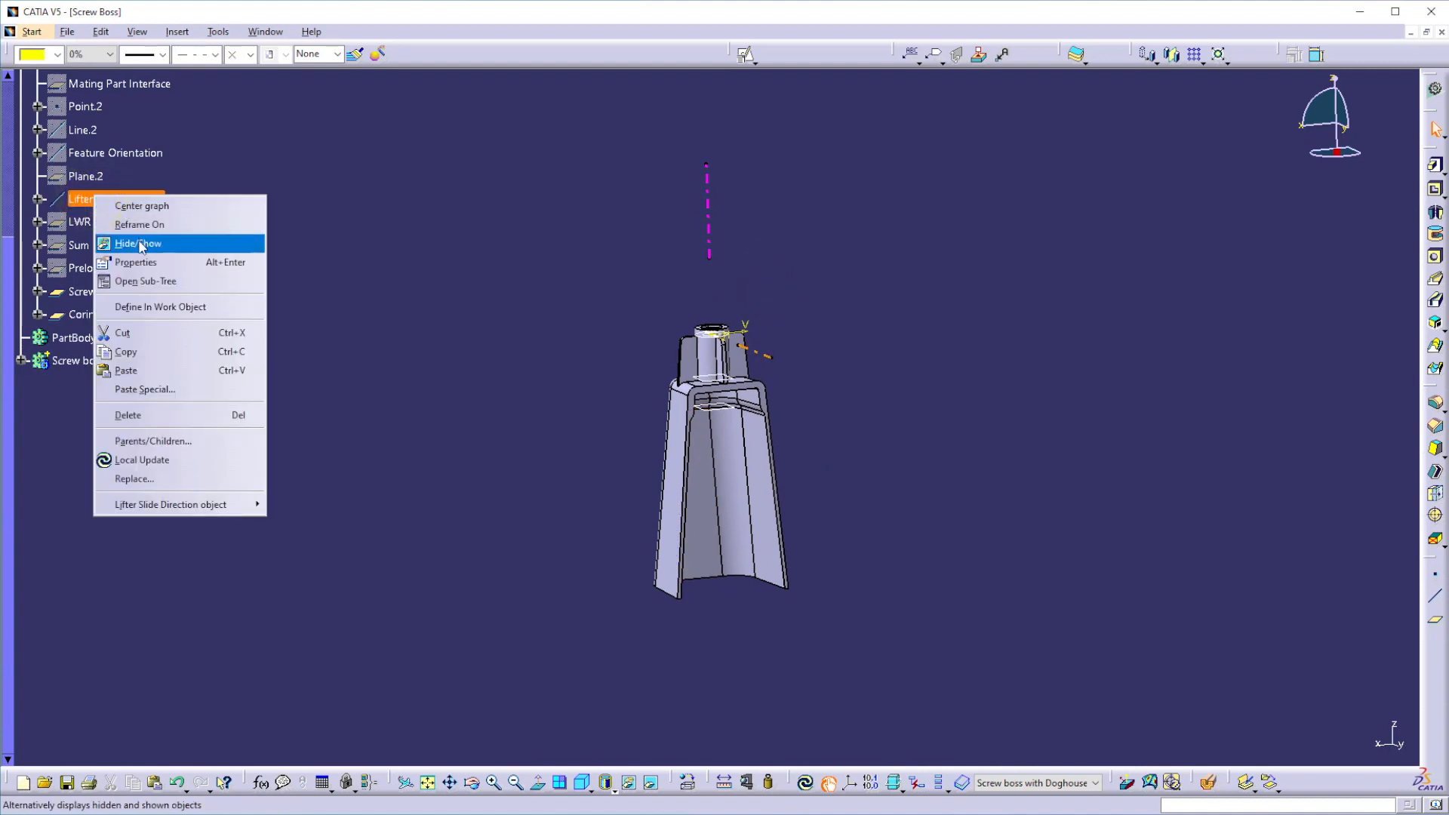
pyautogui.click(254, 252)
pyautogui.rightClick(98, 292)
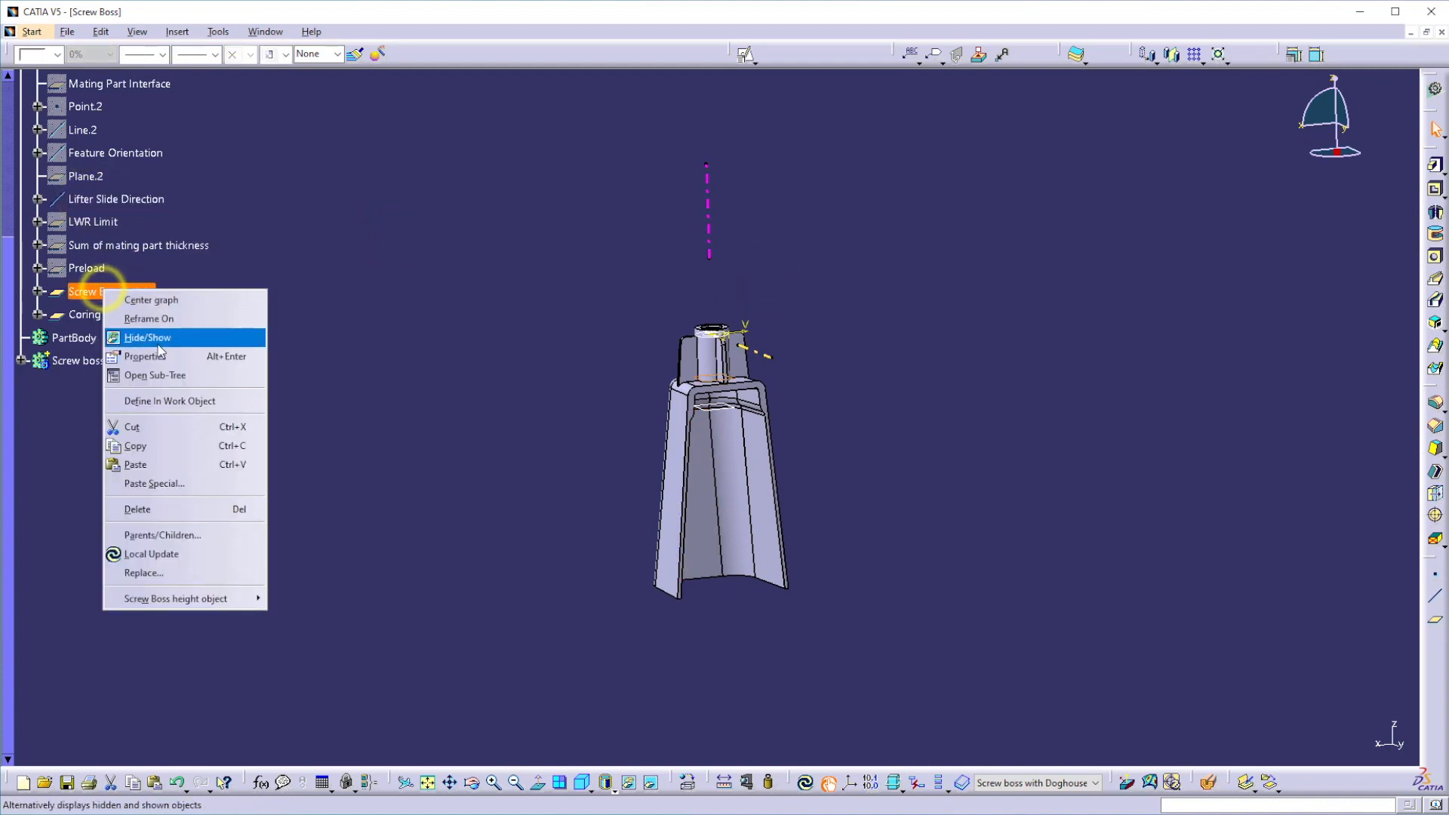
pyautogui.click(158, 338)
pyautogui.click(85, 314)
pyautogui.rightClick(84, 314)
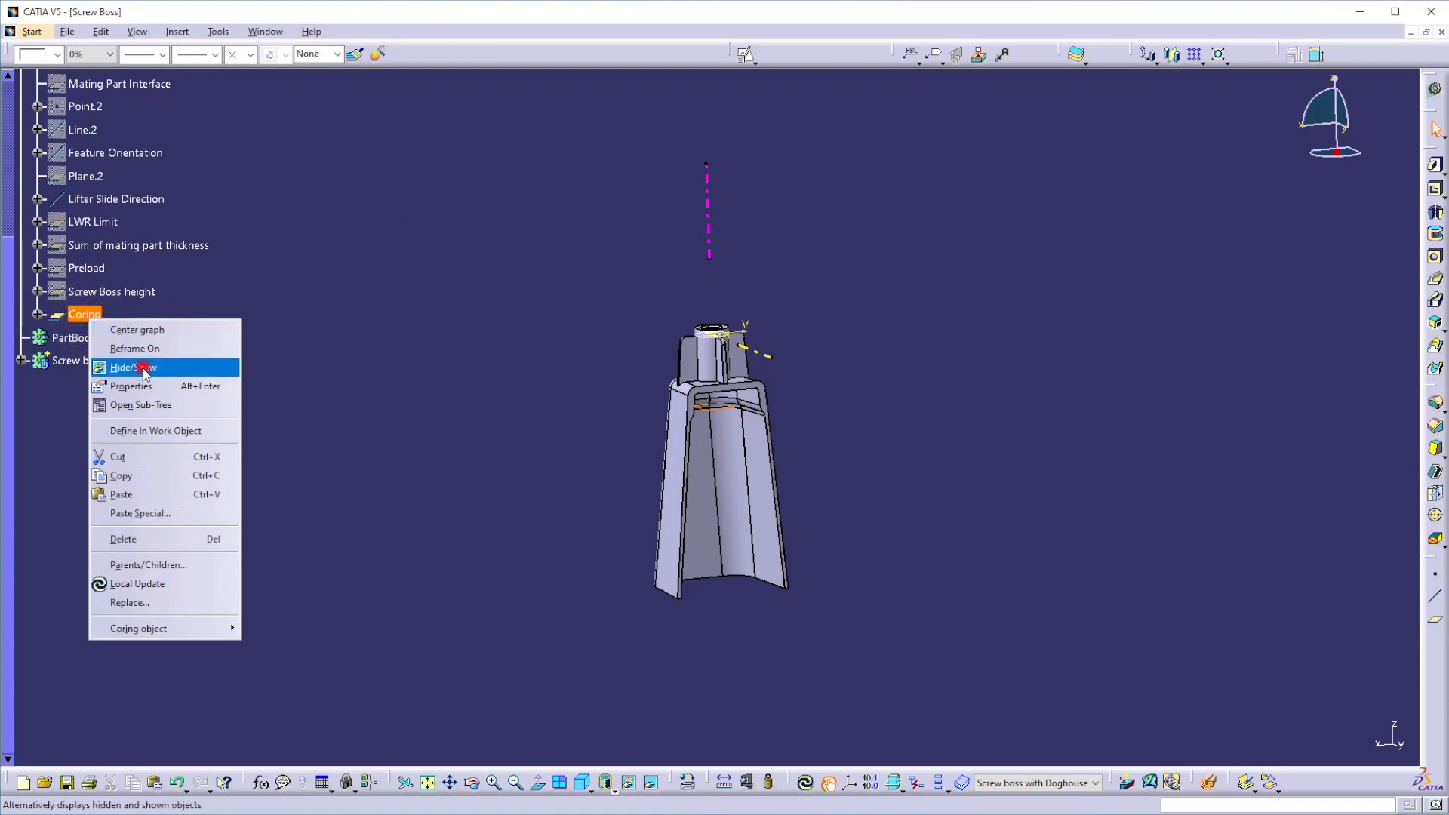
pyautogui.click(143, 367)
pyautogui.moveTo(586, 430); pyautogui.dragTo(586, 427, button='middle')
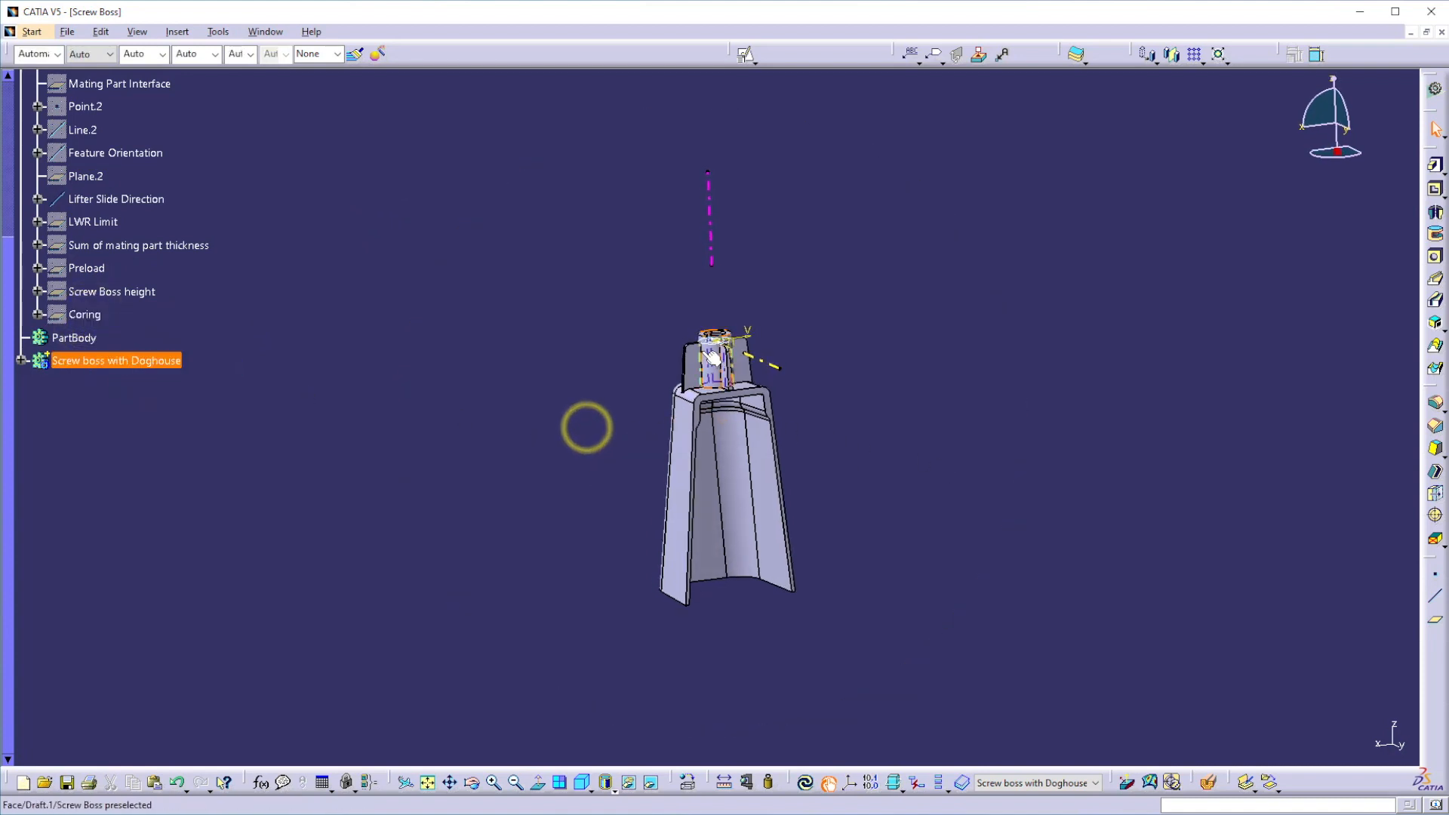
# Step: Hide the screw boss pad's sketch, Sketch.1, and collapse the Screw boss with Doghouse tree branch
pyautogui.rightClick(707, 355)
pyautogui.click(707, 355)
pyautogui.rightClick(178, 417)
pyautogui.click(227, 468)
pyautogui.click(21, 277)
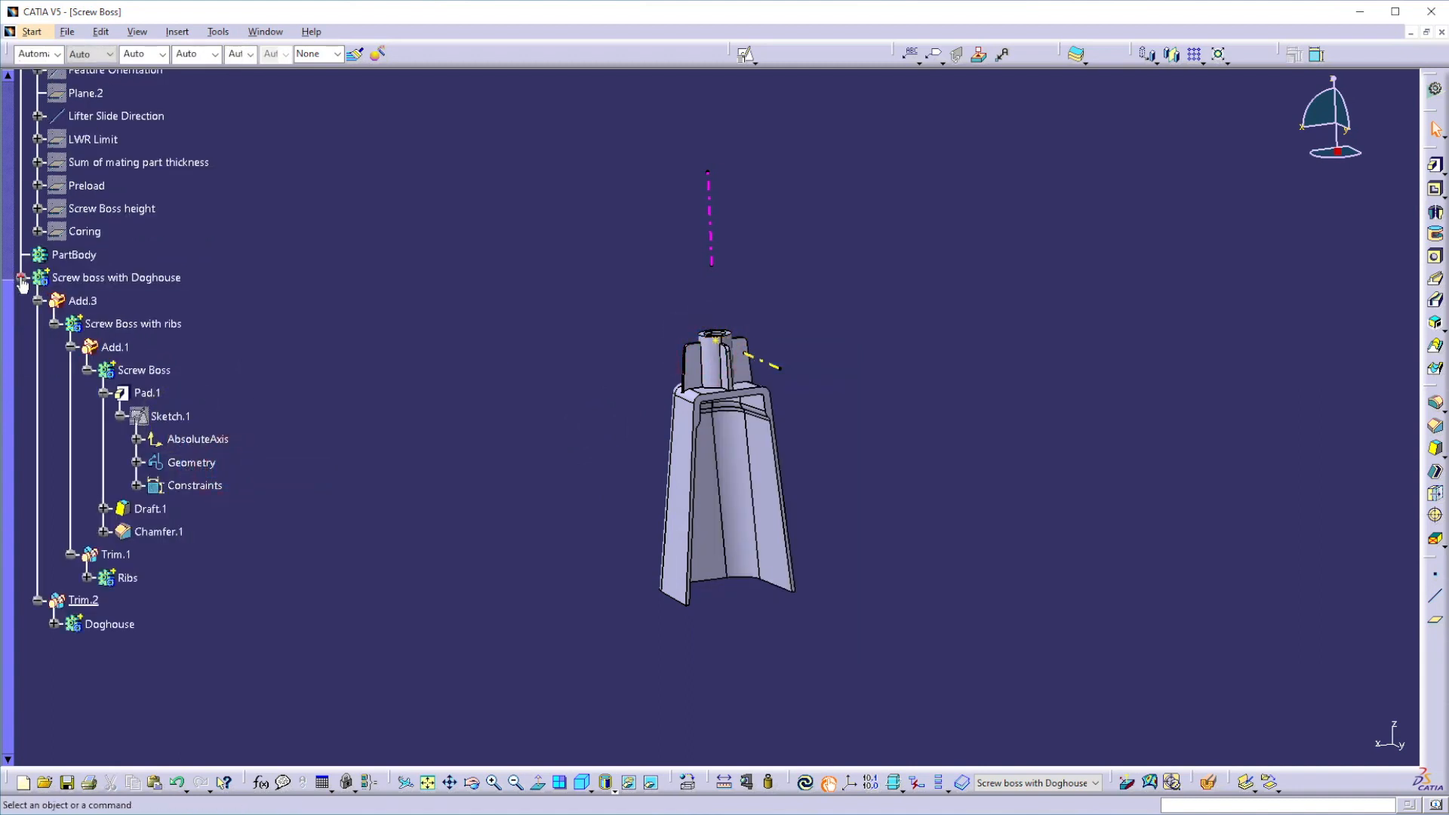
# Step: Colour the whole Screw boss with Doghouse body medium blue
pyautogui.click(123, 279)
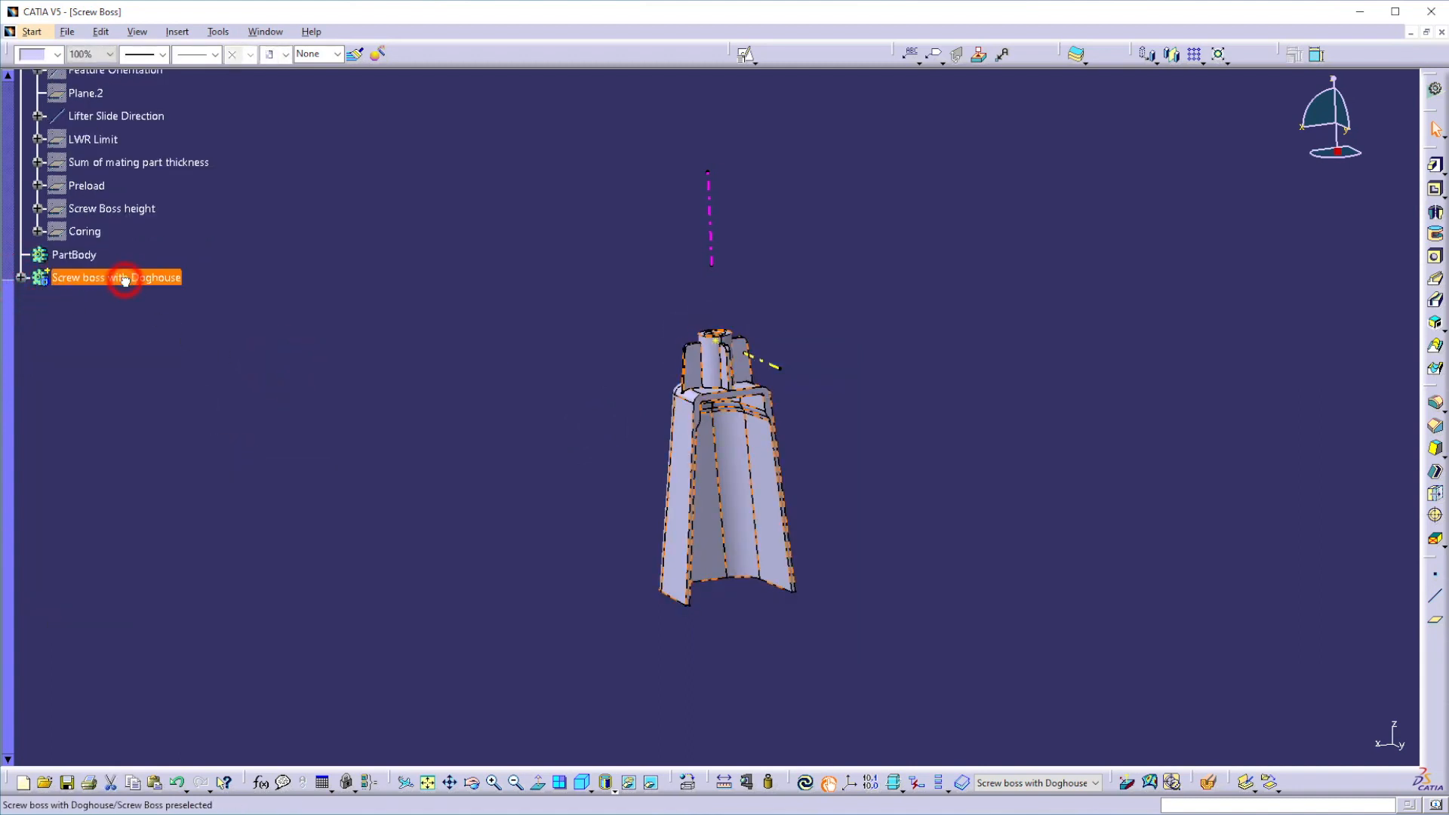
pyautogui.click(58, 55)
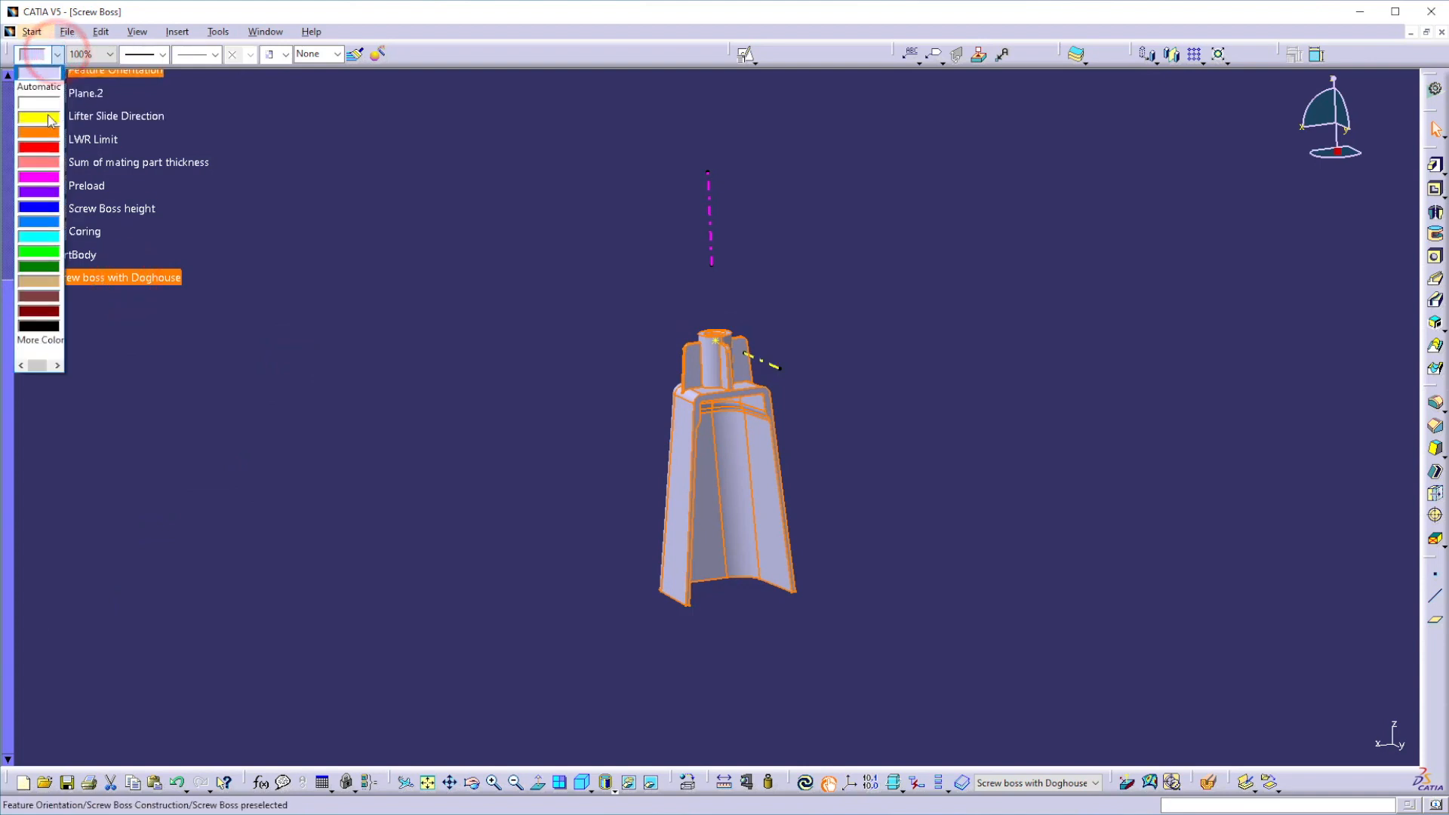
pyautogui.click(39, 223)
pyautogui.click(407, 391)
pyautogui.moveTo(579, 418); pyautogui.dragTo(713, 464, button='middle')
pyautogui.moveTo(973, 567); pyautogui.dragTo(987, 513, button='middle')
pyautogui.moveTo(892, 530); pyautogui.dragTo(830, 476, button='middle')
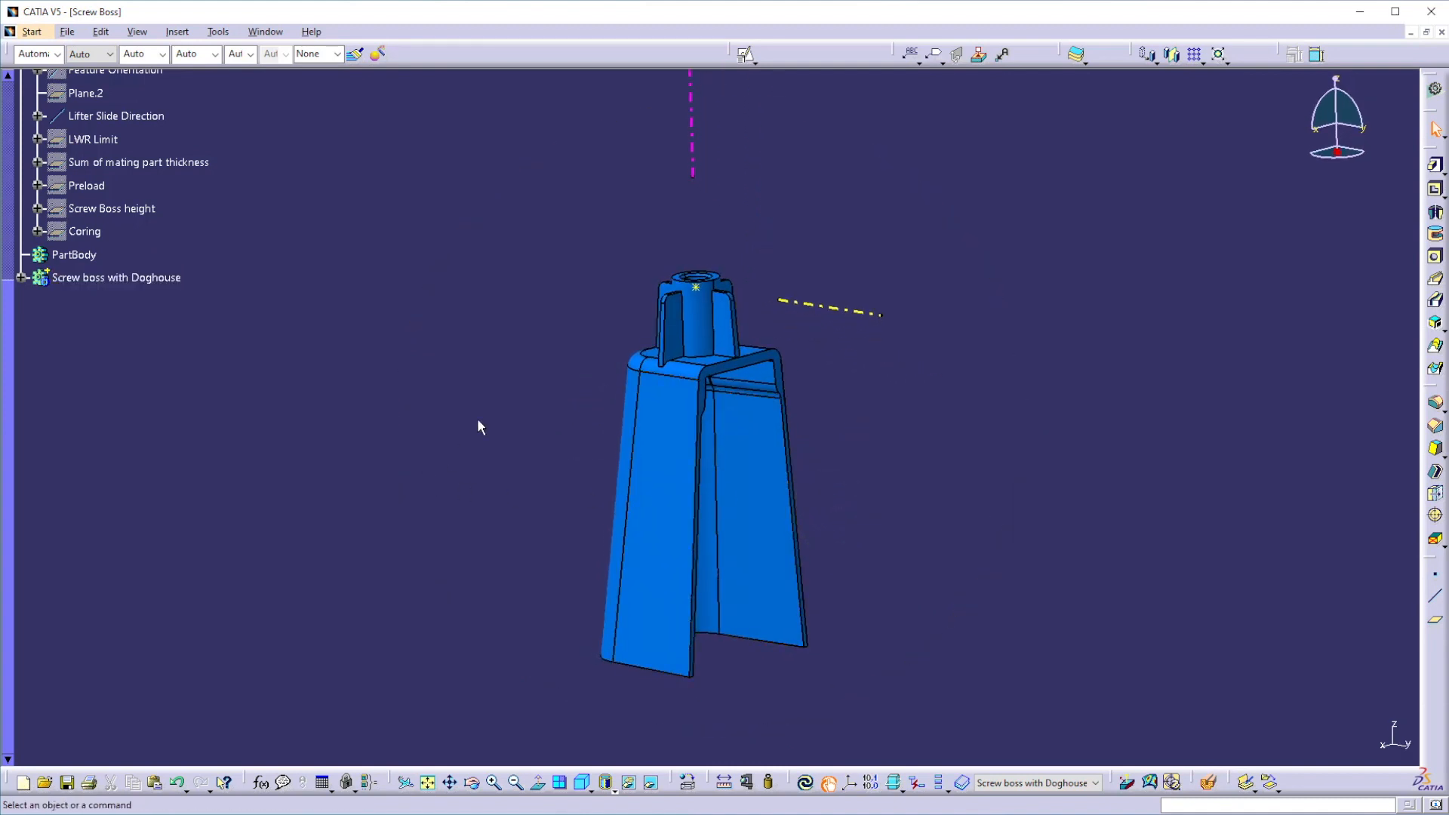
pyautogui.keyDown('ctrl'); pyautogui.moveTo(530, 242); pyautogui.dragTo(523, 272, button='middle'); pyautogui.keyUp('ctrl')
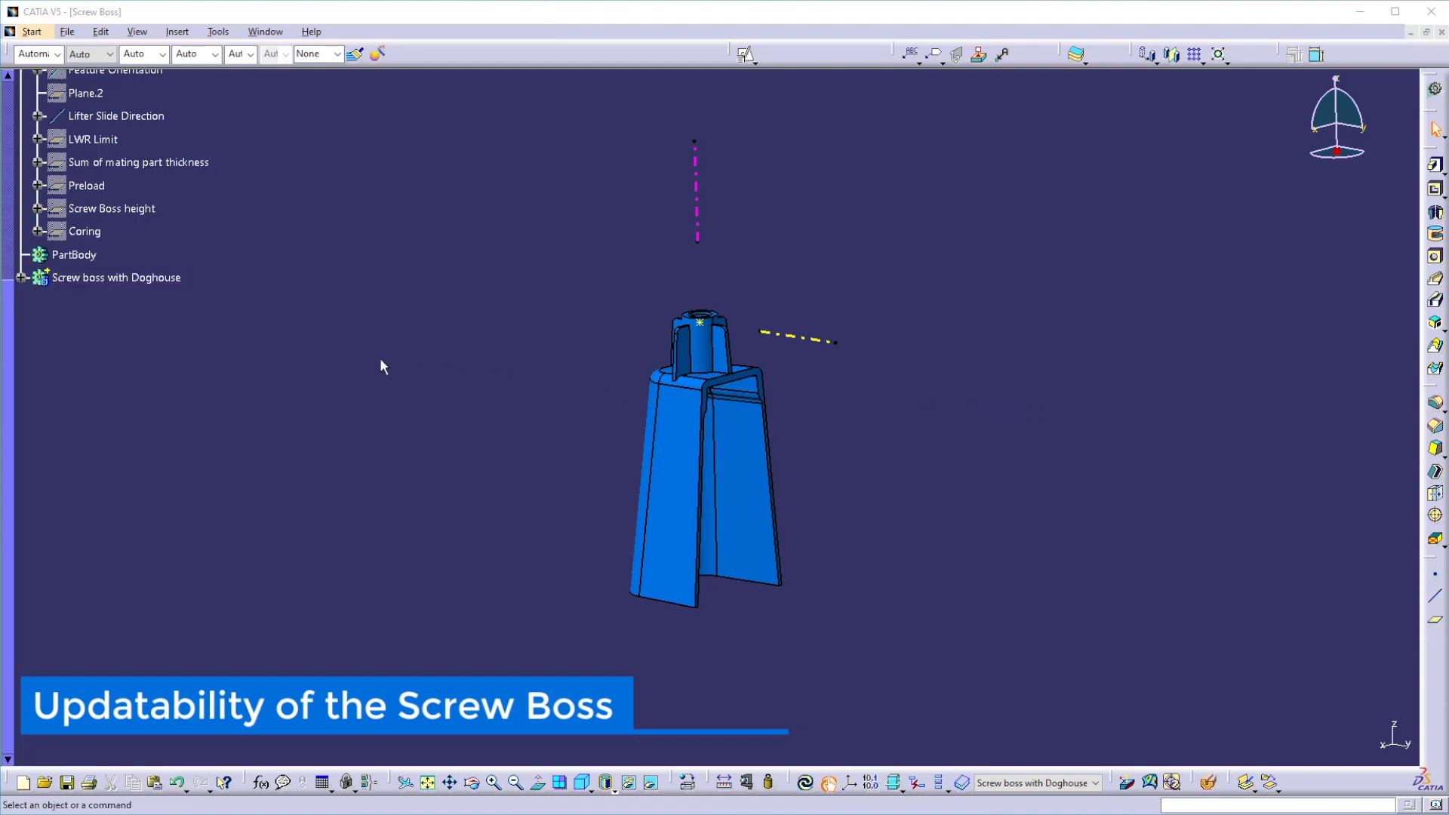
# Step: Open the Mating Parts.CATPart document
pyautogui.scroll(5, 379, 358)
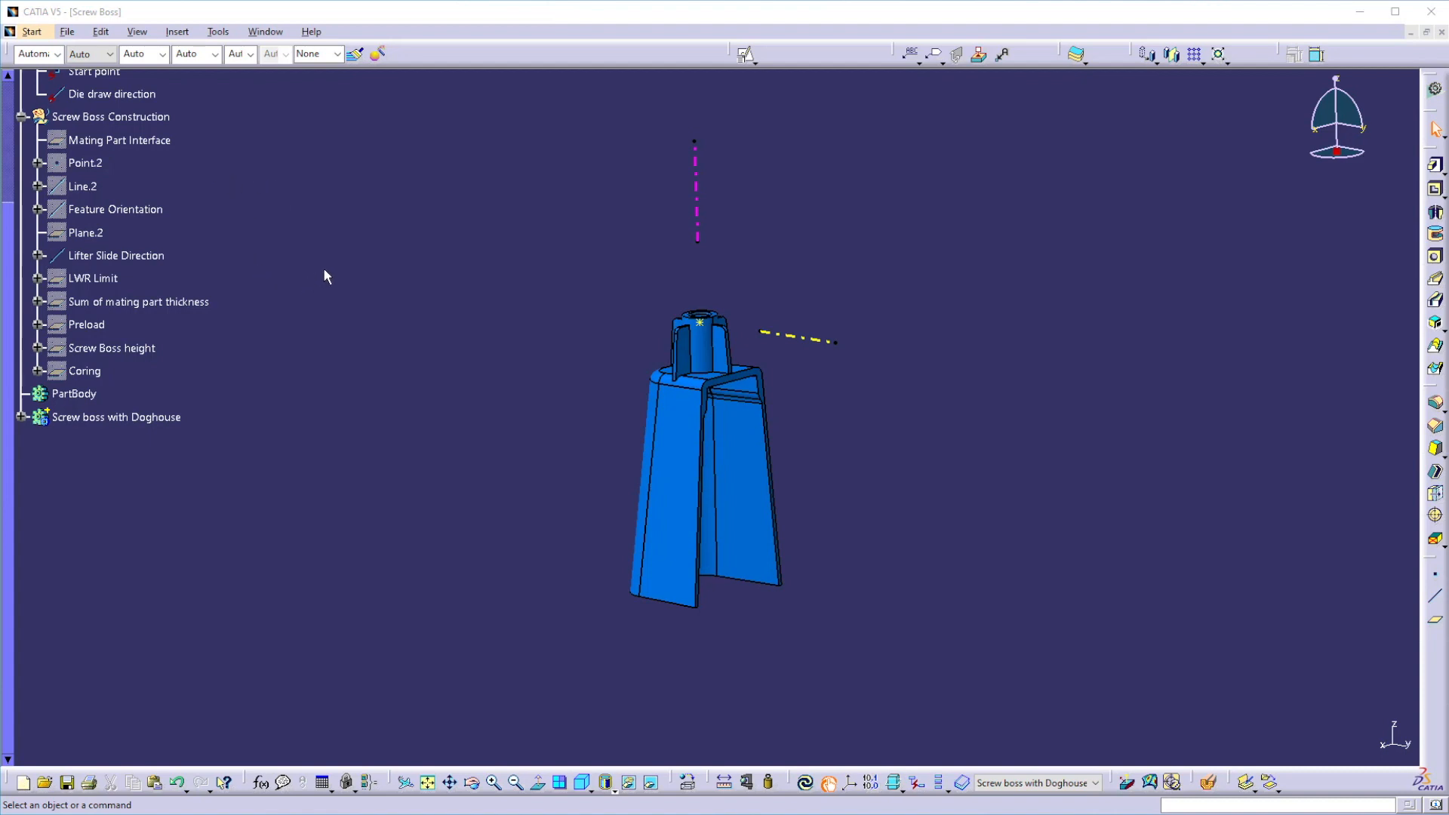
pyautogui.scroll(1, 324, 273)
pyautogui.click(414, 286)
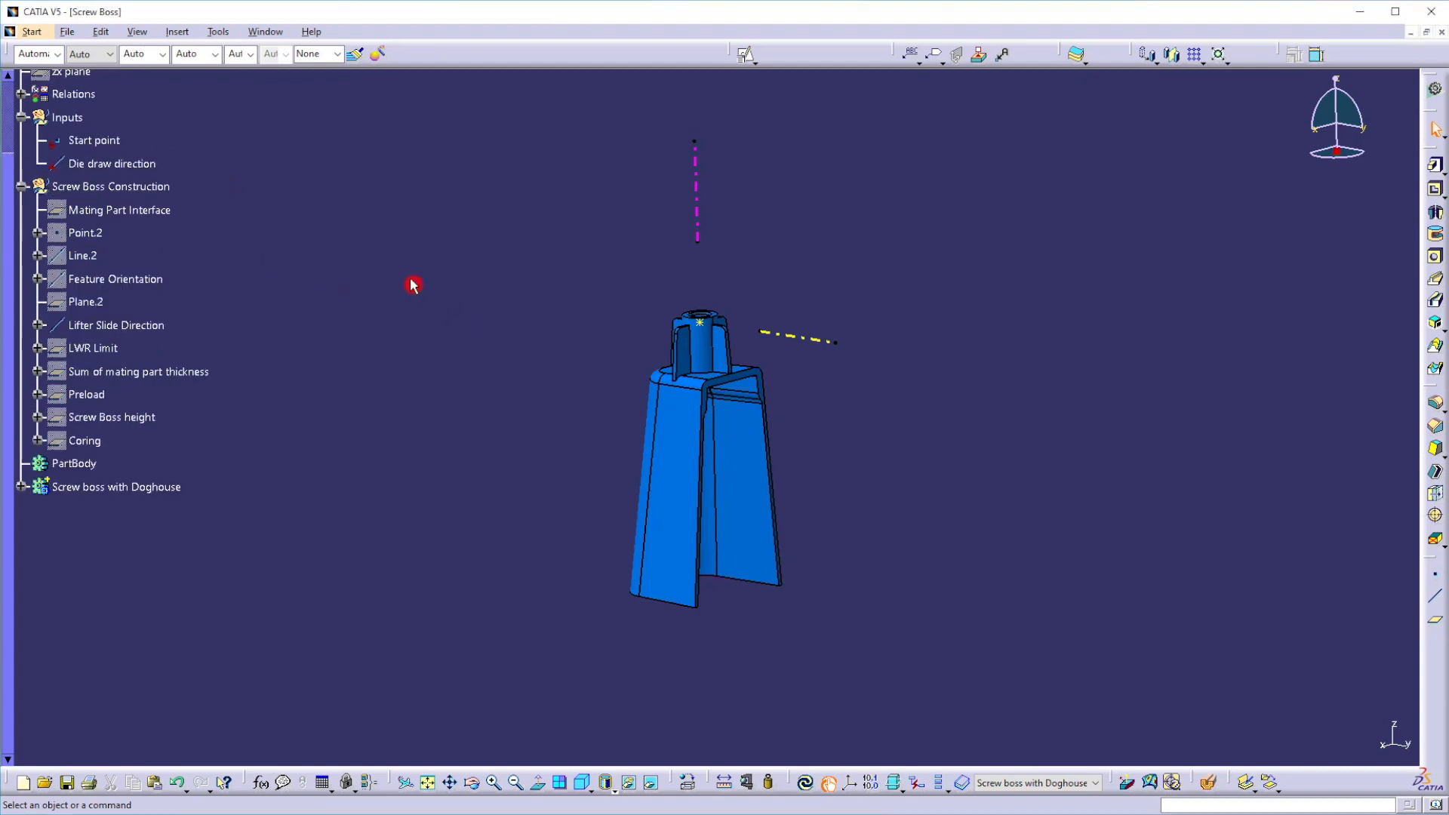
pyautogui.click(67, 32)
pyautogui.click(152, 324)
pyautogui.click(281, 317)
# Step: Copy the Mating Part1 body, the Mfg geometrical set and the Mating Part2 body together
pyautogui.click(75, 224)
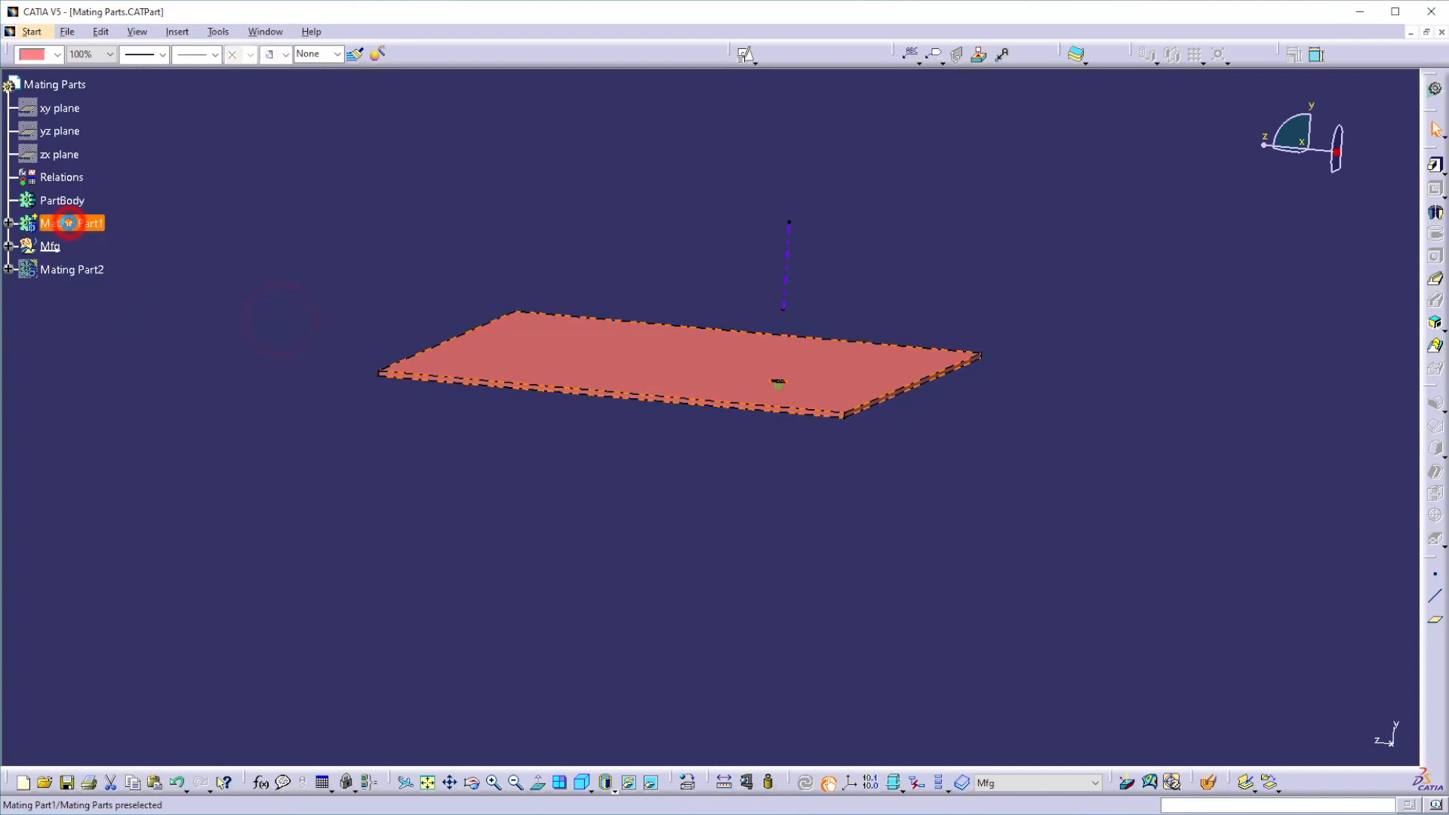
pyautogui.click(71, 271)
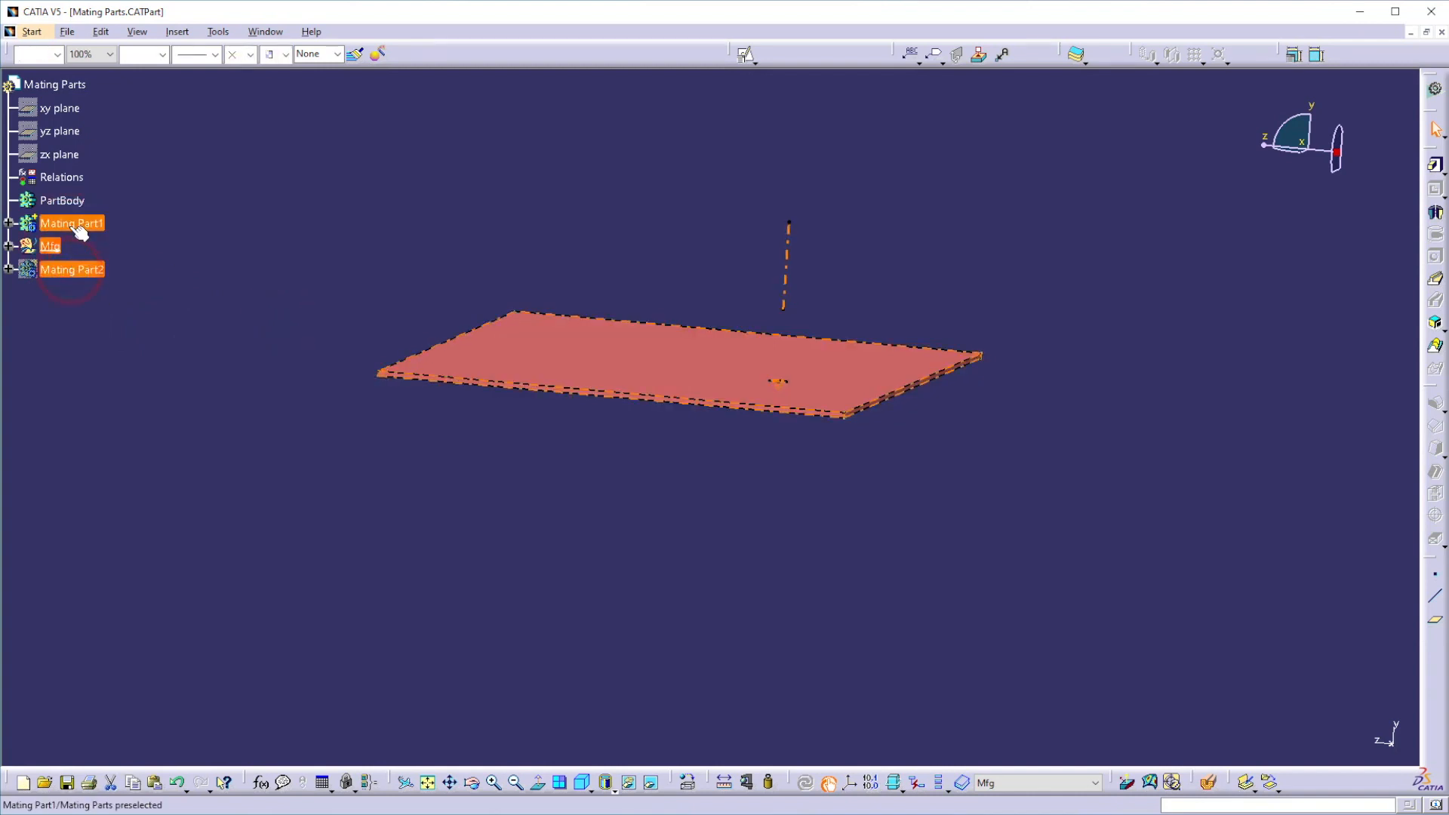
pyautogui.keyDown('ctrl'); pyautogui.click(81, 224); pyautogui.keyUp('ctrl')
pyautogui.rightClick(85, 227)
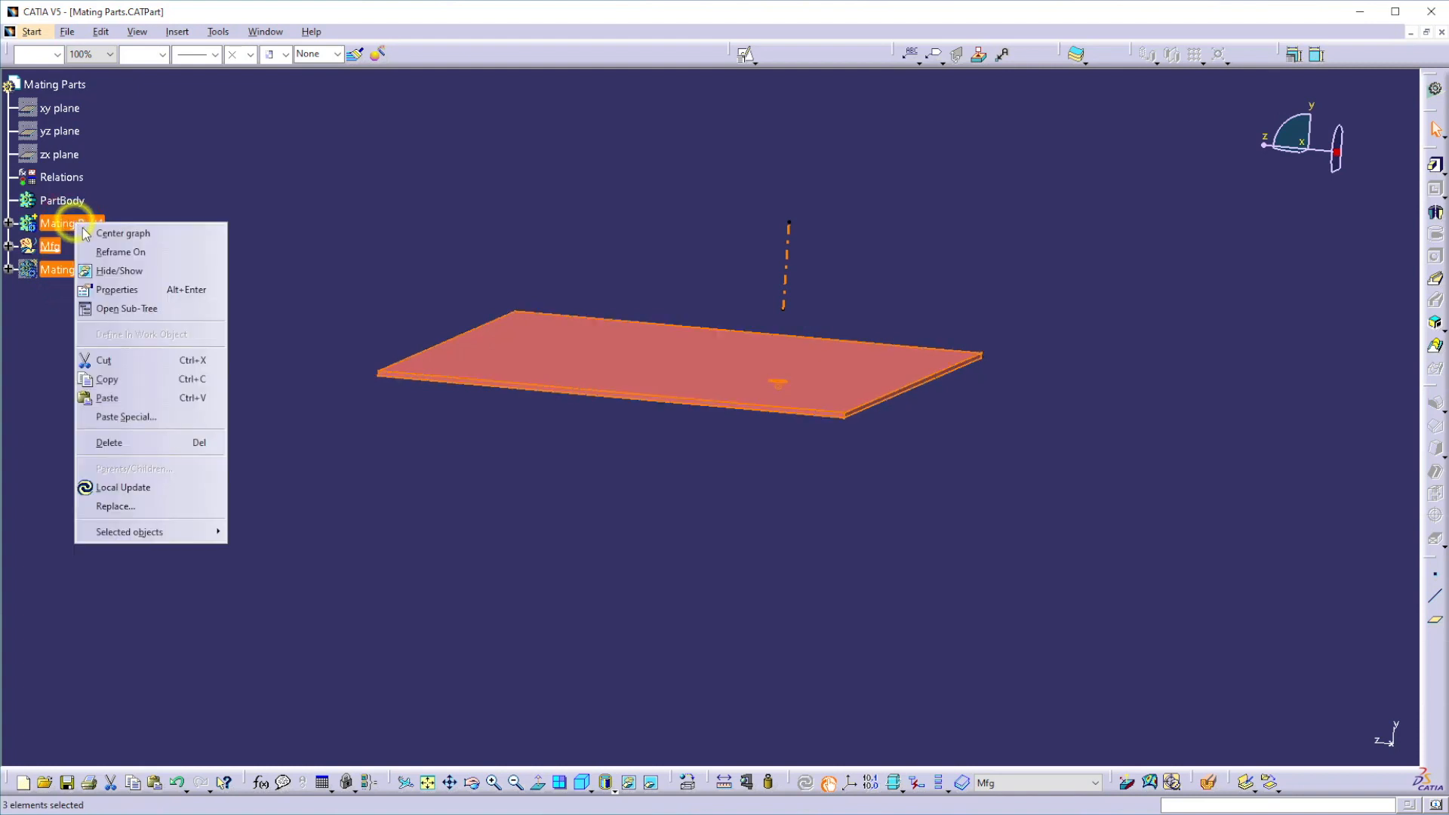
pyautogui.click(113, 381)
# Step: Switch to the Screw Boss part and paste the copied mating bodies and Mfg set into it as results
pyautogui.click(266, 31)
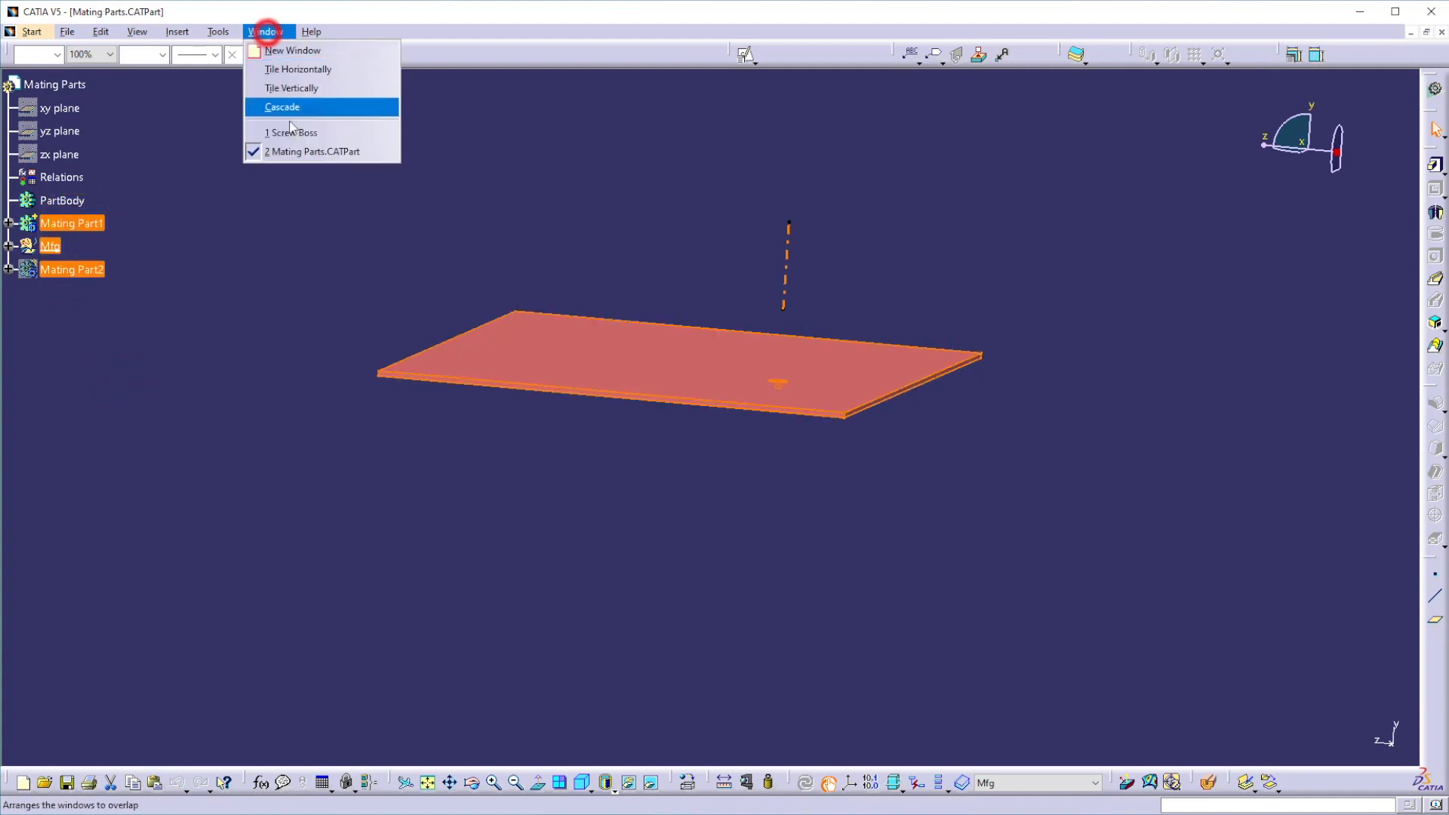
pyautogui.click(292, 131)
pyautogui.scroll(1, 142, 143)
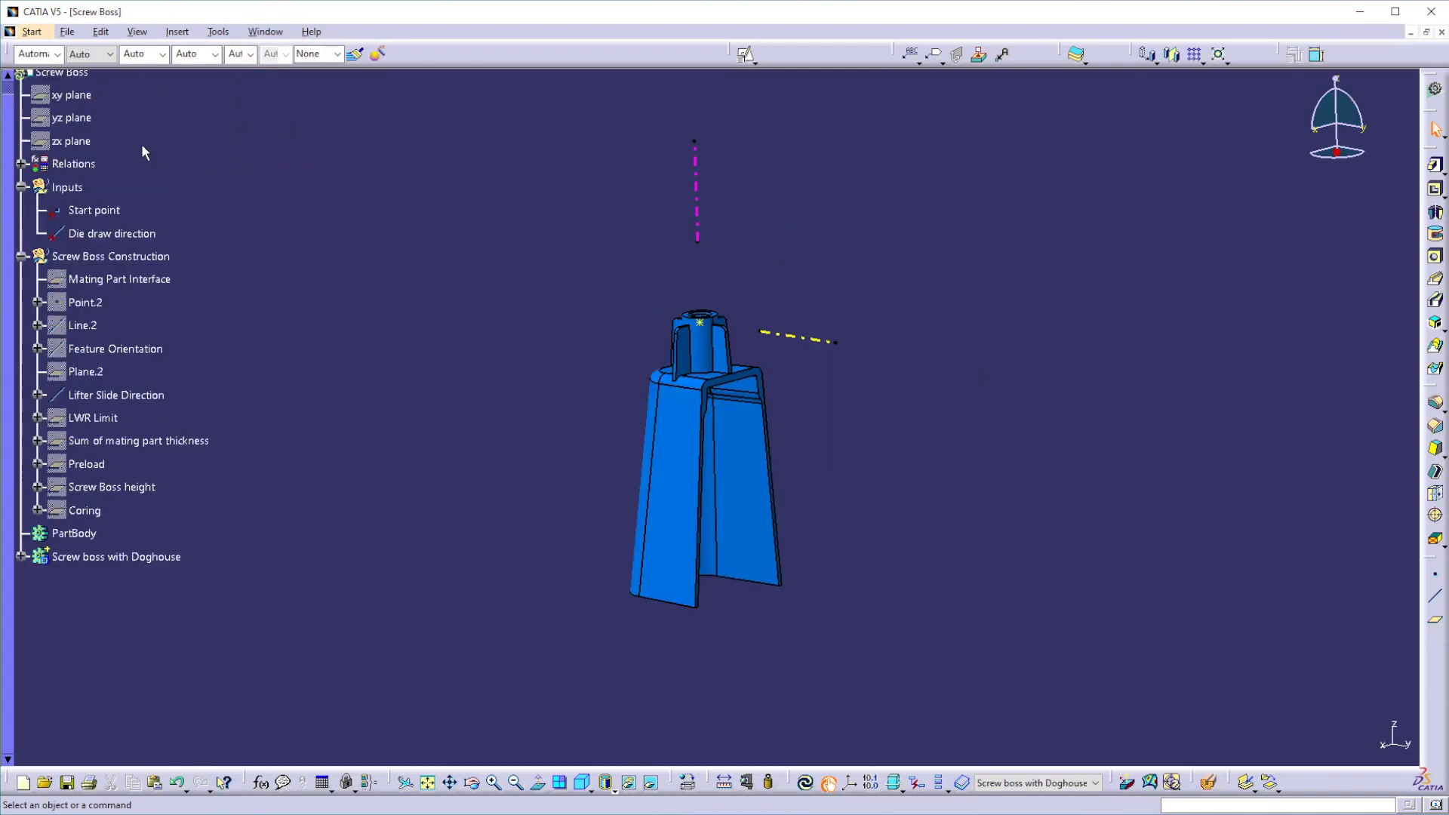
pyautogui.click(62, 73)
pyautogui.rightClick(64, 74)
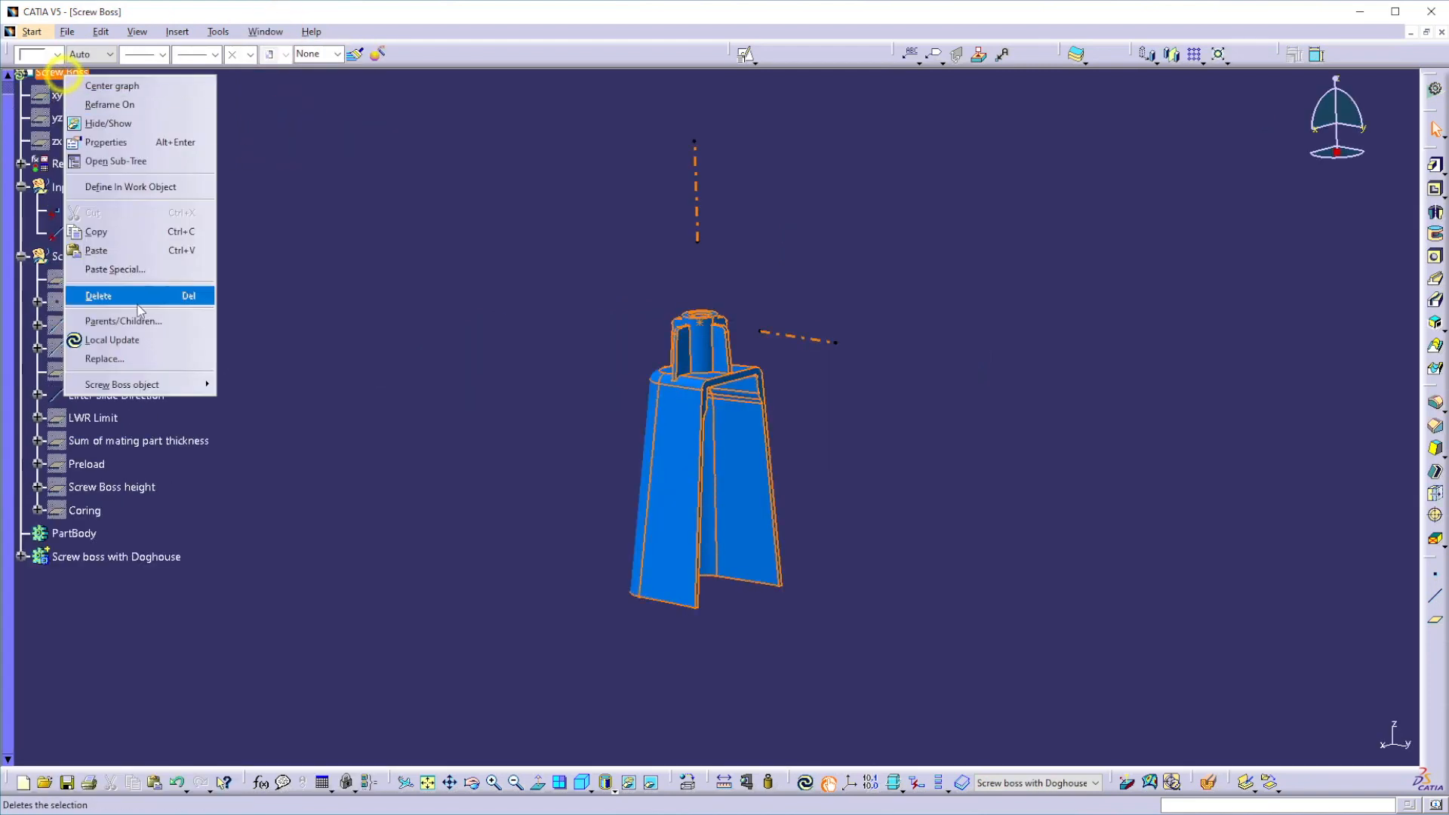
pyautogui.click(114, 269)
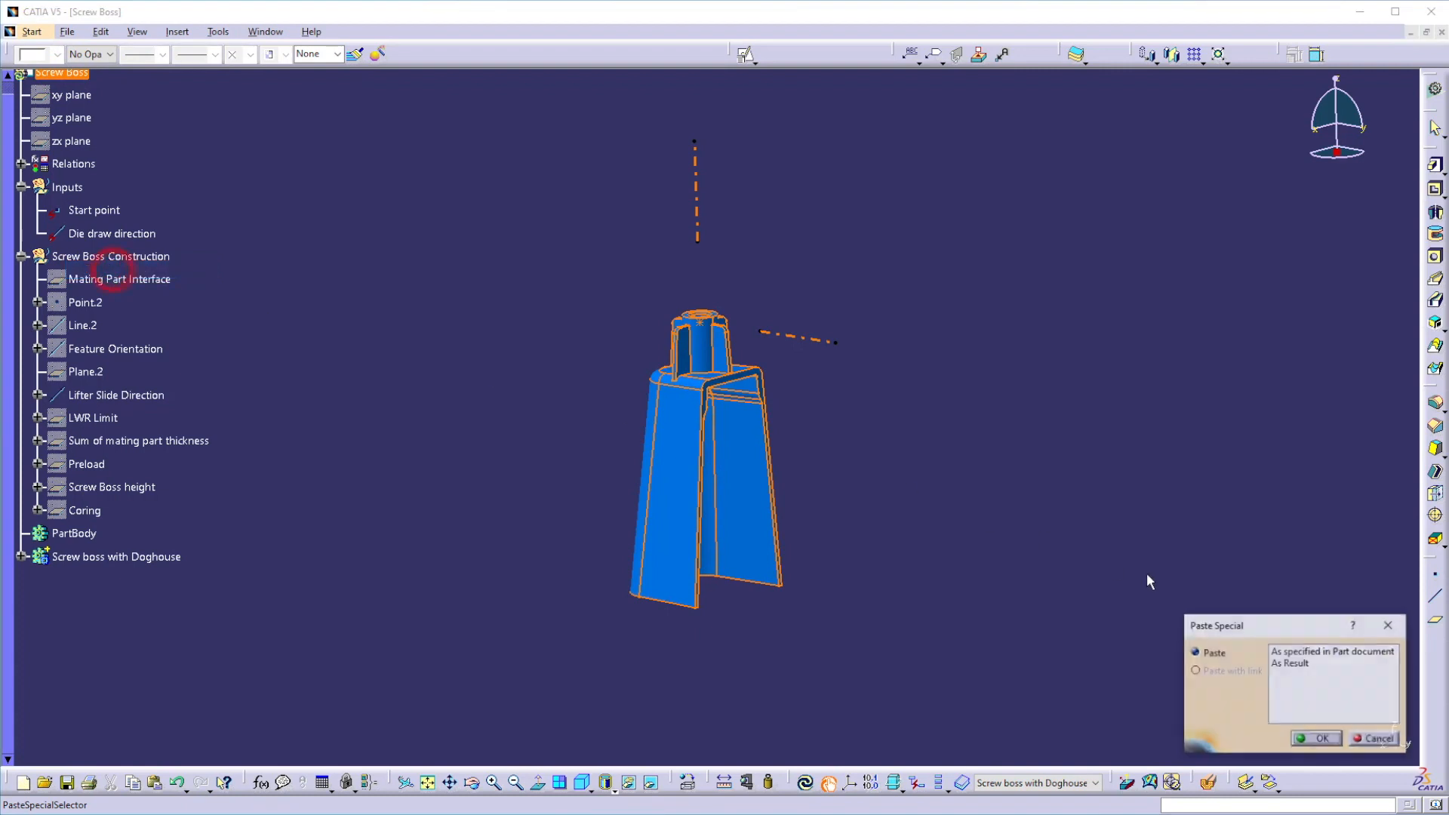
pyautogui.click(1291, 662)
pyautogui.click(1319, 738)
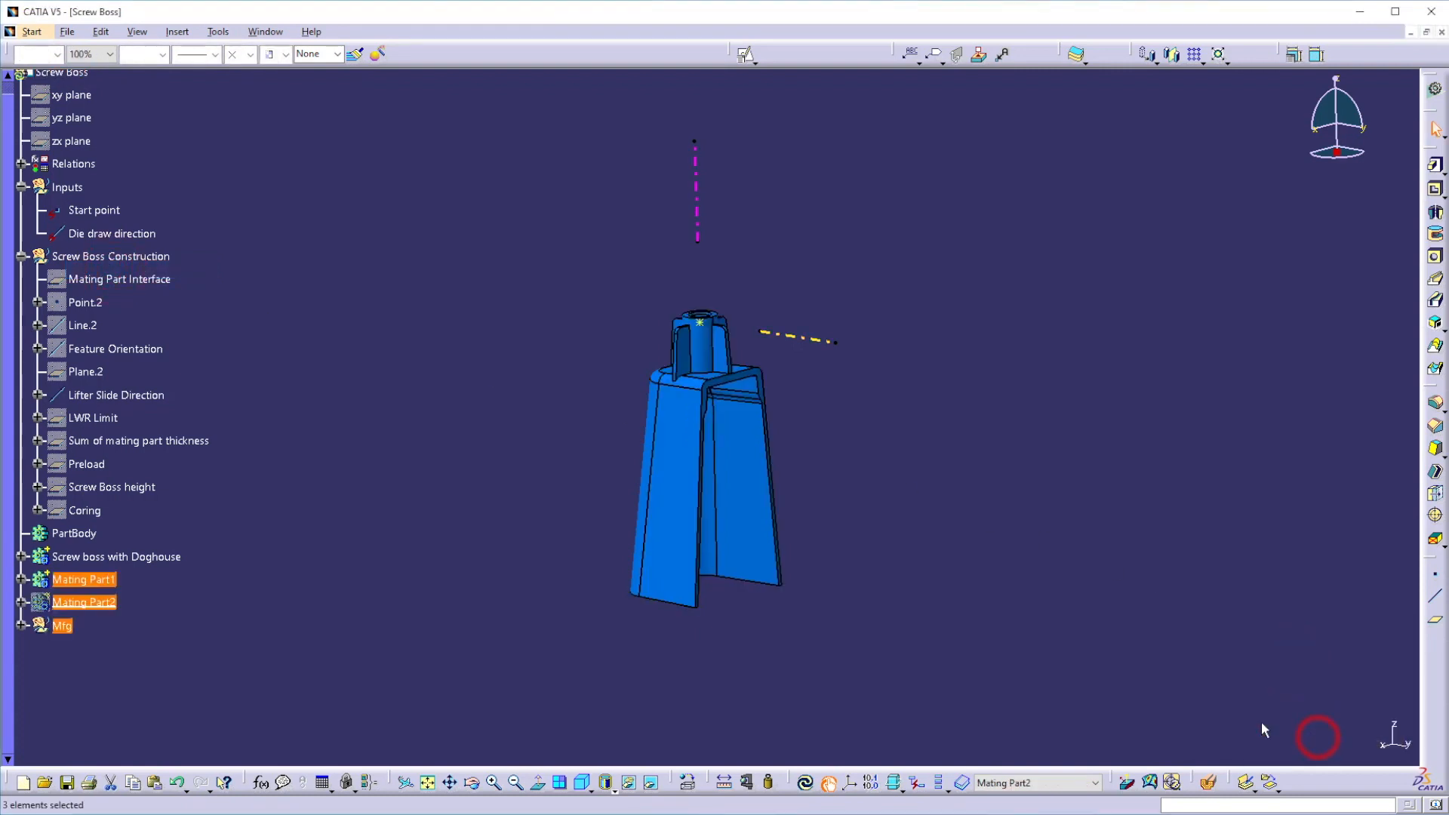
# Step: Expand the Mfg set and examine where its attachment point and DDD line sit relative to the mating plate and screw boss
pyautogui.click(1079, 600)
pyautogui.click(23, 626)
pyautogui.moveTo(365, 549)
pyautogui.mouseDown(button='middle')
pyautogui.moveTo(379, 652)
pyautogui.moveTo(423, 667)
pyautogui.mouseUp(button='middle')
pyautogui.moveTo(688, 566); pyautogui.dragTo(489, 627, button='middle')
pyautogui.click(619, 621)
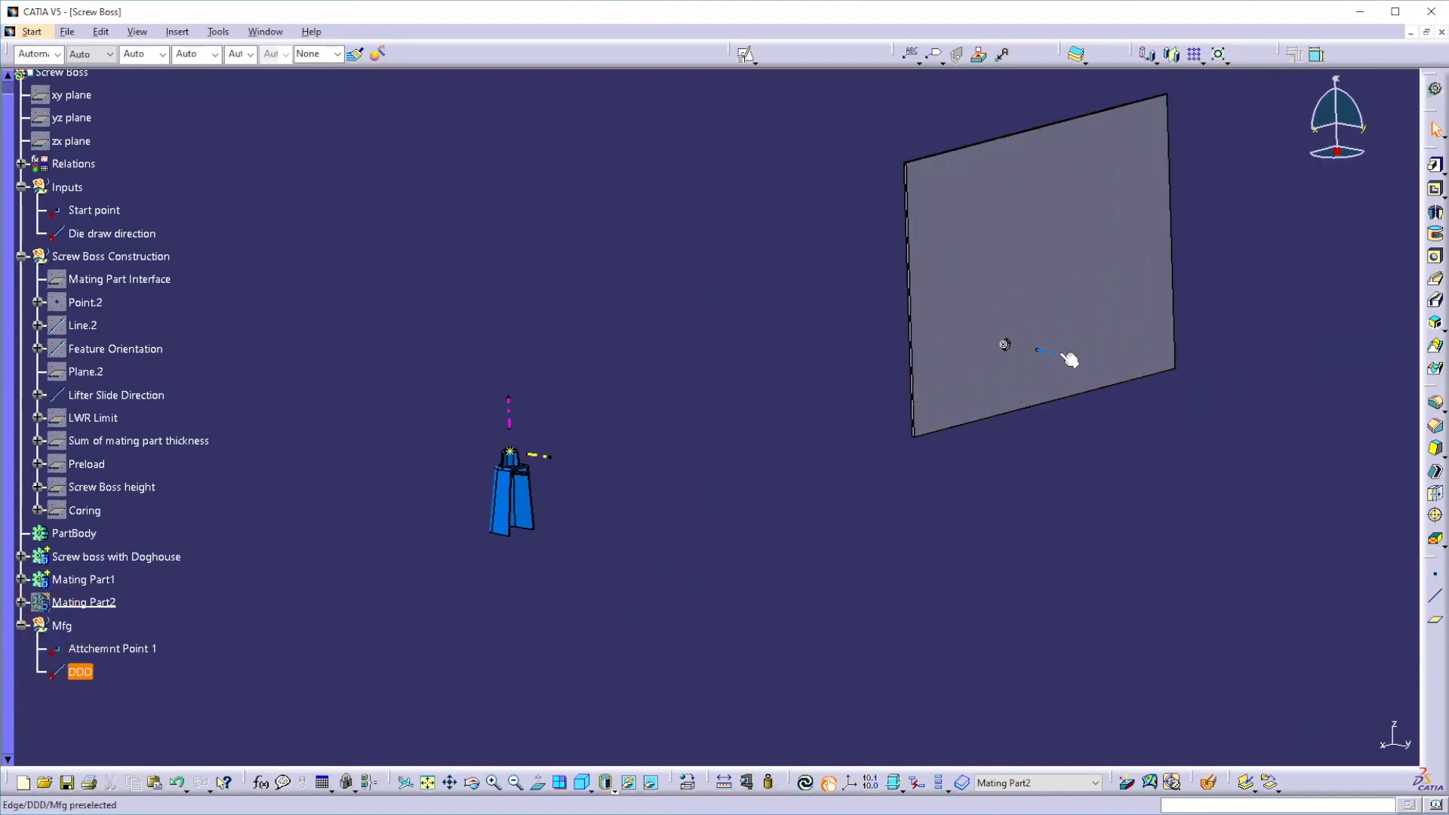
pyautogui.click(316, 601)
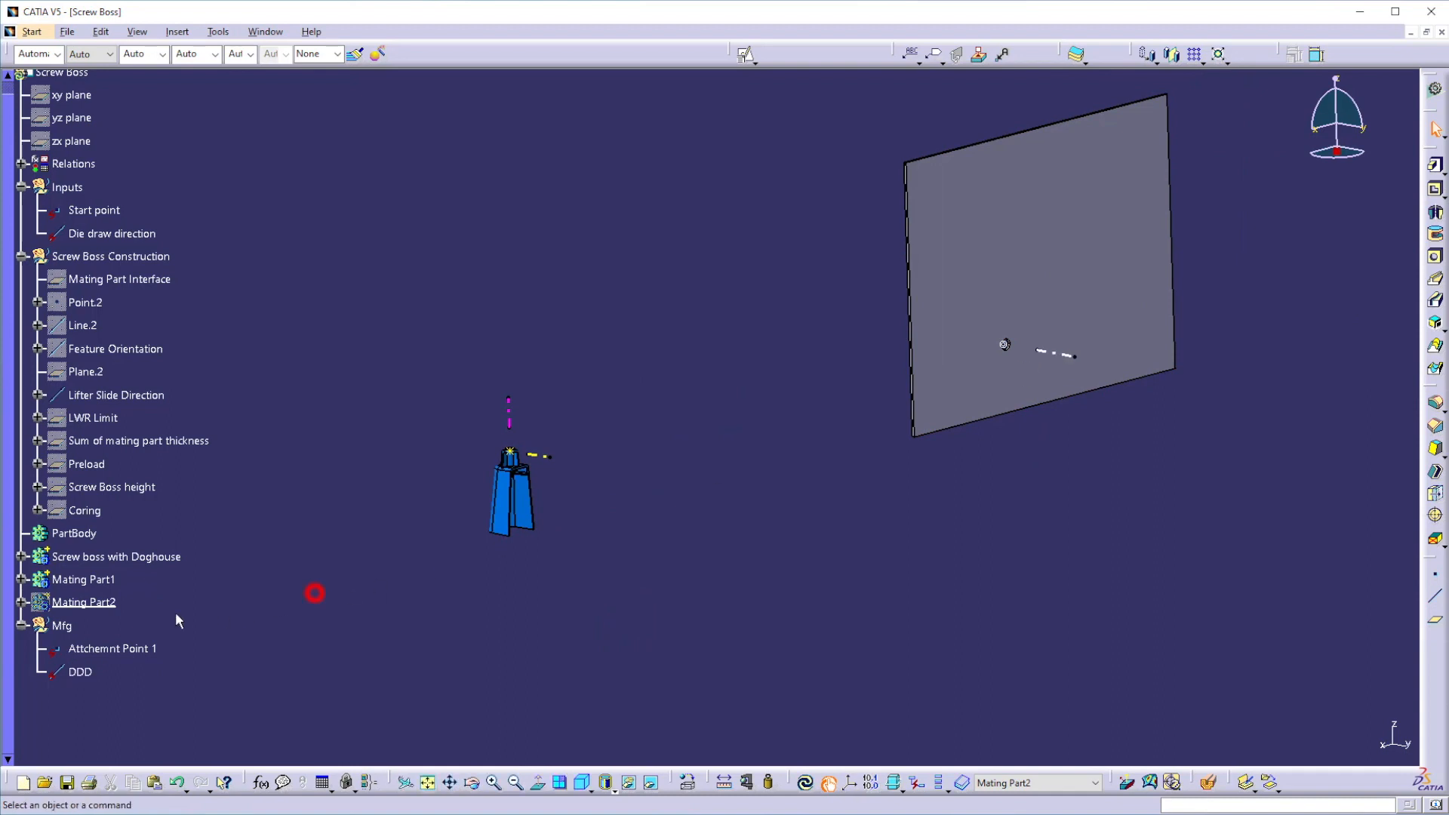
# Step: Try to colour the Mating Part1 body yellow
pyautogui.click(81, 589)
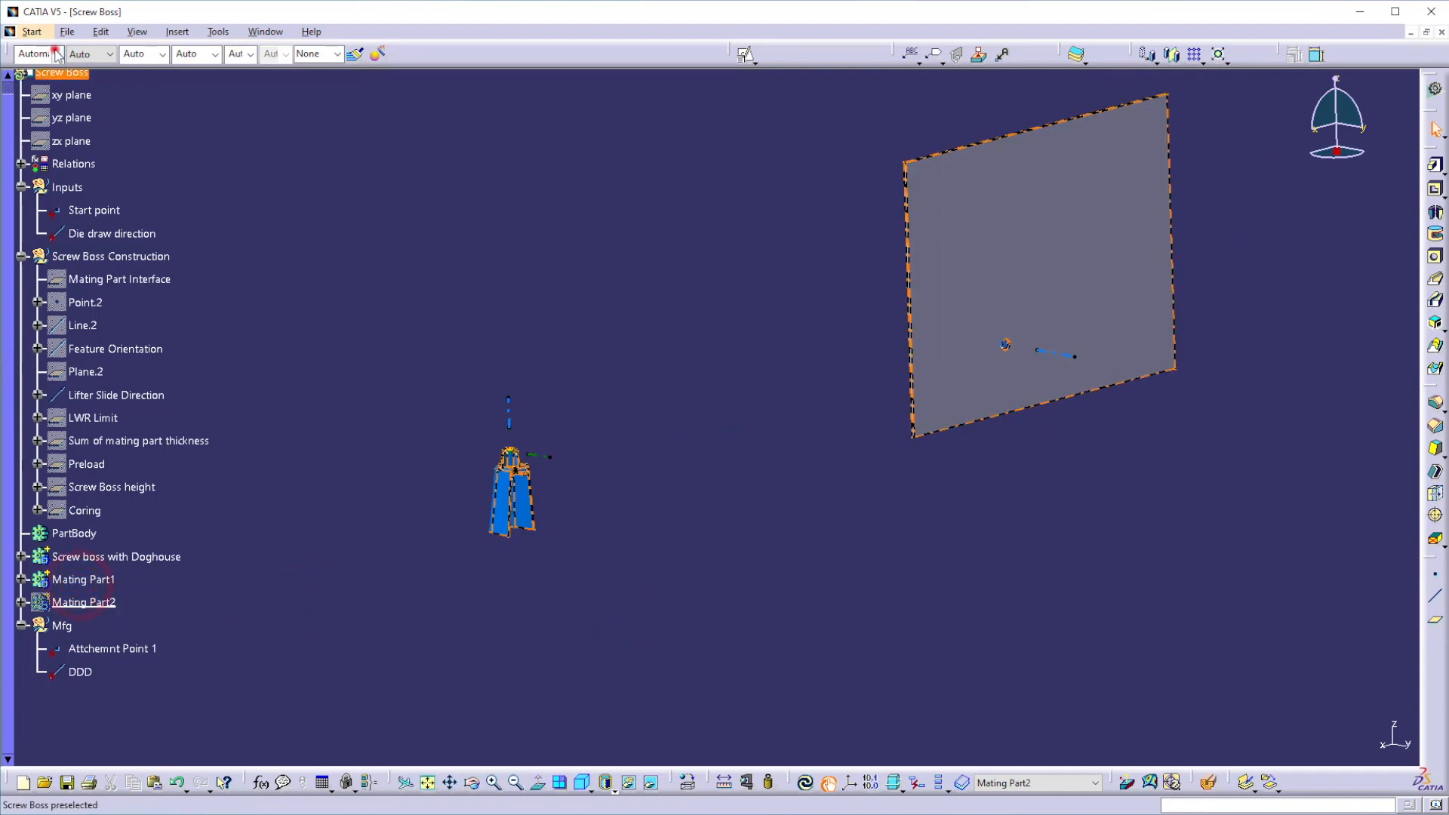
pyautogui.click(57, 53)
pyautogui.click(41, 118)
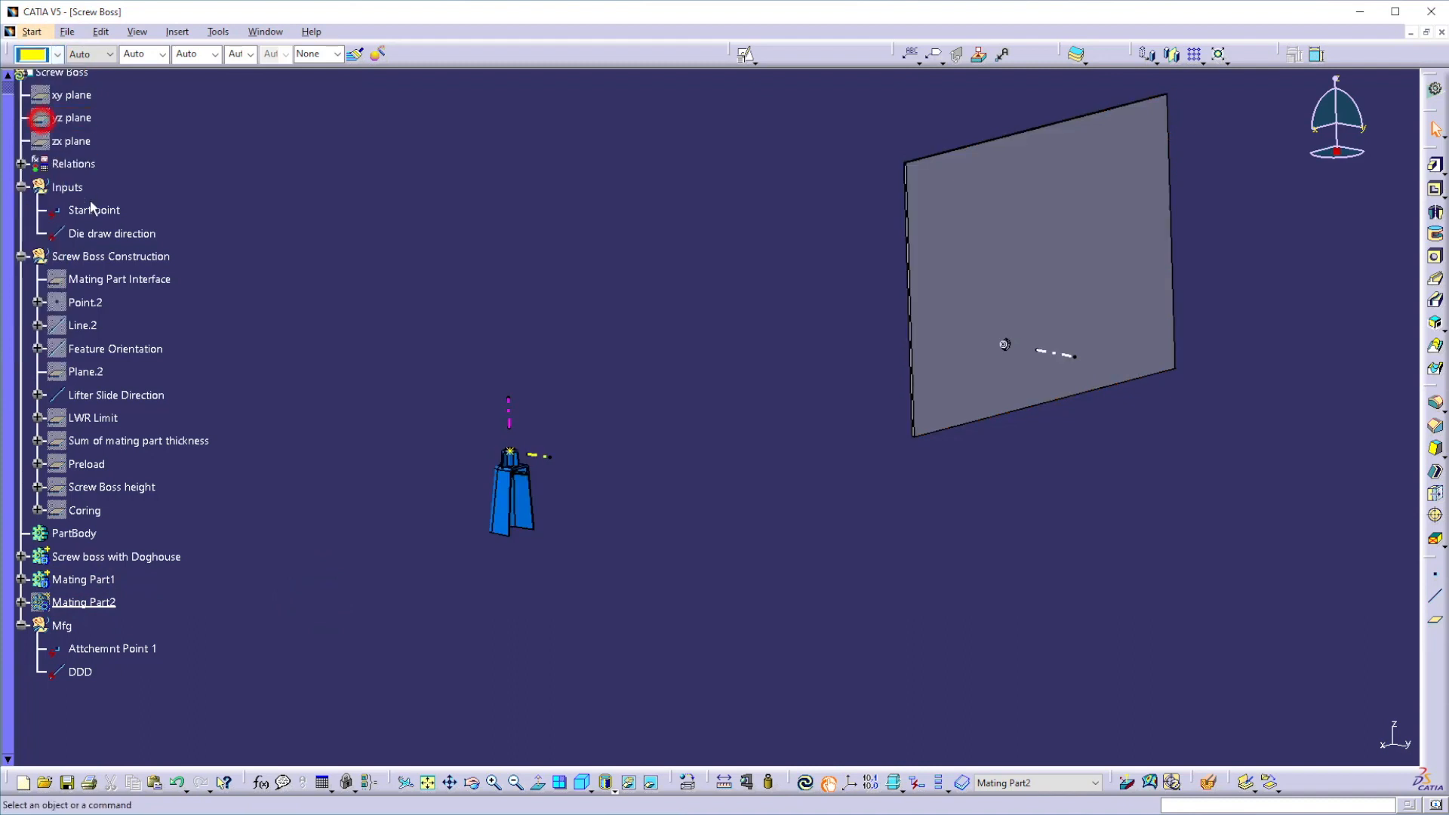
# Step: Colour the Mating Part2 body cyan
pyautogui.click(83, 601)
pyautogui.click(55, 52)
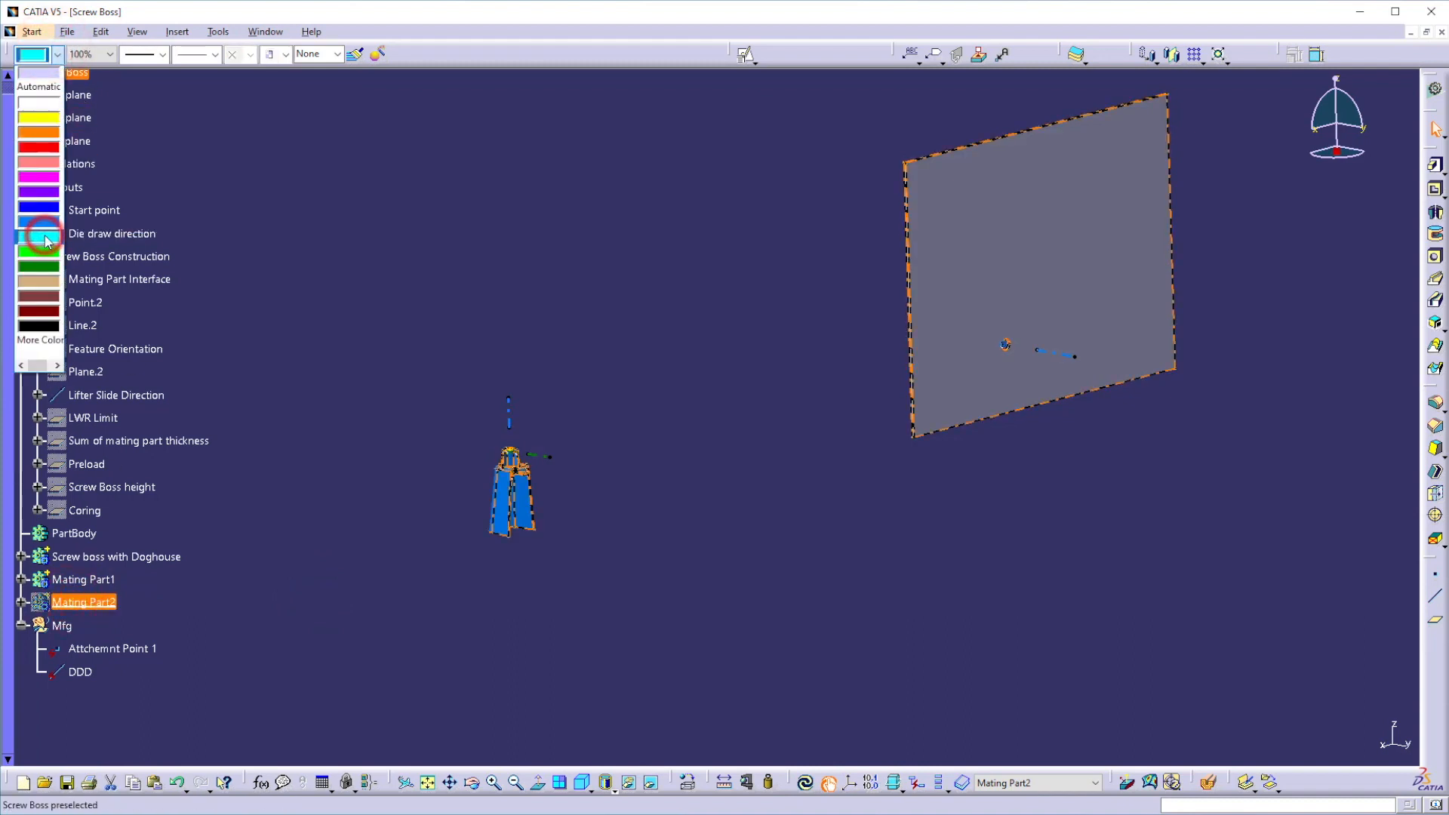
pyautogui.click(387, 289)
pyautogui.moveTo(845, 468); pyautogui.dragTo(857, 473, button='middle')
# Step: Colour the Mating Part1 body yellow
pyautogui.click(83, 579)
pyautogui.click(58, 54)
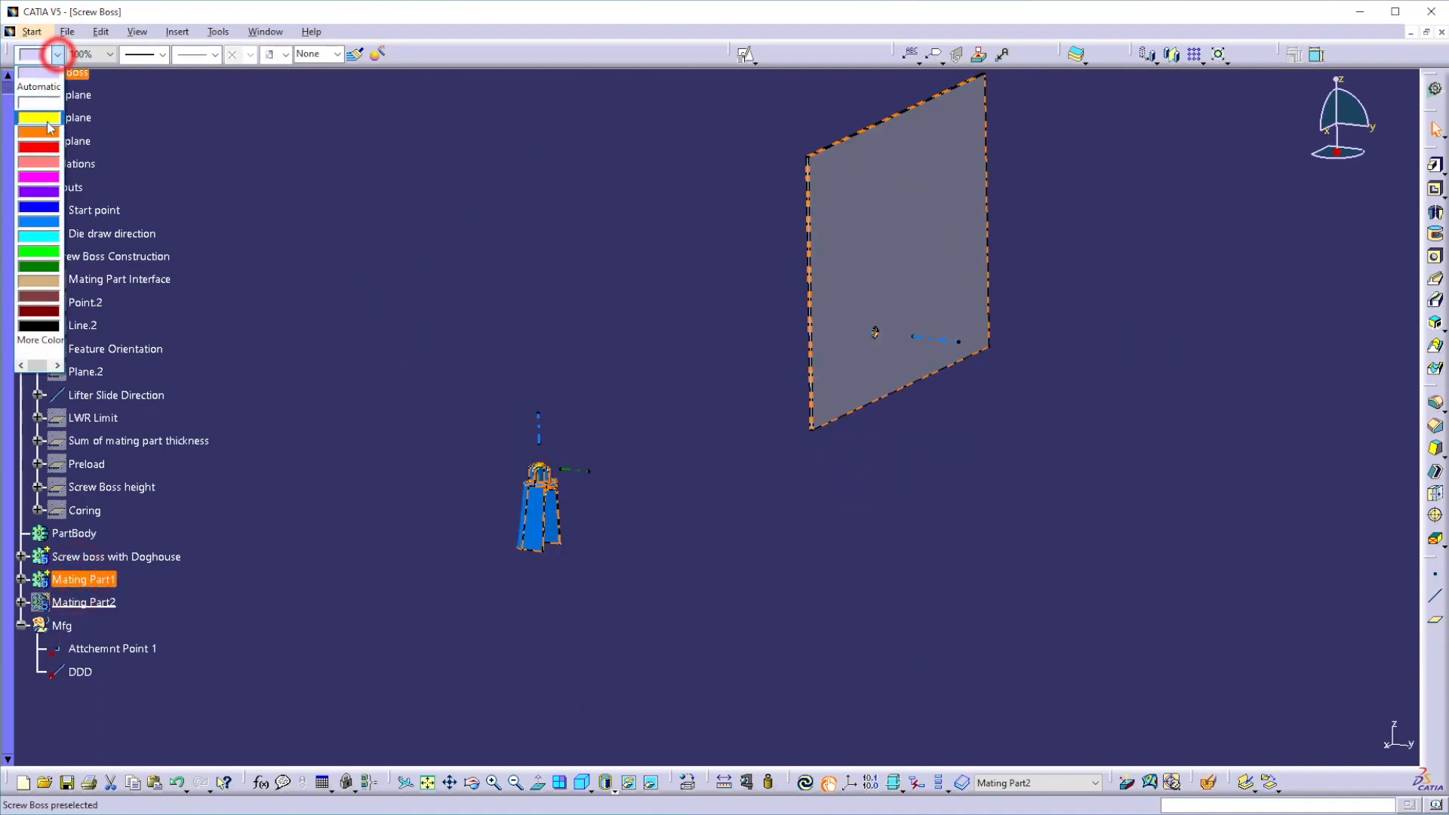
pyautogui.click(34, 92)
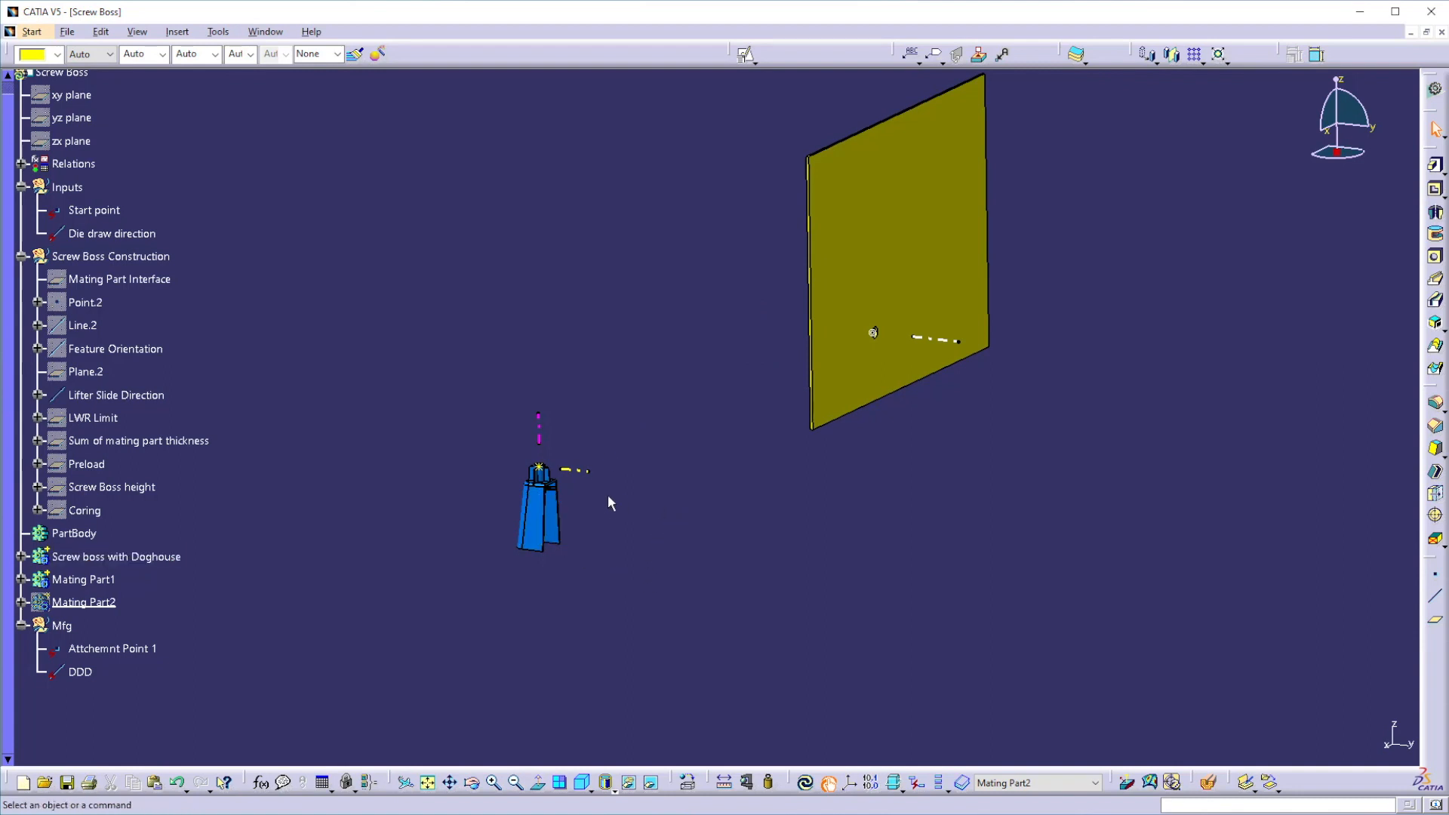
# Step: Replace the Start point input with Attchemnt Point 1 from the Mfg set
pyautogui.rightClick(549, 471)
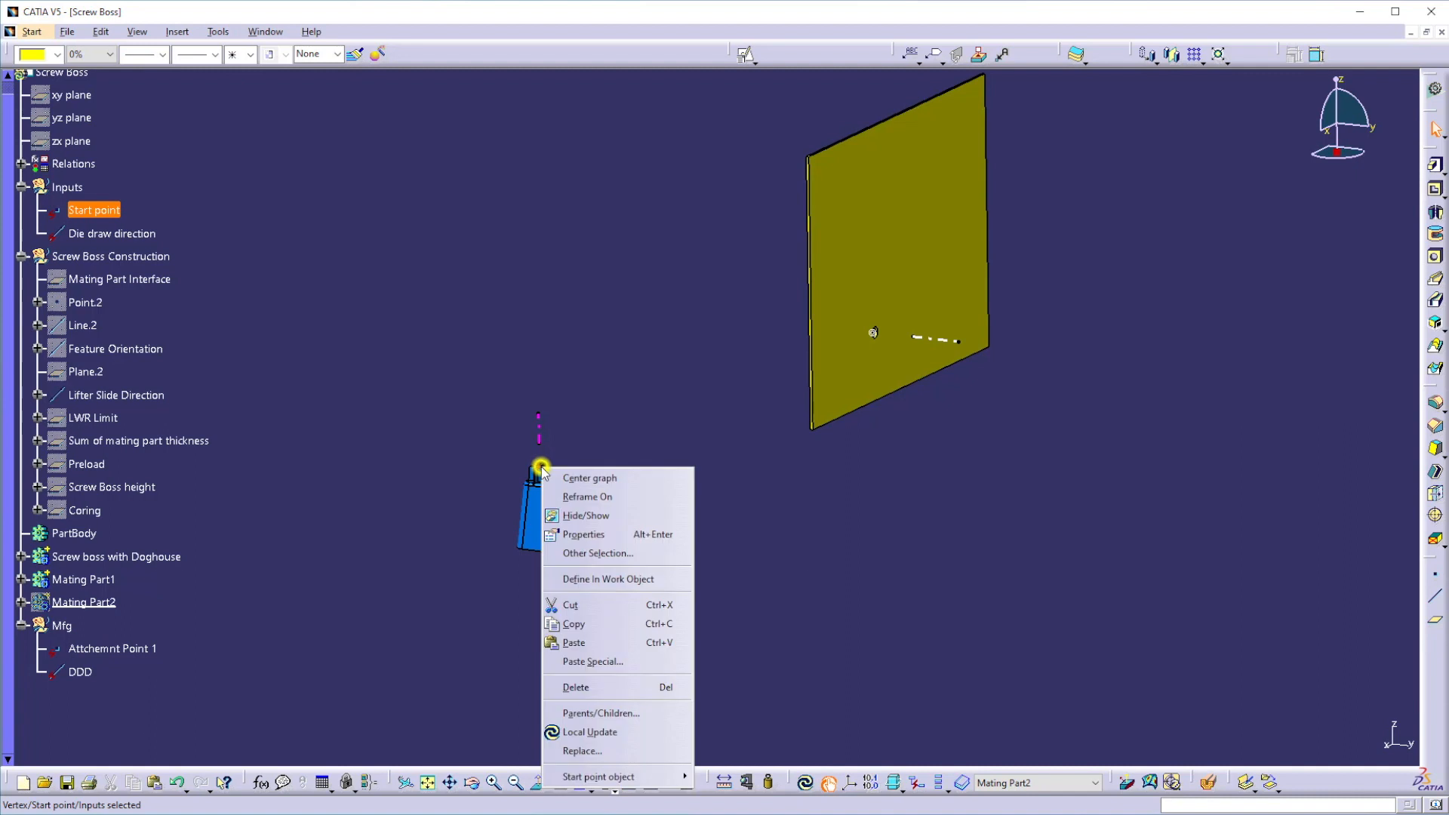
pyautogui.click(603, 752)
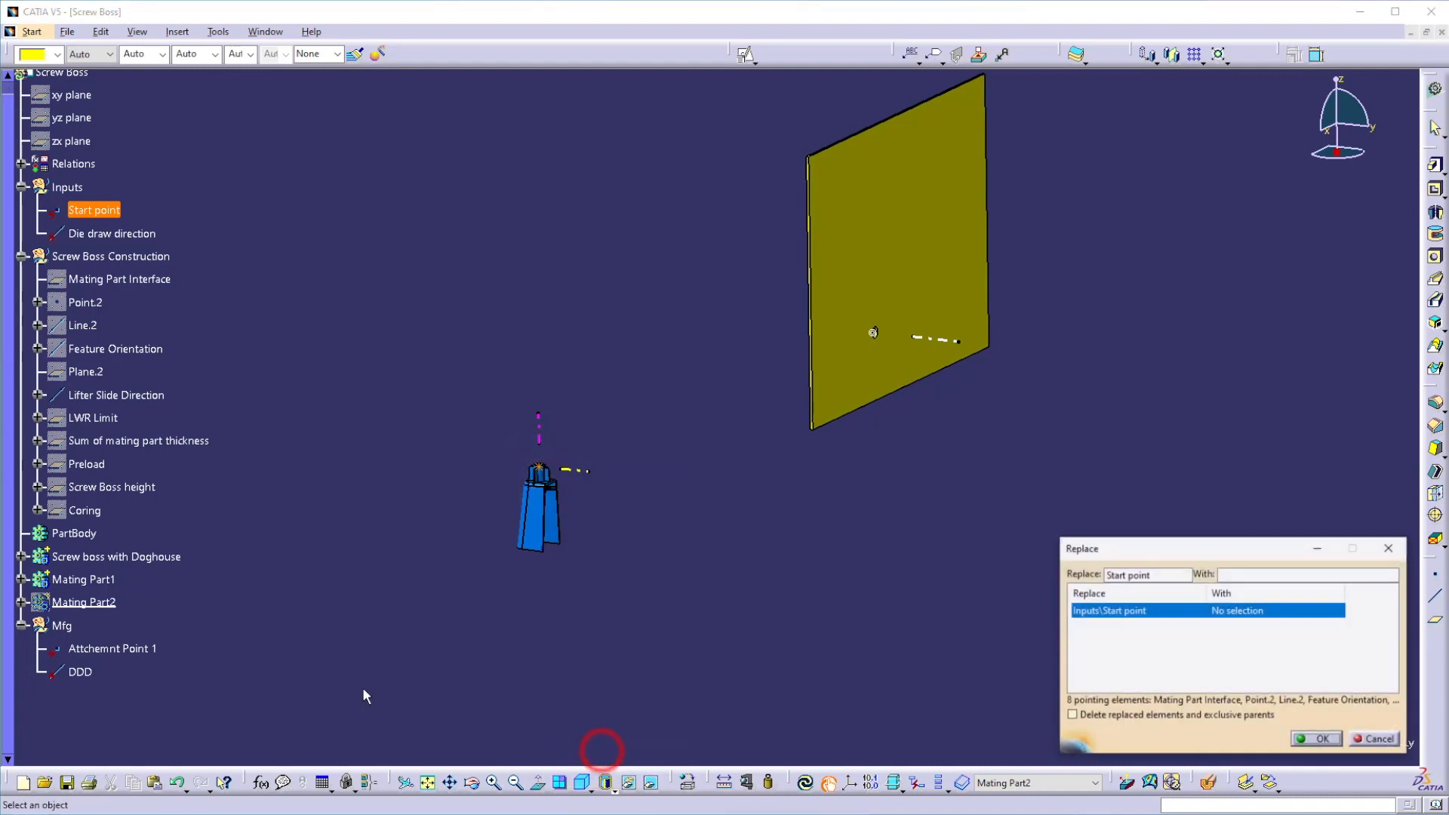
pyautogui.click(124, 643)
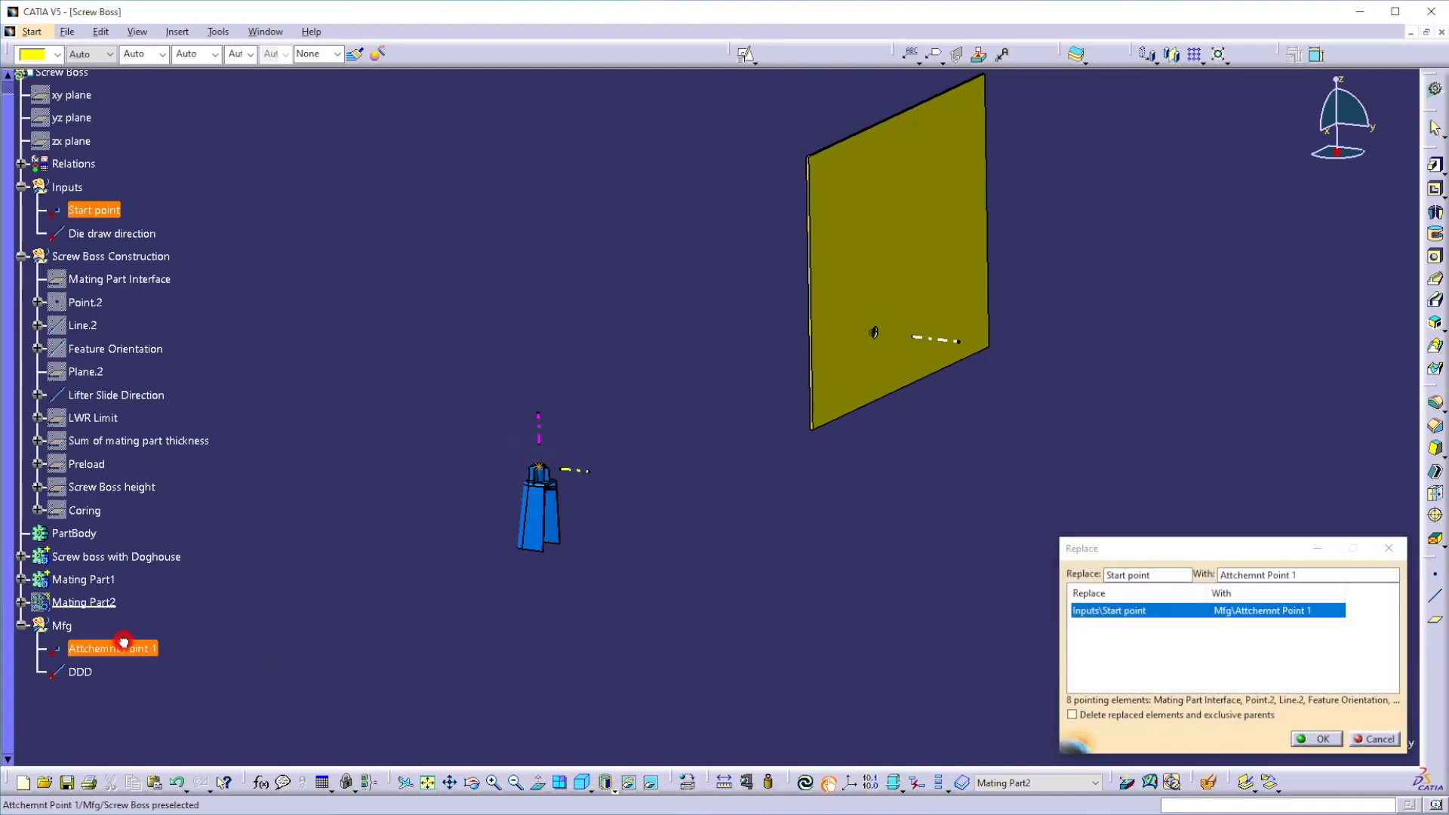
pyautogui.click(1313, 739)
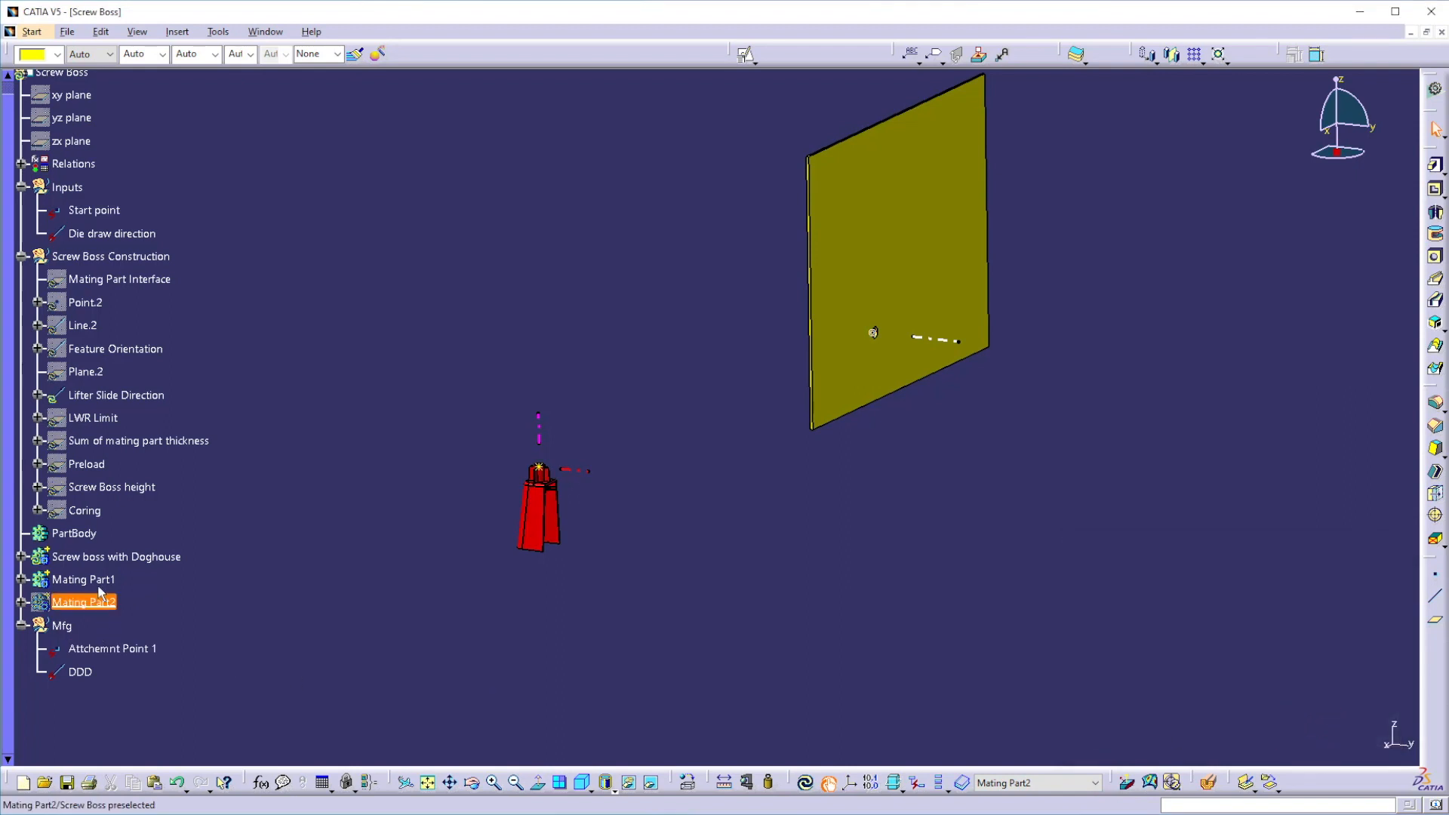
# Step: Run a local update on the Screw boss with Doghouse body and inspect its geometry around the mating plate
pyautogui.click(98, 557)
pyautogui.rightClick(97, 556)
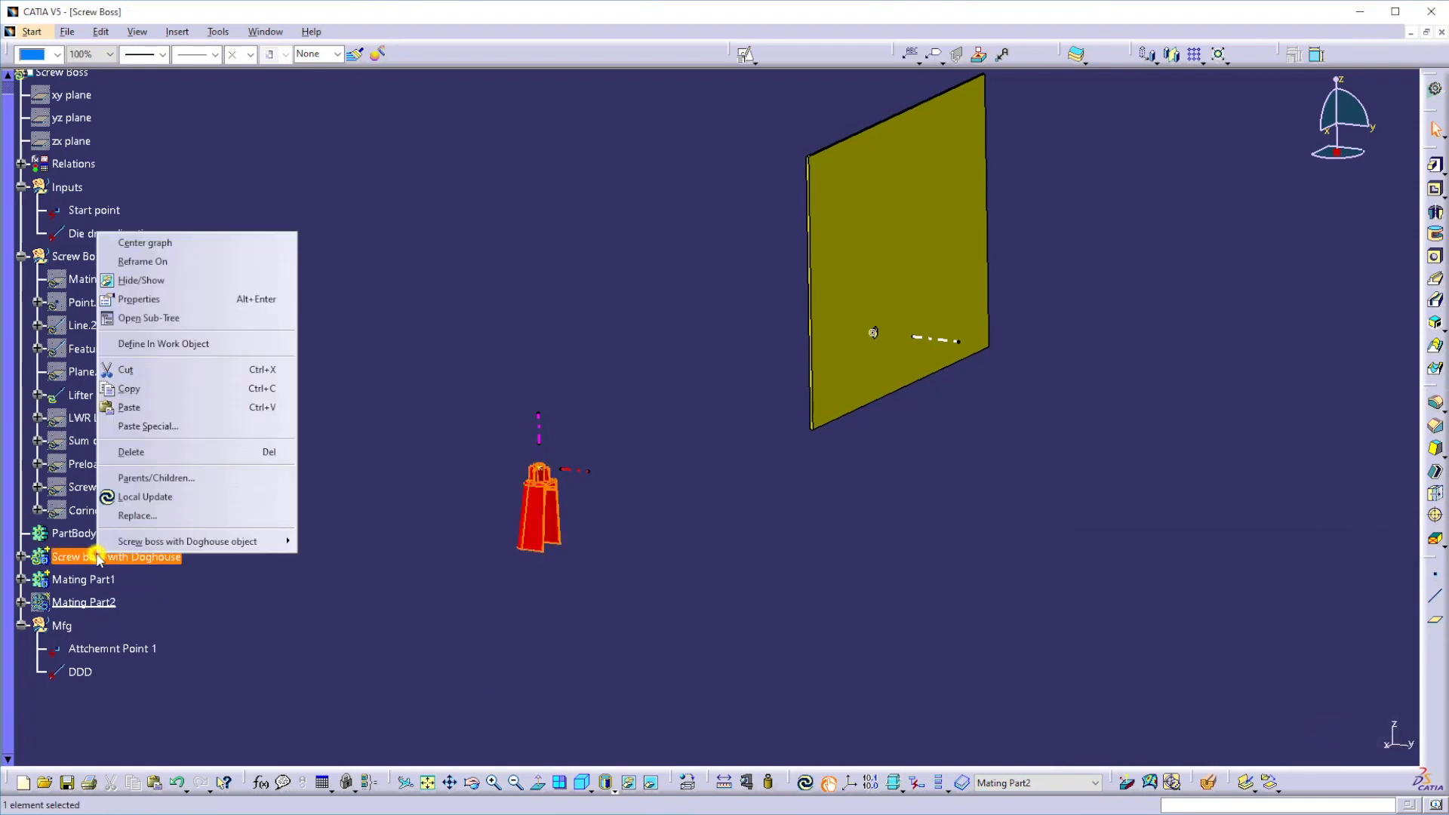
pyautogui.click(128, 495)
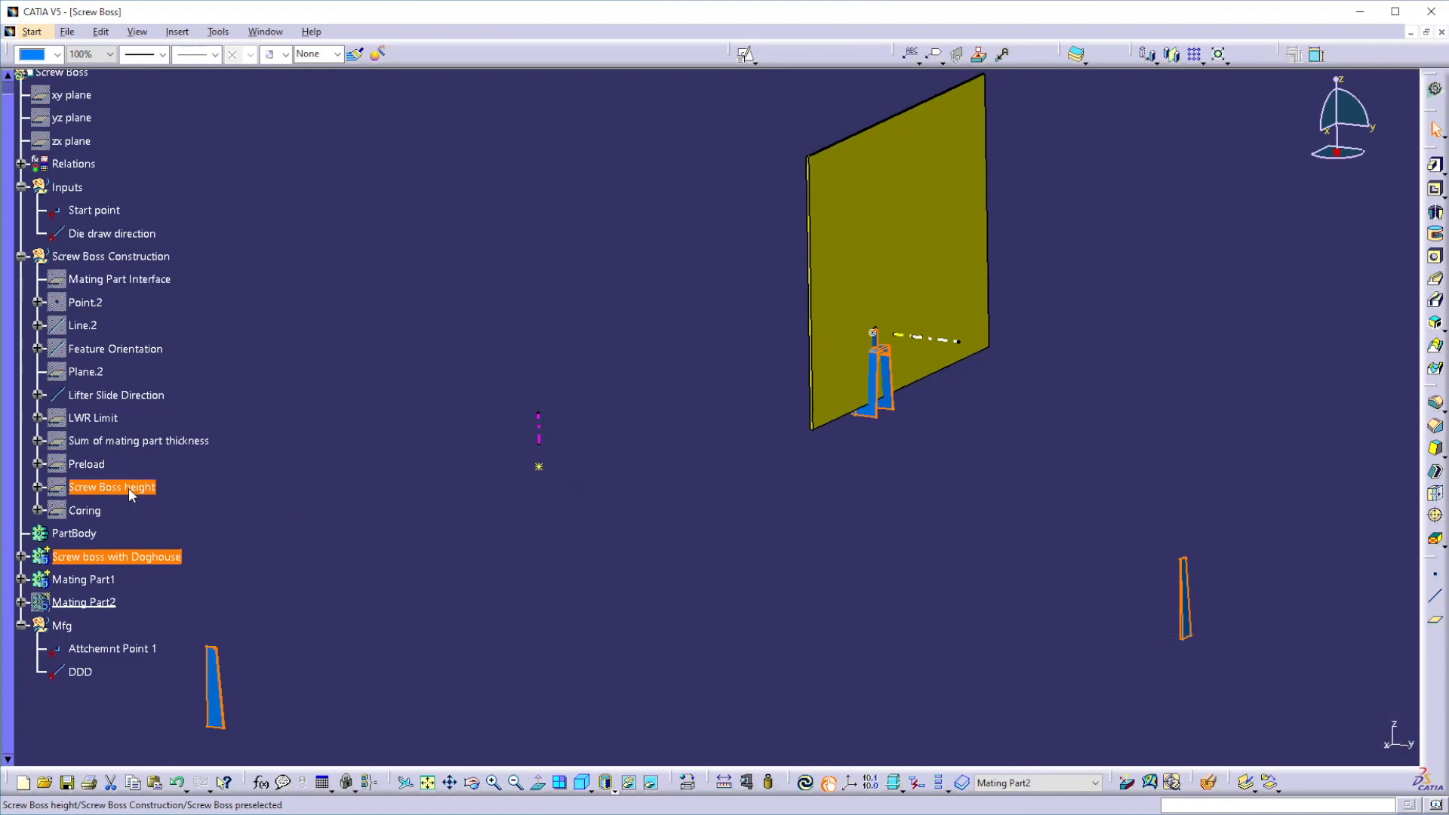
pyautogui.moveTo(893, 405); pyautogui.dragTo(813, 469, button='middle')
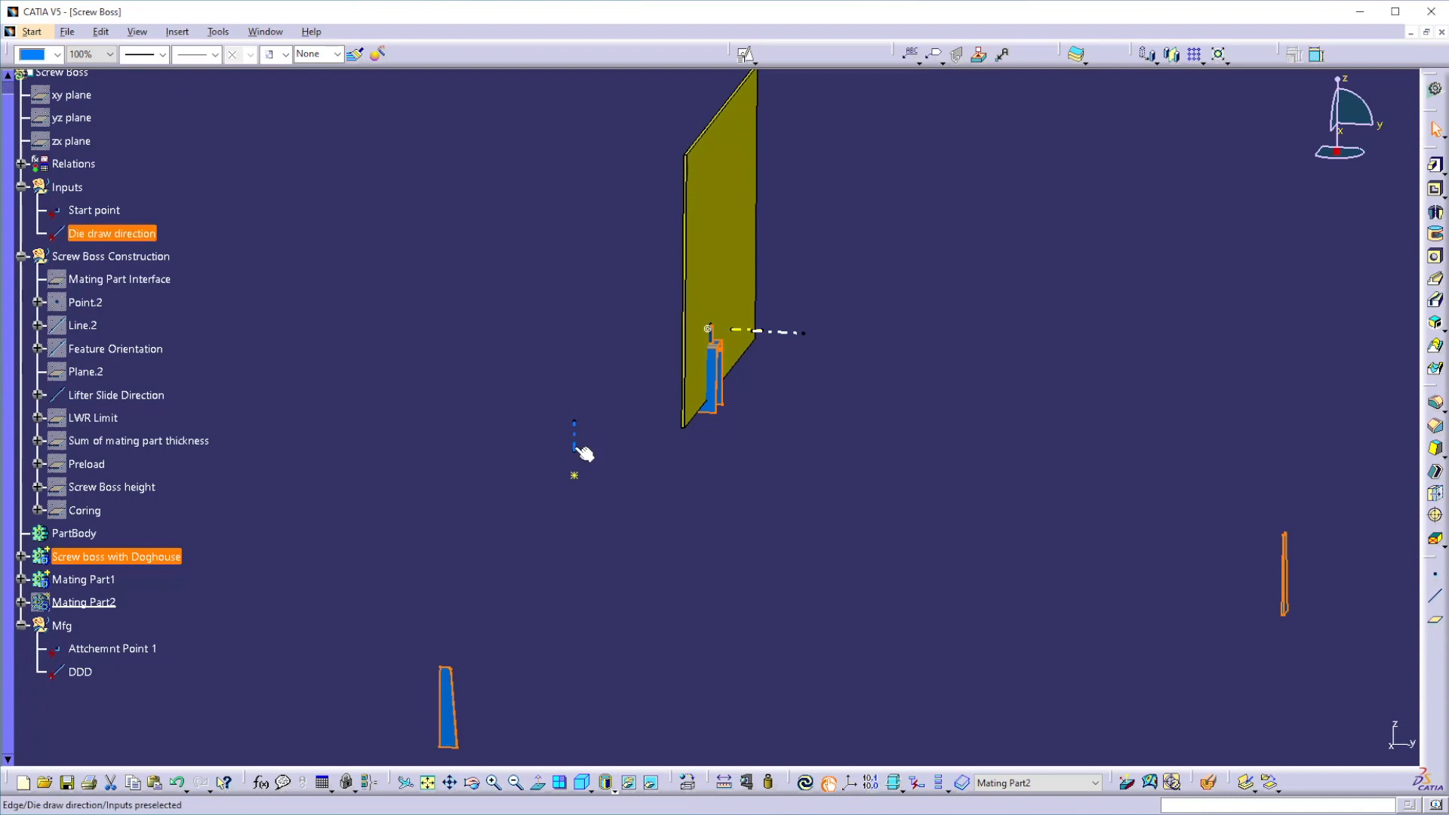
pyautogui.moveTo(573, 576); pyautogui.dragTo(694, 563, button='middle')
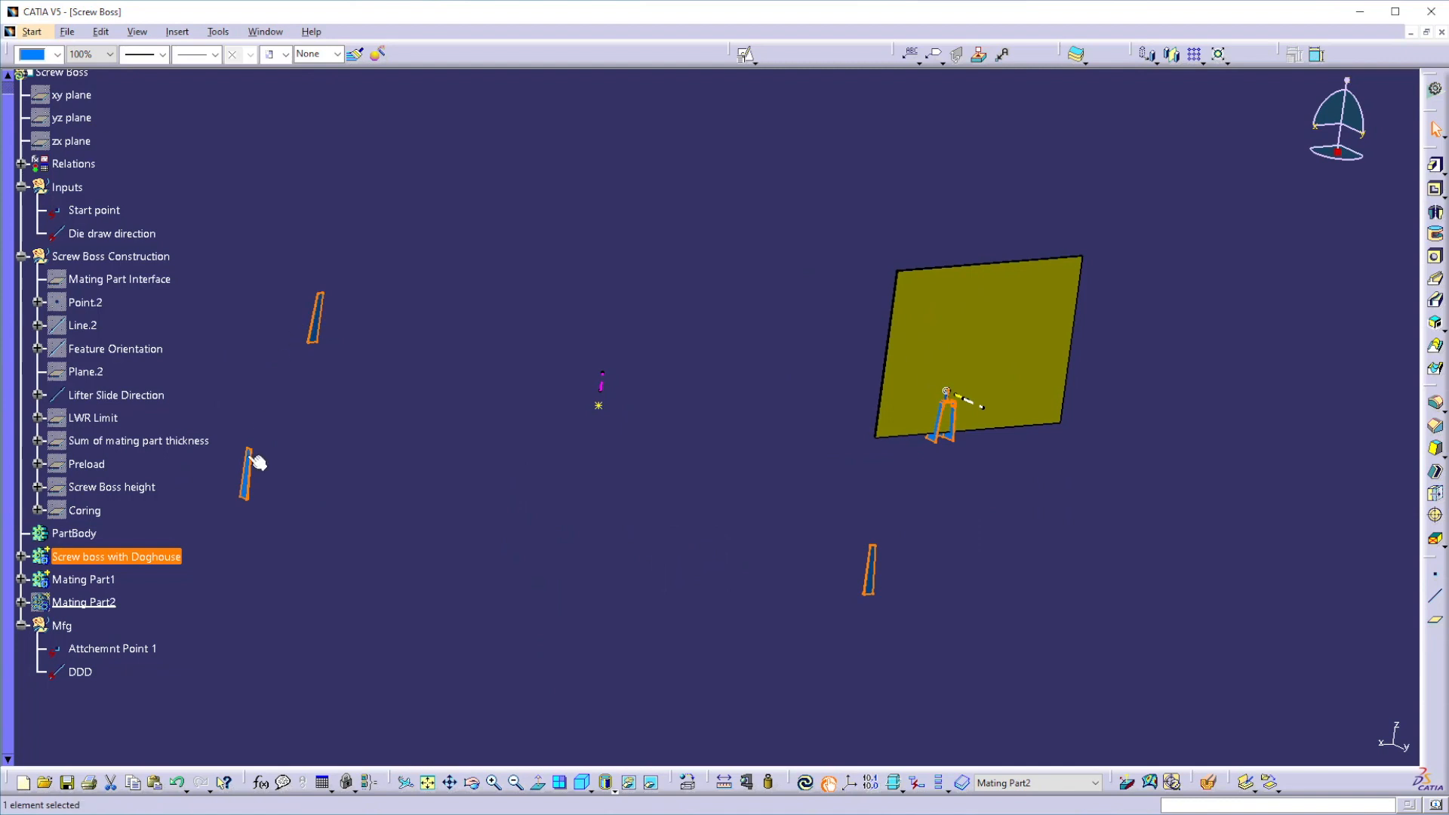
pyautogui.click(579, 640)
# Step: Replace the Die draw direction input with the DDD line from the Mfg set
pyautogui.rightClick(94, 679)
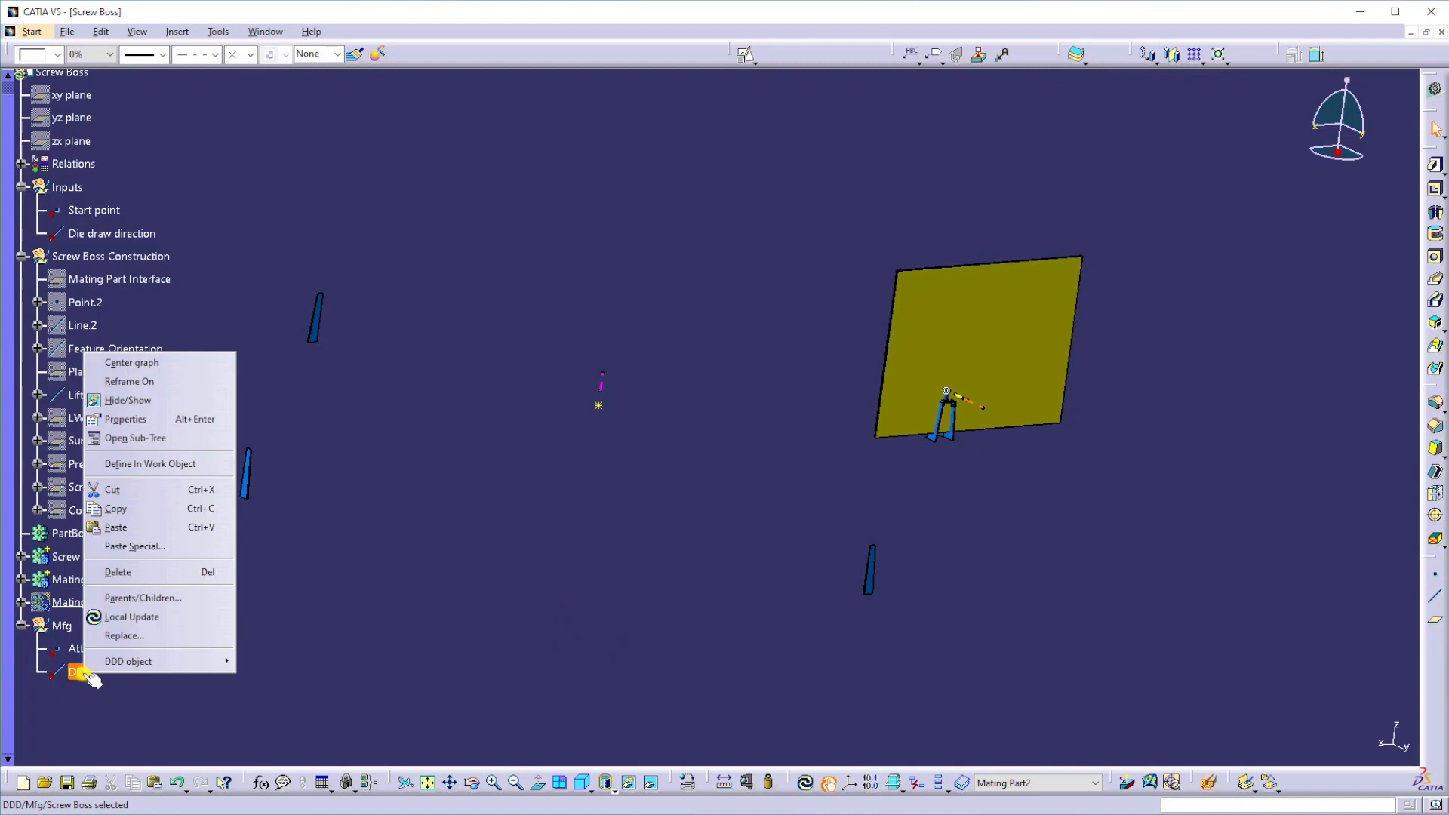
pyautogui.click(285, 379)
pyautogui.rightClick(120, 229)
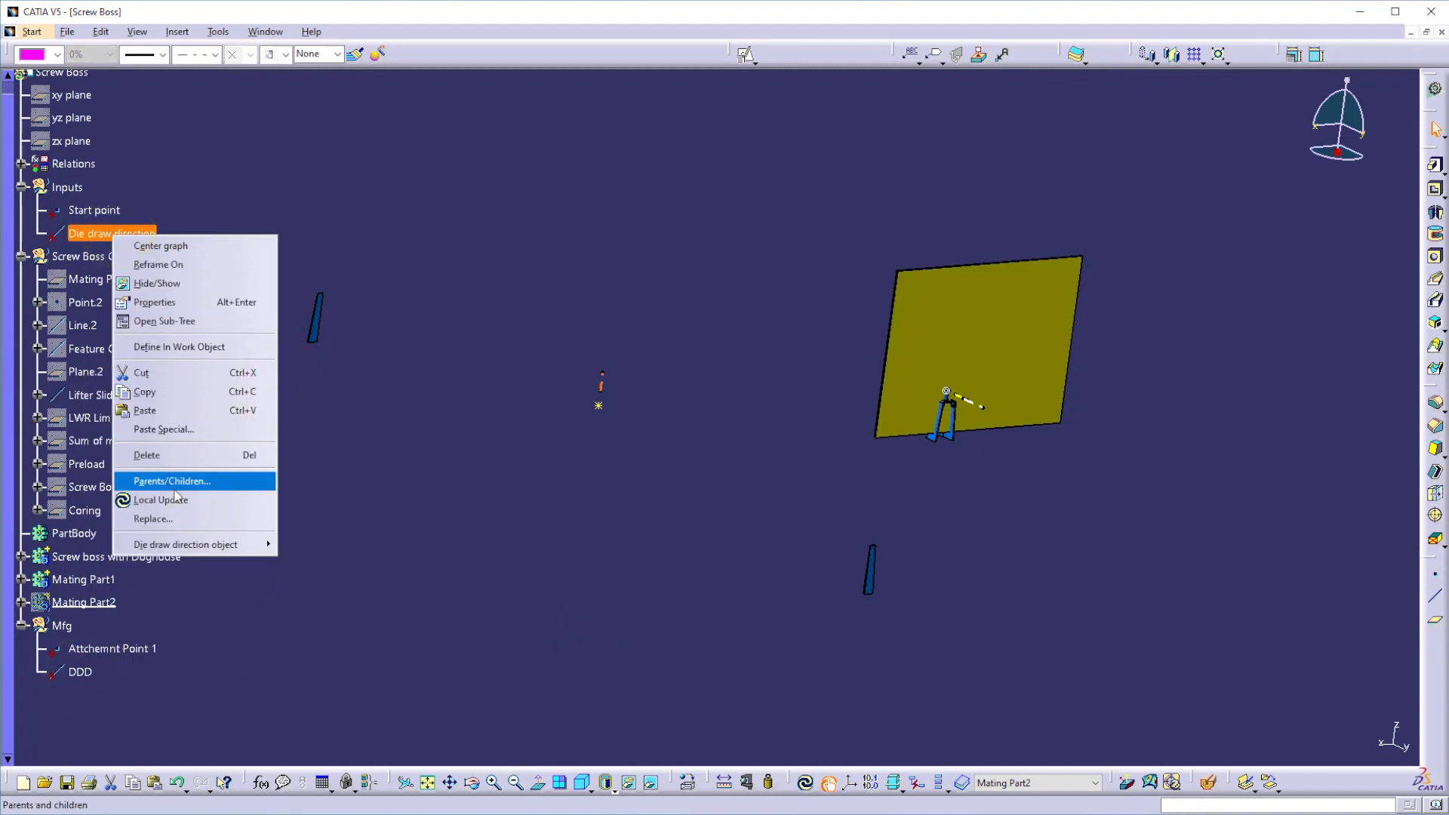
pyautogui.click(176, 519)
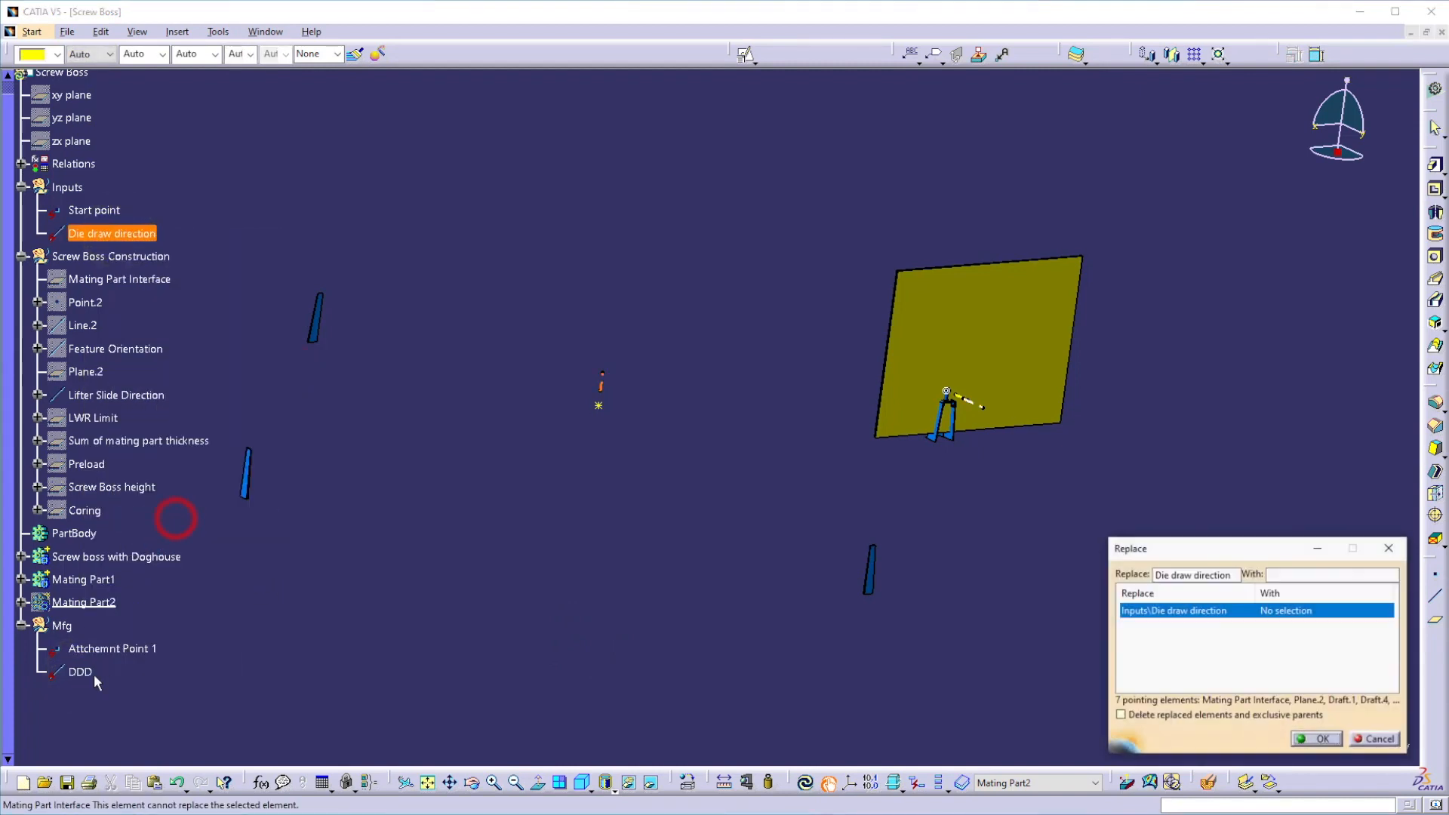
pyautogui.click(83, 674)
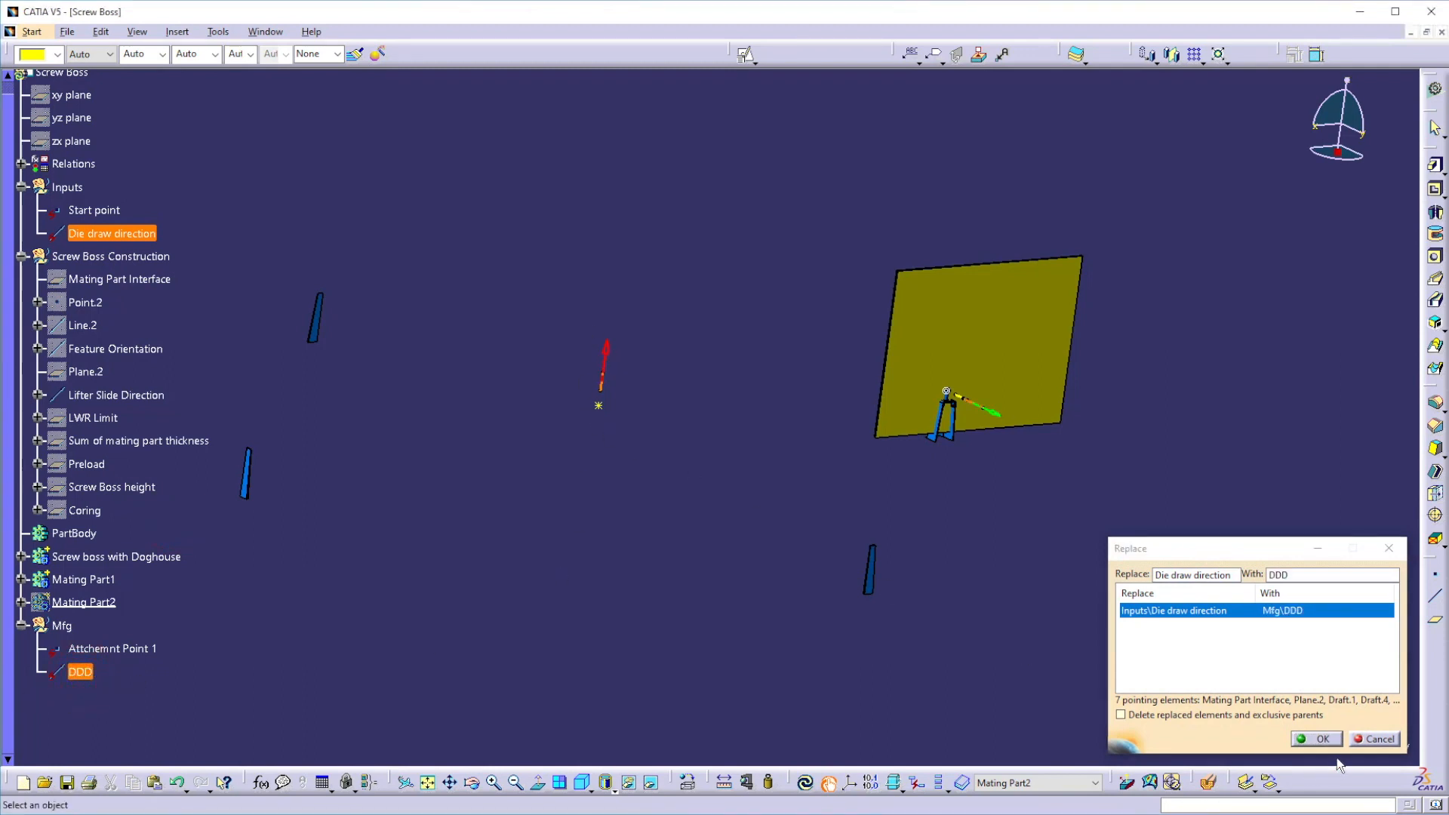
pyautogui.click(1322, 740)
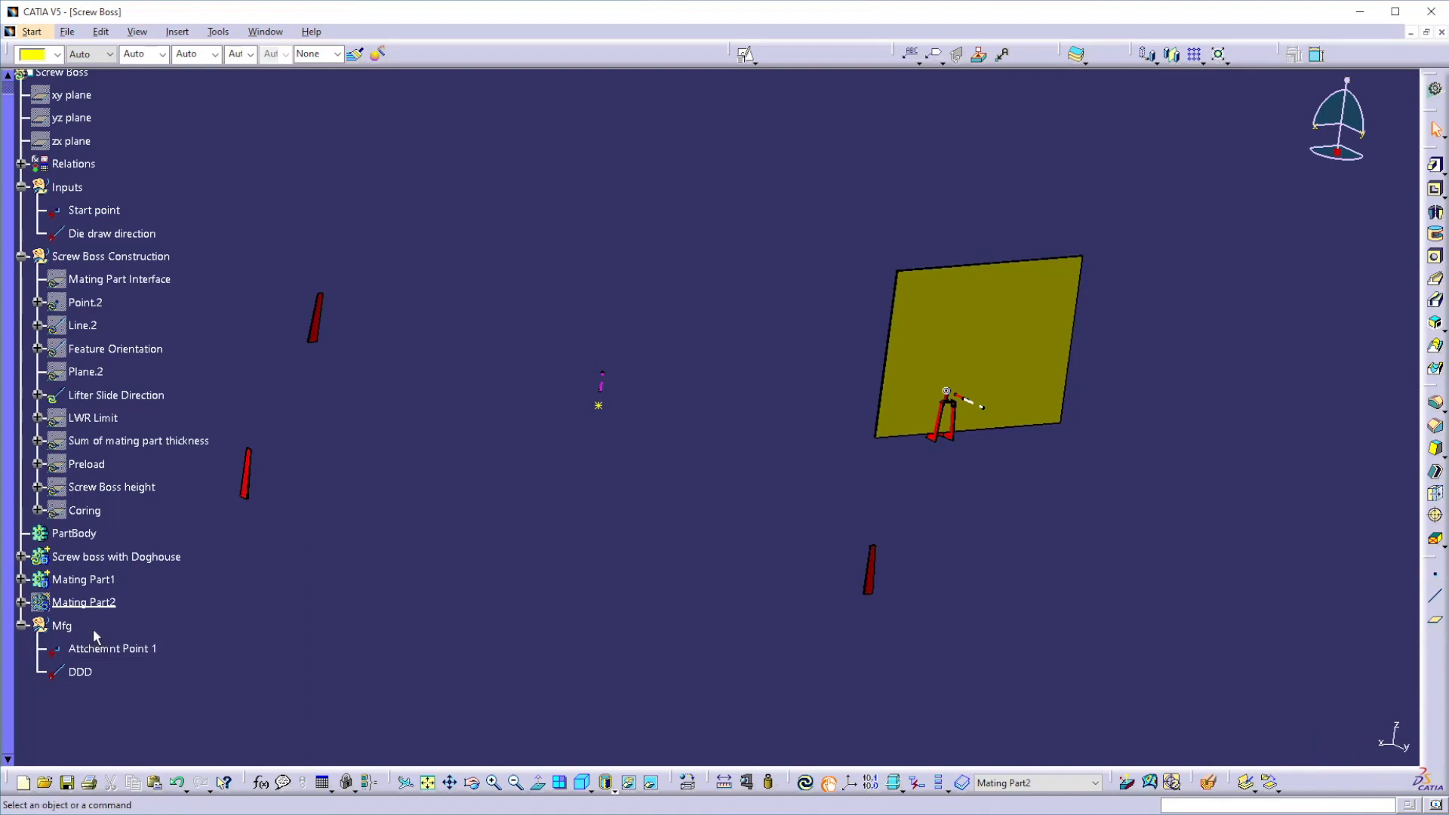
# Step: Run a local update on the Screw boss with Doghouse body and check its new orientation beneath the yellow mating plate
pyautogui.rightClick(121, 557)
pyautogui.click(132, 504)
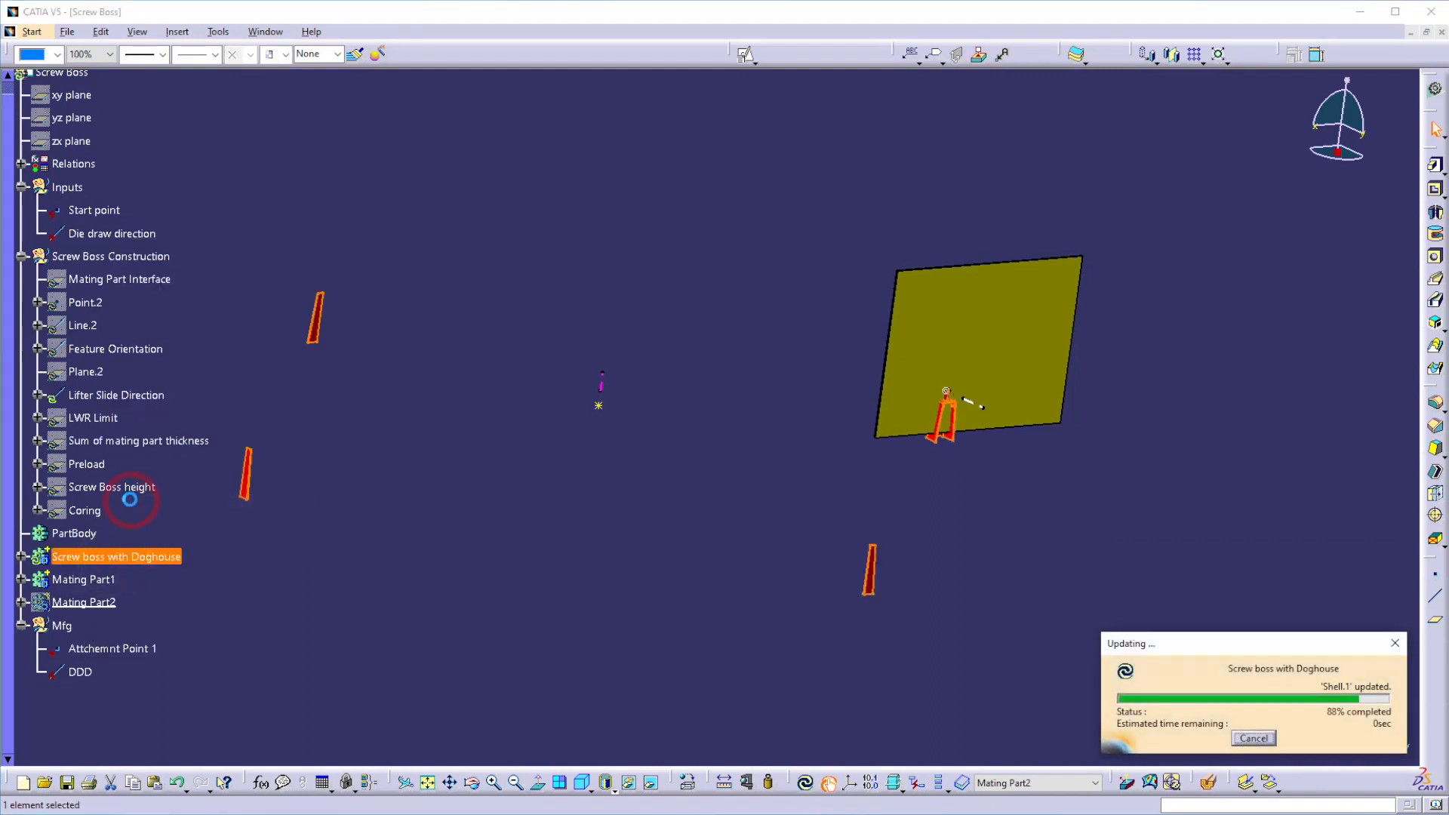
pyautogui.click(569, 549)
pyautogui.moveTo(569, 549); pyautogui.dragTo(535, 594, button='middle')
pyautogui.moveTo(744, 604); pyautogui.dragTo(789, 472, button='middle')
pyautogui.middleClick(981, 555)
pyautogui.moveTo(876, 601); pyautogui.dragTo(597, 468, button='middle')
pyautogui.moveTo(618, 631); pyautogui.dragTo(767, 621, button='middle')
pyautogui.moveTo(528, 556); pyautogui.dragTo(792, 546, button='middle')
pyautogui.moveTo(347, 571); pyautogui.dragTo(423, 571, button='middle')
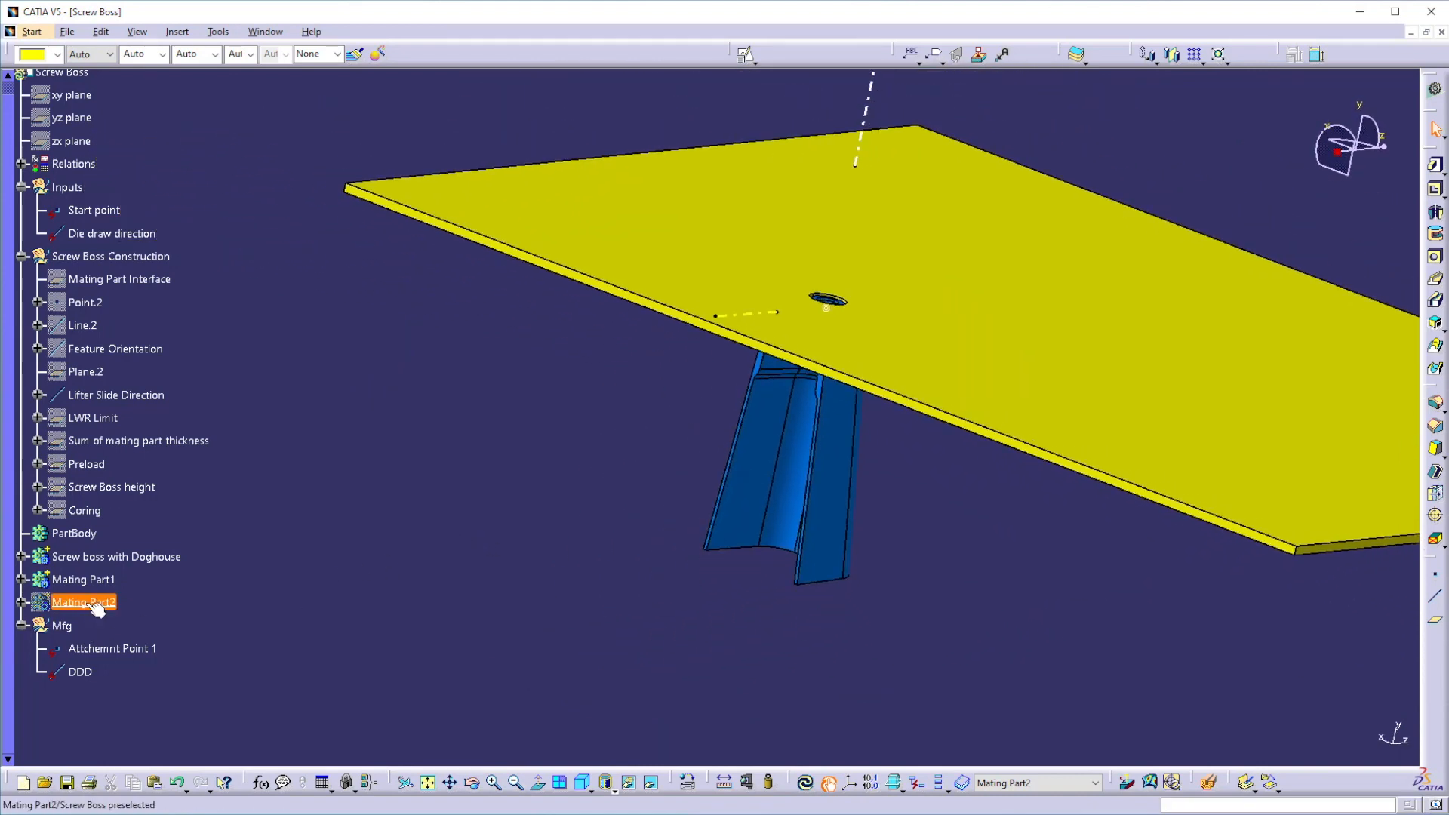
# Step: Show the hidden Mating Part2 body on top of the yellow plate
pyautogui.rightClick(97, 609)
pyautogui.click(157, 327)
pyautogui.moveTo(695, 557); pyautogui.dragTo(648, 387, button='middle')
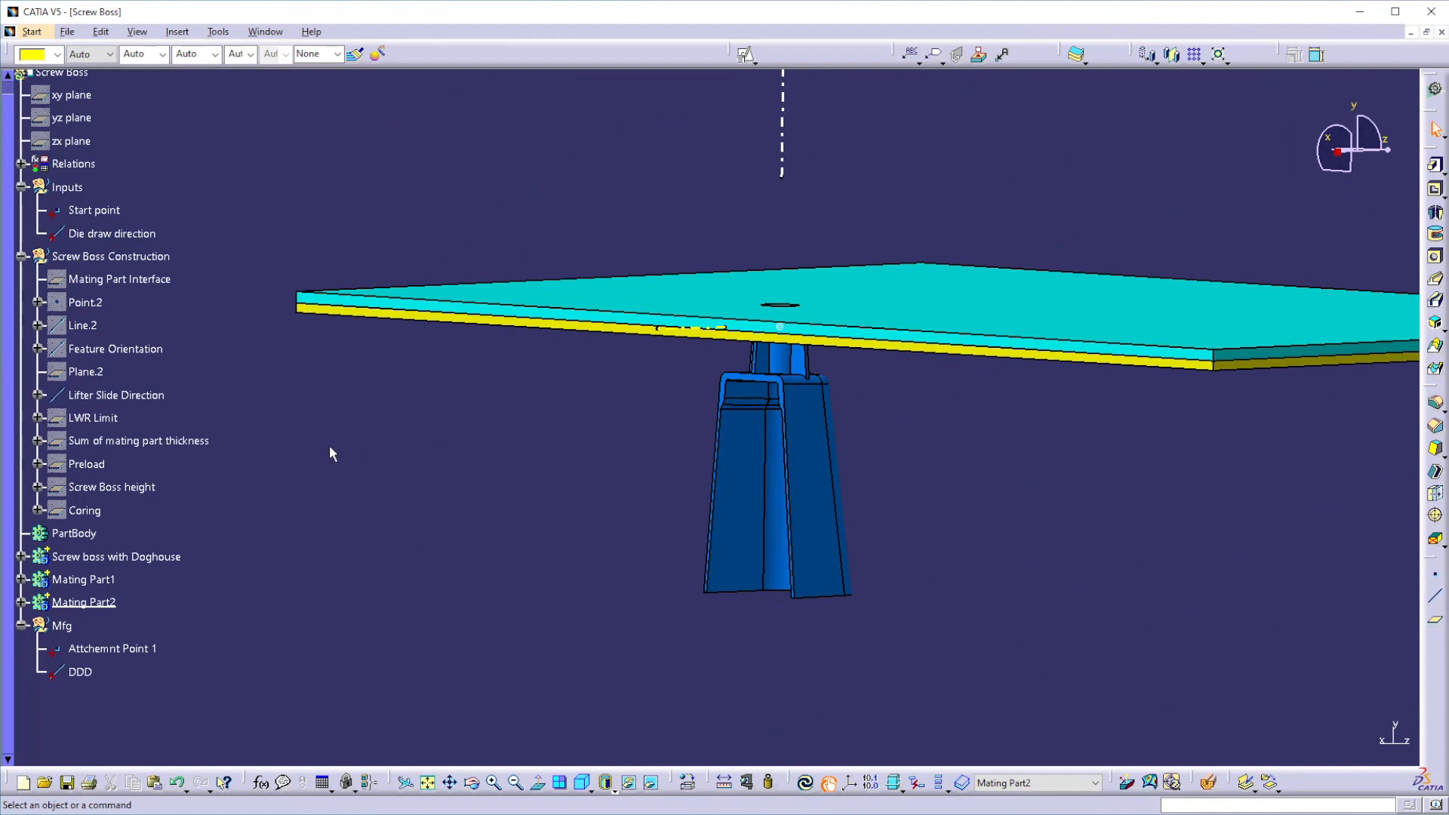
# Step: Measure the combined thickness of the two stacked mating plates between their outer faces without keeping the measurement
pyautogui.scroll(2, 291, 441)
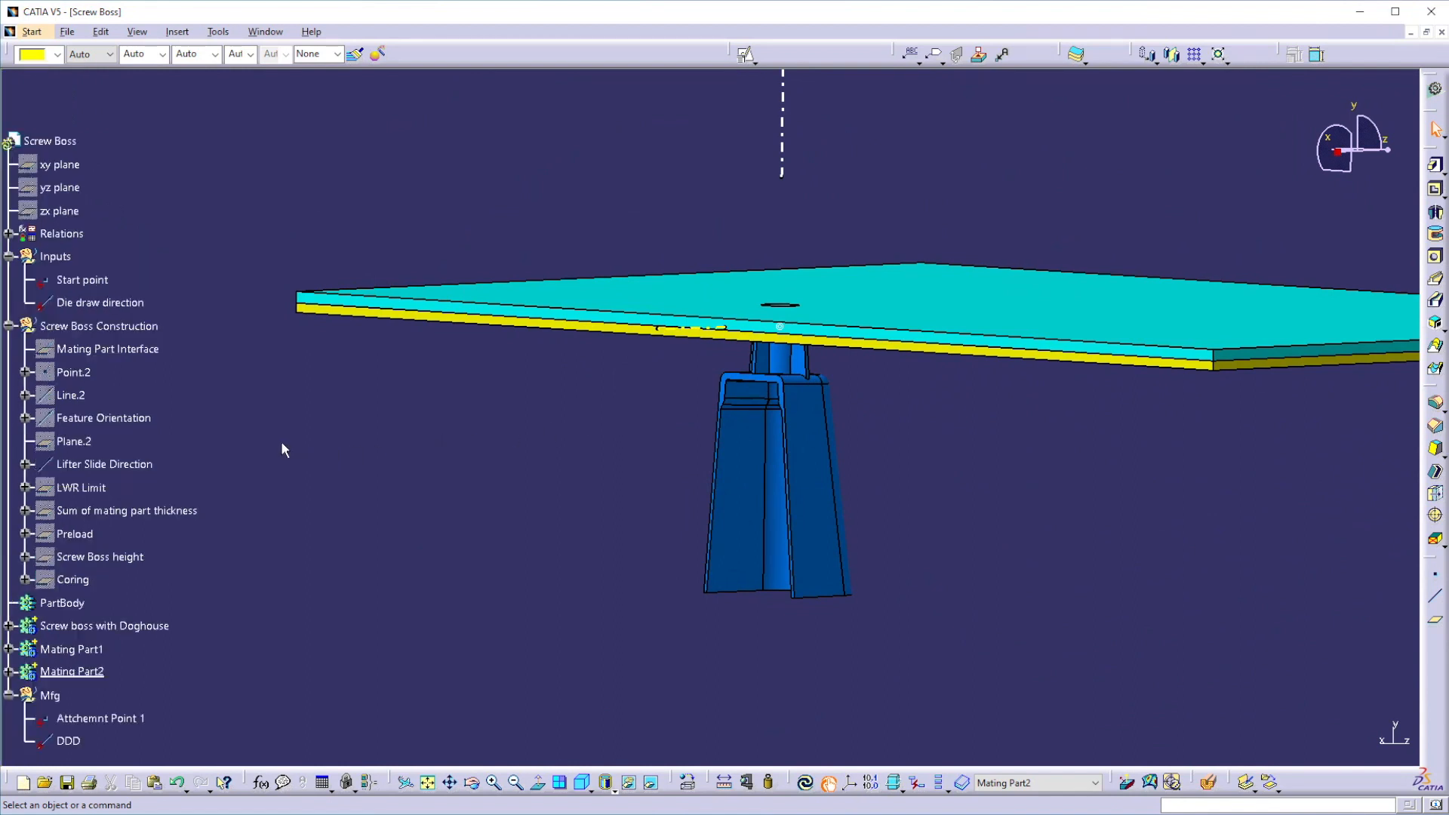
pyautogui.click(98, 513)
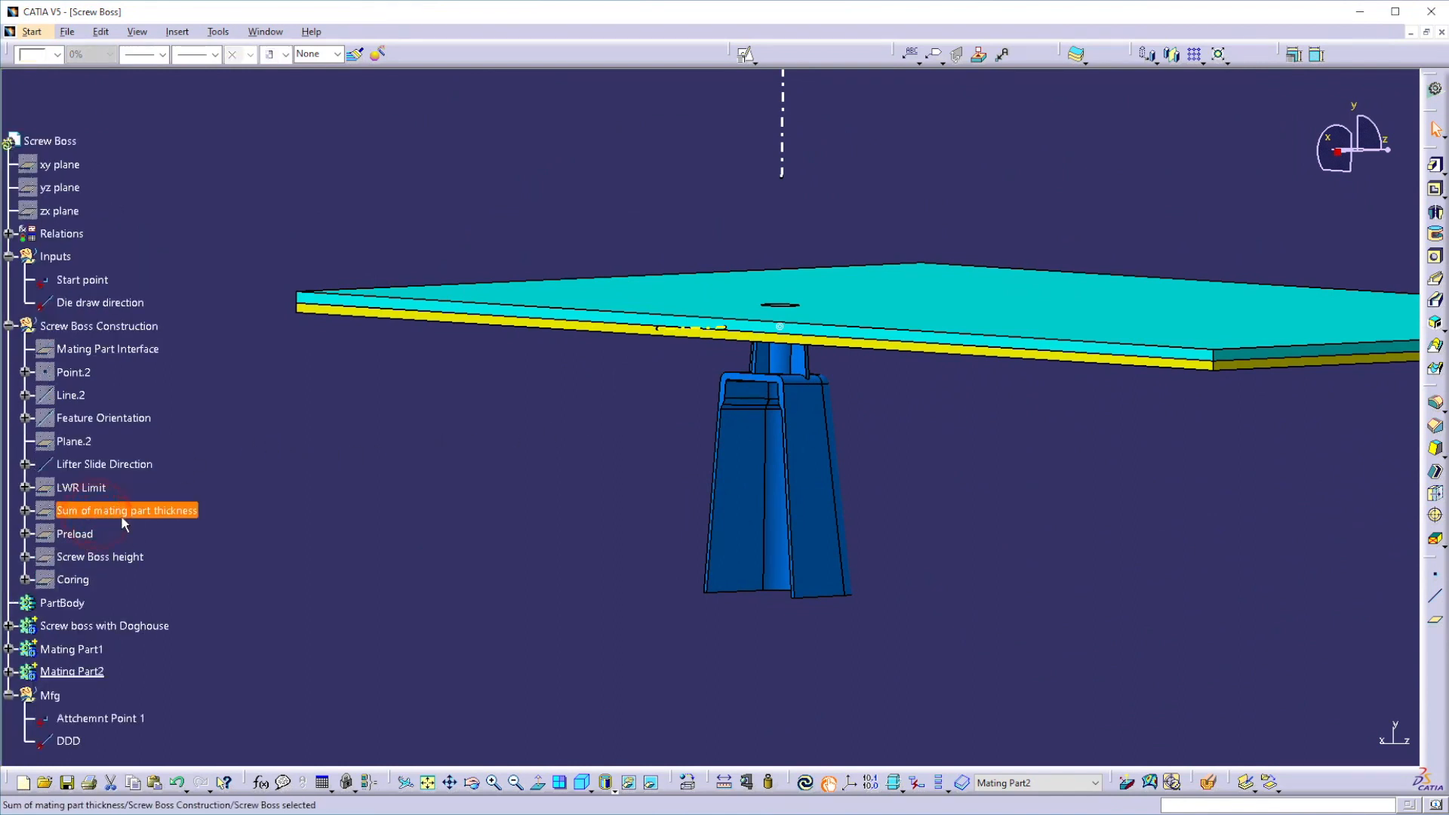
pyautogui.click(174, 523)
pyautogui.click(623, 688)
pyautogui.click(728, 786)
pyautogui.click(1039, 309)
pyautogui.moveTo(882, 458); pyautogui.dragTo(844, 275, button='middle')
pyautogui.click(844, 275)
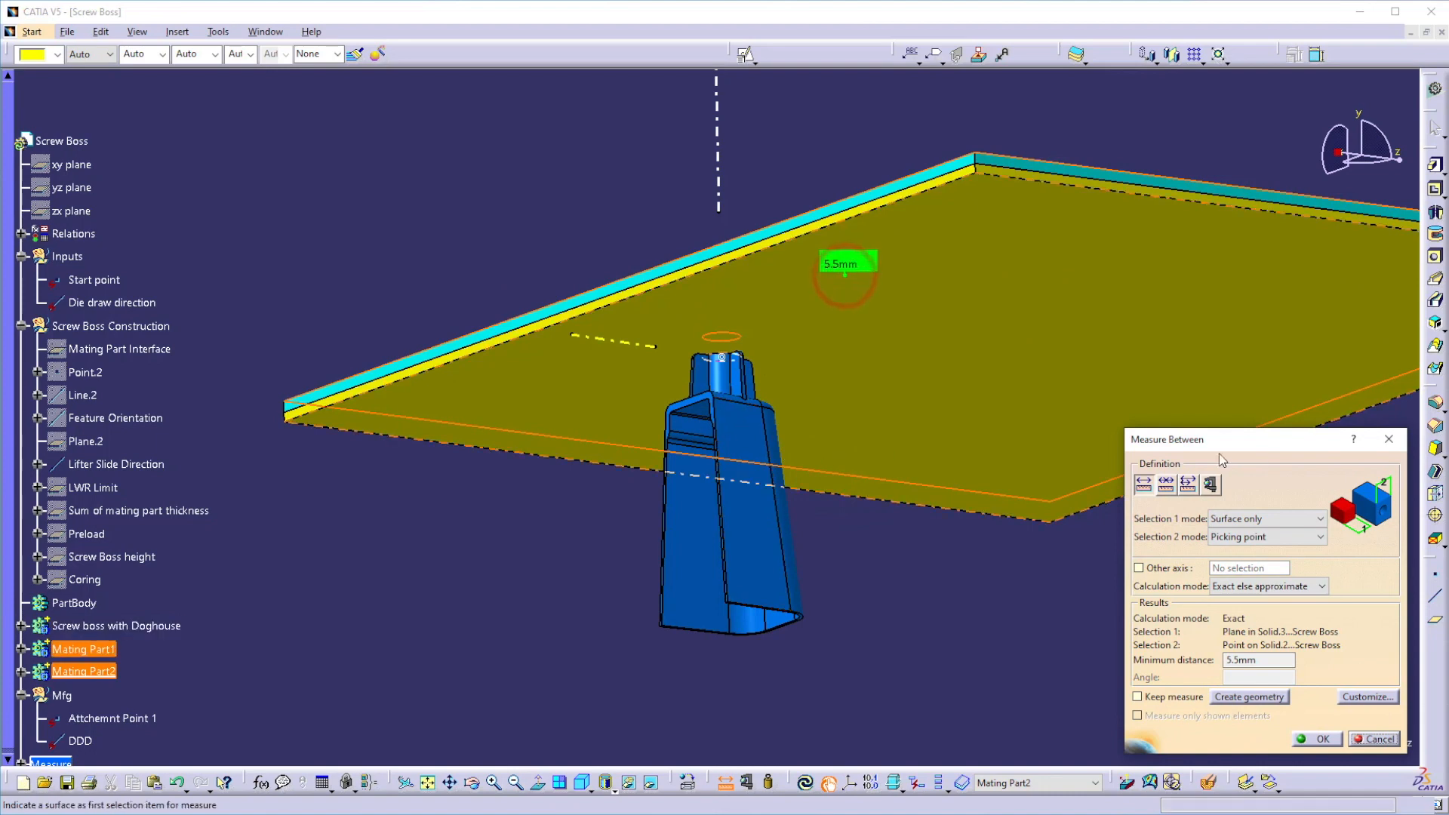
pyautogui.click(1389, 438)
pyautogui.click(298, 502)
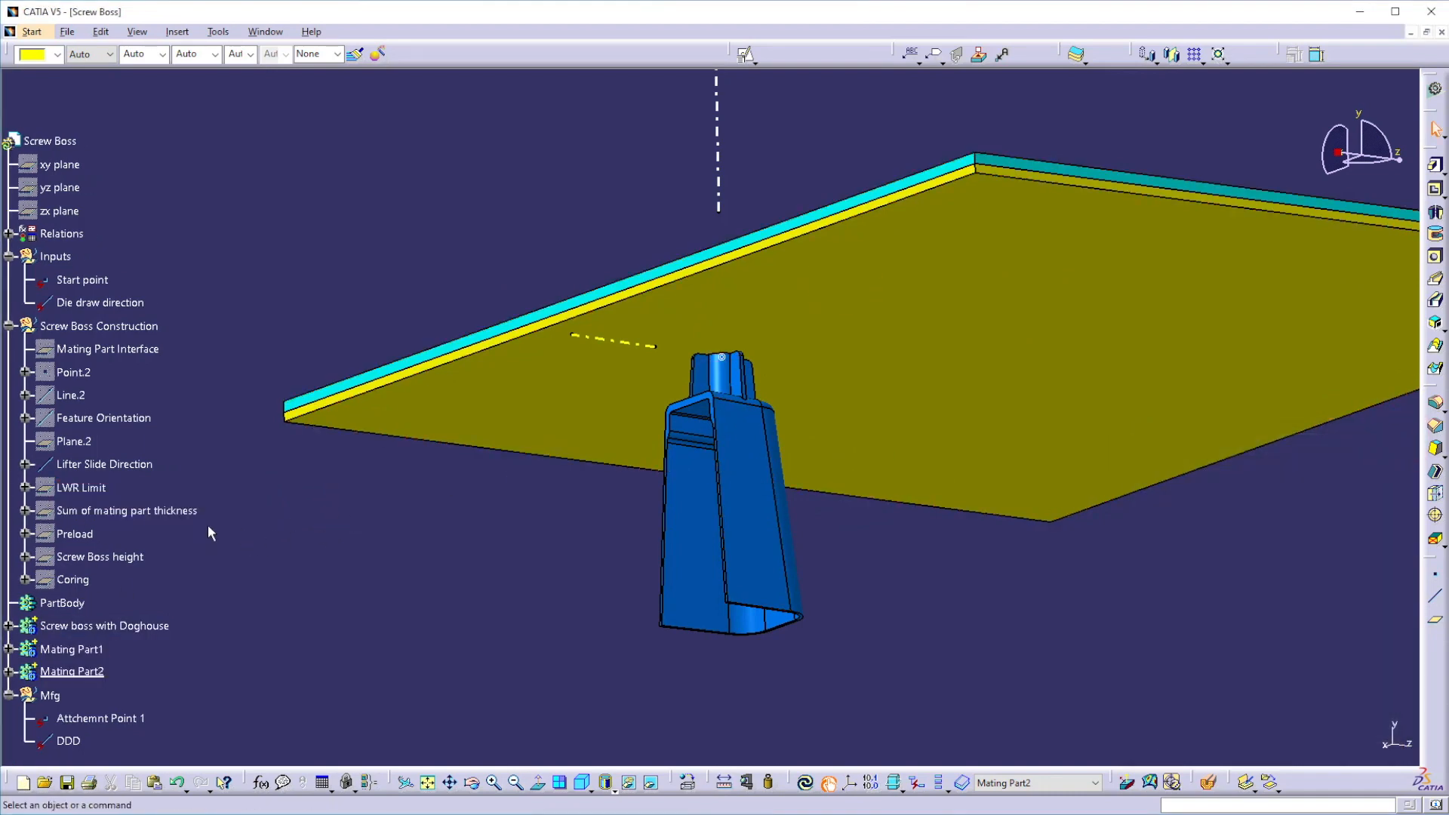
# Step: Set the offset of the Sum of mating part thickness plane to 5.5 mm
pyautogui.moveTo(387, 515); pyautogui.dragTo(400, 518, button='middle')
pyautogui.doubleClick(174, 512)
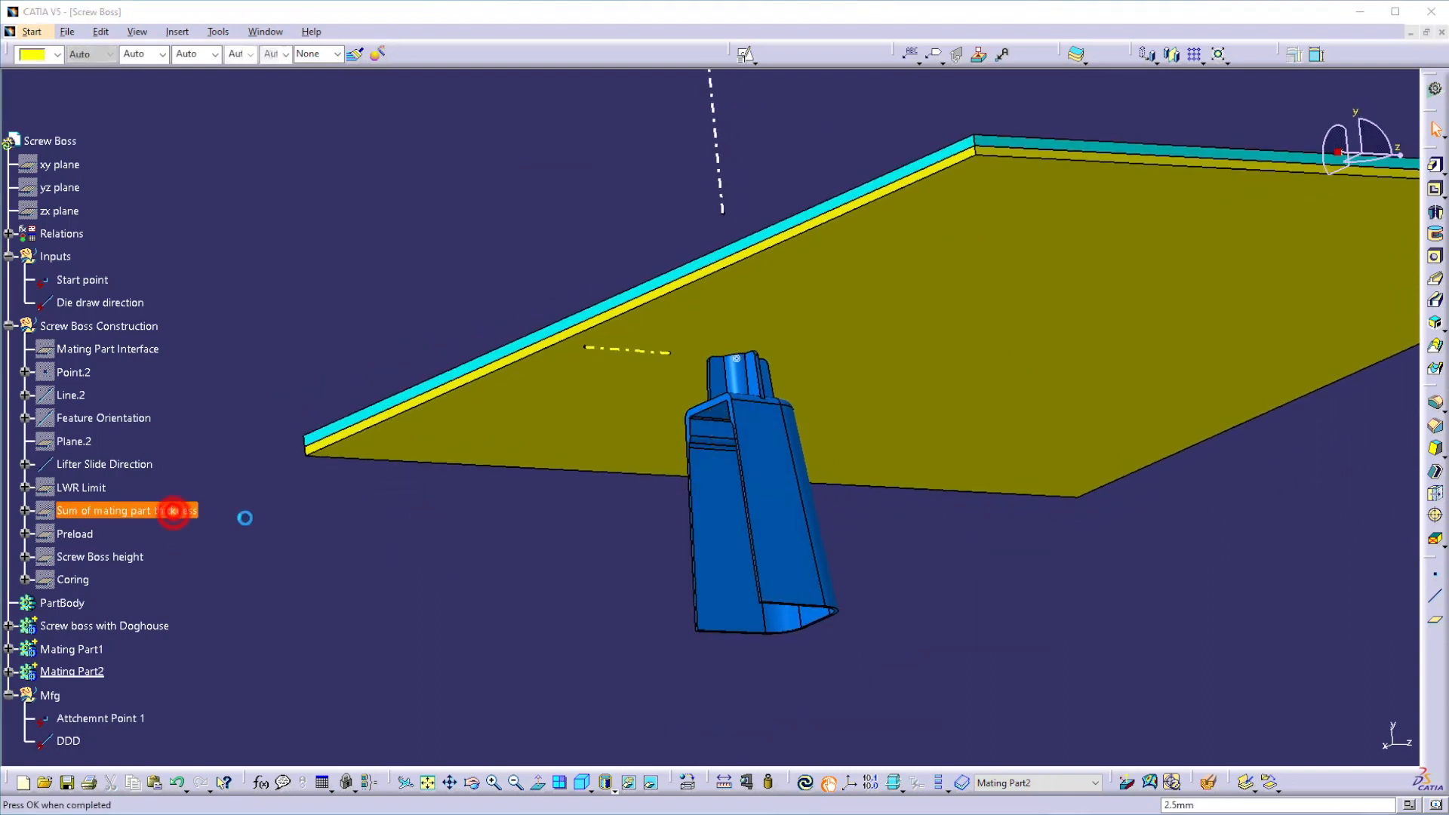
pyautogui.click(1050, 433)
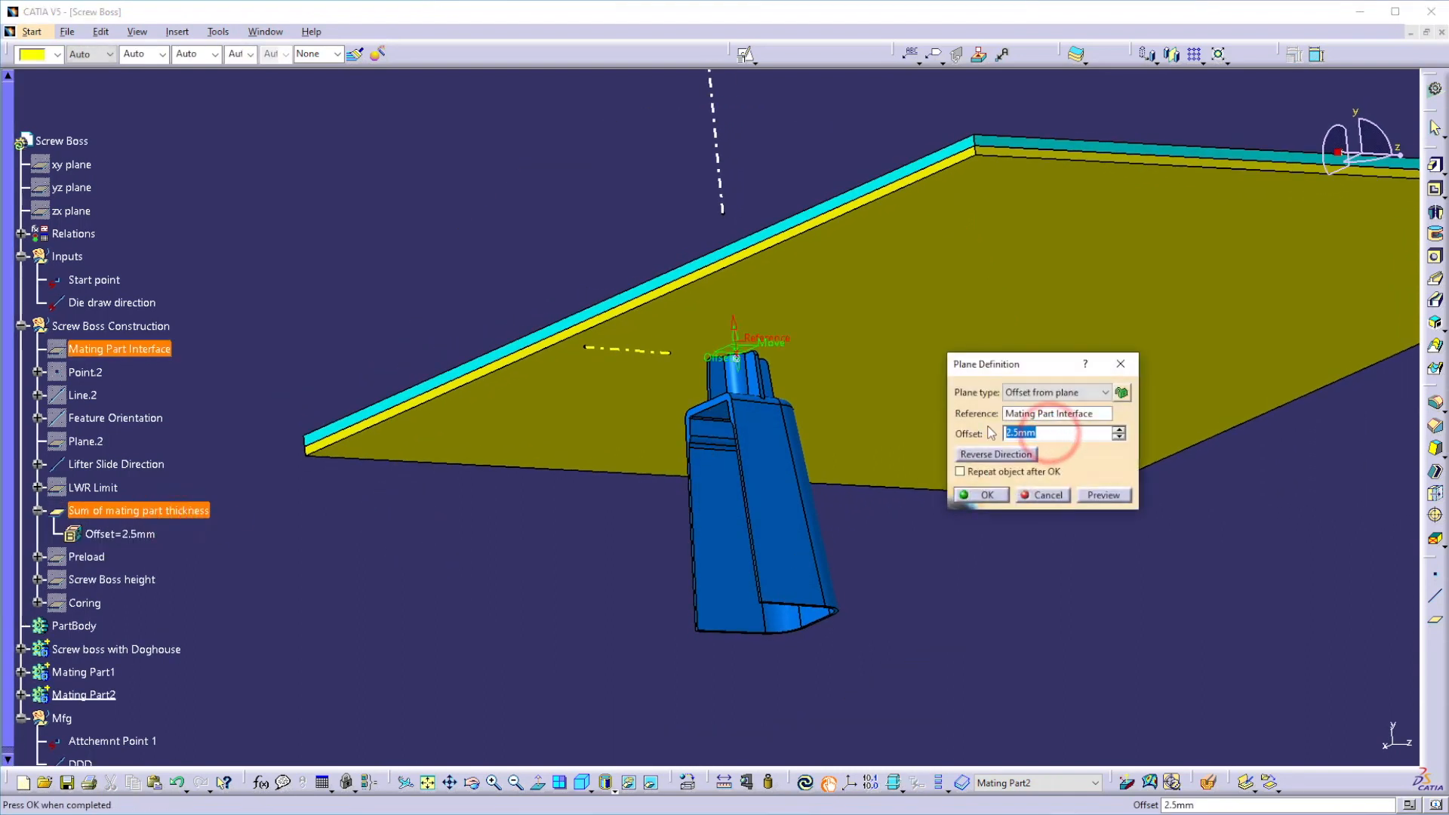
pyautogui.press('Return')
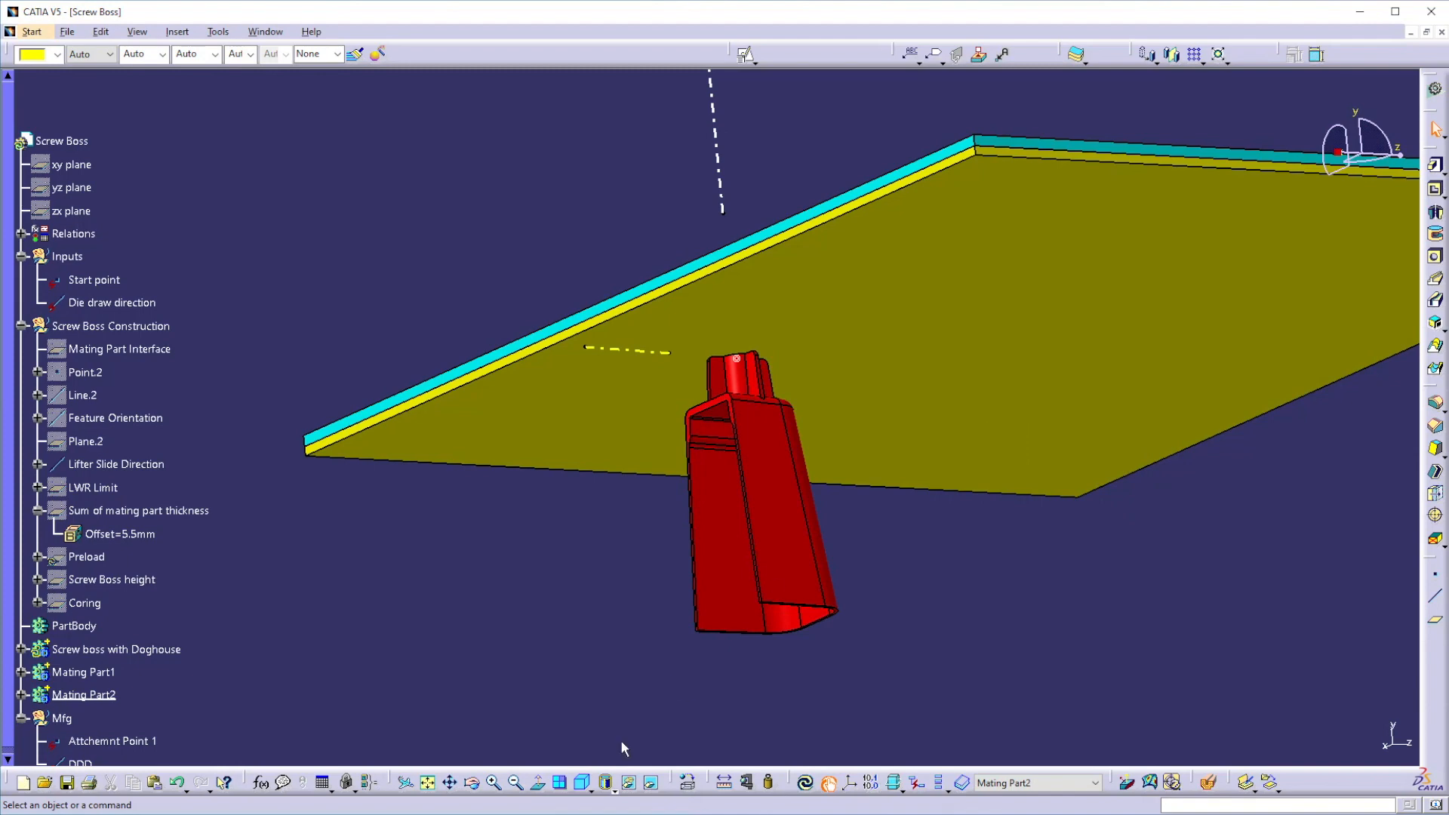
# Step: Locally update the Screw boss with Doghouse body for the new plate thickness and check its fit under both plates
pyautogui.scroll(-2, 181, 604)
pyautogui.rightClick(94, 513)
pyautogui.click(265, 476)
pyautogui.click(532, 528)
pyautogui.moveTo(718, 447); pyautogui.dragTo(769, 641, button='middle')
pyautogui.moveTo(746, 385); pyautogui.dragTo(695, 388, button='middle')
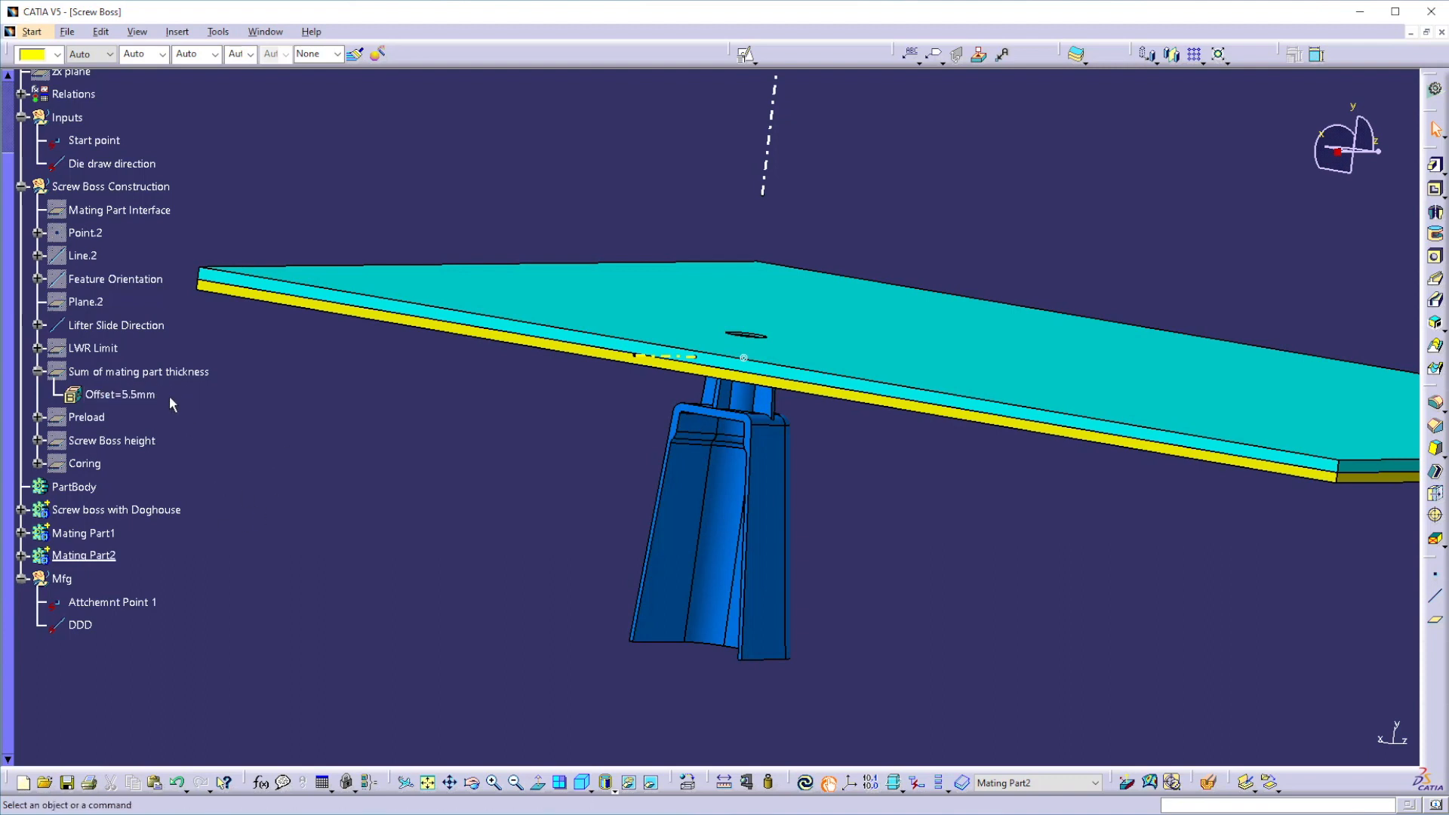
# Step: Hide Mating Part1, Mating Part2 and the Mfg set together, leaving the screw boss on display
pyautogui.moveTo(339, 436); pyautogui.dragTo(329, 496, button='middle')
pyautogui.click(92, 554)
pyautogui.keyDown('ctrl'); pyautogui.click(83, 533); pyautogui.keyUp('ctrl')
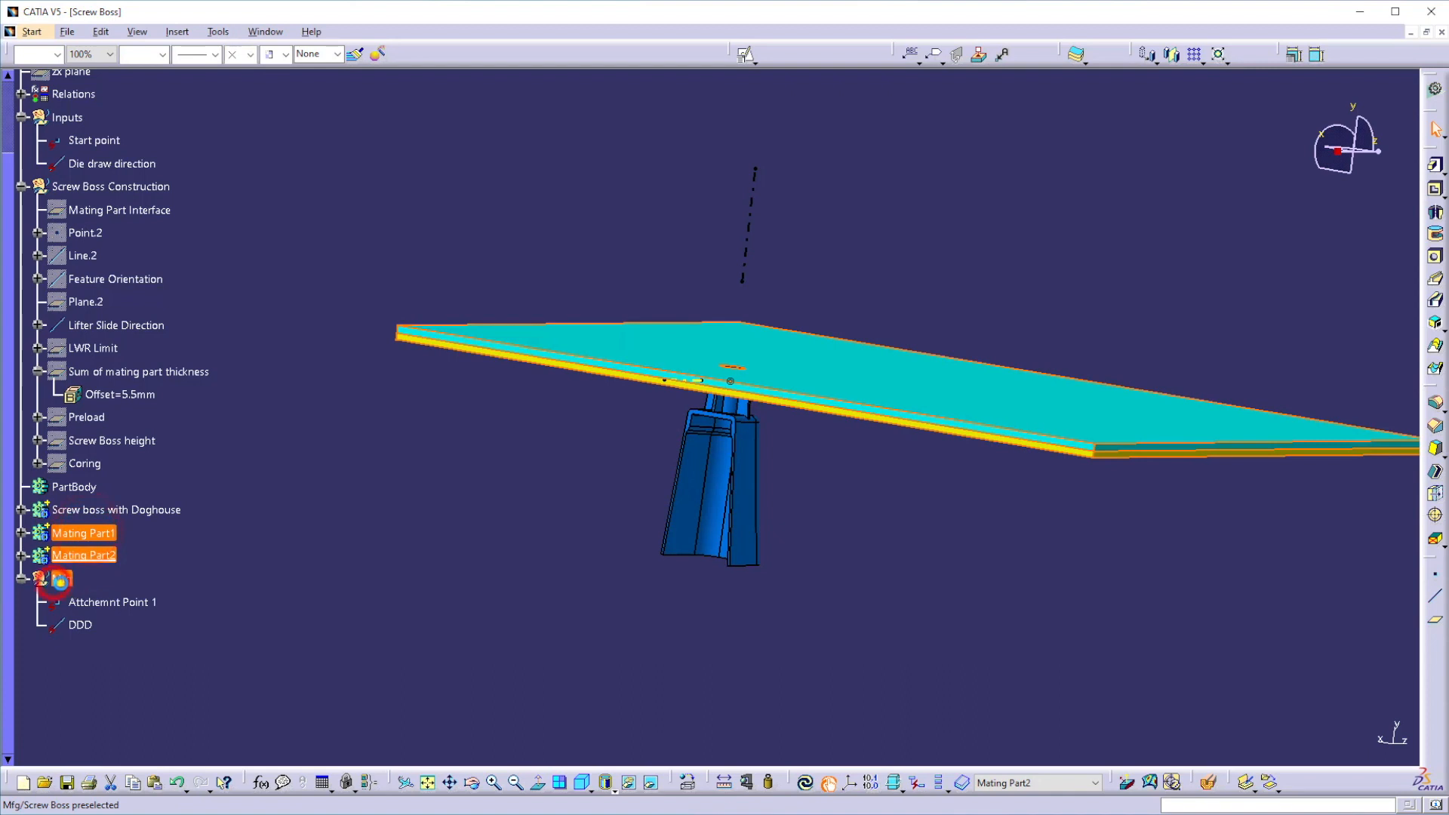
pyautogui.rightClick(60, 578)
pyautogui.click(109, 310)
pyautogui.moveTo(437, 521); pyautogui.dragTo(448, 578, button='middle')
pyautogui.moveTo(519, 620); pyautogui.dragTo(624, 553, button='middle')
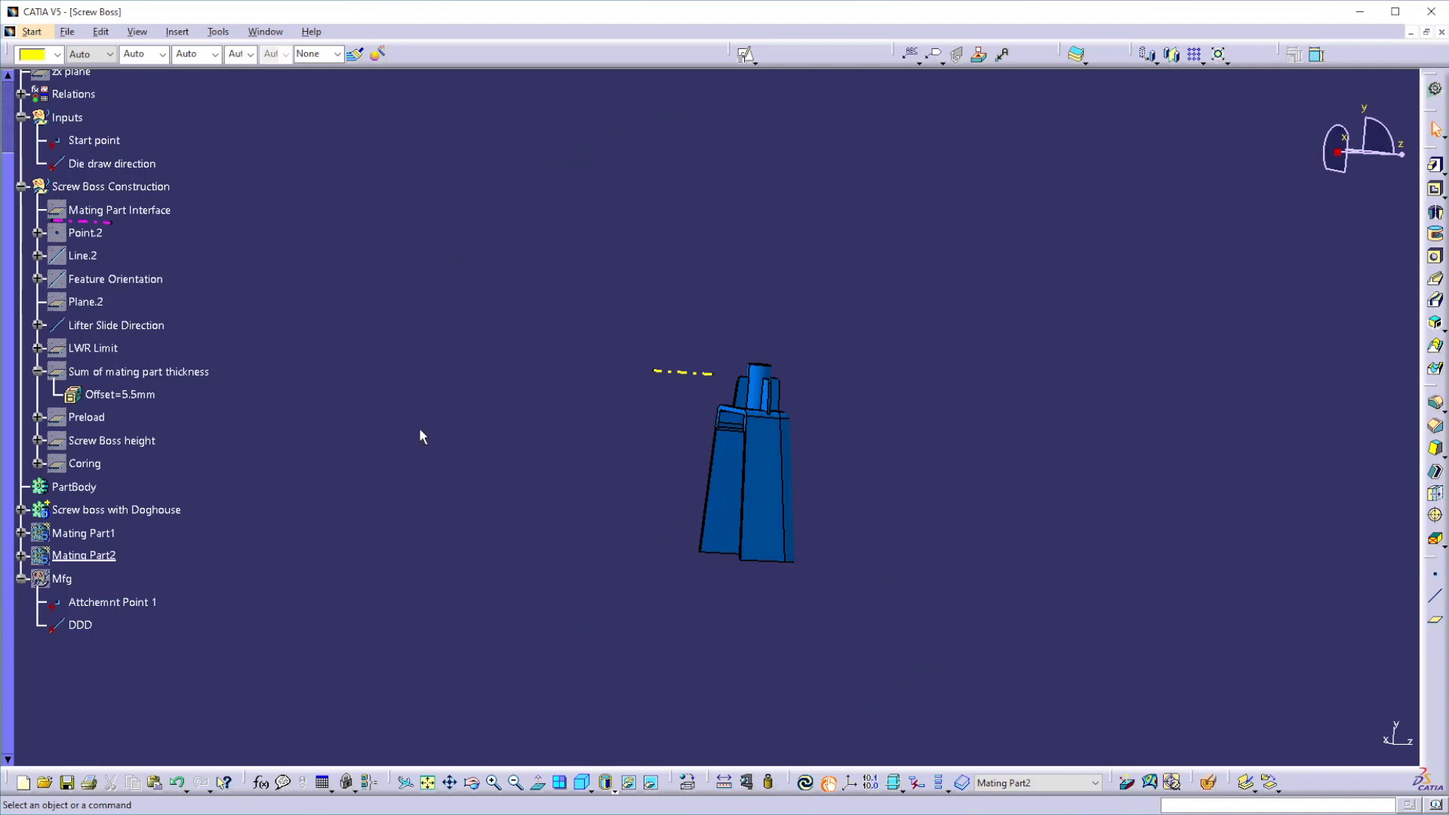
# Step: Edit the Feature Orientation line, setting its start to 19 mm and its angle to 58 degrees
pyautogui.doubleClick(120, 279)
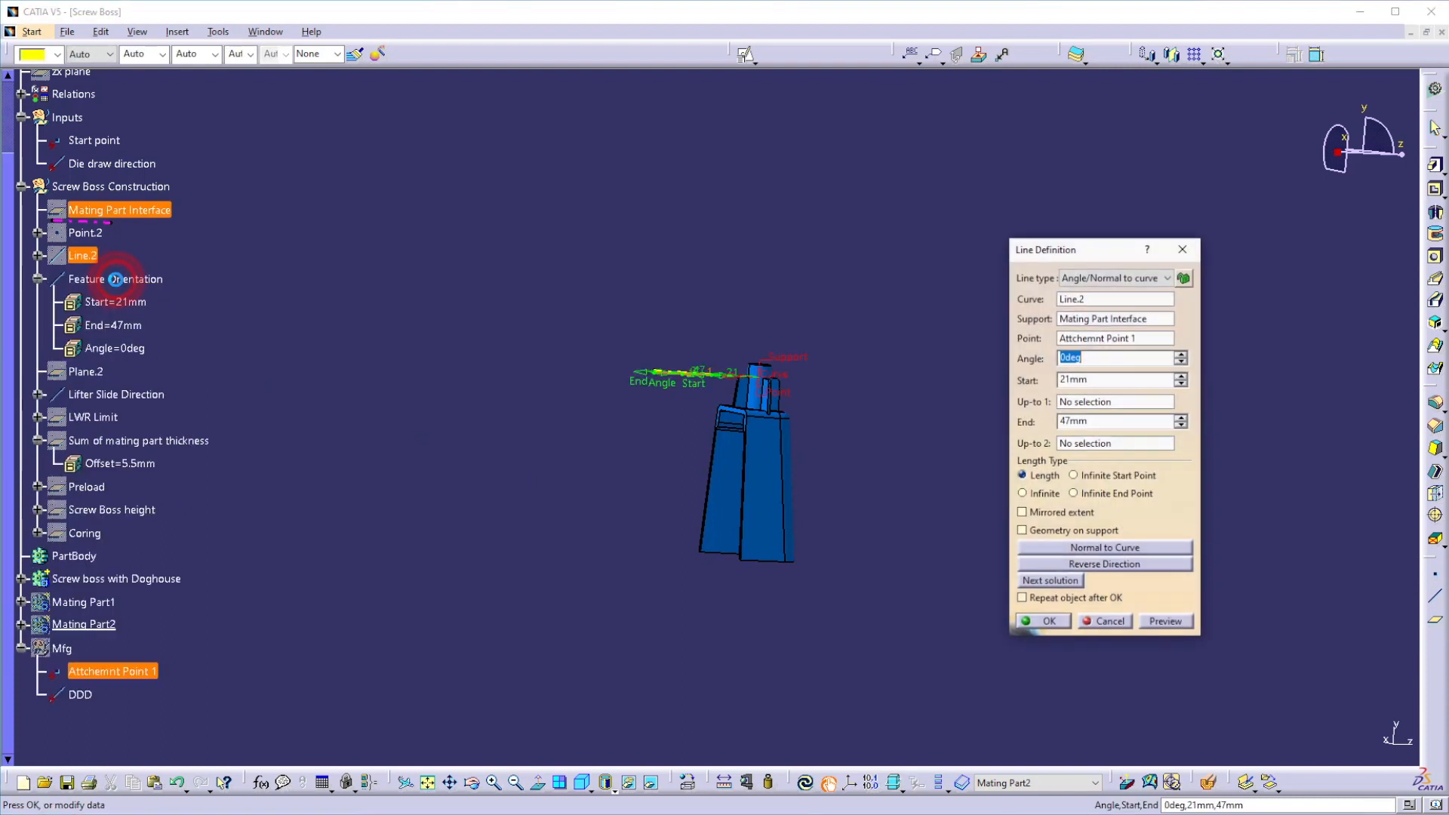
pyautogui.moveTo(682, 468); pyautogui.dragTo(700, 421, button='middle')
pyautogui.moveTo(697, 413); pyautogui.dragTo(711, 440)
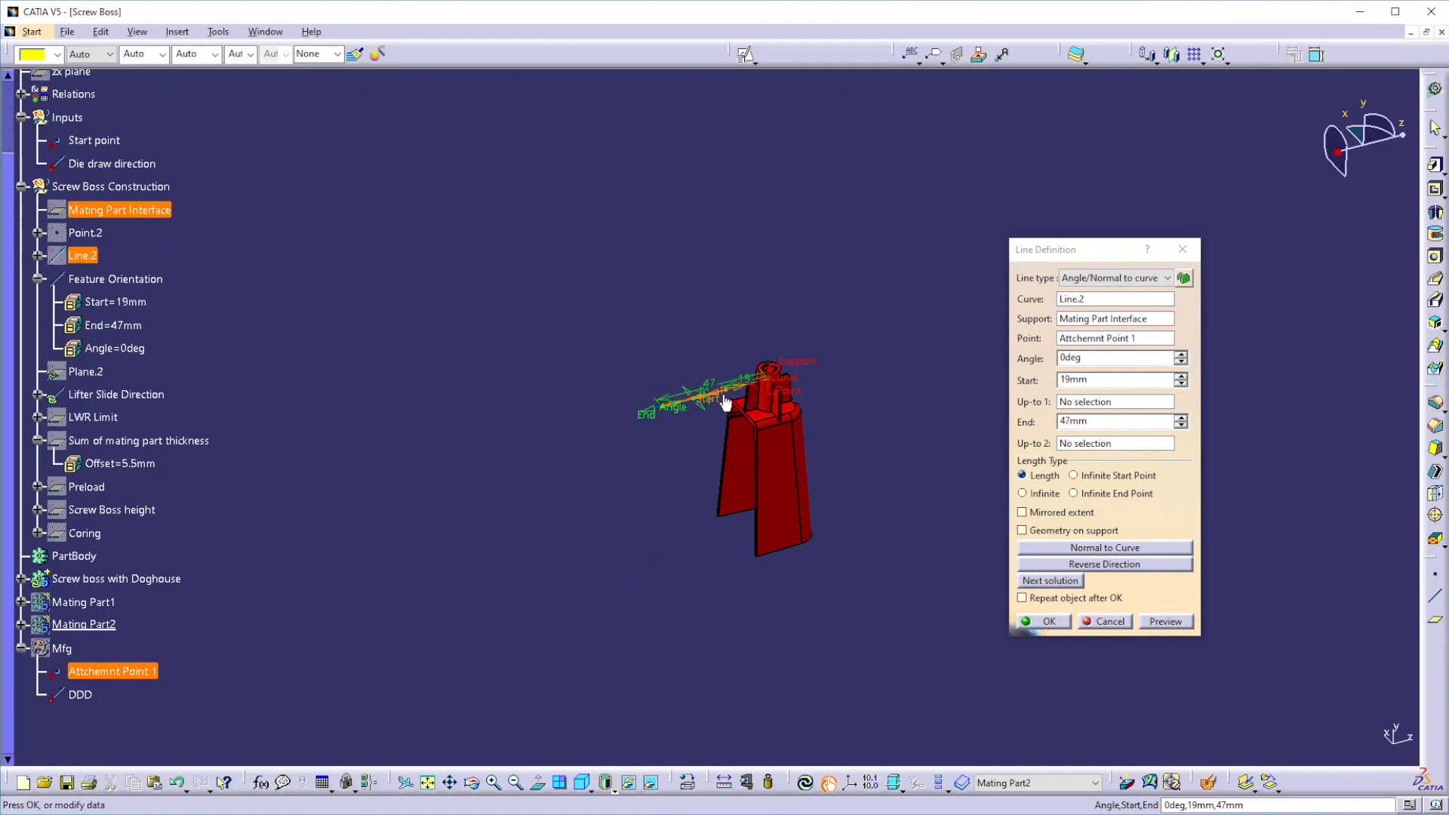
pyautogui.moveTo(705, 417); pyautogui.dragTo(796, 455)
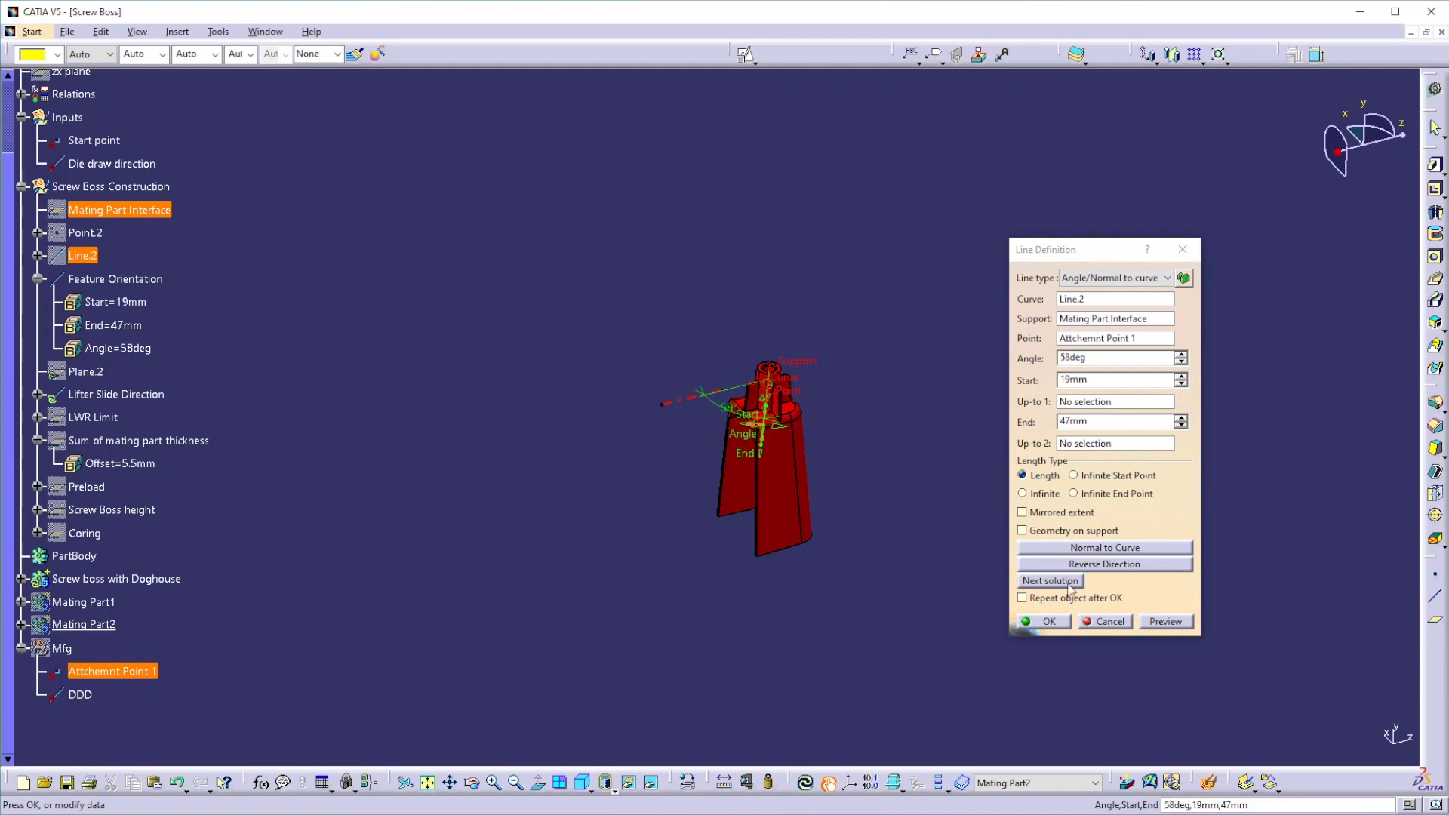
pyautogui.click(1054, 621)
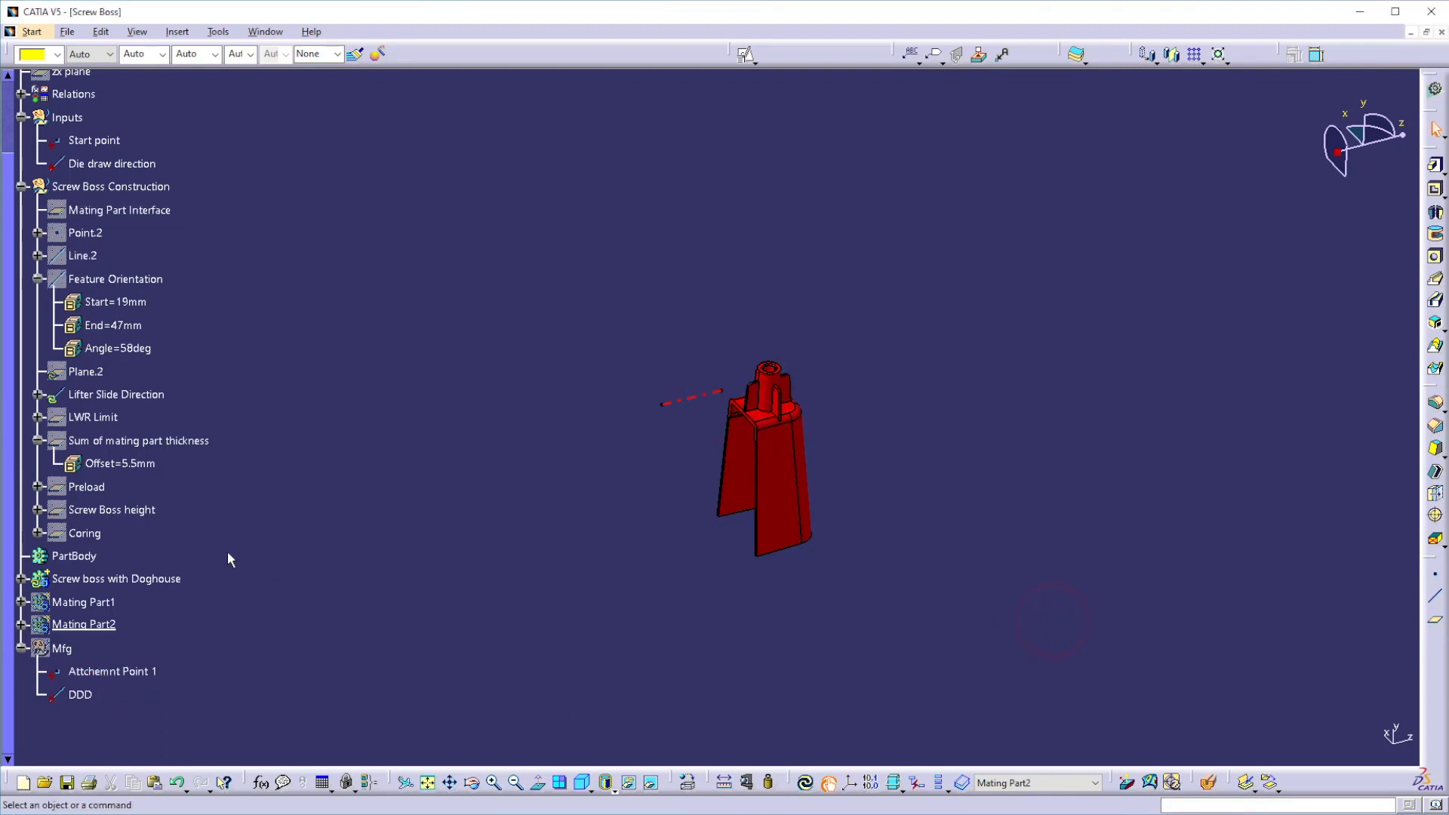
# Step: Locally update the Screw boss with Doghouse body for the rotated feature orientation and view it from the side
pyautogui.rightClick(113, 580)
pyautogui.click(119, 527)
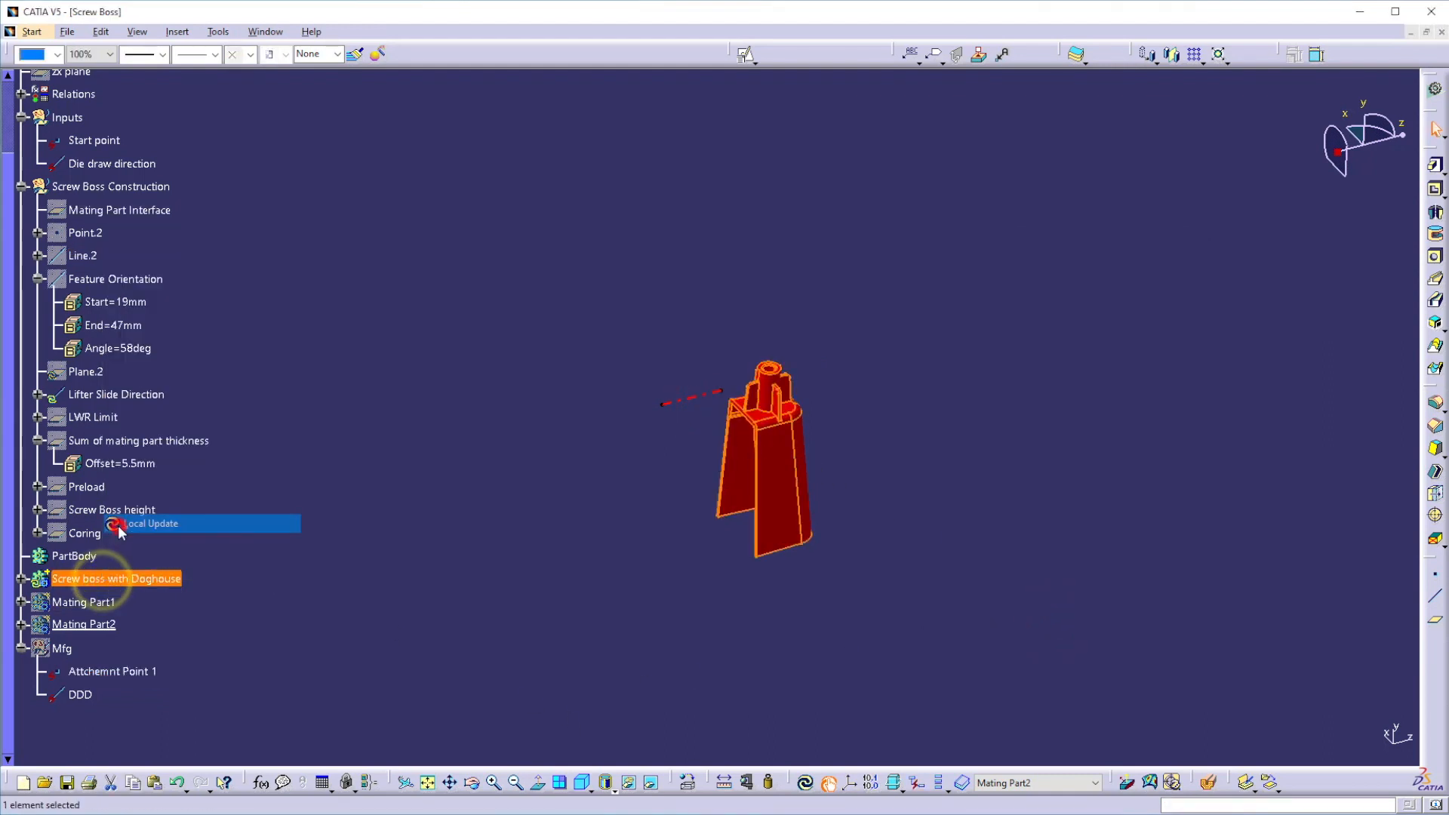
pyautogui.click(566, 606)
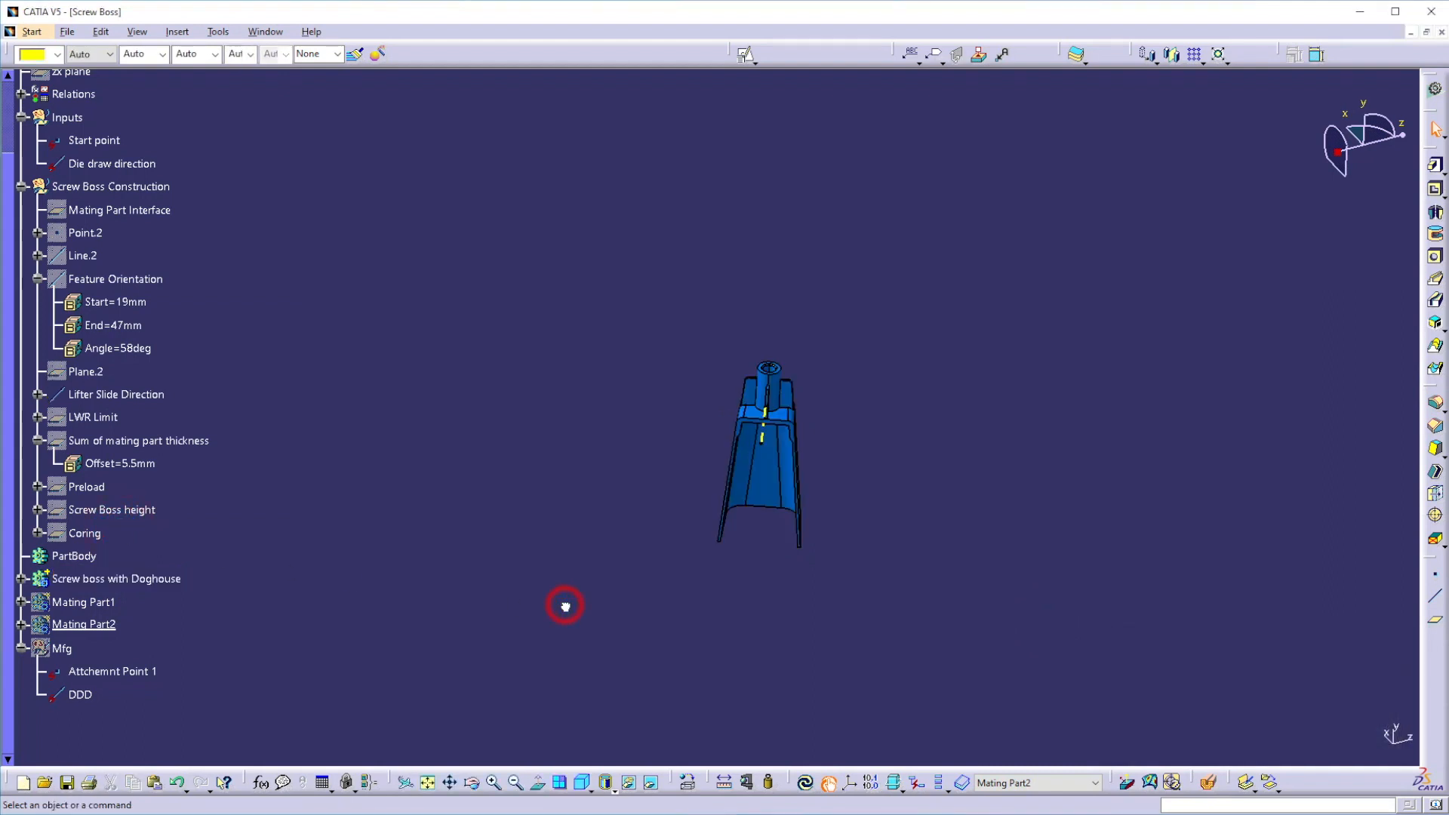
pyautogui.moveTo(737, 627); pyautogui.dragTo(765, 576, button='middle')
pyautogui.moveTo(458, 580); pyautogui.dragTo(466, 529, button='middle')
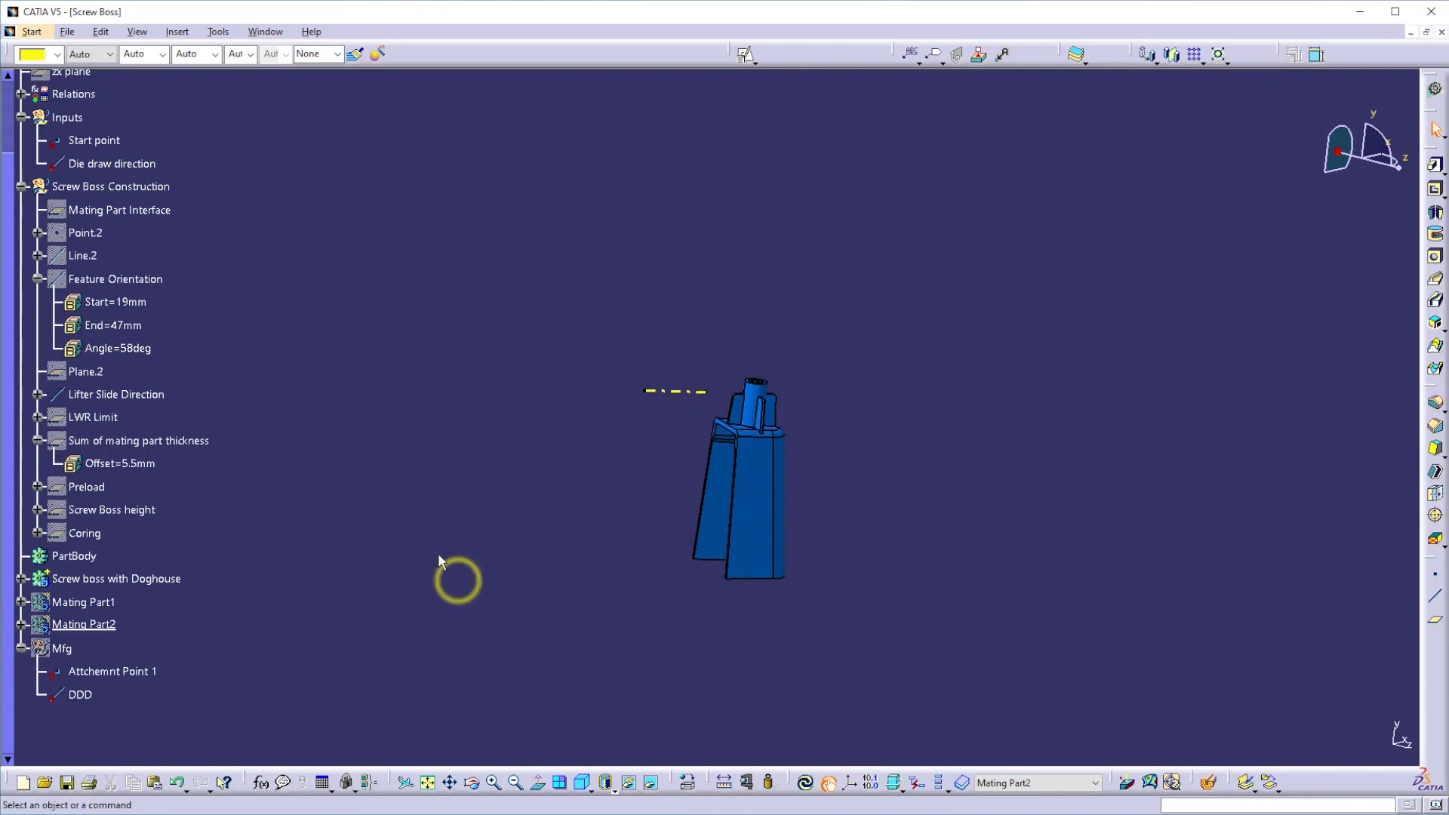
# Step: Set the Lifter Slide Direction line's angle to 10 degrees and locally update the Screw boss with Doghouse body
pyautogui.doubleClick(670, 394)
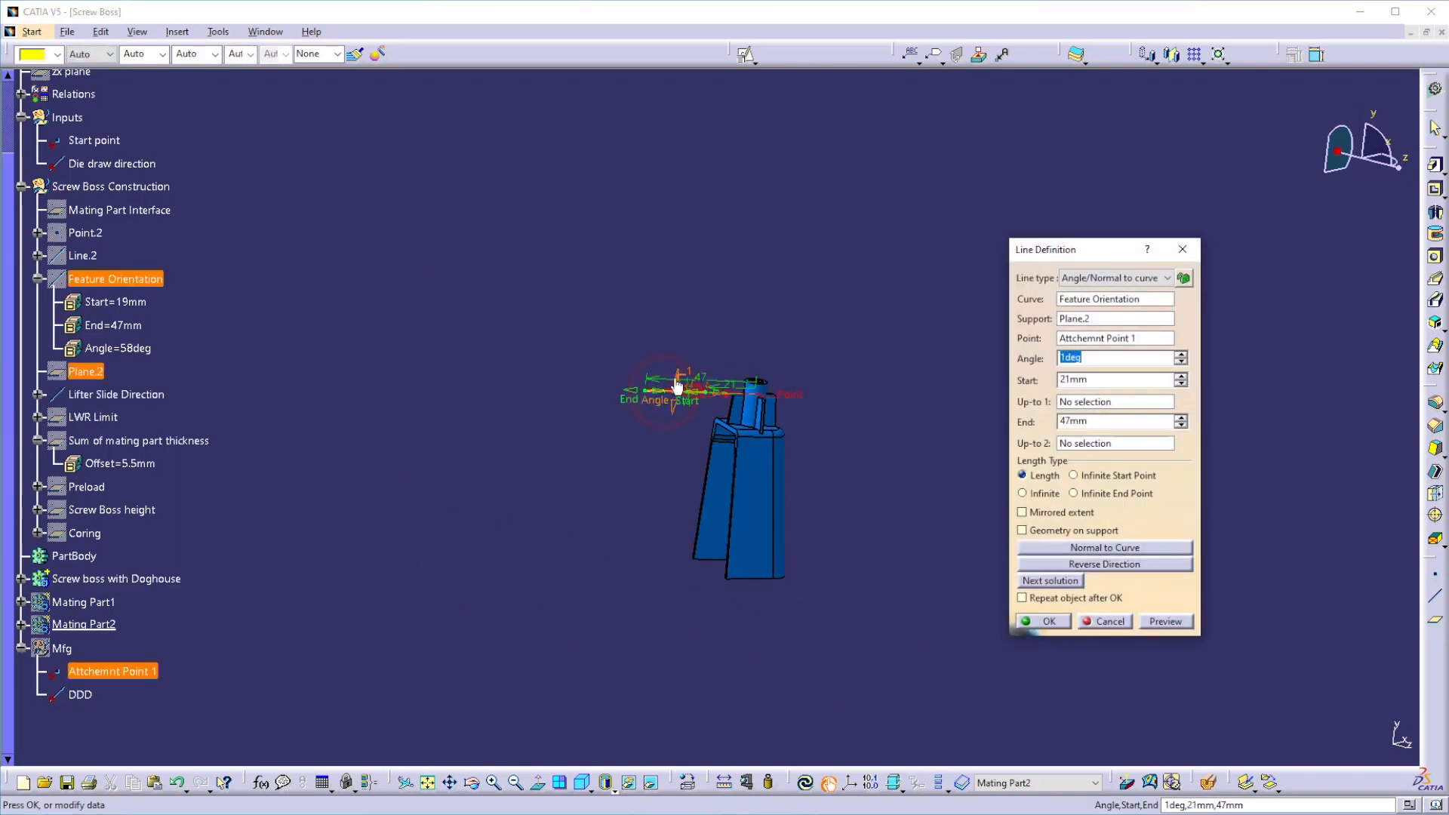
pyautogui.moveTo(679, 383); pyautogui.dragTo(686, 378)
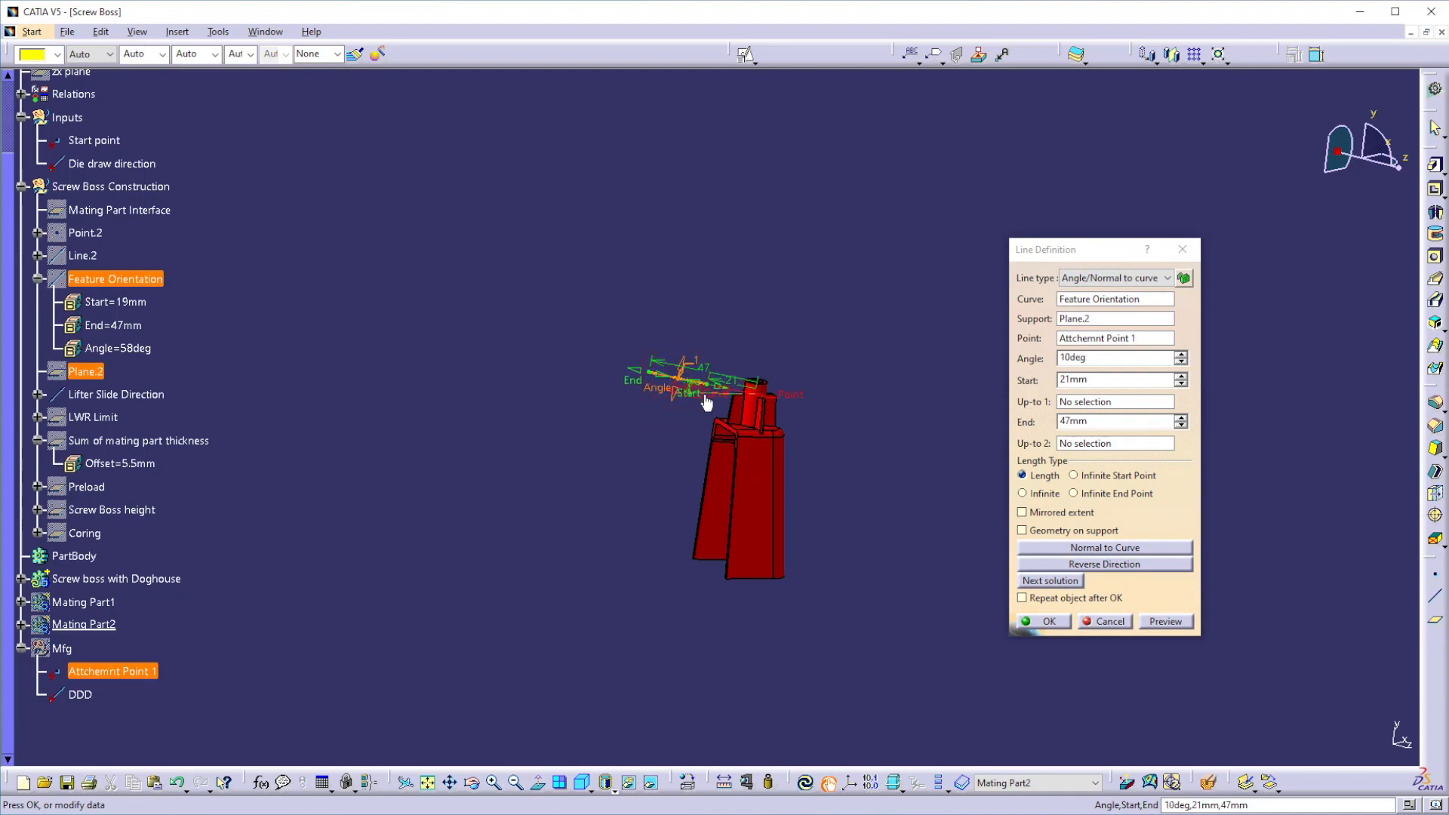
pyautogui.click(1036, 625)
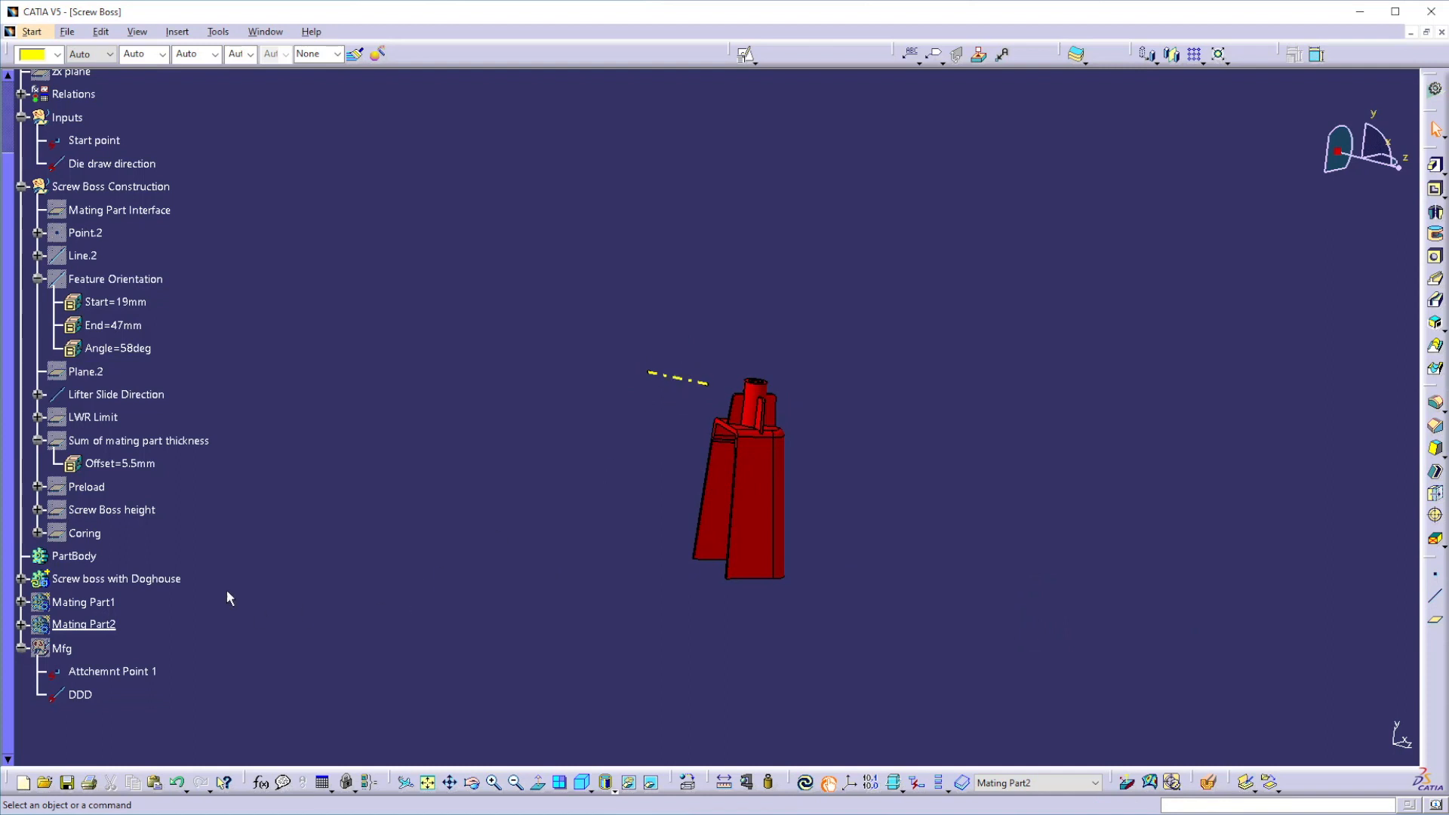
pyautogui.click(116, 578)
pyautogui.rightClick(117, 578)
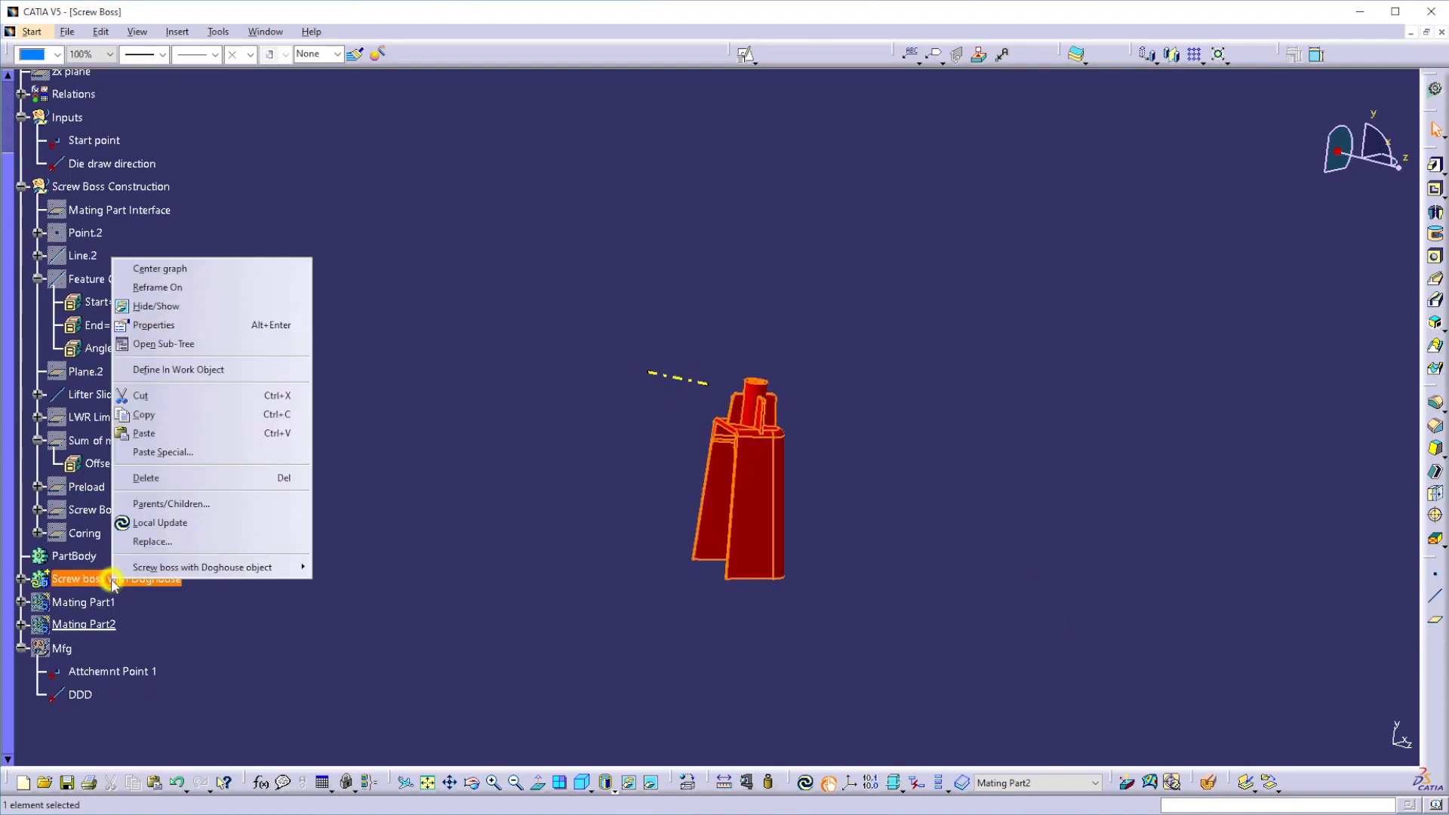
pyautogui.click(125, 524)
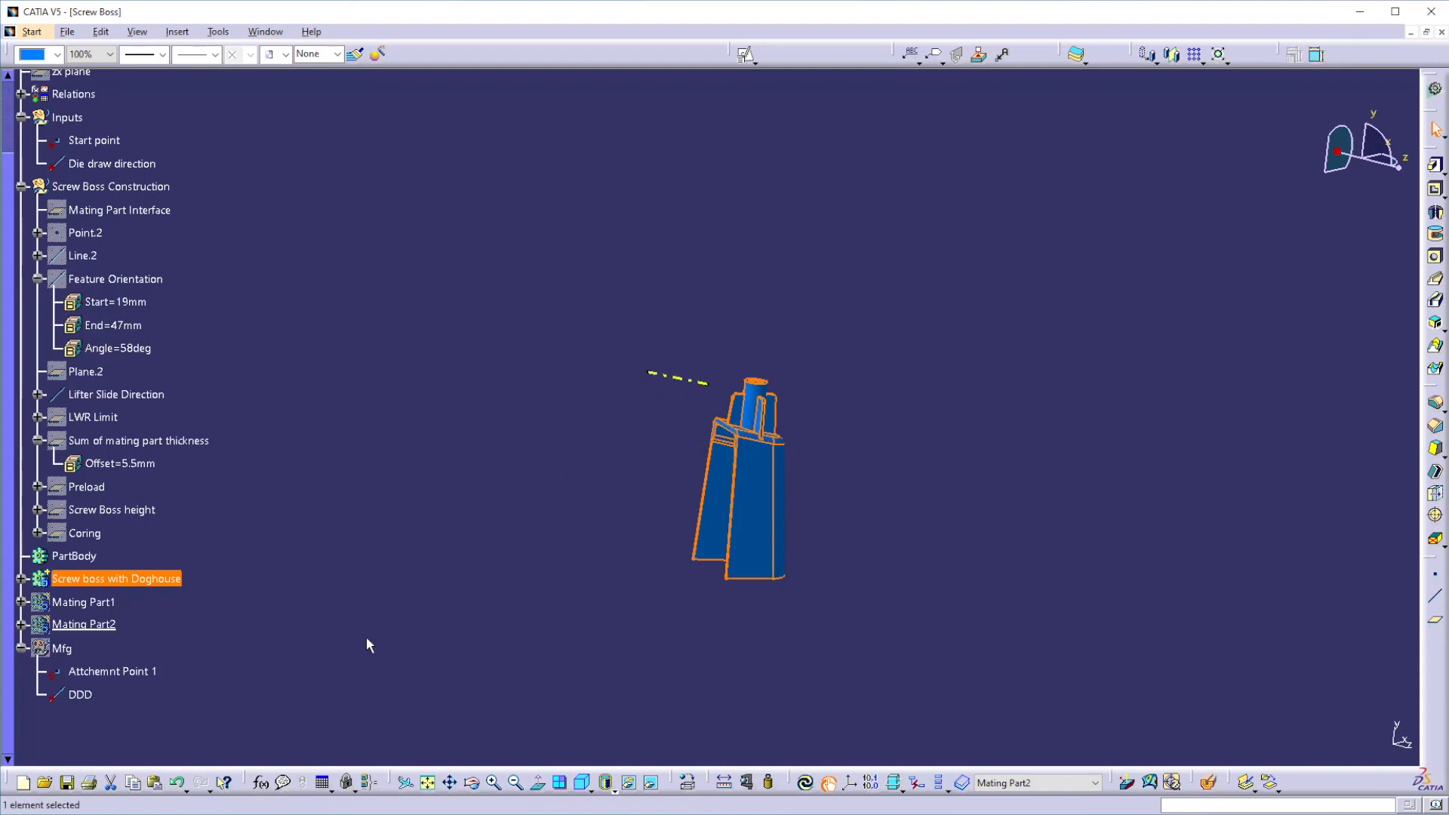
pyautogui.click(280, 638)
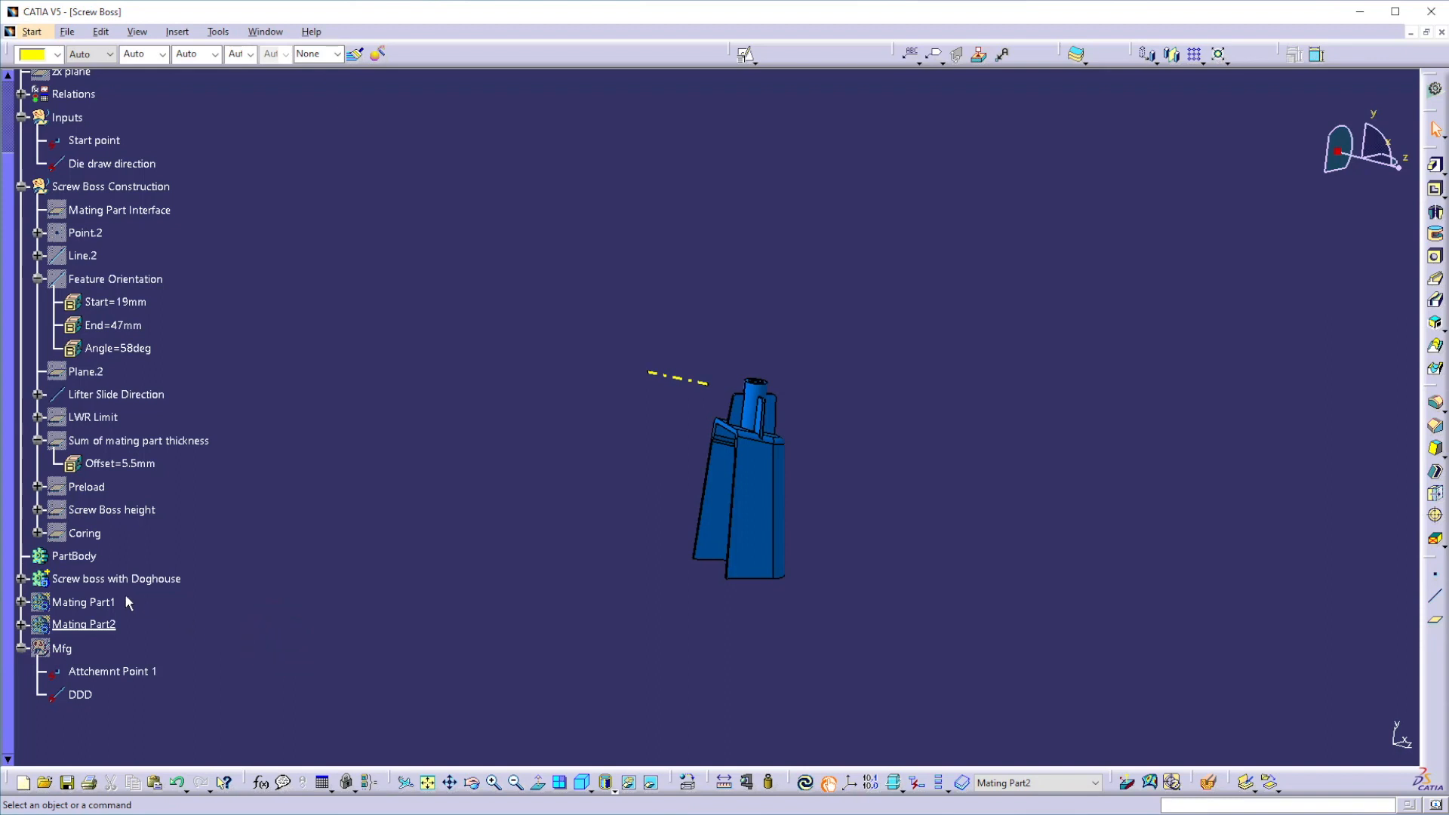
# Step: Set the Lifter Slide Direction line's angle to 1 degree and locally update the Screw boss with Doghouse body
pyautogui.doubleClick(676, 378)
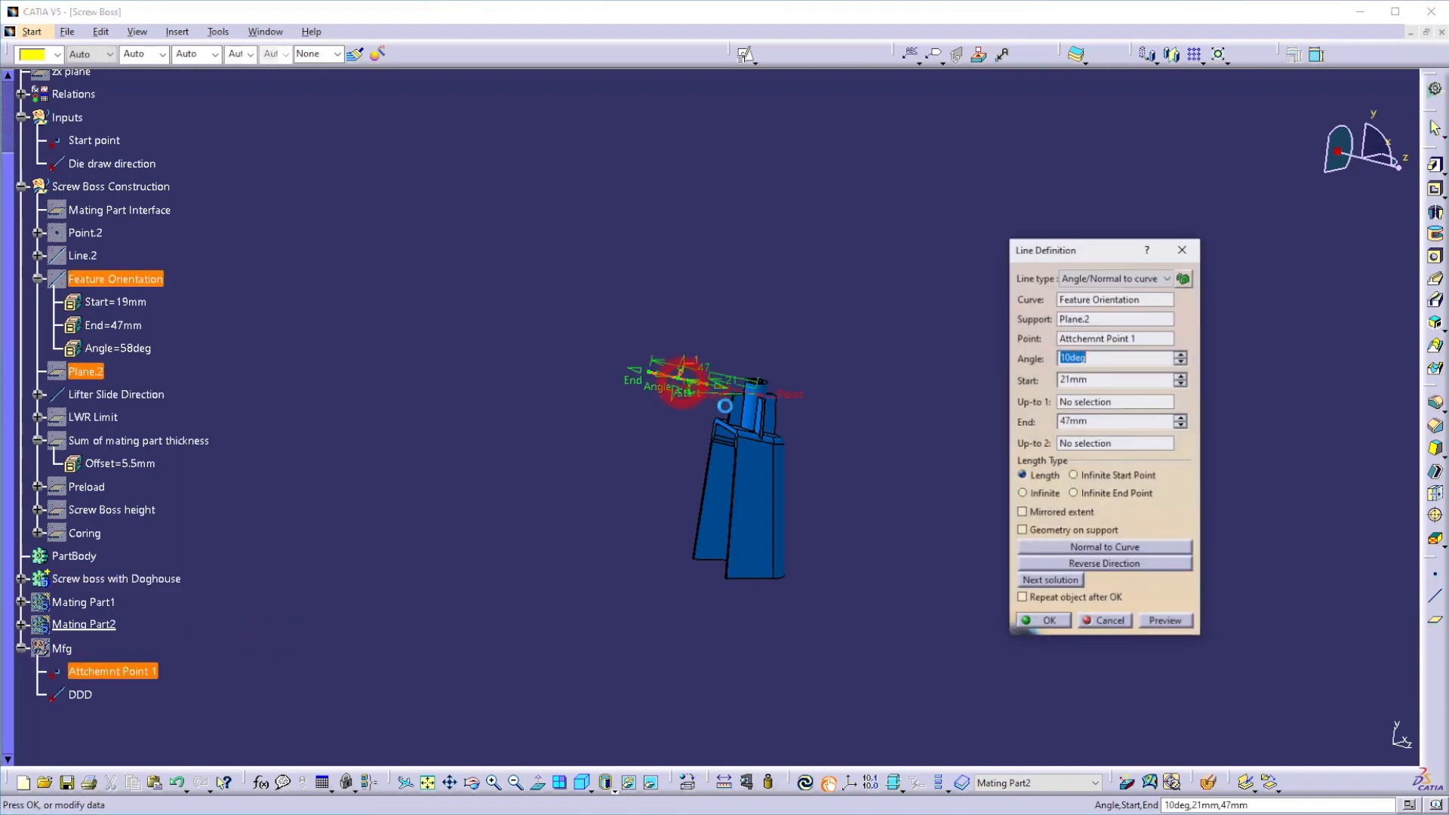
pyautogui.click(673, 407)
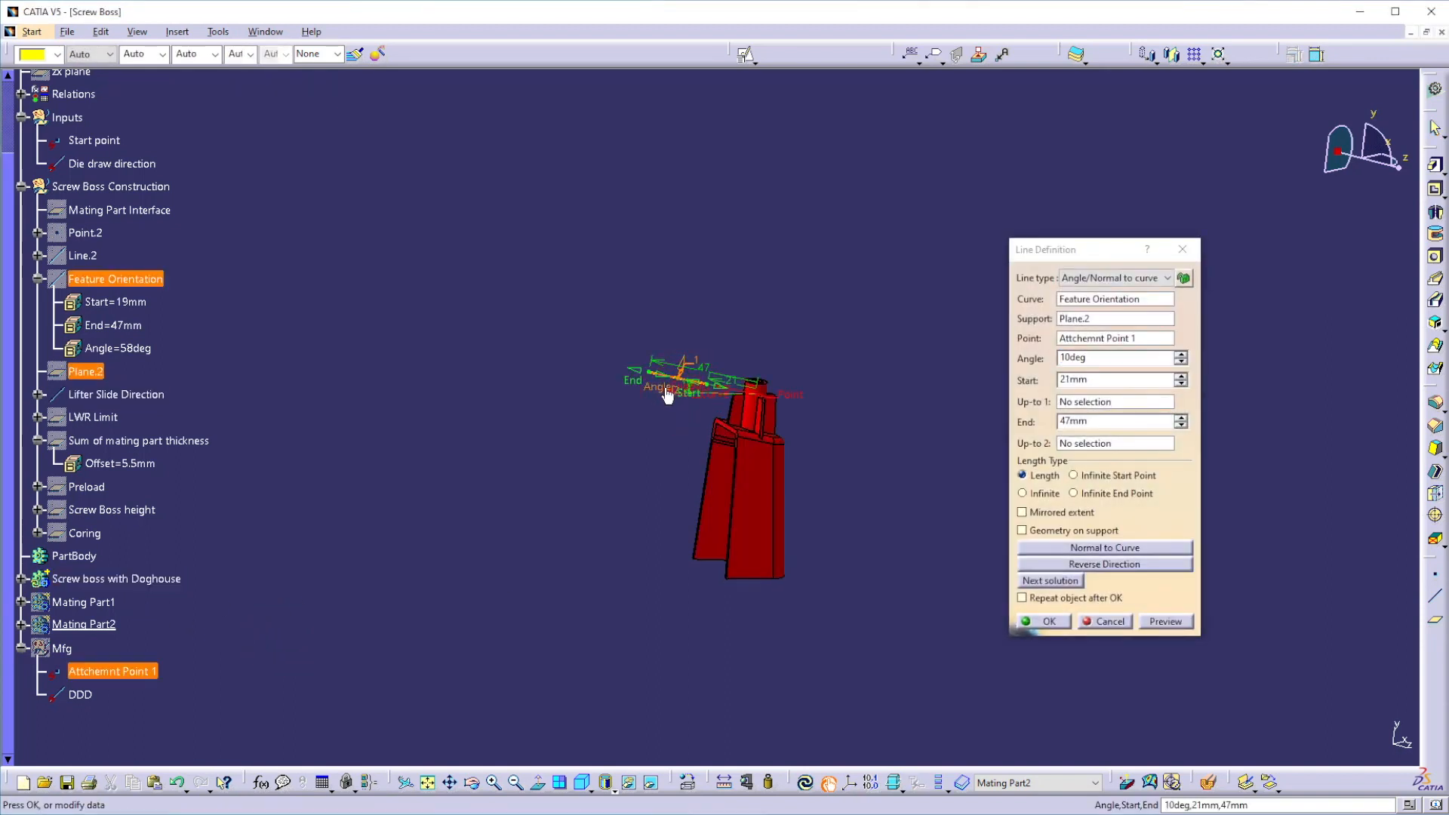
pyautogui.moveTo(667, 400); pyautogui.dragTo(658, 413)
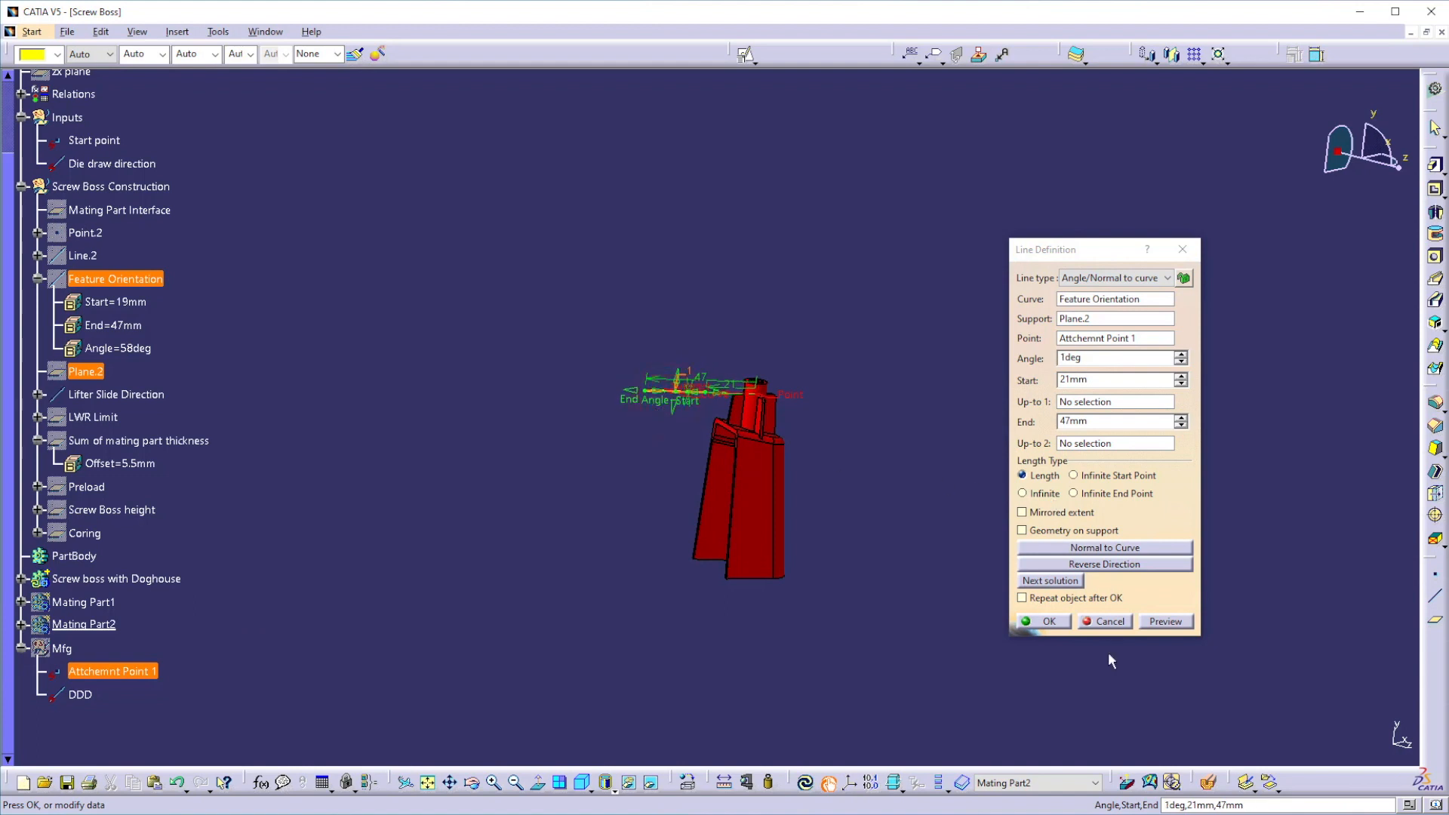
pyautogui.click(1050, 621)
pyautogui.click(826, 606)
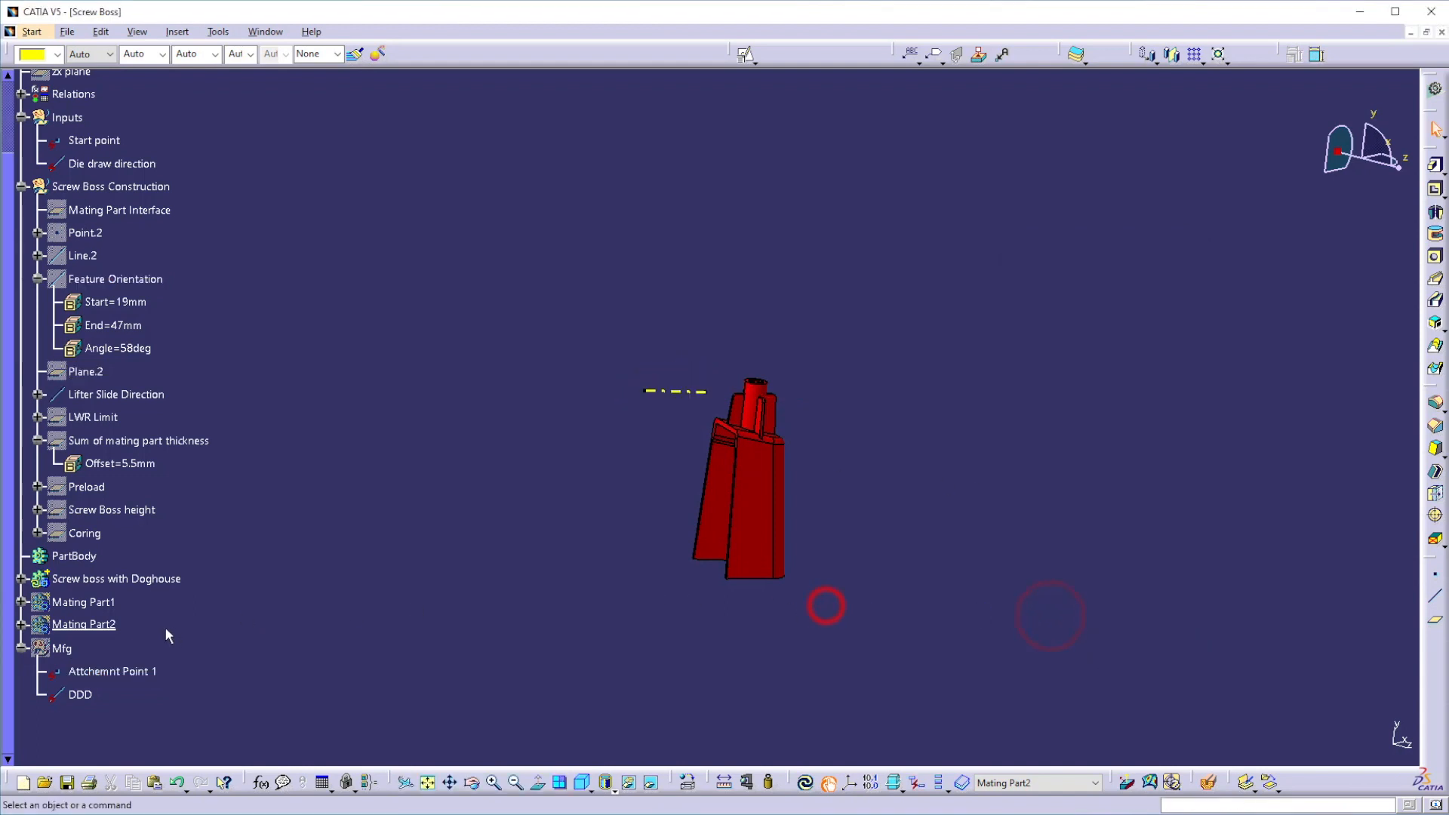
pyautogui.rightClick(89, 576)
pyautogui.click(115, 522)
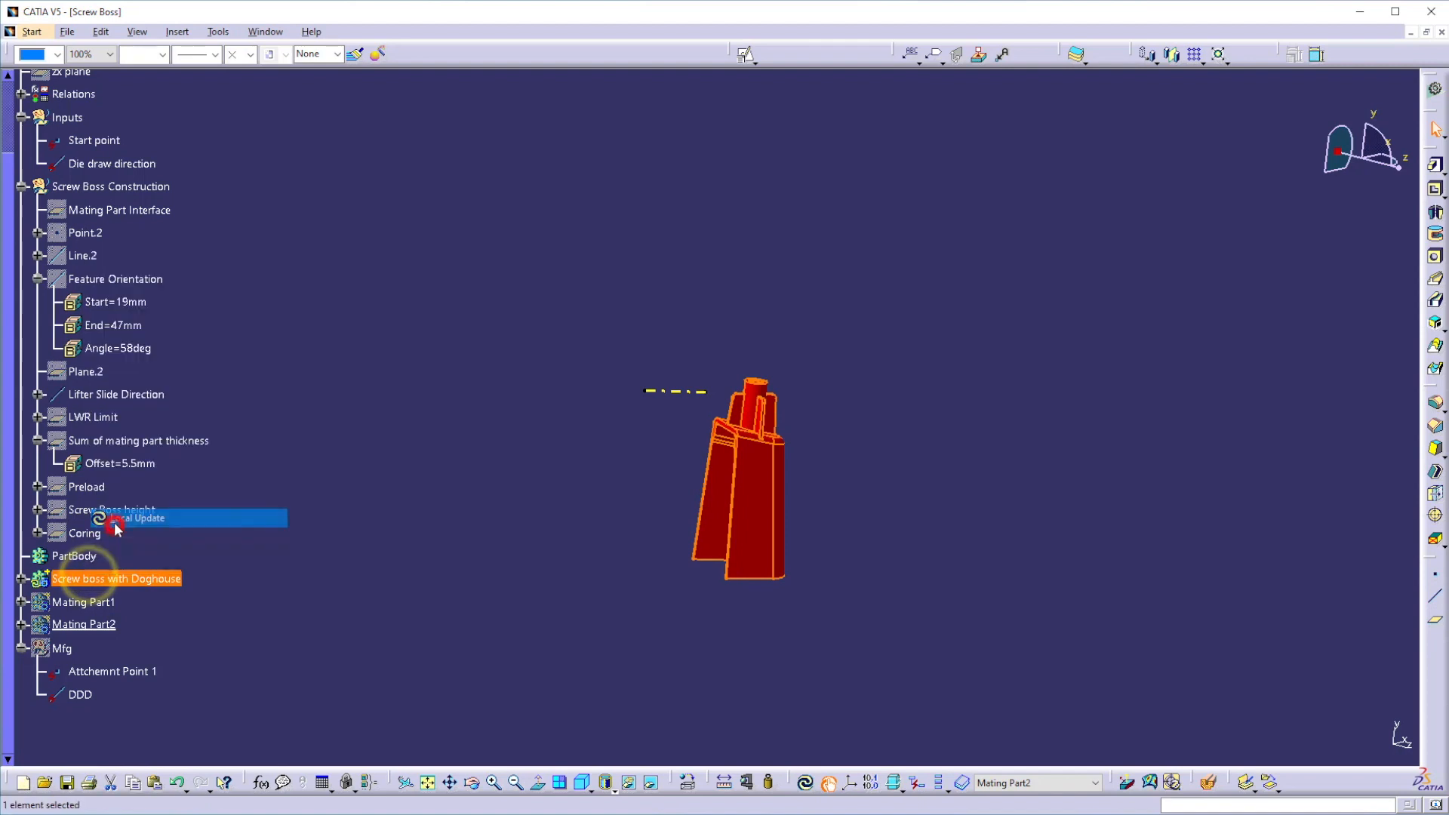
pyautogui.click(467, 473)
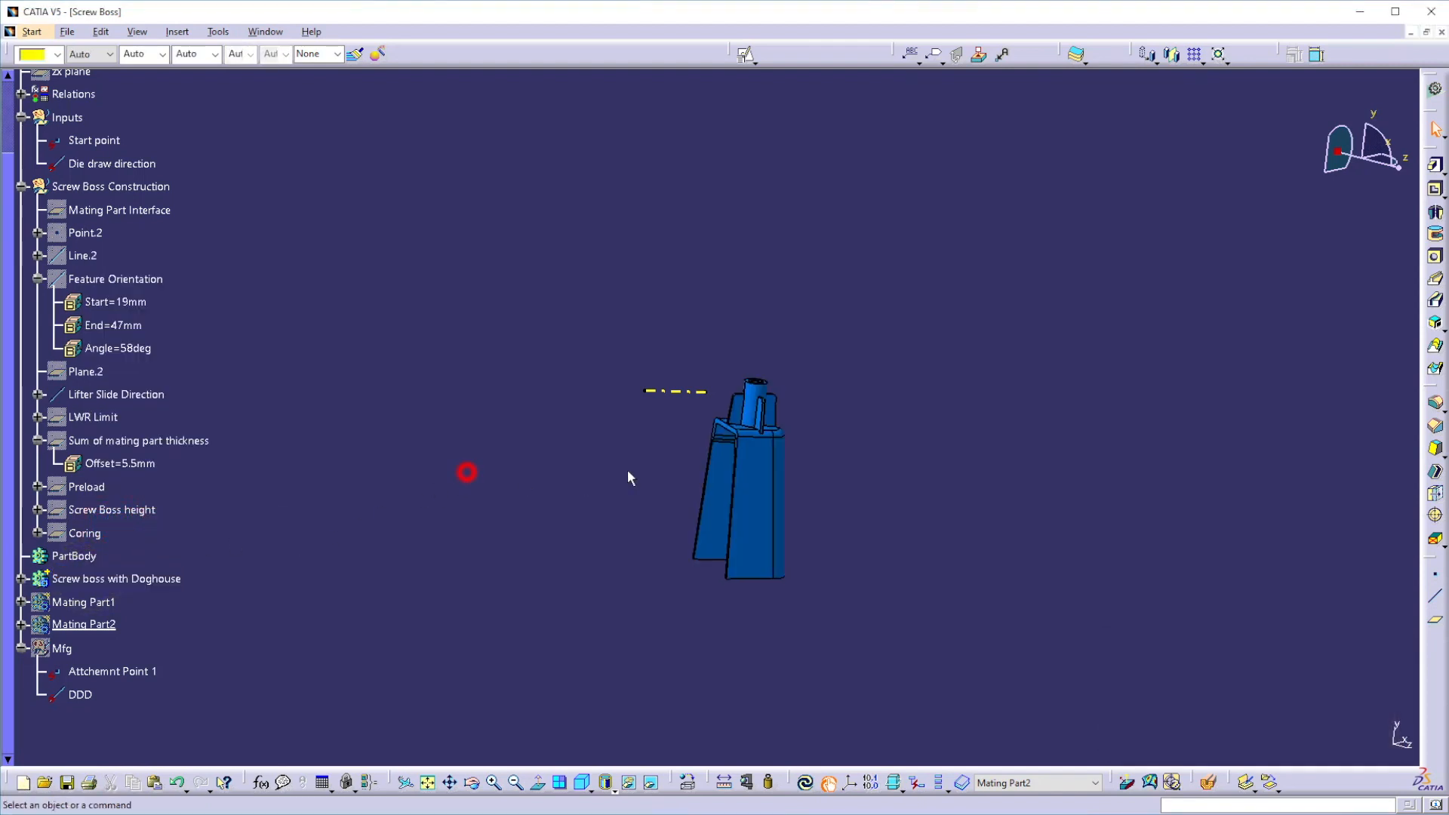
# Step: Locate the ribs' circular pattern in the specification tree and set its complete crown to 3 instances
pyautogui.moveTo(654, 464); pyautogui.dragTo(718, 346, button='middle')
pyautogui.rightClick(624, 402)
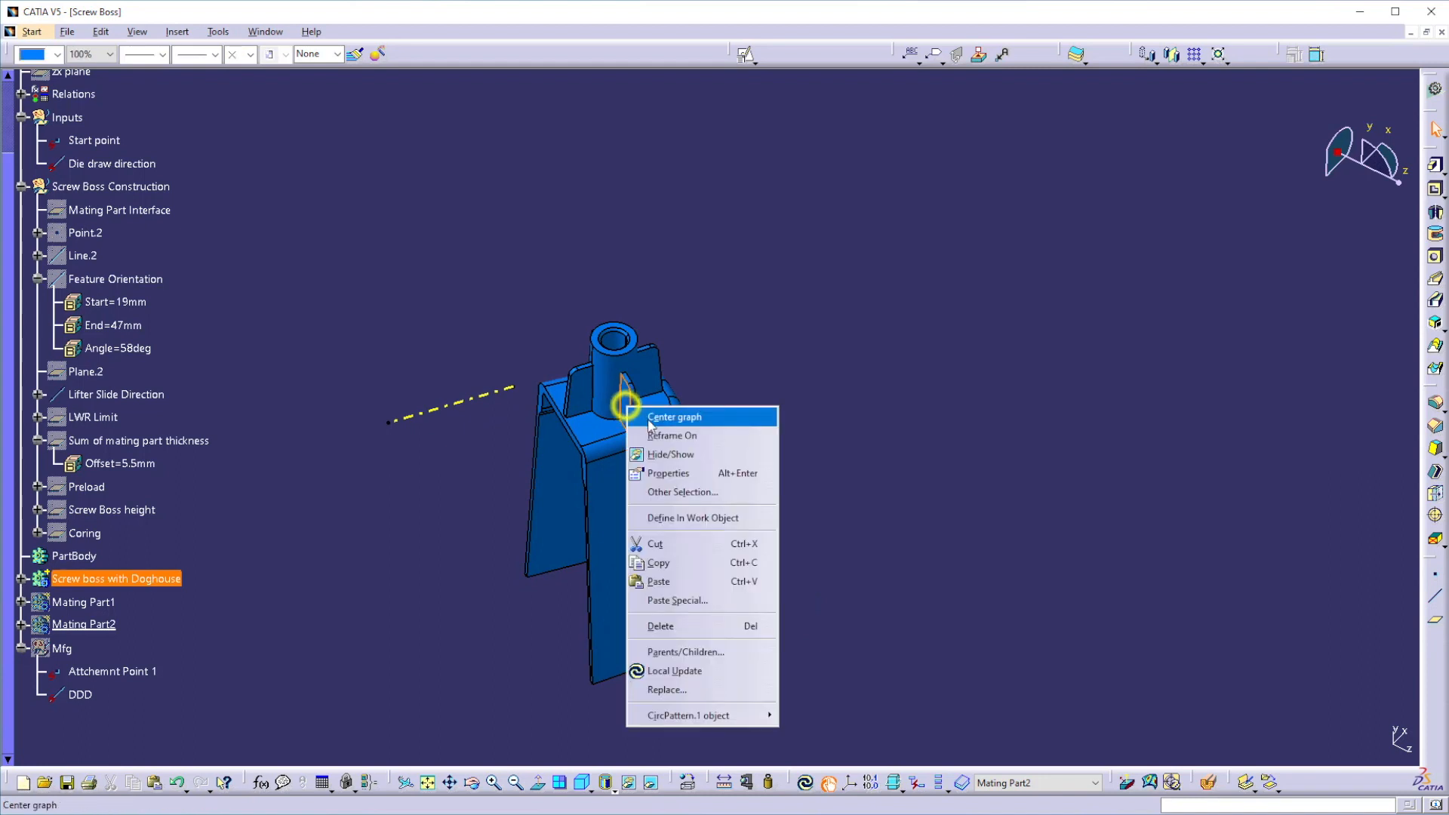
pyautogui.click(655, 417)
pyautogui.moveTo(596, 580); pyautogui.dragTo(580, 399, button='middle')
pyautogui.moveTo(772, 492); pyautogui.dragTo(623, 266, button='middle')
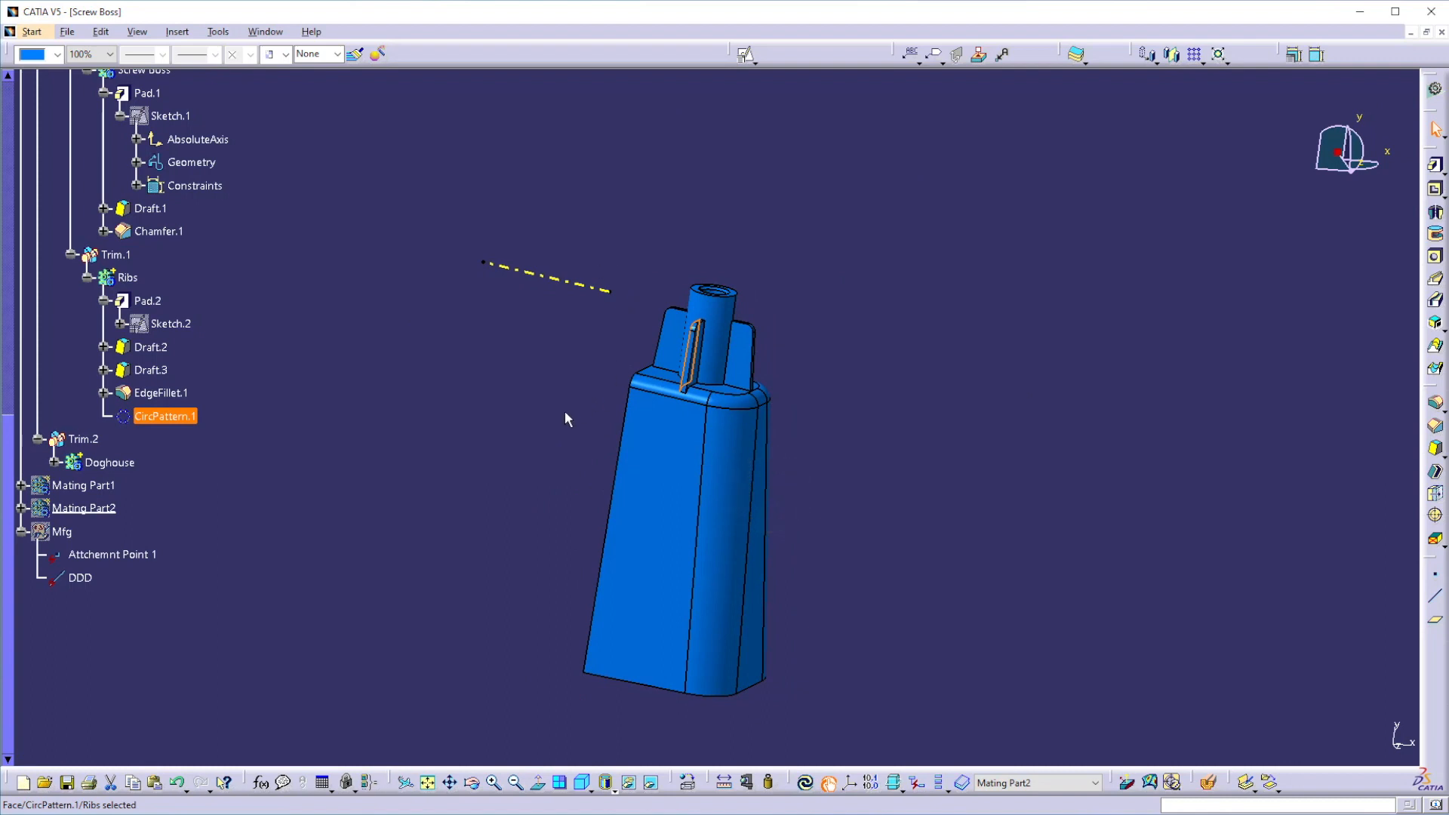
pyautogui.moveTo(709, 446); pyautogui.dragTo(469, 430, button='middle')
pyautogui.doubleClick(182, 416)
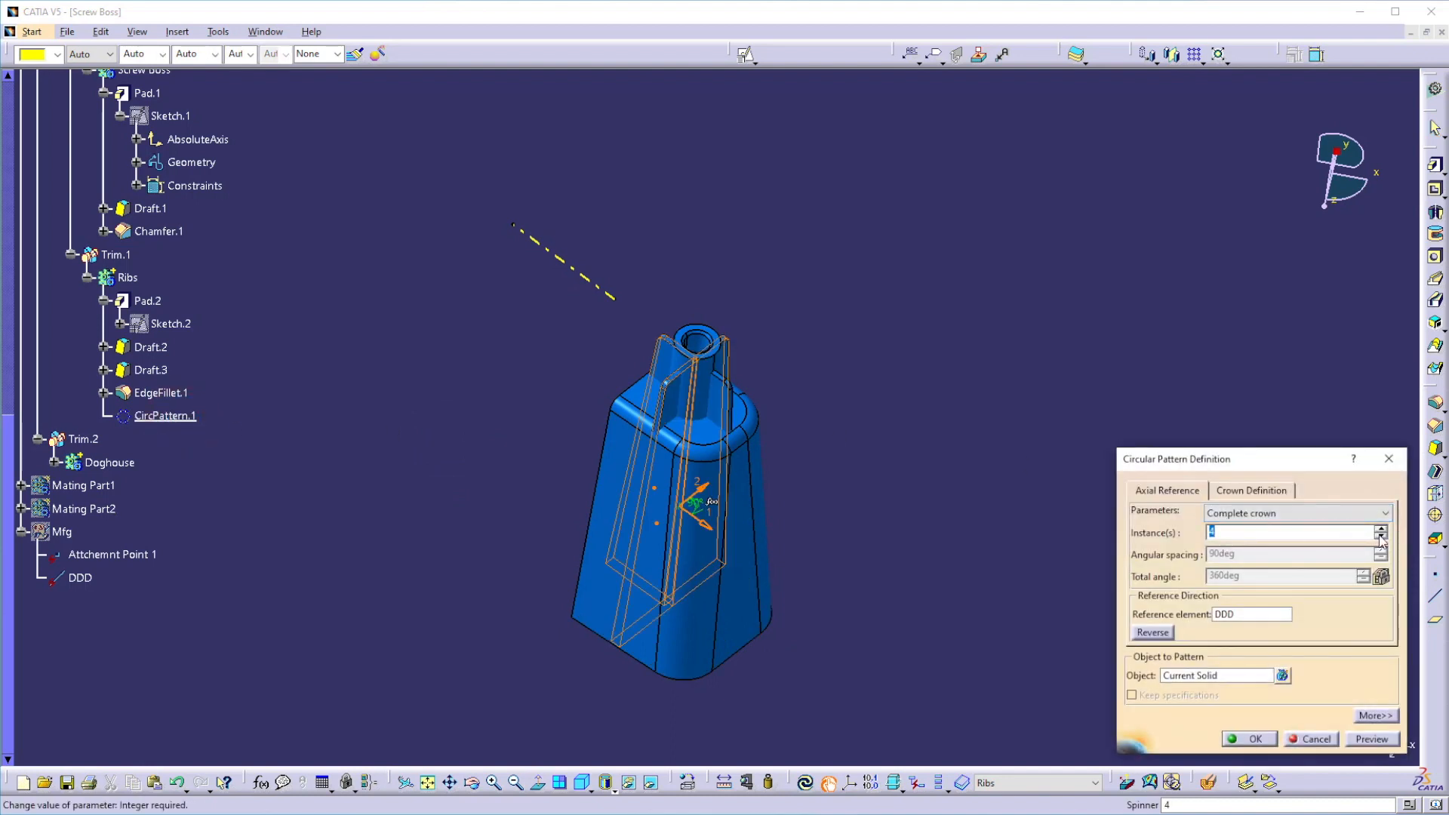
pyautogui.click(1381, 529)
pyautogui.moveTo(823, 446); pyautogui.dragTo(744, 626, button='middle')
pyautogui.click(1380, 536)
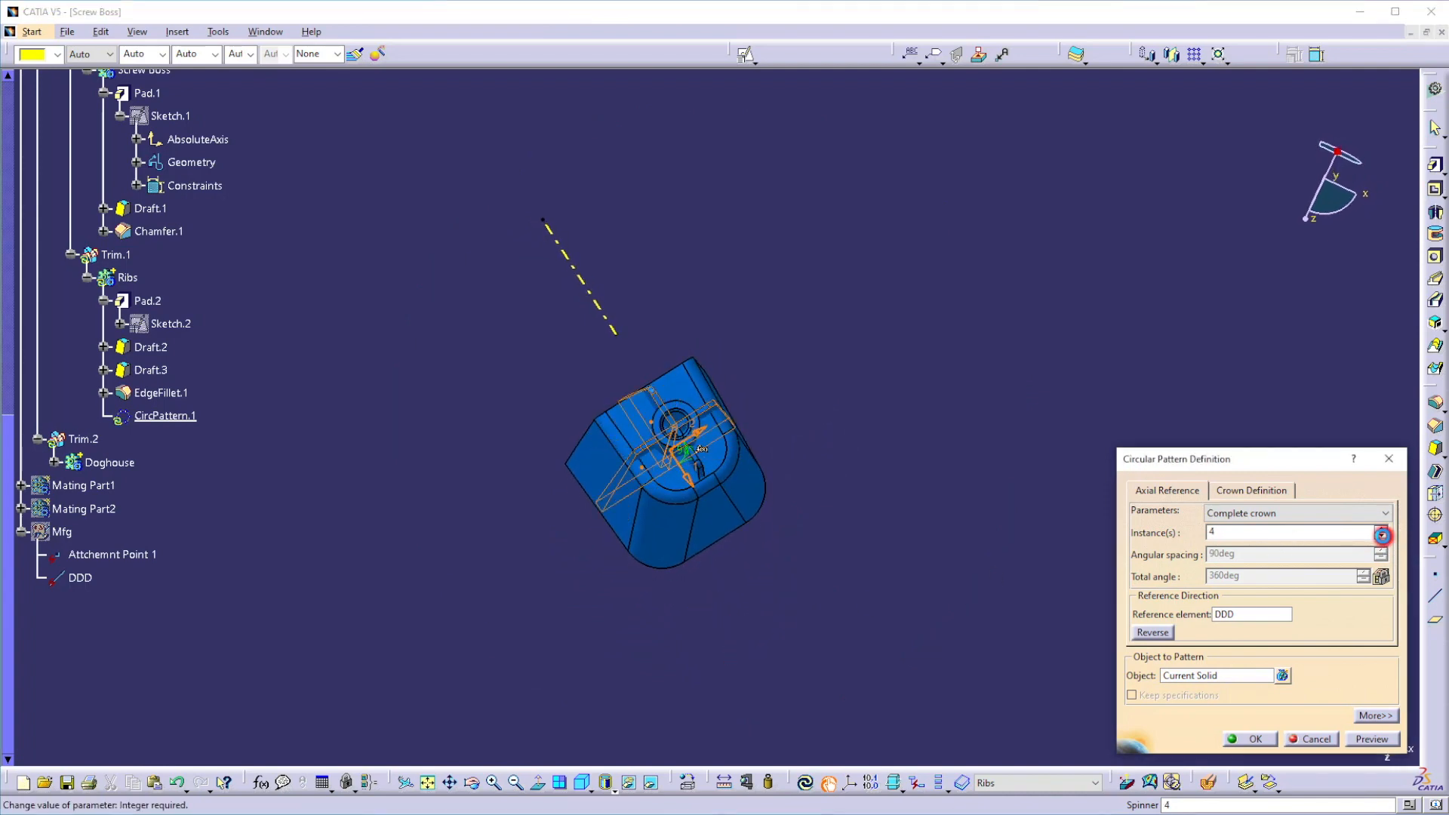
pyautogui.click(1381, 537)
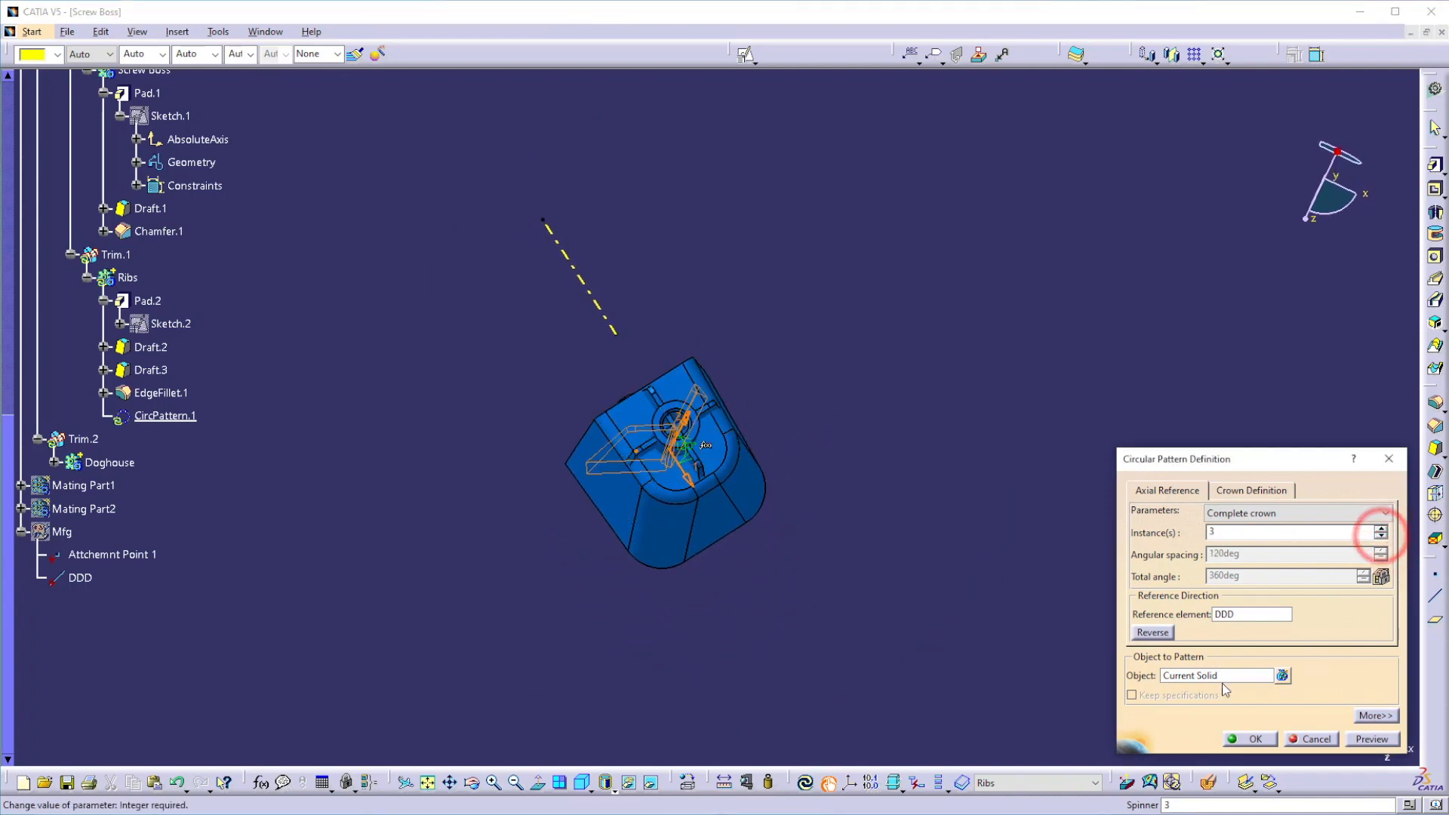
pyautogui.click(1250, 739)
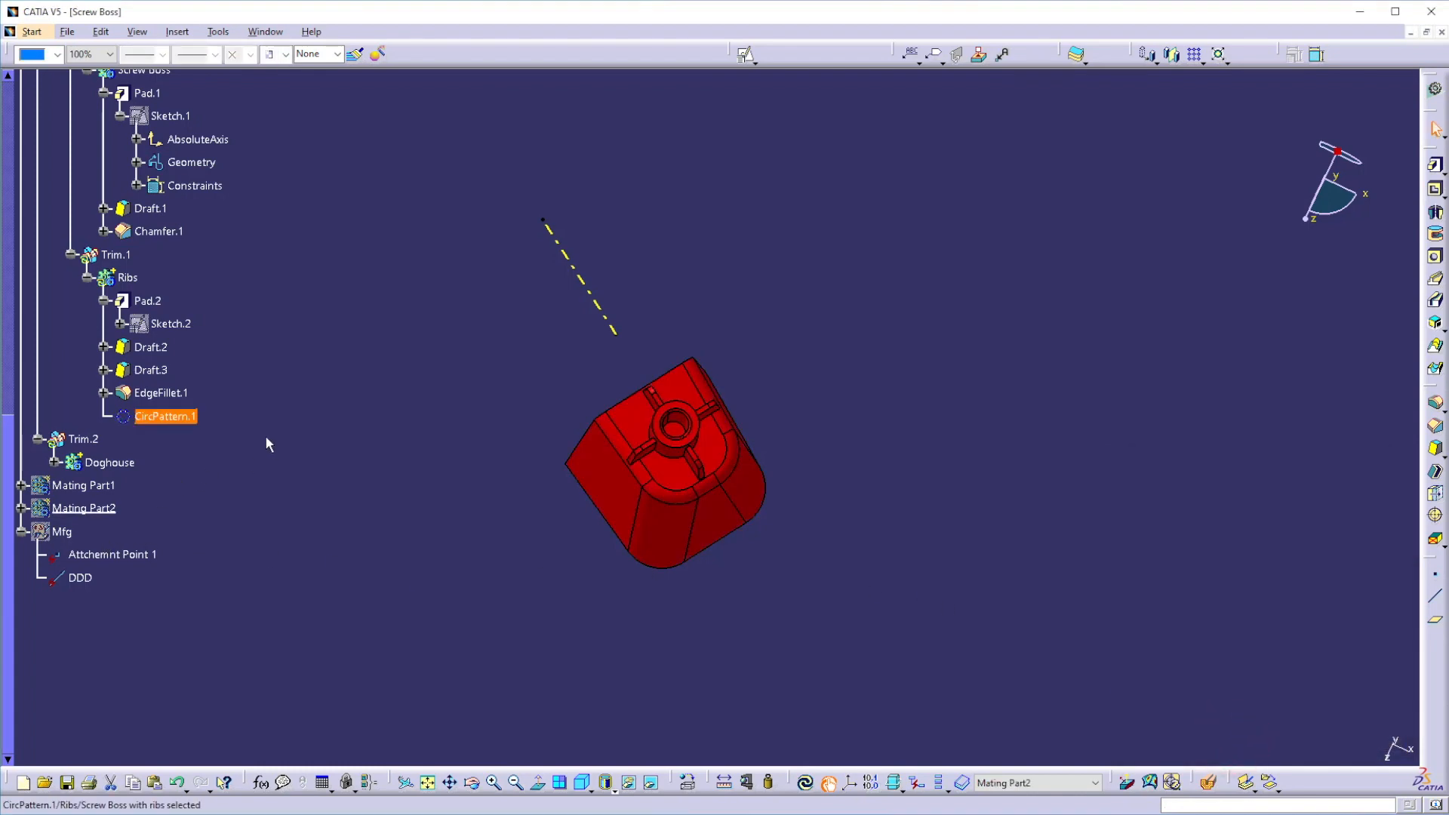
# Step: Locally update the Screw boss with Doghouse body for the new rib pattern and inspect it from several sides
pyautogui.scroll(5, 115, 299)
pyautogui.click(86, 325)
pyautogui.rightClick(86, 325)
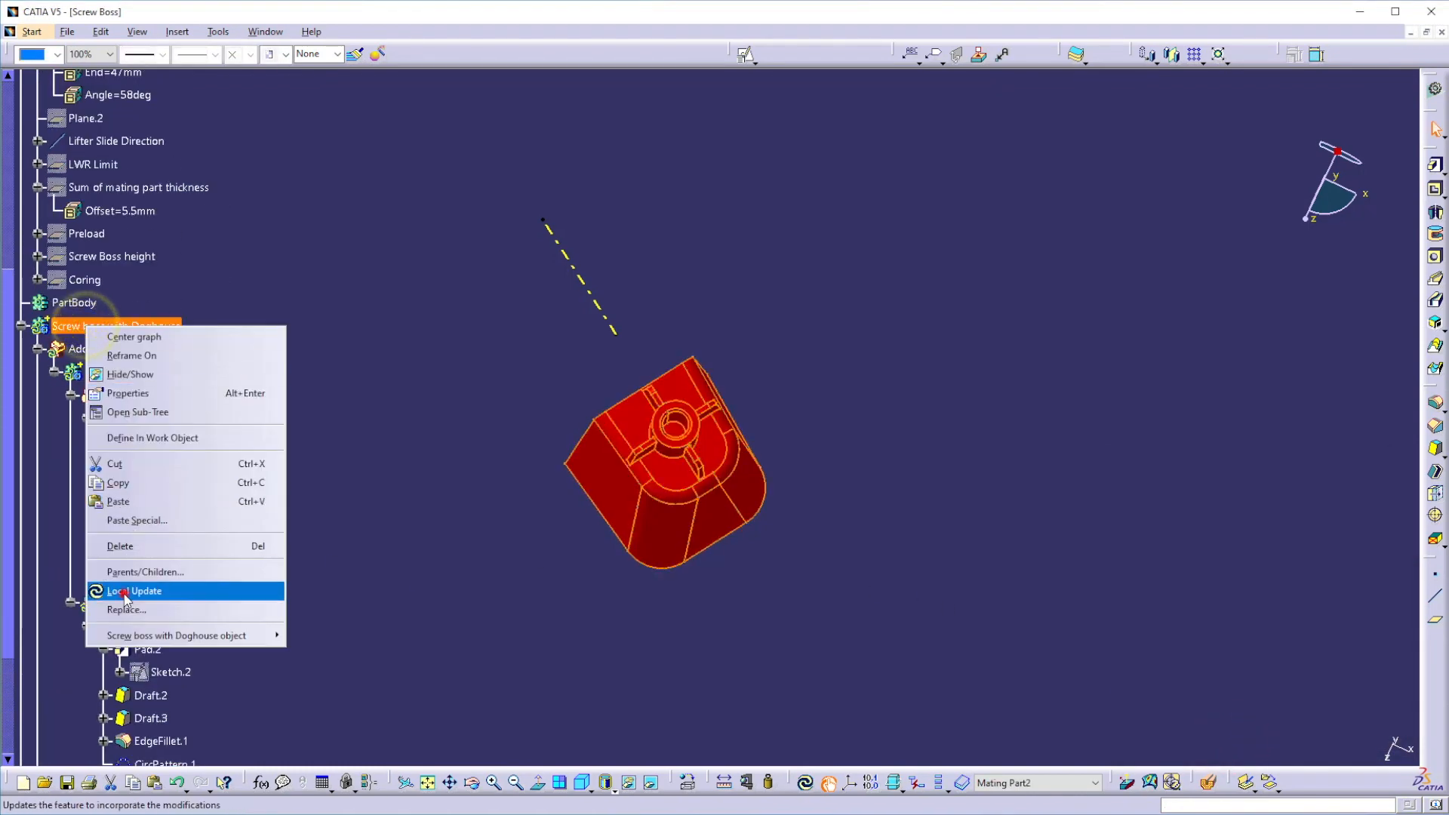
pyautogui.click(125, 593)
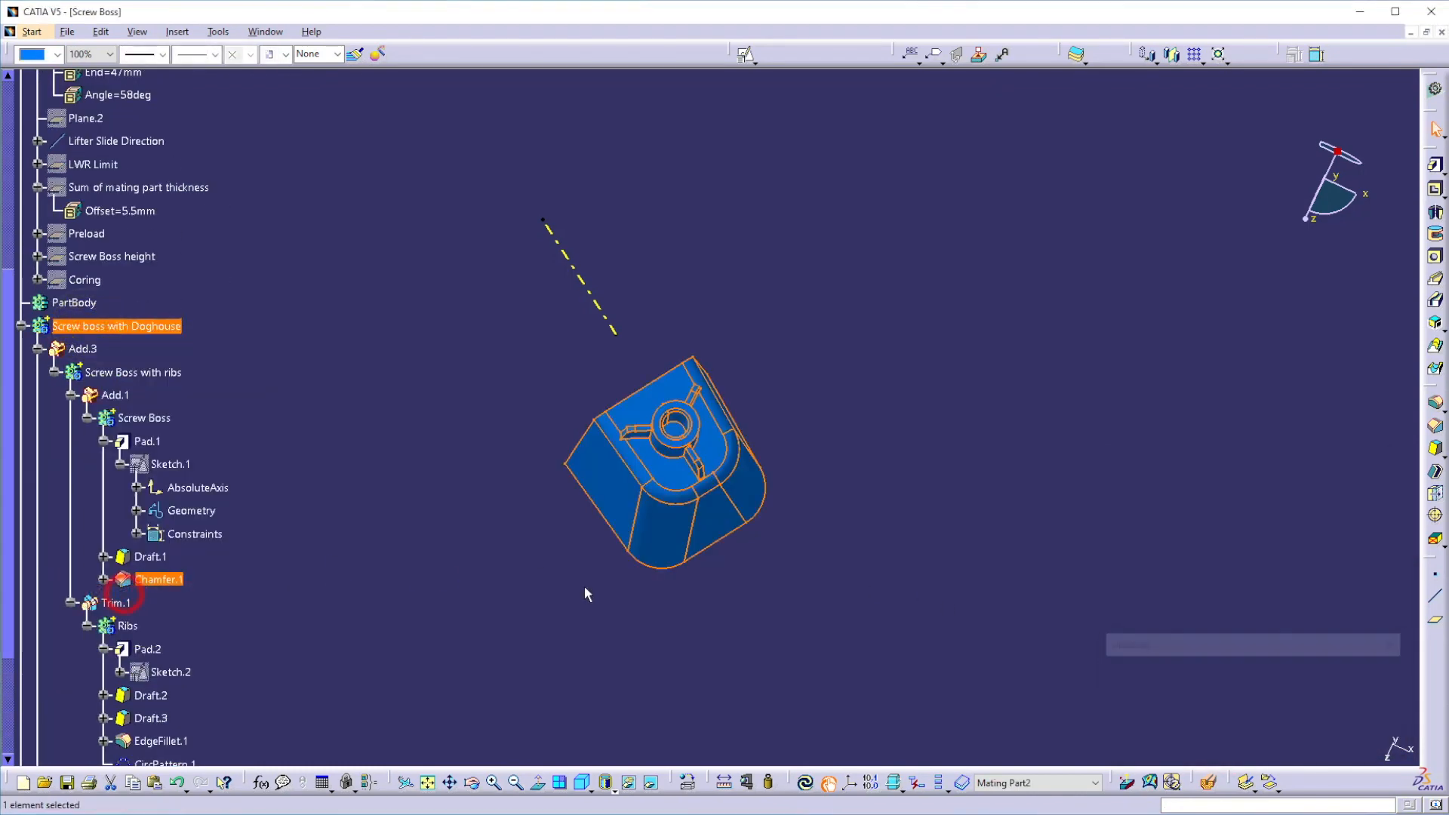
pyautogui.click(21, 326)
pyautogui.moveTo(502, 452); pyautogui.dragTo(929, 496, button='middle')
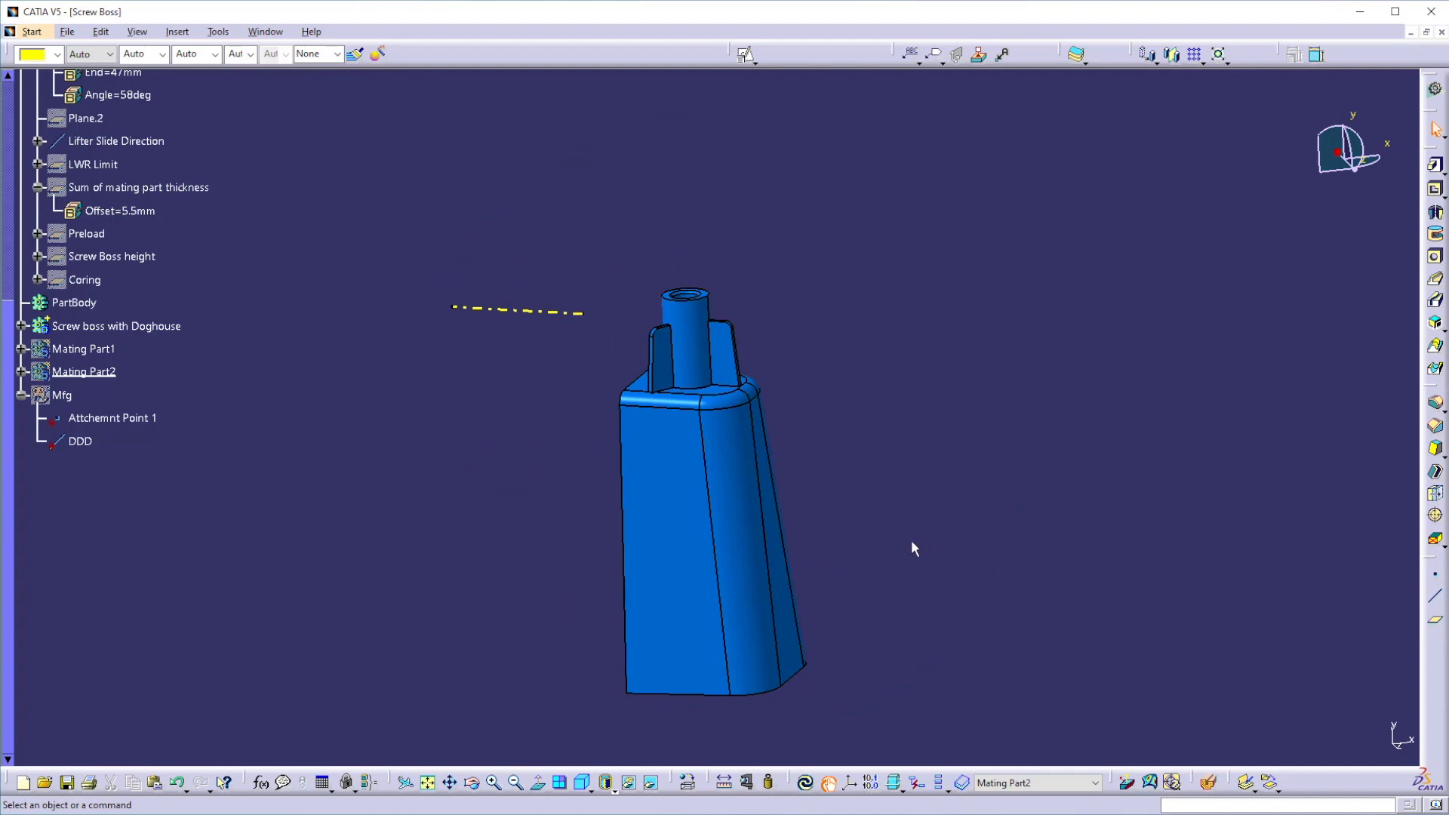
pyautogui.moveTo(413, 559); pyautogui.dragTo(787, 542, button='middle')
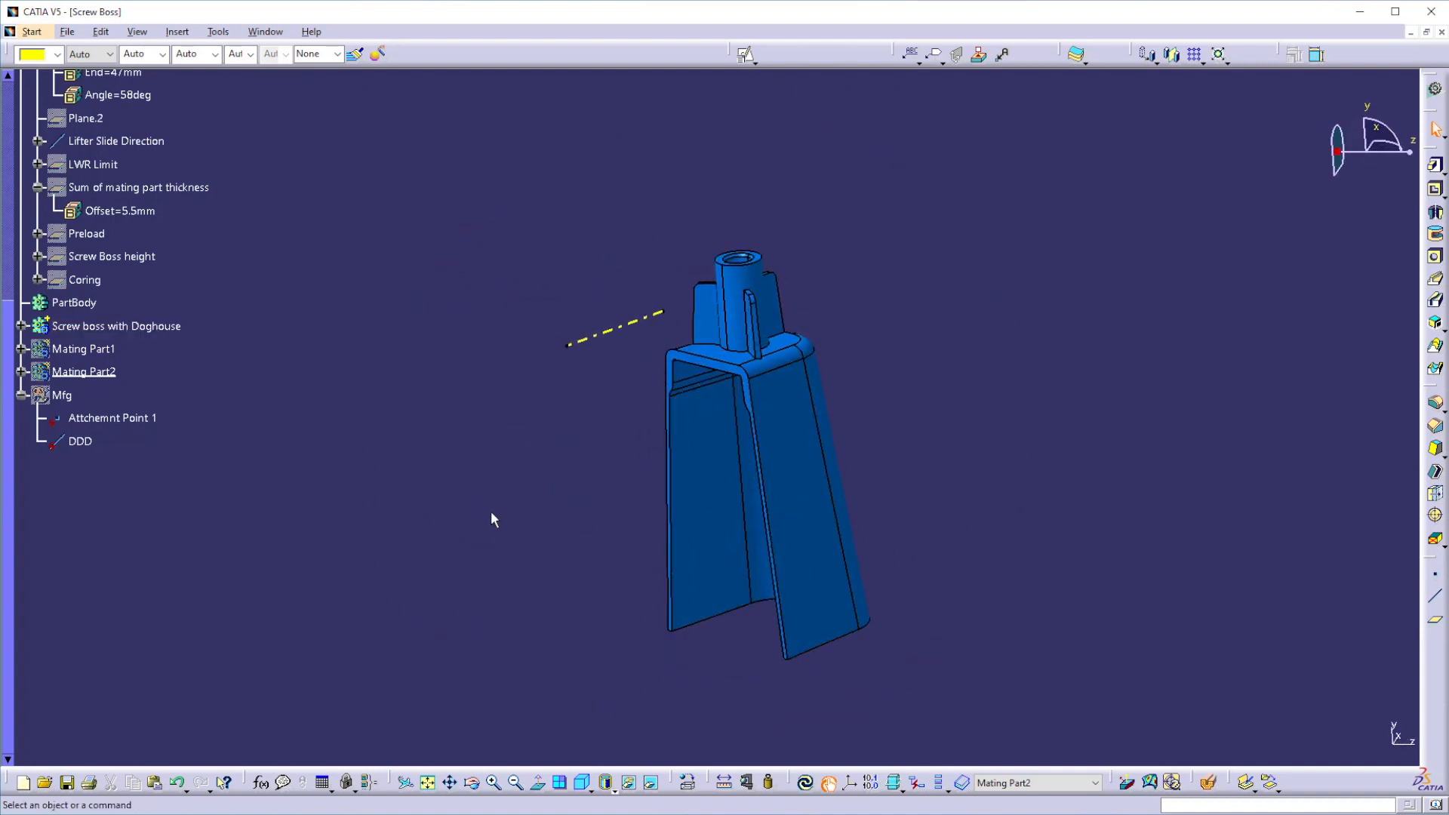
# Step: Open the screw boss's profile Sketch.1 and set the dashed construction circle's diameter to 8 mm
pyautogui.rightClick(741, 283)
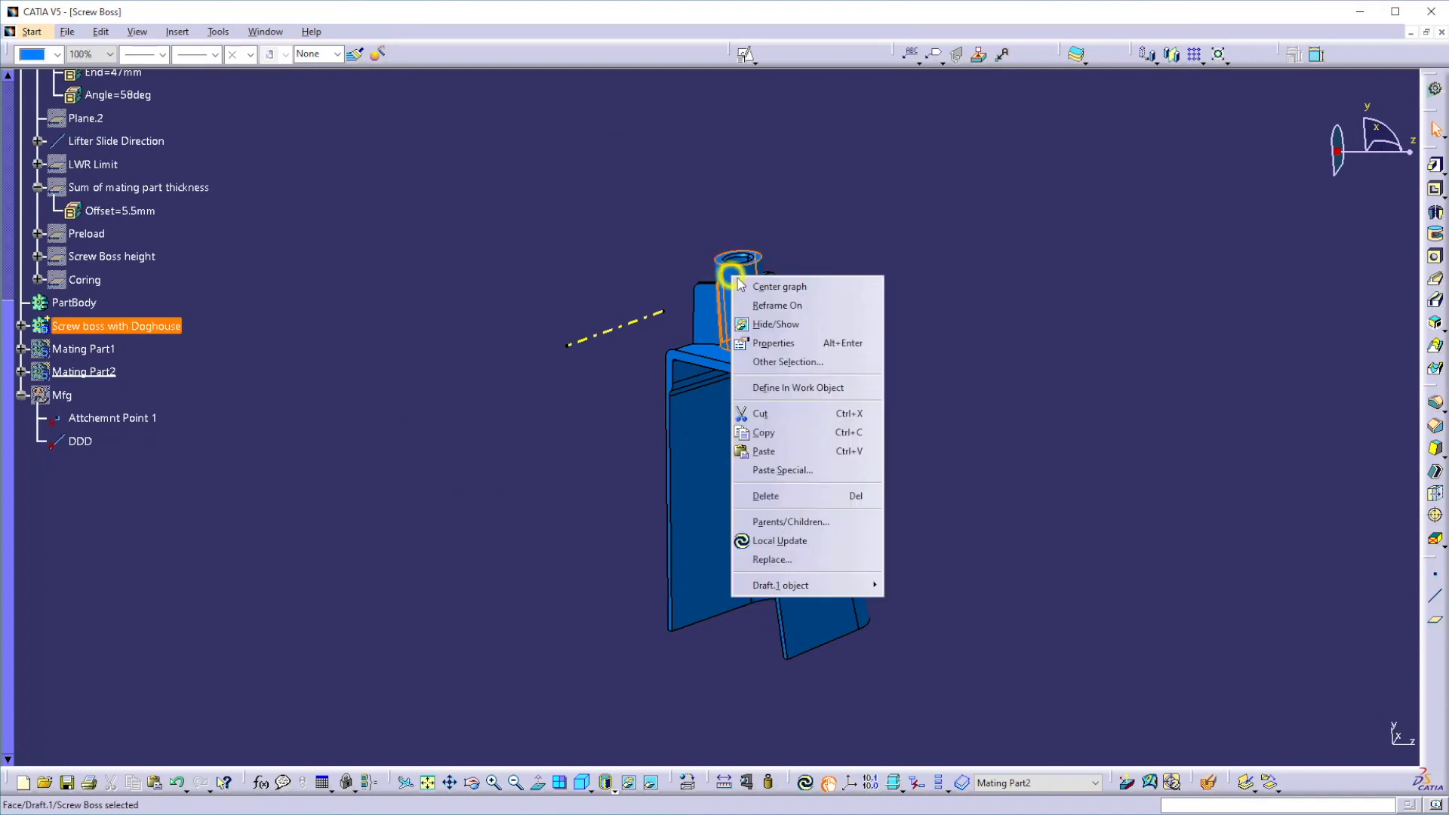
pyautogui.click(778, 290)
pyautogui.doubleClick(183, 327)
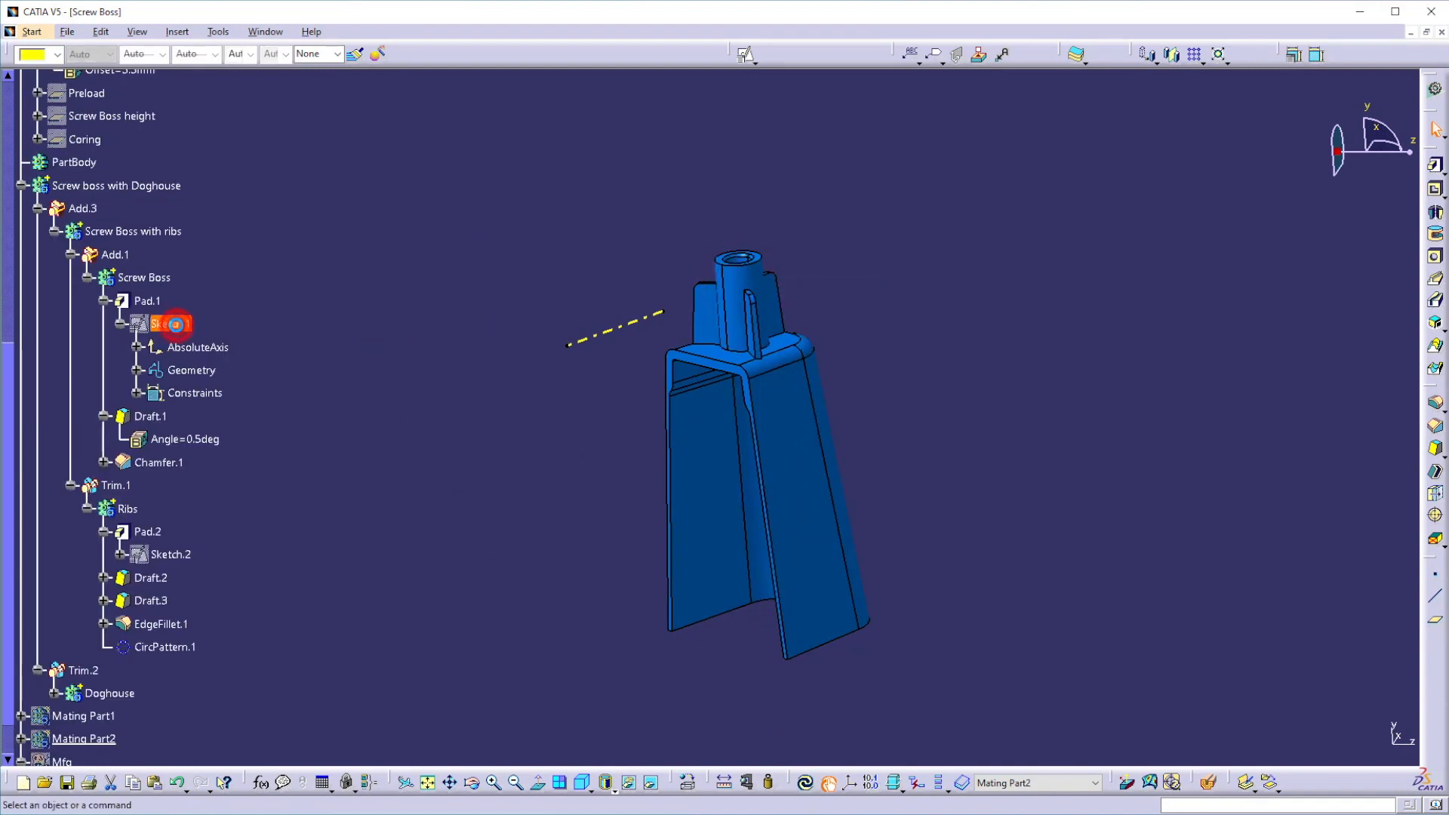
pyautogui.moveTo(553, 493)
pyautogui.mouseDown(button='middle')
pyautogui.moveTo(569, 378)
pyautogui.moveTo(690, 464)
pyautogui.moveTo(647, 478)
pyautogui.moveTo(742, 587)
pyautogui.moveTo(730, 600)
pyautogui.mouseUp(button='middle')
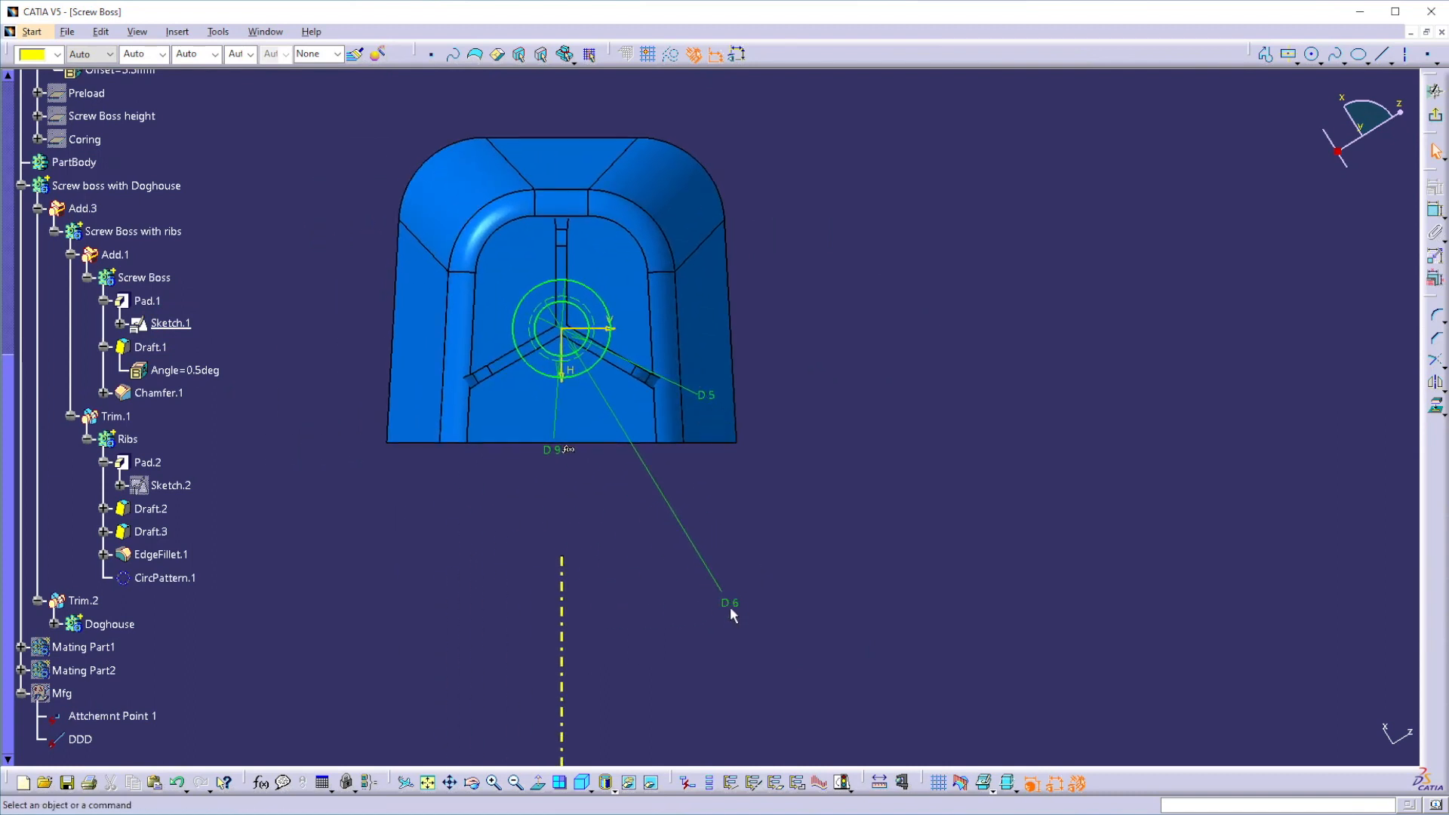
pyautogui.click(741, 608)
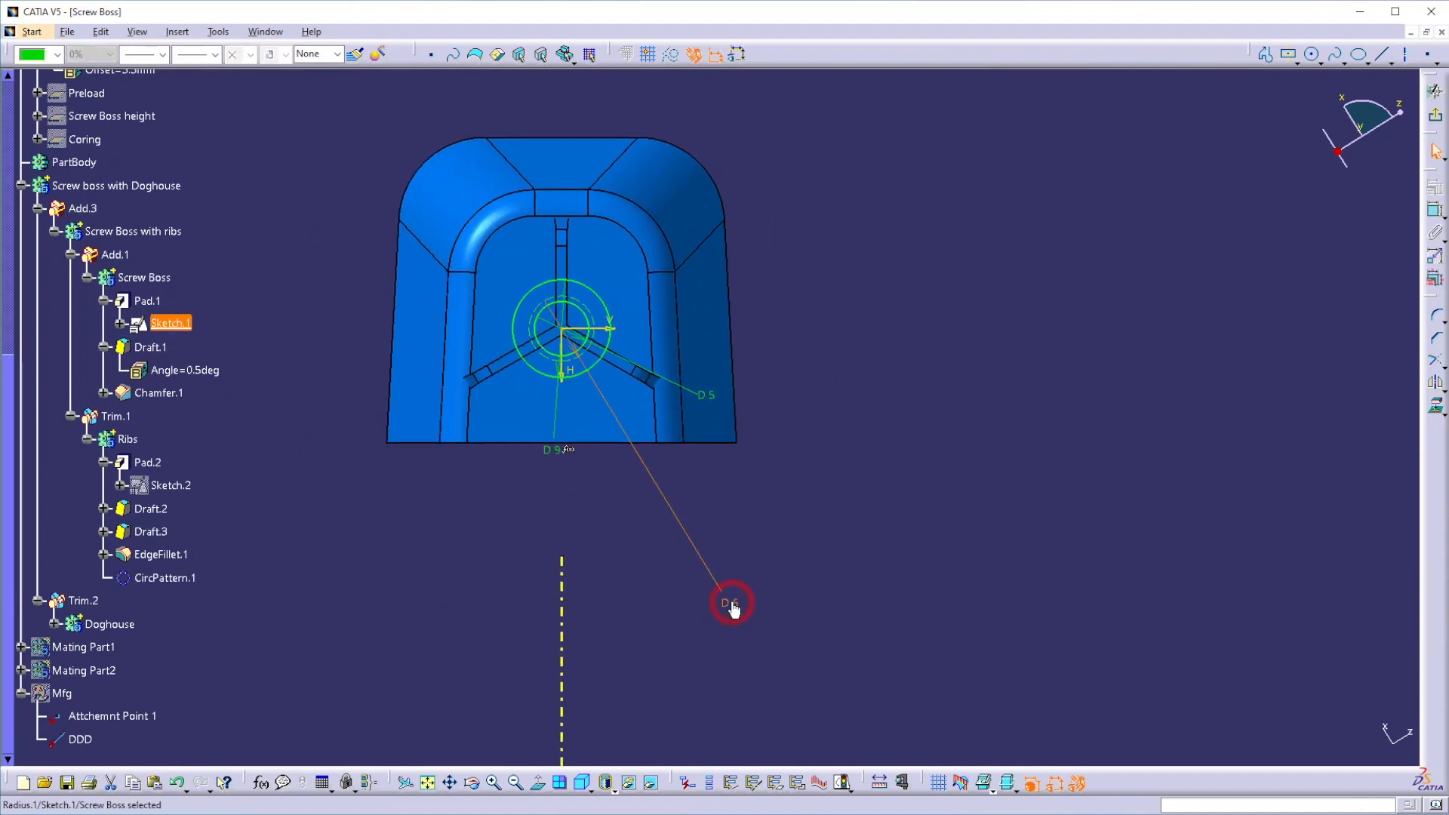
pyautogui.doubleClick(731, 604)
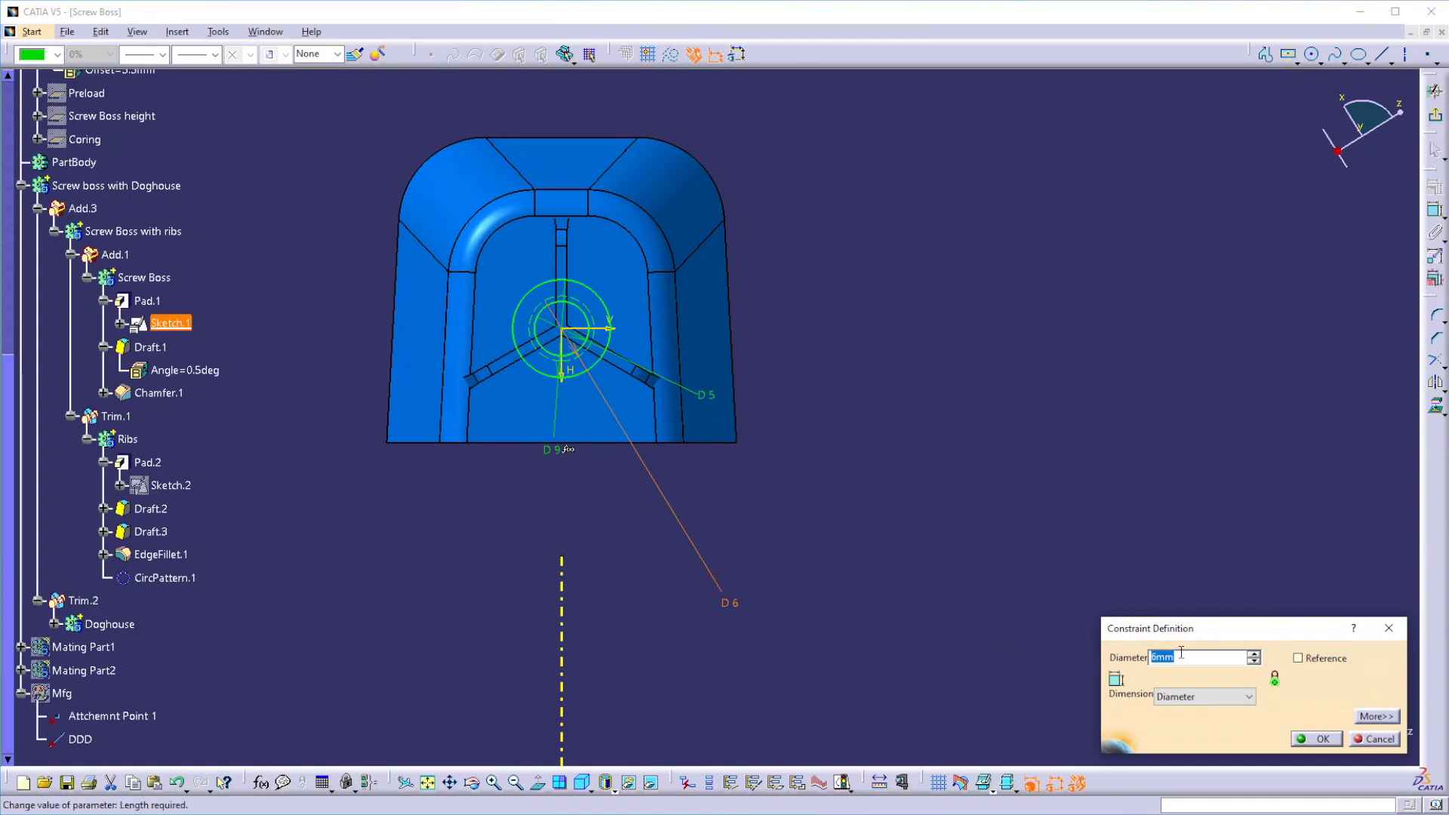
pyautogui.moveTo(1182, 658); pyautogui.dragTo(1131, 654)
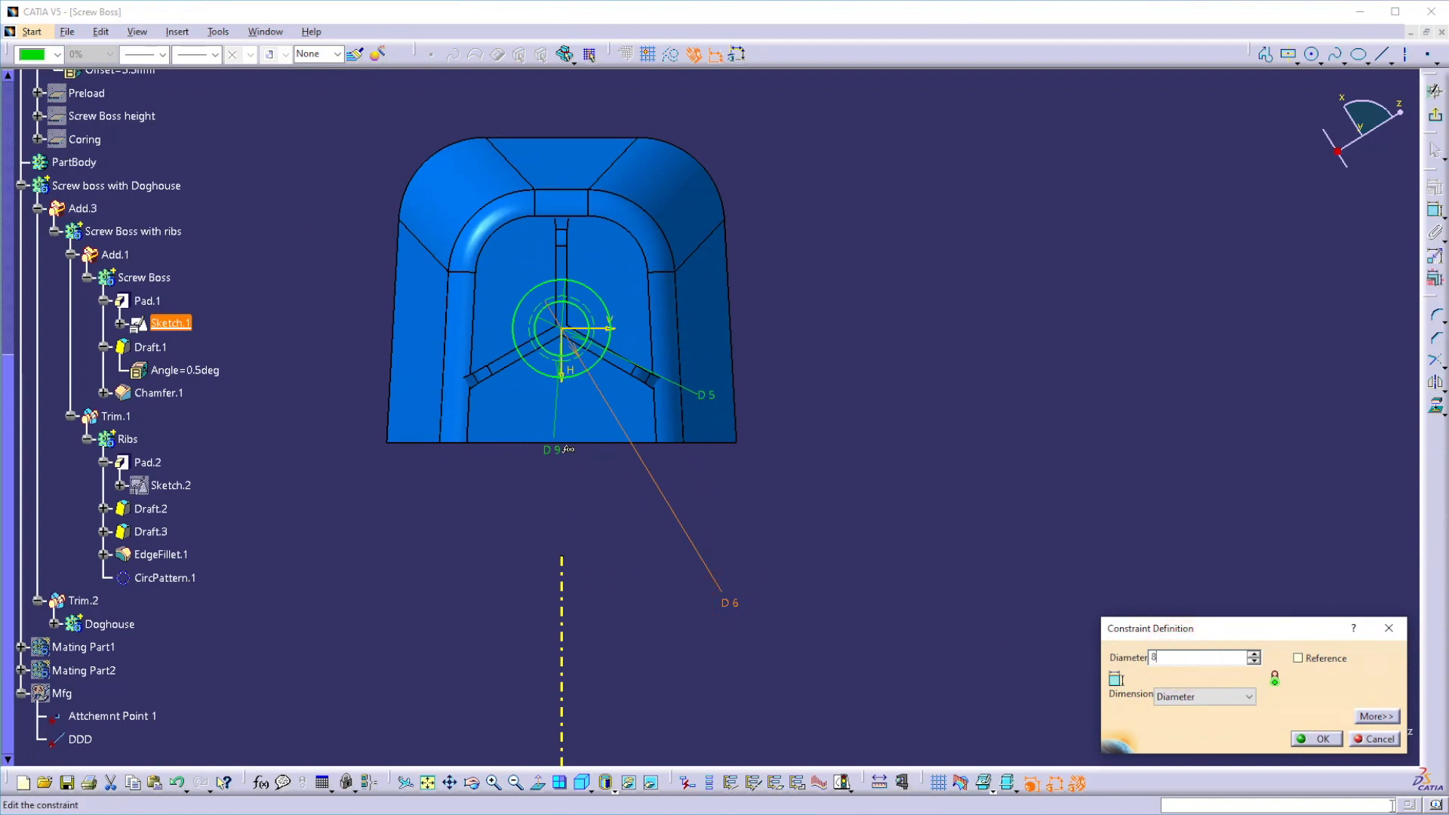
pyautogui.click(1324, 739)
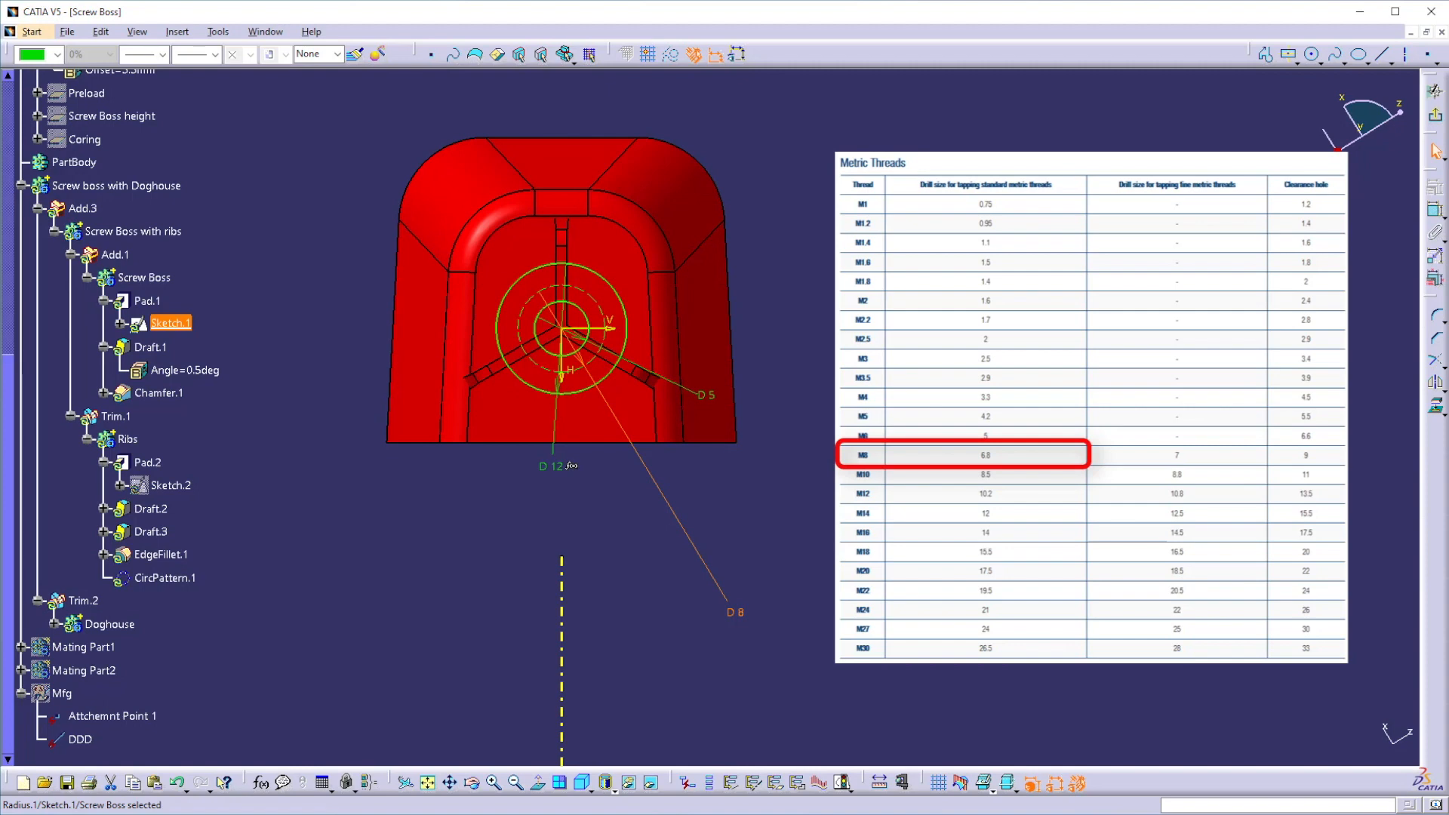
# Step: Set the inner hole circle's diameter to 6.8 mm and exit the sketch
pyautogui.doubleClick(707, 395)
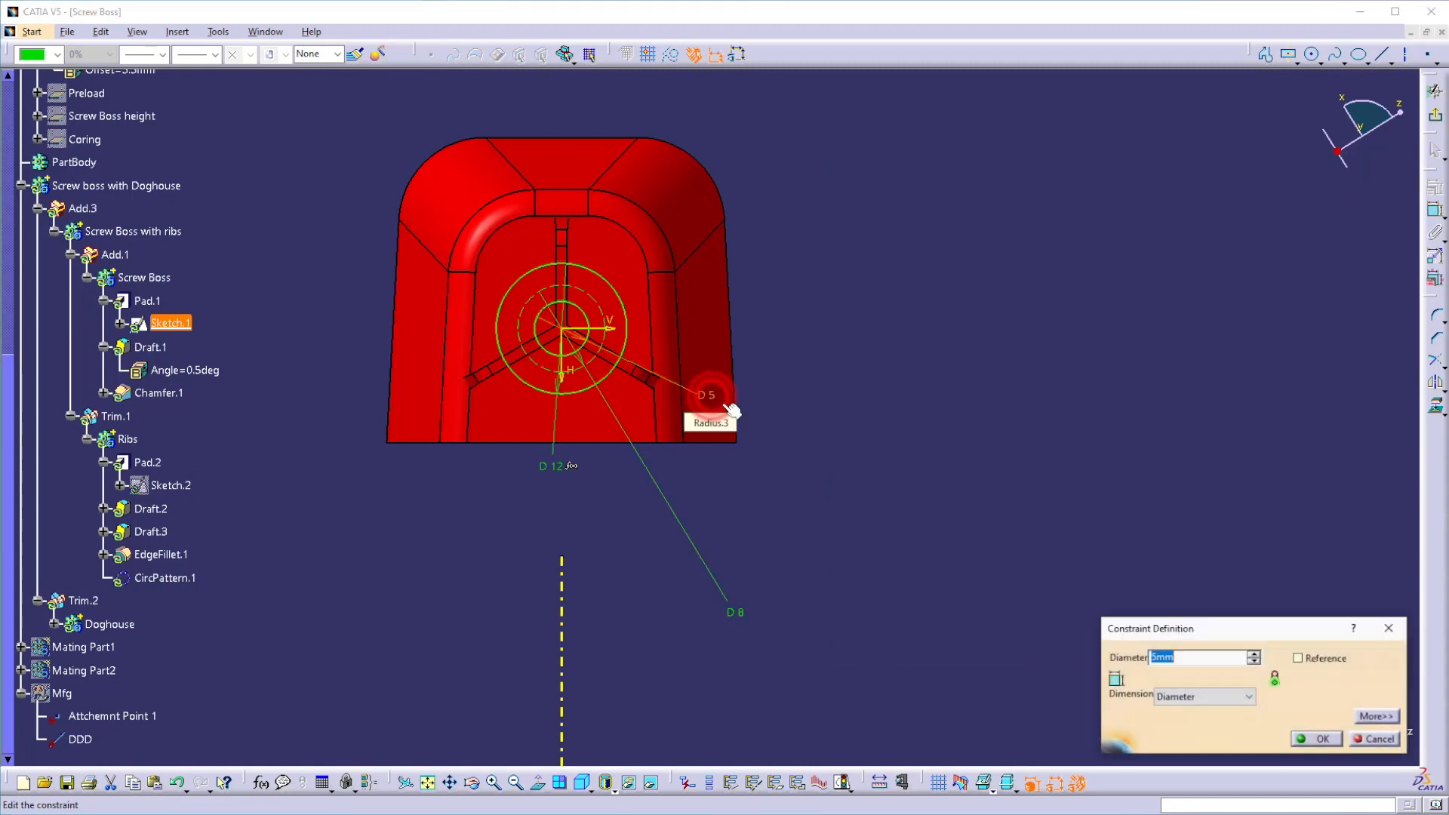
pyautogui.doubleClick(1177, 658)
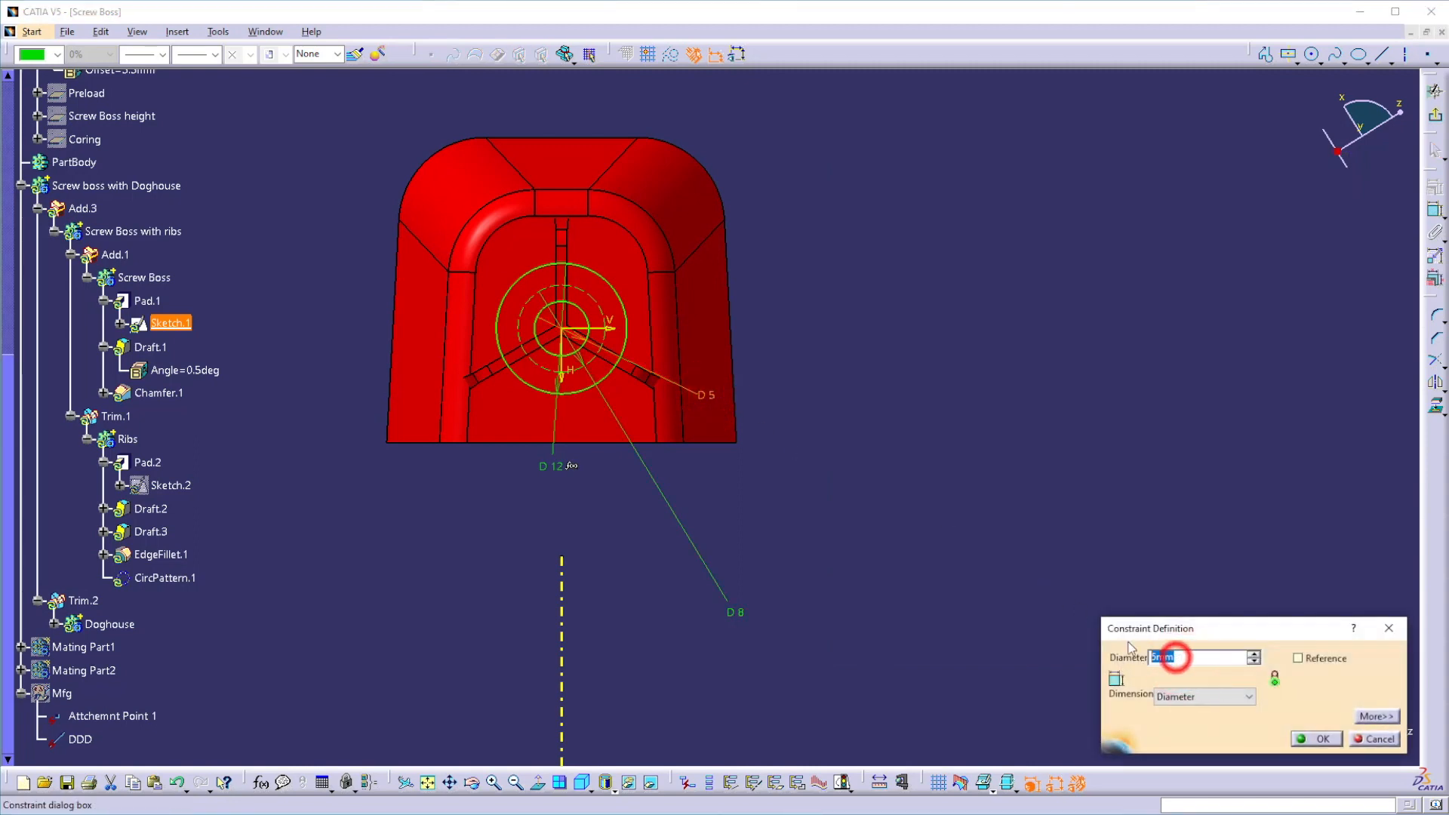
pyautogui.write('6.8')
pyautogui.press('Return')
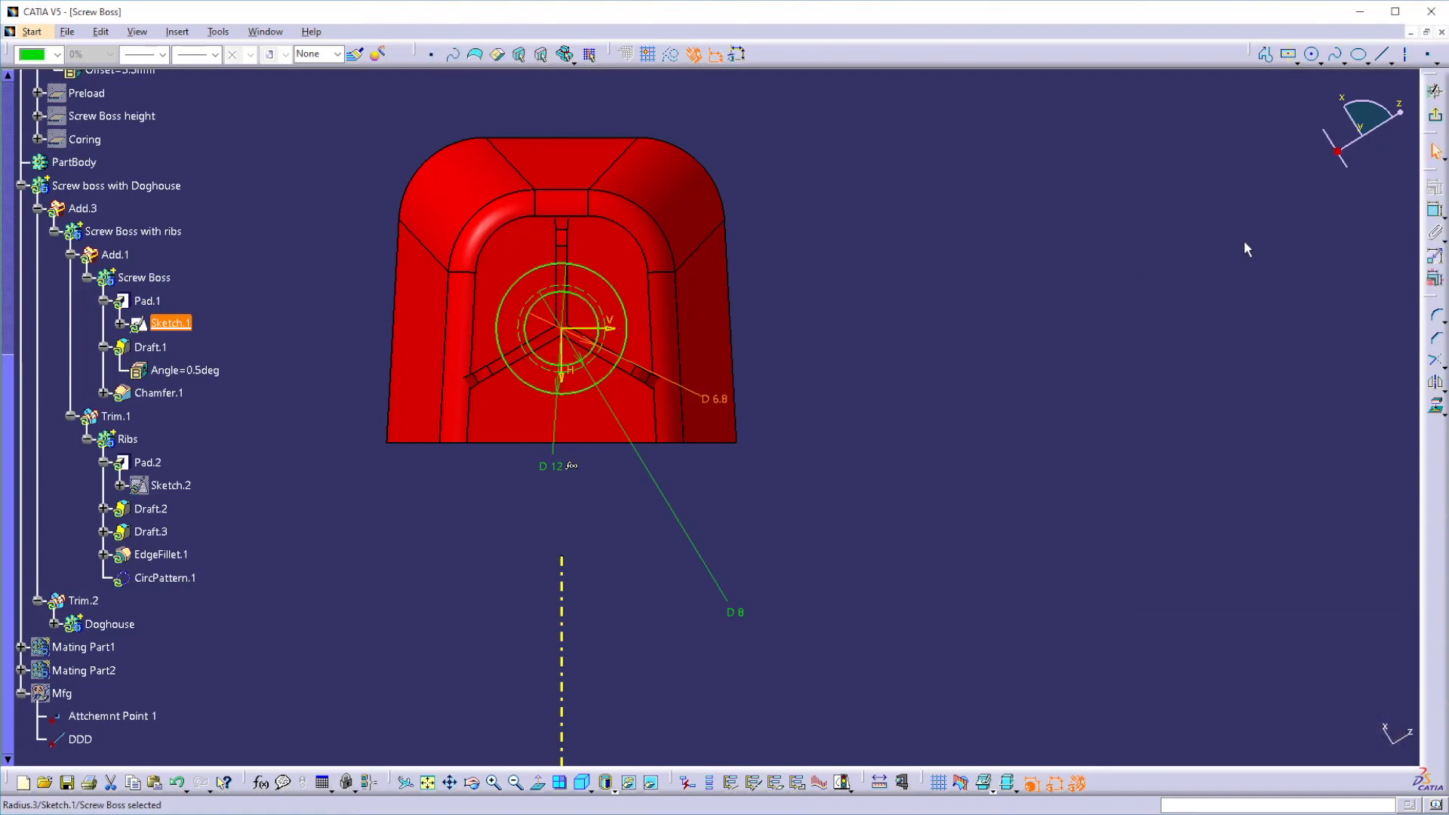
pyautogui.click(1436, 120)
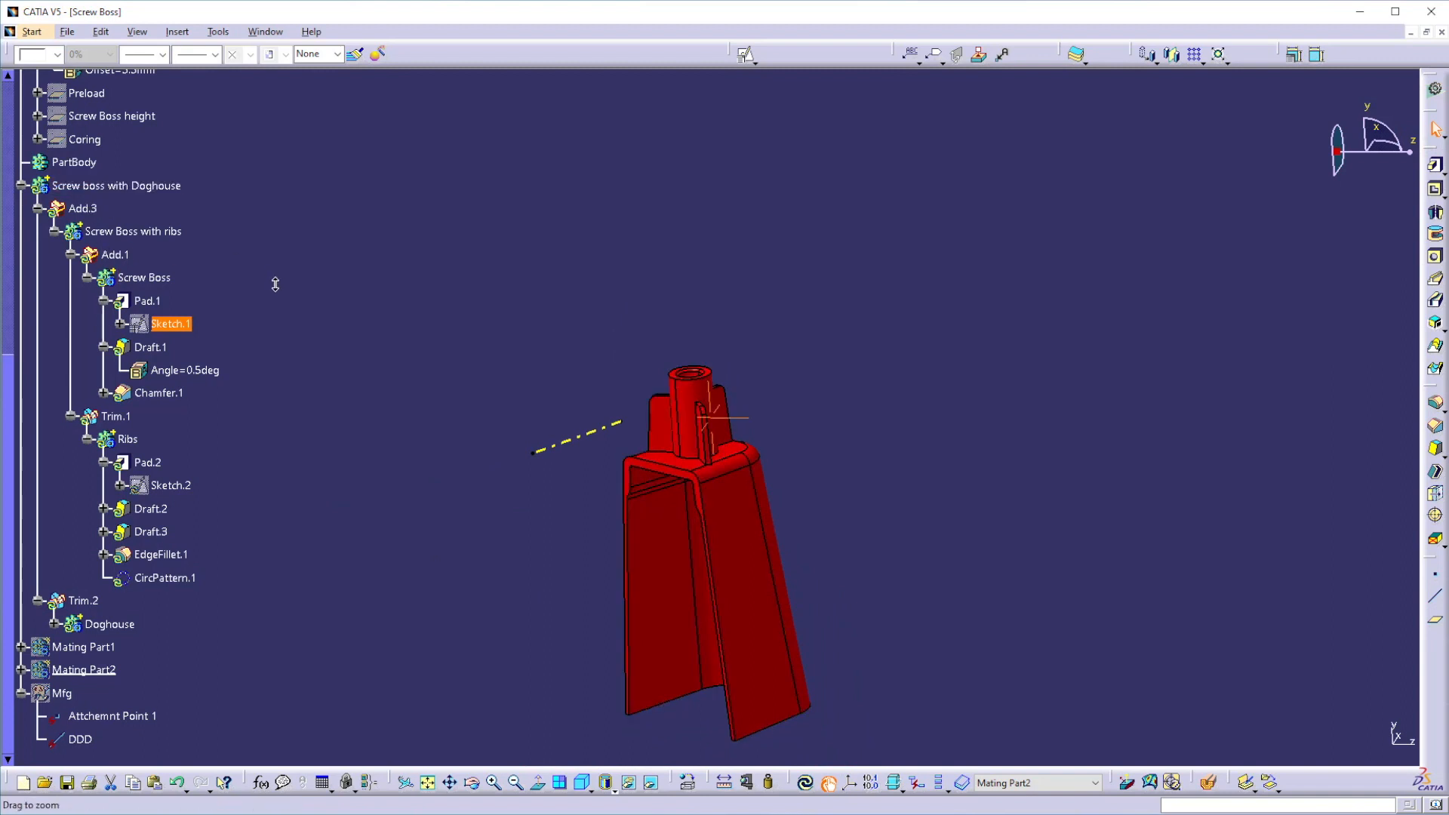
# Step: Locally update the Screw boss with Doghouse body for the new screw size, inspect it all round and collapse its tree branch
pyautogui.rightClick(98, 186)
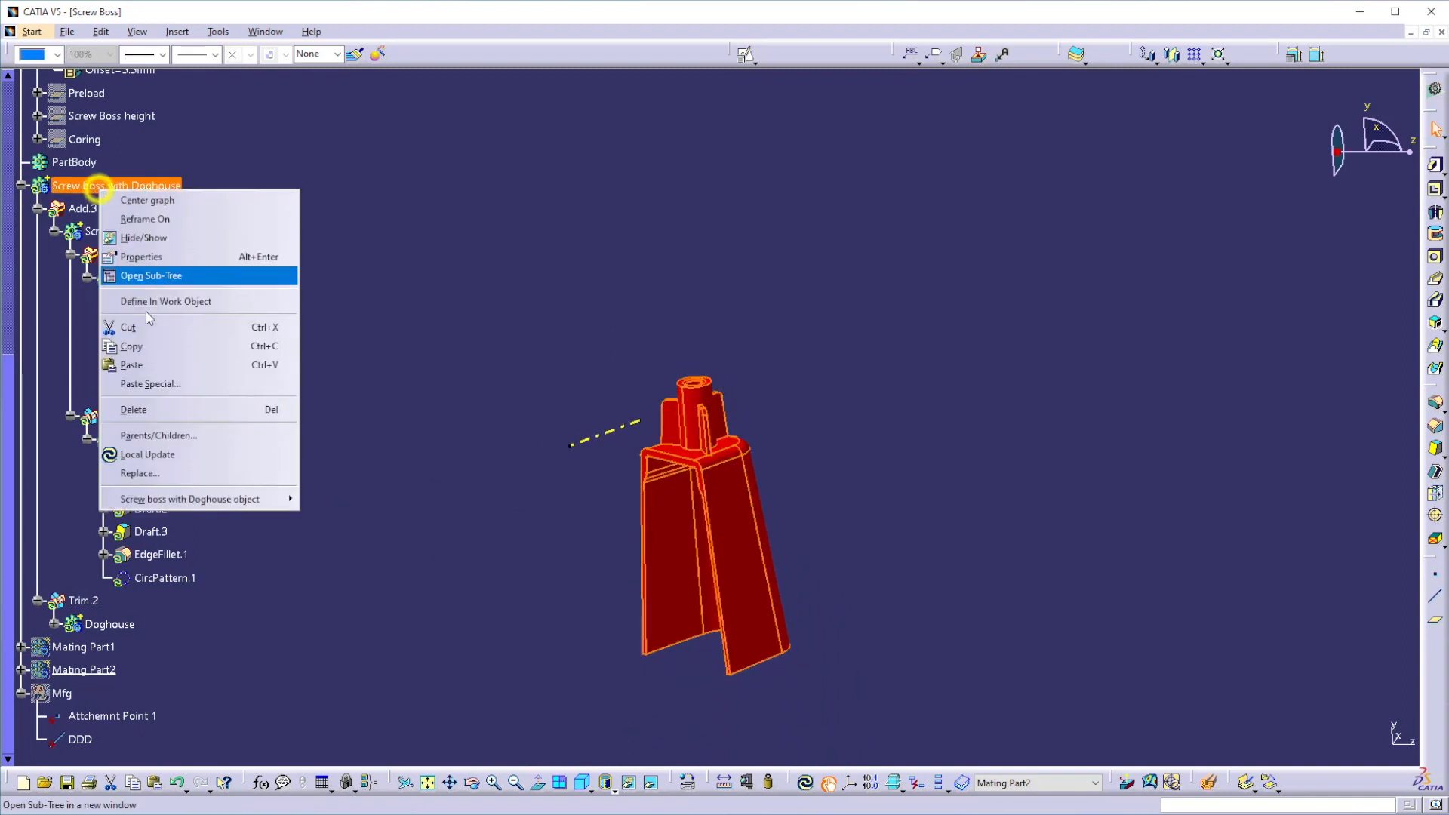
pyautogui.click(130, 451)
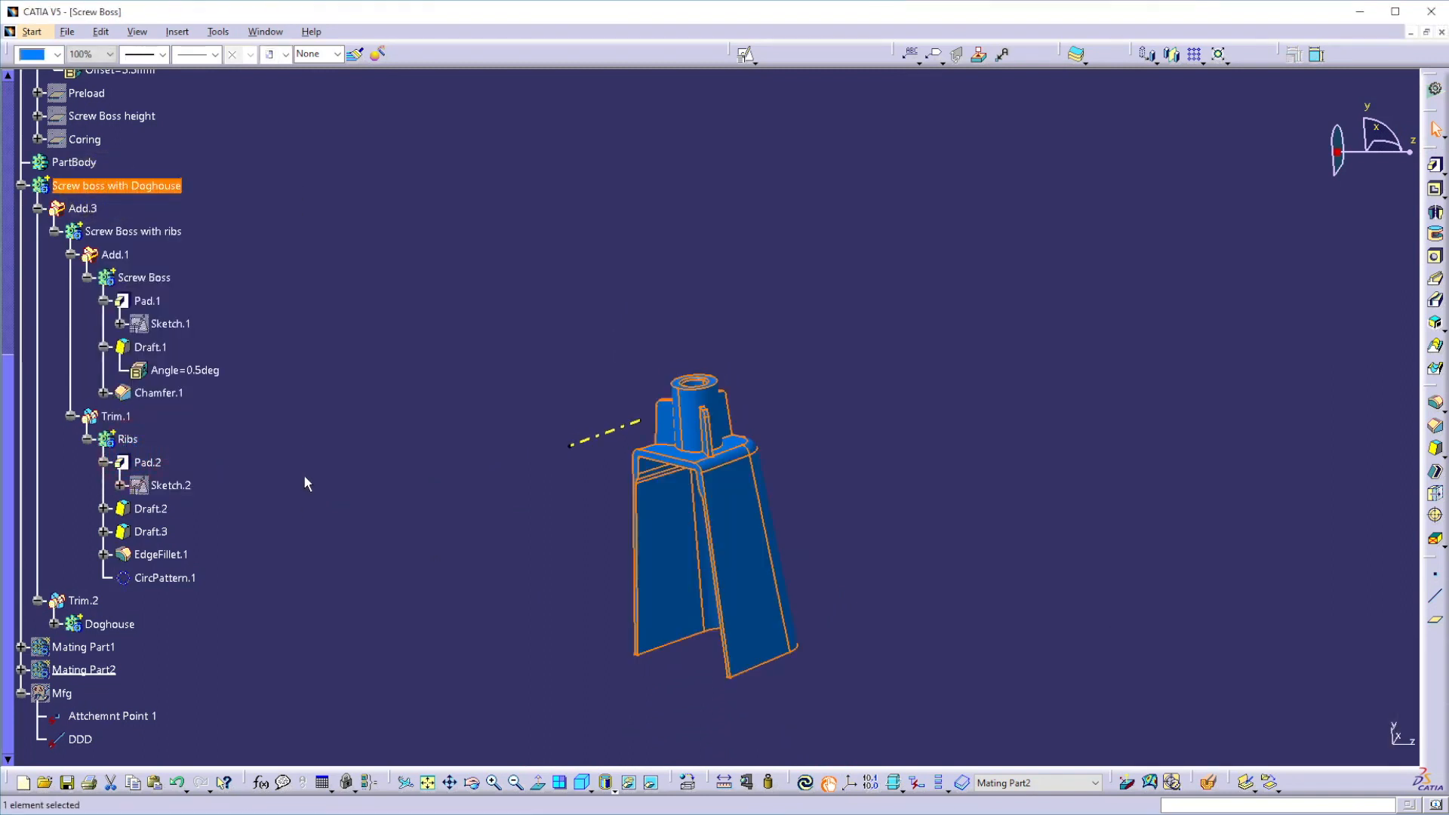
pyautogui.moveTo(647, 388); pyautogui.dragTo(772, 606, button='middle')
pyautogui.moveTo(642, 603); pyautogui.dragTo(527, 451, button='middle')
pyautogui.moveTo(572, 604); pyautogui.dragTo(747, 621, button='middle')
pyautogui.click(907, 564)
pyautogui.moveTo(837, 585); pyautogui.dragTo(893, 559, button='middle')
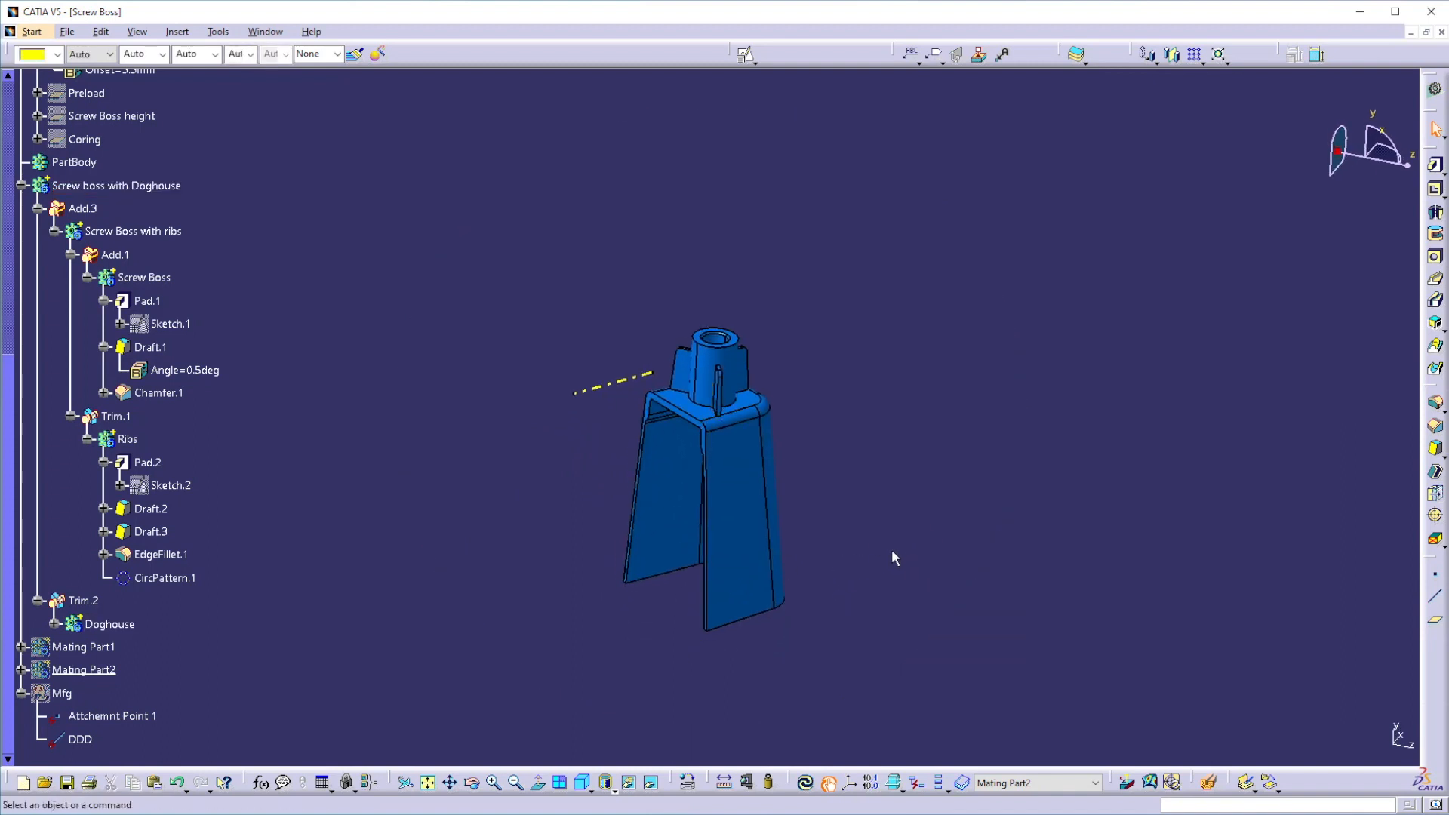
pyautogui.click(21, 185)
pyautogui.click(355, 378)
pyautogui.moveTo(761, 620); pyautogui.dragTo(751, 576, button='middle')
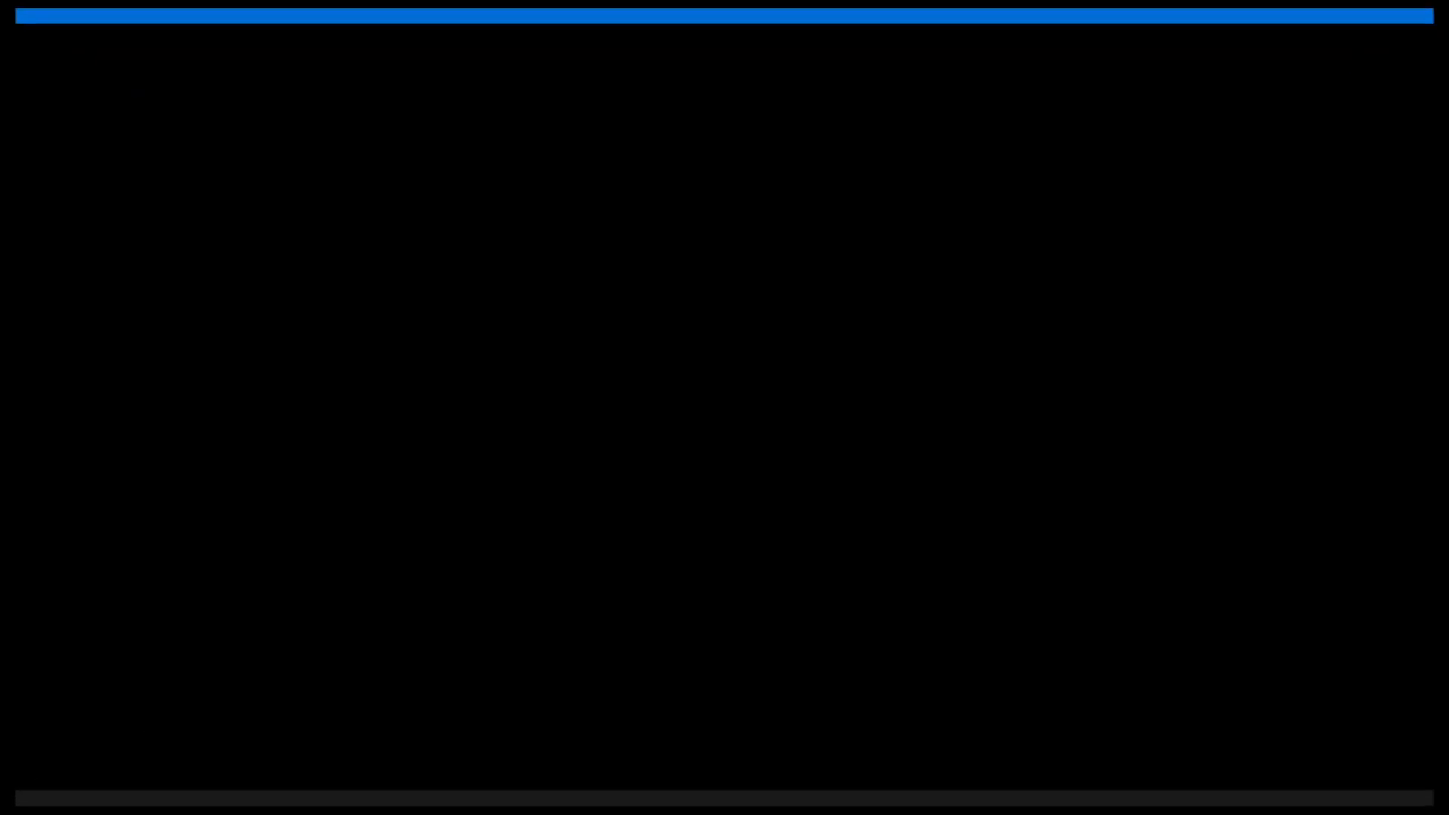